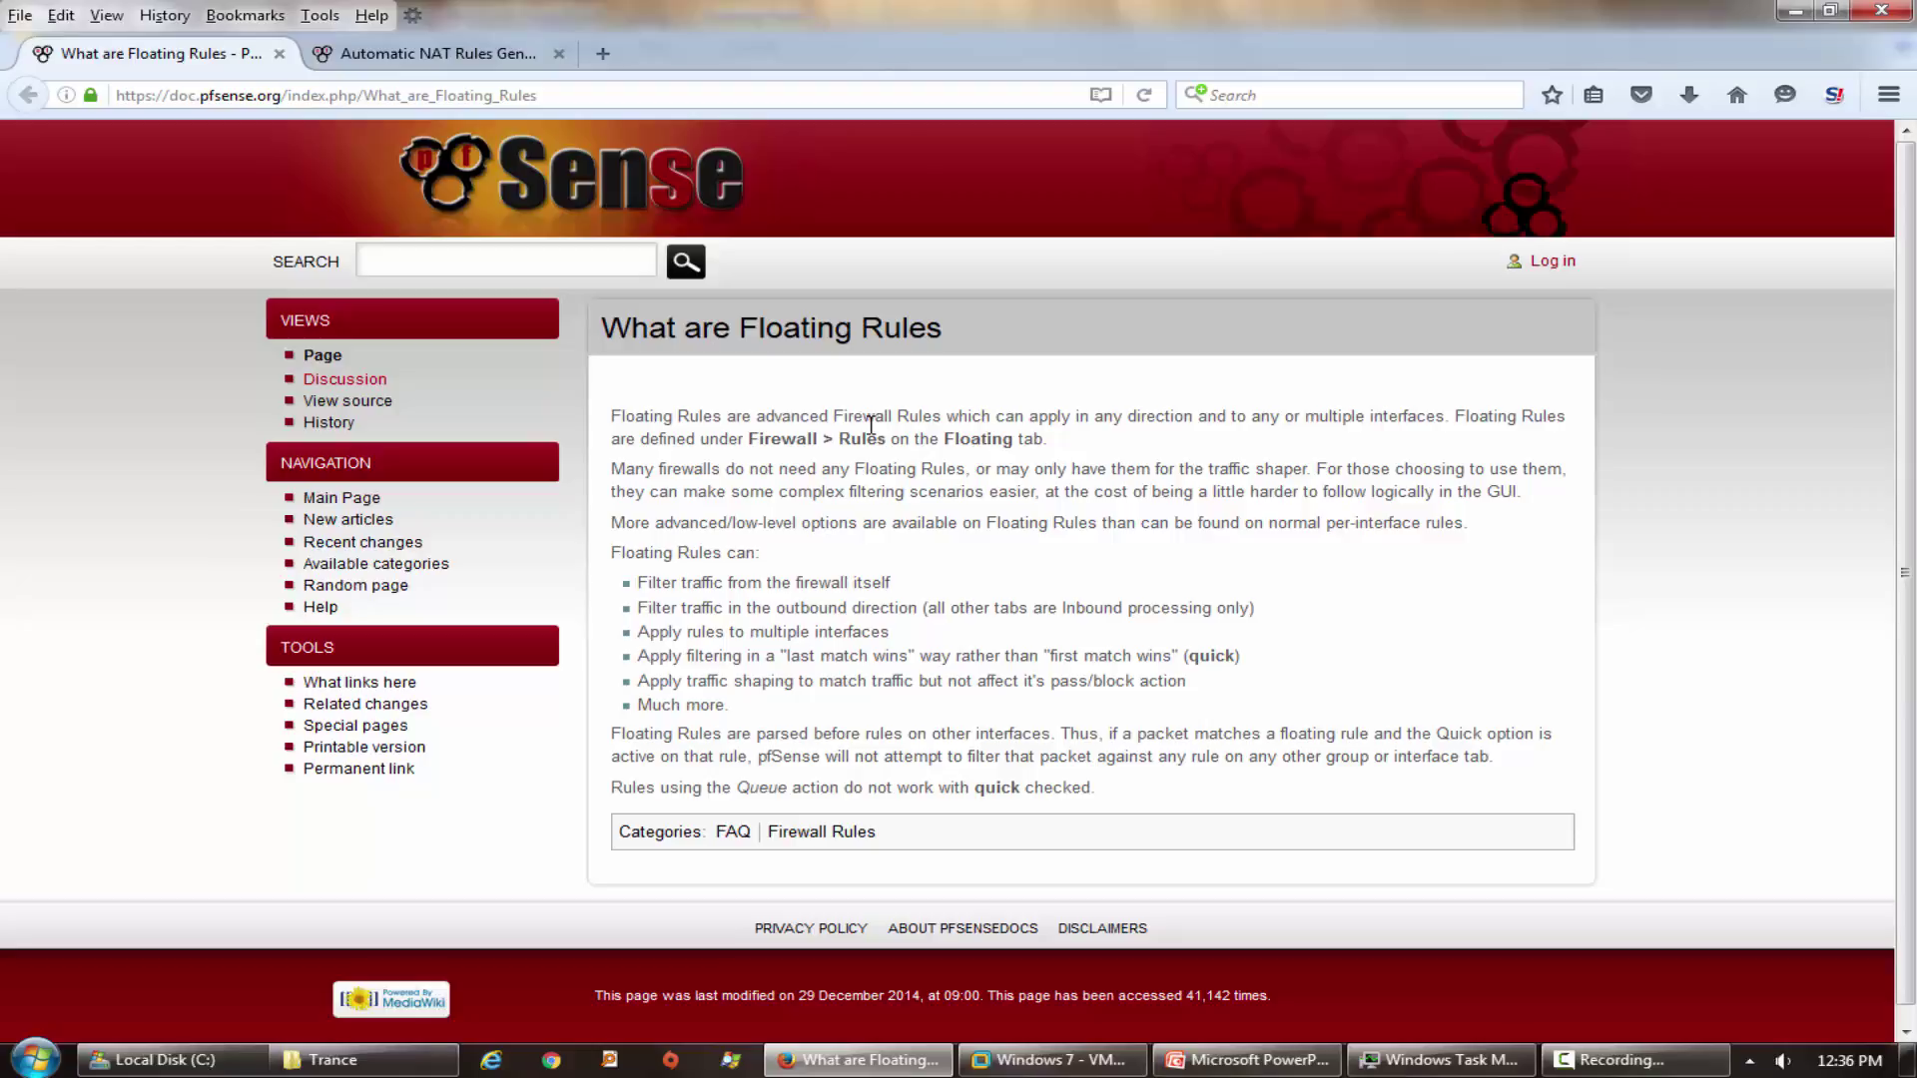
Switch from the Floating Rules documentation to the Windows 7 virtual machine and review the firewall's LAN rules.
left_click_drag(774, 605, 921, 605)
left_click(937, 605)
left_click(1068, 1060)
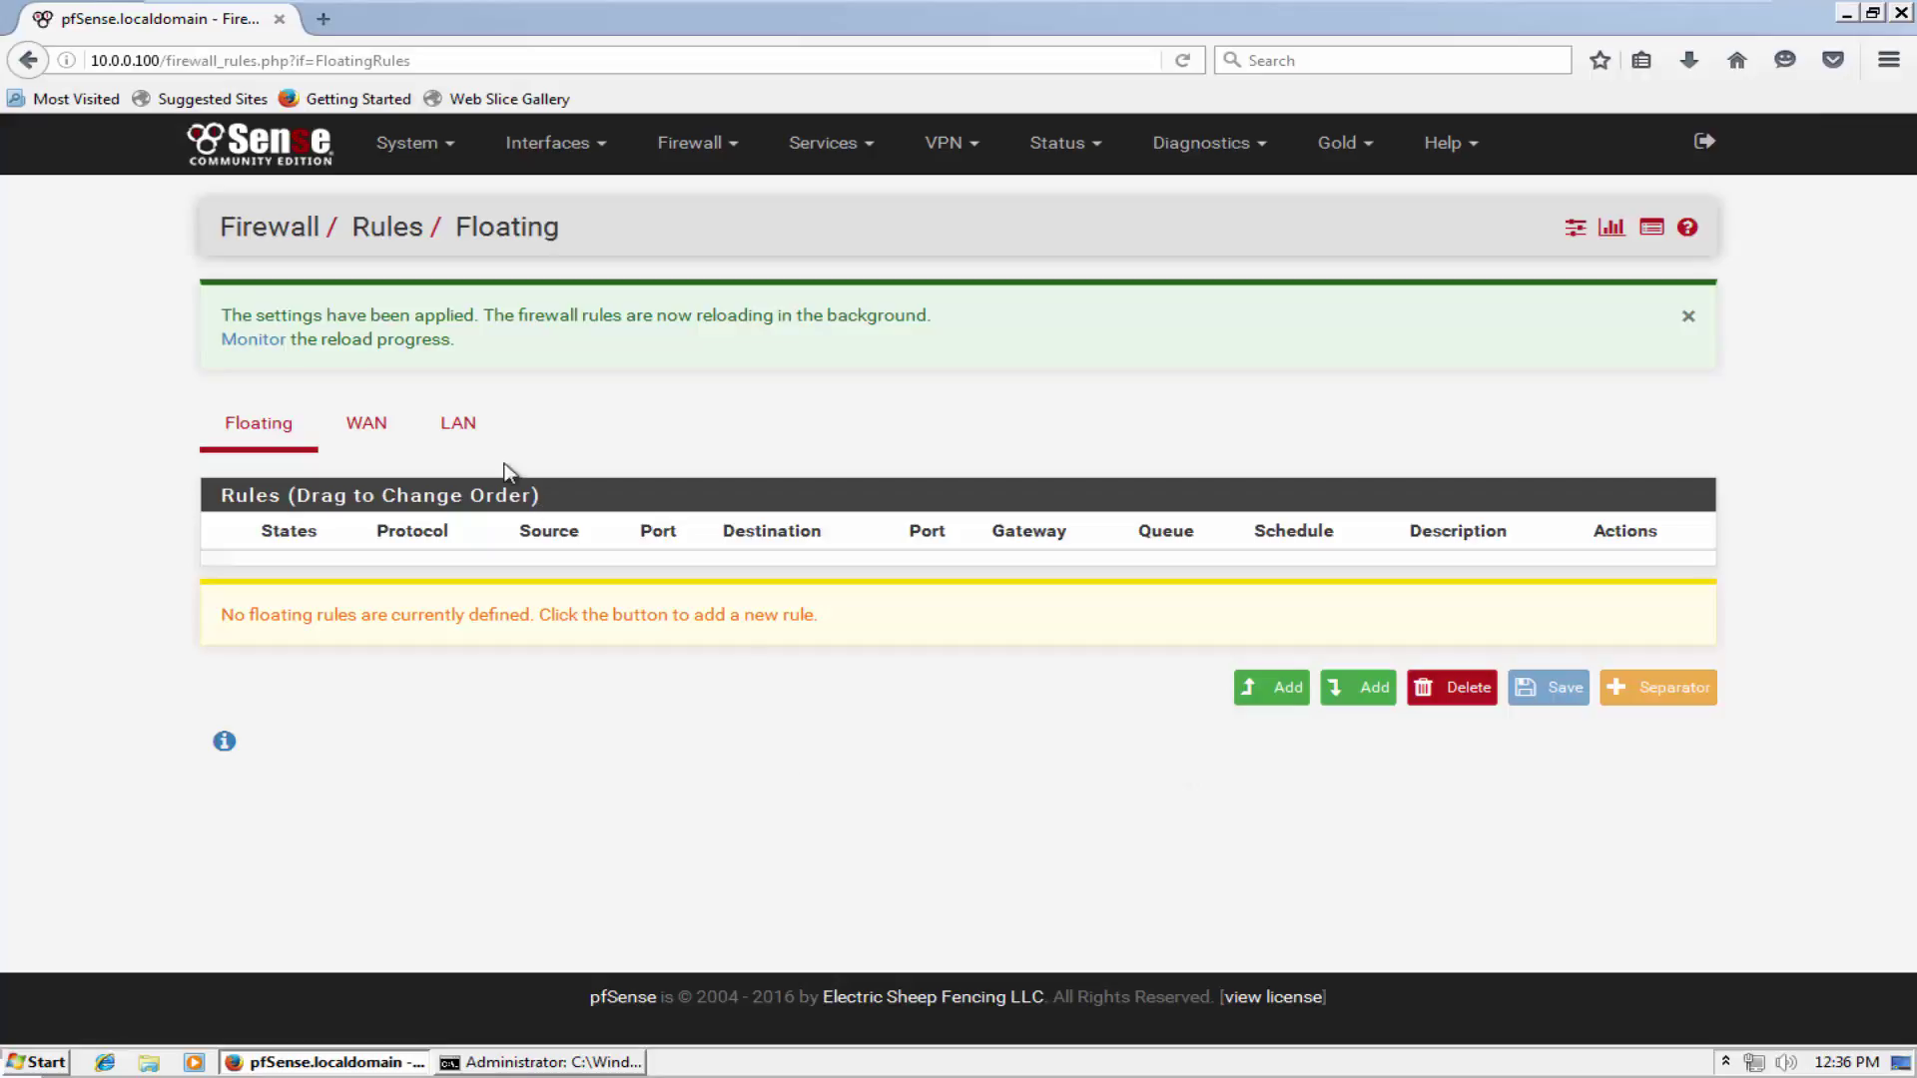
left_click(487, 436)
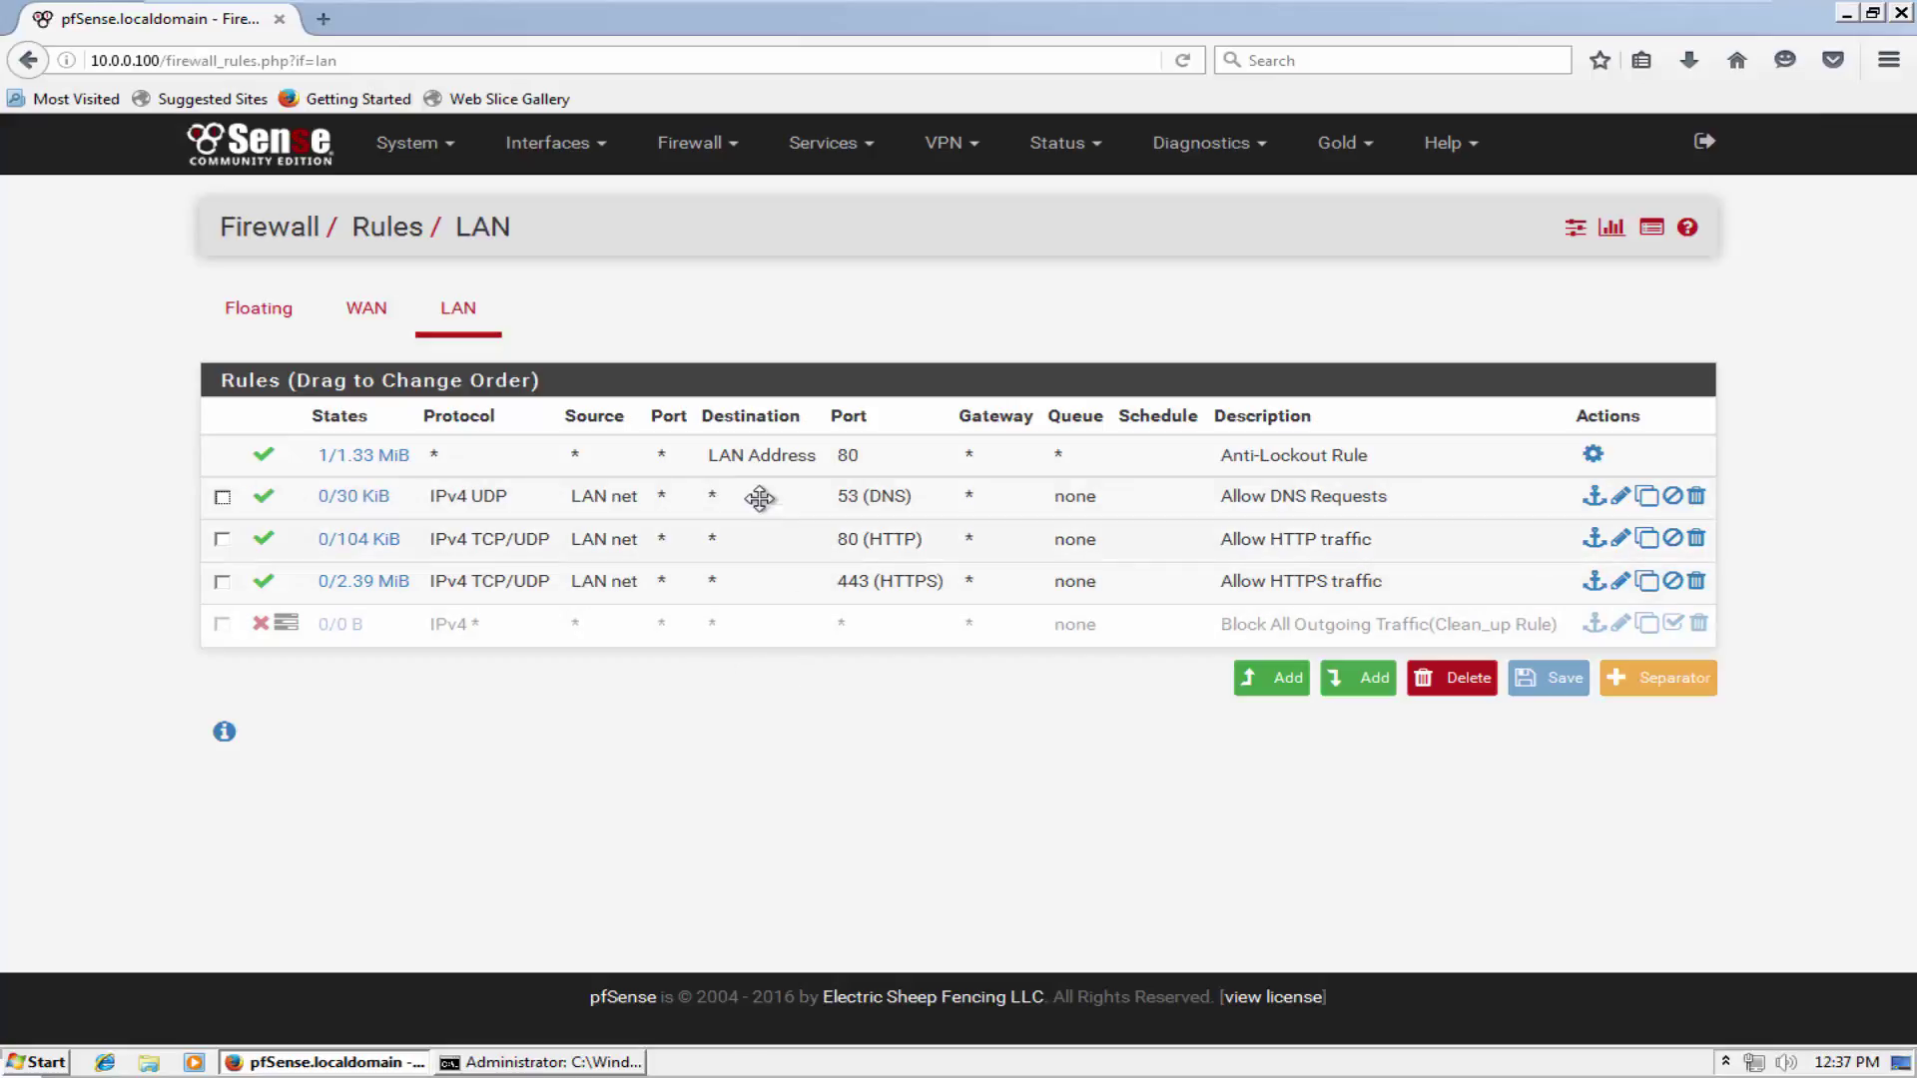
left_click(695, 635)
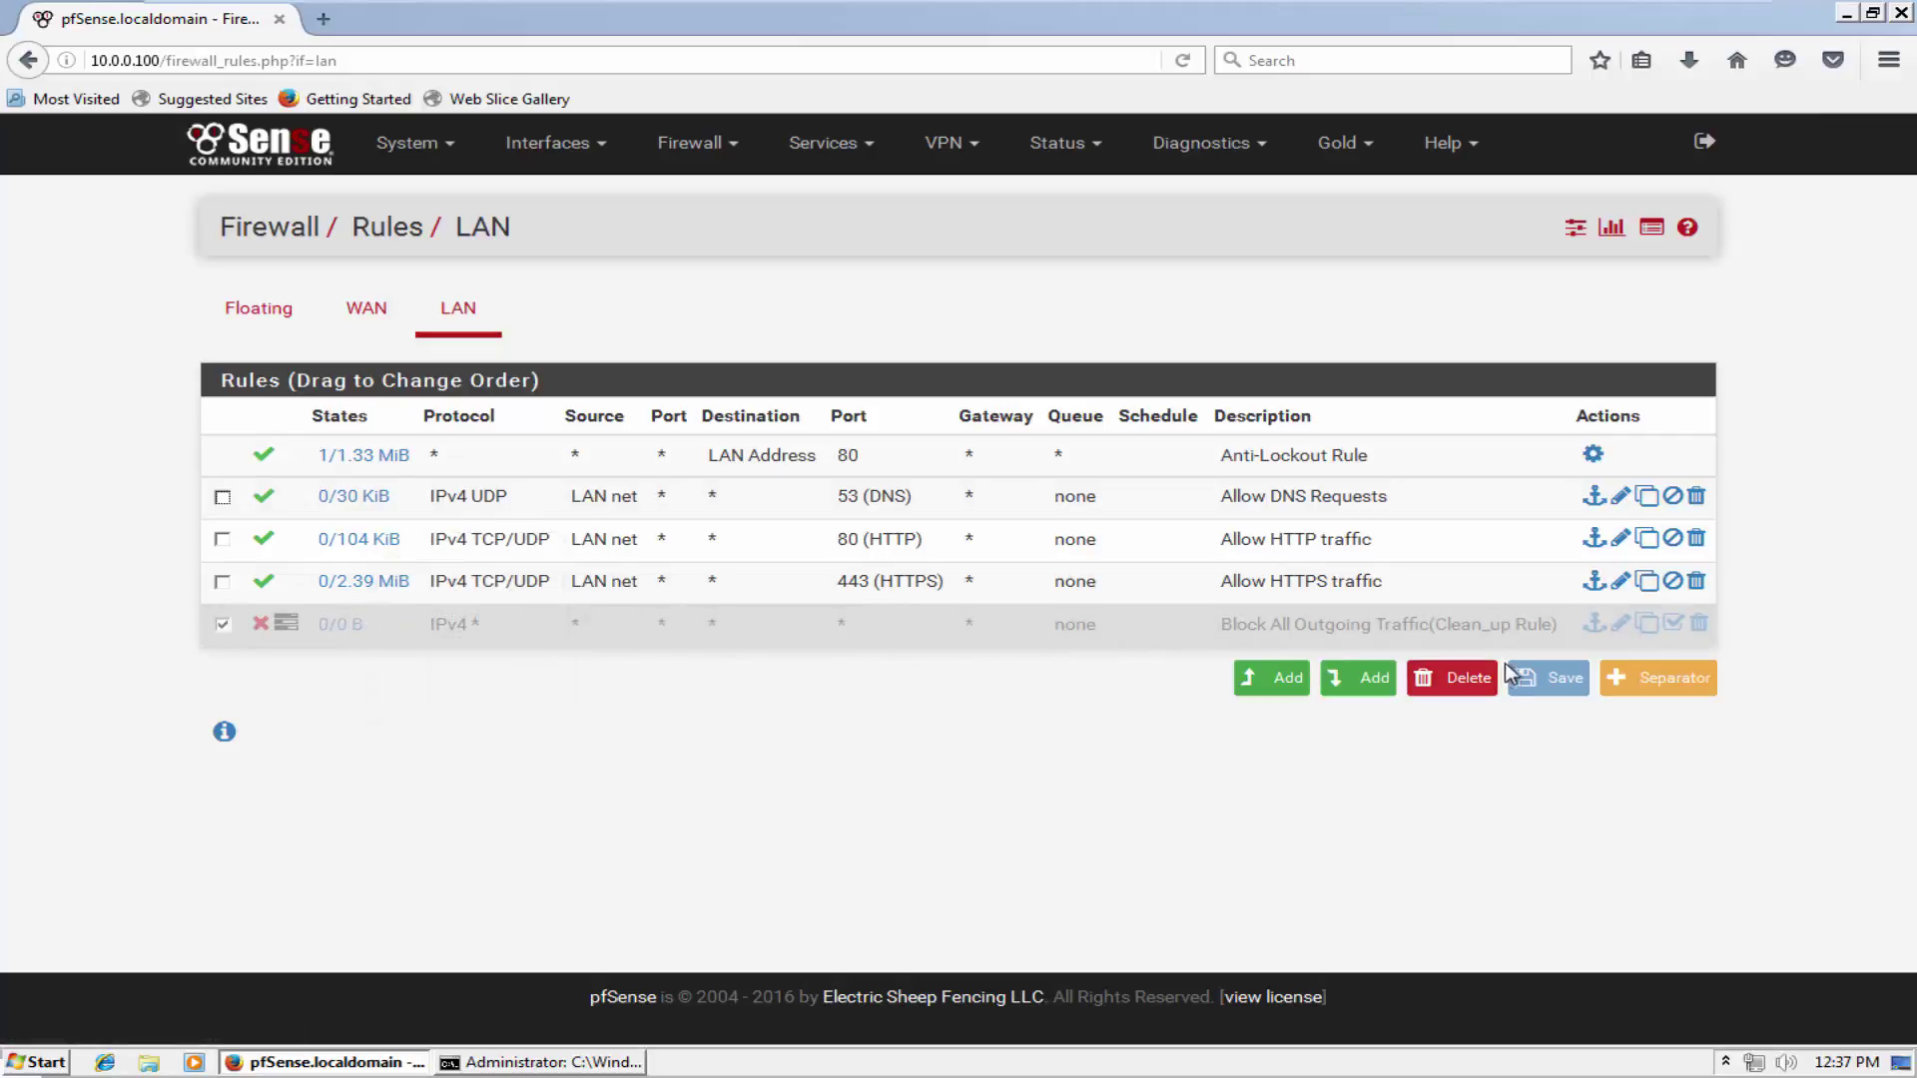
Add a new floating firewall rule with the action Pass on the LAN interface.
left_click(258, 308)
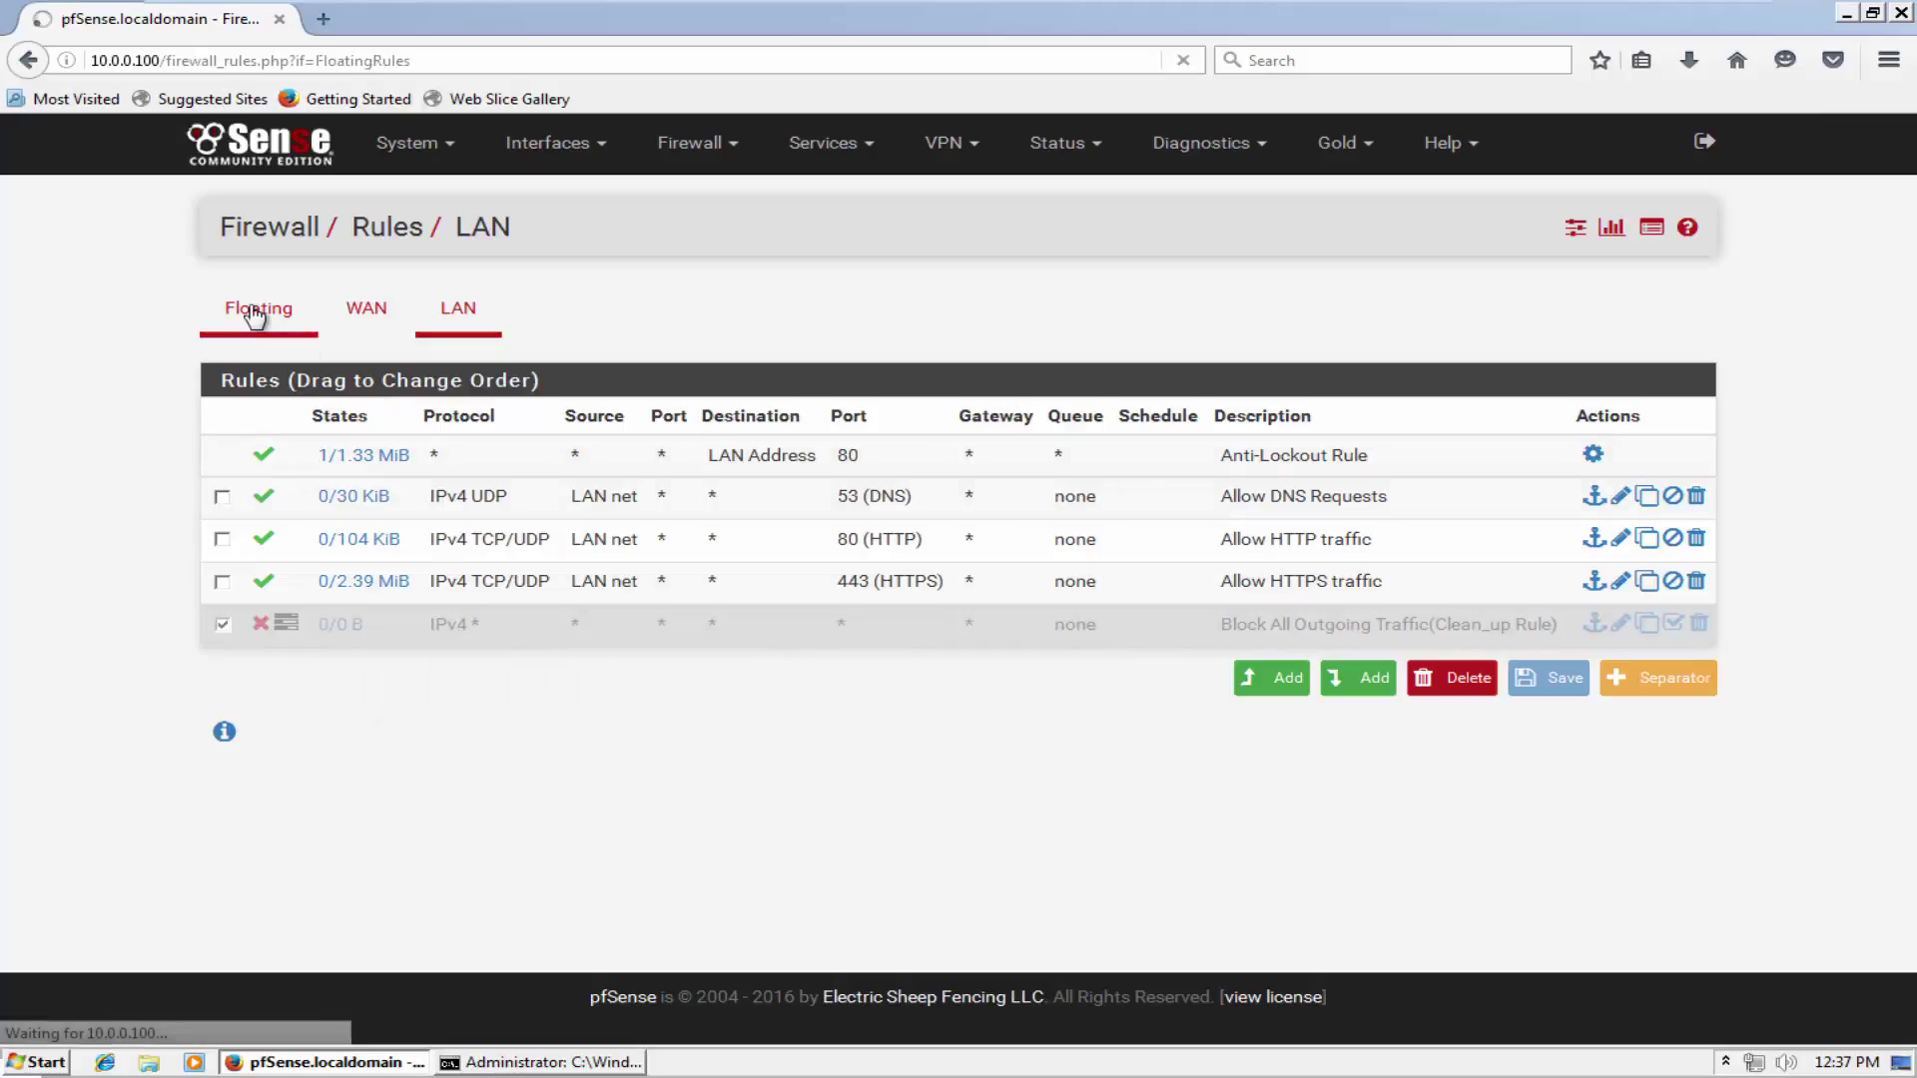
left_click(1249, 577)
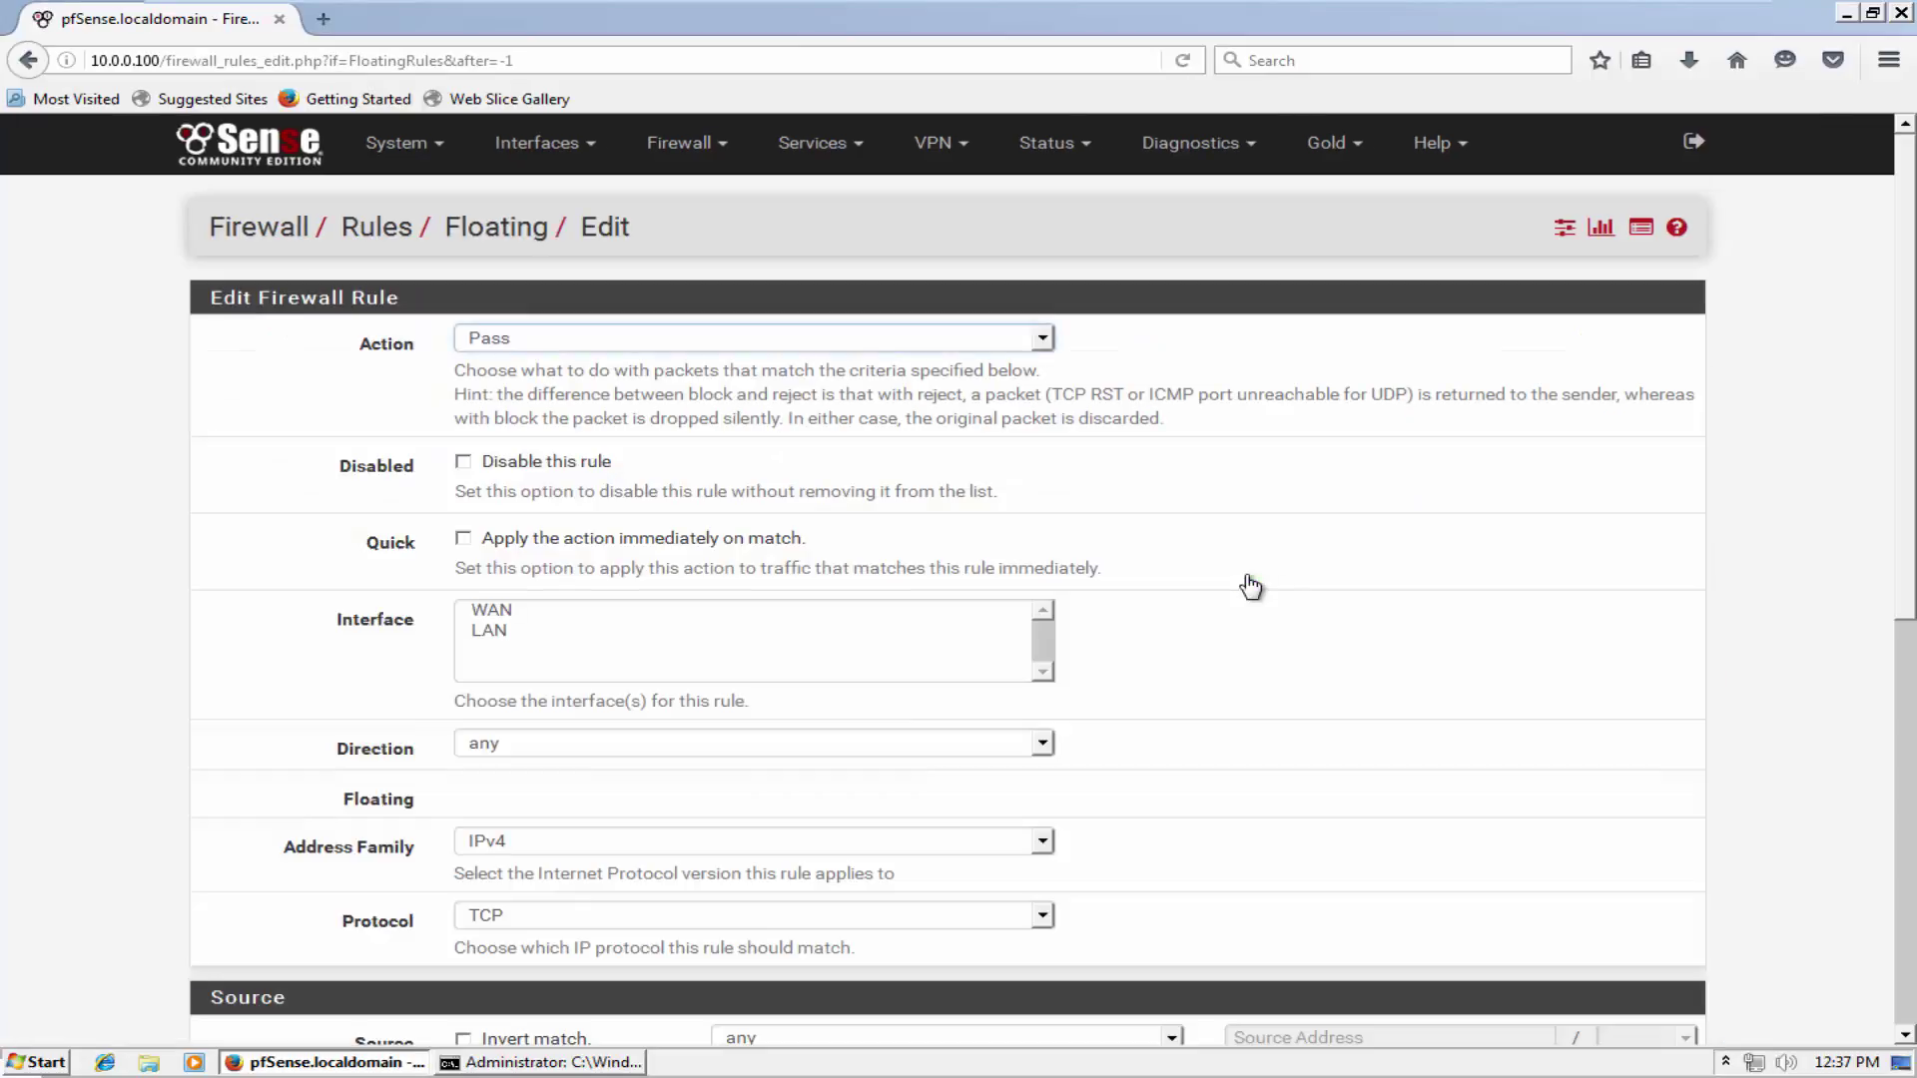
left_click(511, 335)
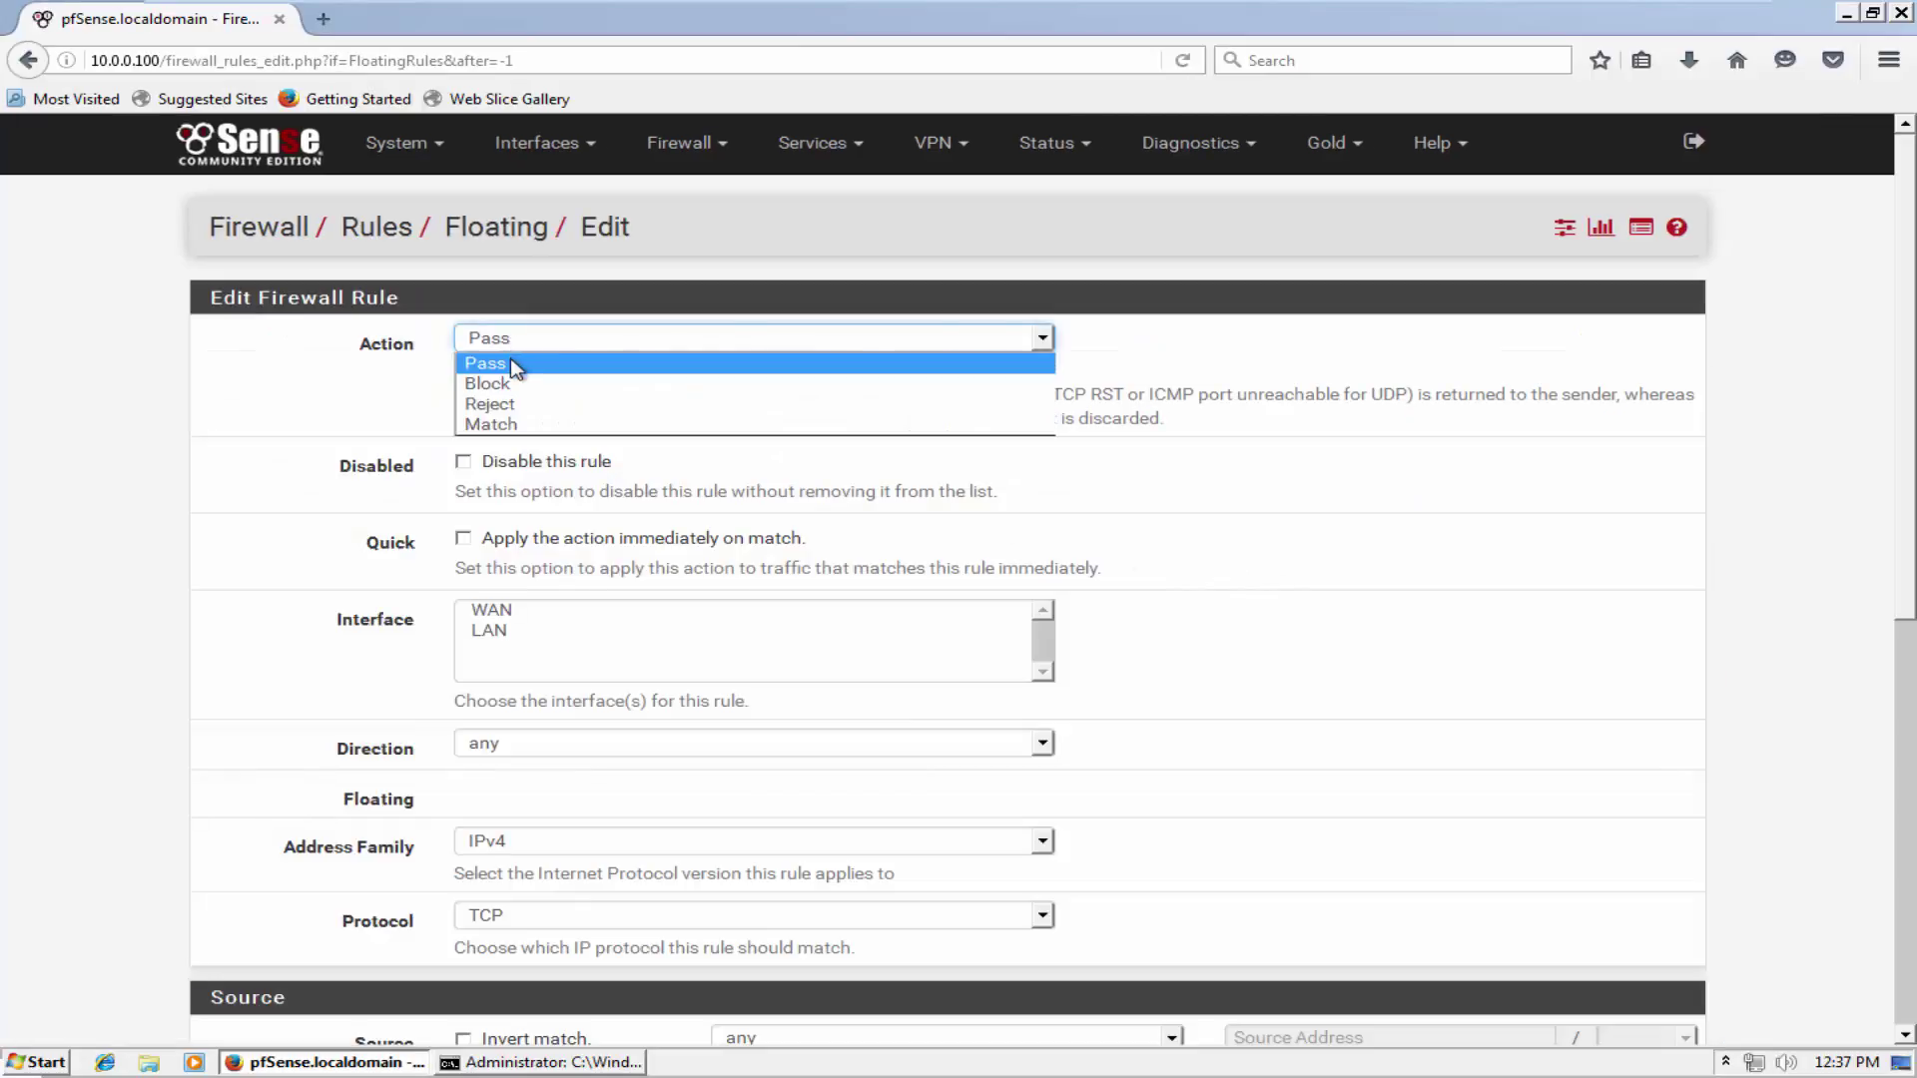
left_click(513, 362)
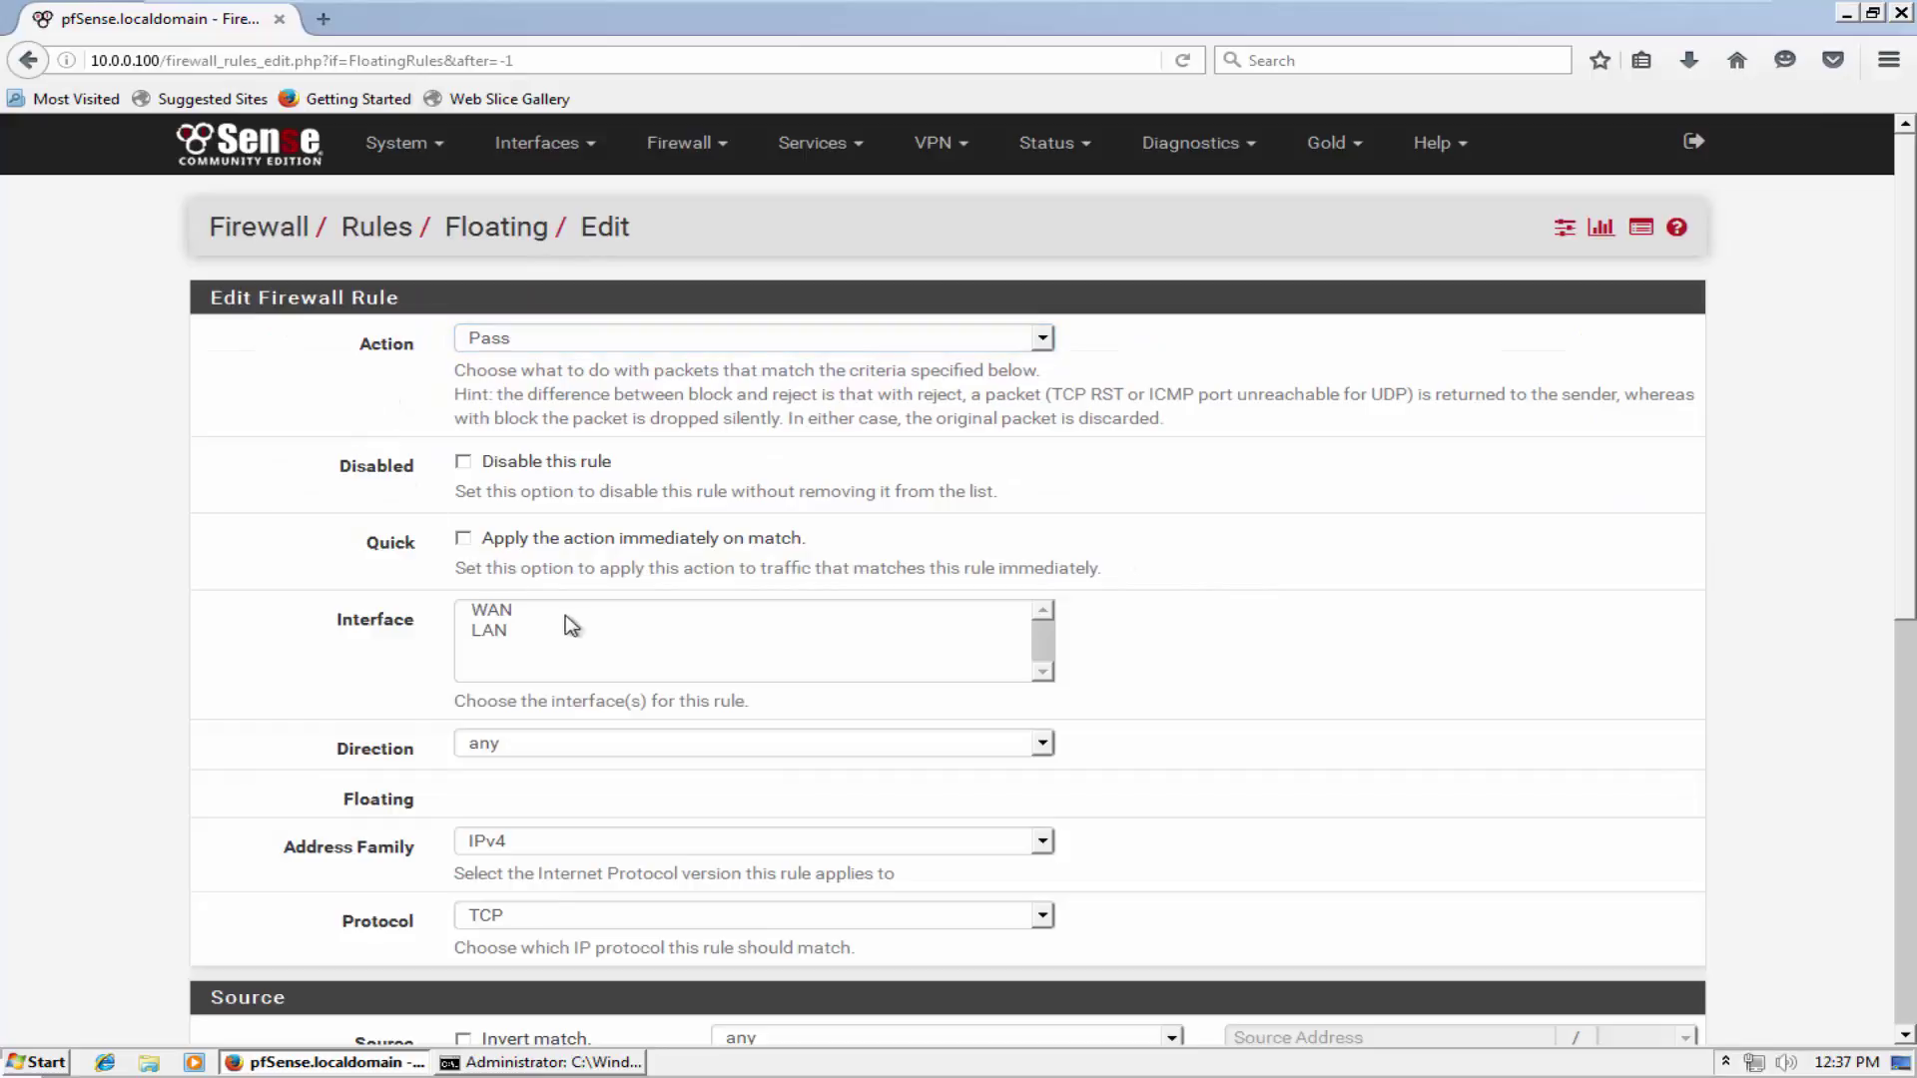
left_click(536, 632)
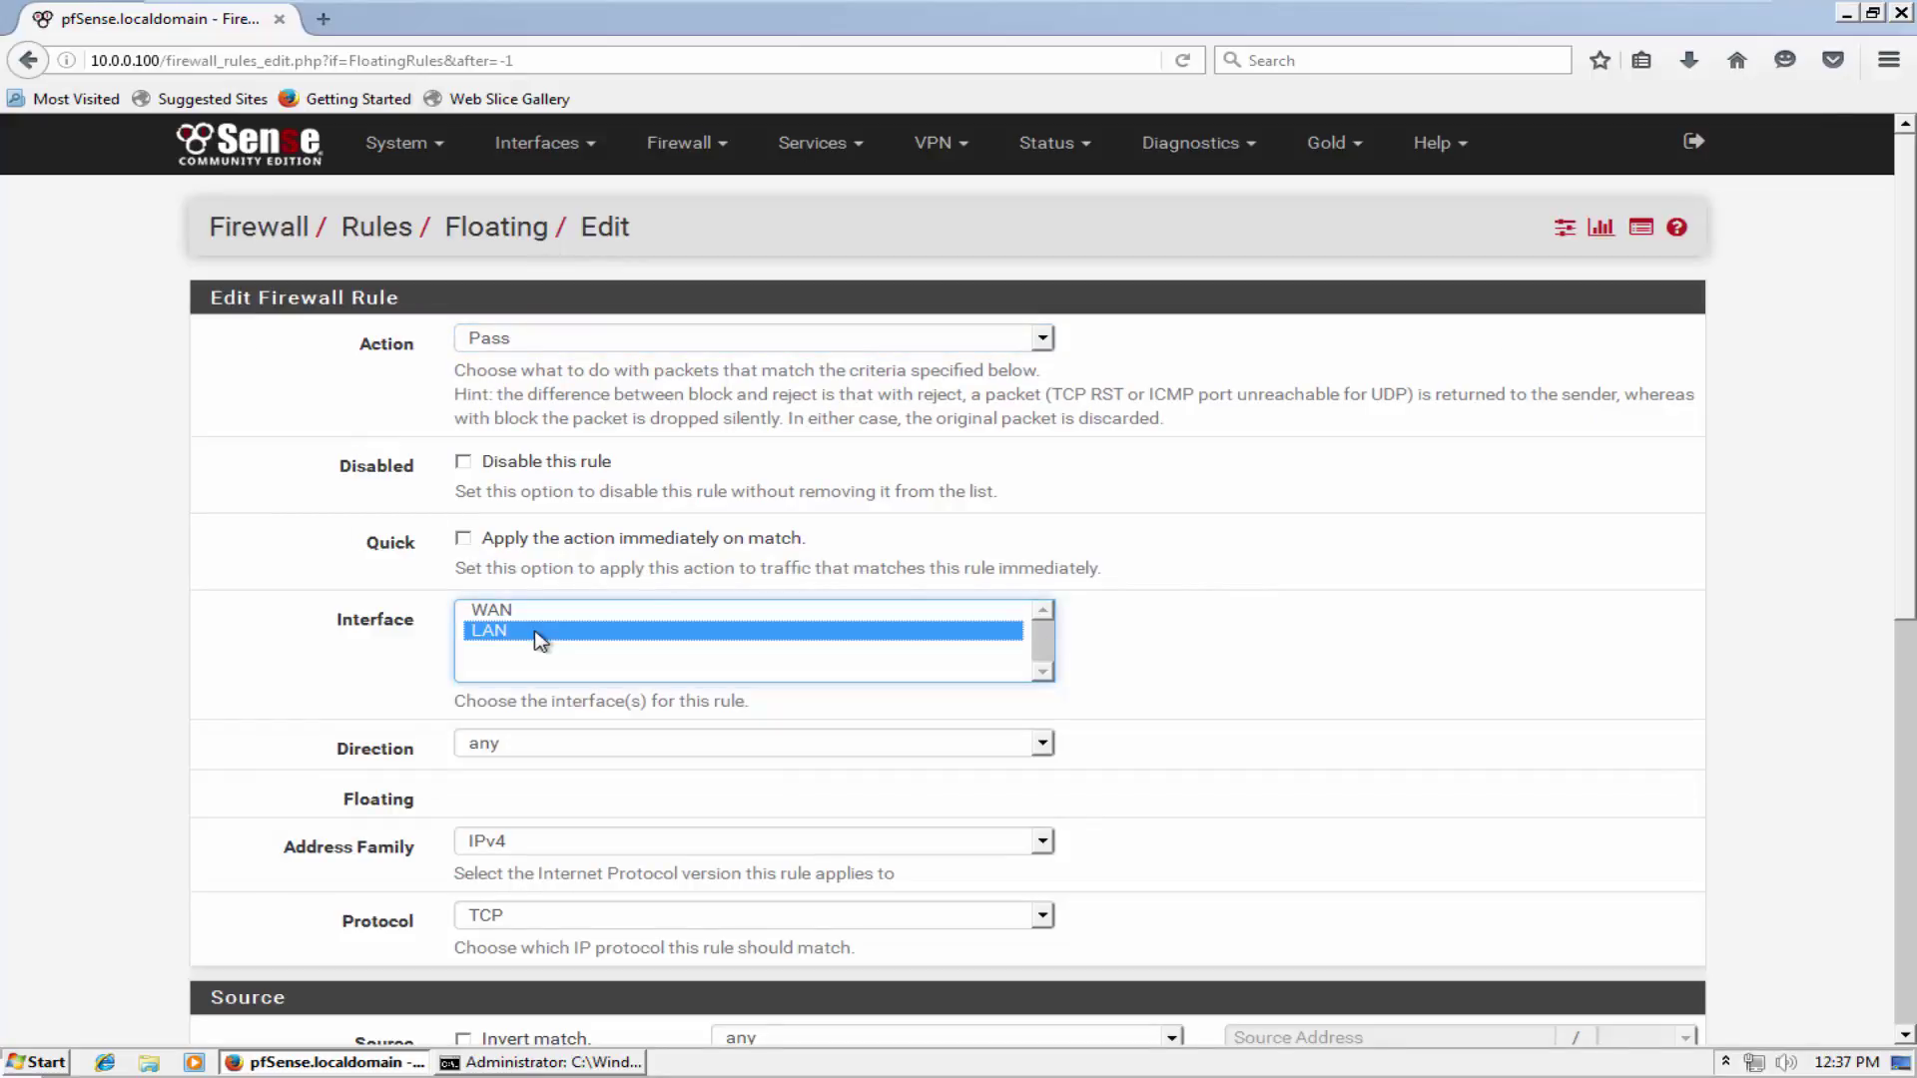
Set the floating rule's direction to in, its protocol to ICMP and its source to LAN net.
scroll(289, 639, "down", 4)
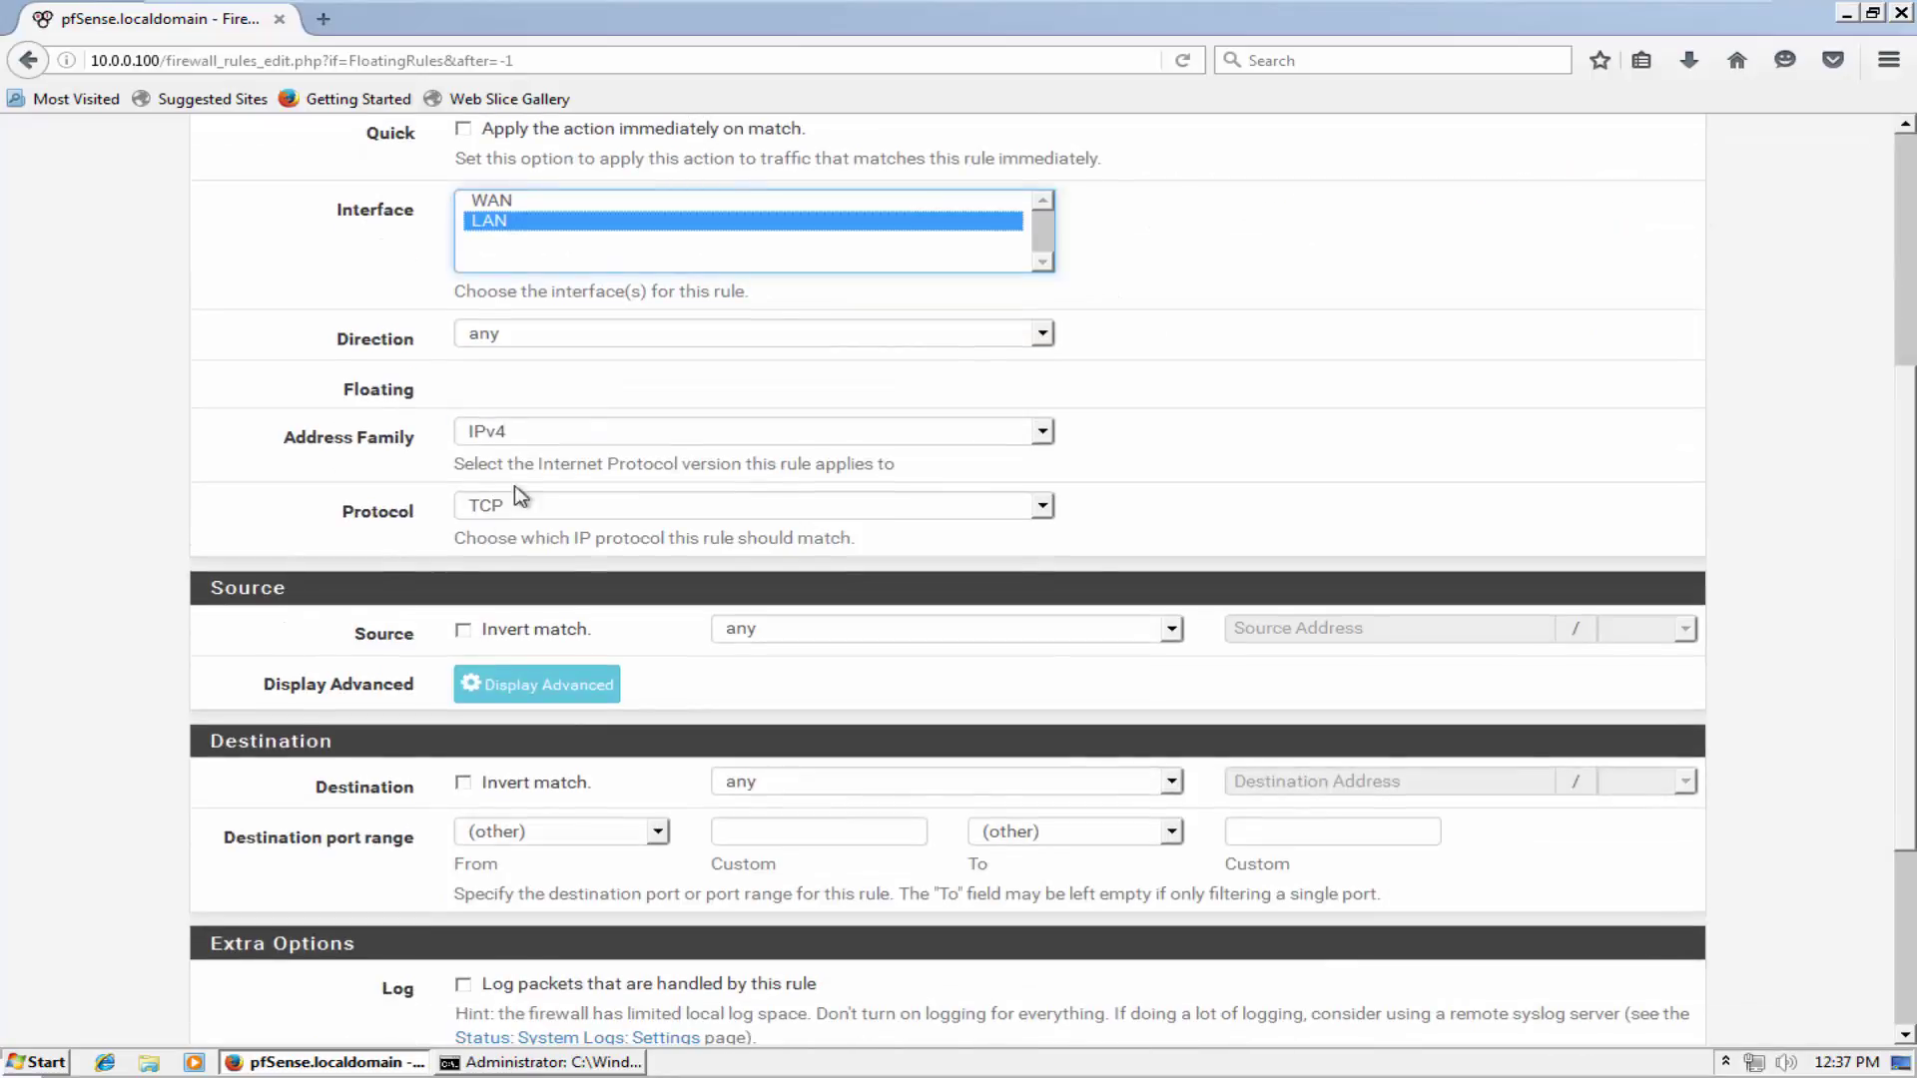
left_click(521, 336)
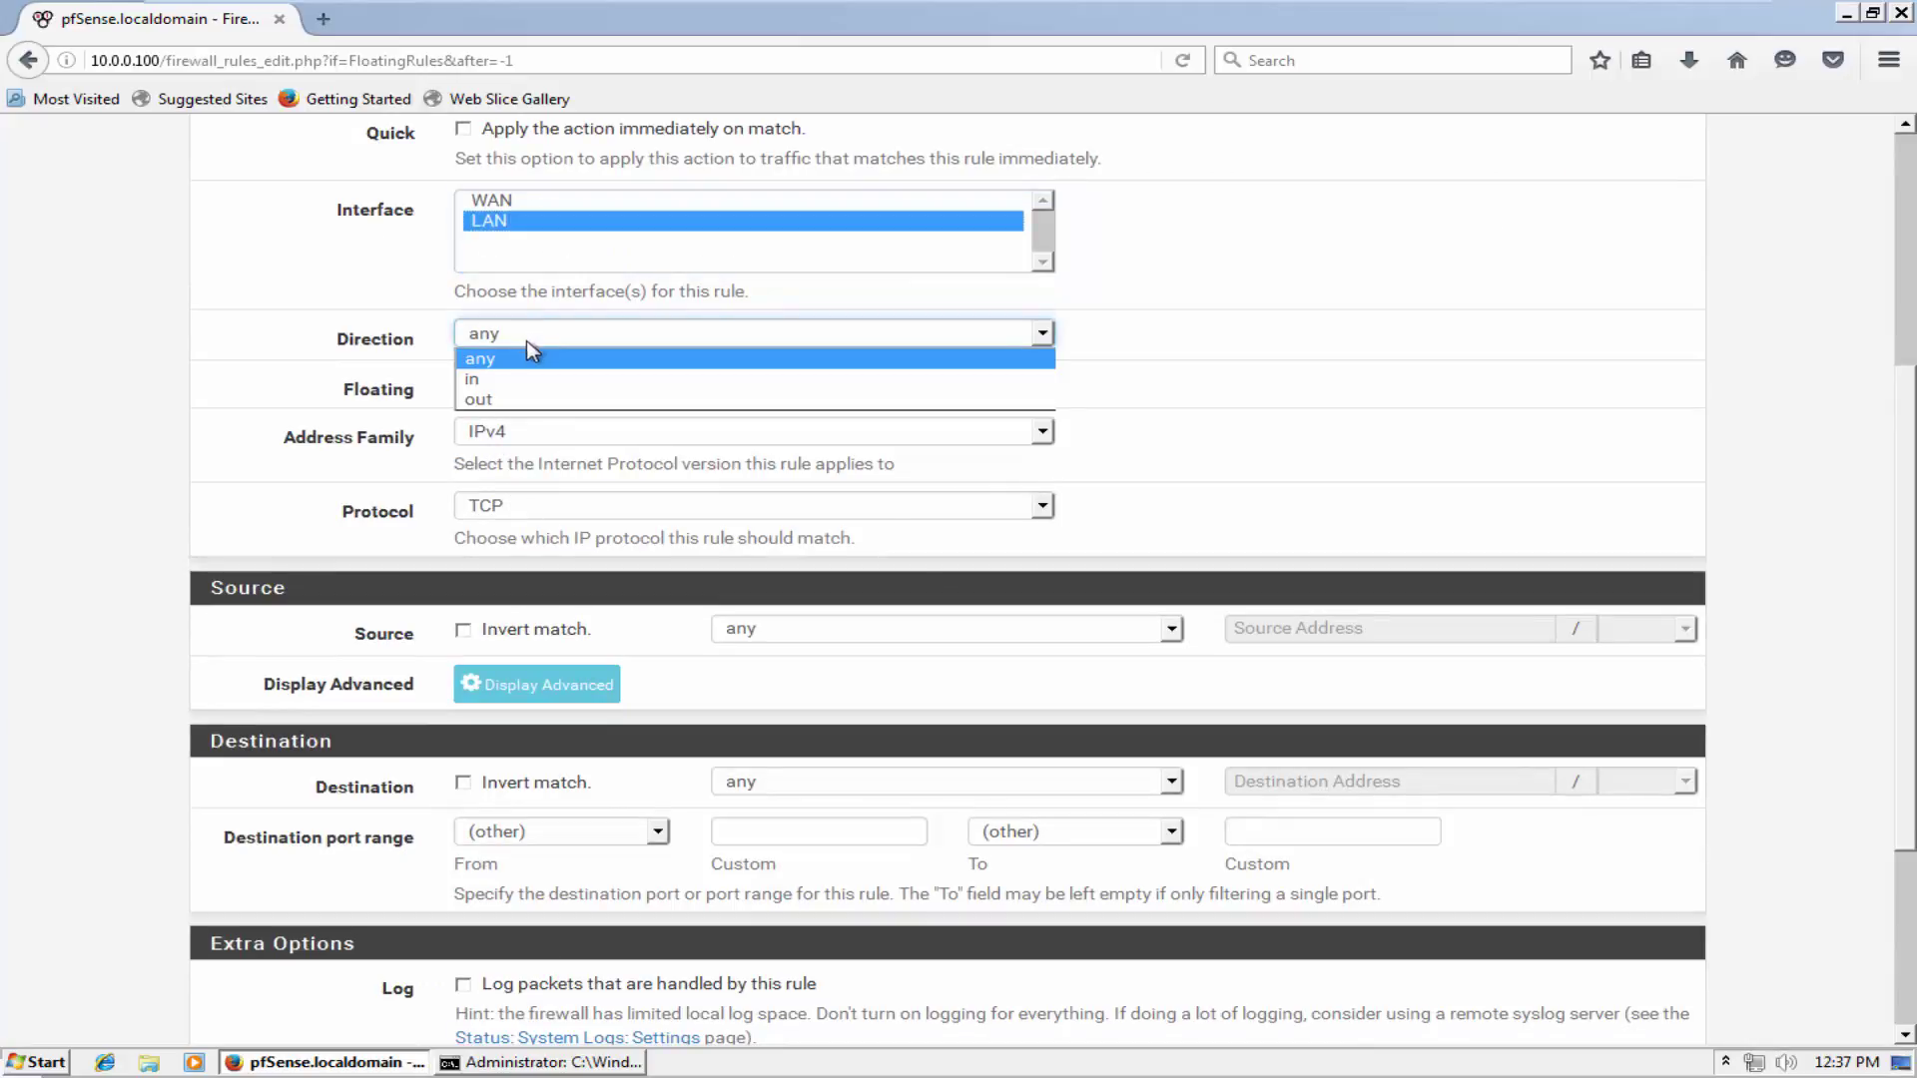
left_click(483, 381)
left_click(487, 511)
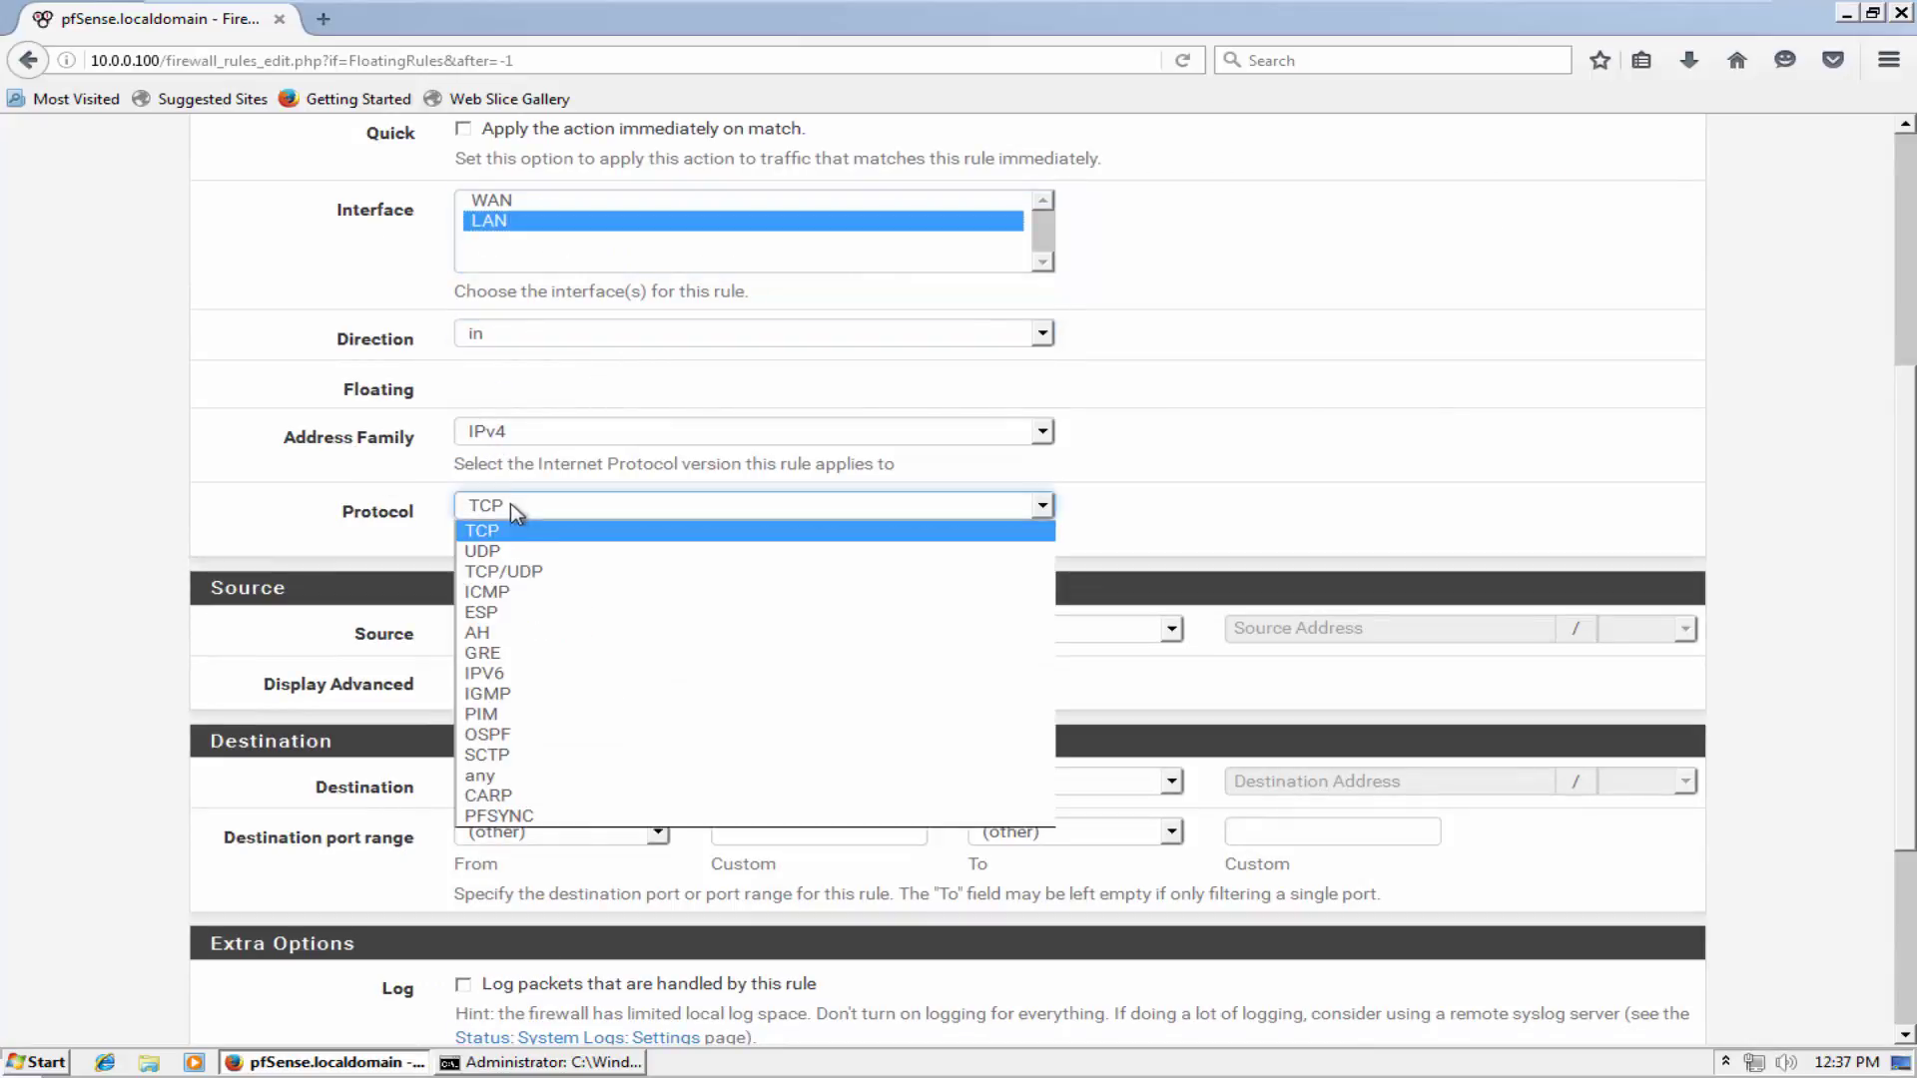
left_click(504, 591)
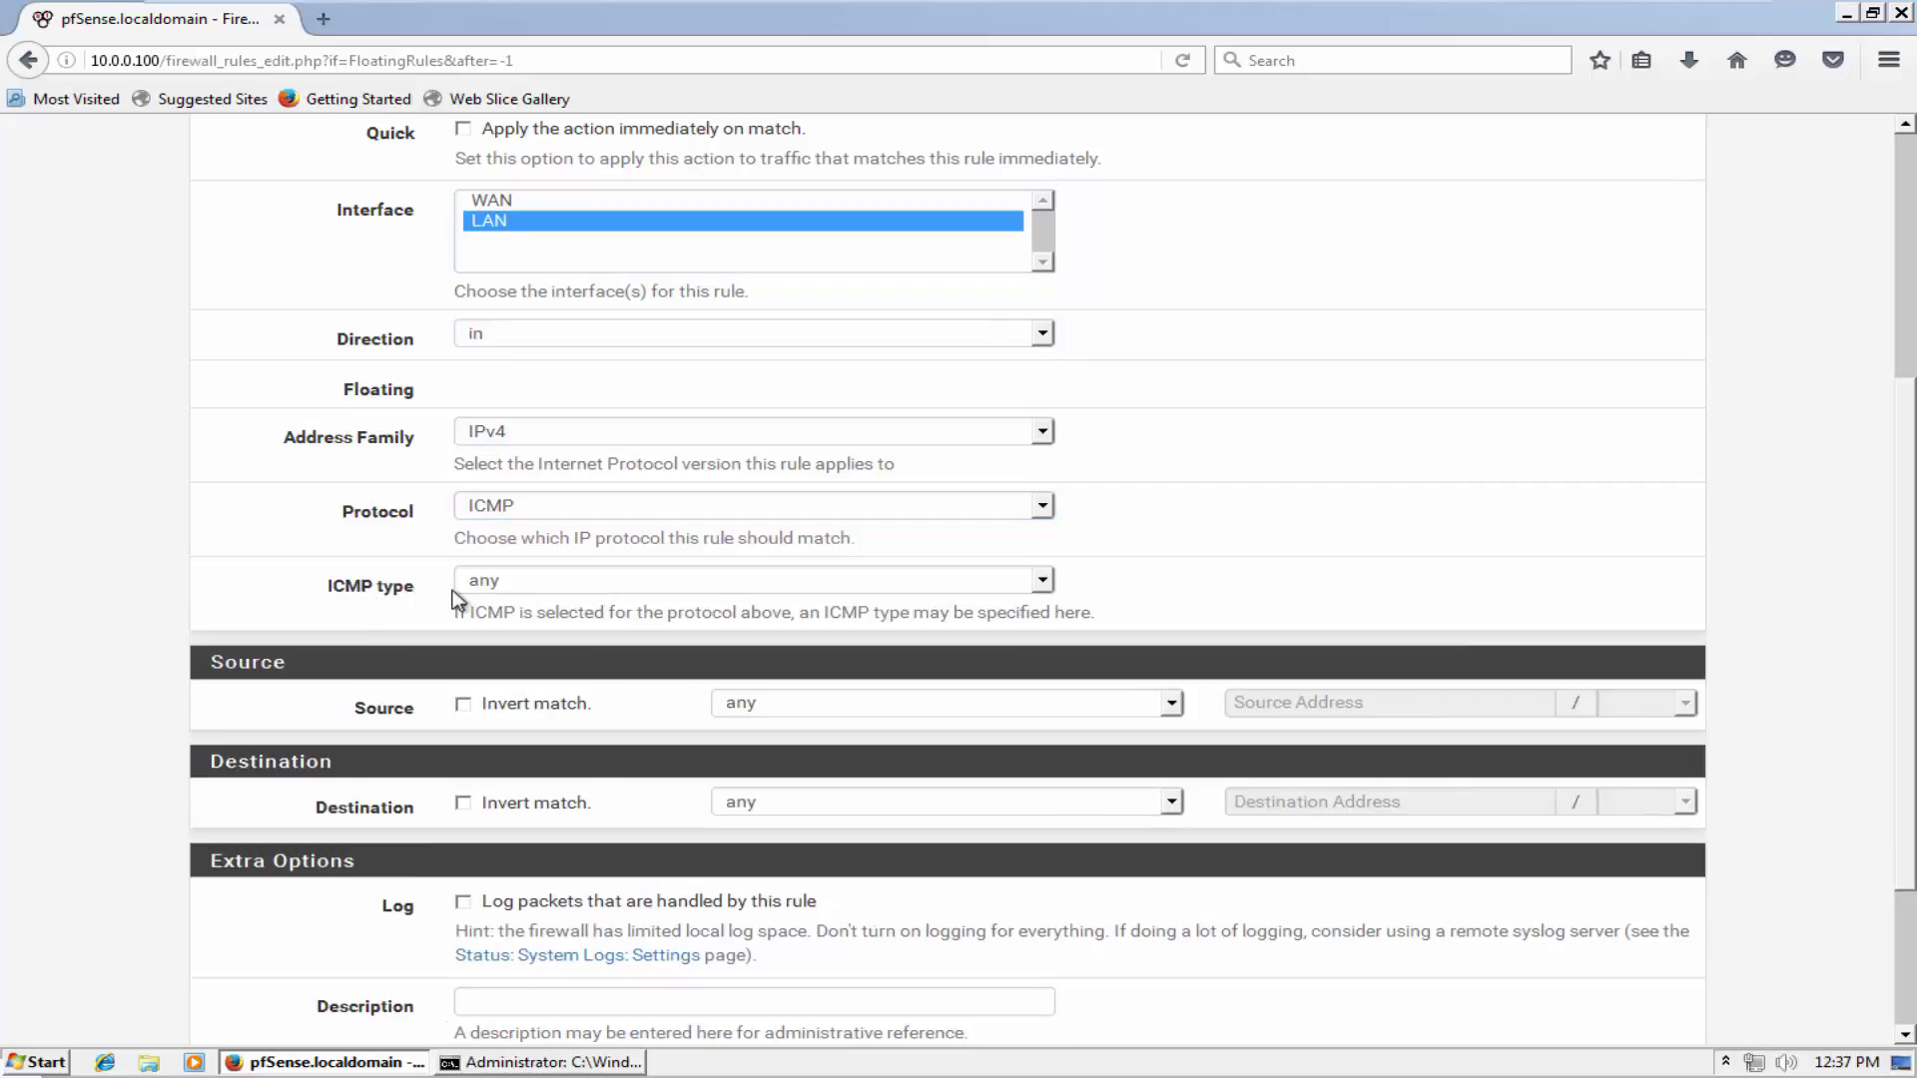
left_click(788, 703)
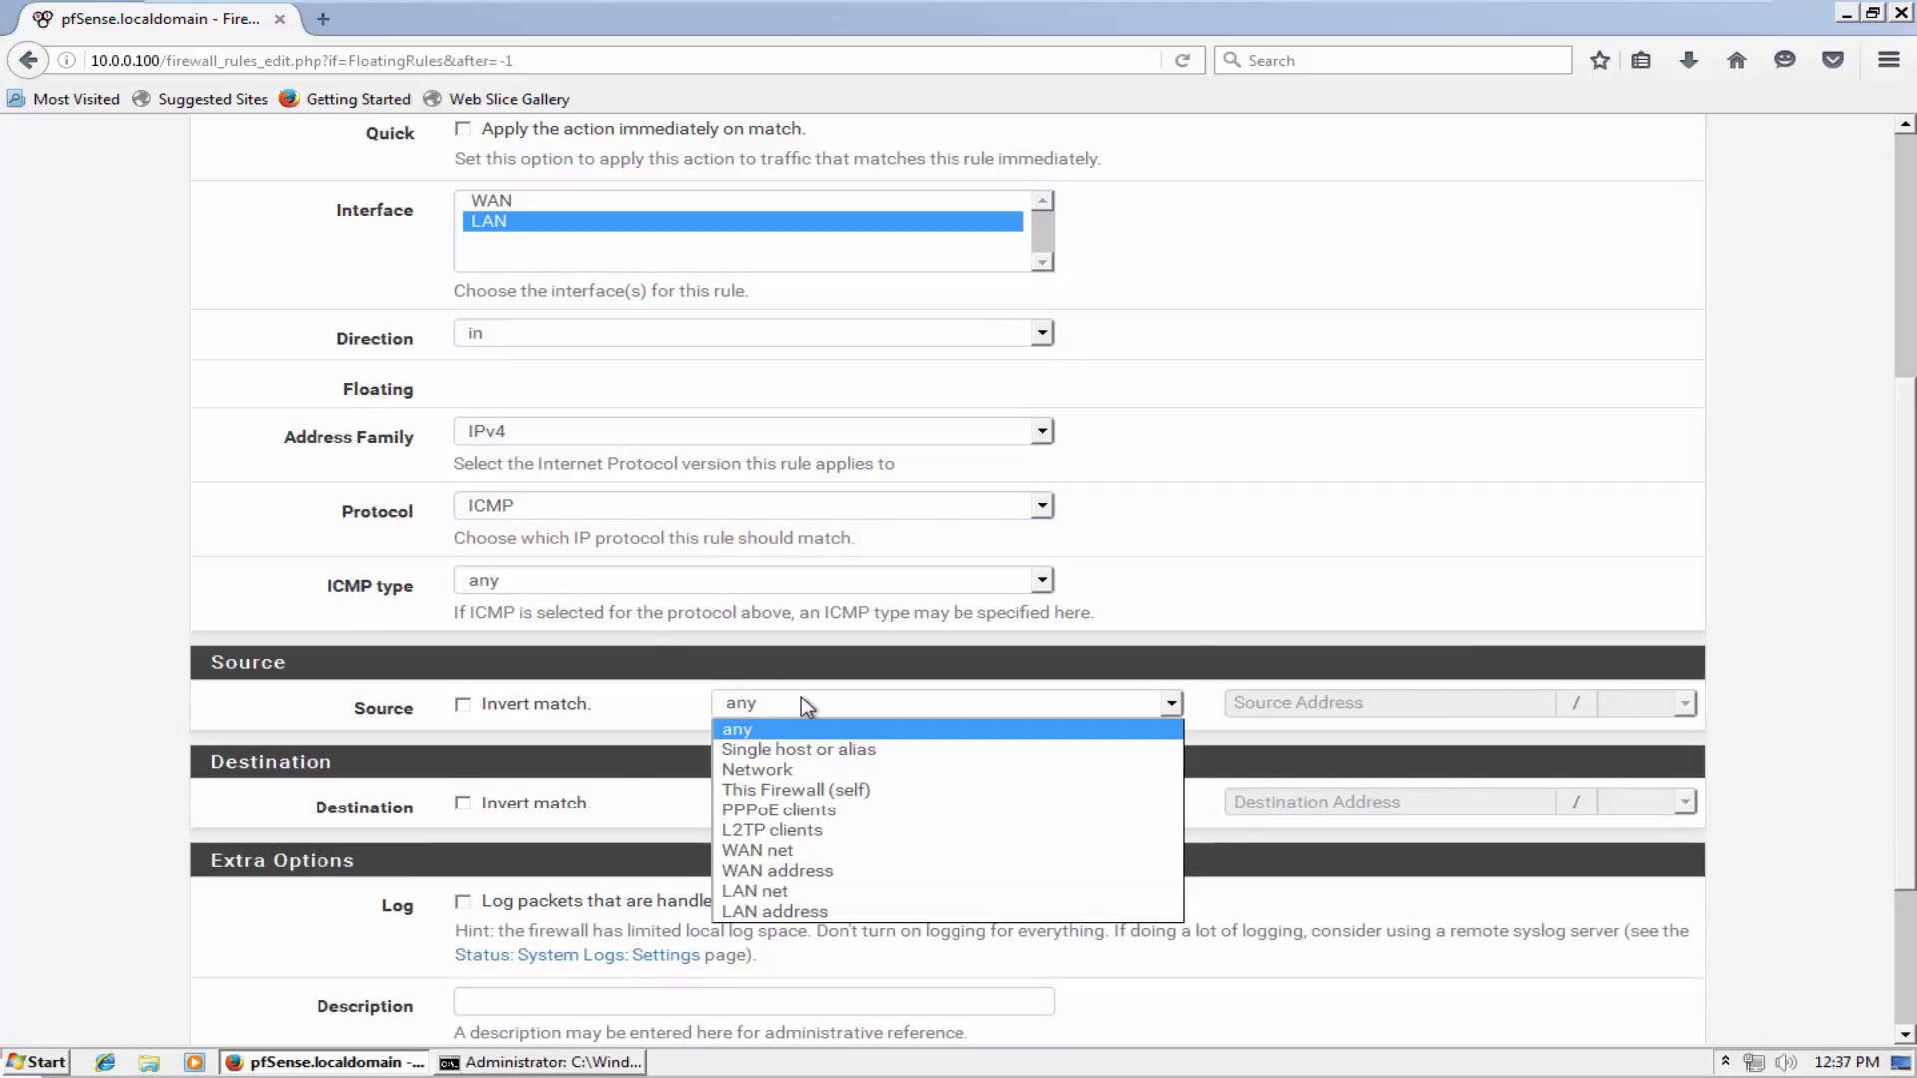
left_click(774, 893)
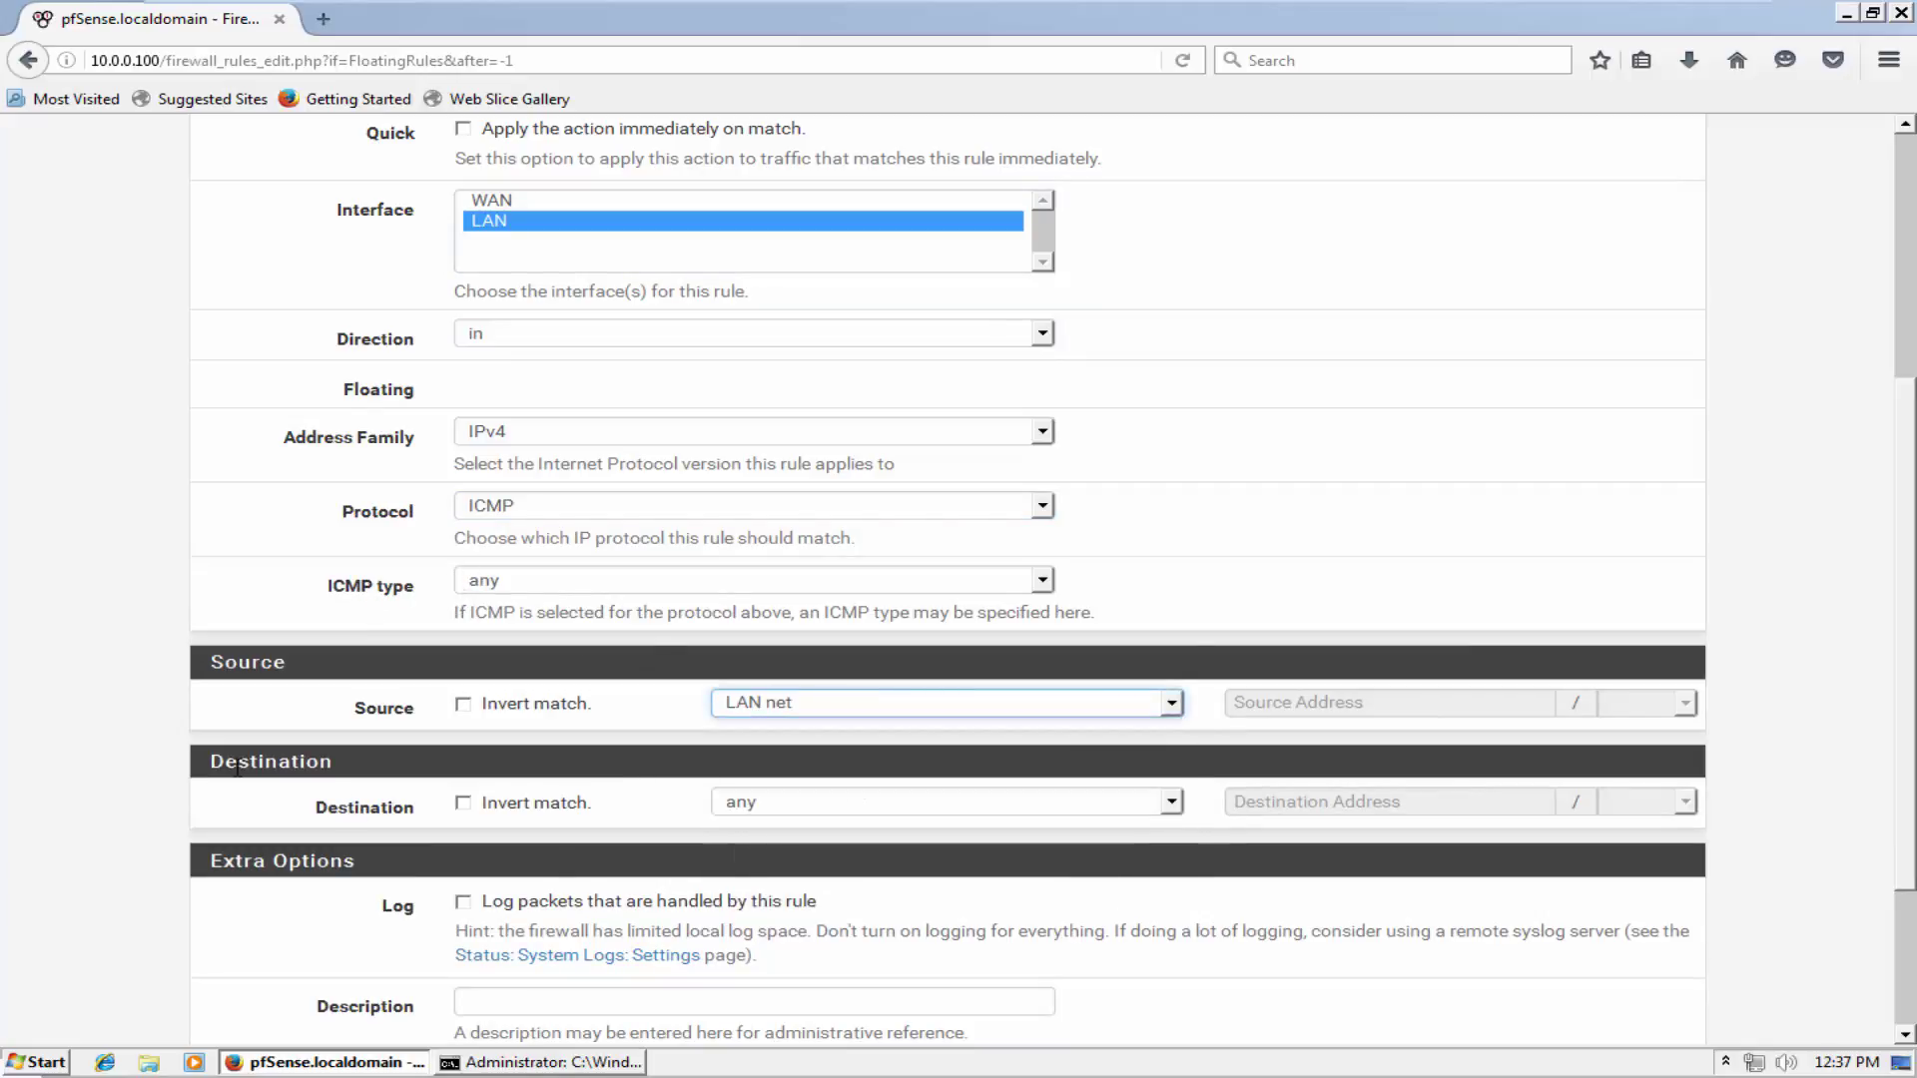
Describe the rule as "allow ICMP requests", save it and apply the firewall changes.
scroll(664, 642, "down", 2)
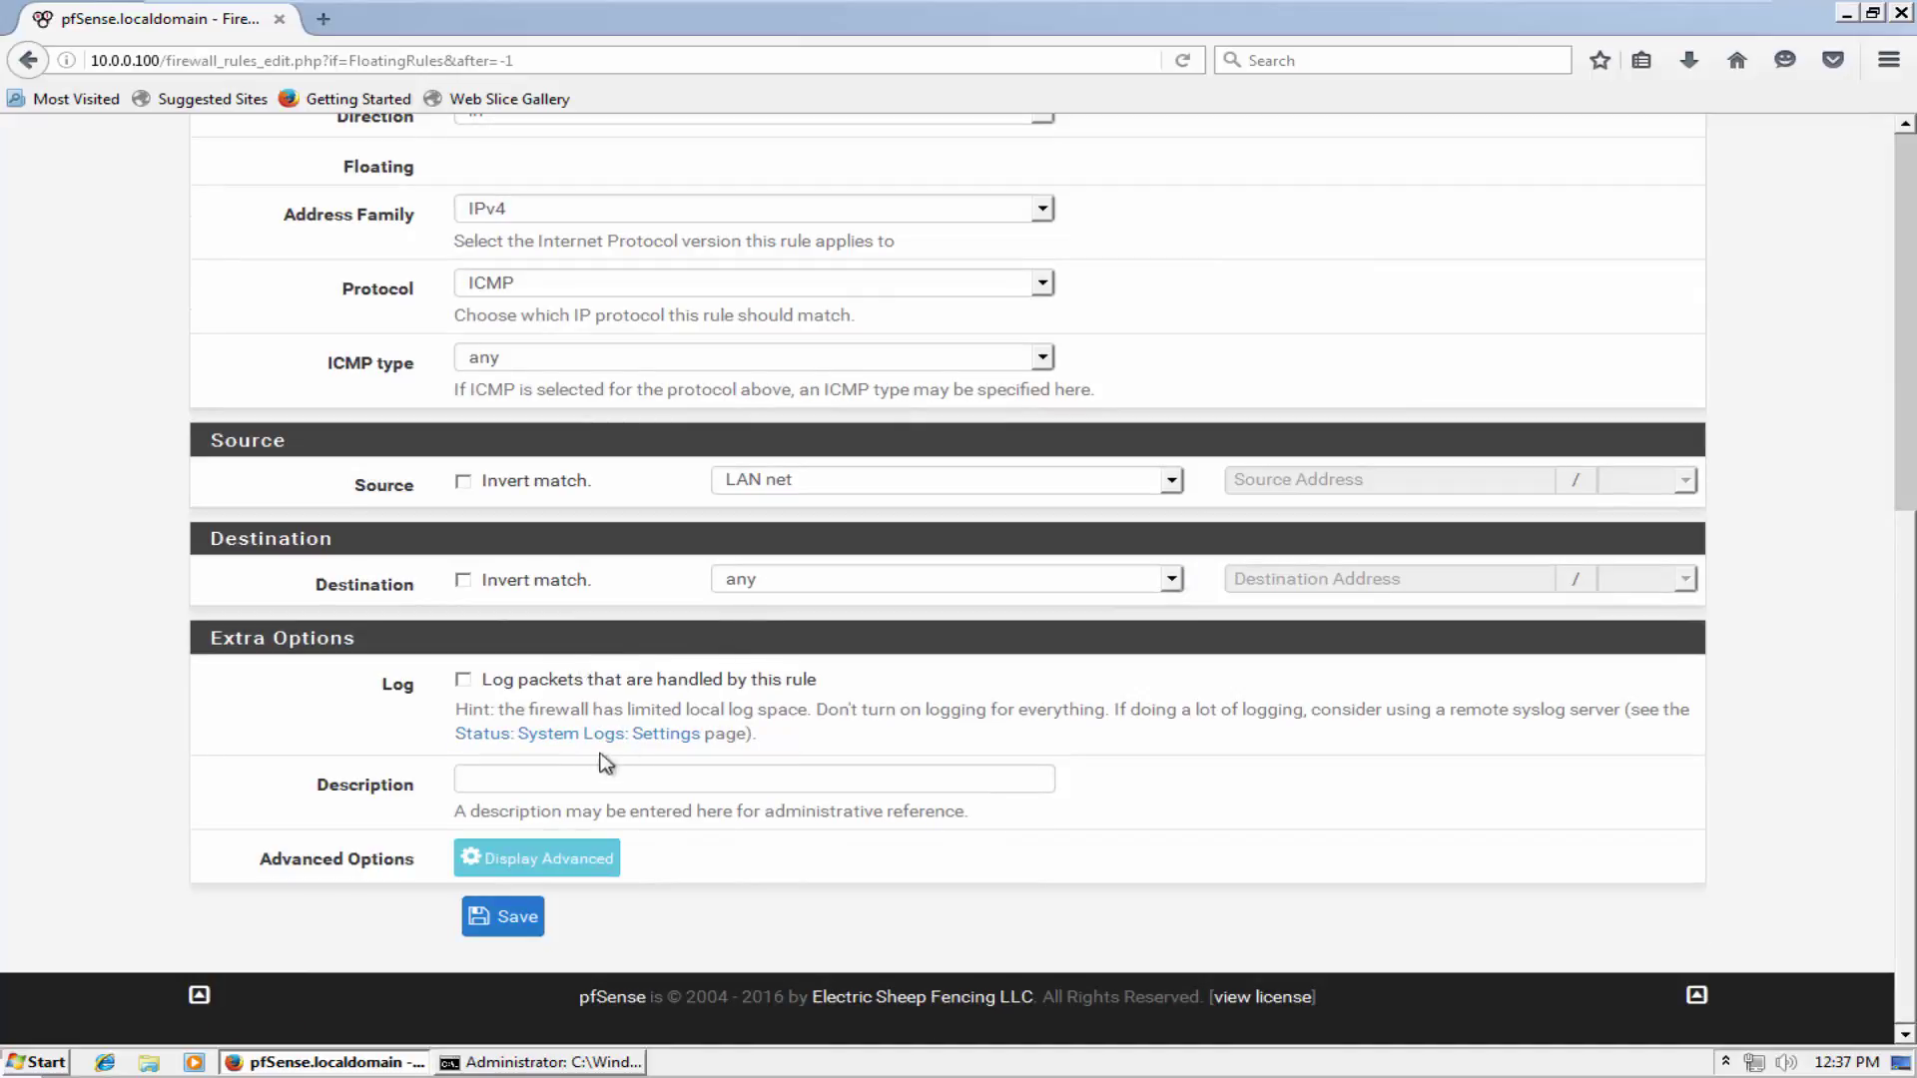
left_click(587, 777)
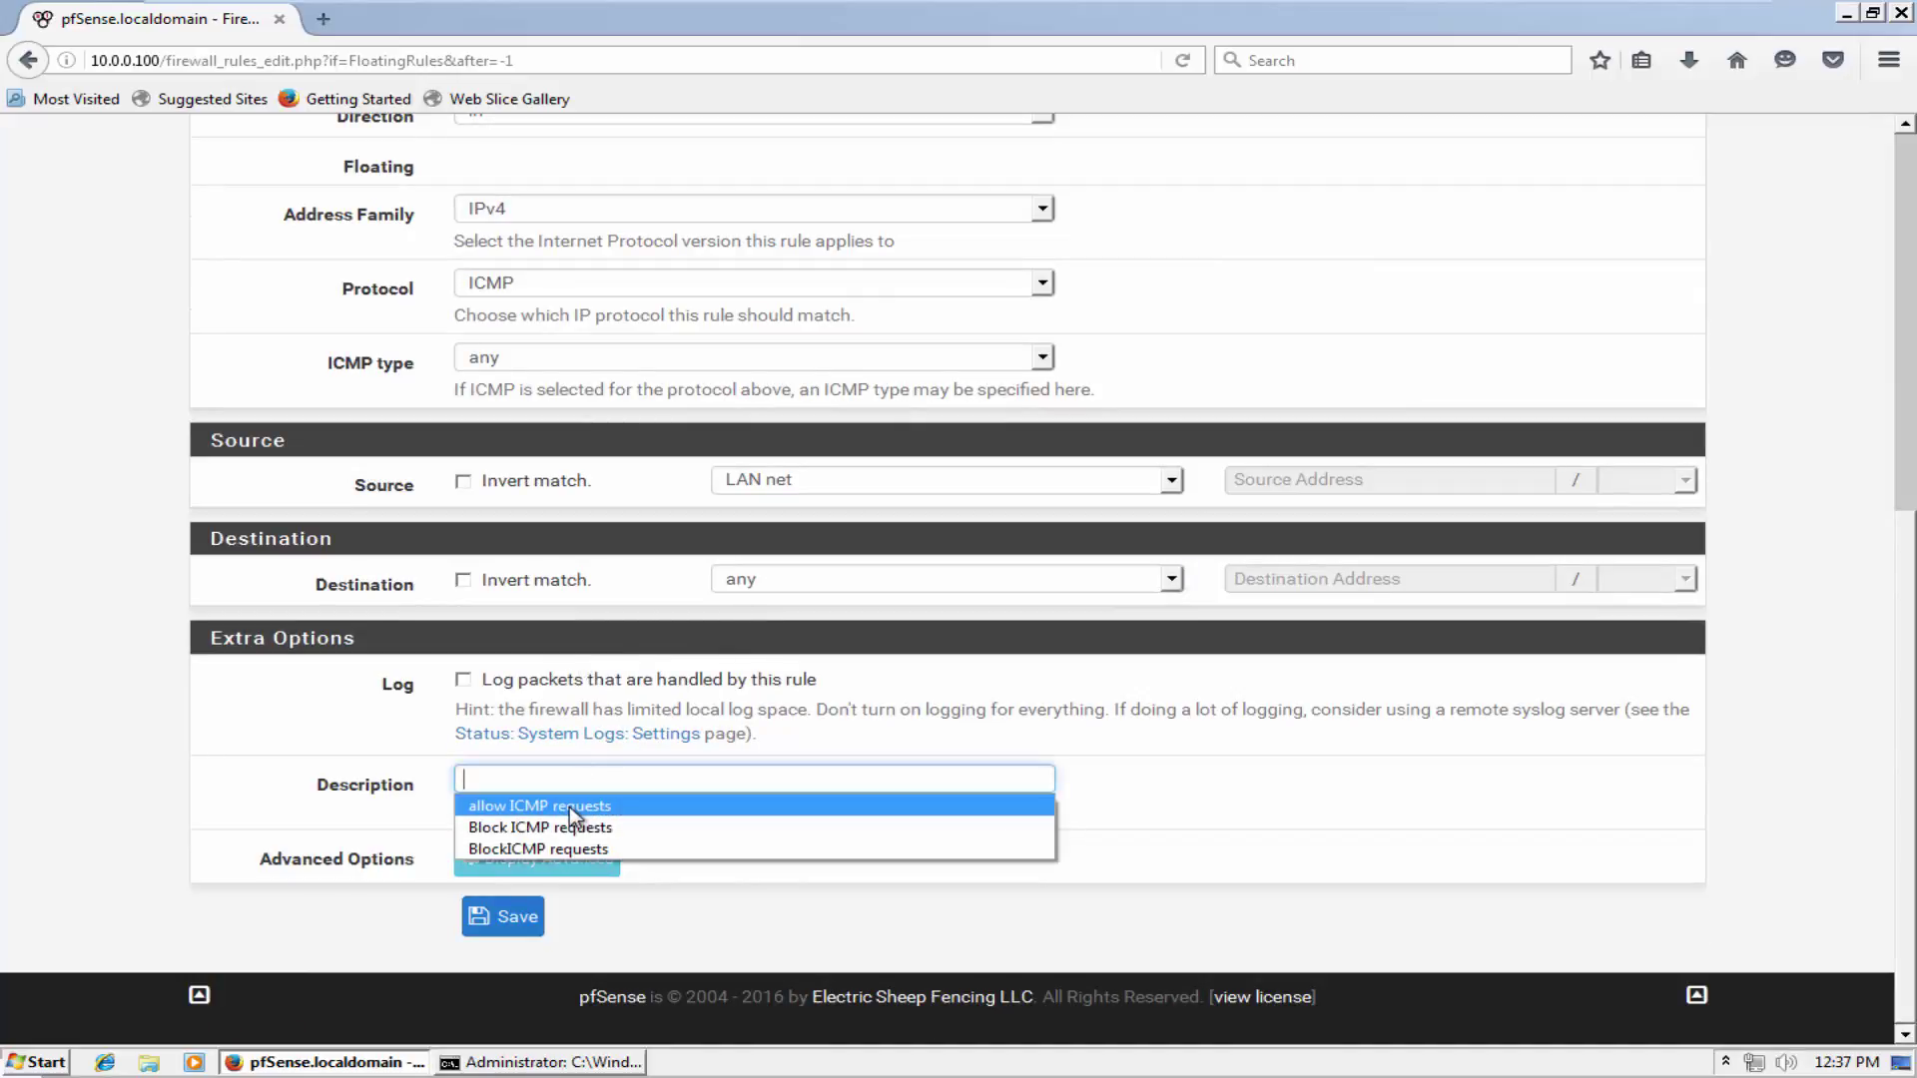
left_click(569, 807)
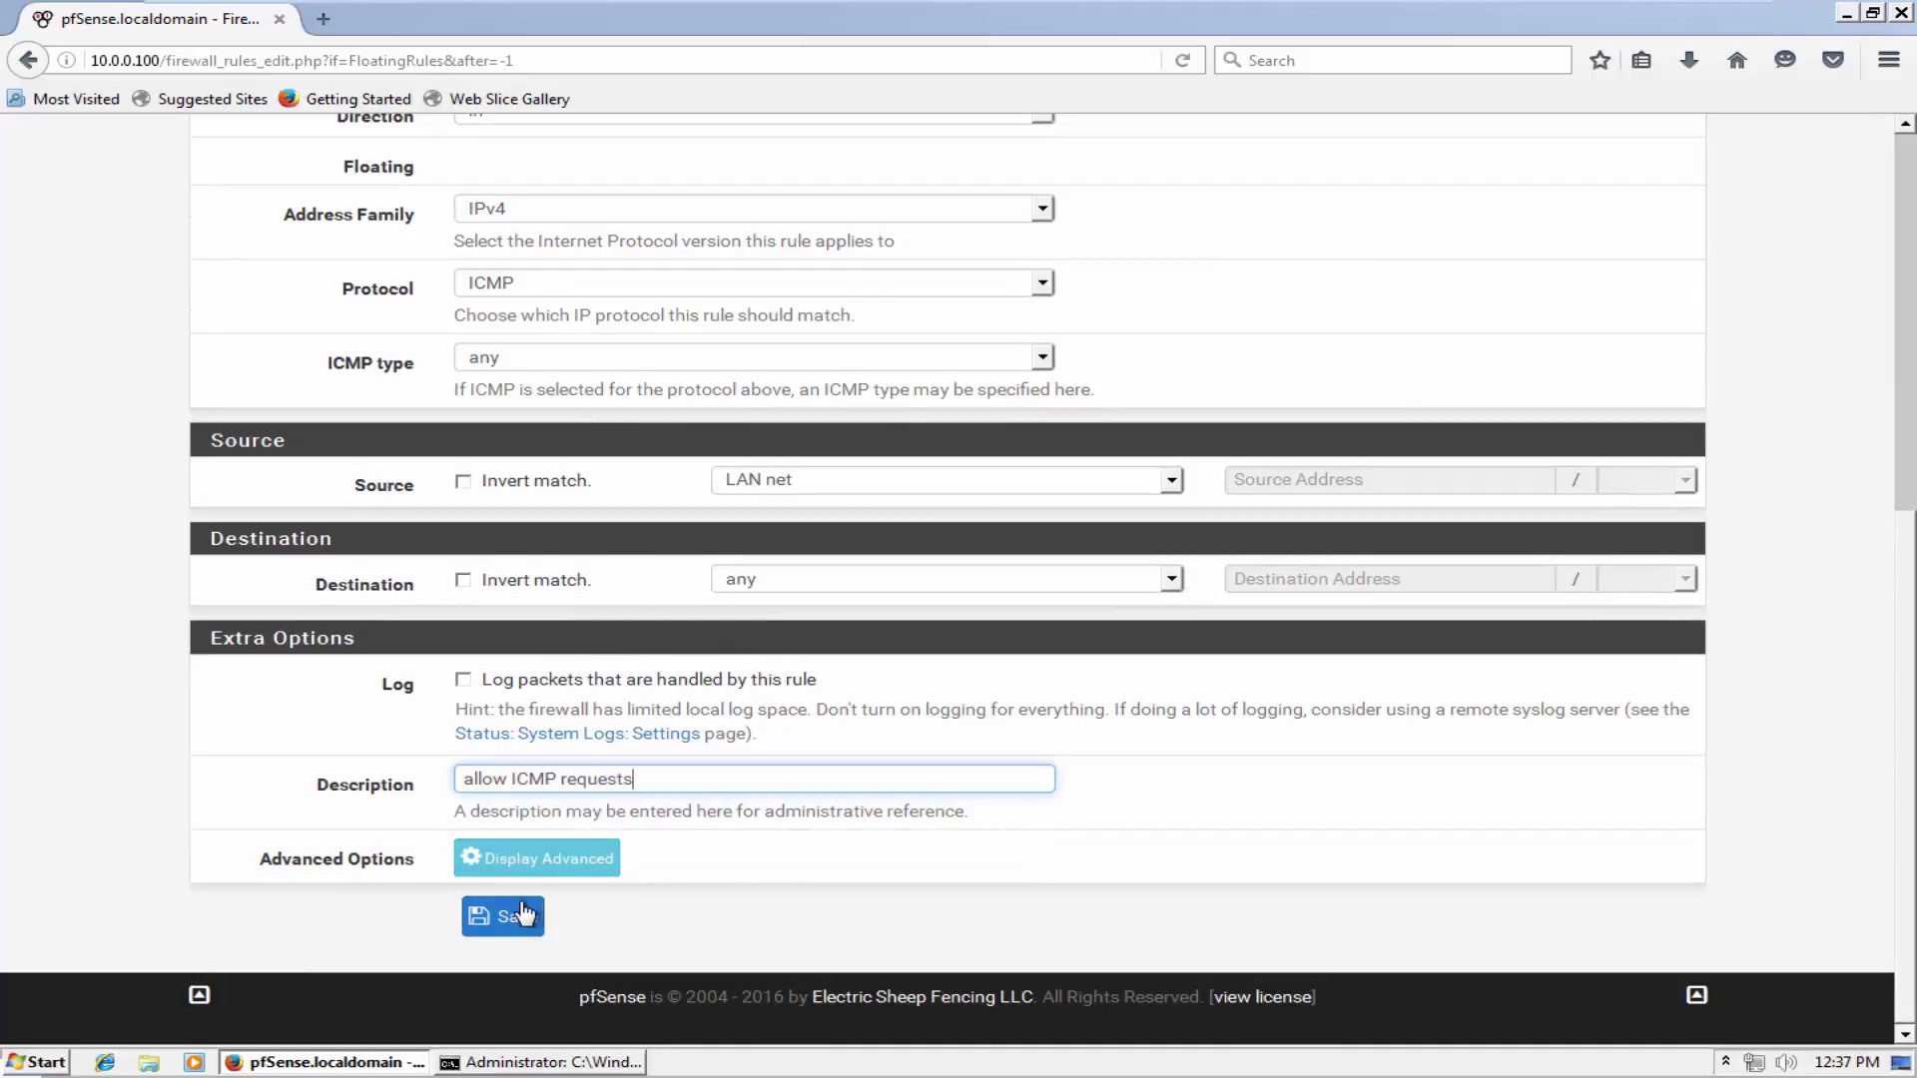
left_click(505, 914)
left_click(1588, 330)
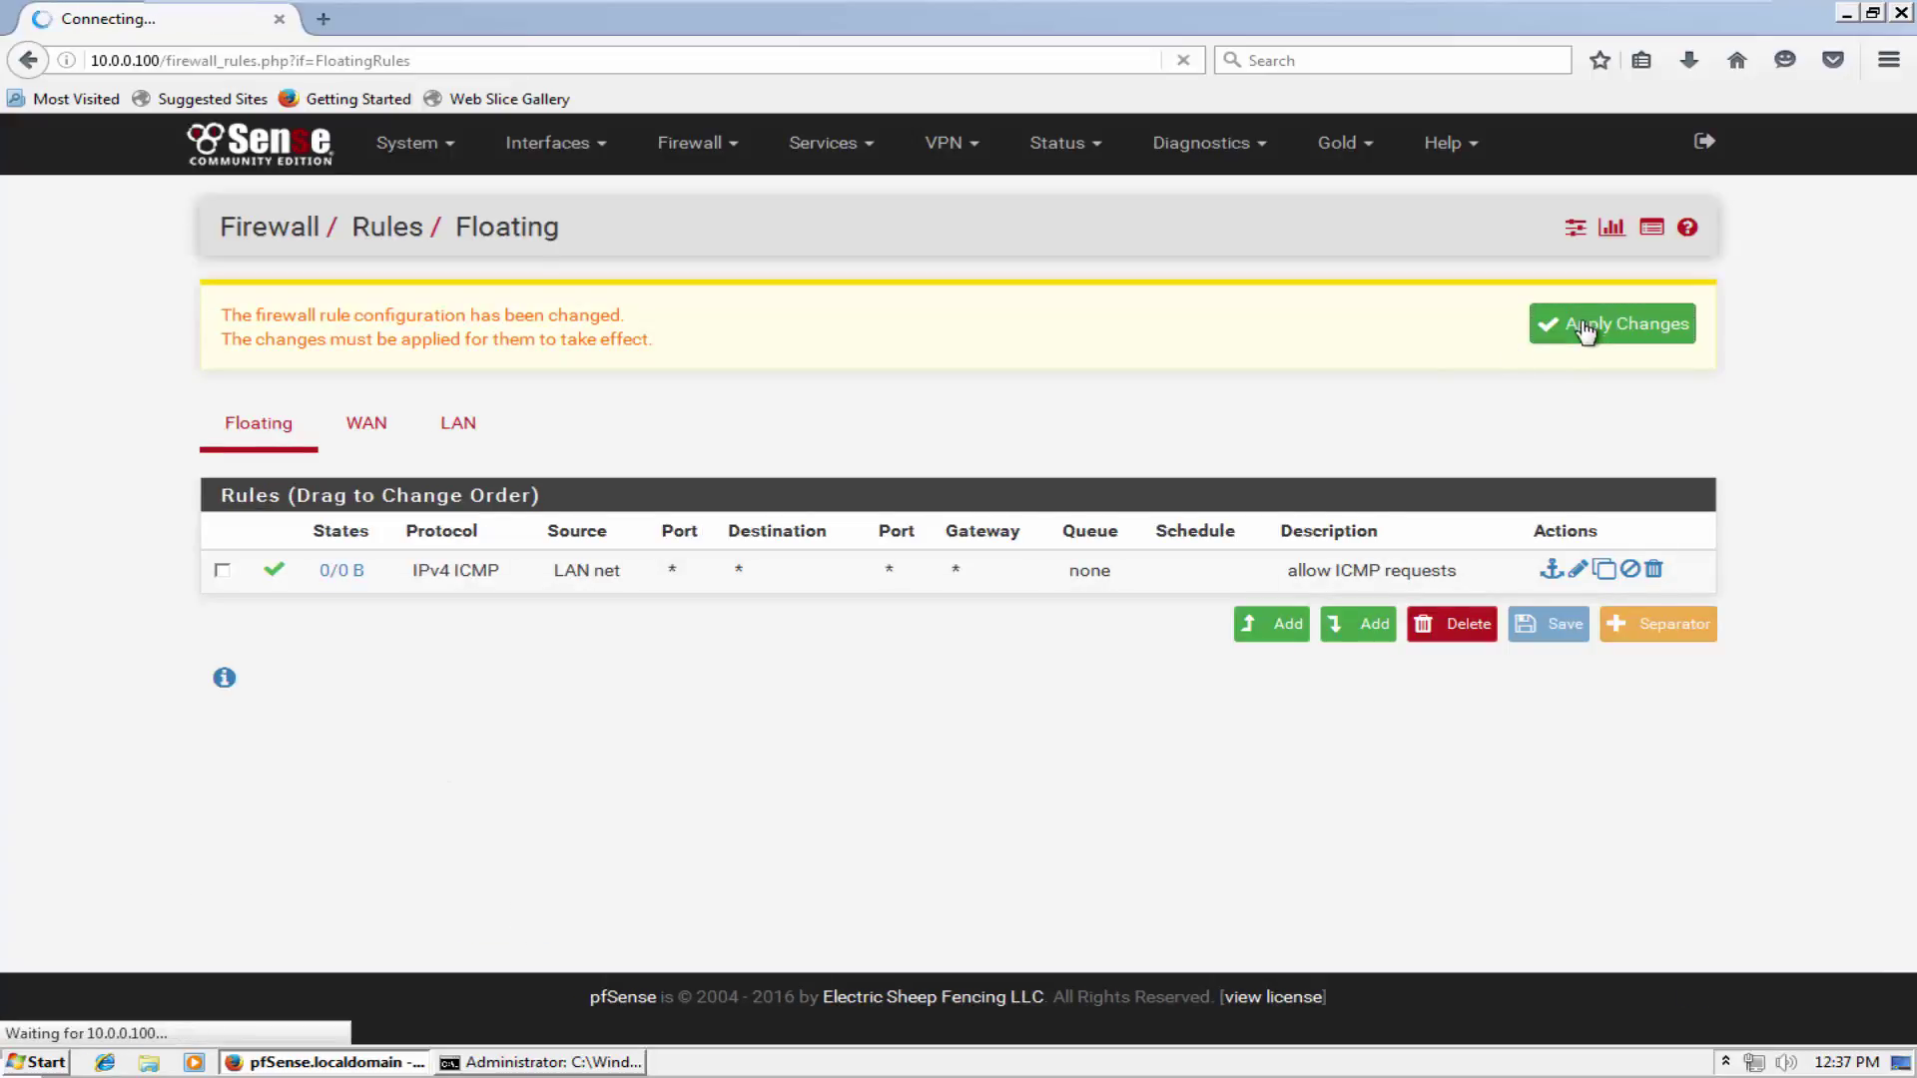
Switch to the PowerPoint network diagram and examine the firewall's host-only LAN settings.
left_click(1669, 8)
left_click(1243, 1059)
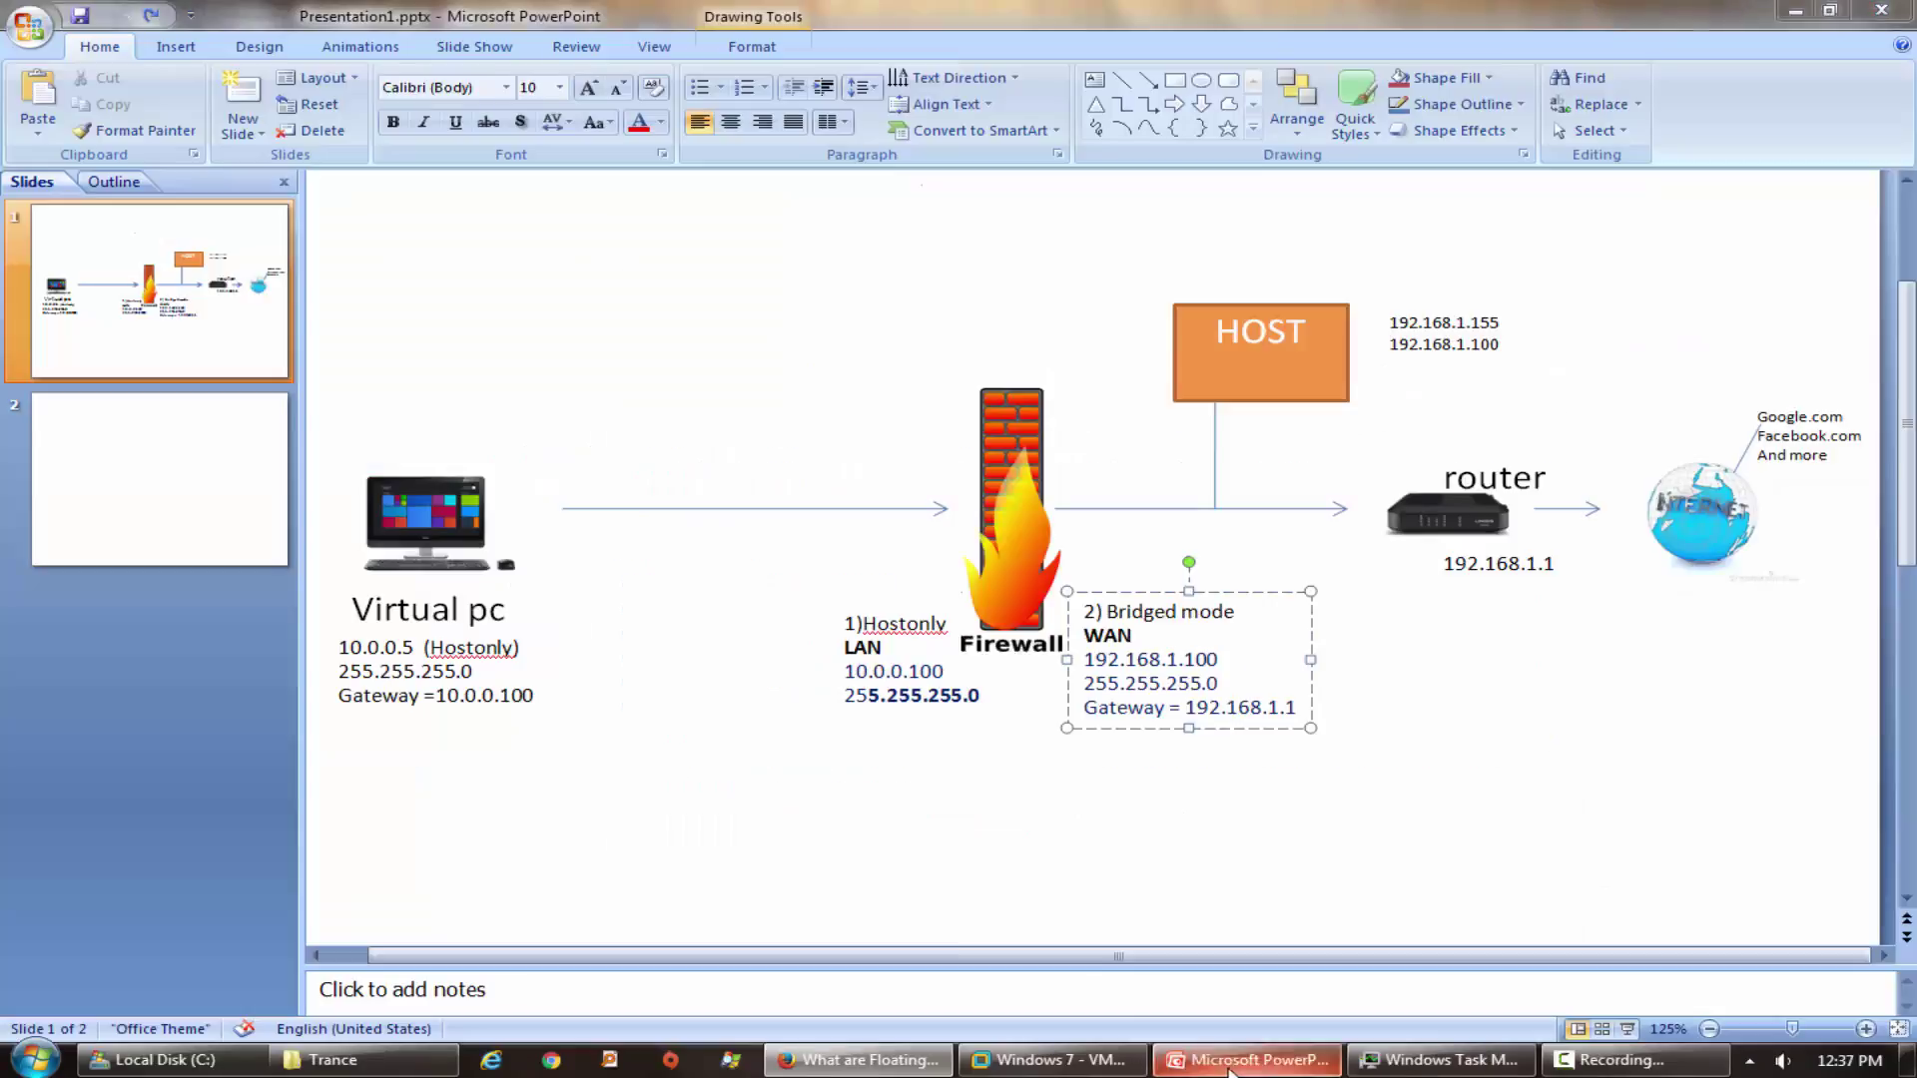
left_click_drag(925, 713, 814, 627)
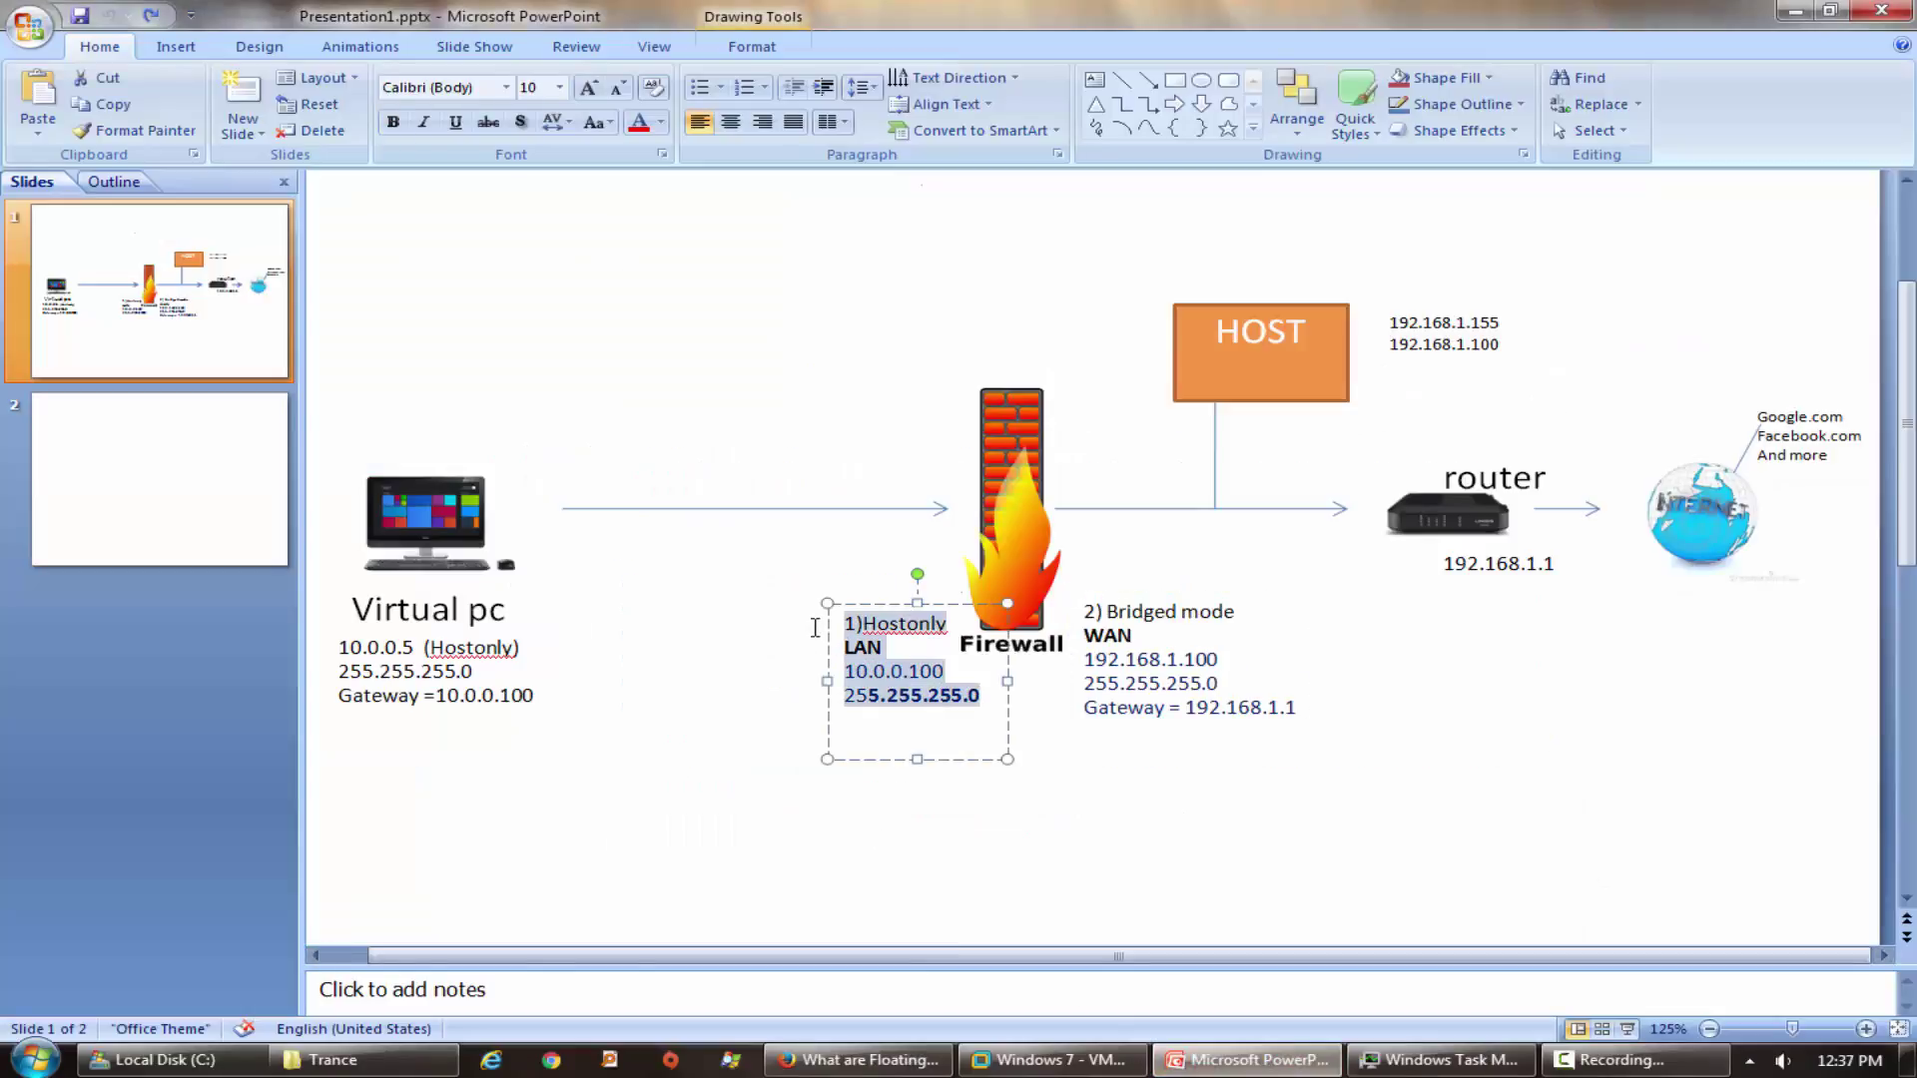
left_click(930, 699)
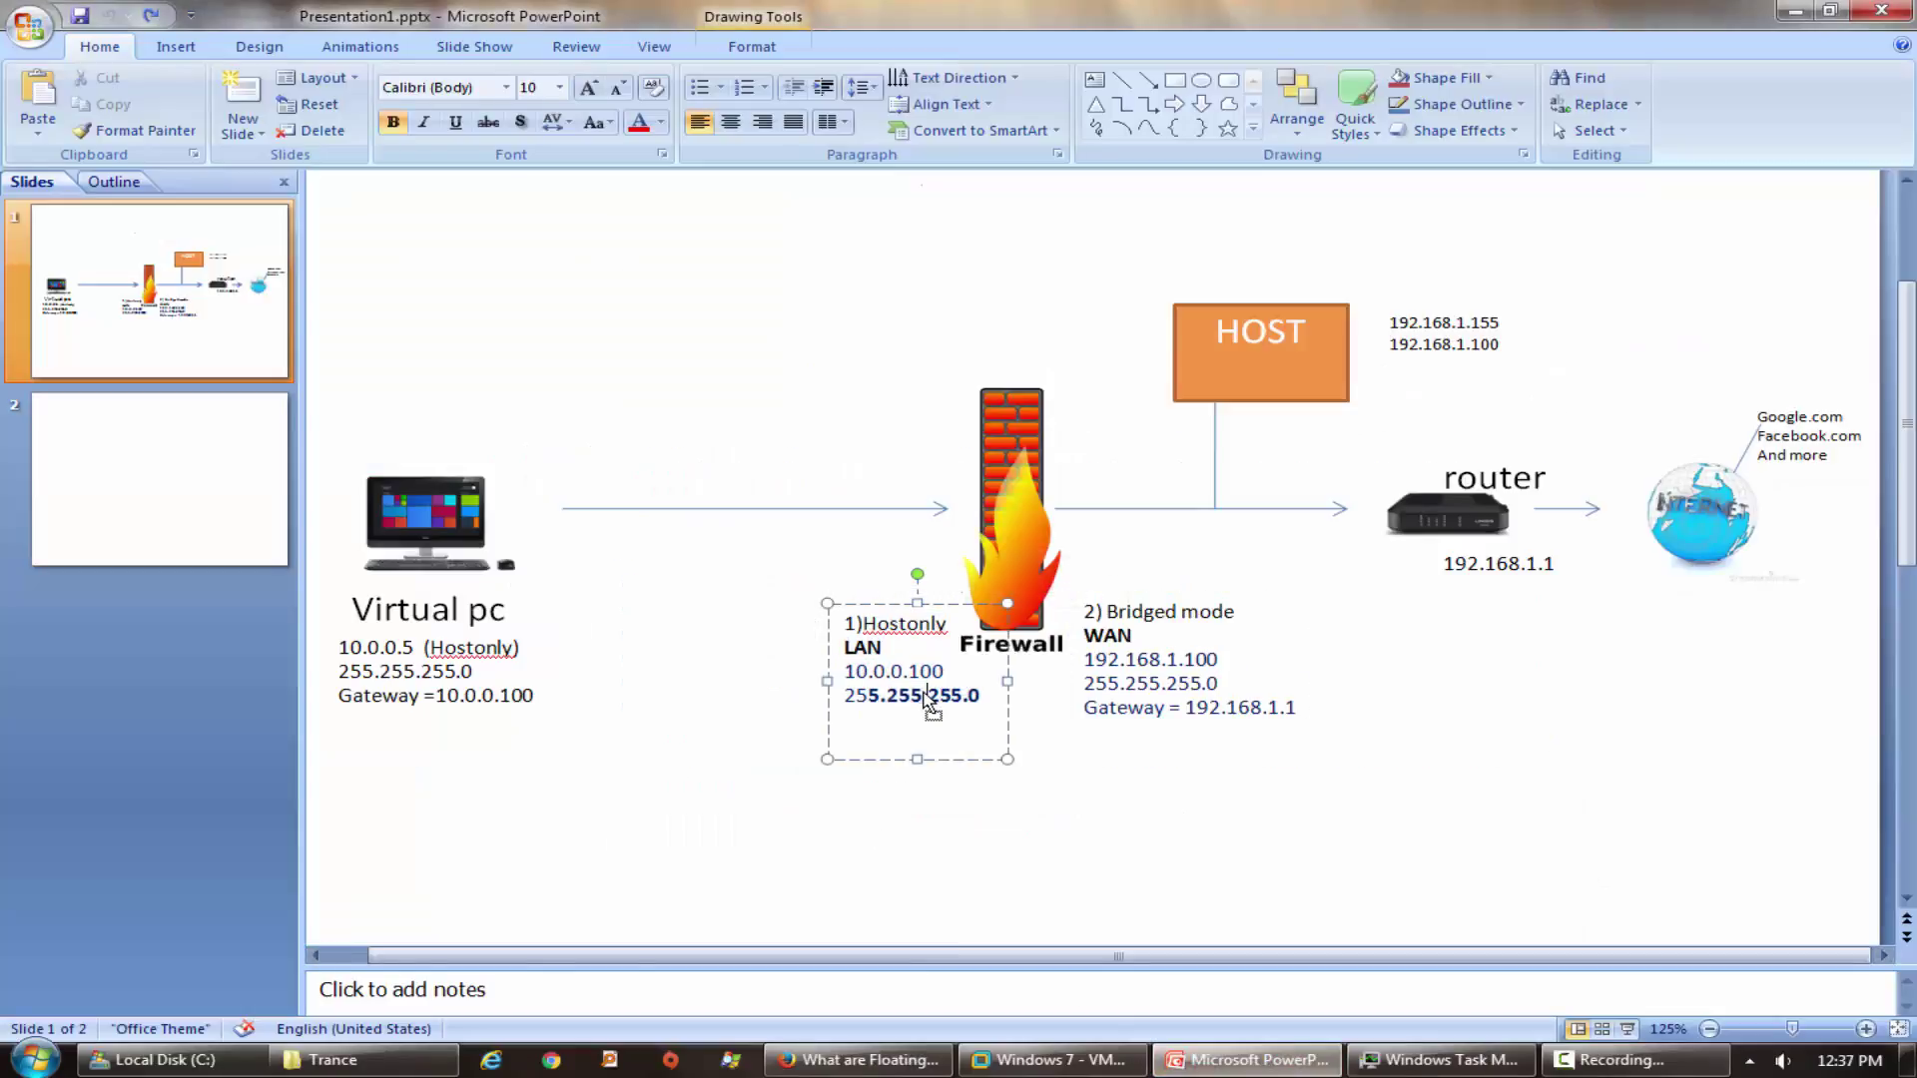
left_click(677, 685)
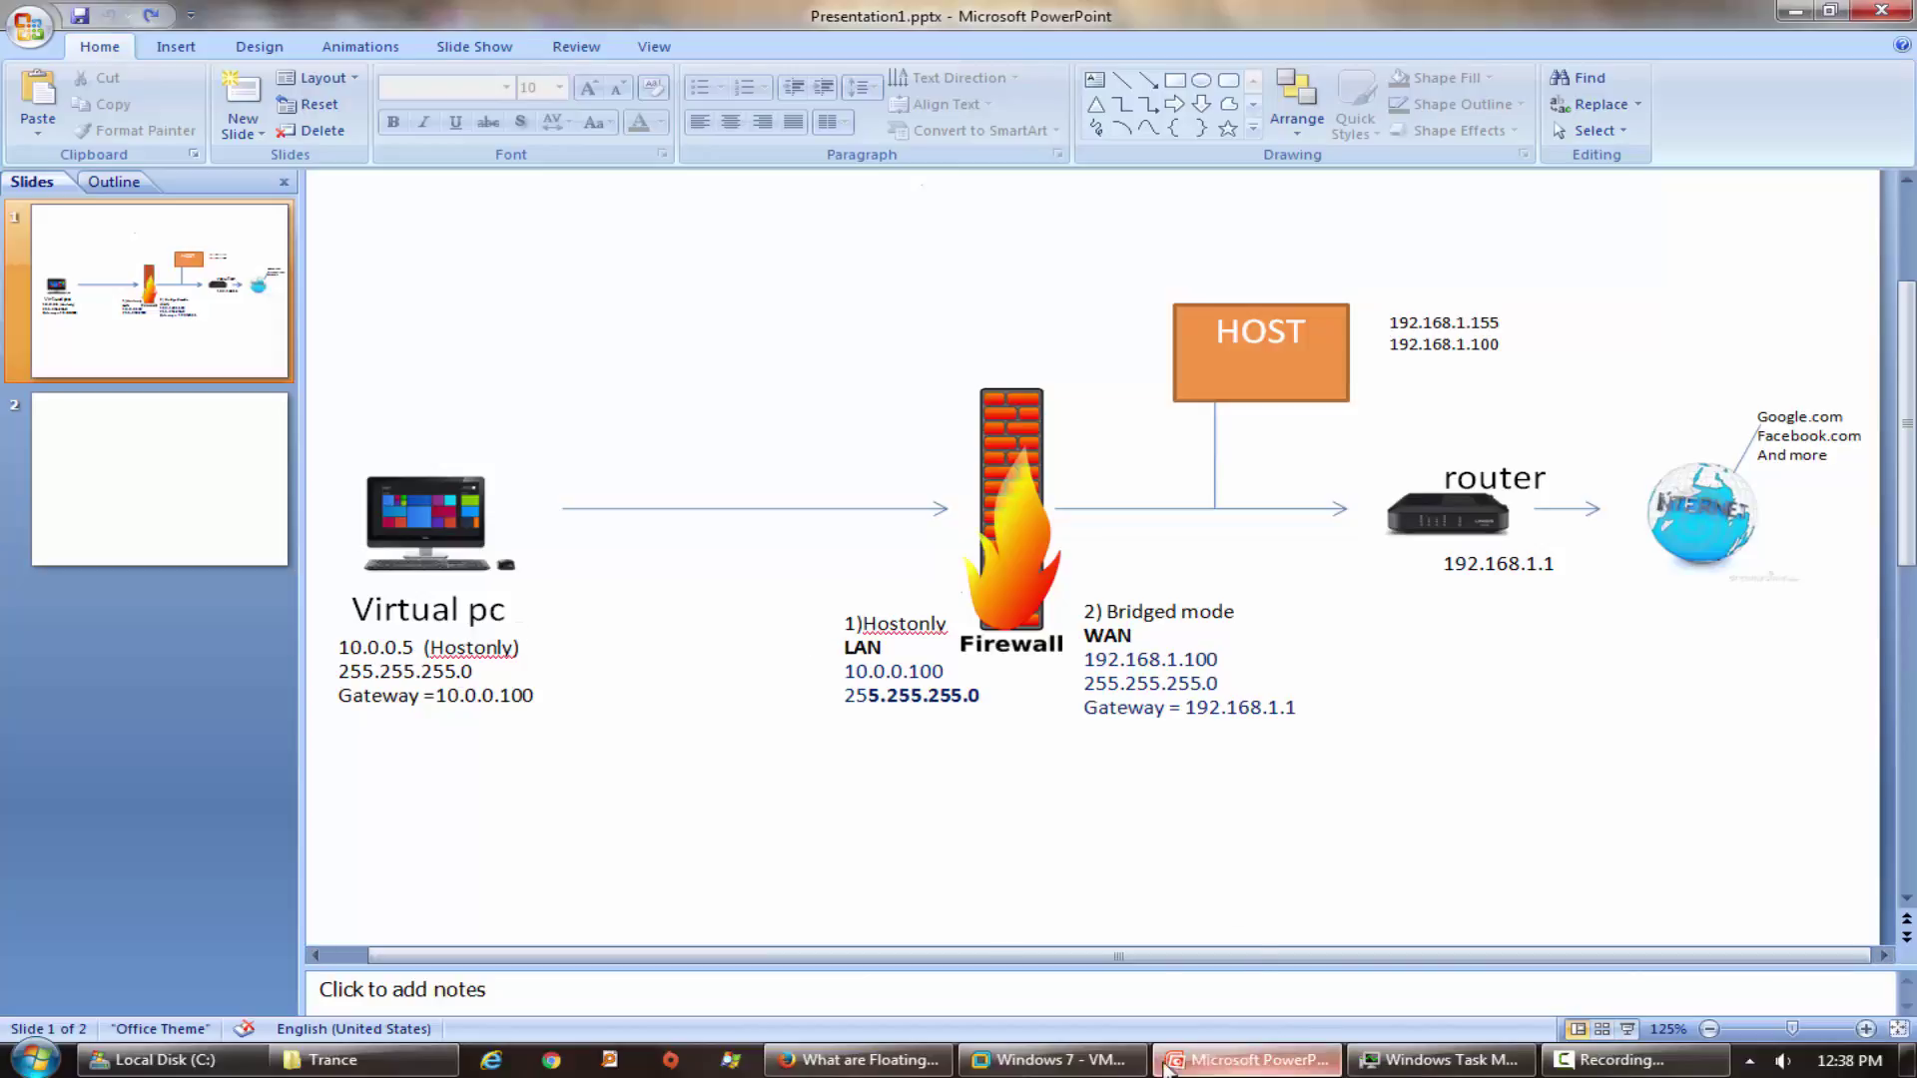
Return to the Windows 7 virtual machine and start another floating rule above the existing one.
left_click(1099, 1061)
left_click(1286, 629)
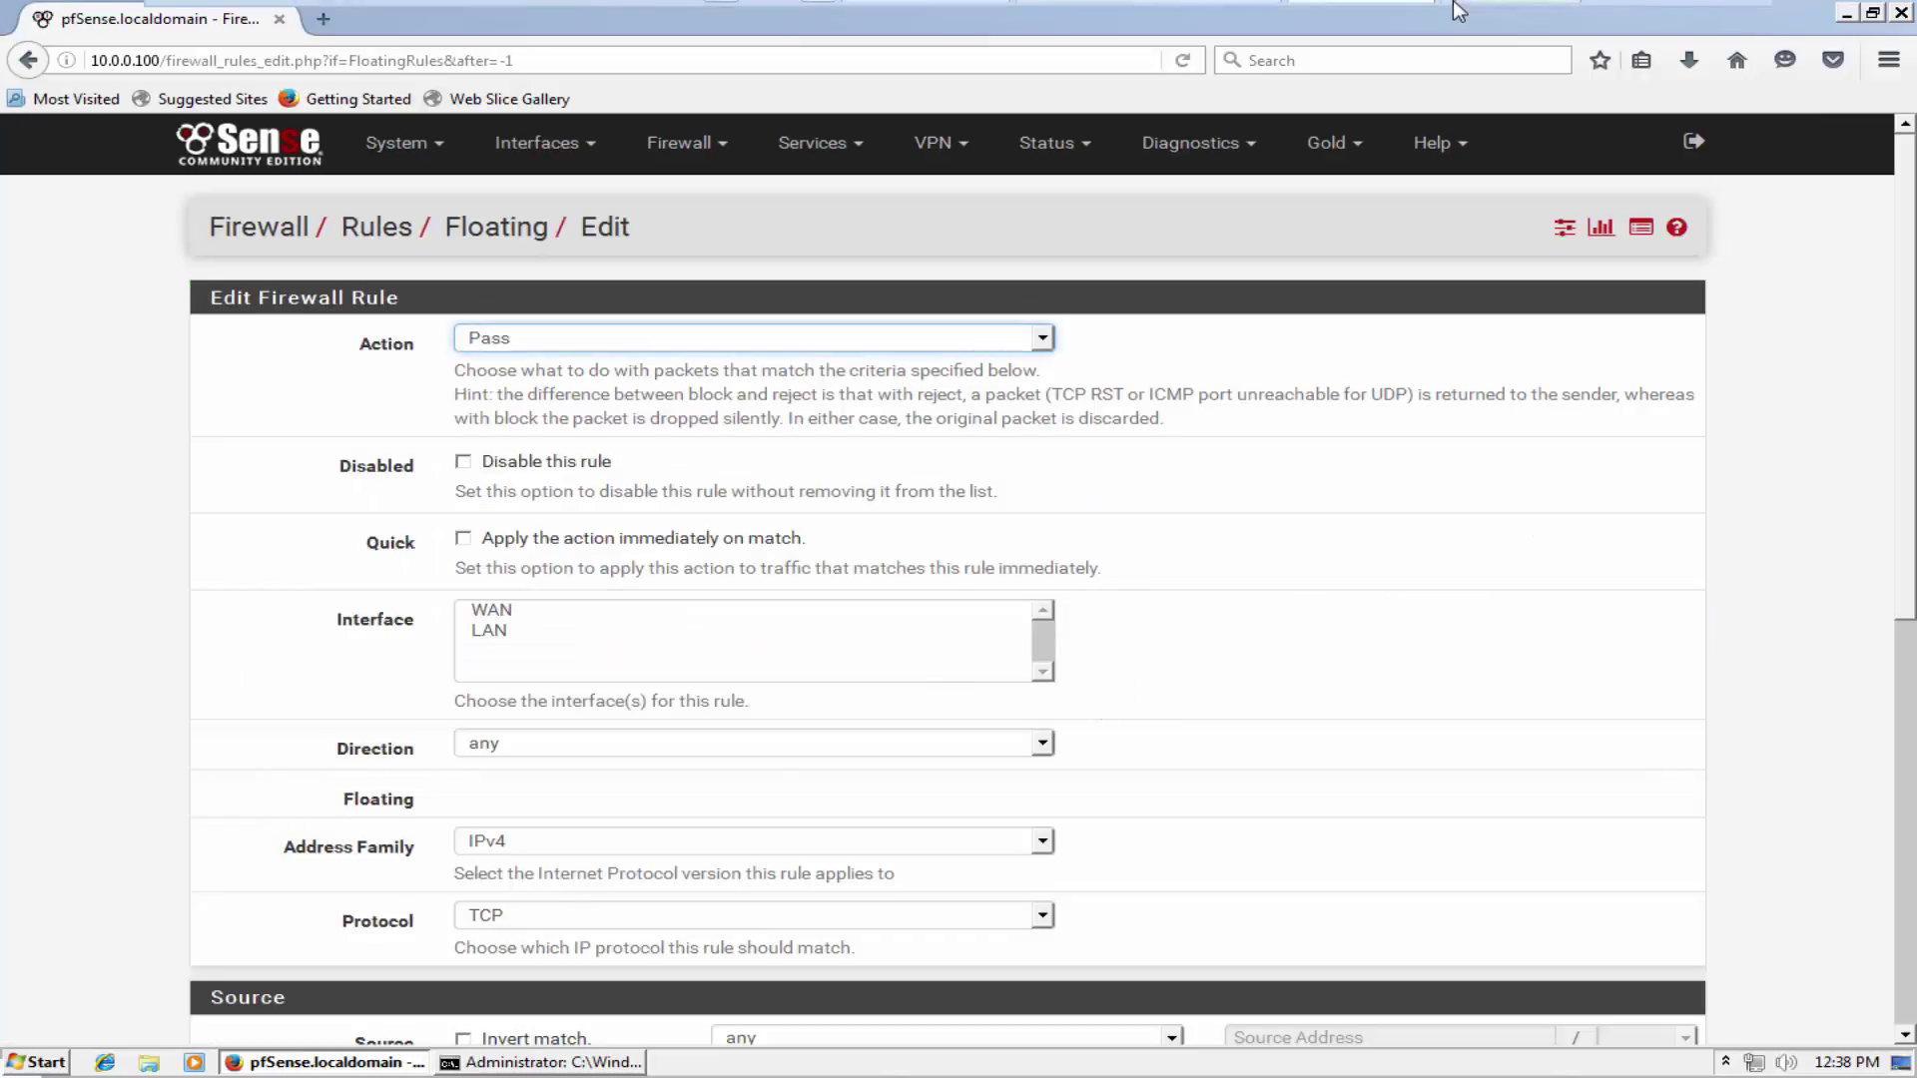
Switch back to the PowerPoint network diagram and examine the firewall's bridged WAN settings and the virtual PC.
mouse_move(1462, 8)
left_click(1670, 16)
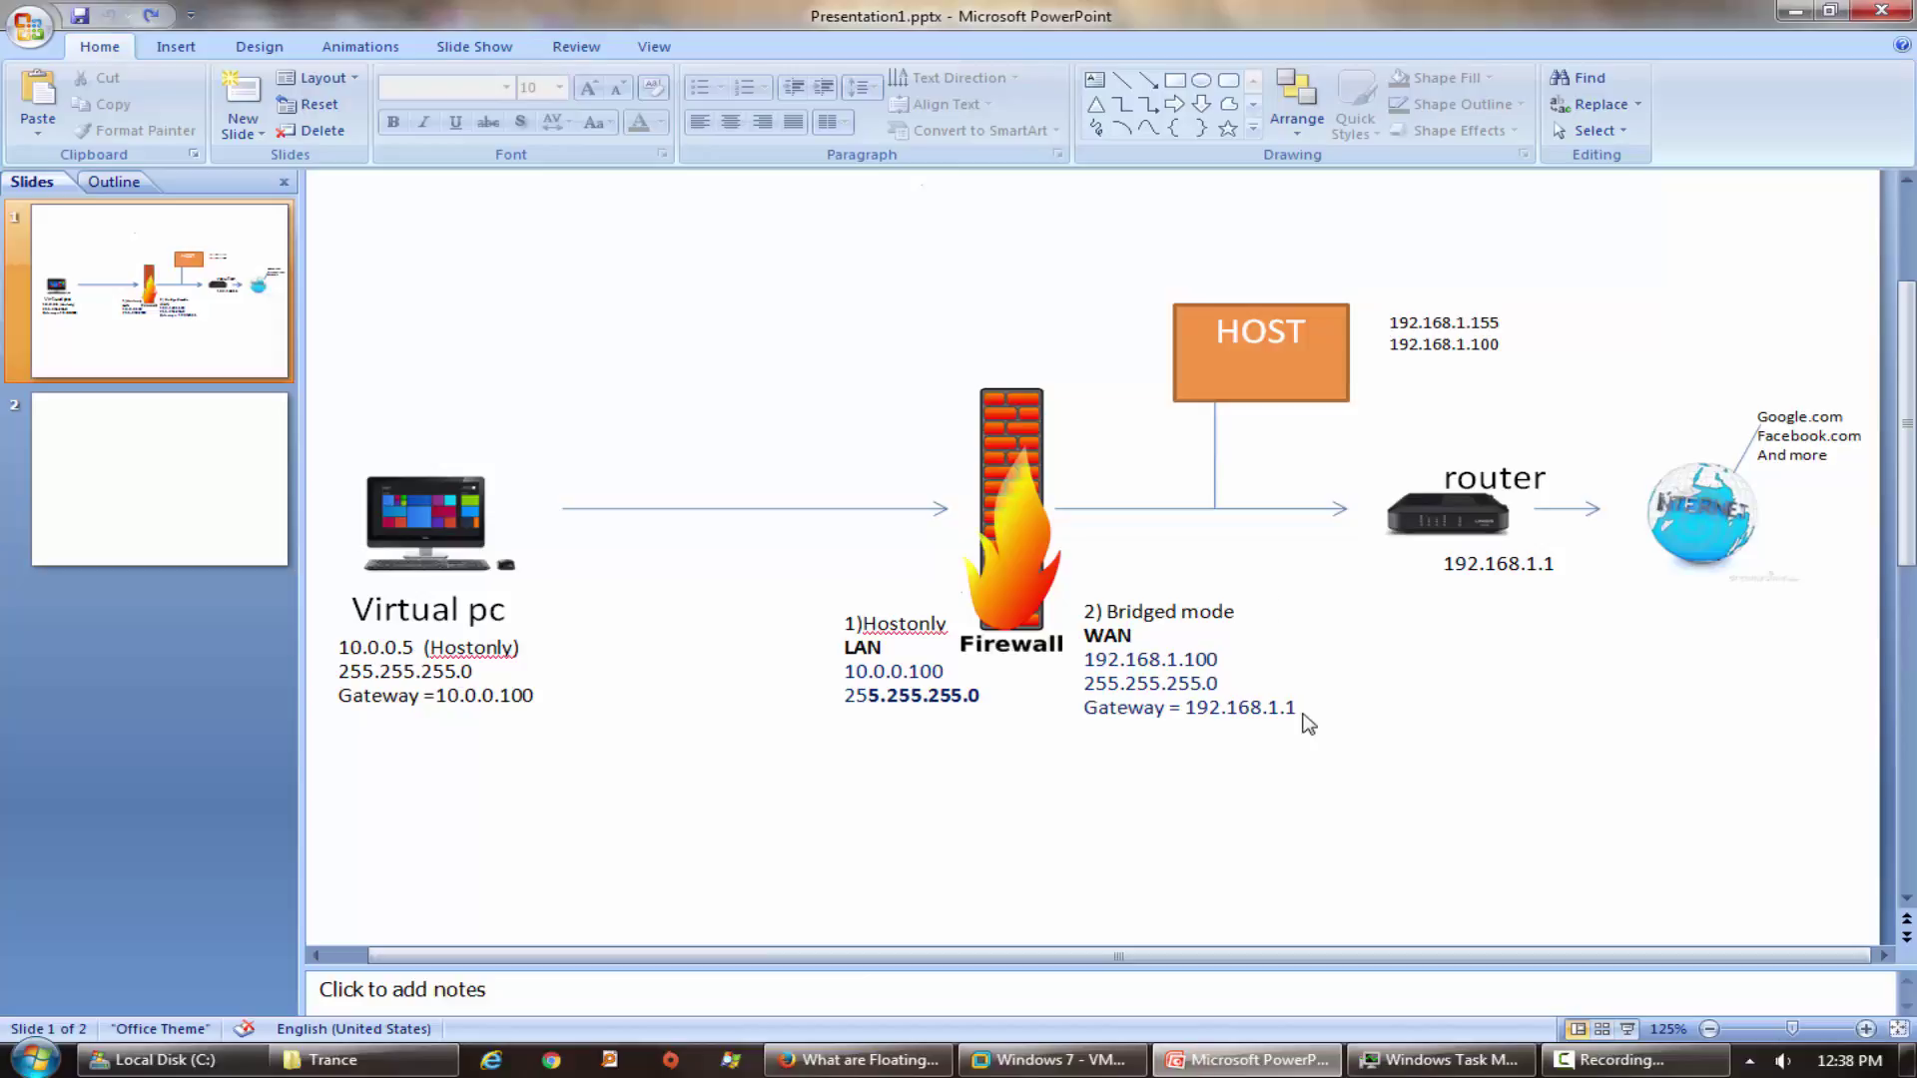
left_click_drag(1308, 723, 1087, 611)
left_click(1095, 619)
left_click(1119, 639)
left_click_drag(1296, 709, 1088, 619)
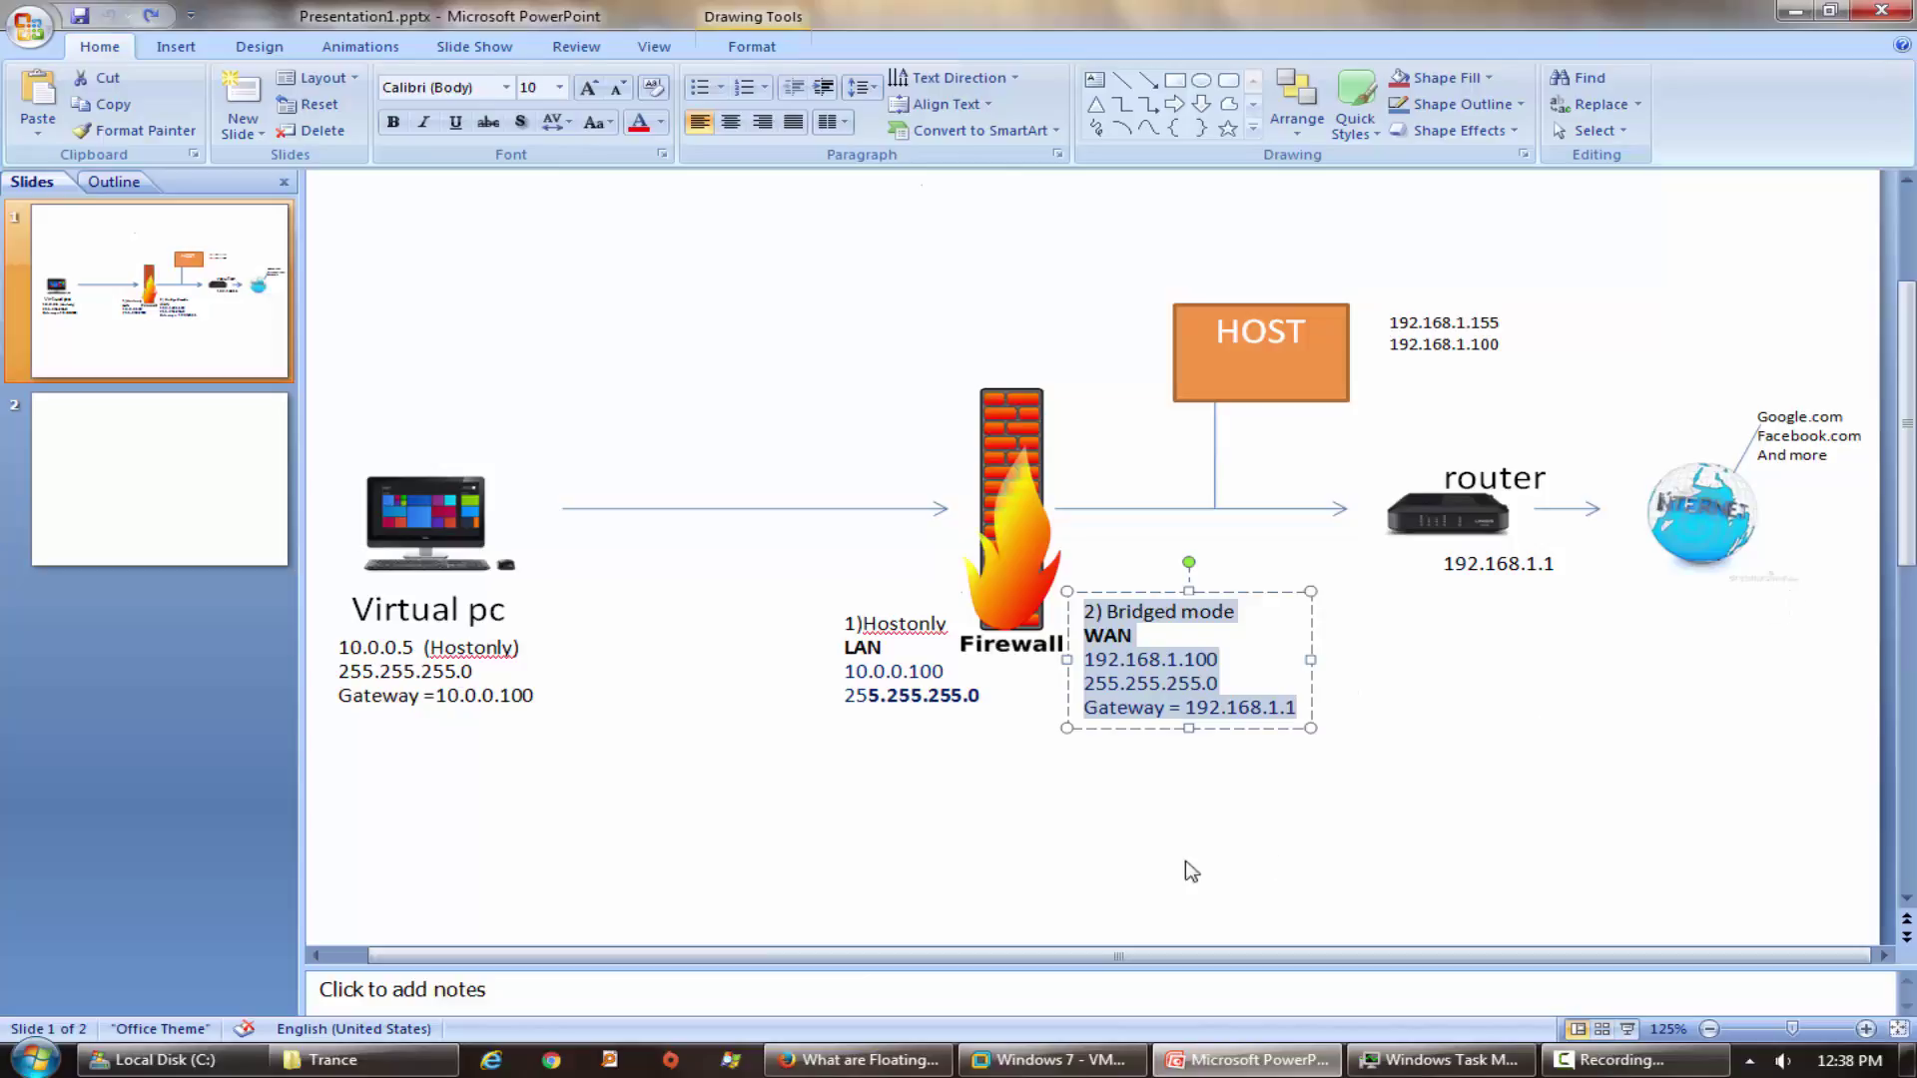
left_click(854, 761)
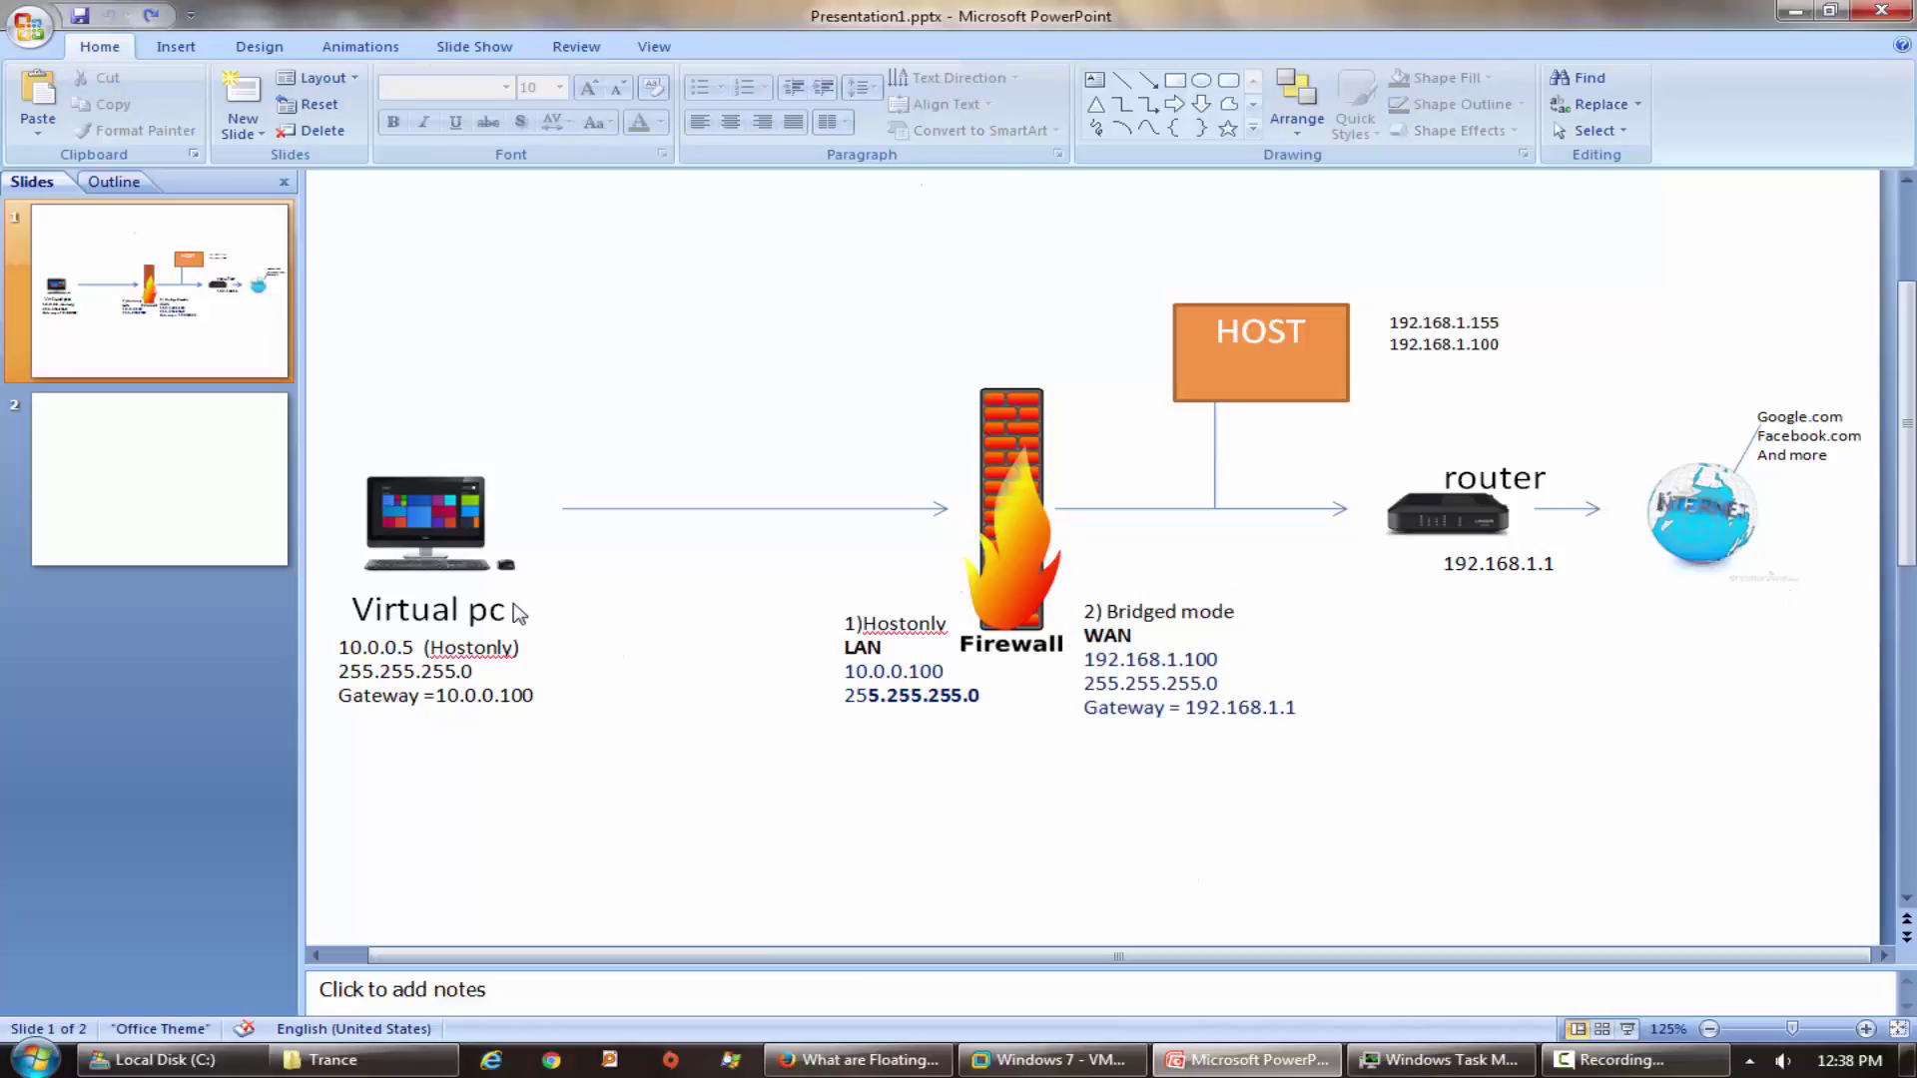
left_click(468, 579)
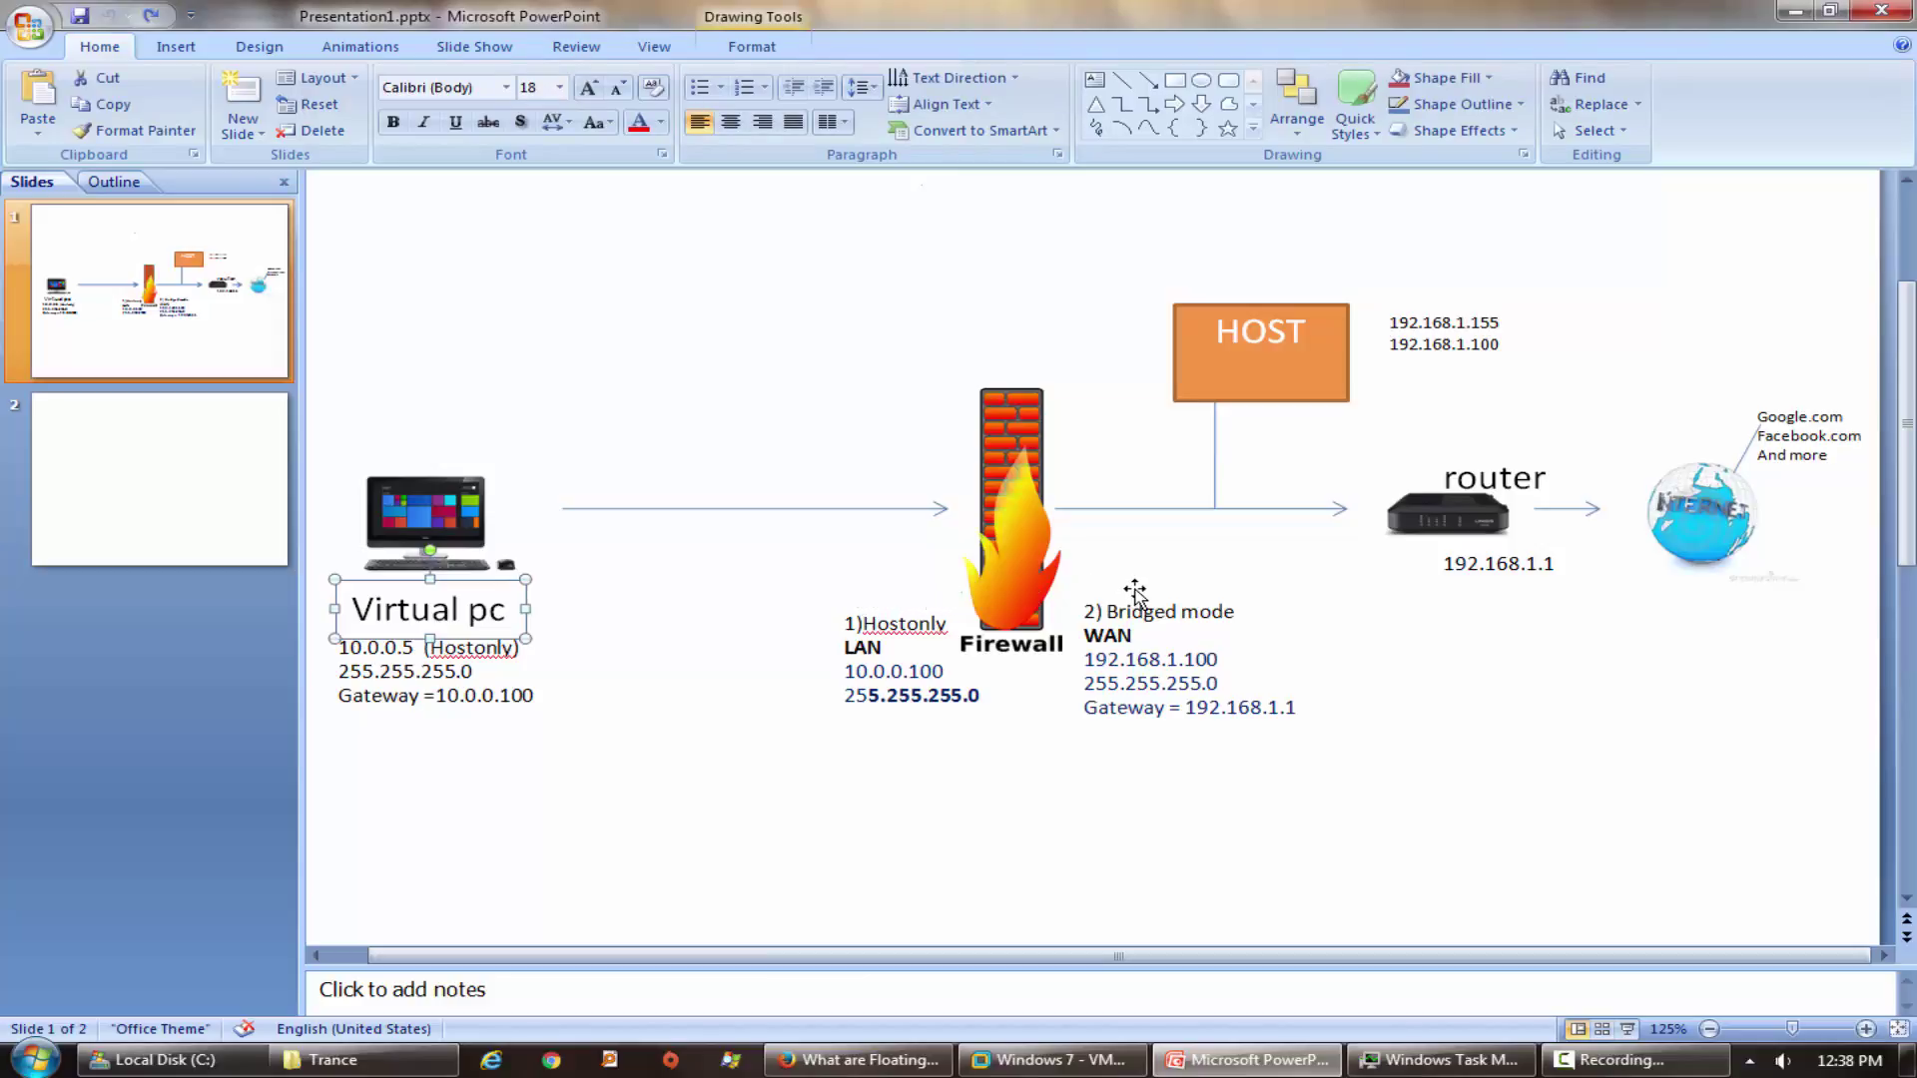
left_click(1108, 677)
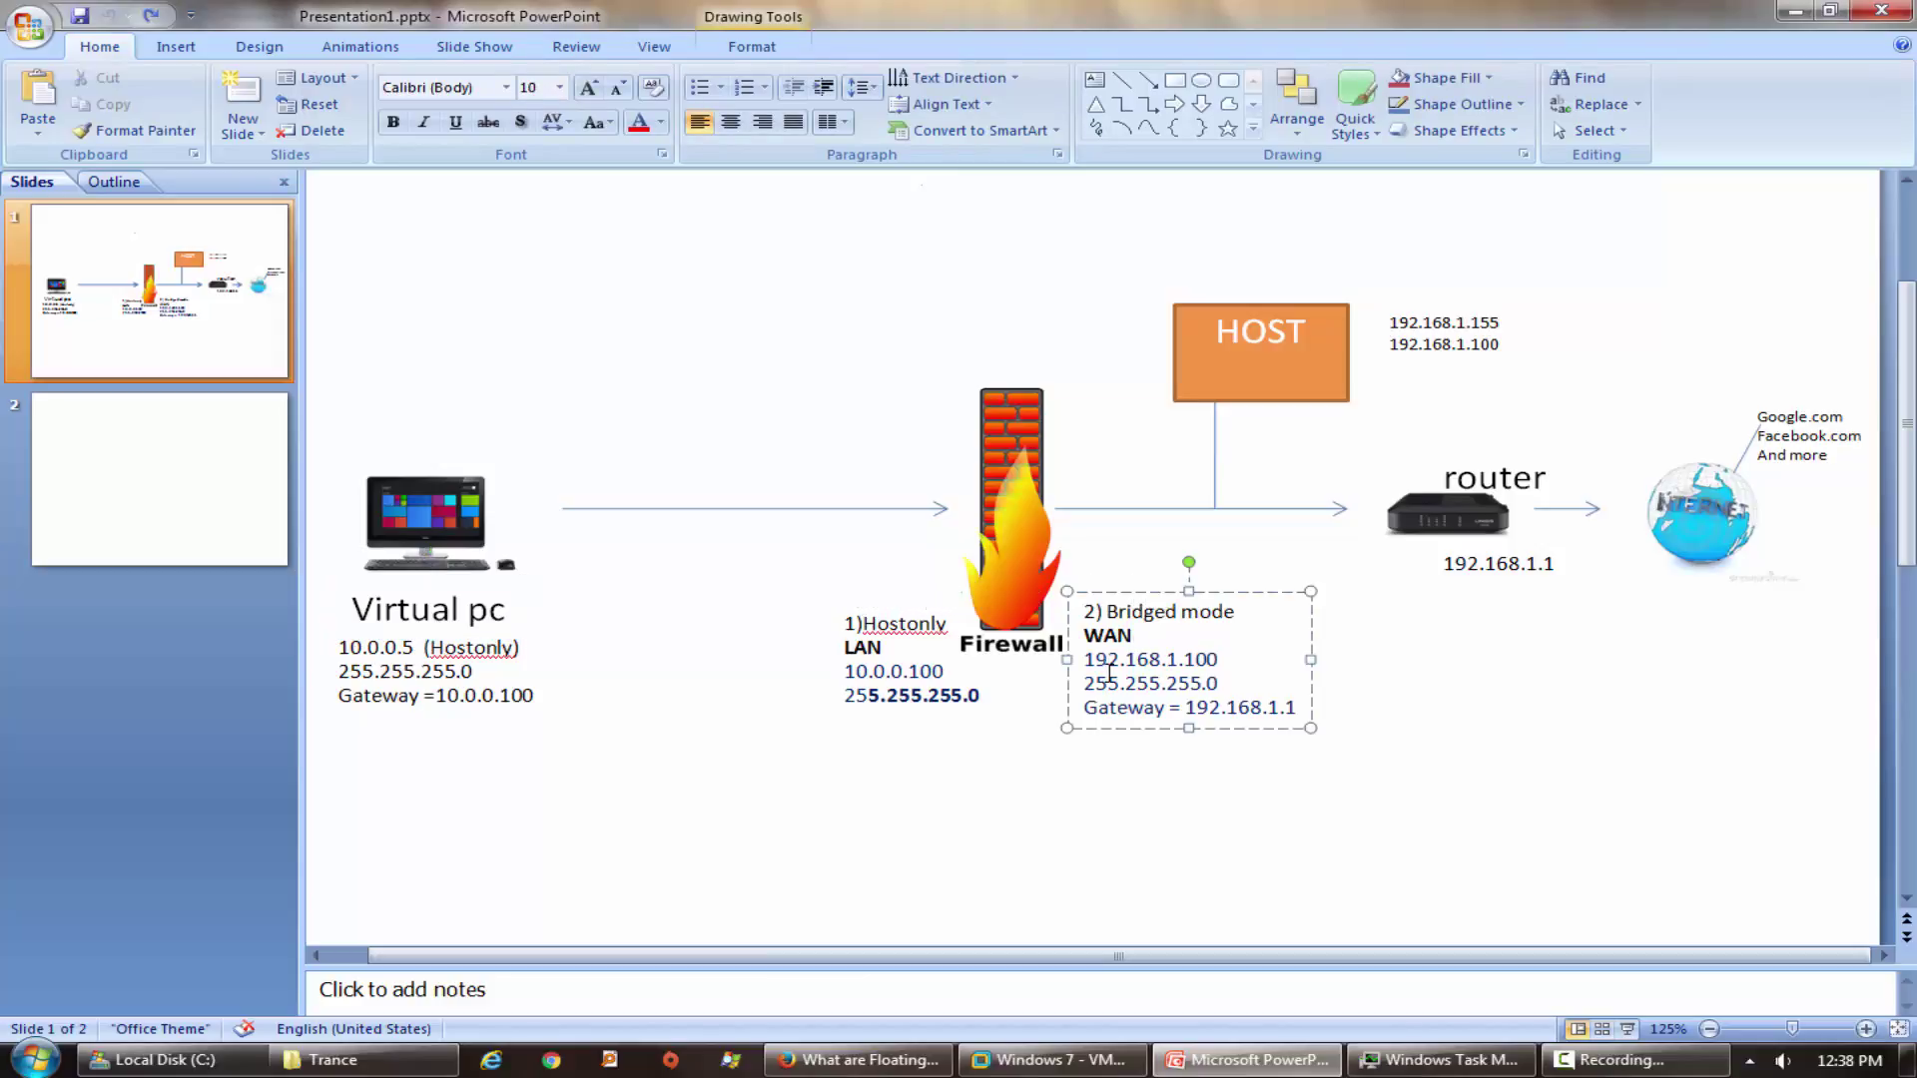
double_click(1110, 657)
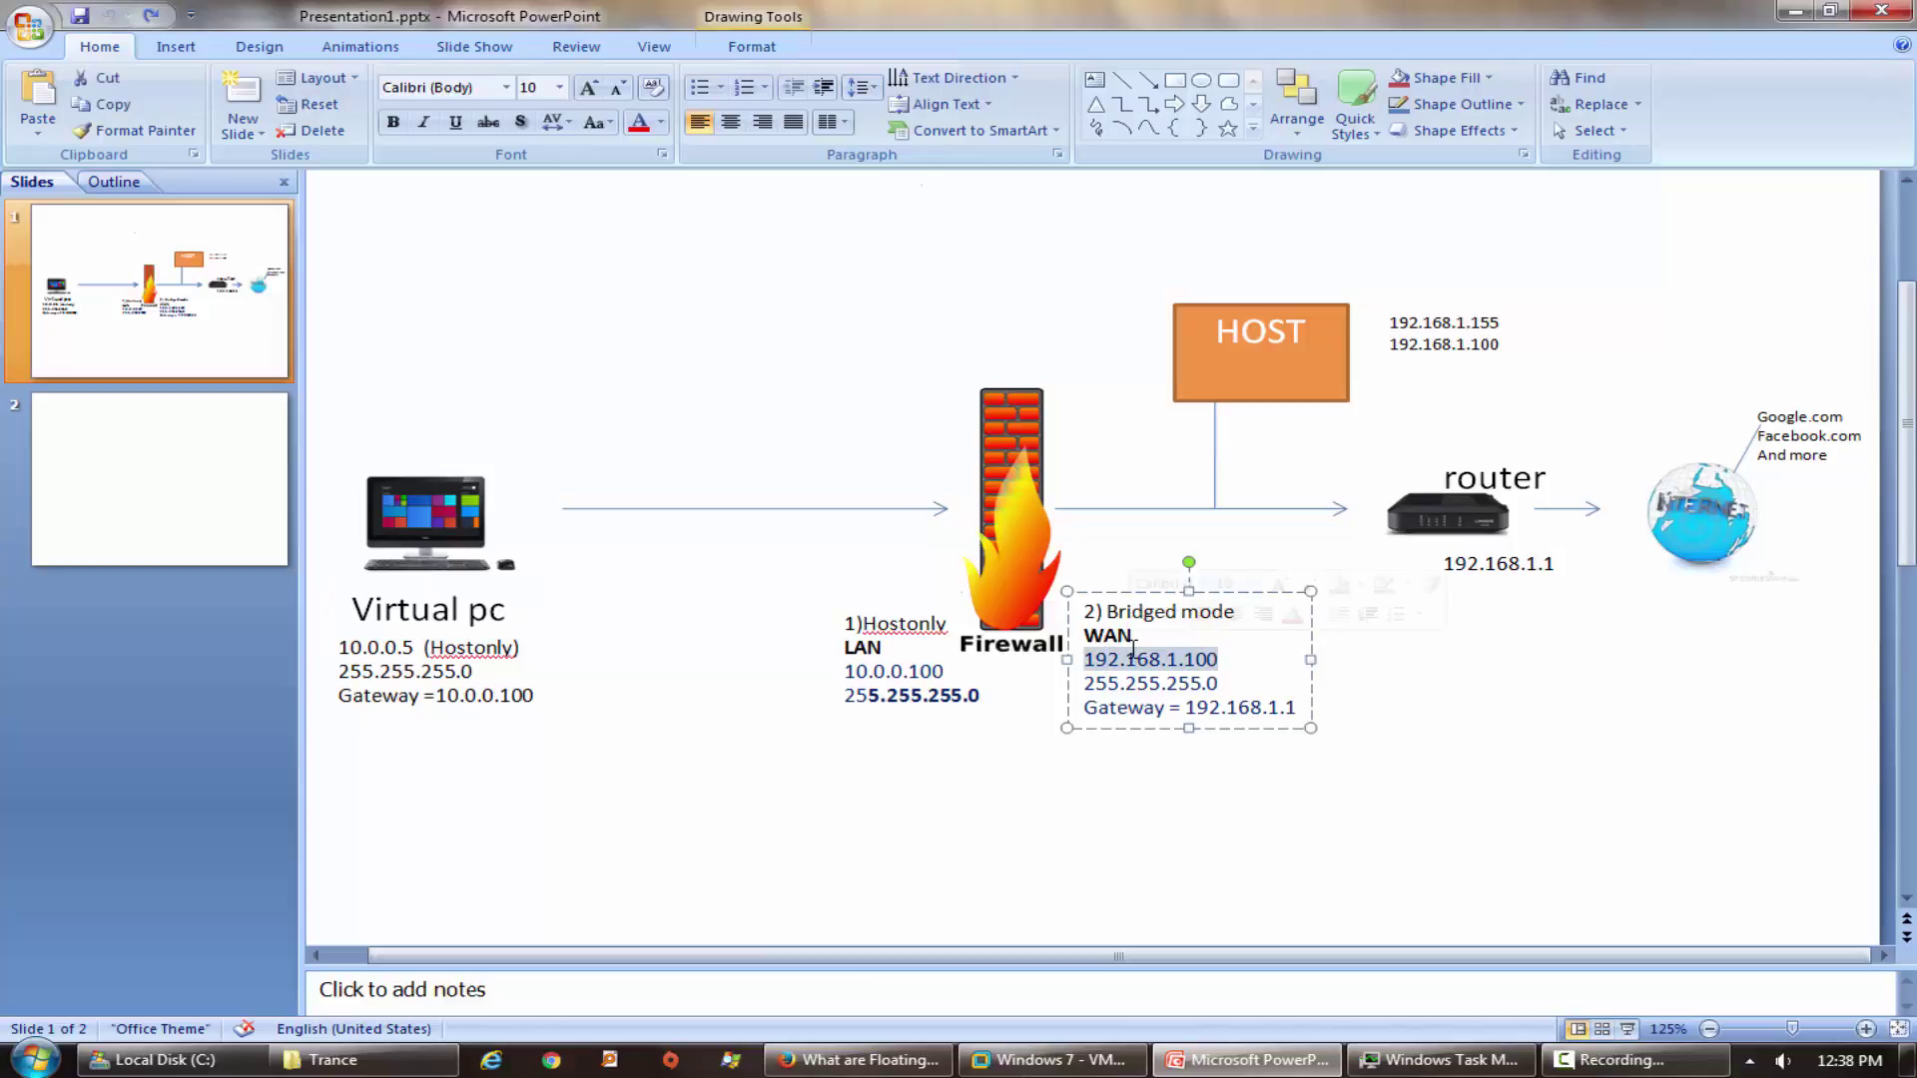
left_click(1358, 671)
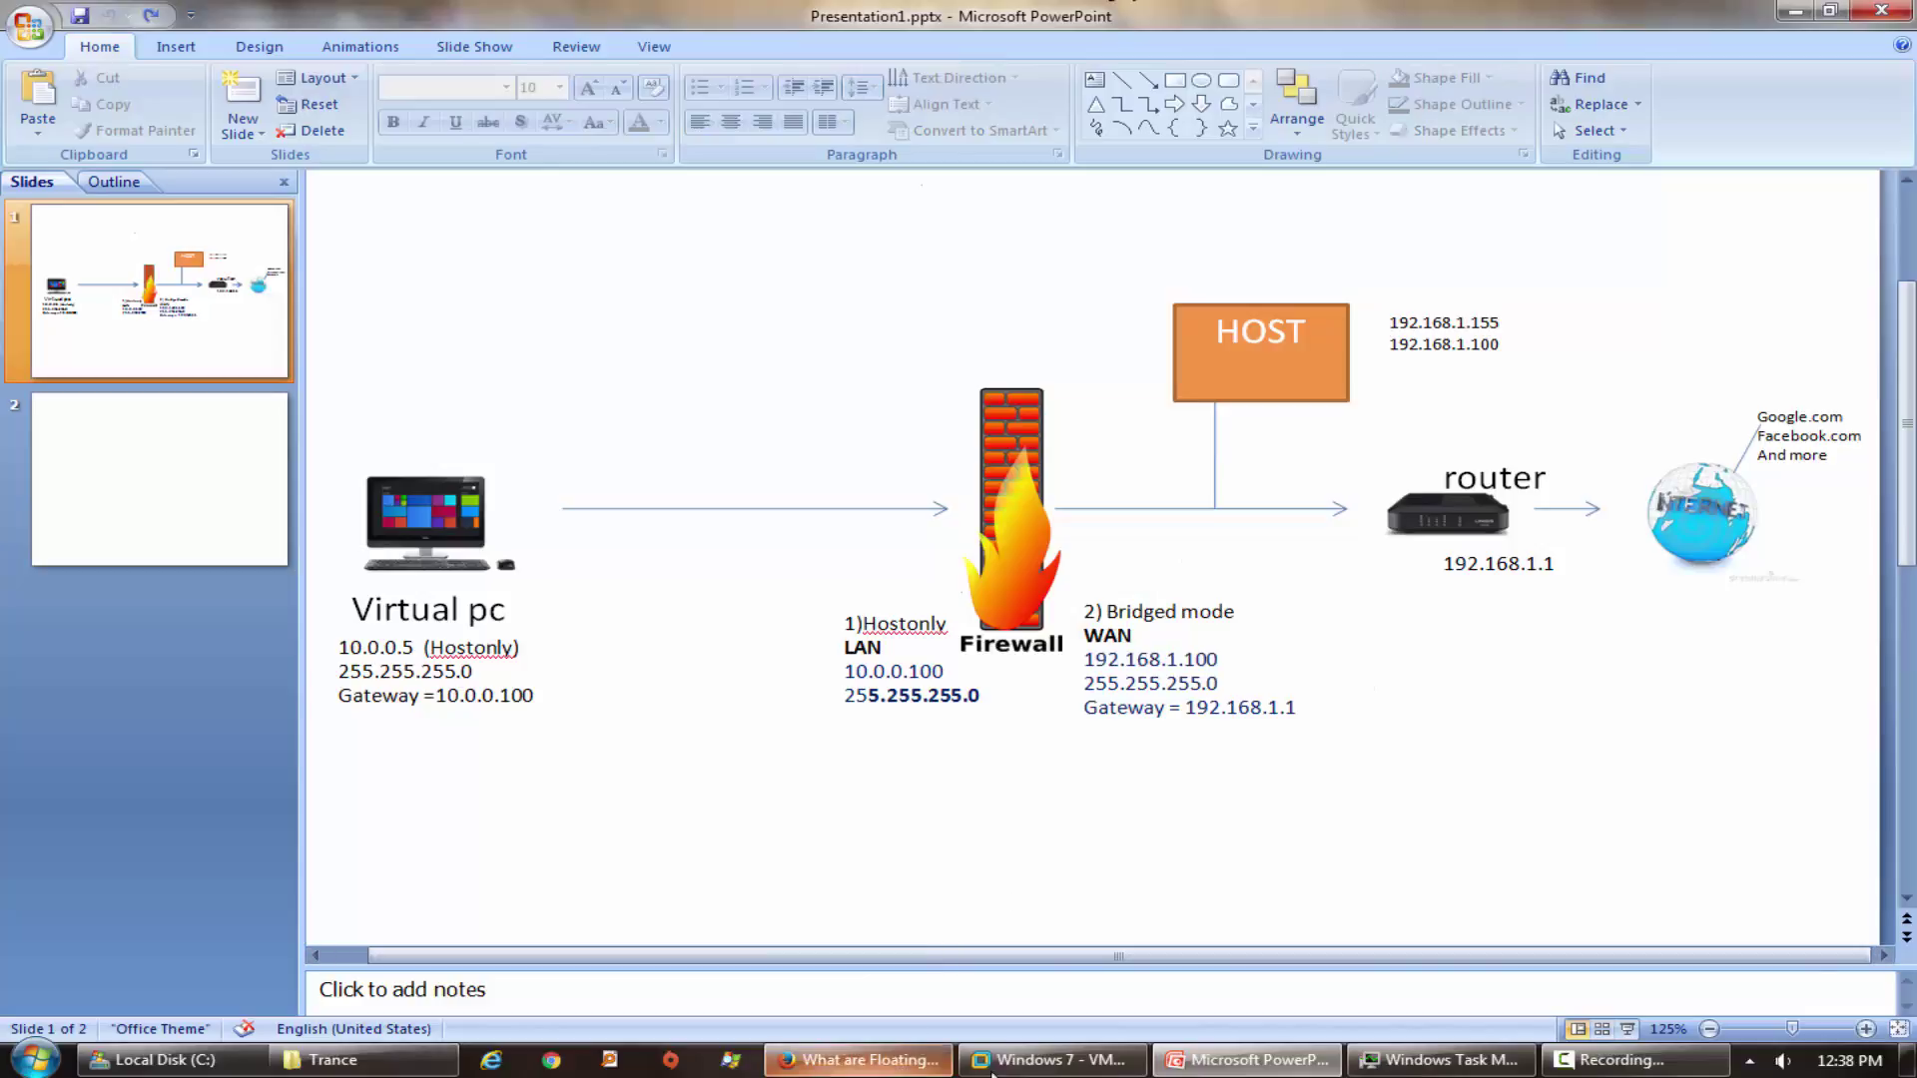
Return to the Windows 7 virtual machine and set the new floating rule's direction to out and its interface to WAN.
left_click(1044, 1060)
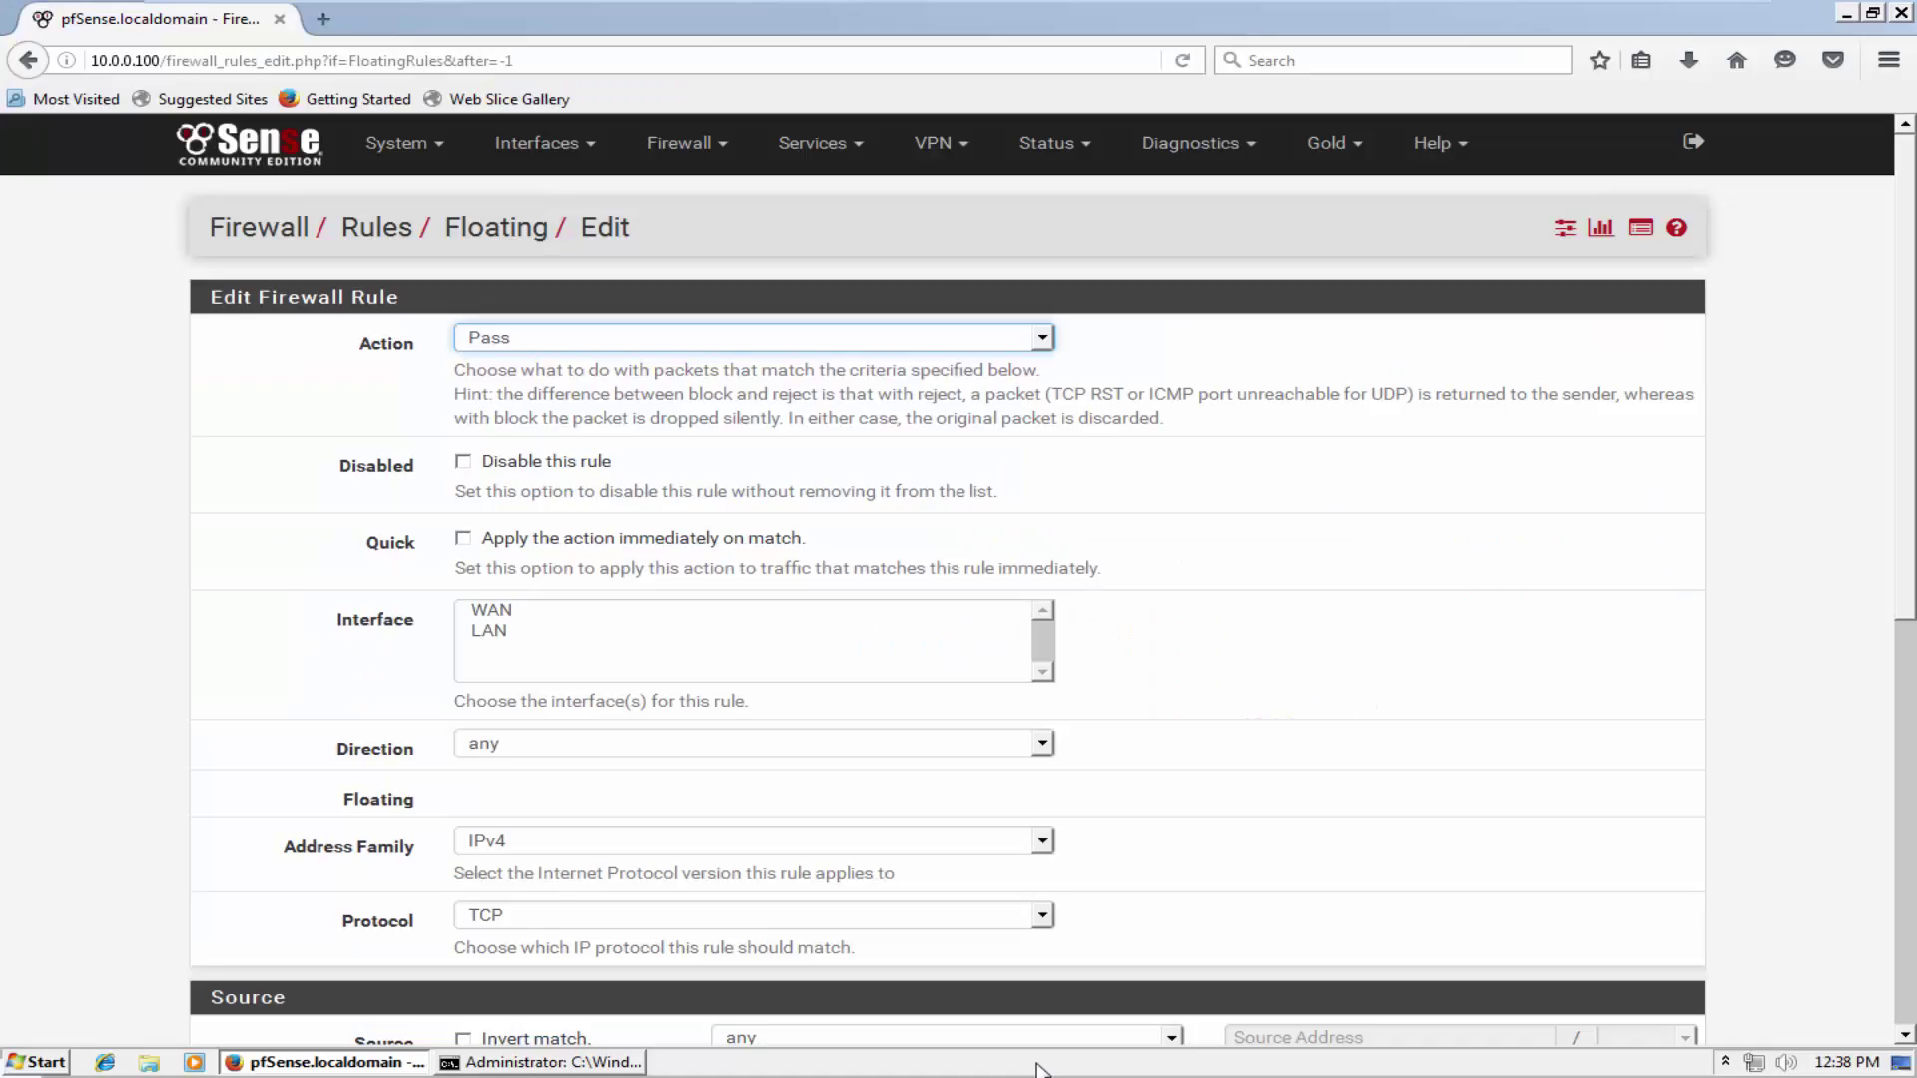
left_click(1165, 802)
left_click(756, 749)
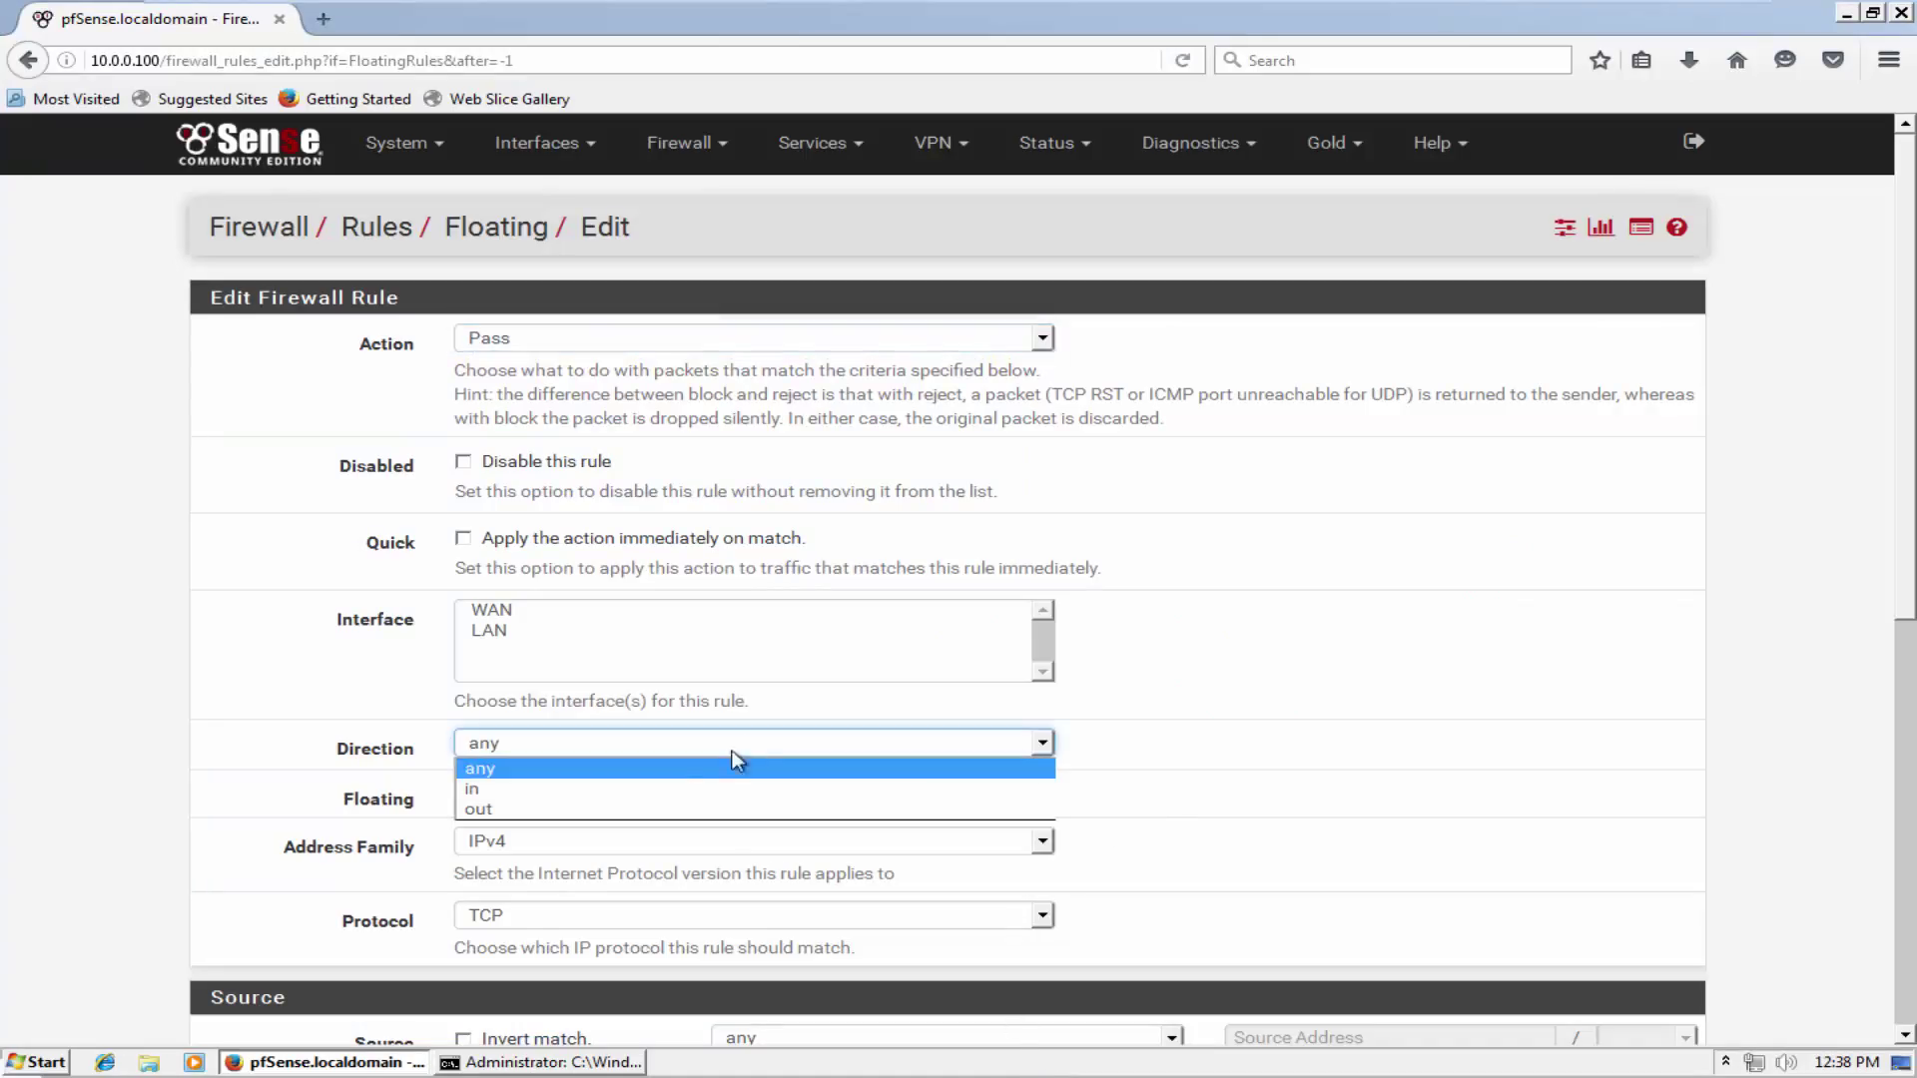
left_click(602, 813)
left_click(499, 611)
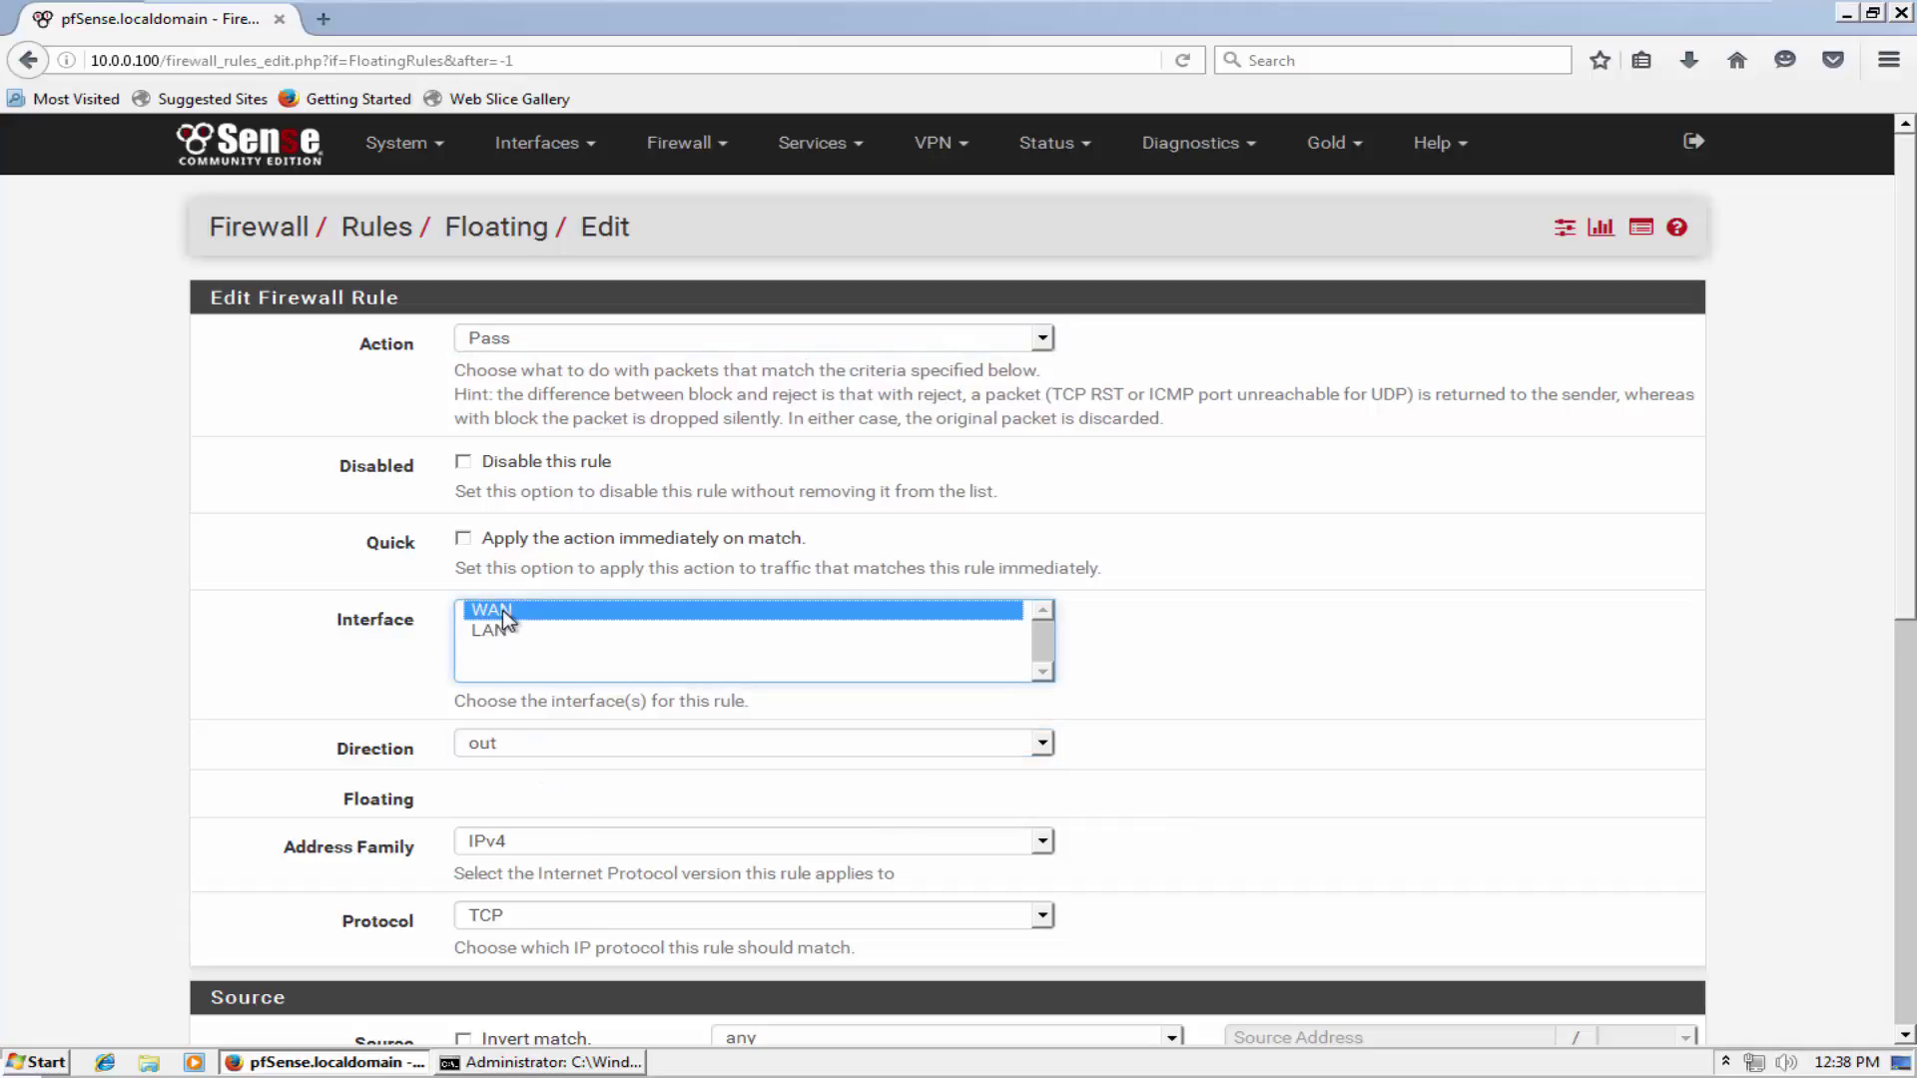
left_click(198, 603)
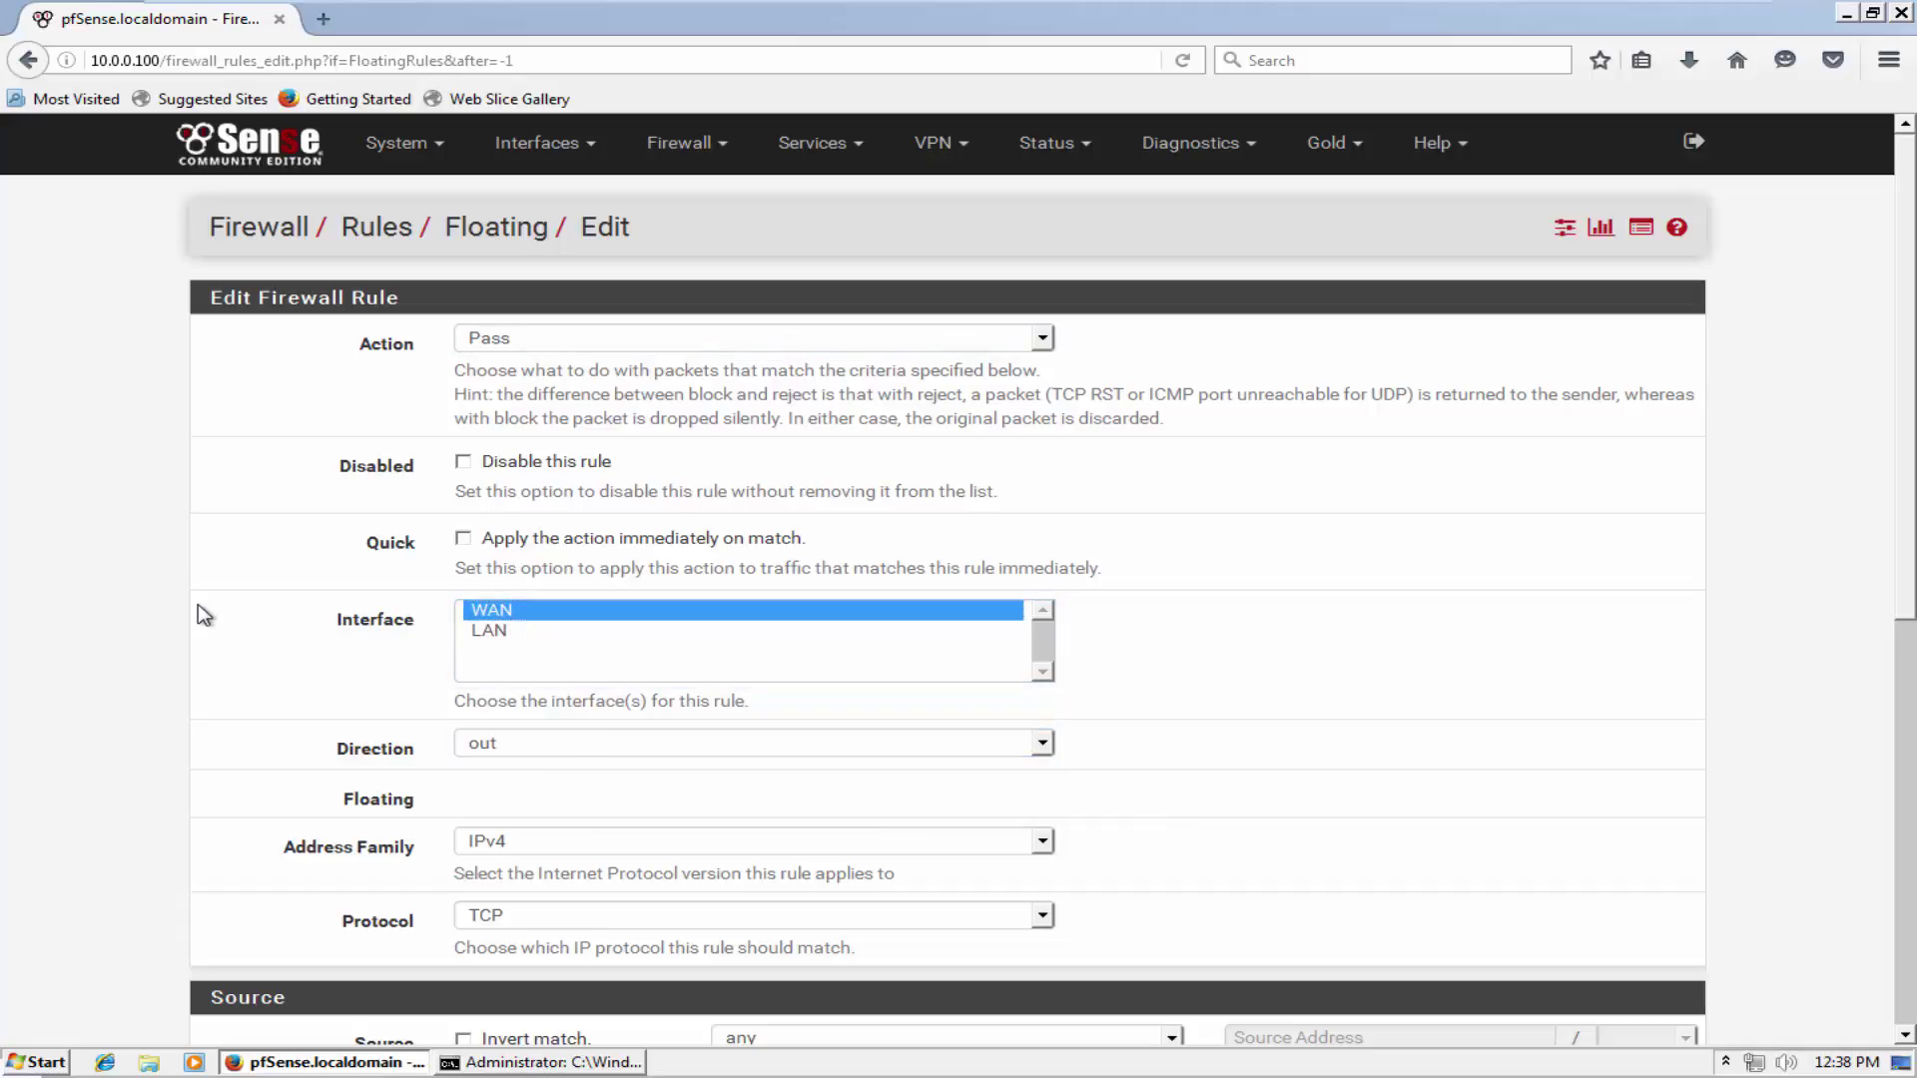
scroll(198, 603, "down", 2)
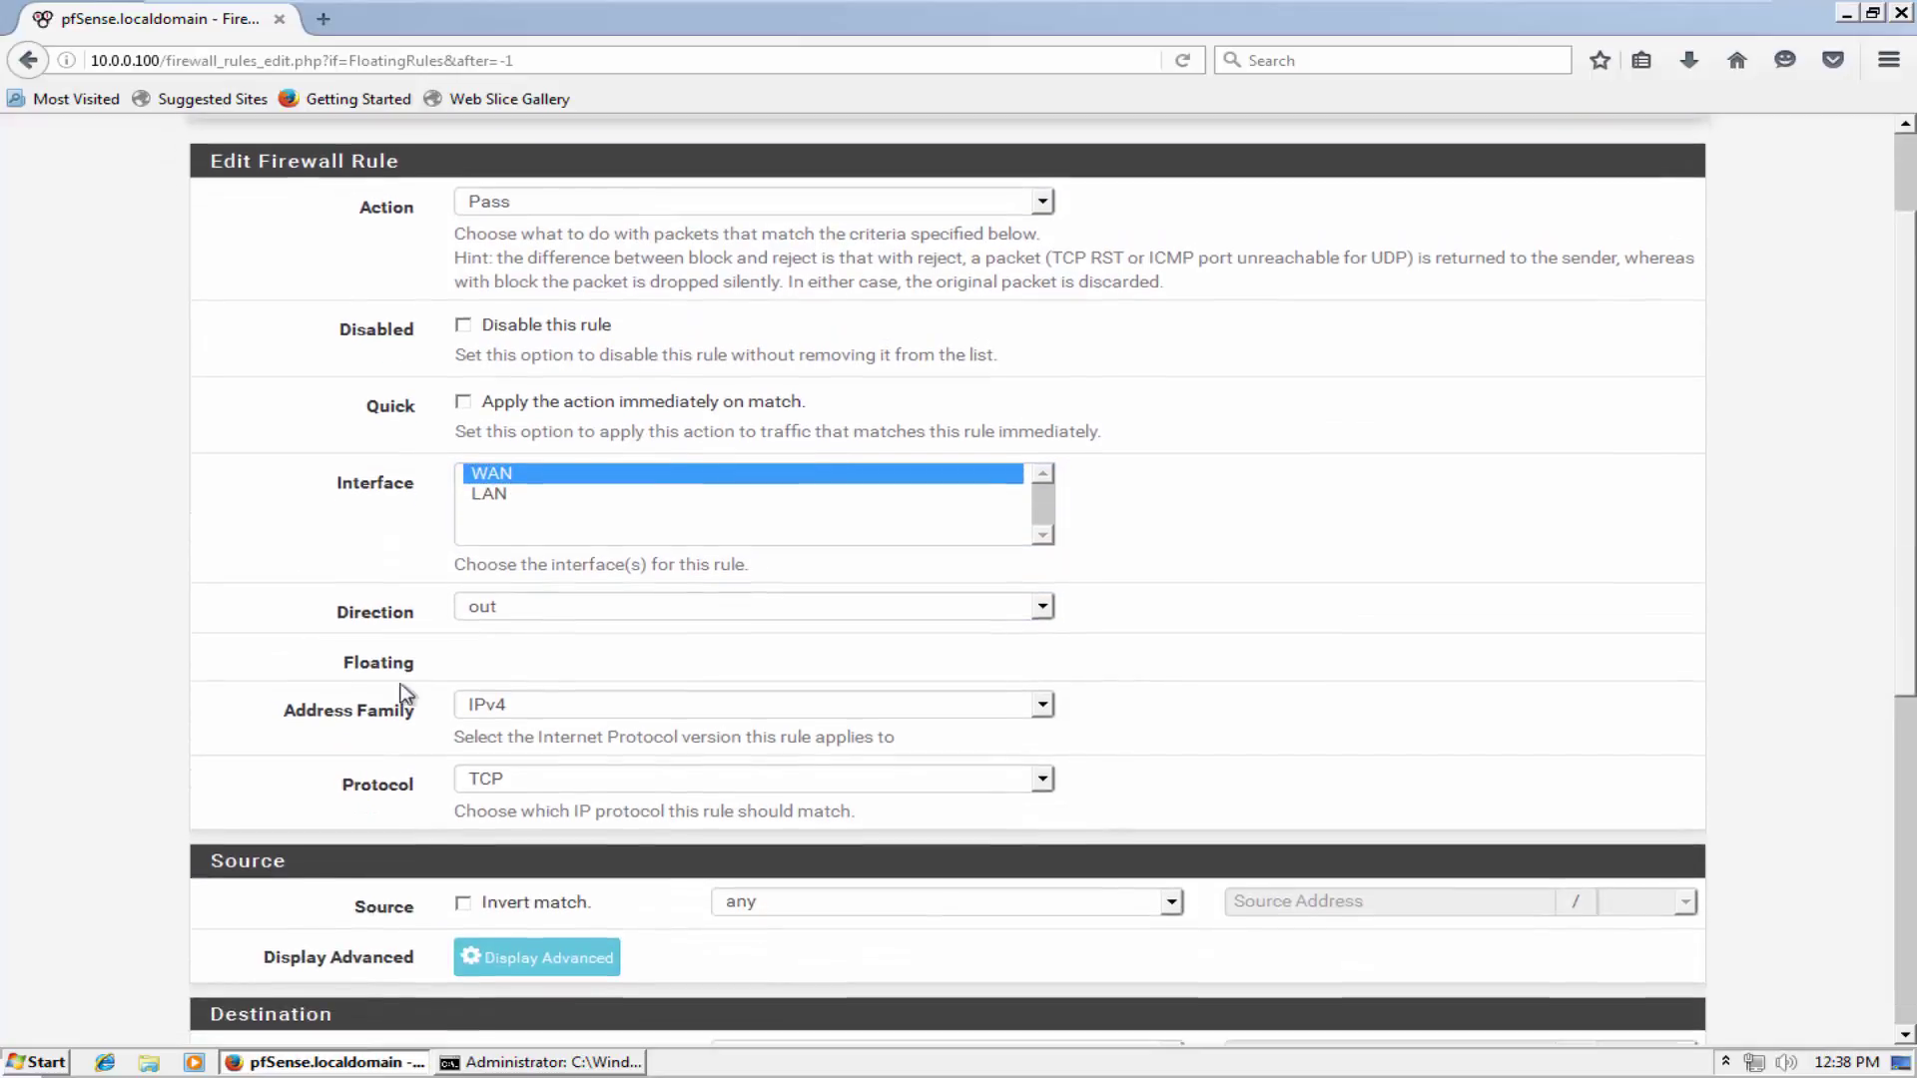
Set the new floating rule's protocol to ICMP and its source to LAN net.
left_click(539, 778)
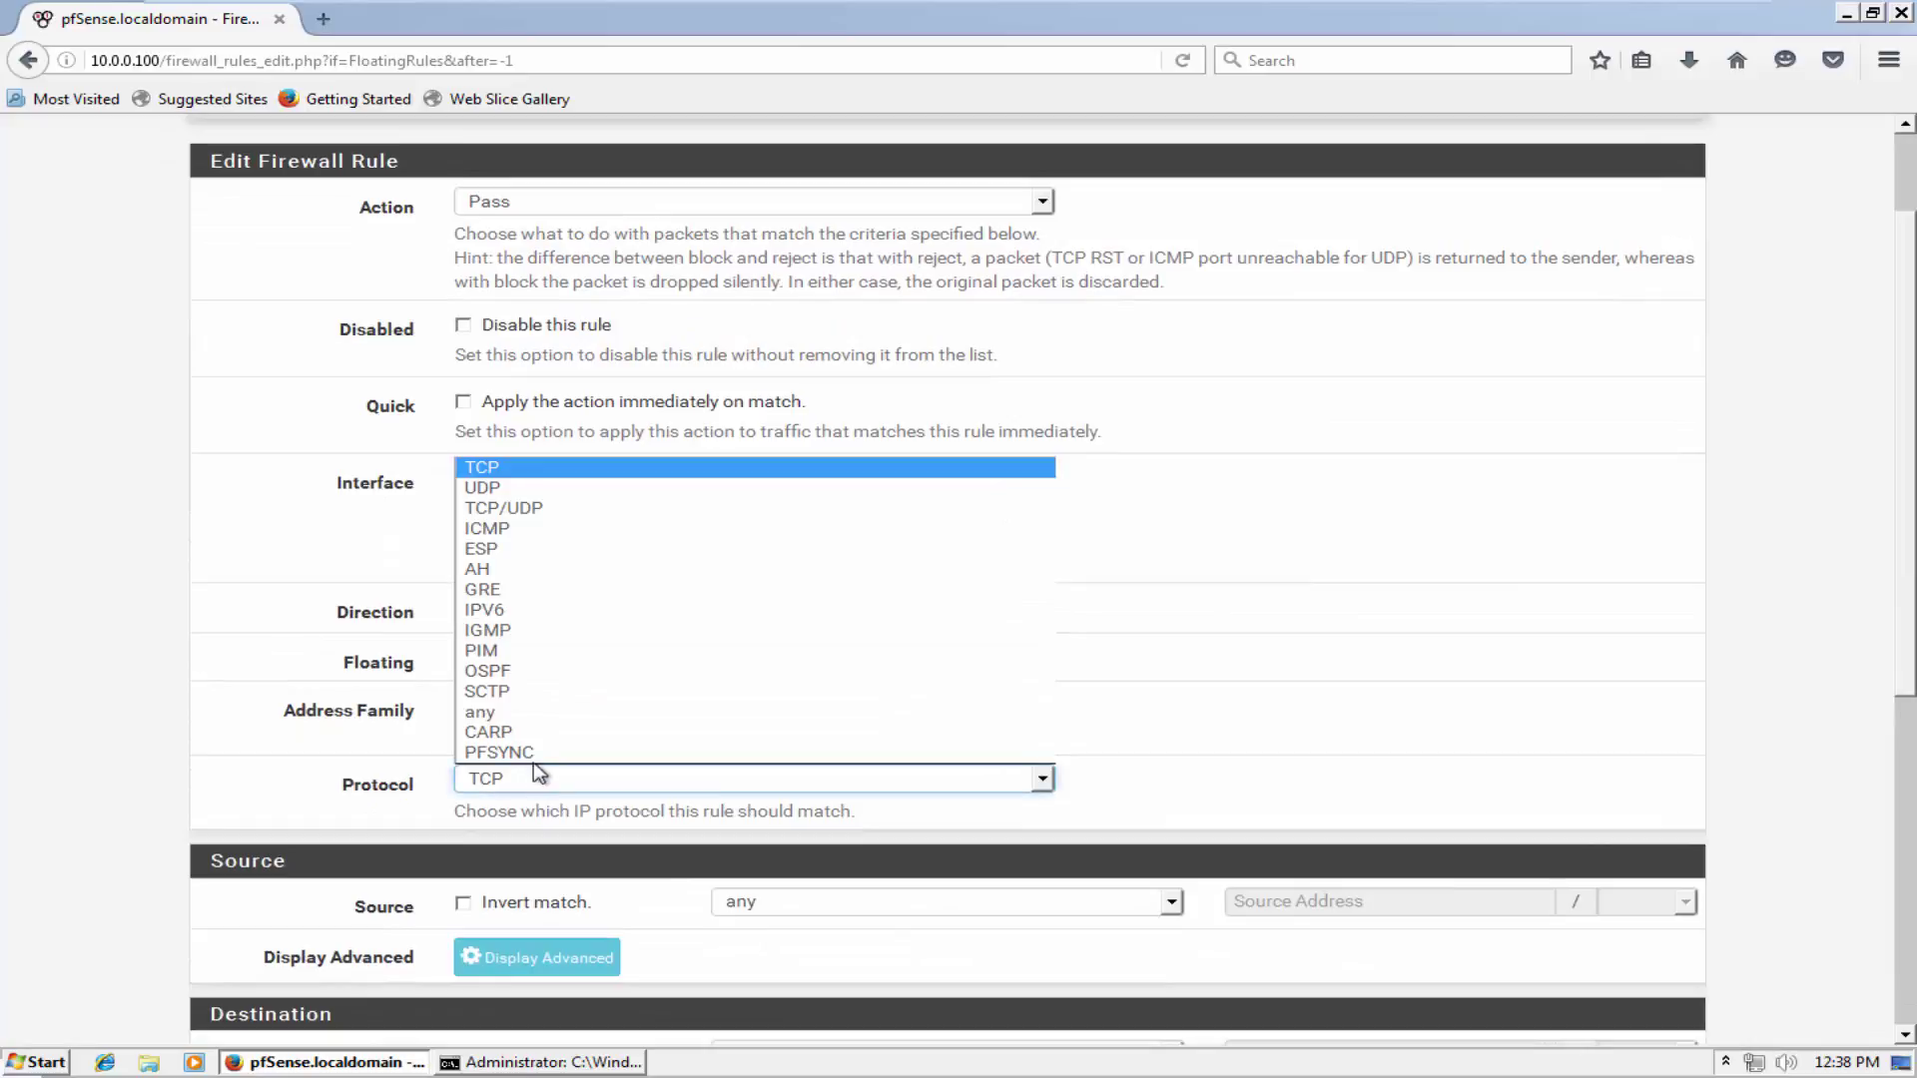
left_click(489, 528)
scroll(292, 671, "down", 1)
scroll(293, 670, "down", 4)
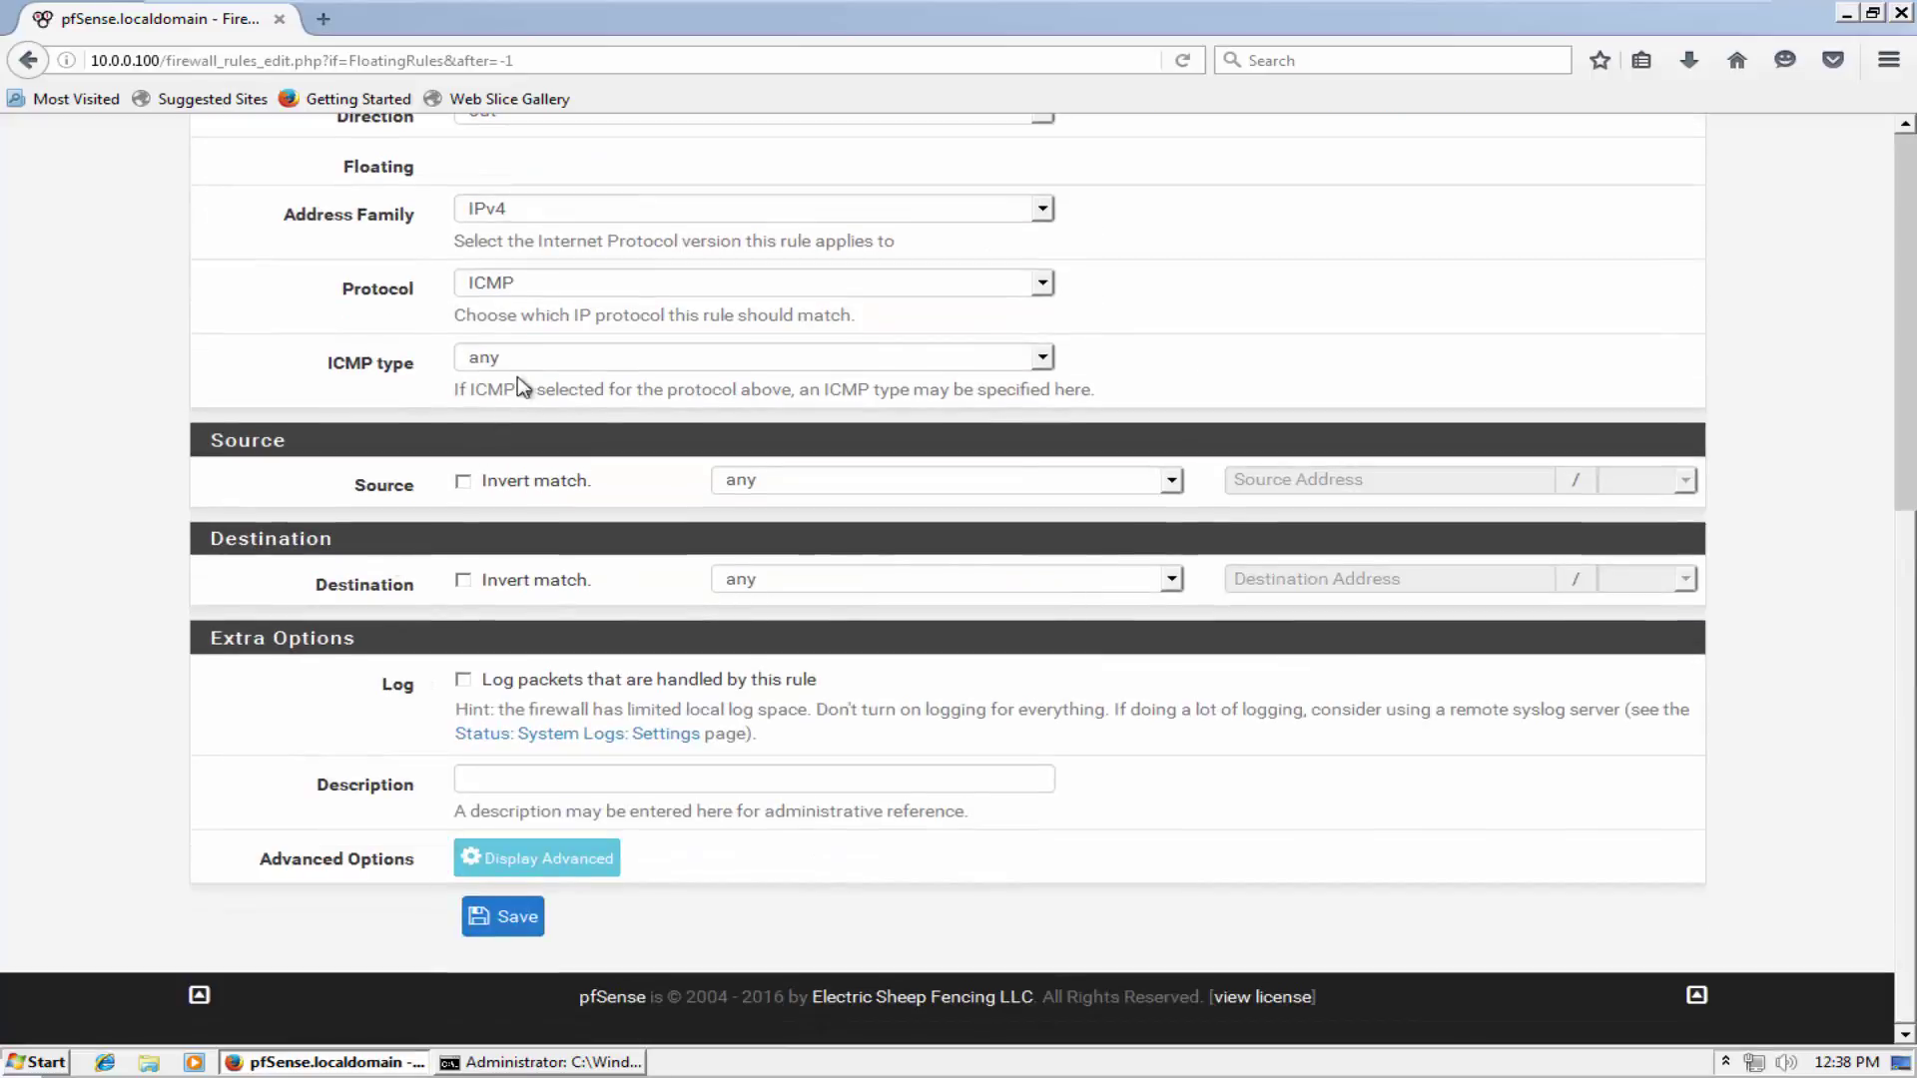
left_click(859, 486)
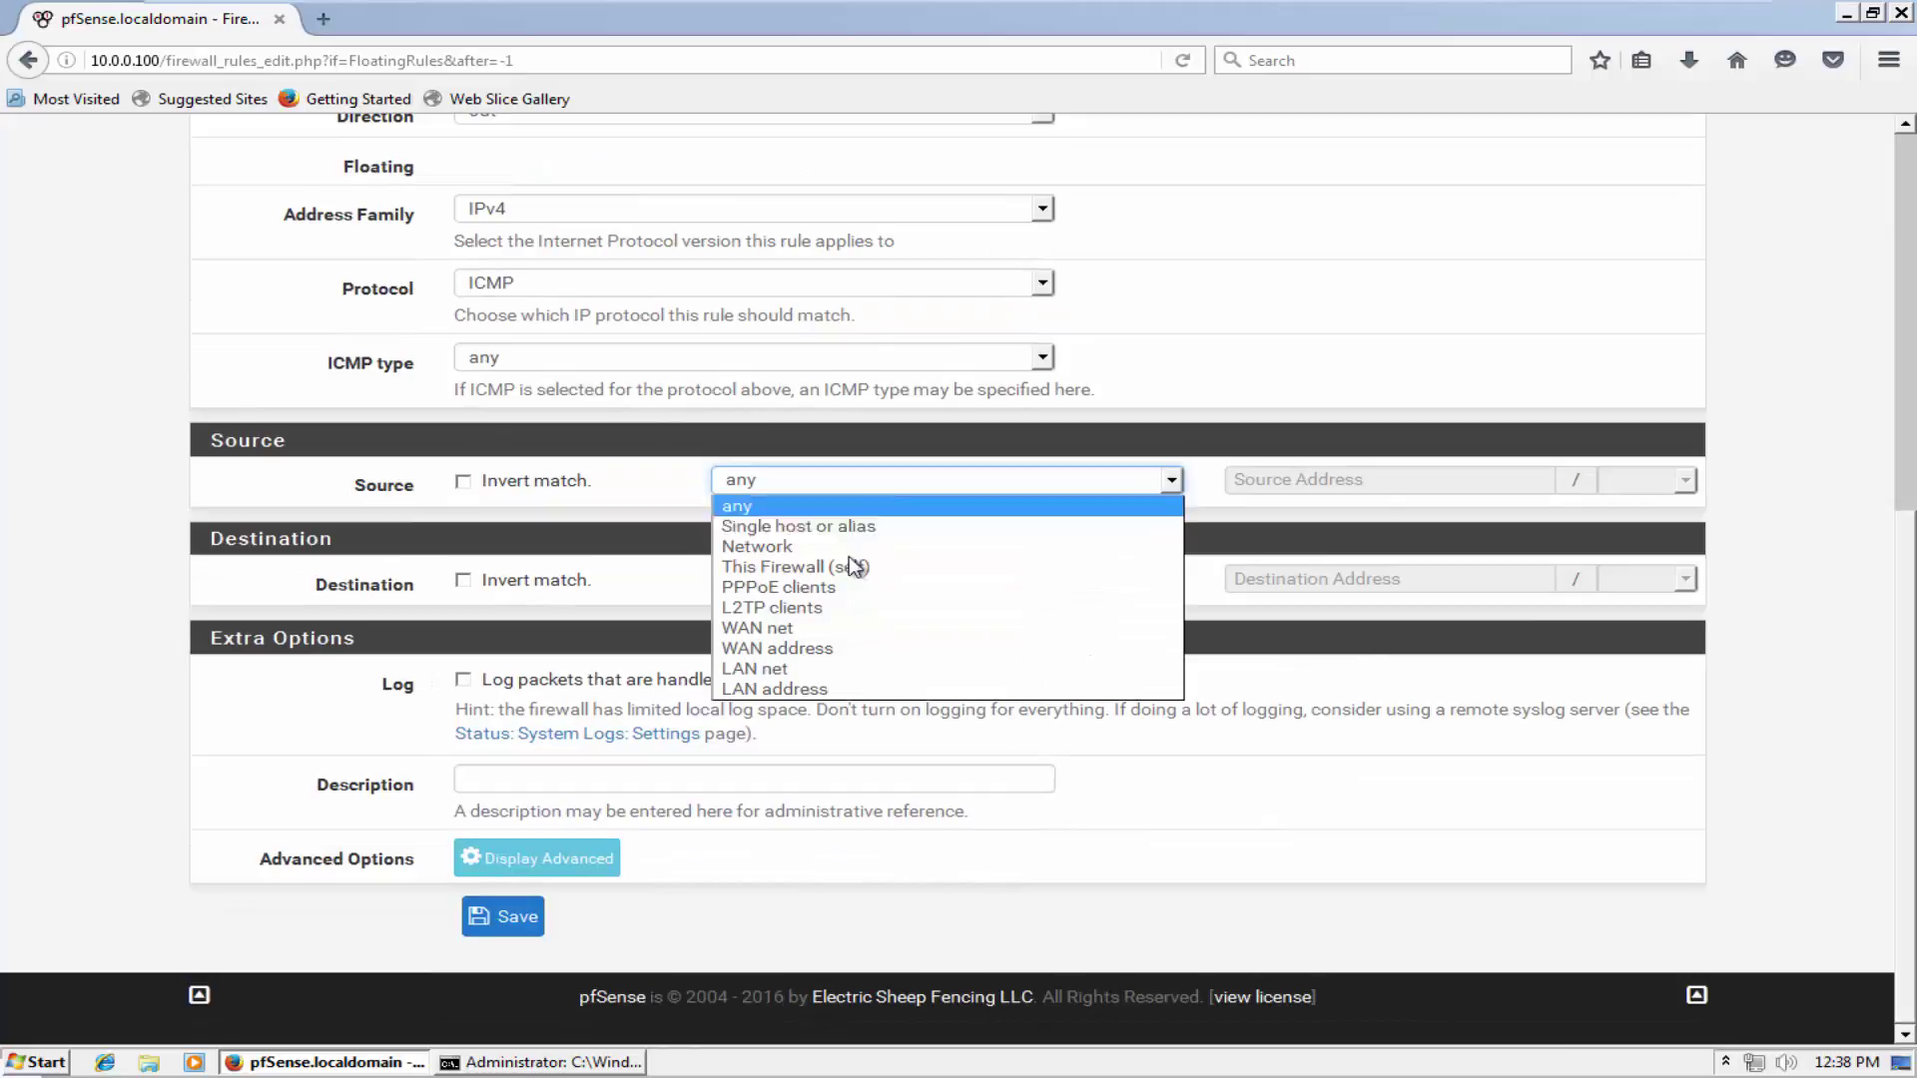
left_click(803, 667)
left_click(195, 667)
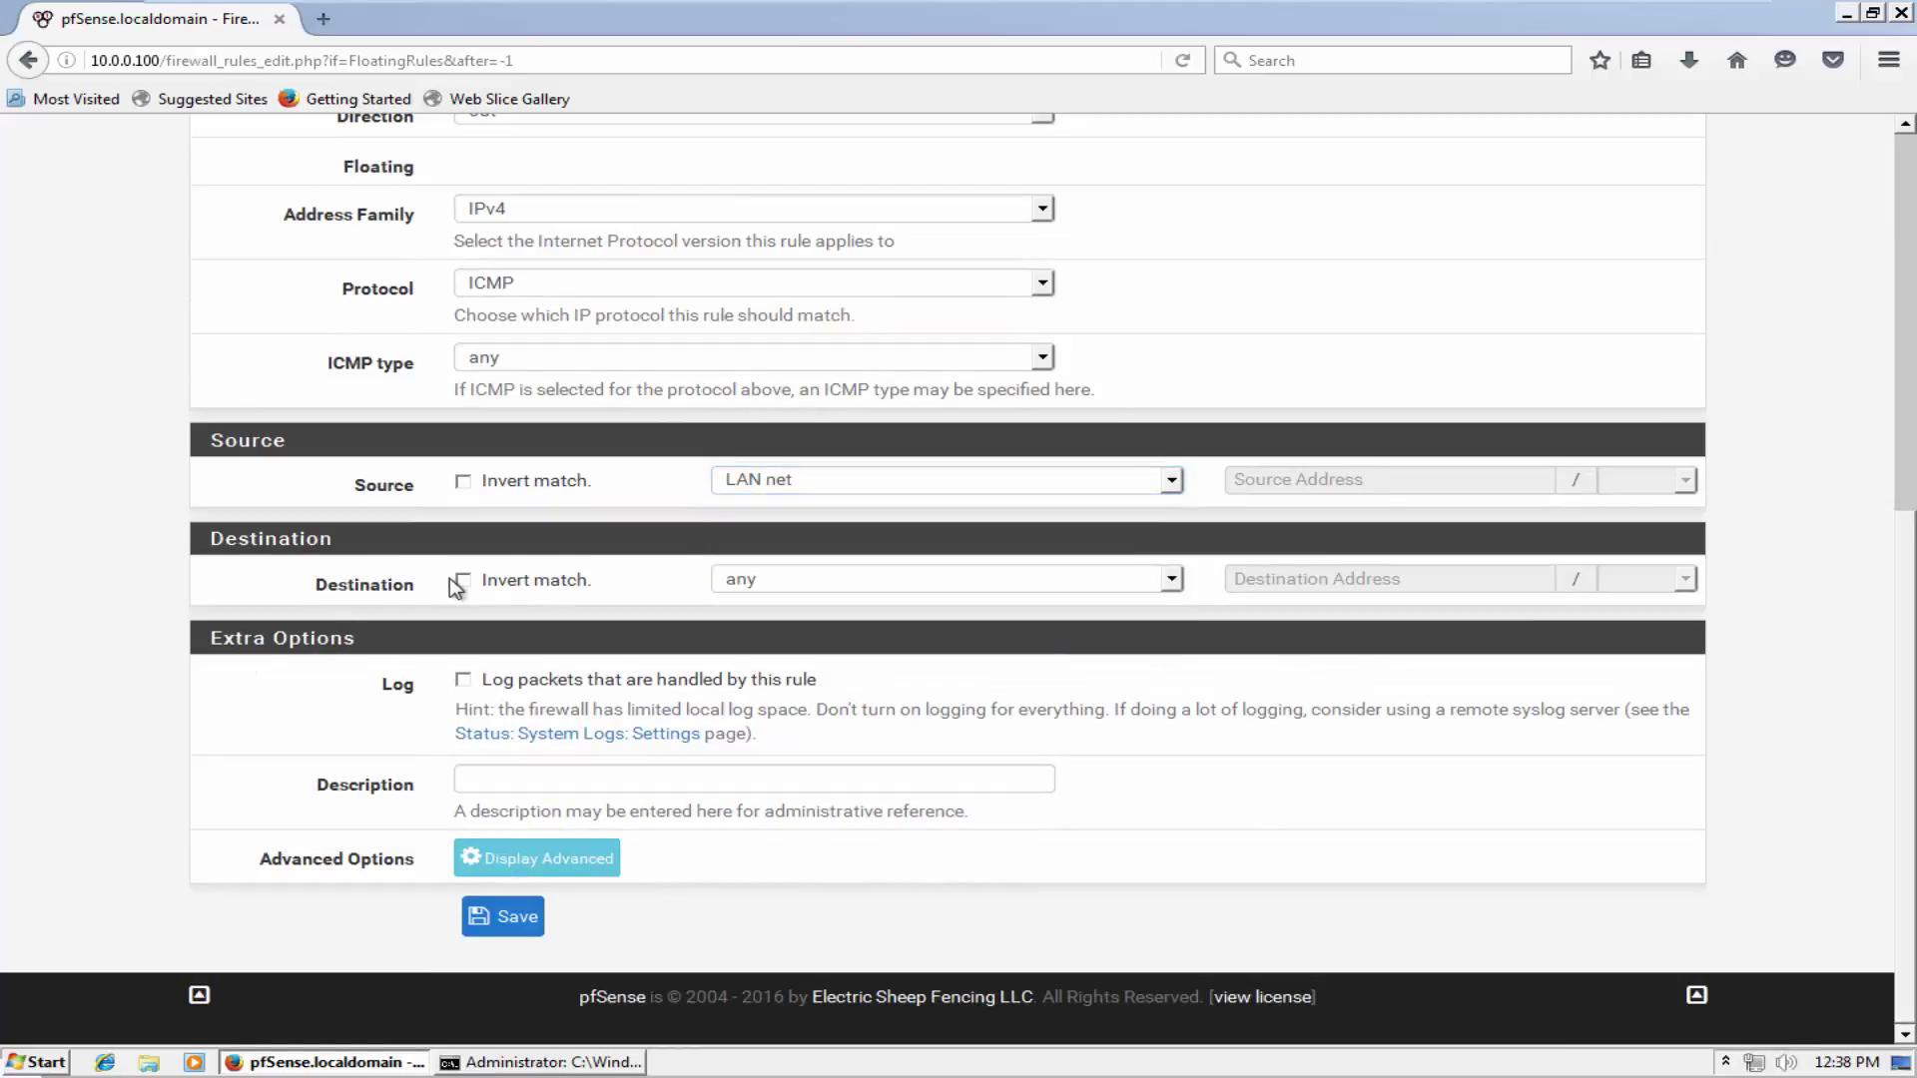
Enter "Block ICMP requests" as the new floating rule's description.
left_click(594, 788)
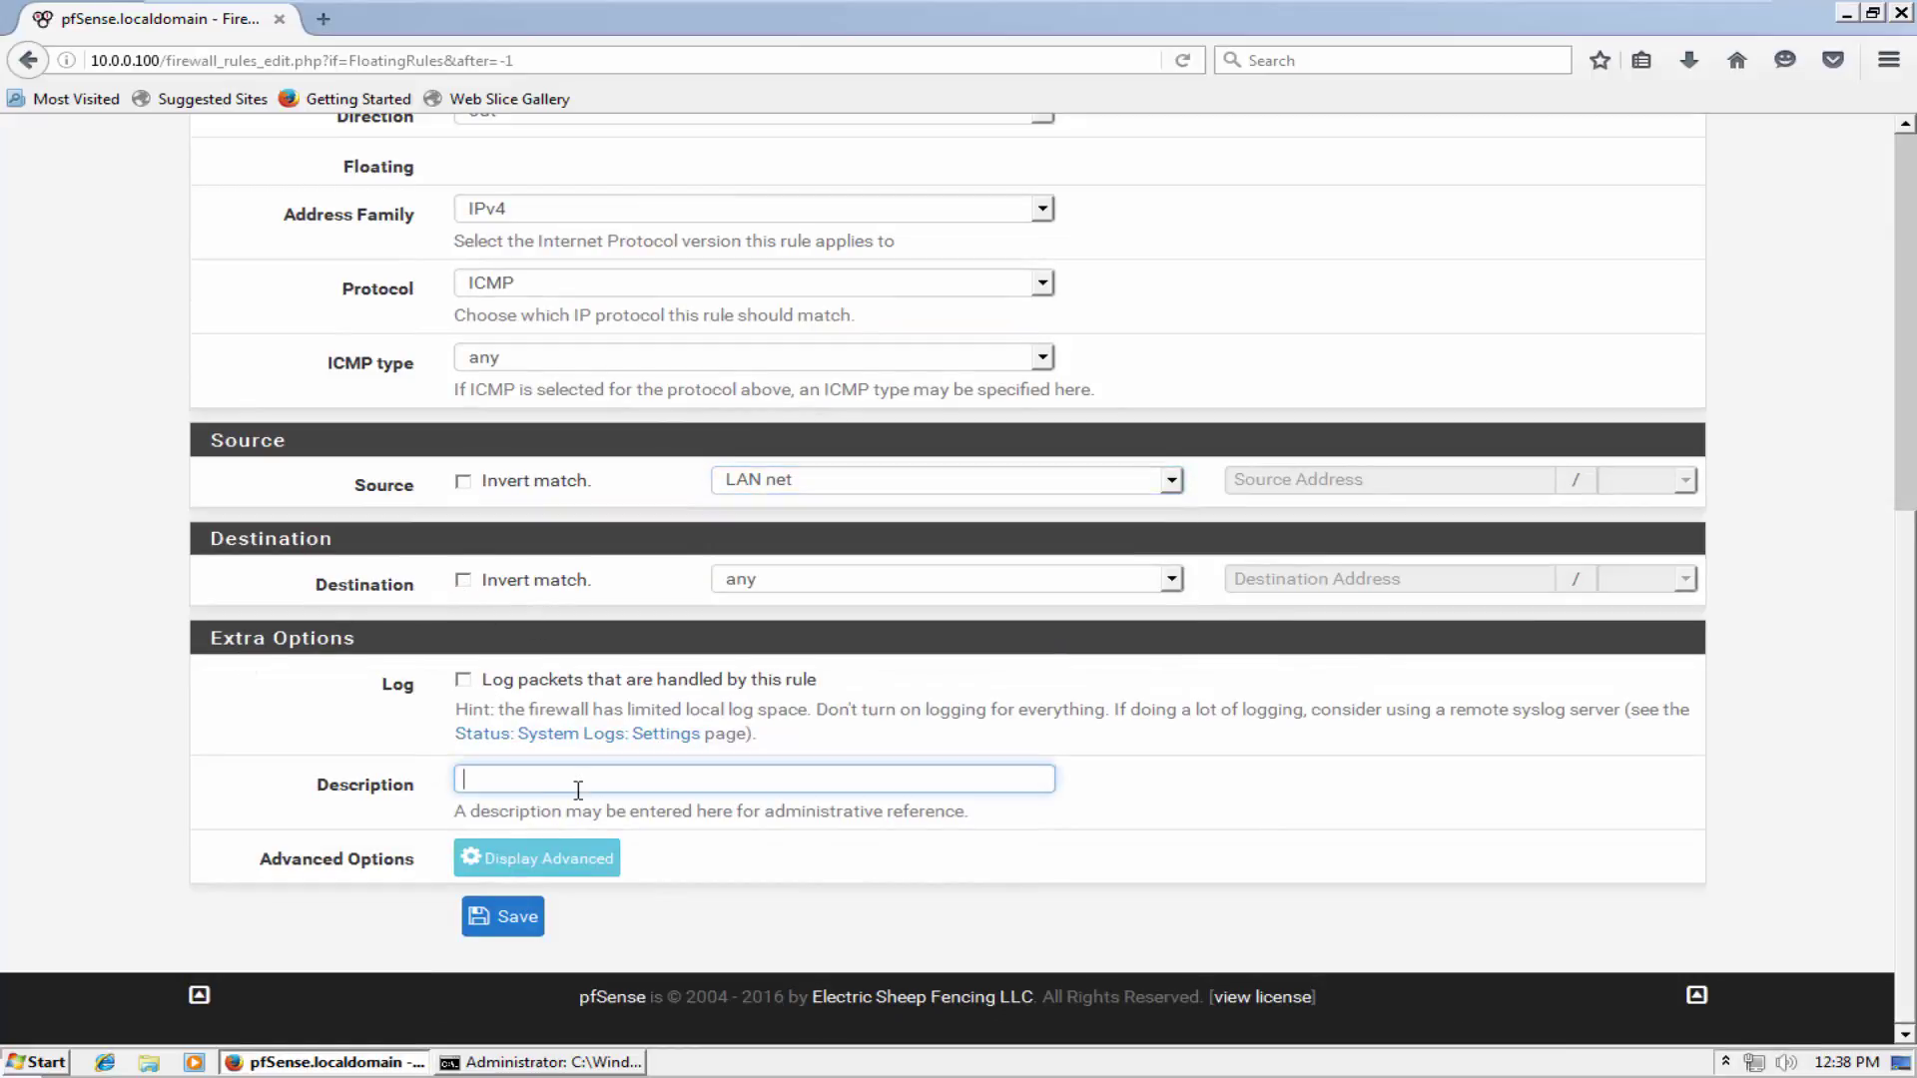
left_click(530, 827)
left_click(134, 757)
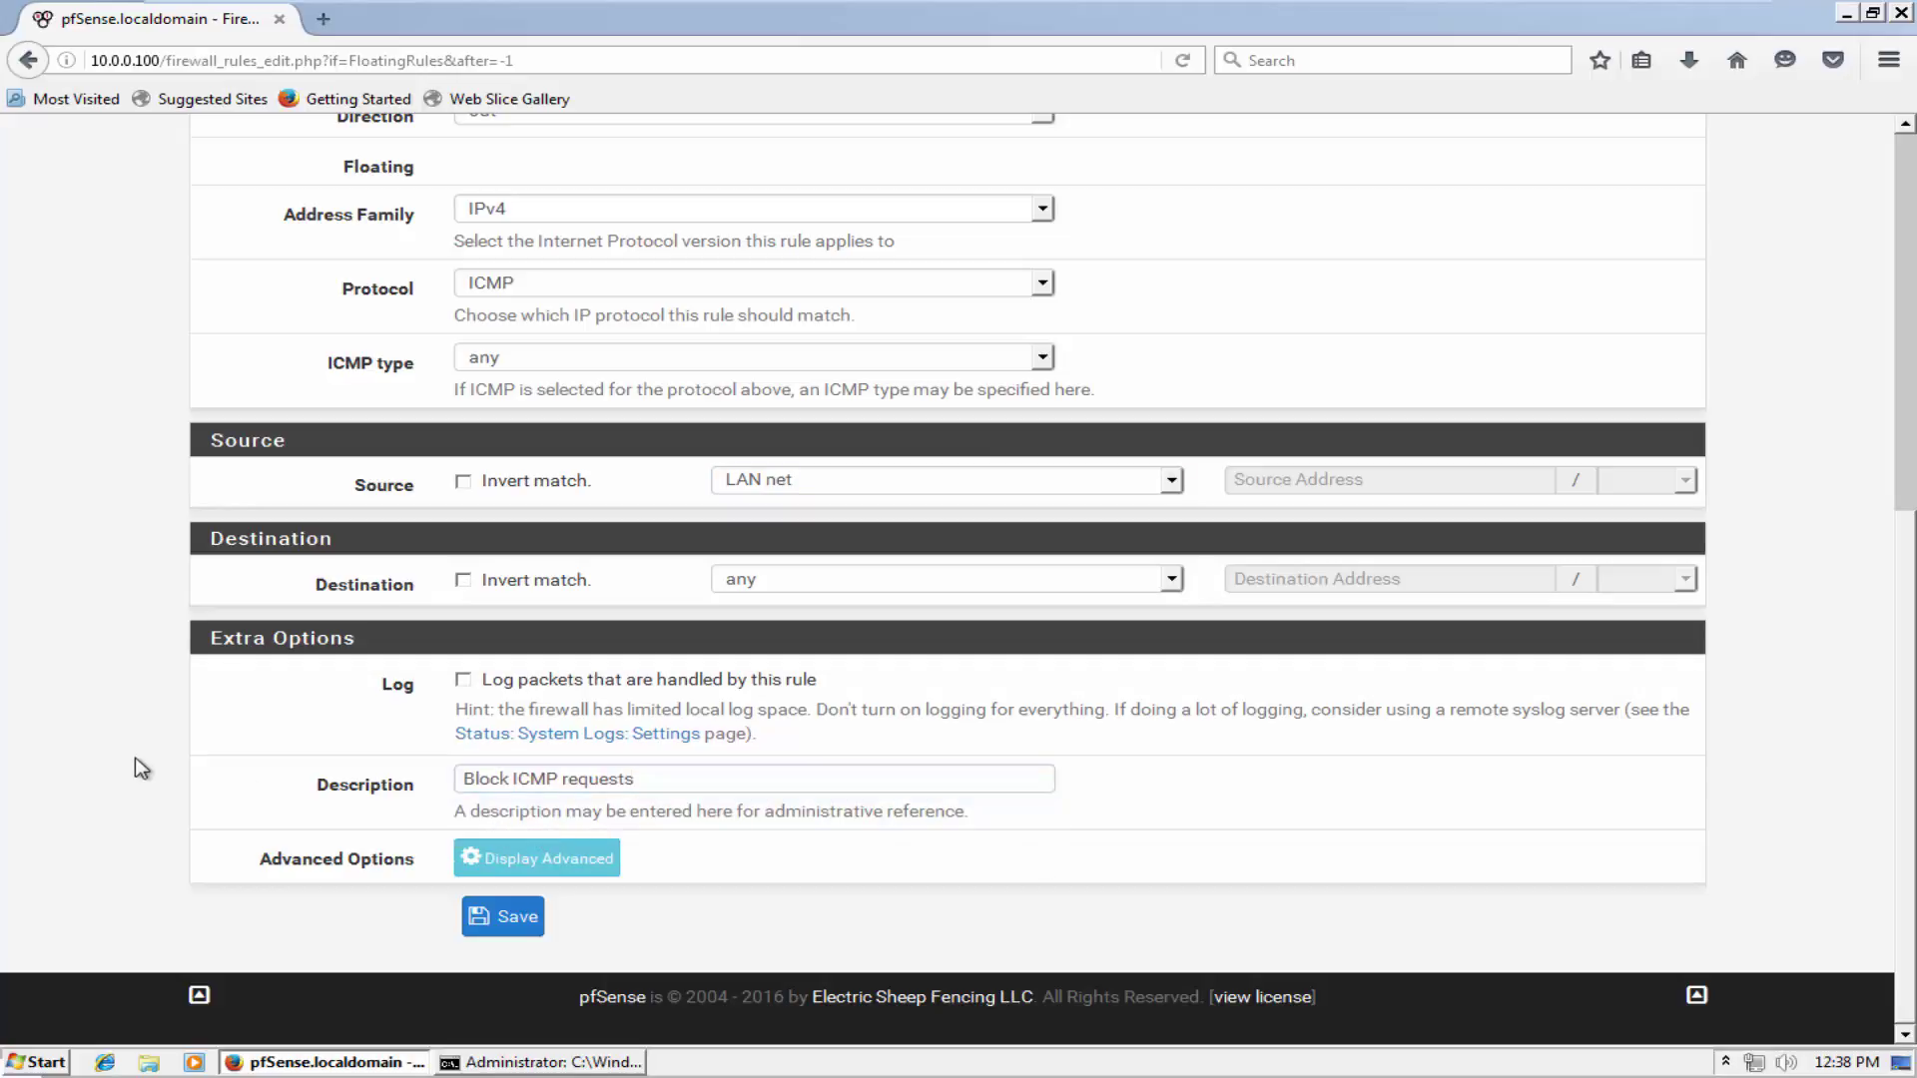
Set the new floating rule's action to Block, then save the rule and apply the firewall changes.
scroll(135, 759, "up", 5)
left_click(513, 340)
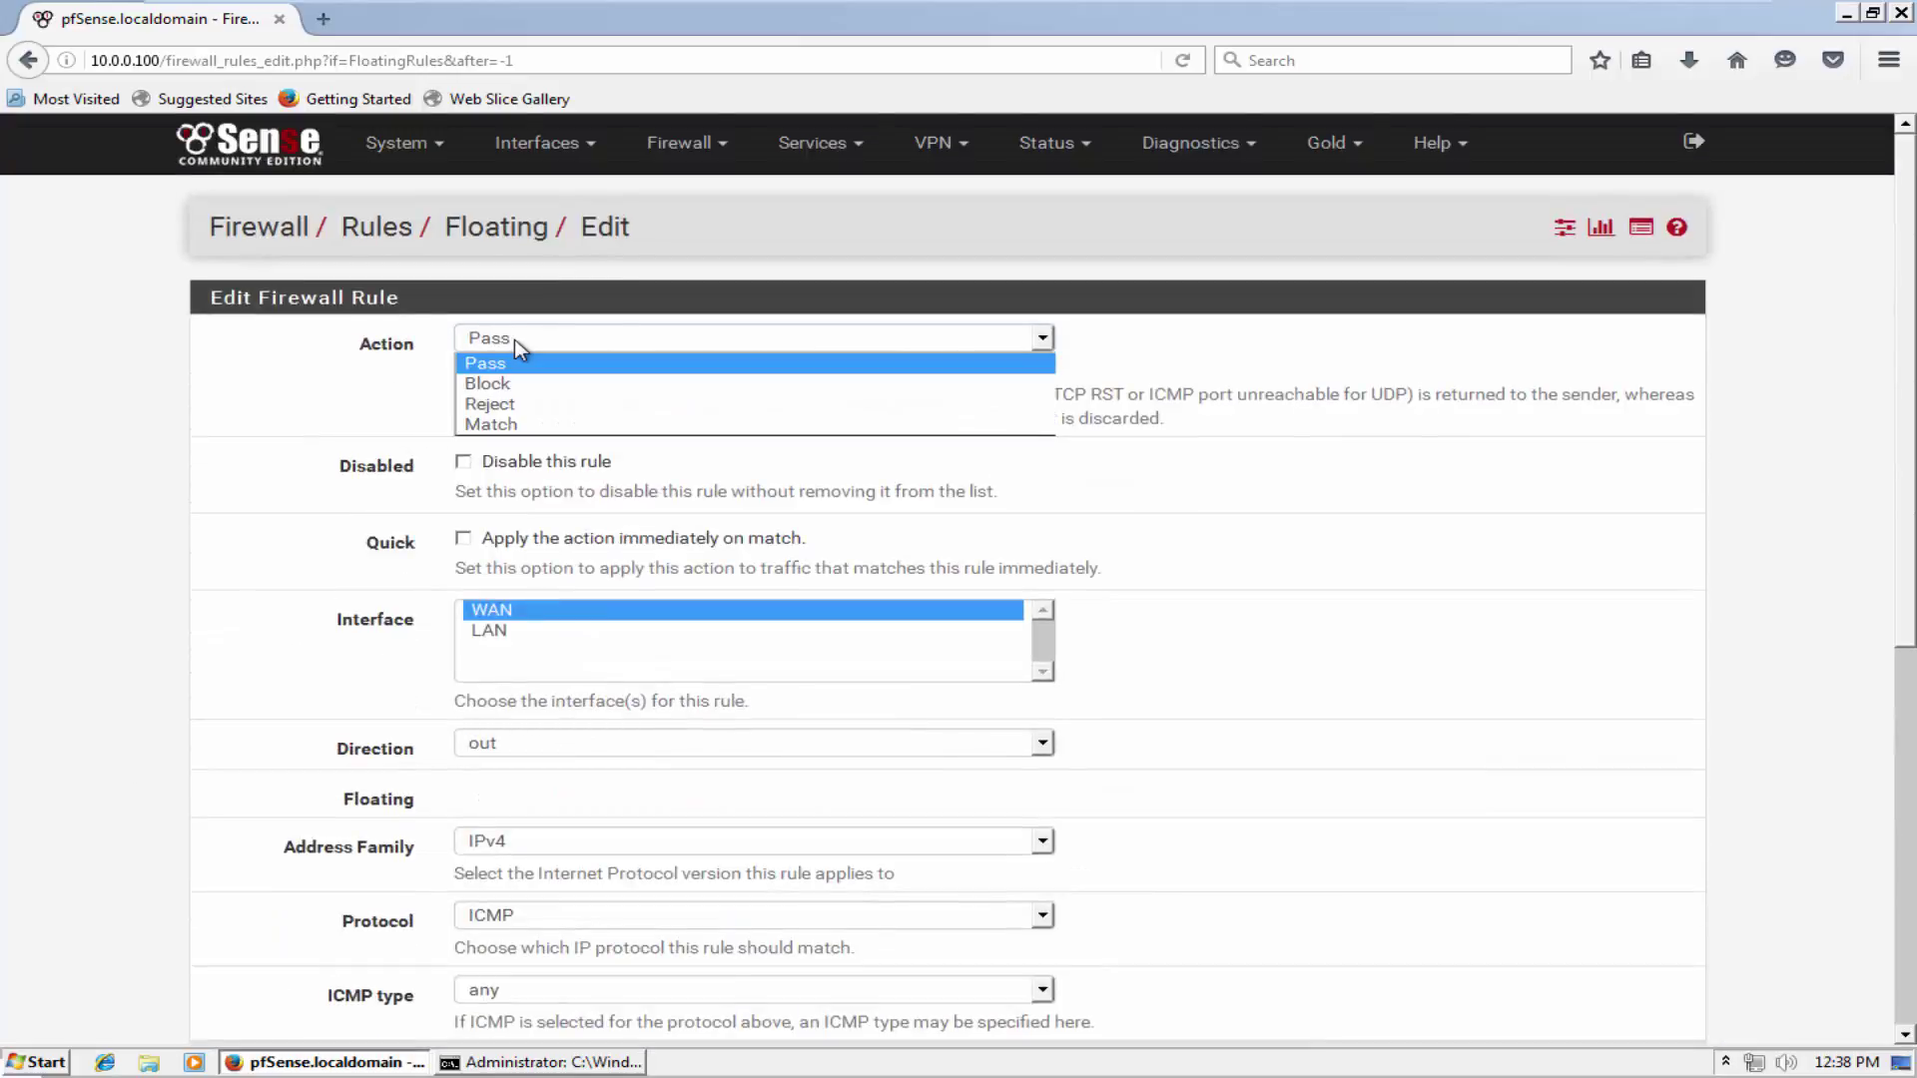
left_click(501, 386)
scroll(248, 575, "down", 10)
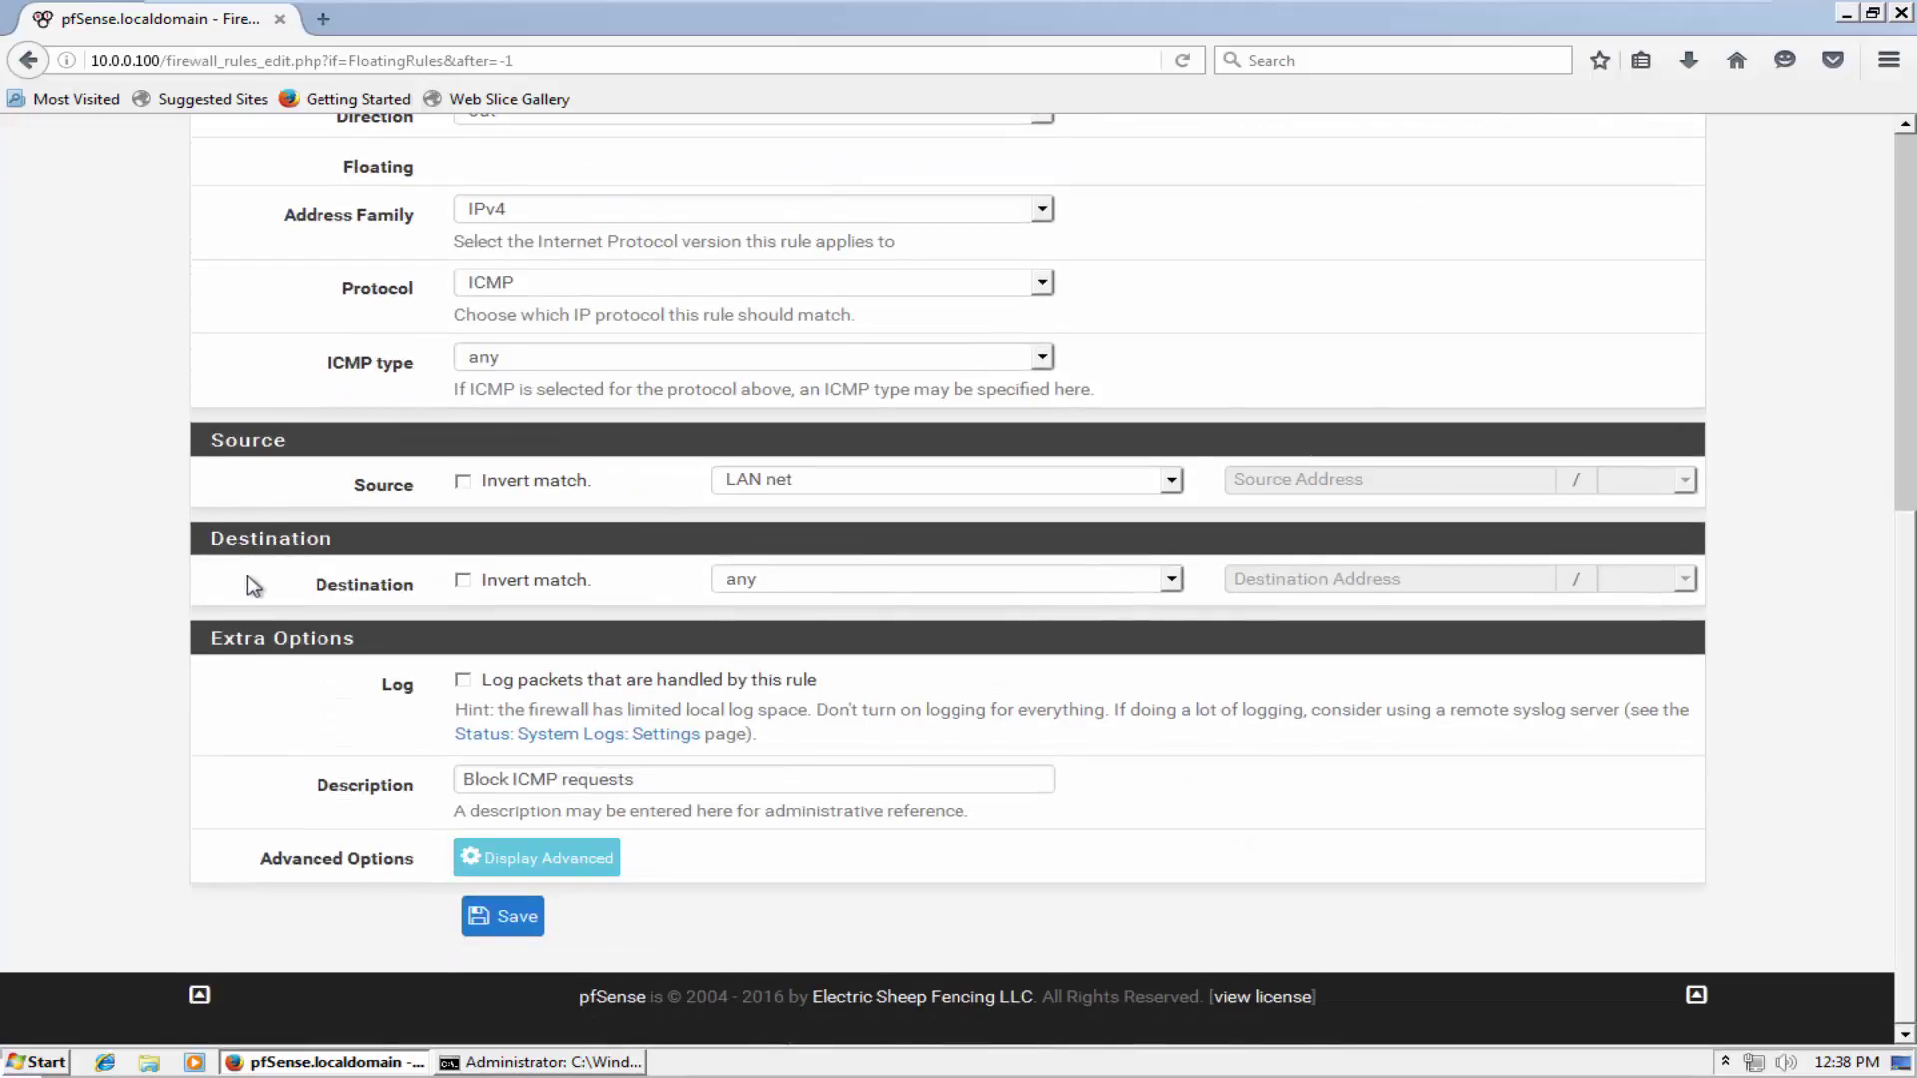
left_click(510, 913)
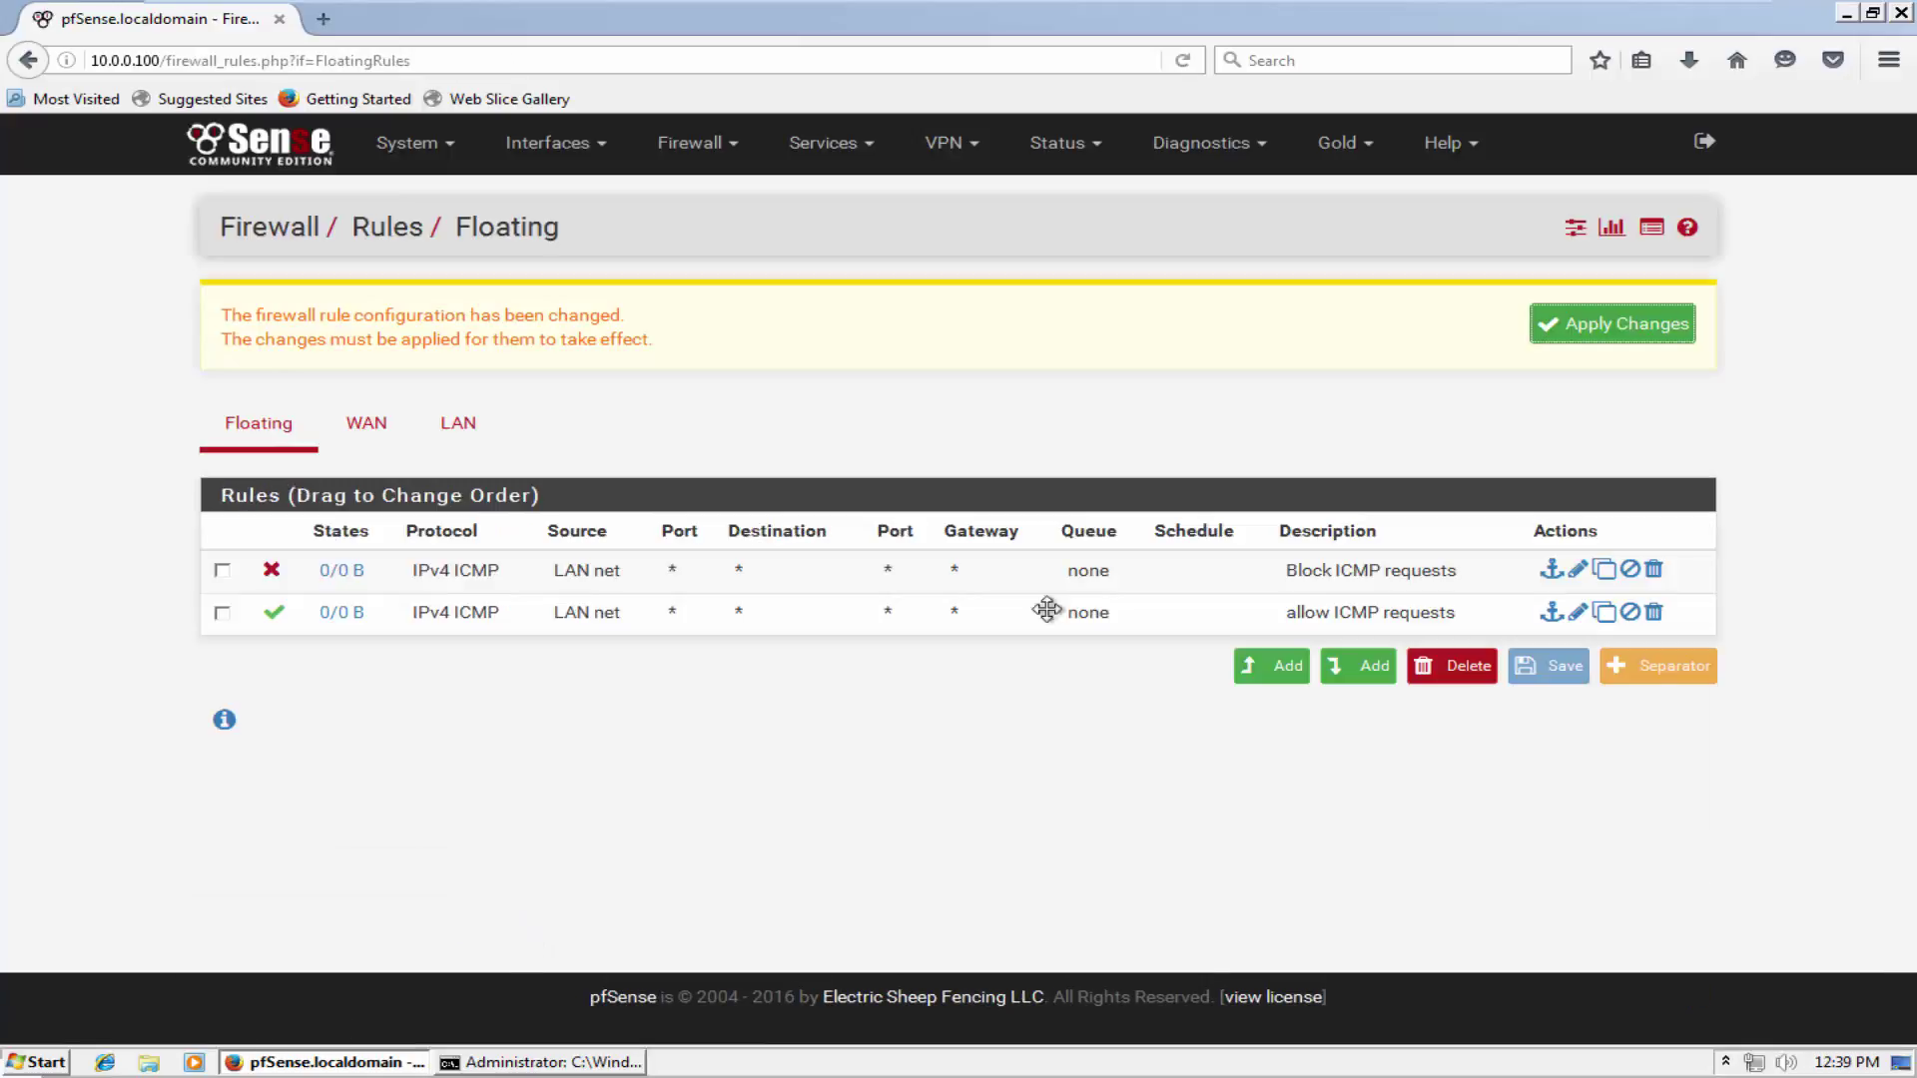
left_click(1585, 327)
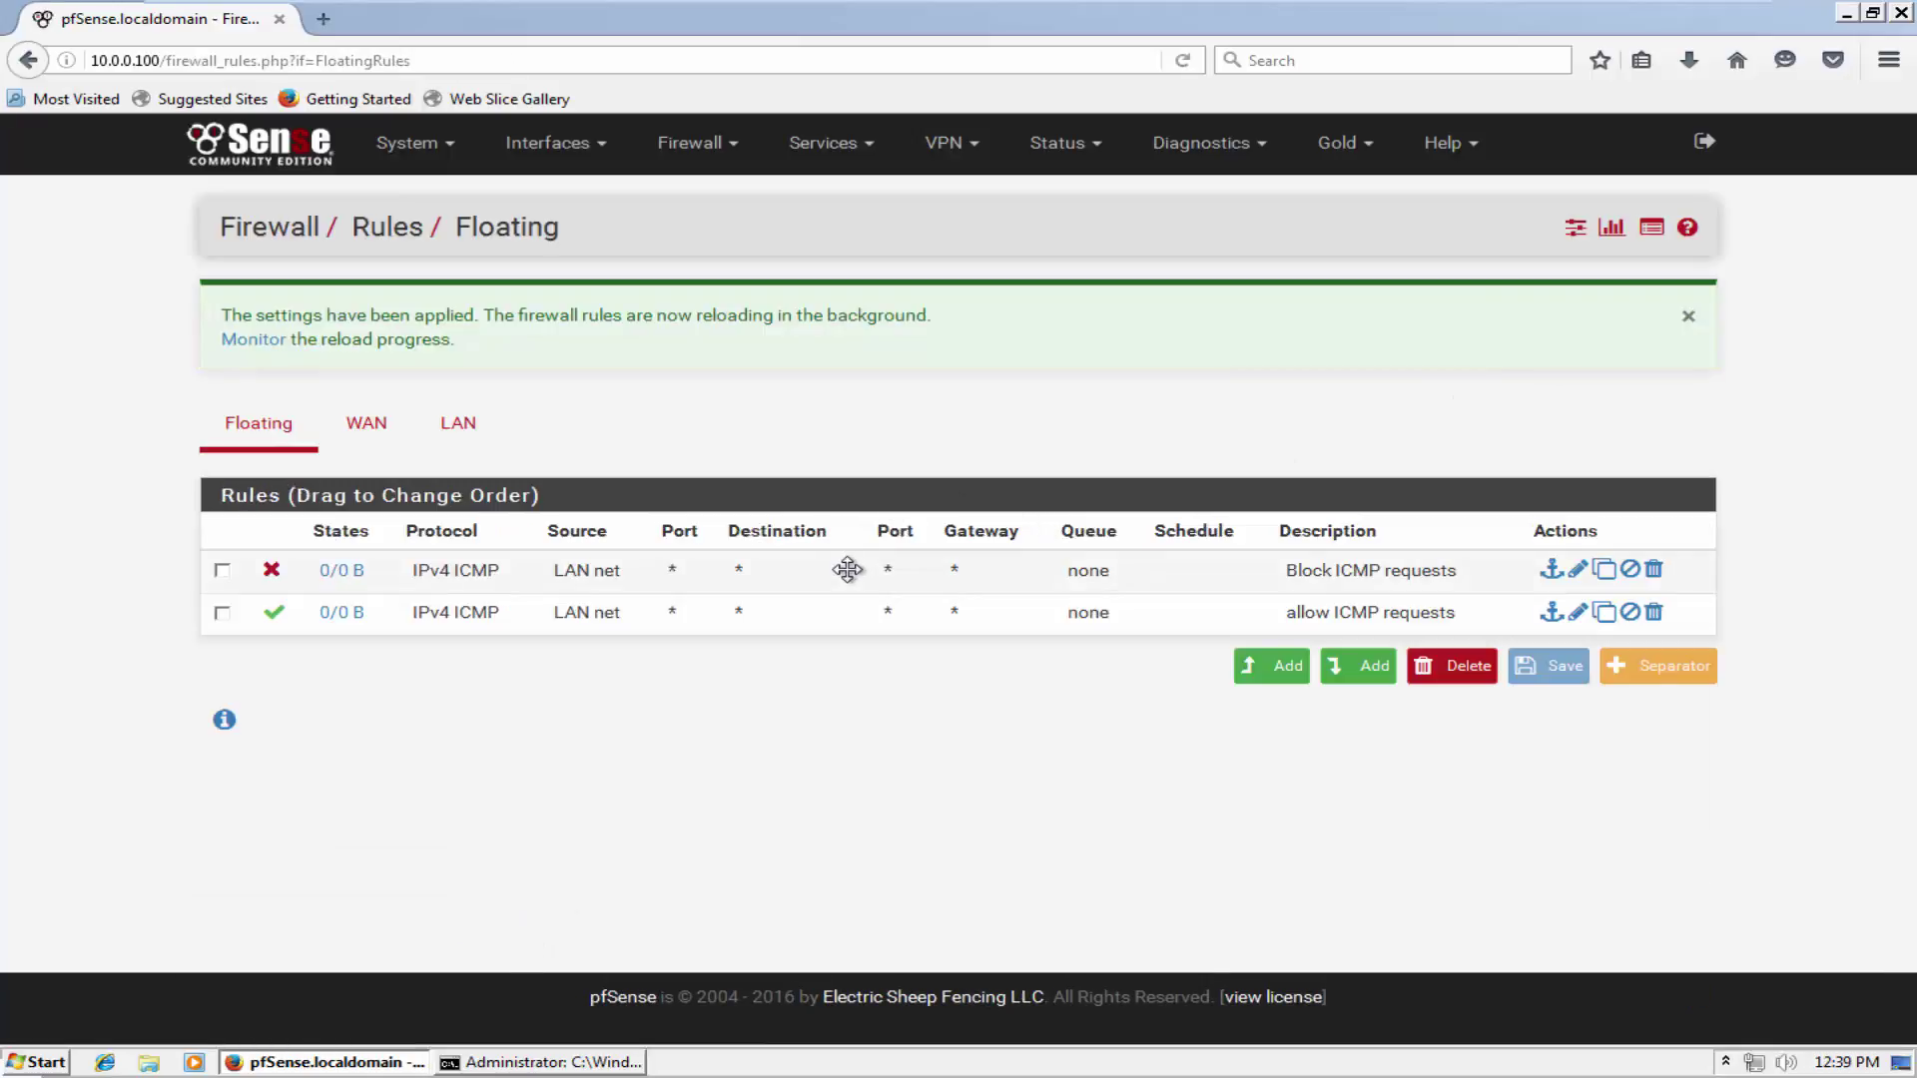
Move the Block ICMP requests rule below the allow ICMP requests rule, then save the order and apply the changes.
left_click_drag(796, 565, 801, 618)
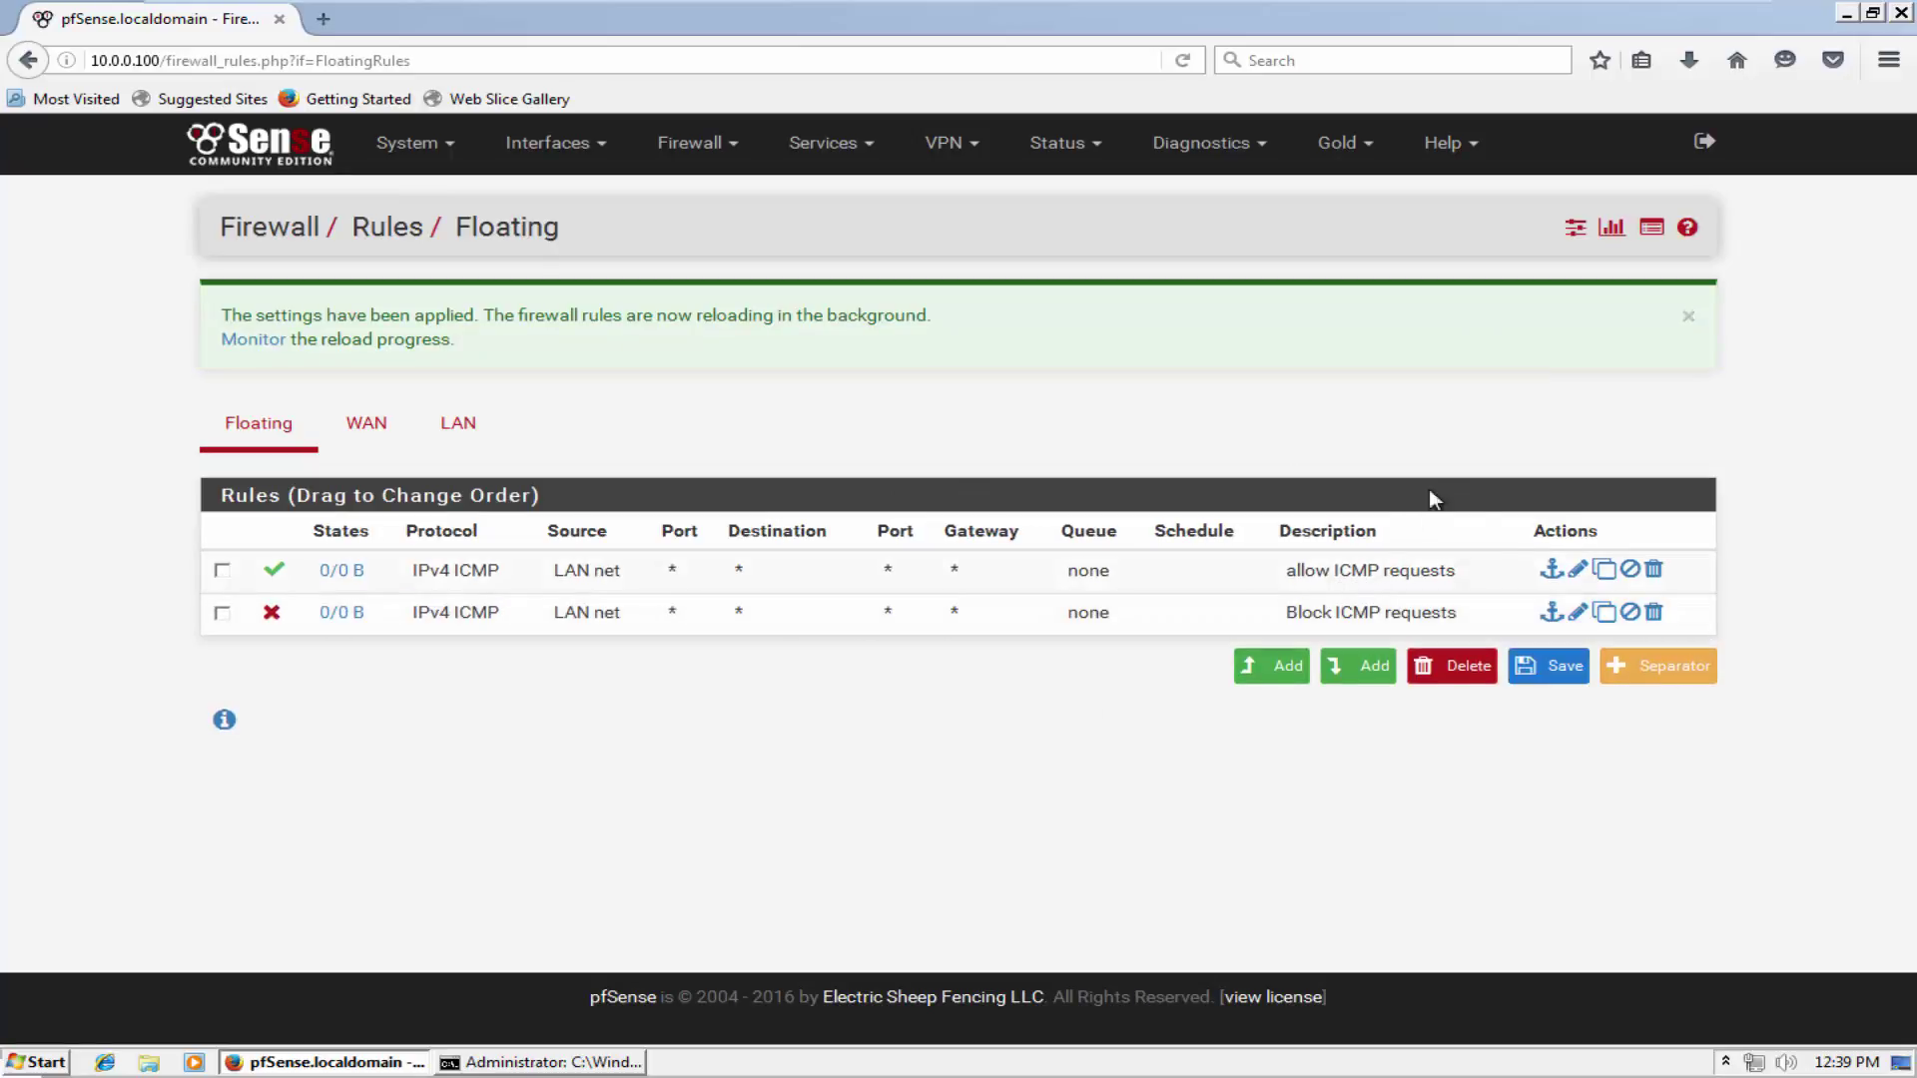
left_click(1534, 671)
left_click(1603, 345)
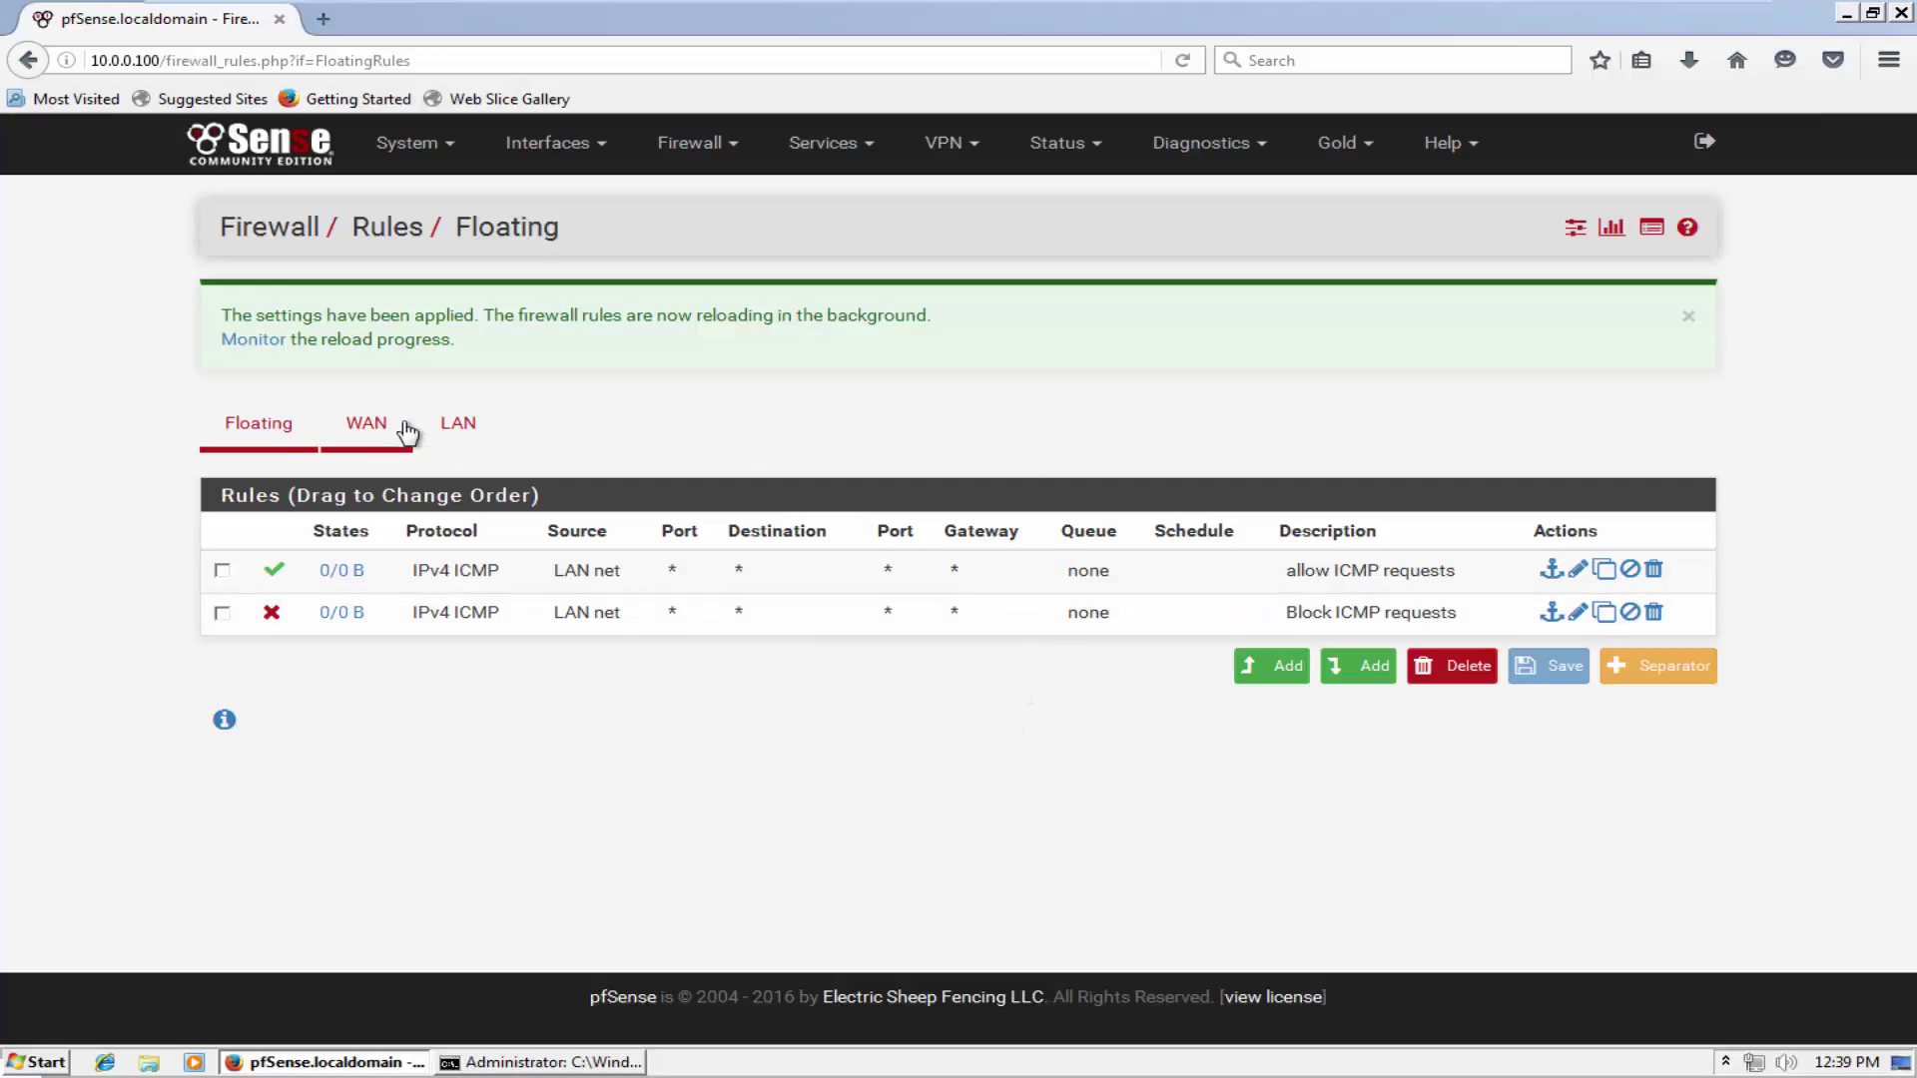
Review the LAN rules against the floating rules, and select the Block ICMP requests rule in the floating list.
left_click(457, 423)
left_click(286, 326)
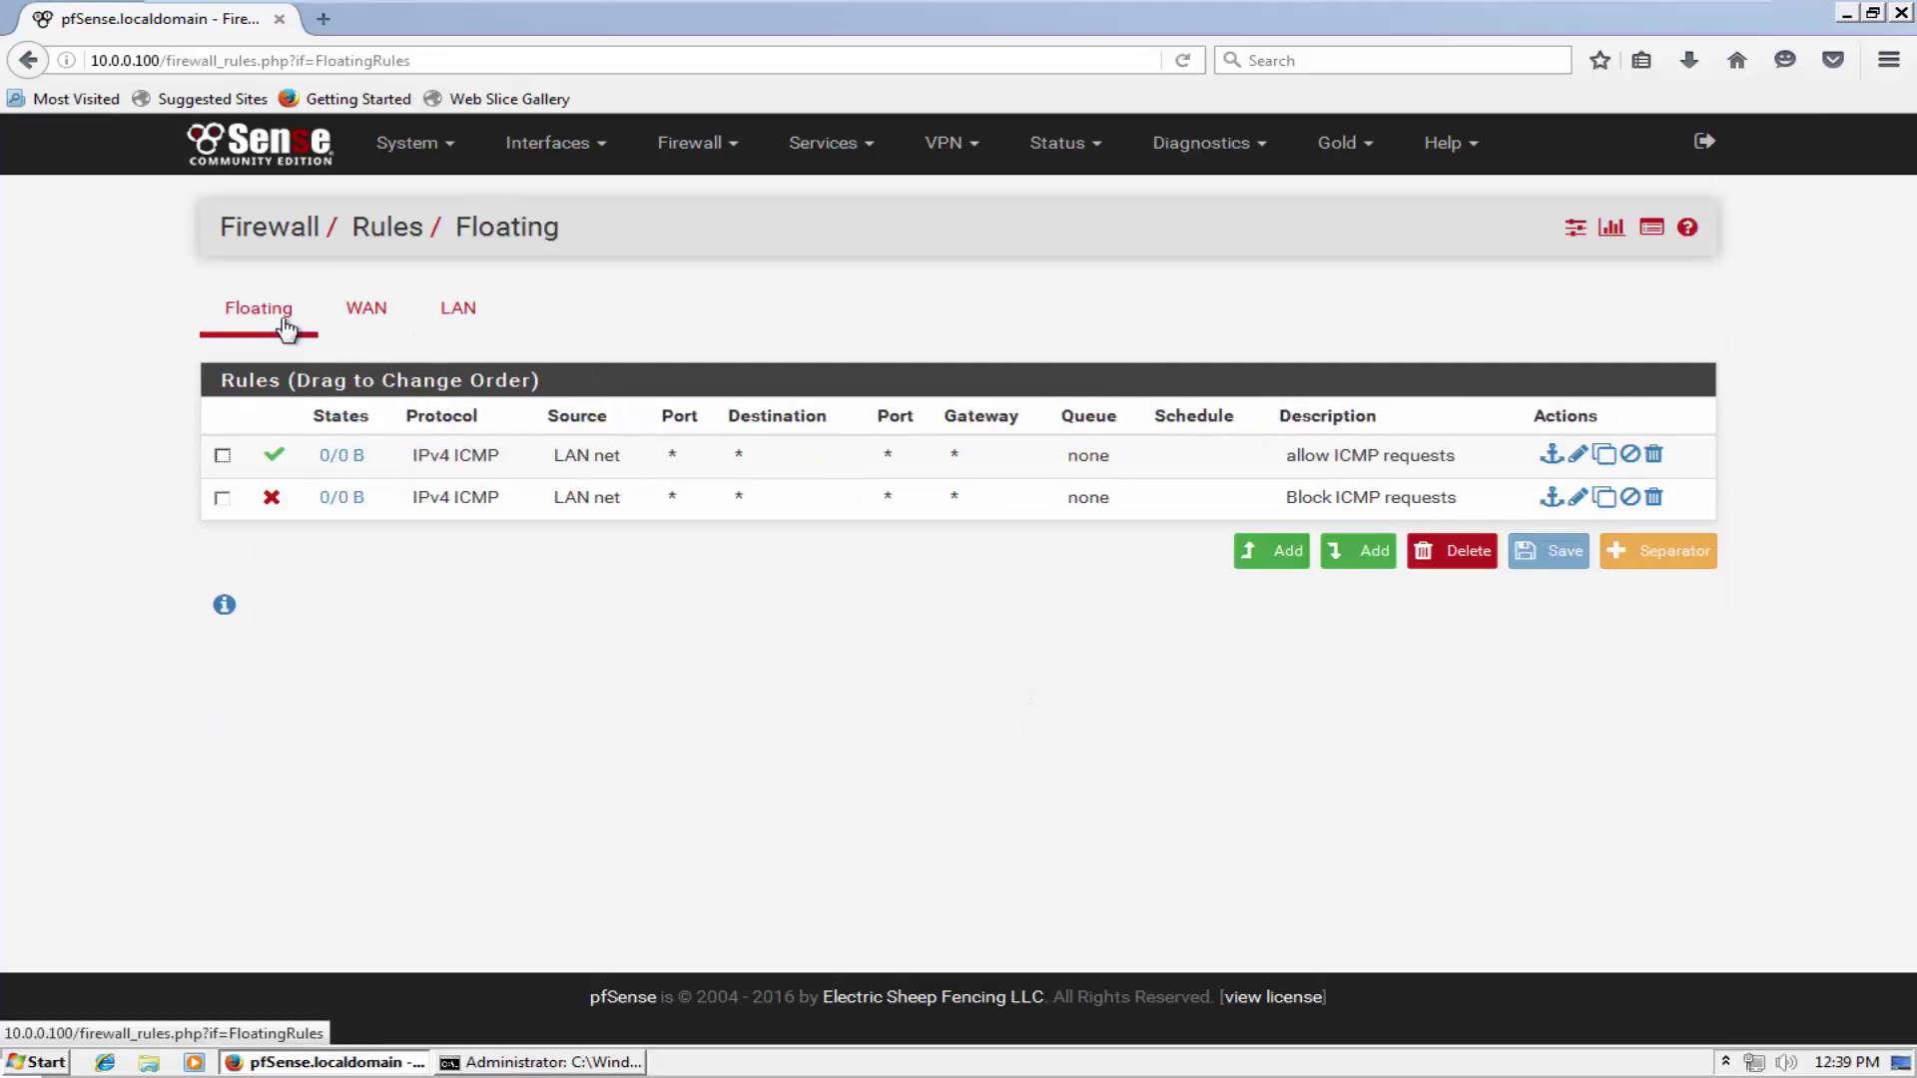
left_click(459, 310)
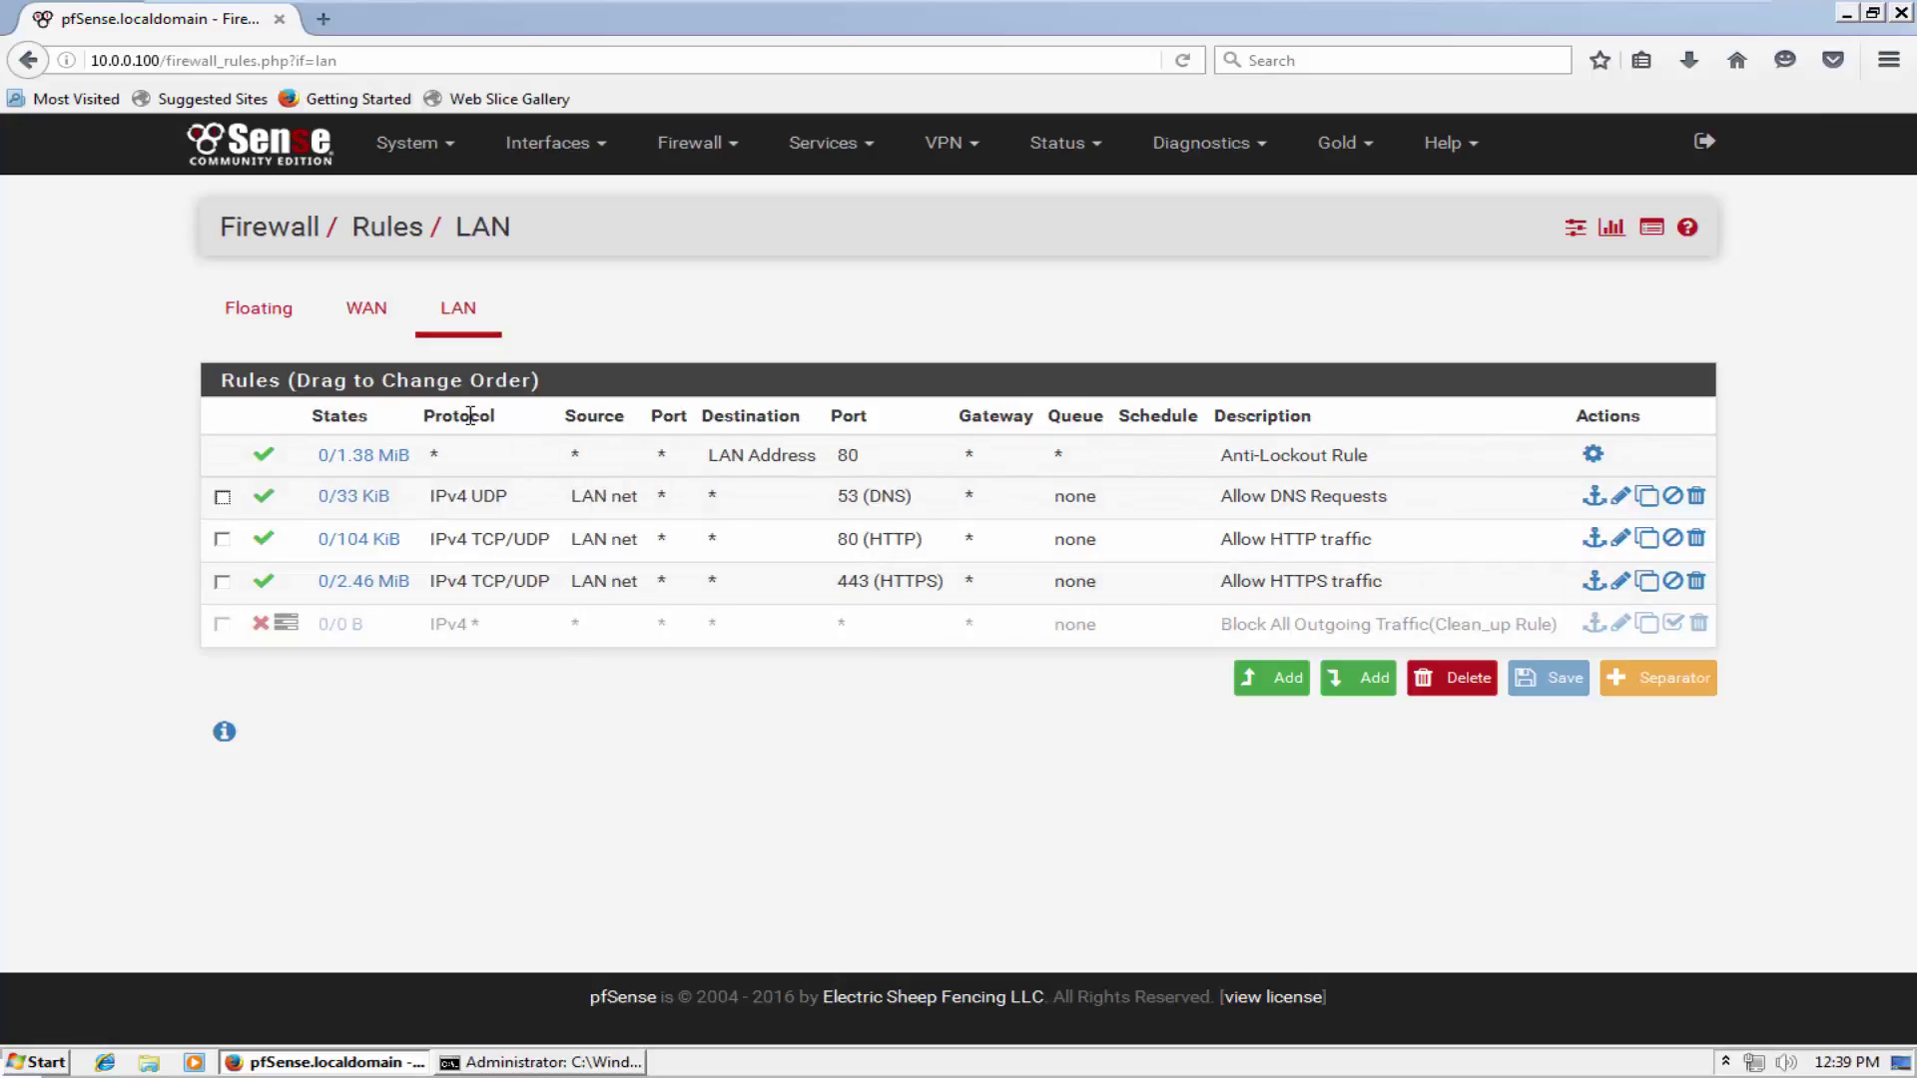
left_click(299, 323)
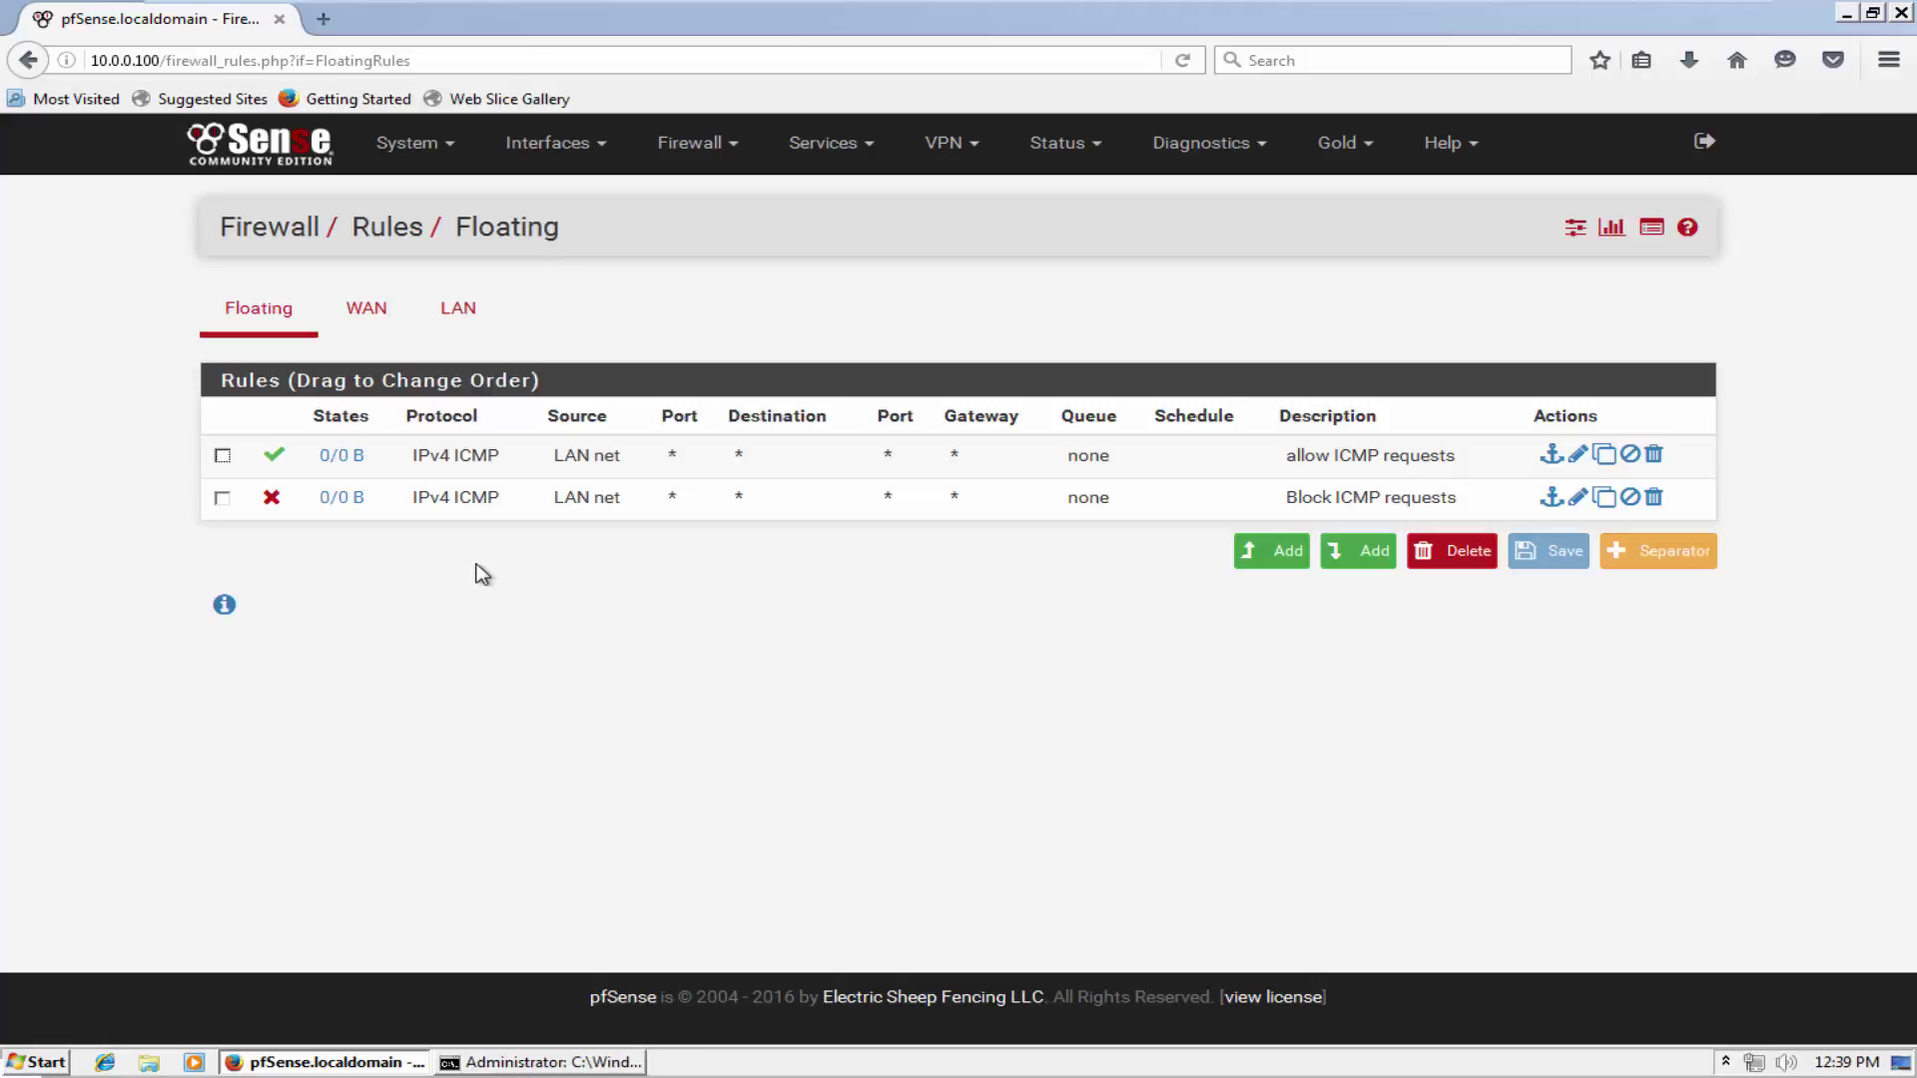
left_click(495, 512)
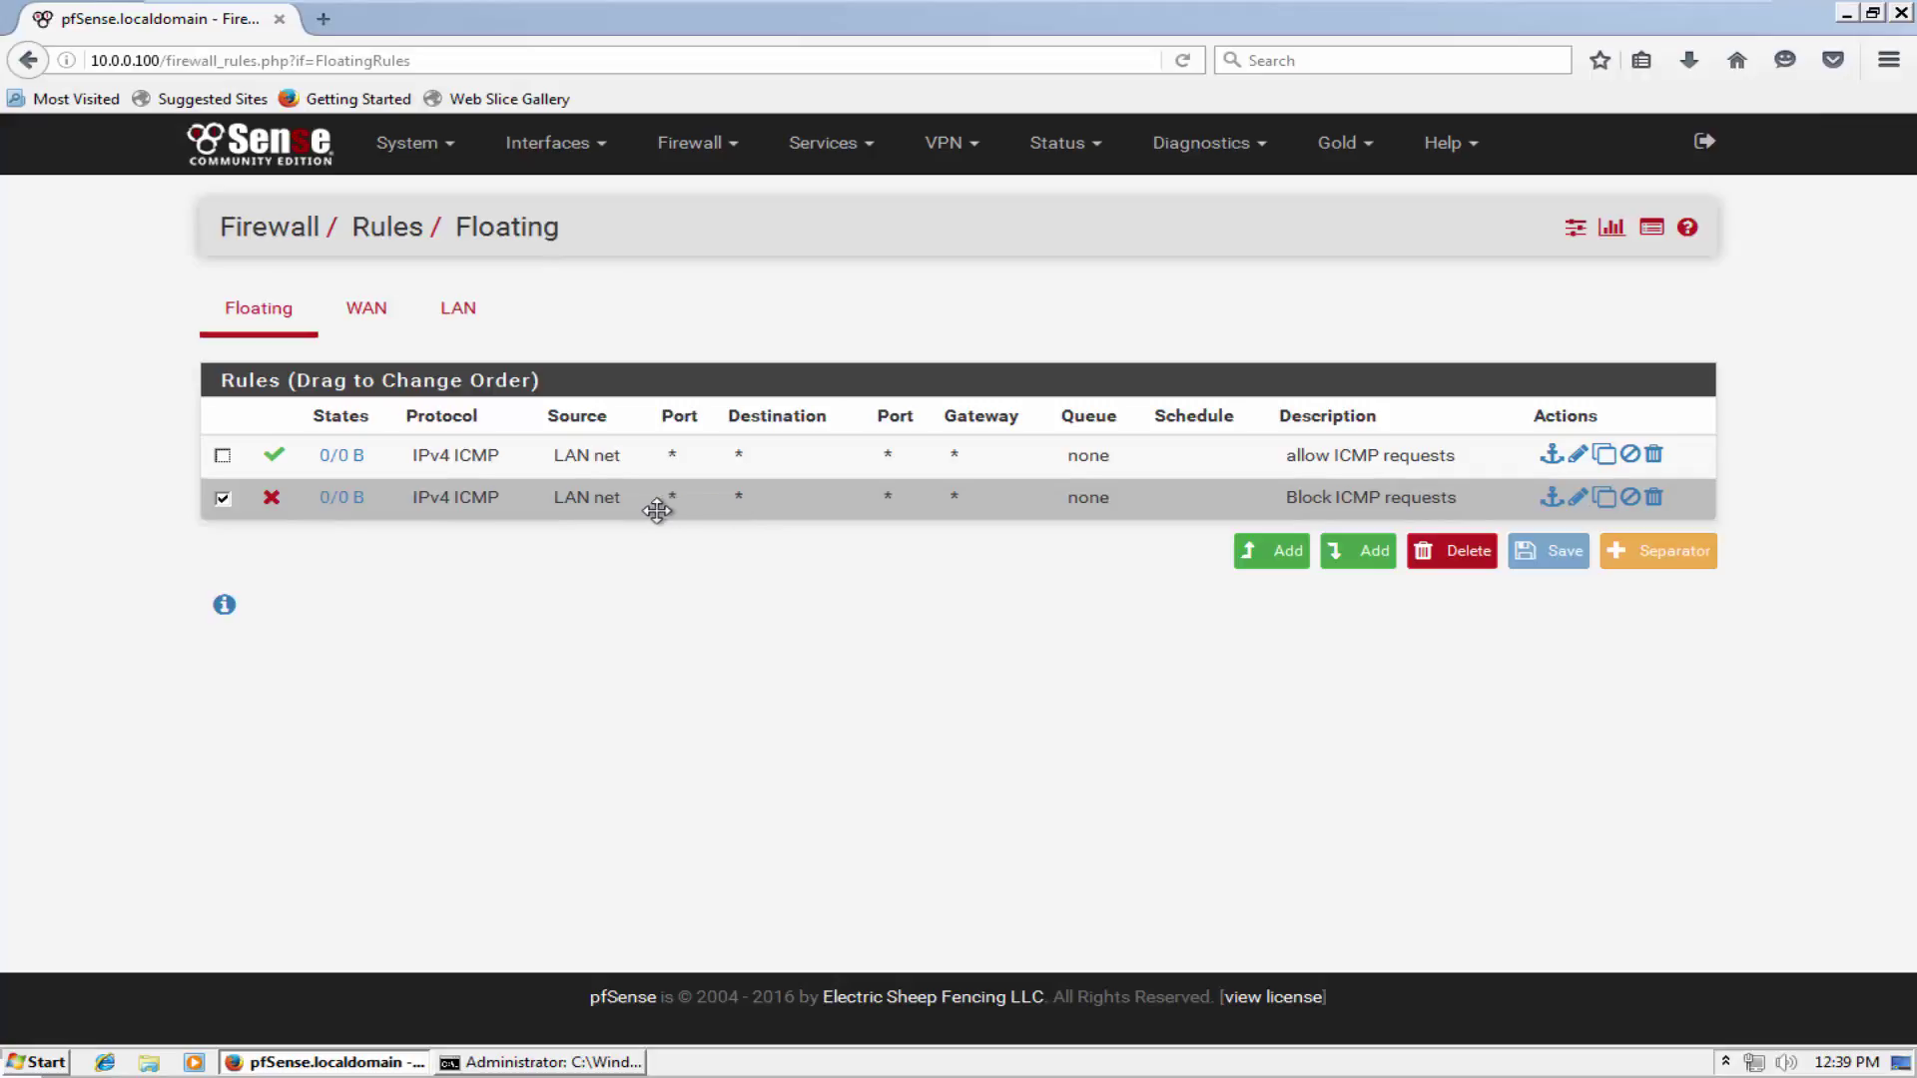
left_click(591, 499)
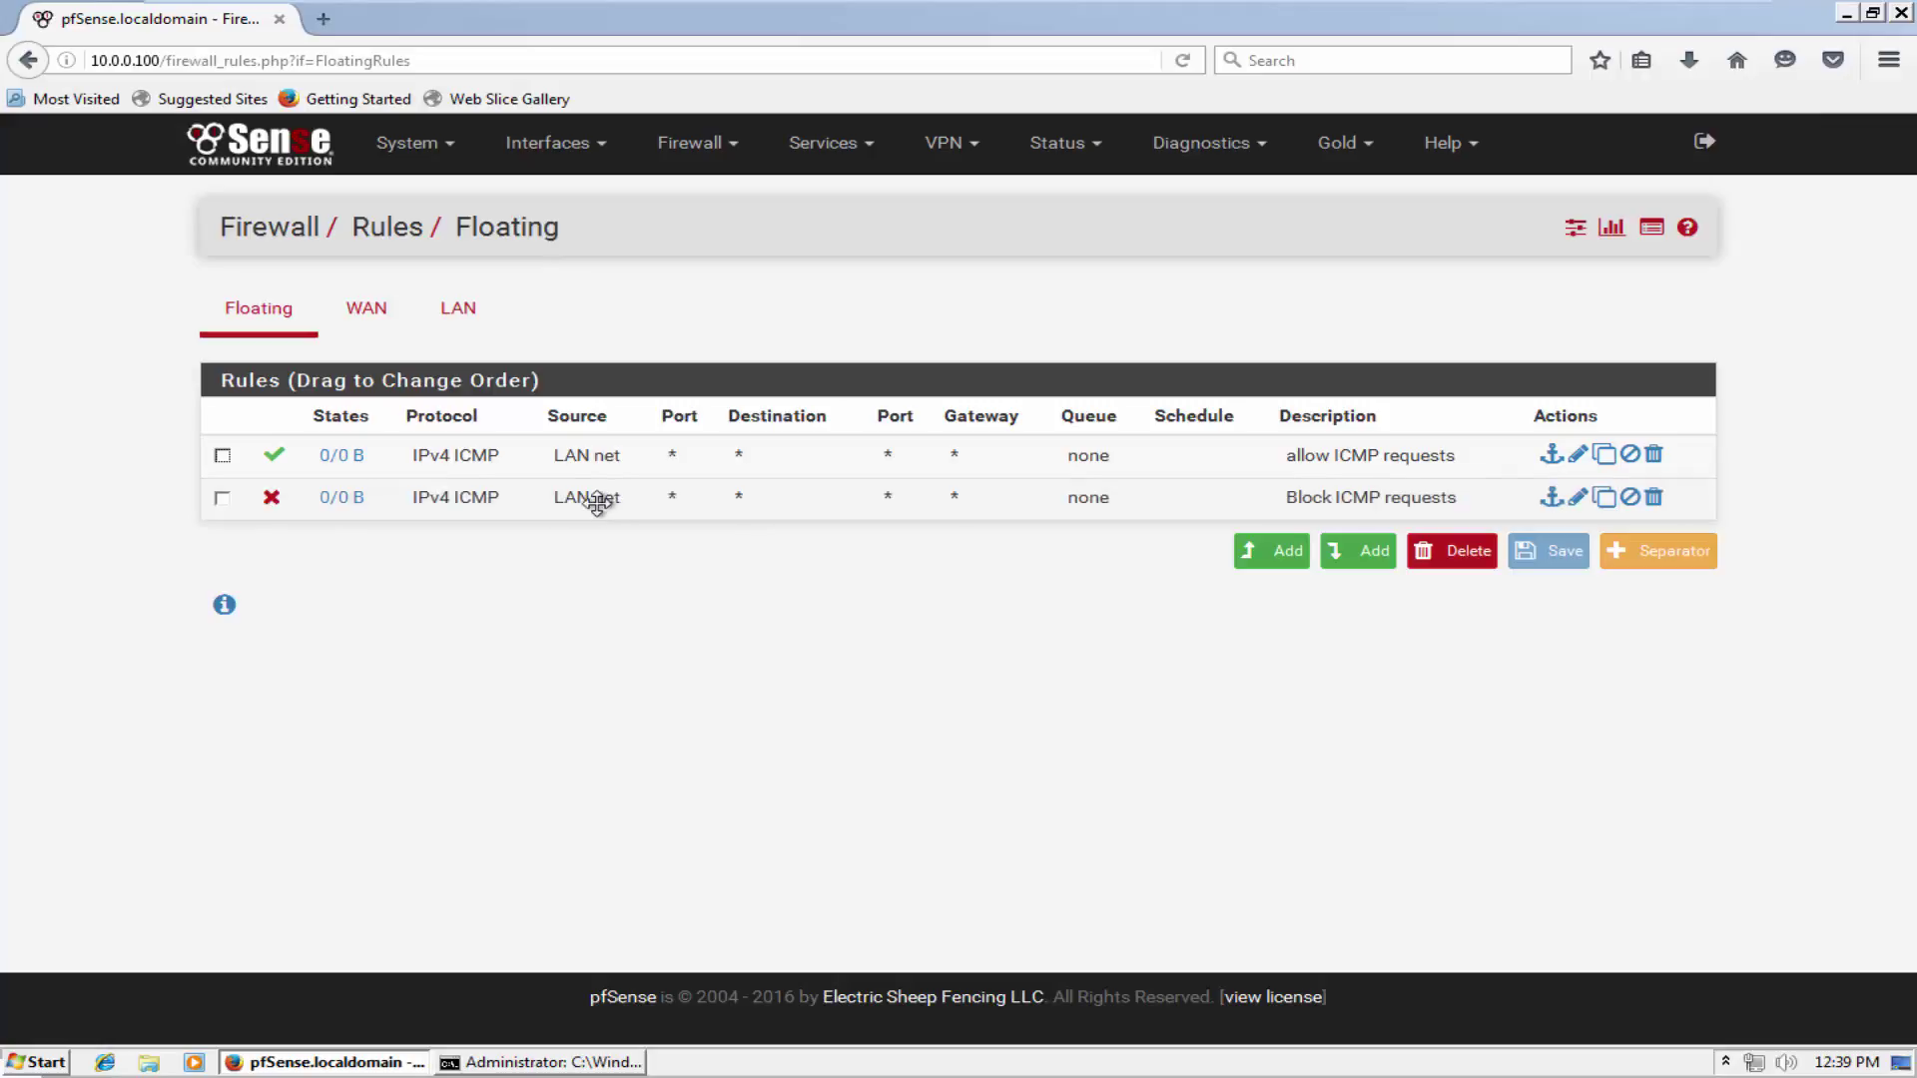
left_click(594, 499)
Replace the old command prompt with a new one, ping google.com to test the rules, and close the prompt.
left_click(544, 1061)
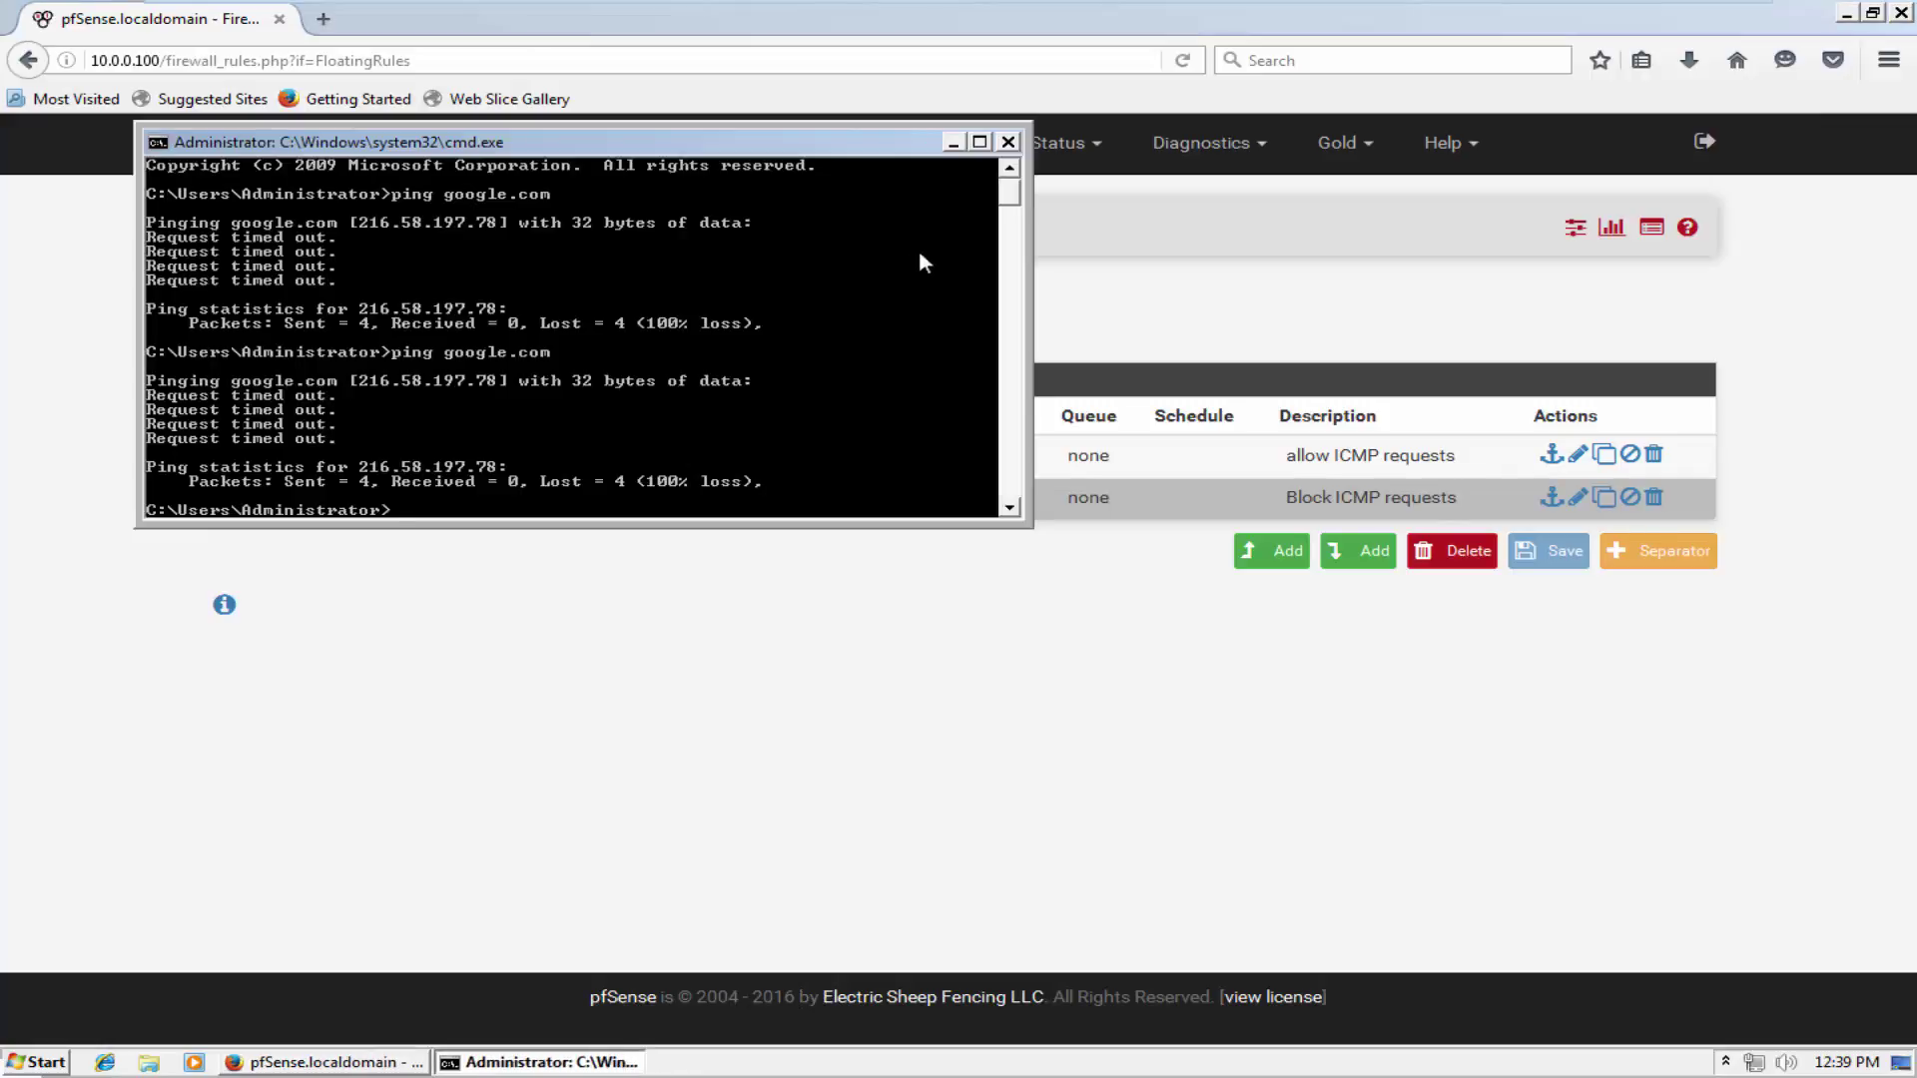
left_click(1020, 130)
left_click(30, 1062)
left_click(394, 976)
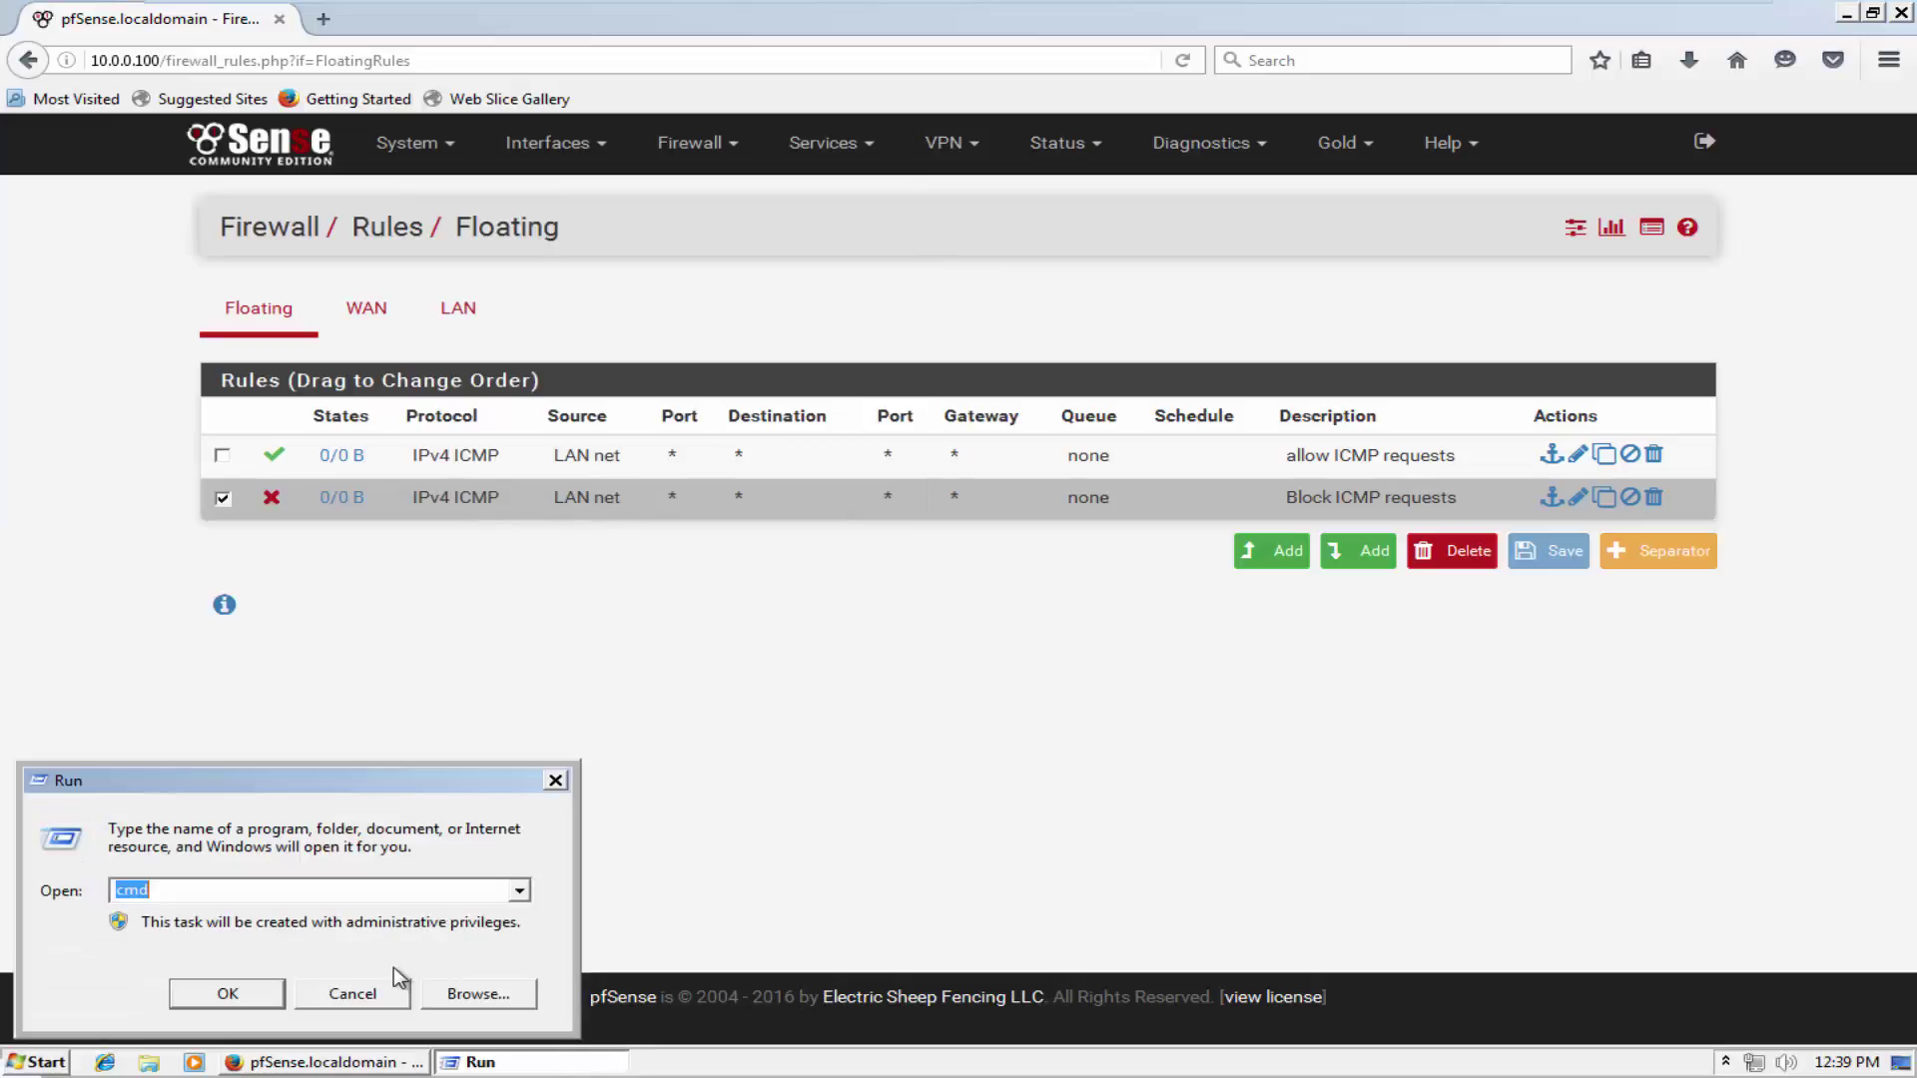
key("Return")
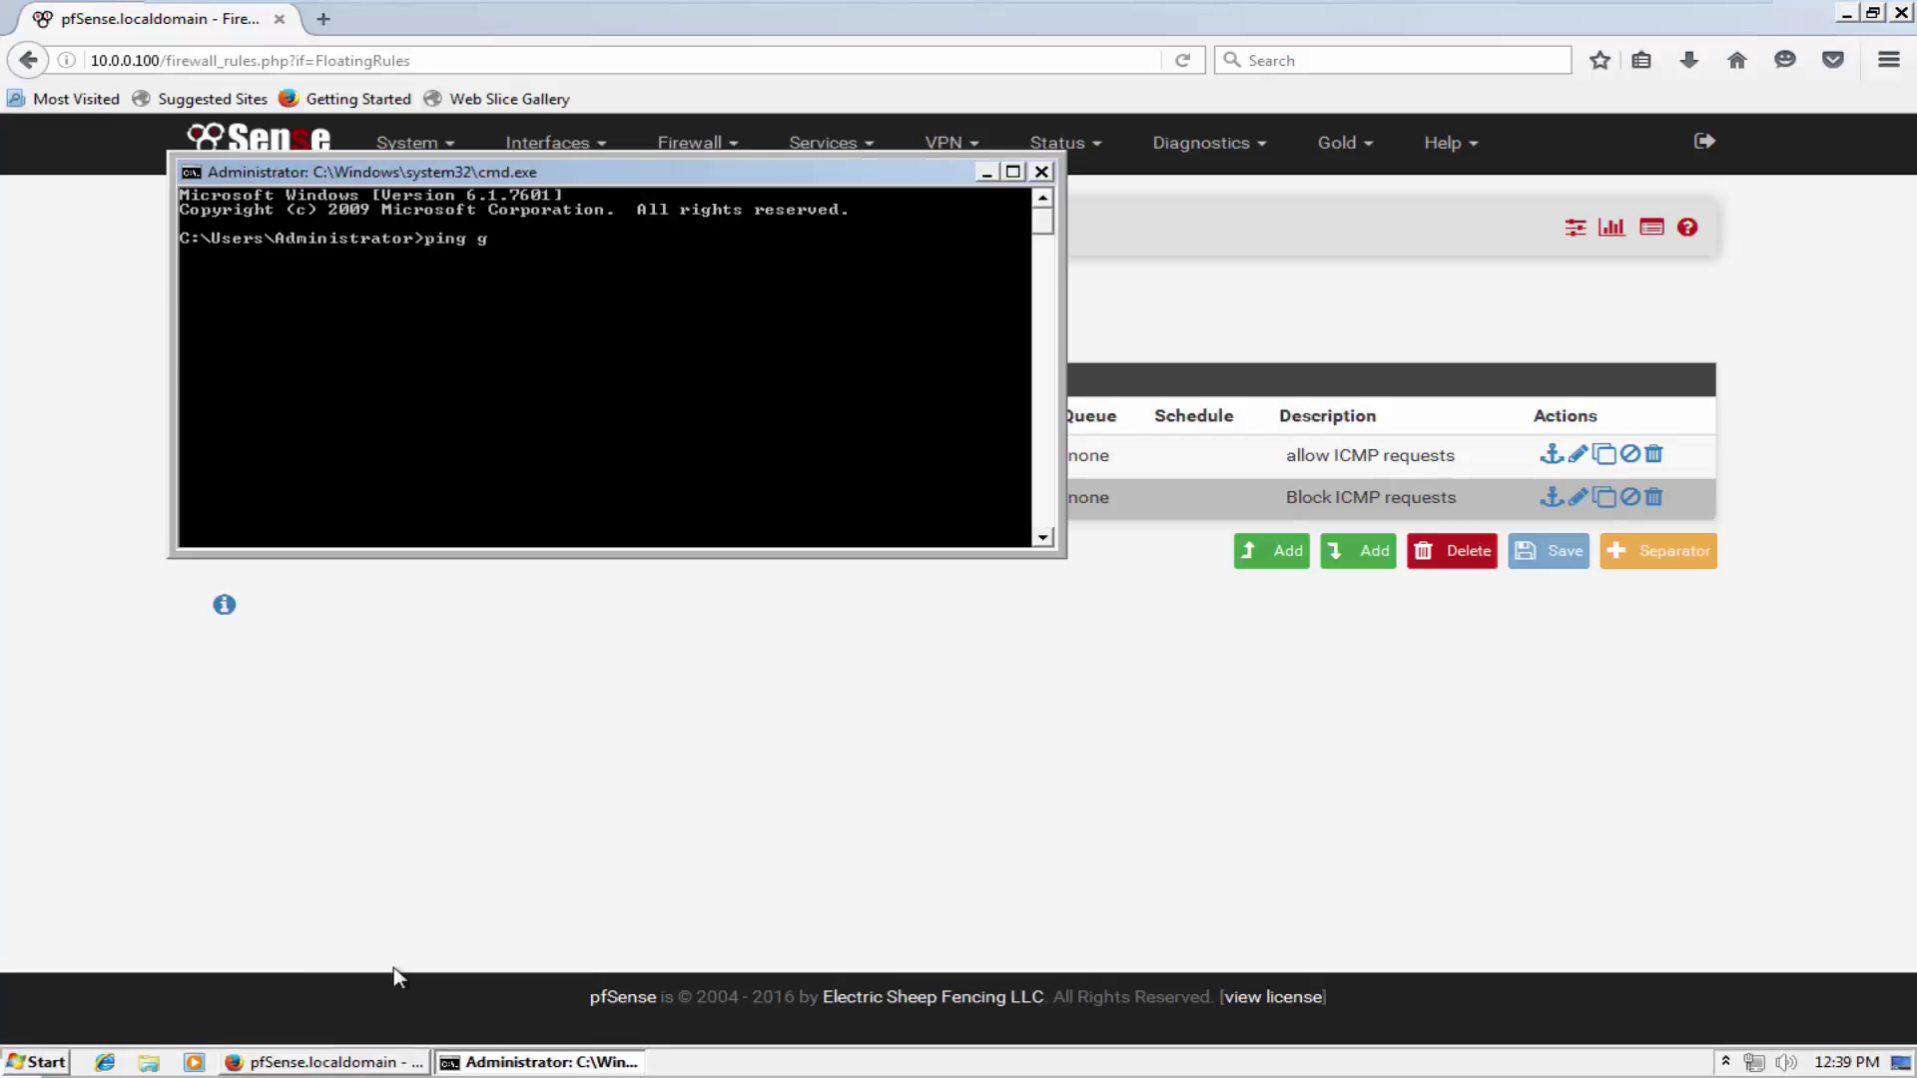
type("ping google.com")
key("Return")
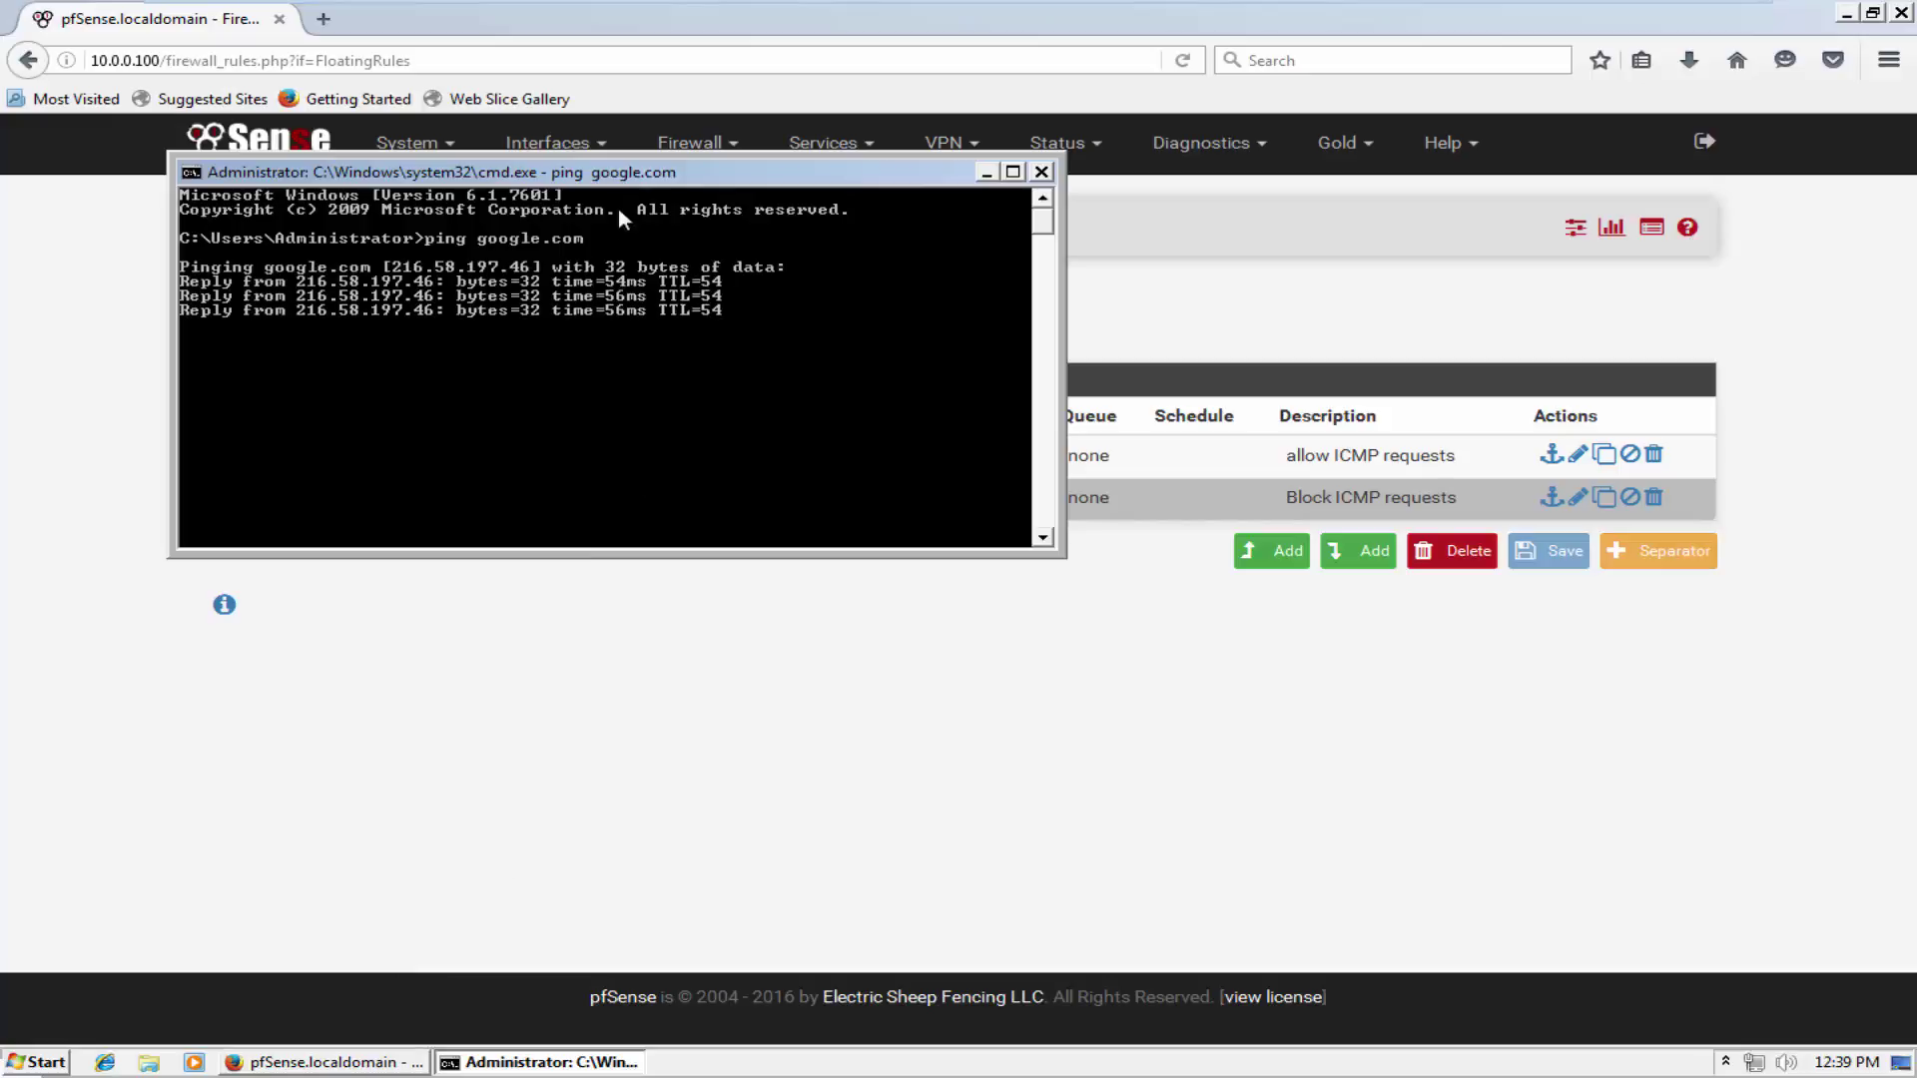
left_click_drag(628, 176, 685, 616)
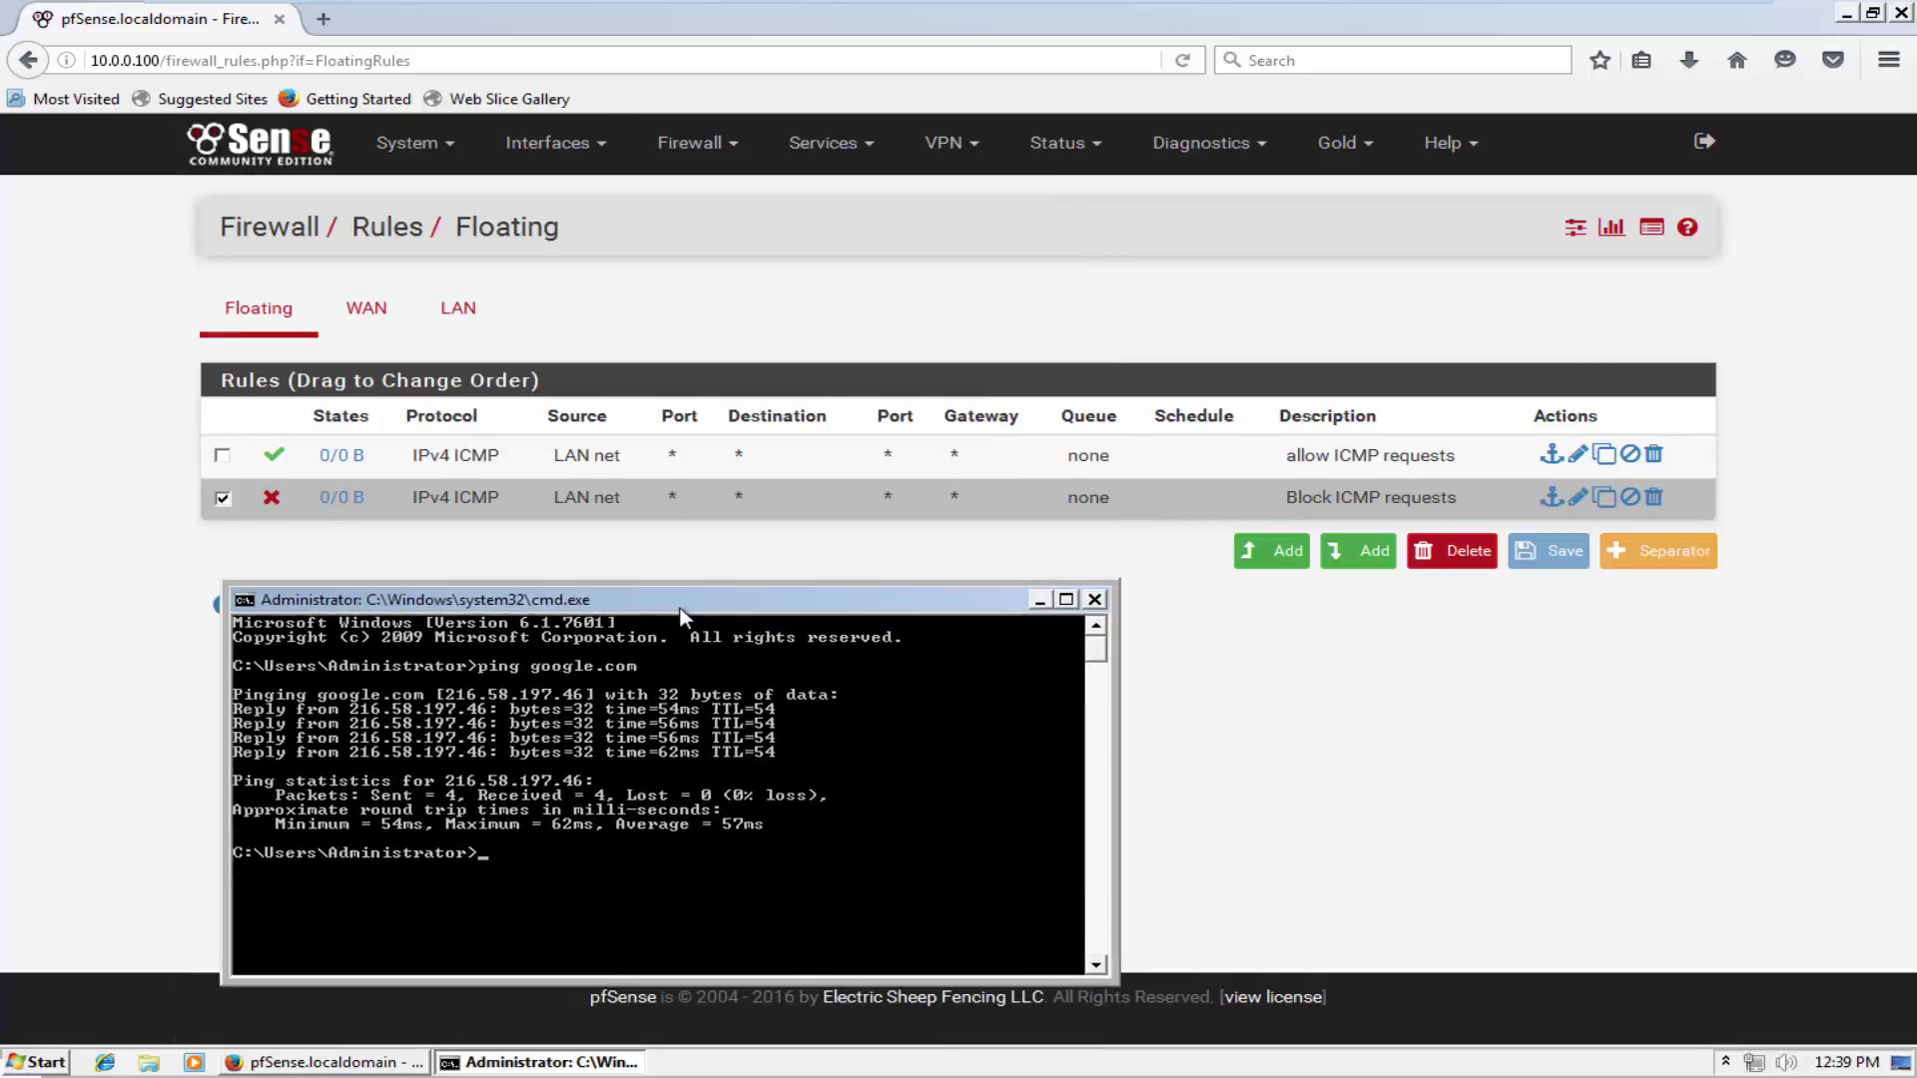
left_click(1095, 600)
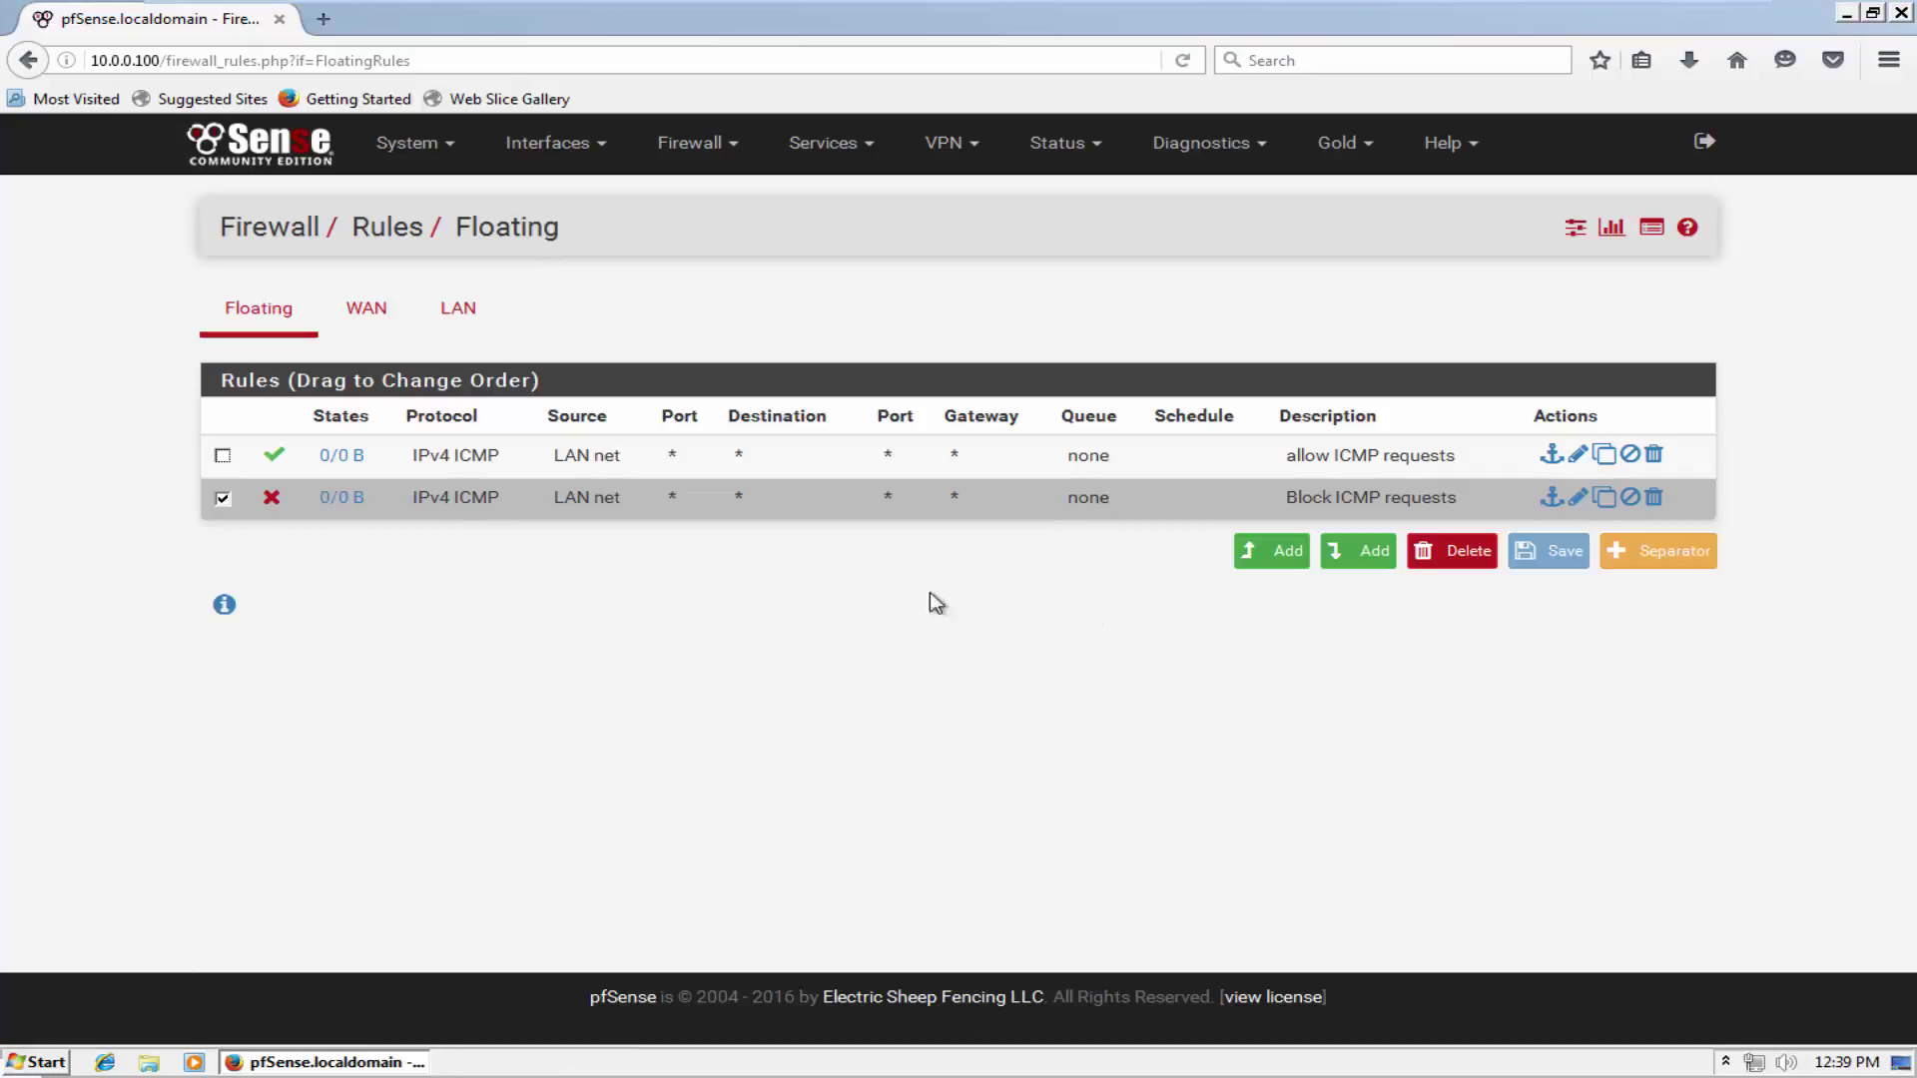
Switch to the PowerPoint network diagram, examine the virtual PC, and return to the Windows 7 virtual machine.
left_click(1649, 13)
left_click(431, 611)
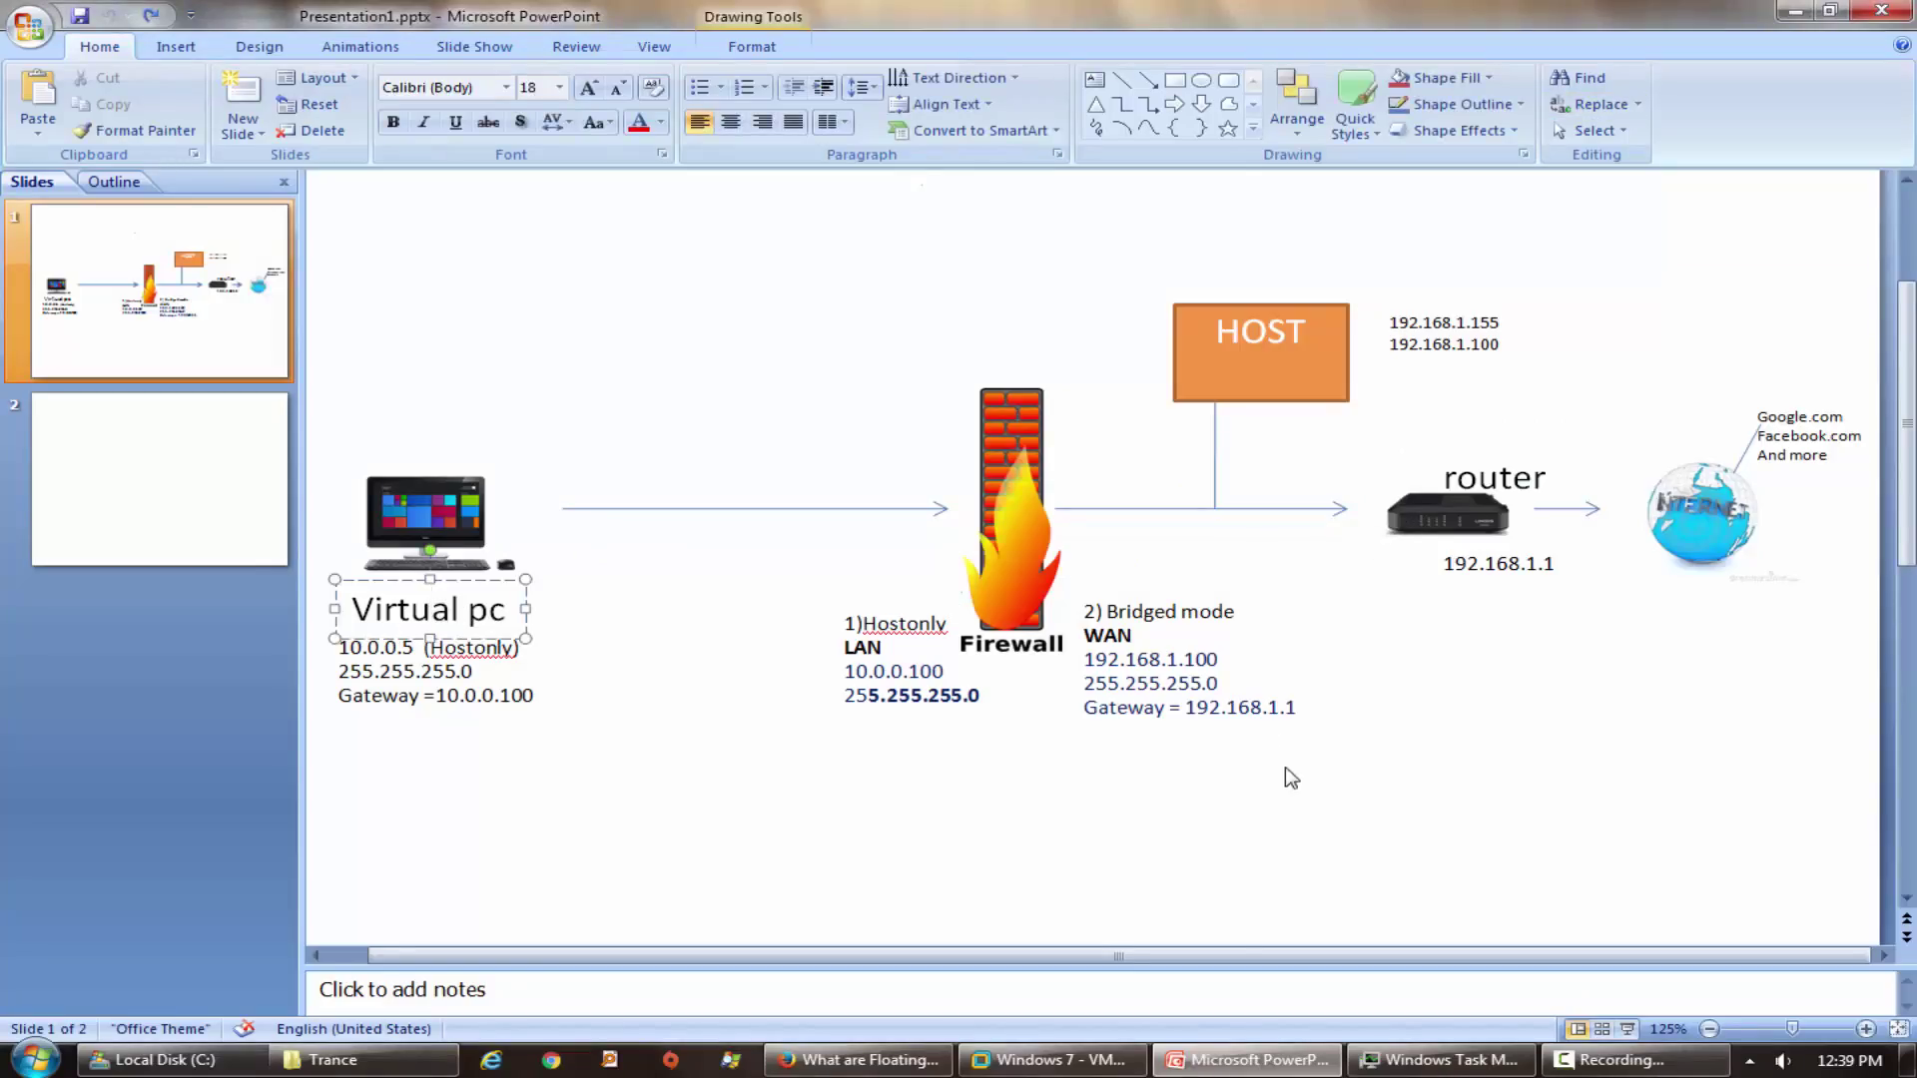
left_click(1092, 1066)
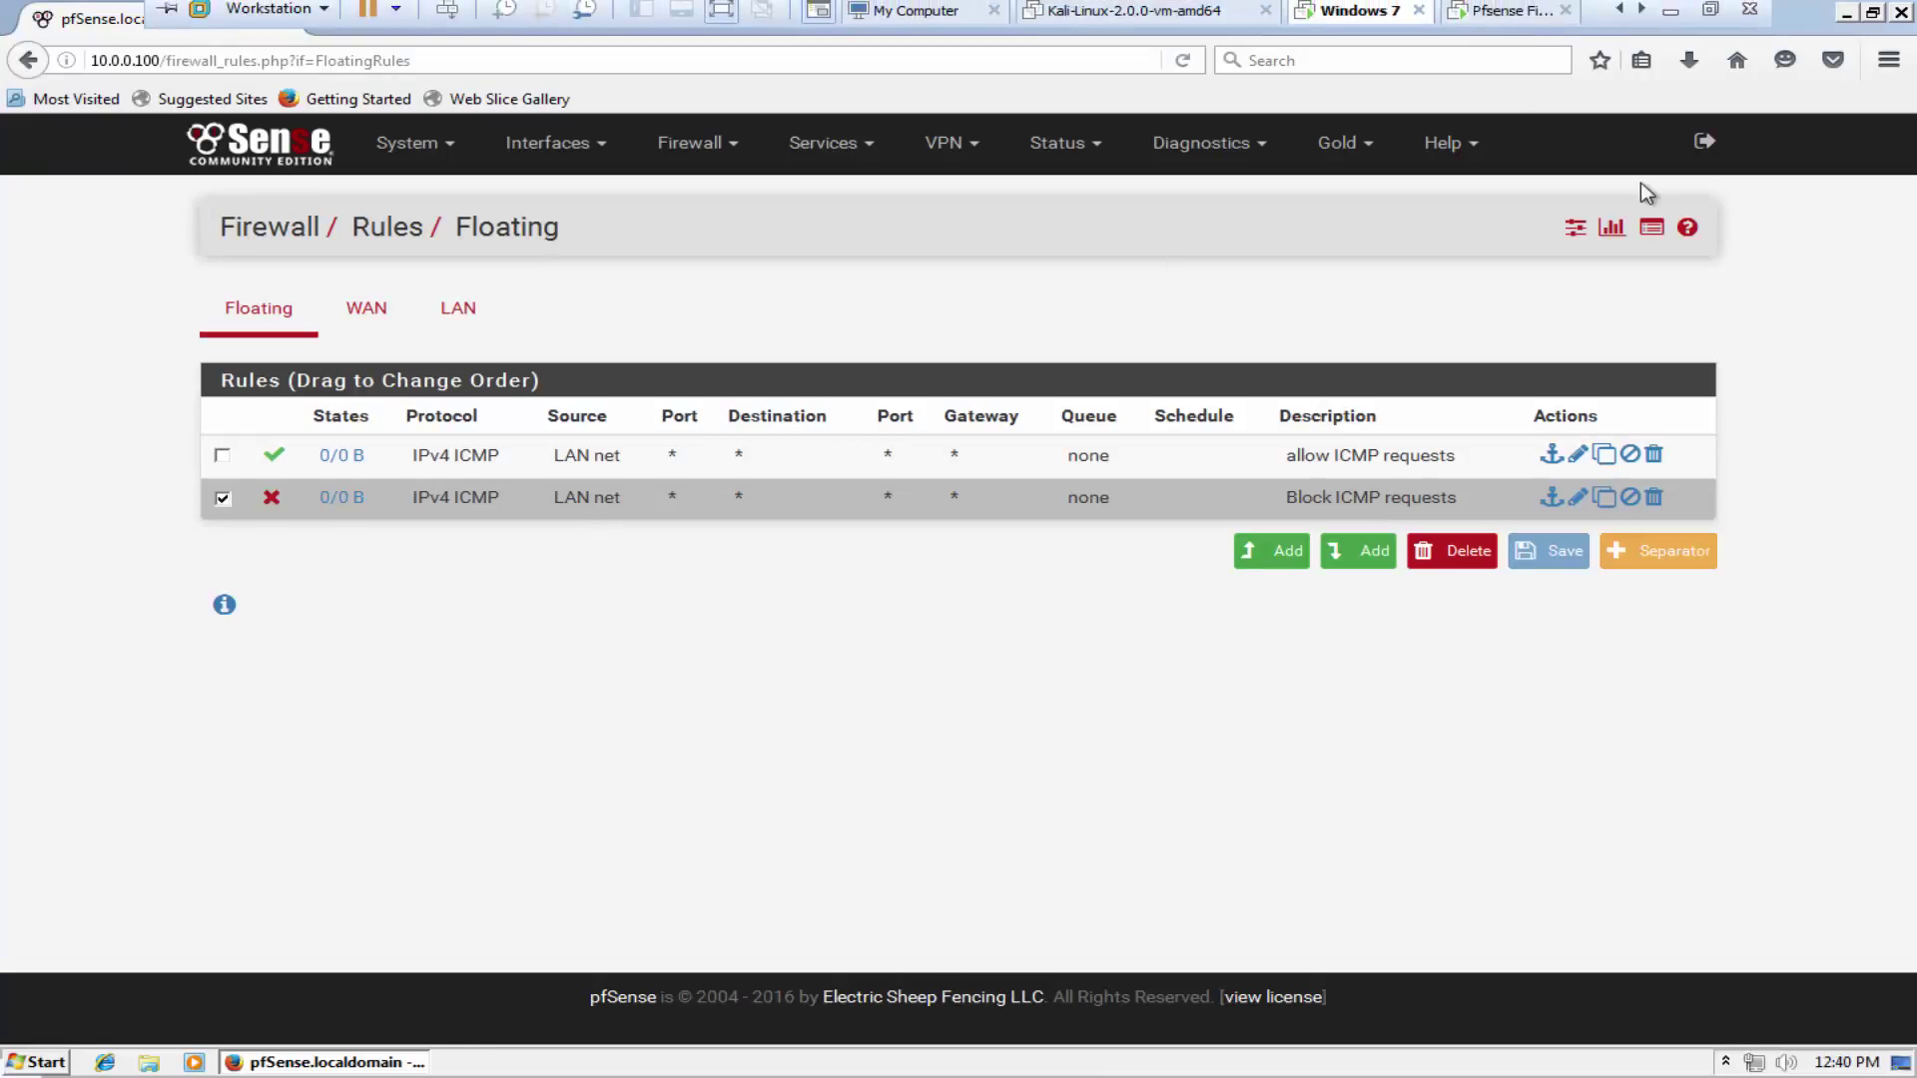
Switch to Firefox on the host and read the default single WAN paragraph of the Automatic NAT Rules Generation page.
left_click(1668, 13)
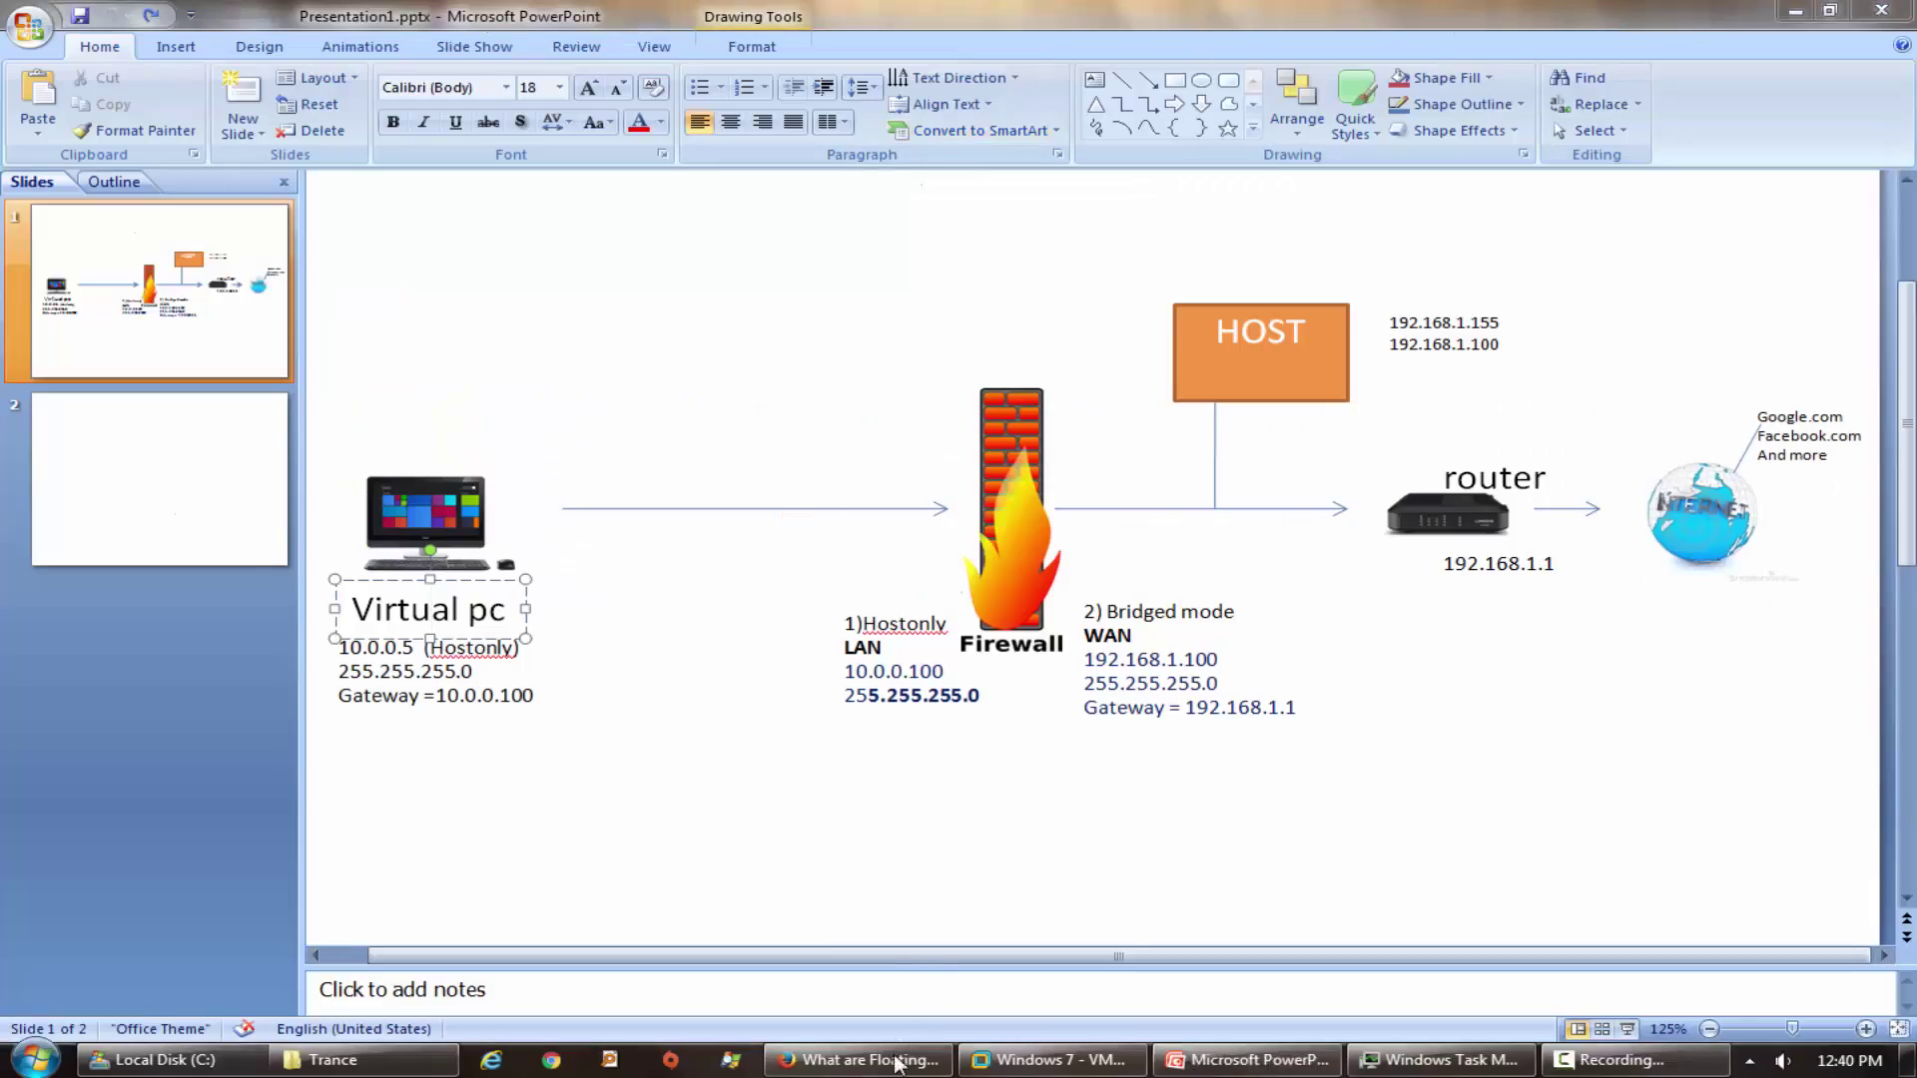
left_click(859, 1059)
left_click(440, 53)
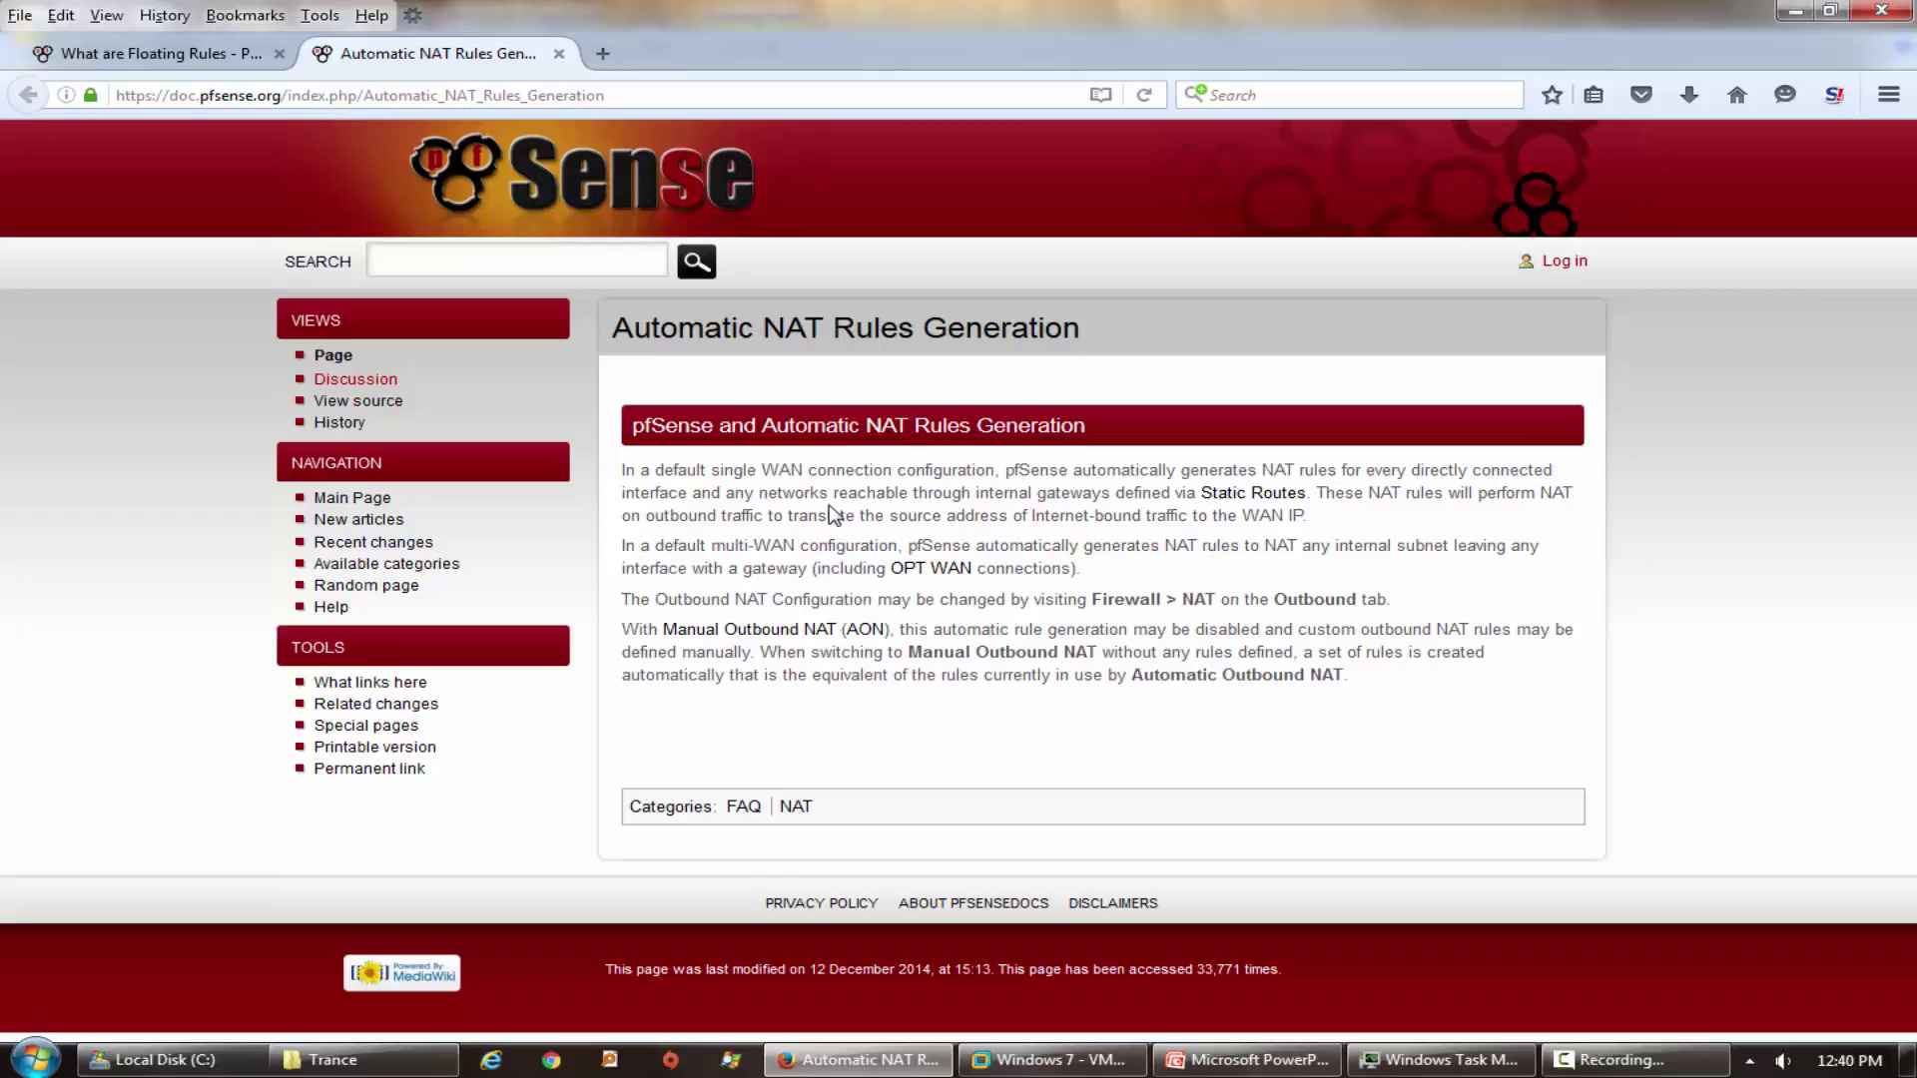
left_click_drag(777, 492, 883, 474)
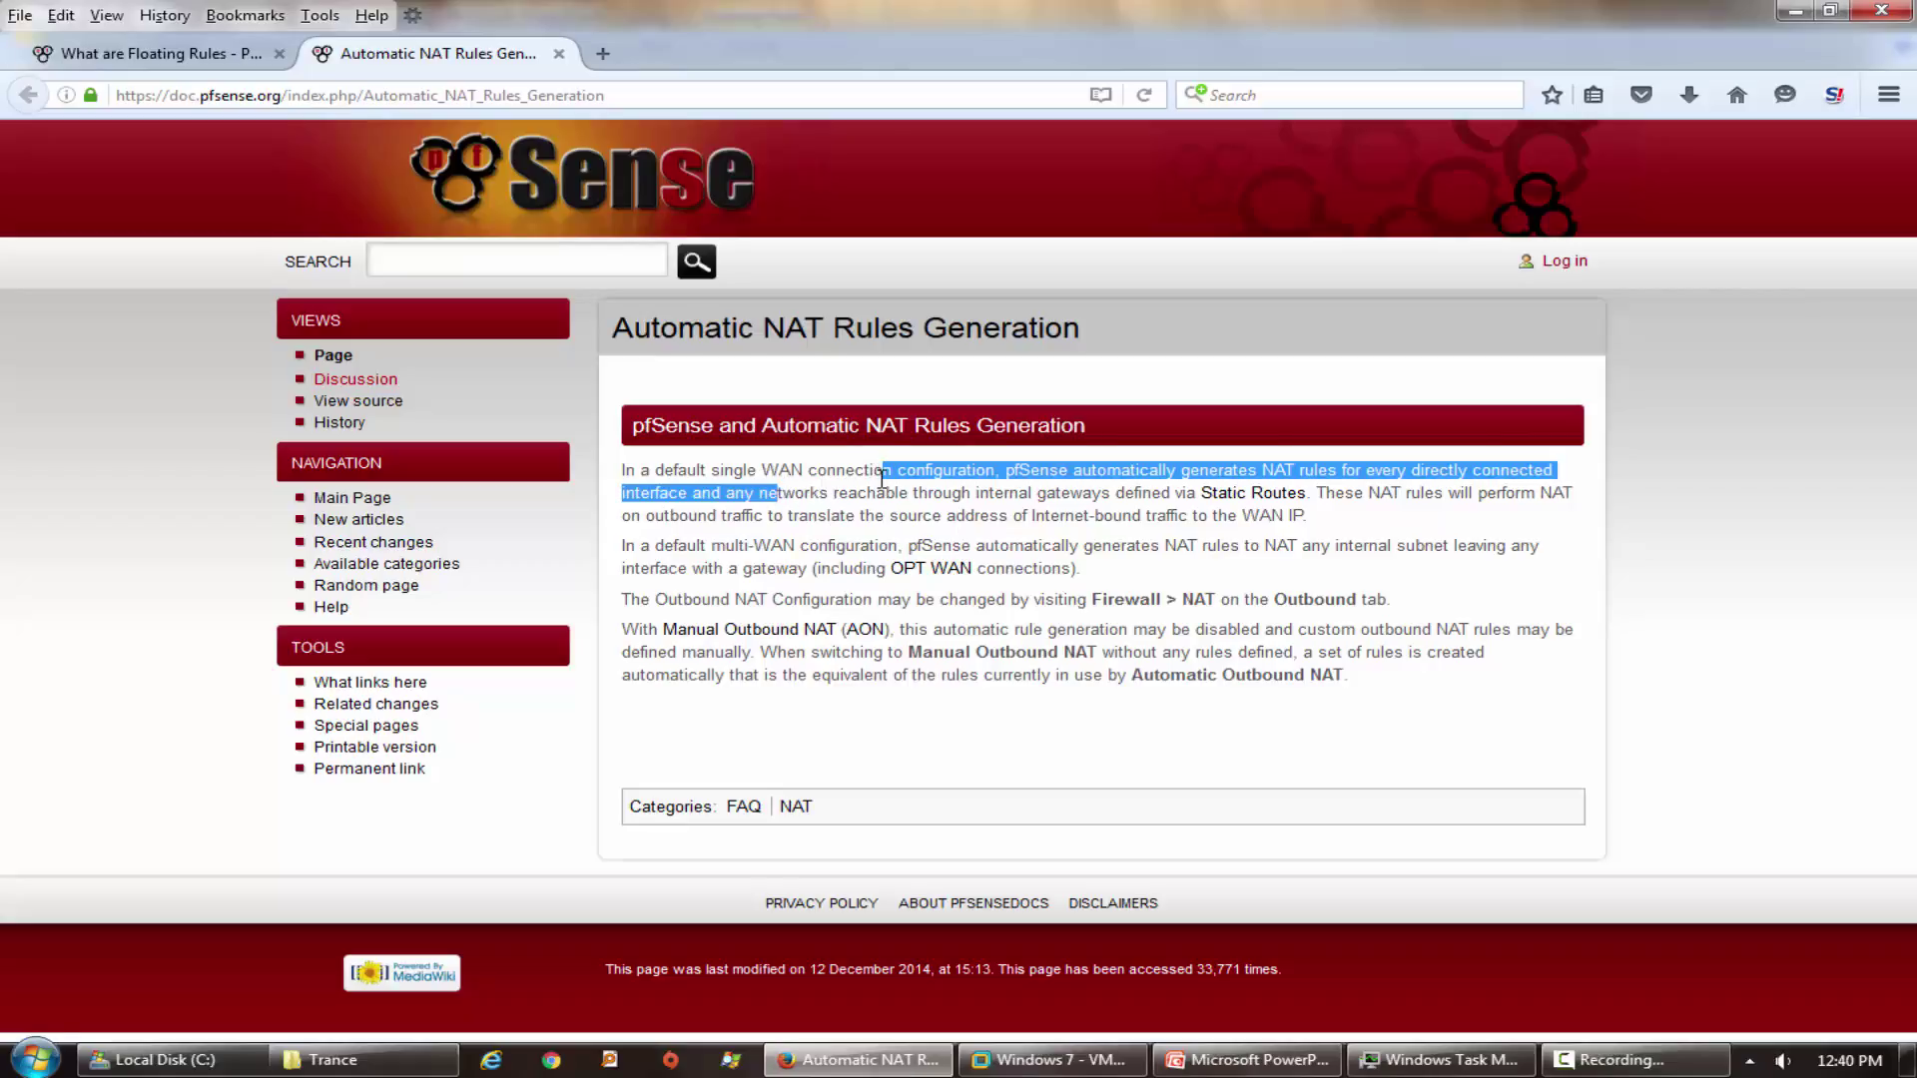
left_click(882, 480)
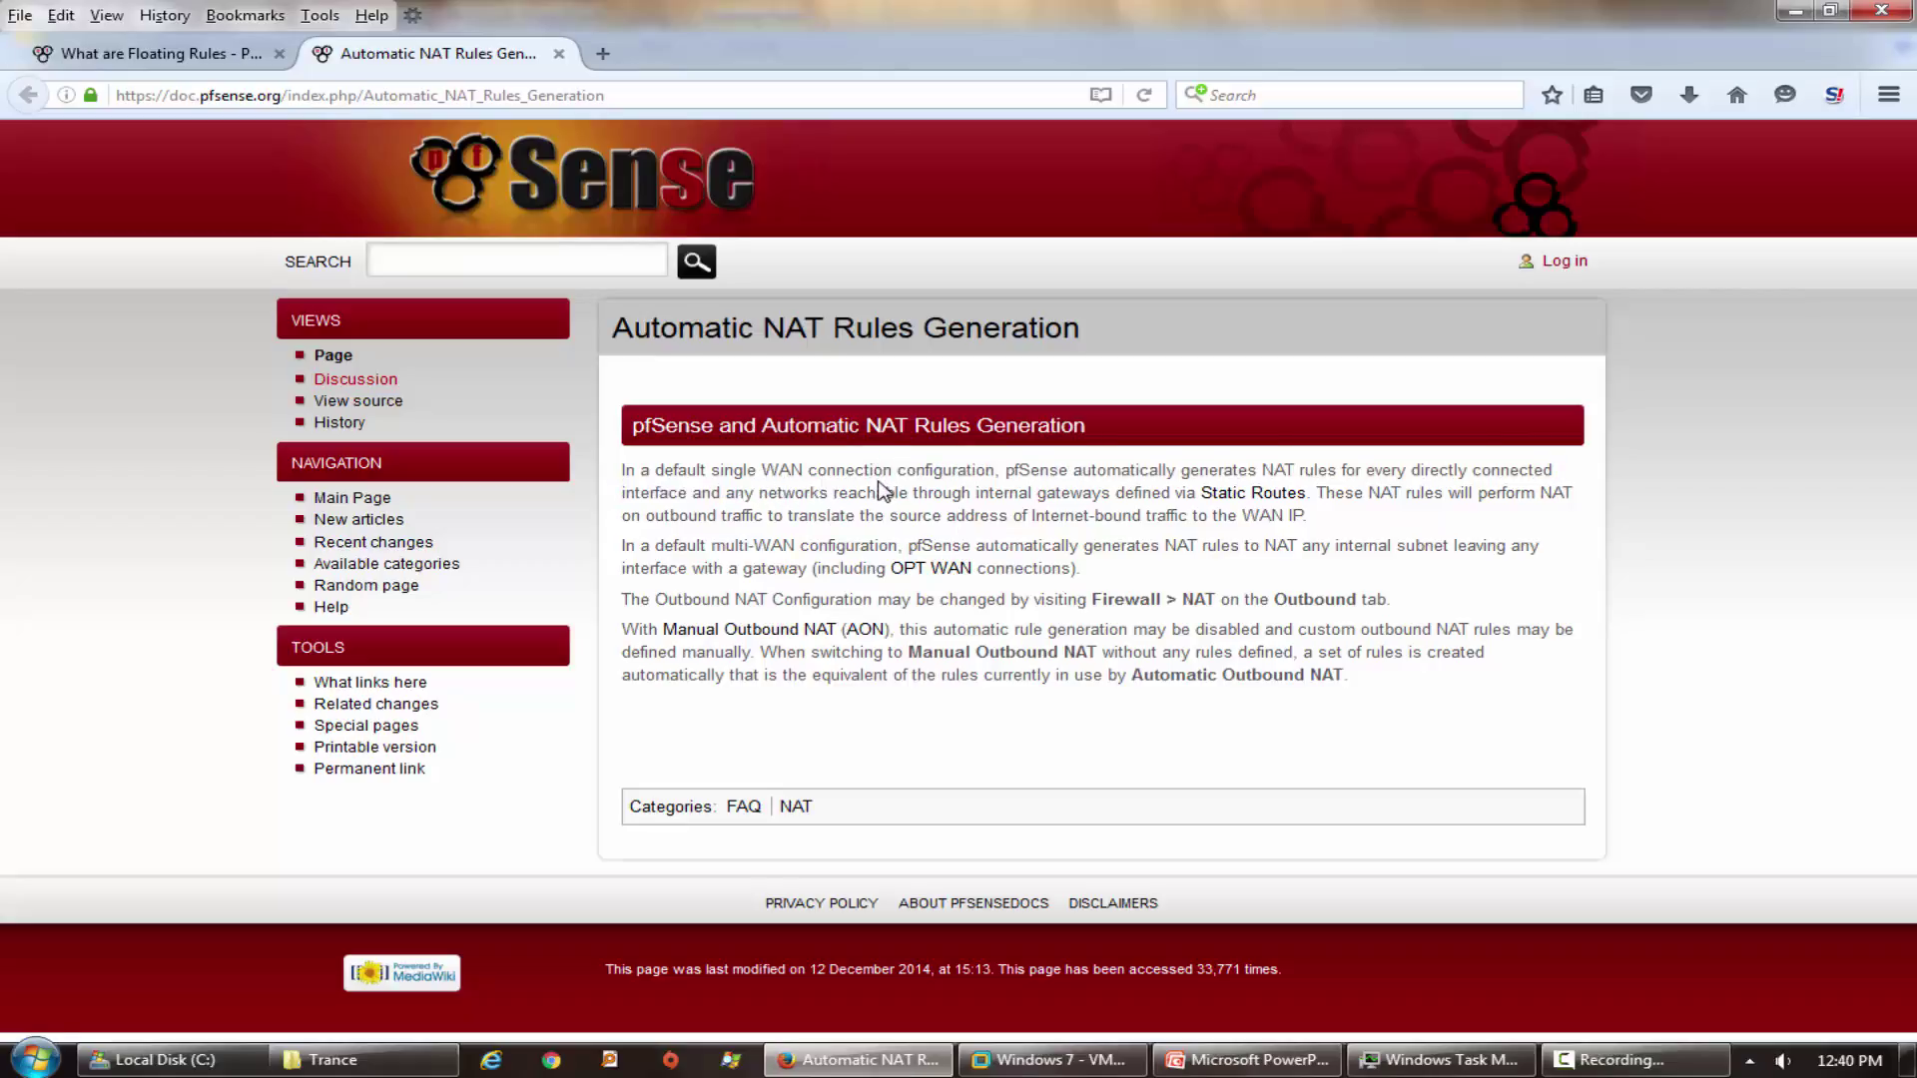
left_click_drag(734, 473, 919, 476)
left_click(916, 479)
Switch back to the PowerPoint network diagram and examine the virtual PC's host-only address and the firewall's WAN address.
left_click(1053, 1060)
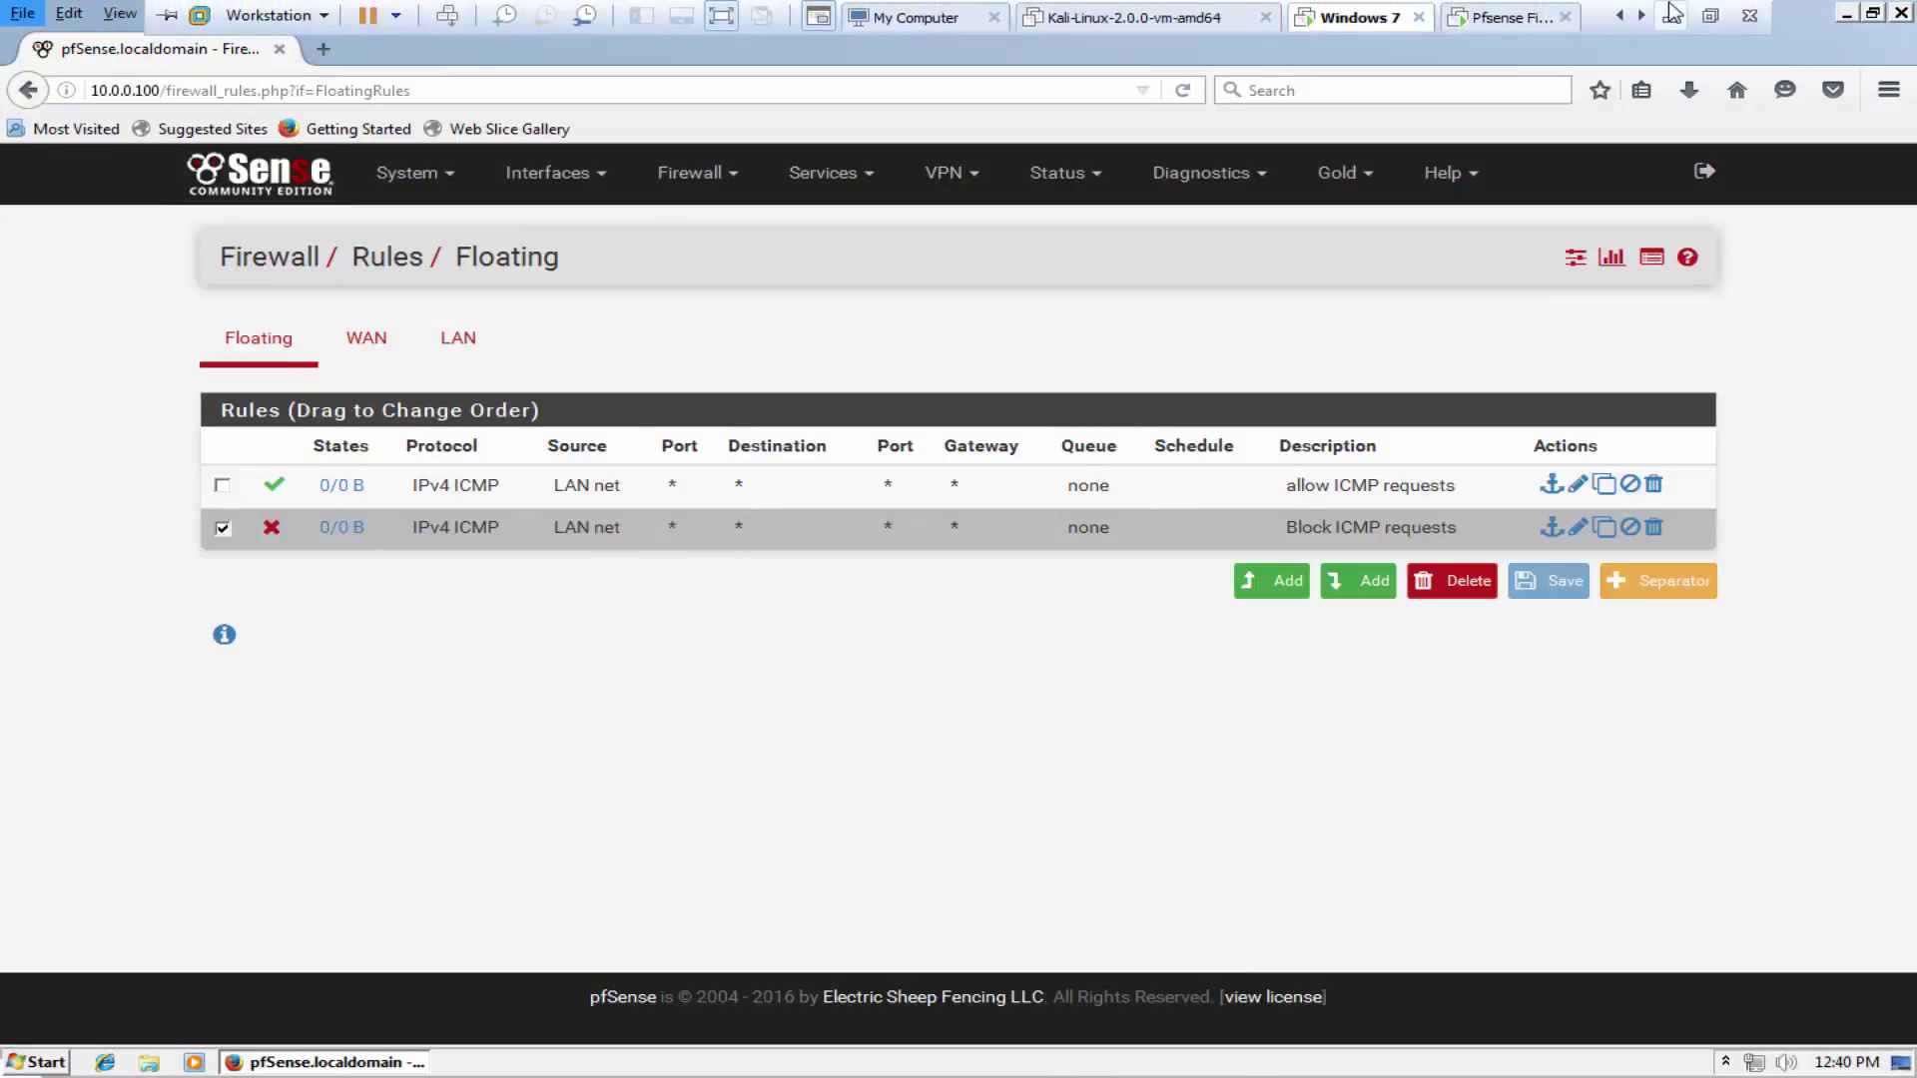
left_click(1711, 15)
left_click(1274, 1067)
left_click(676, 805)
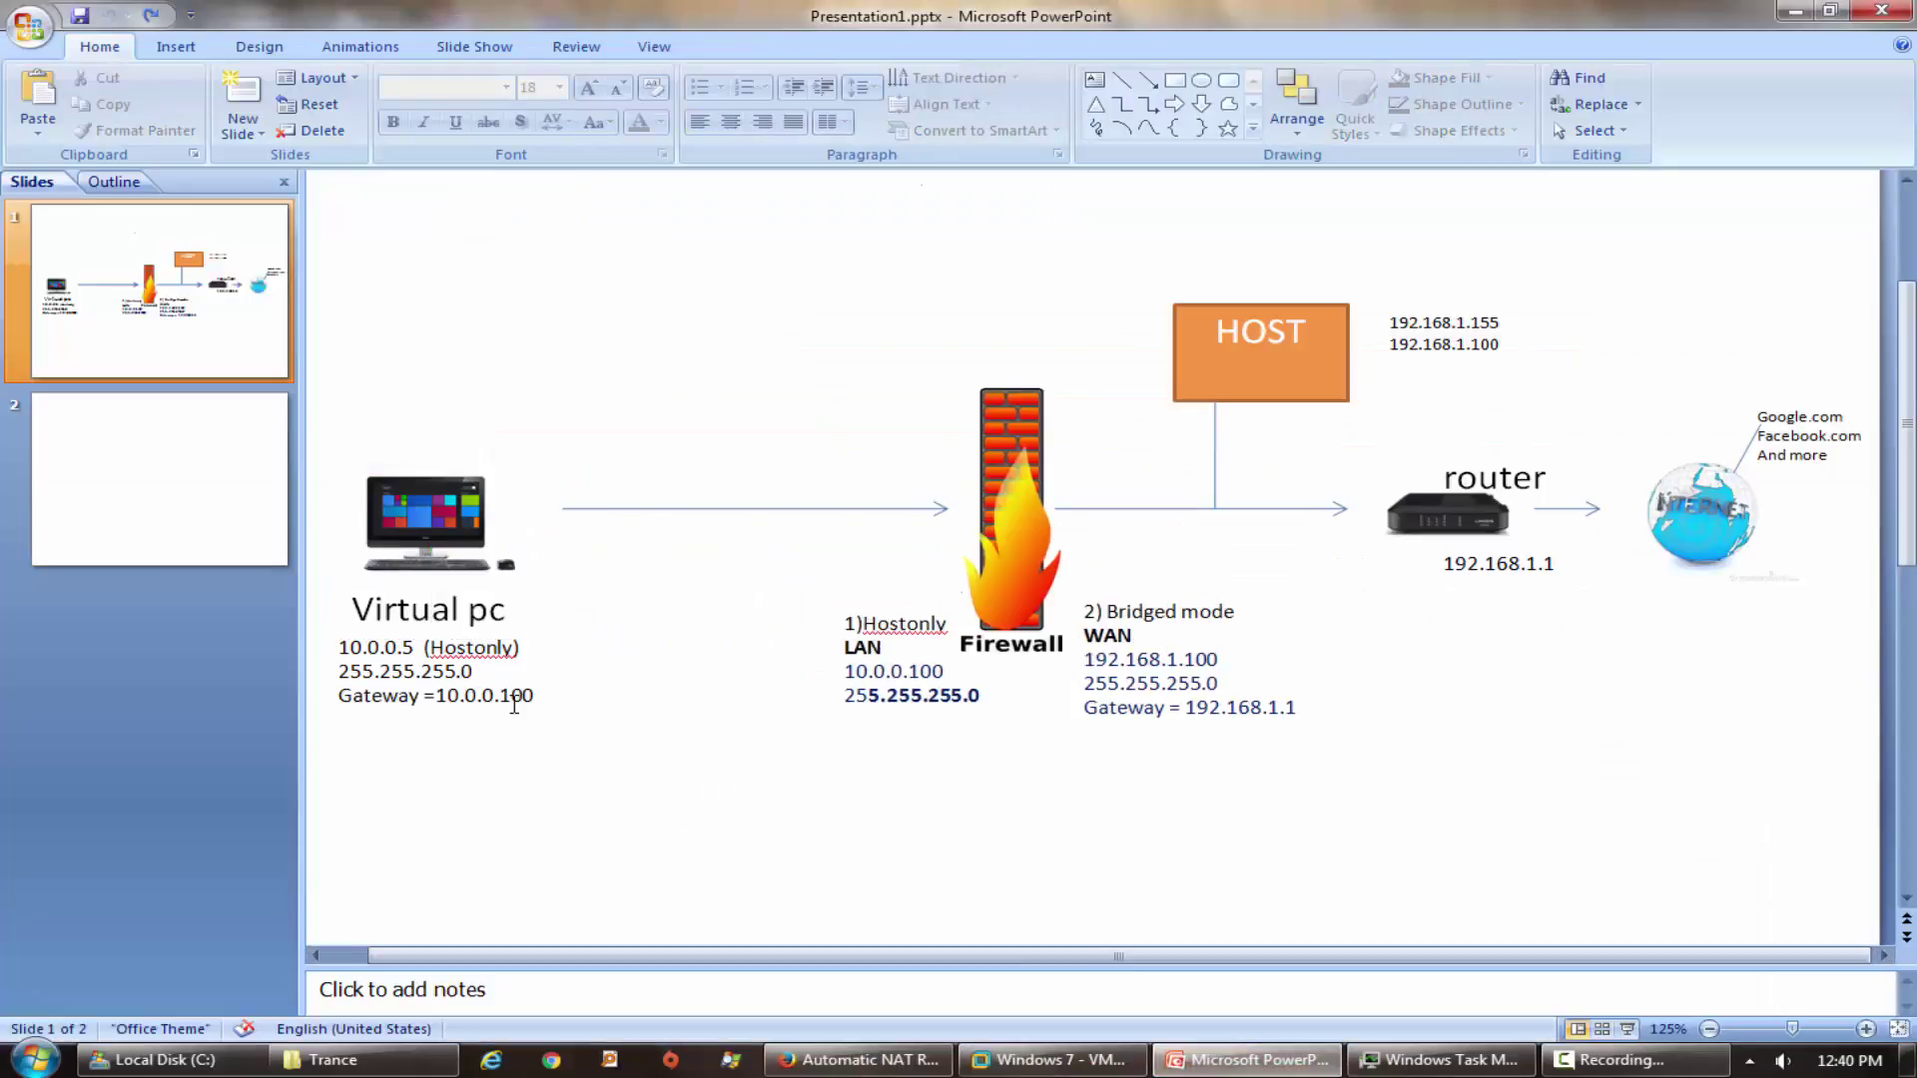
mouse_move(535, 697)
left_mouse_down()
mouse_move(449, 701)
mouse_move(339, 627)
mouse_move(407, 659)
mouse_move(385, 659)
left_mouse_up()
left_click(376, 649)
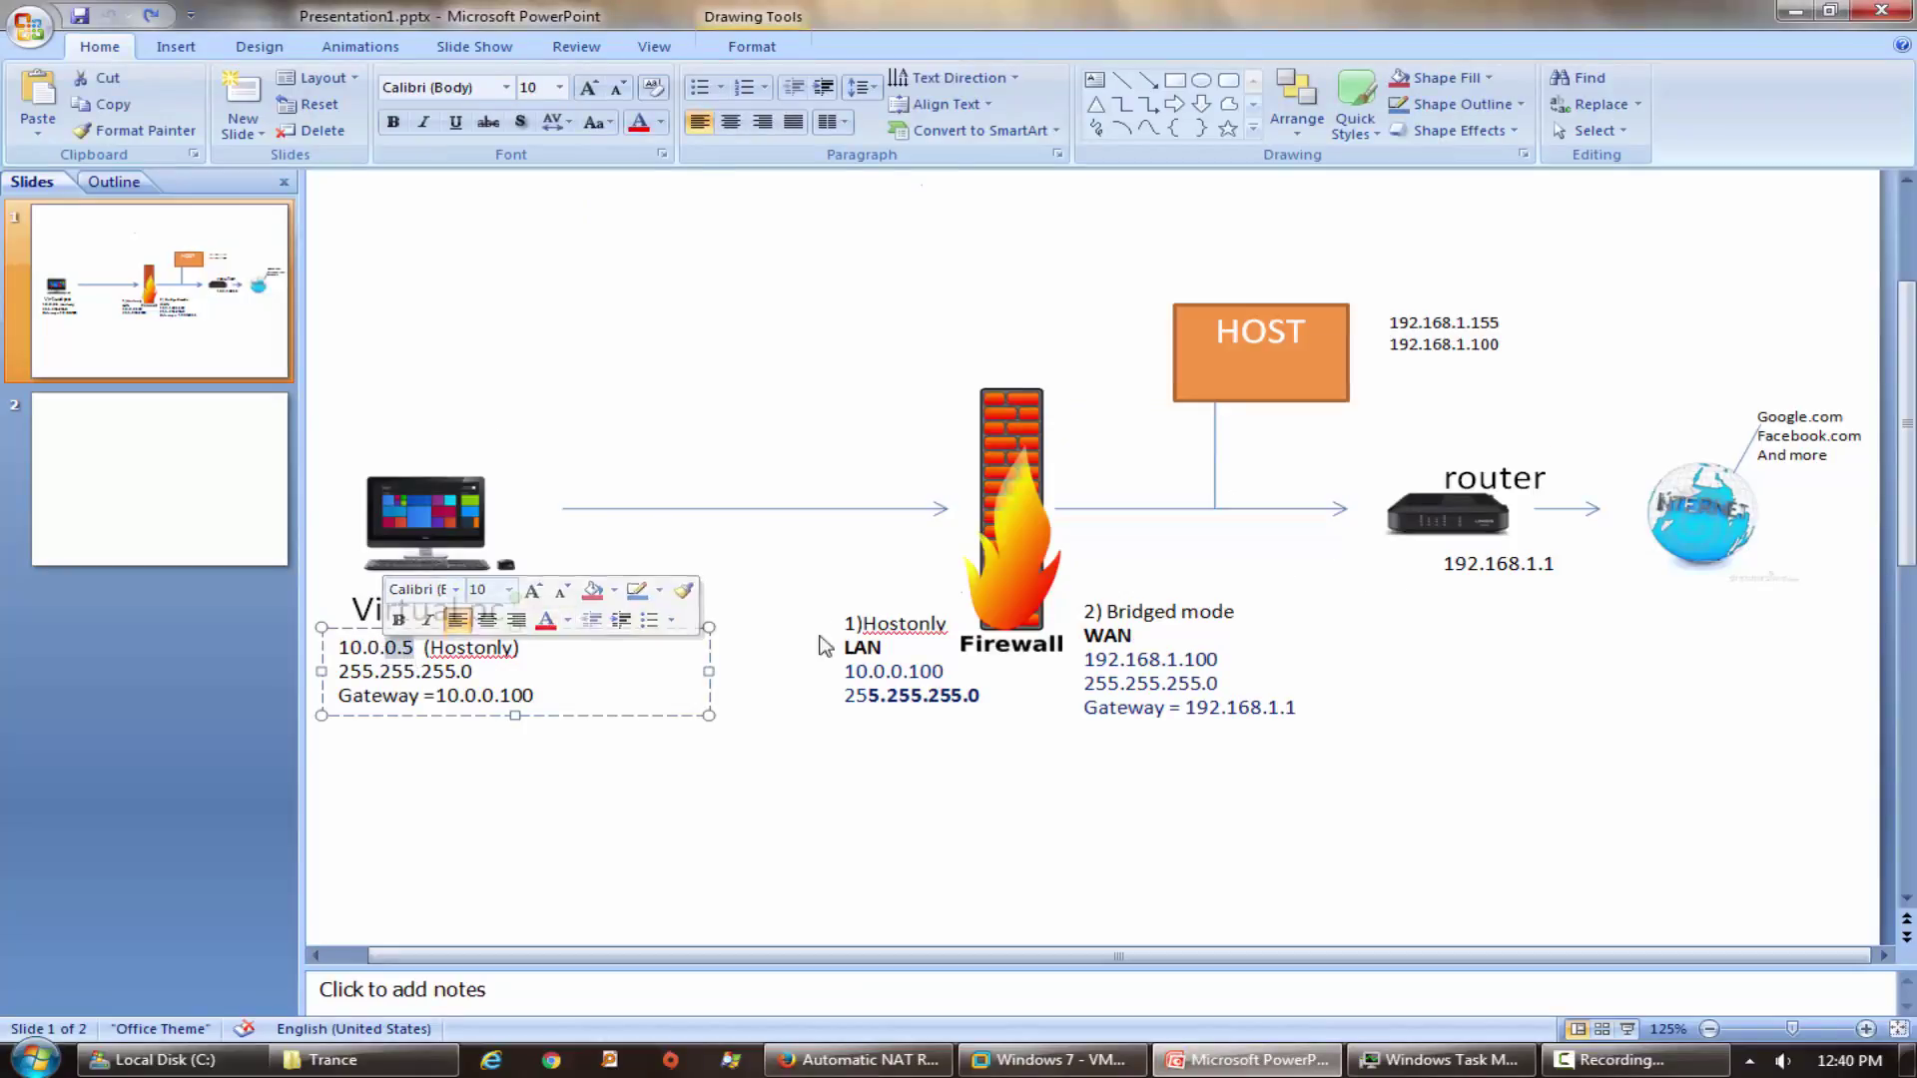
left_click(1002, 624)
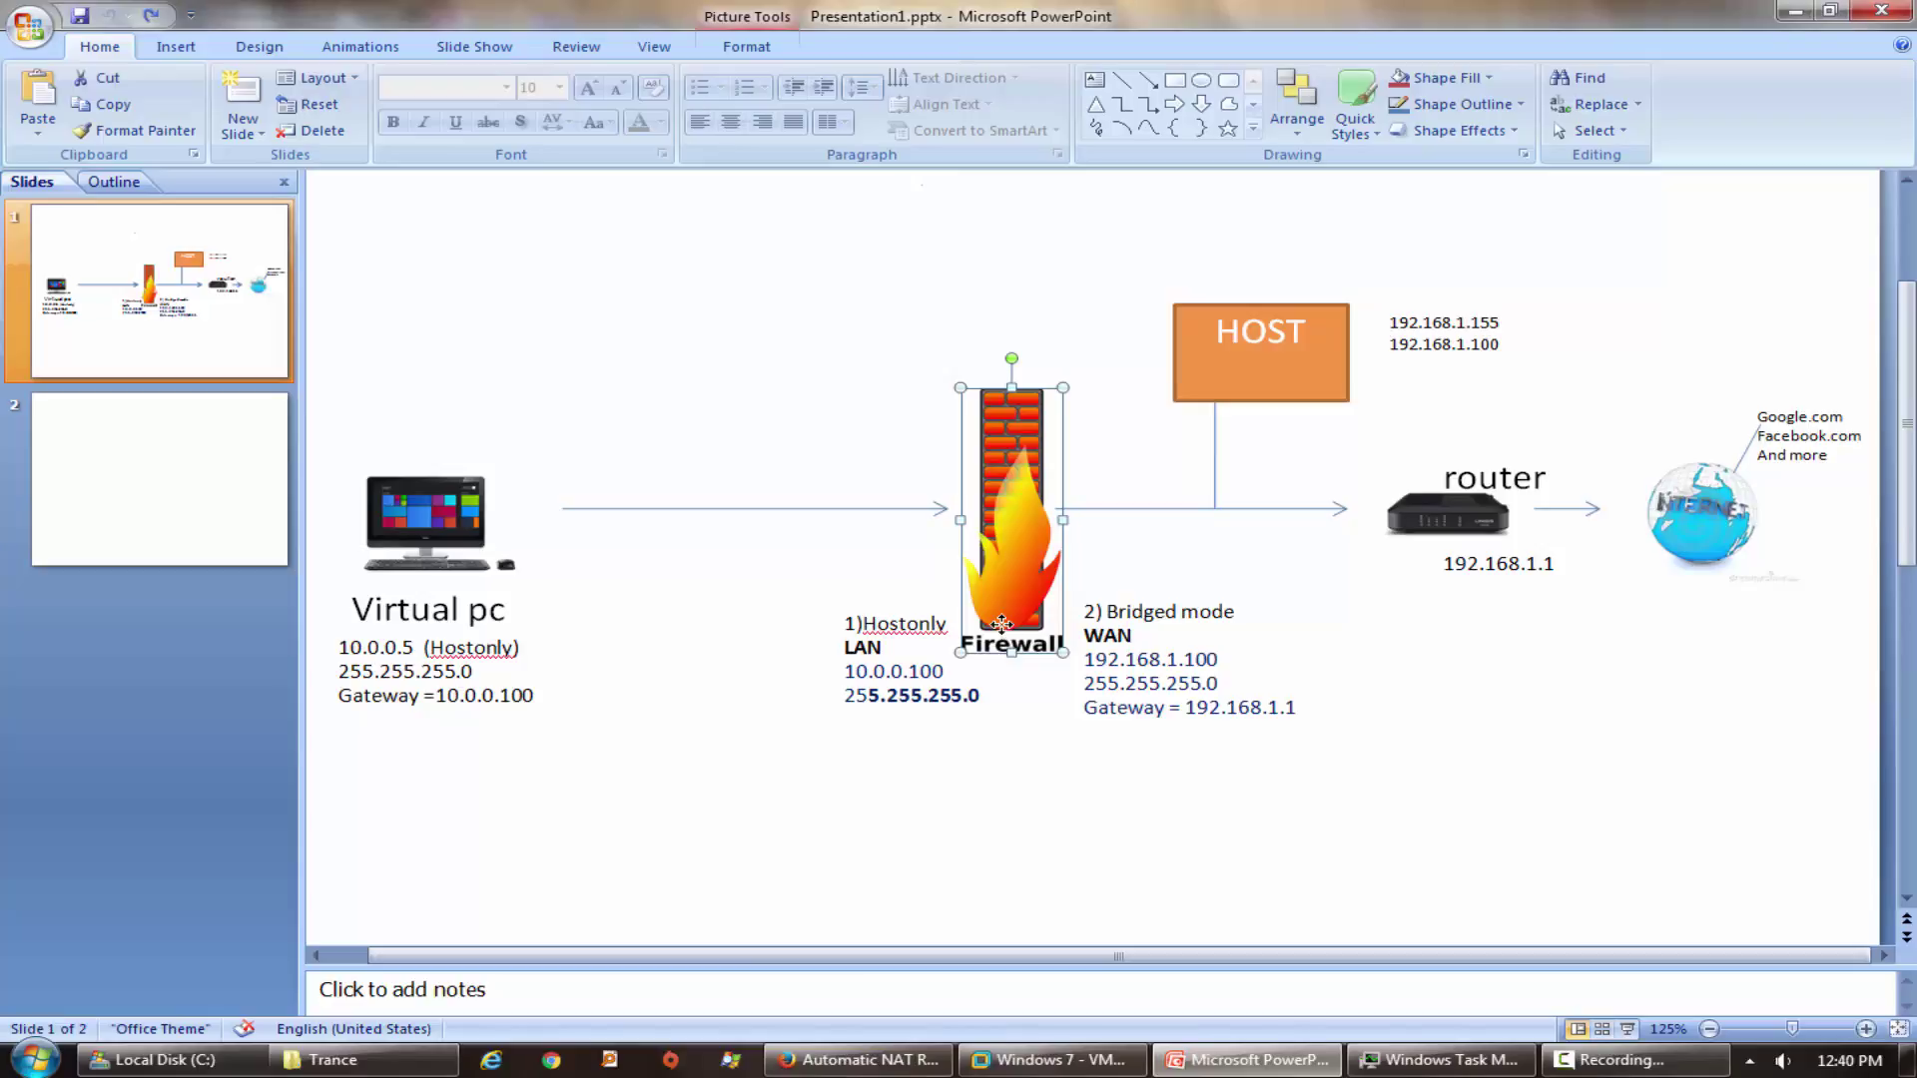
left_click_drag(523, 649, 342, 654)
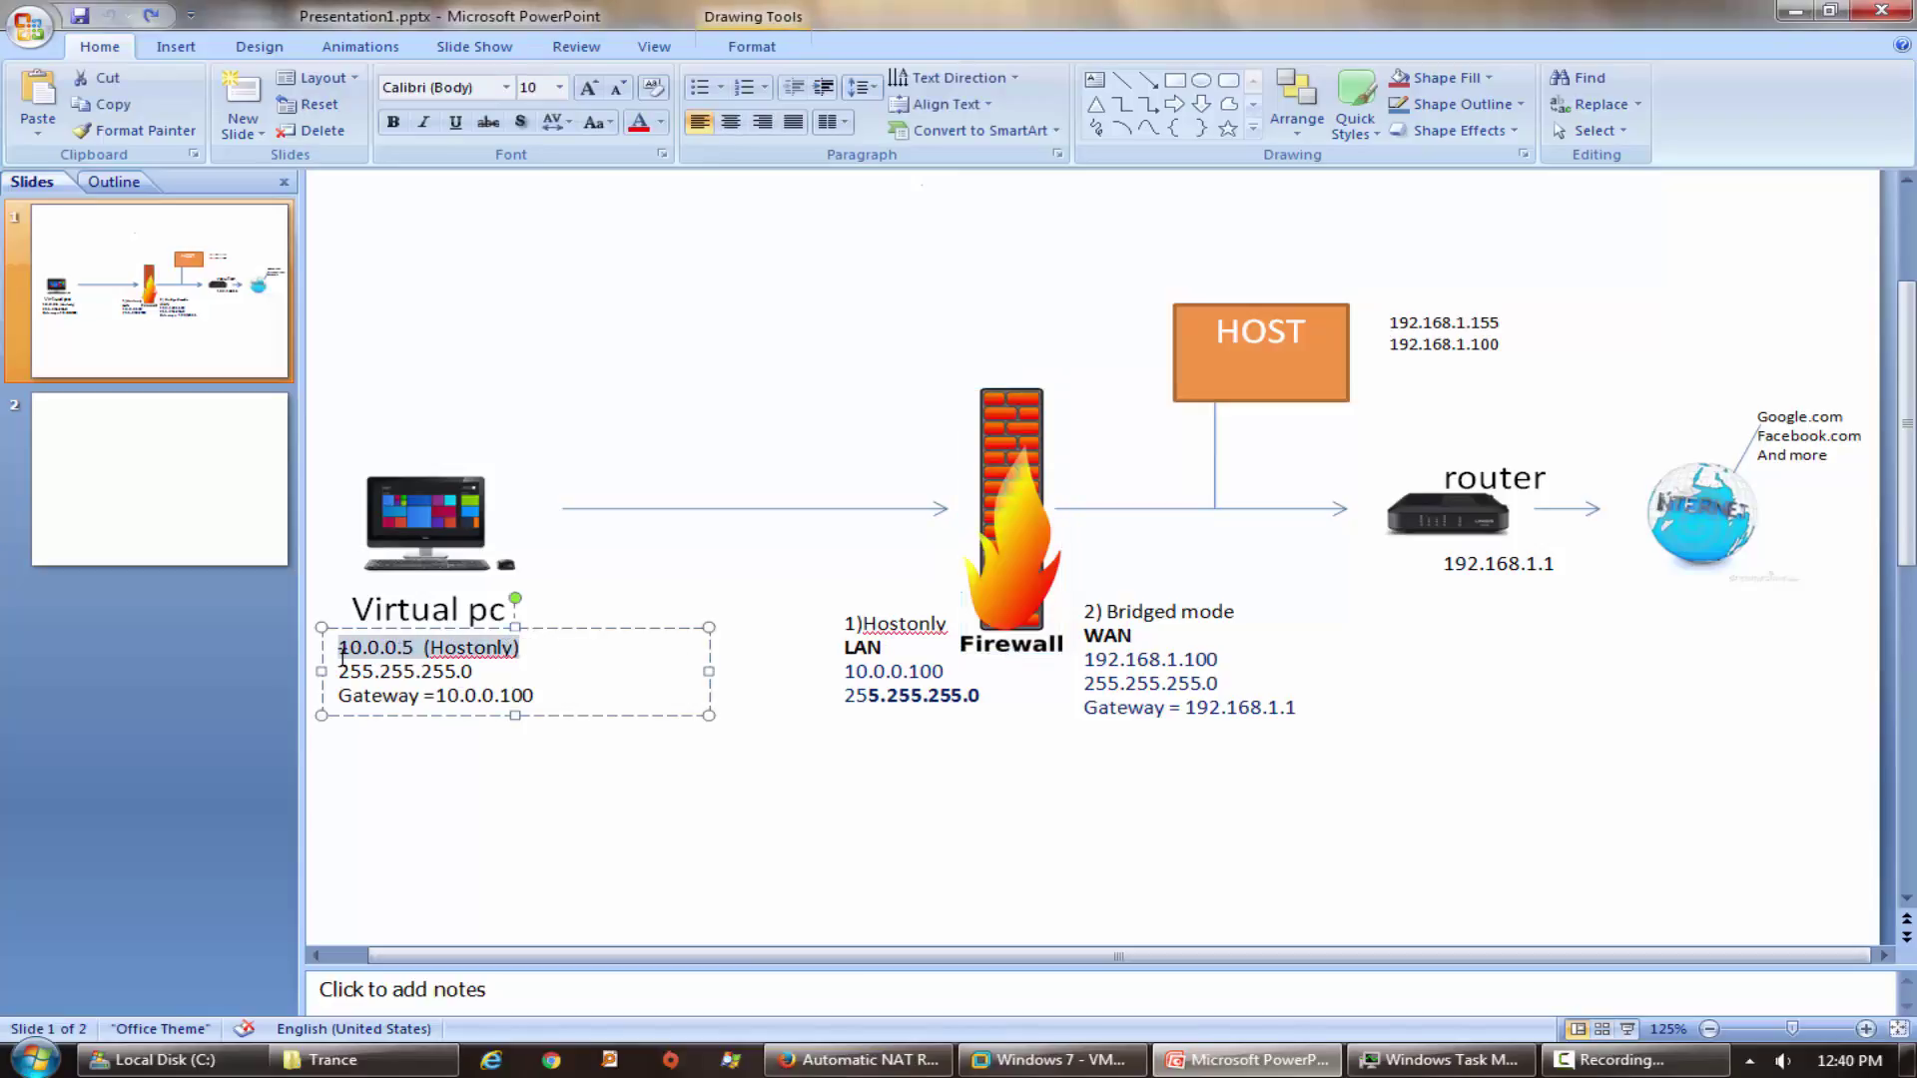
left_click(851, 754)
left_click_drag(1220, 659, 1092, 661)
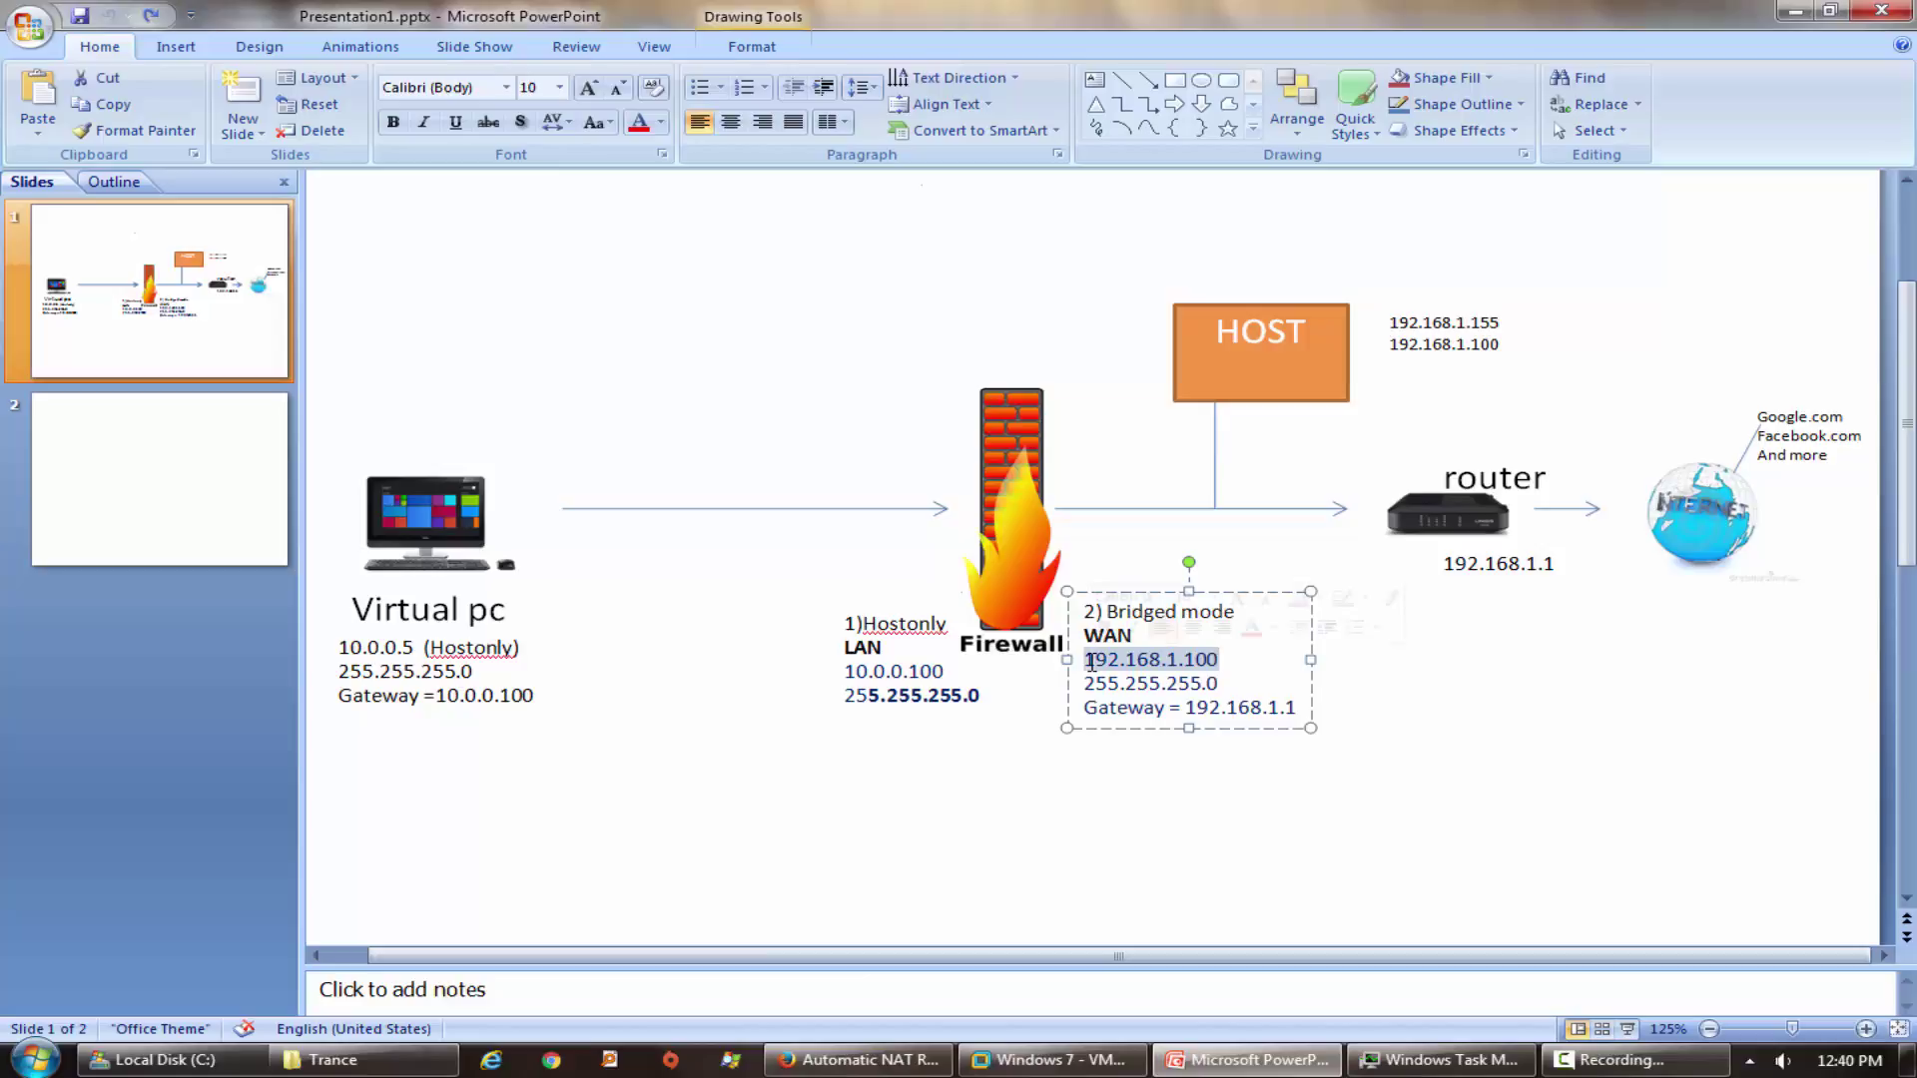
Examine the internet icon, the firewall's WAN address details and the virtual PC's host-only address in the network diagram.
left_click(1604, 579)
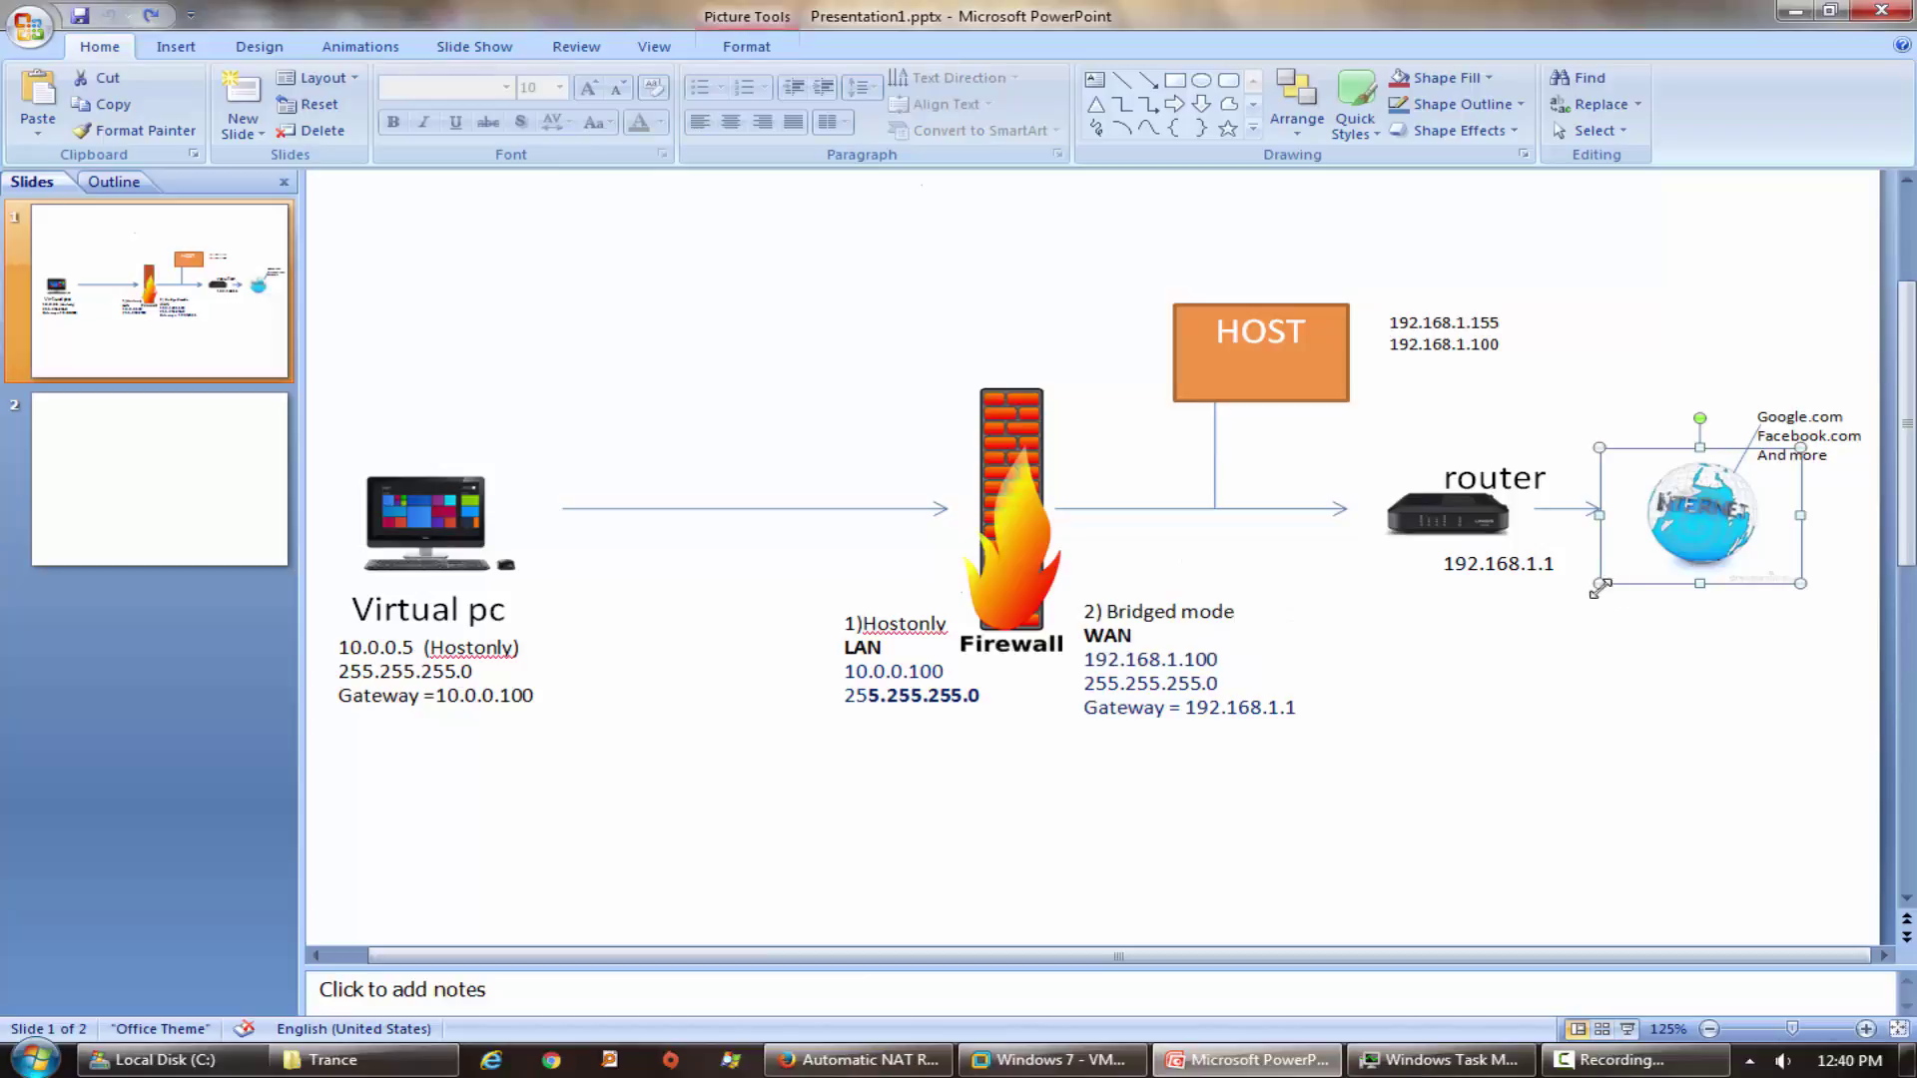
left_click_drag(1303, 707, 1086, 617)
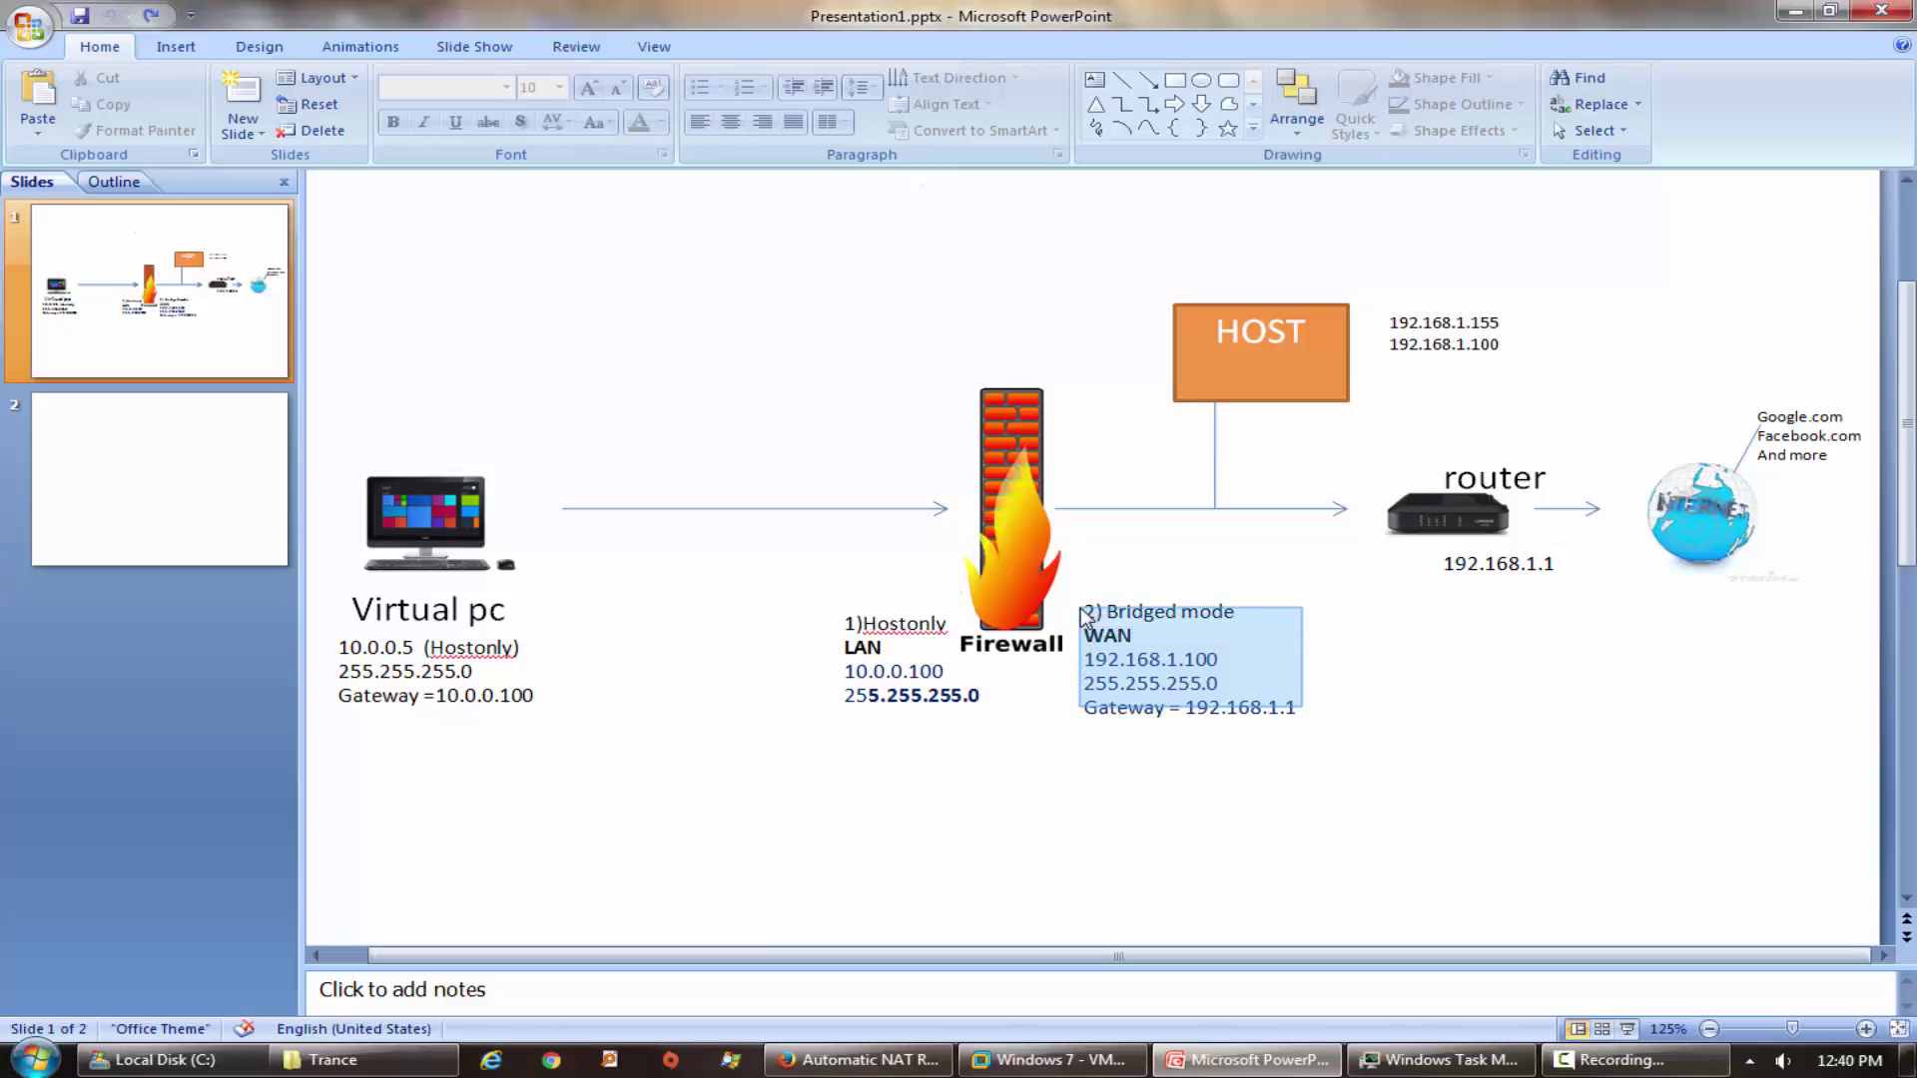
left_click(575, 659)
left_click_drag(425, 649, 341, 651)
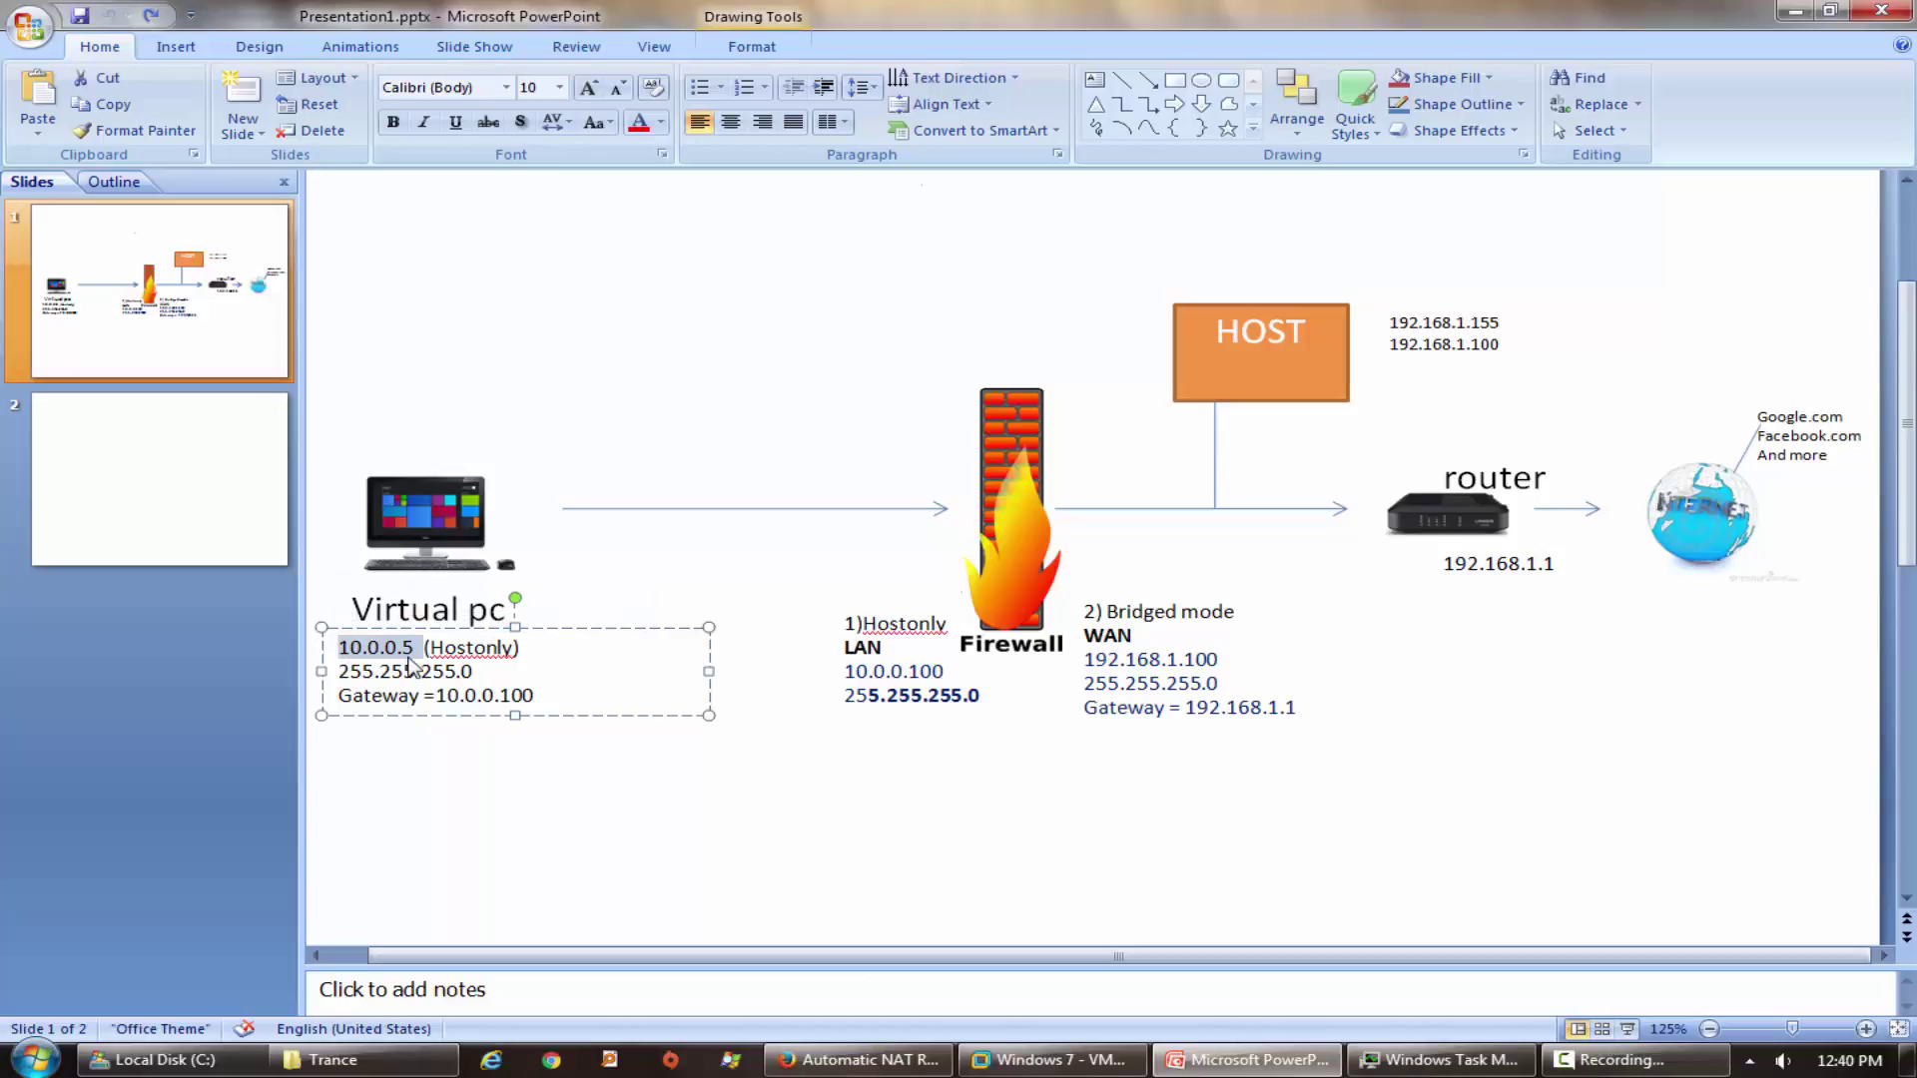
left_click_drag(1221, 659, 1101, 656)
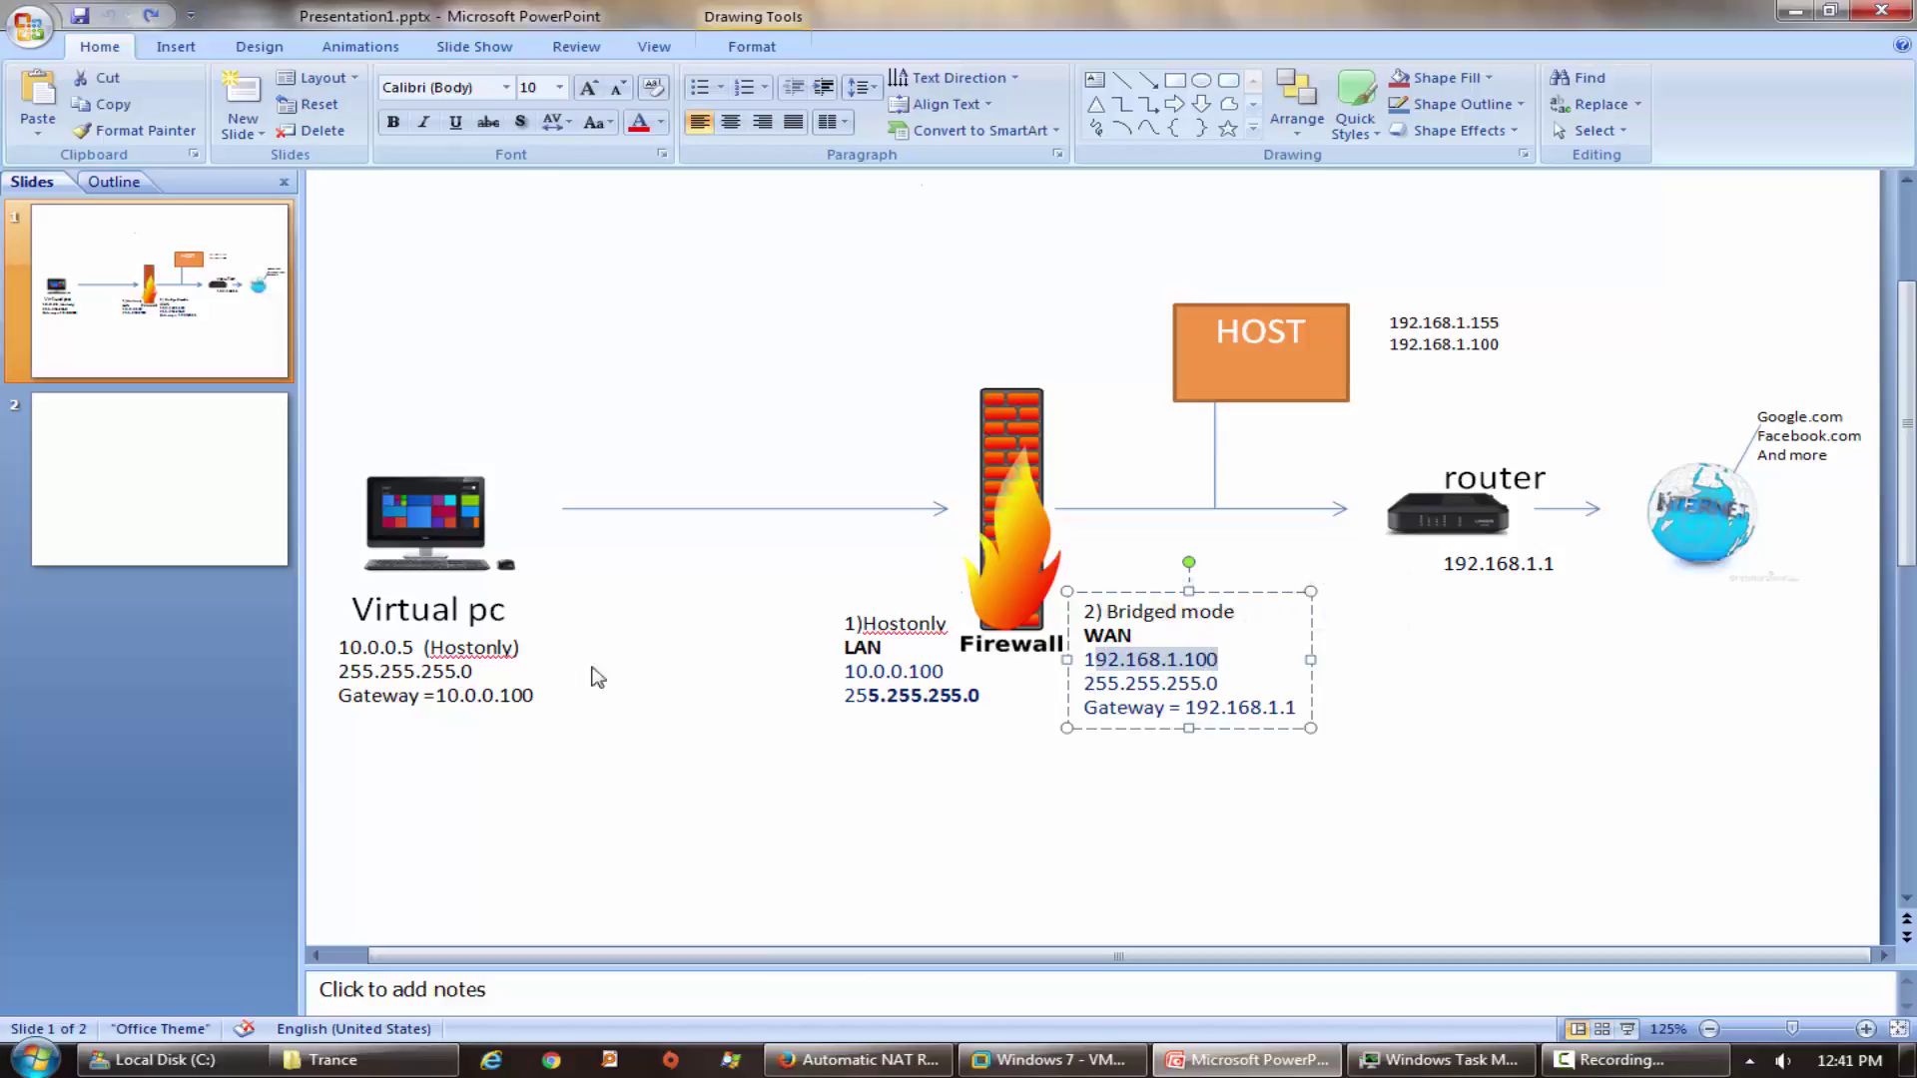
left_click_drag(547, 655, 338, 649)
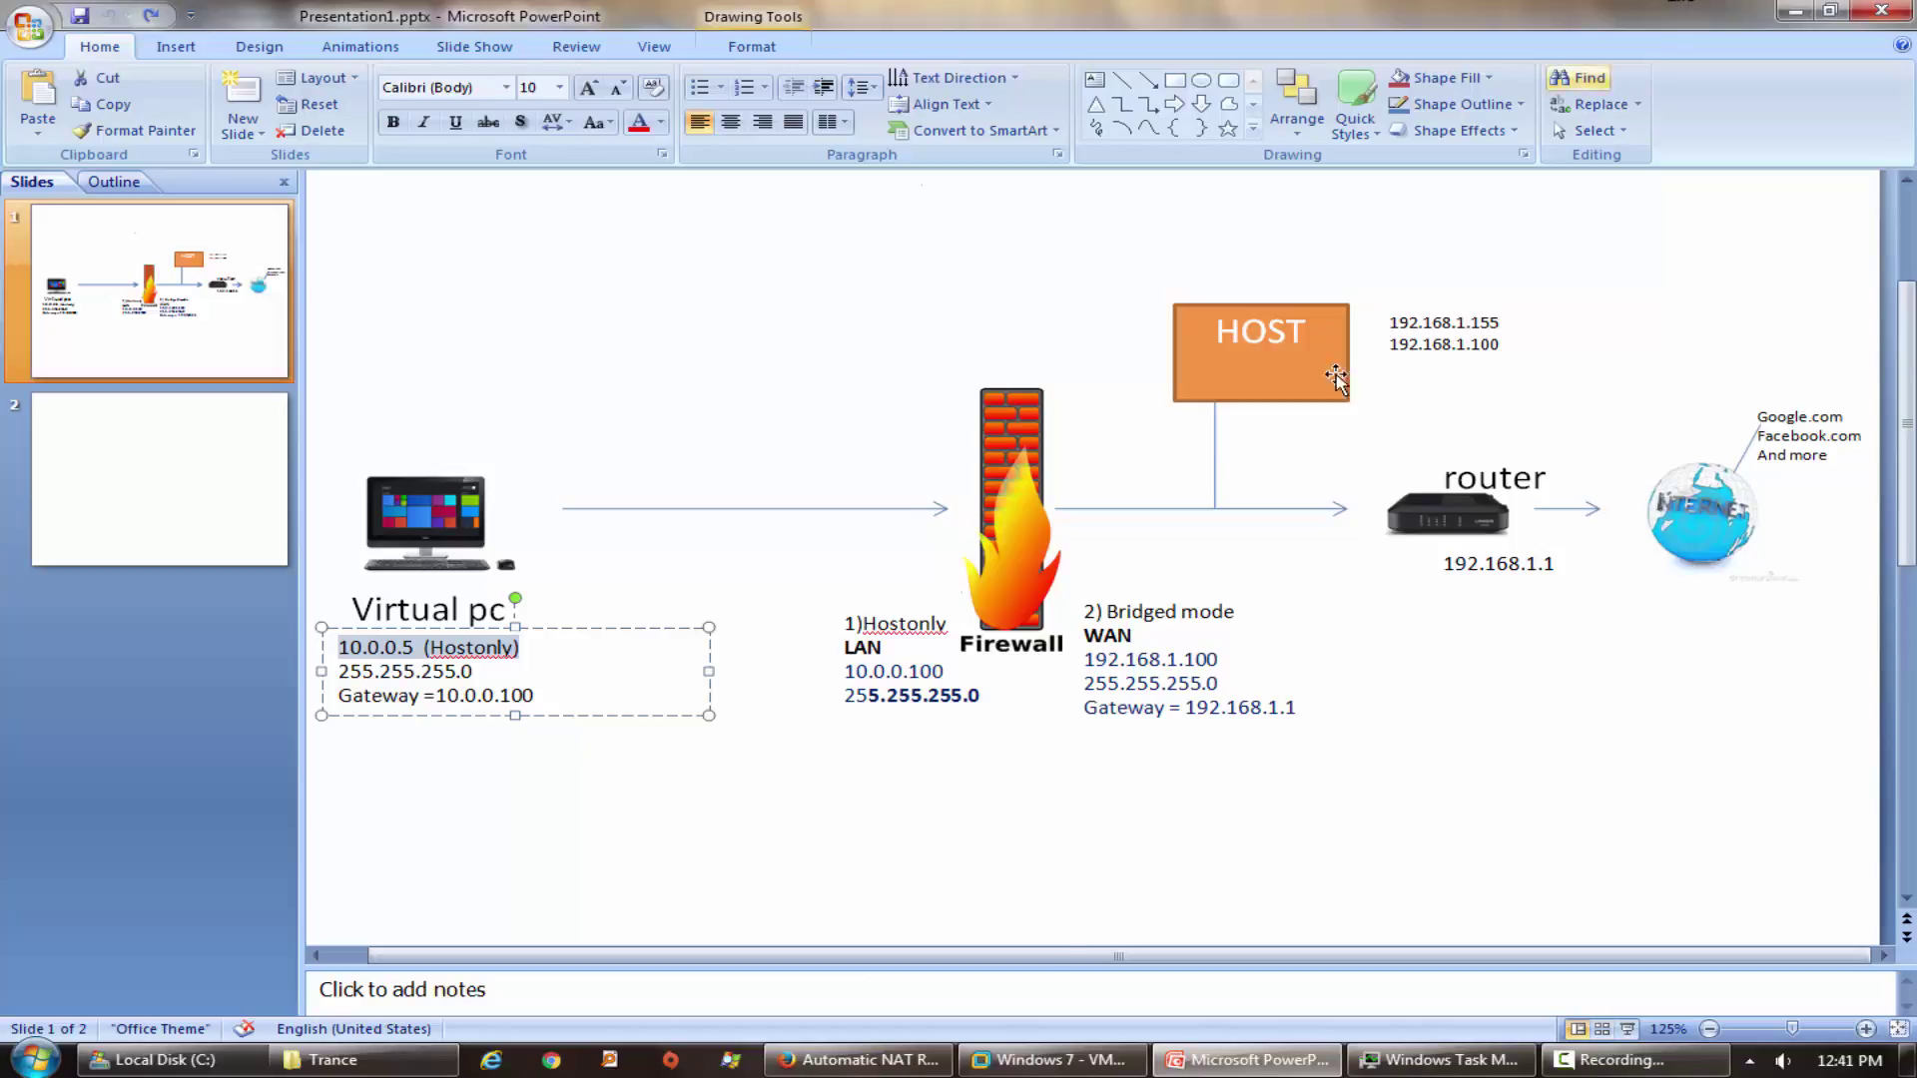
Switch to the Windows 7 virtual machine, open the Block ICMP requests floating rule for editing and set its source to WAN address.
left_click(1034, 1061)
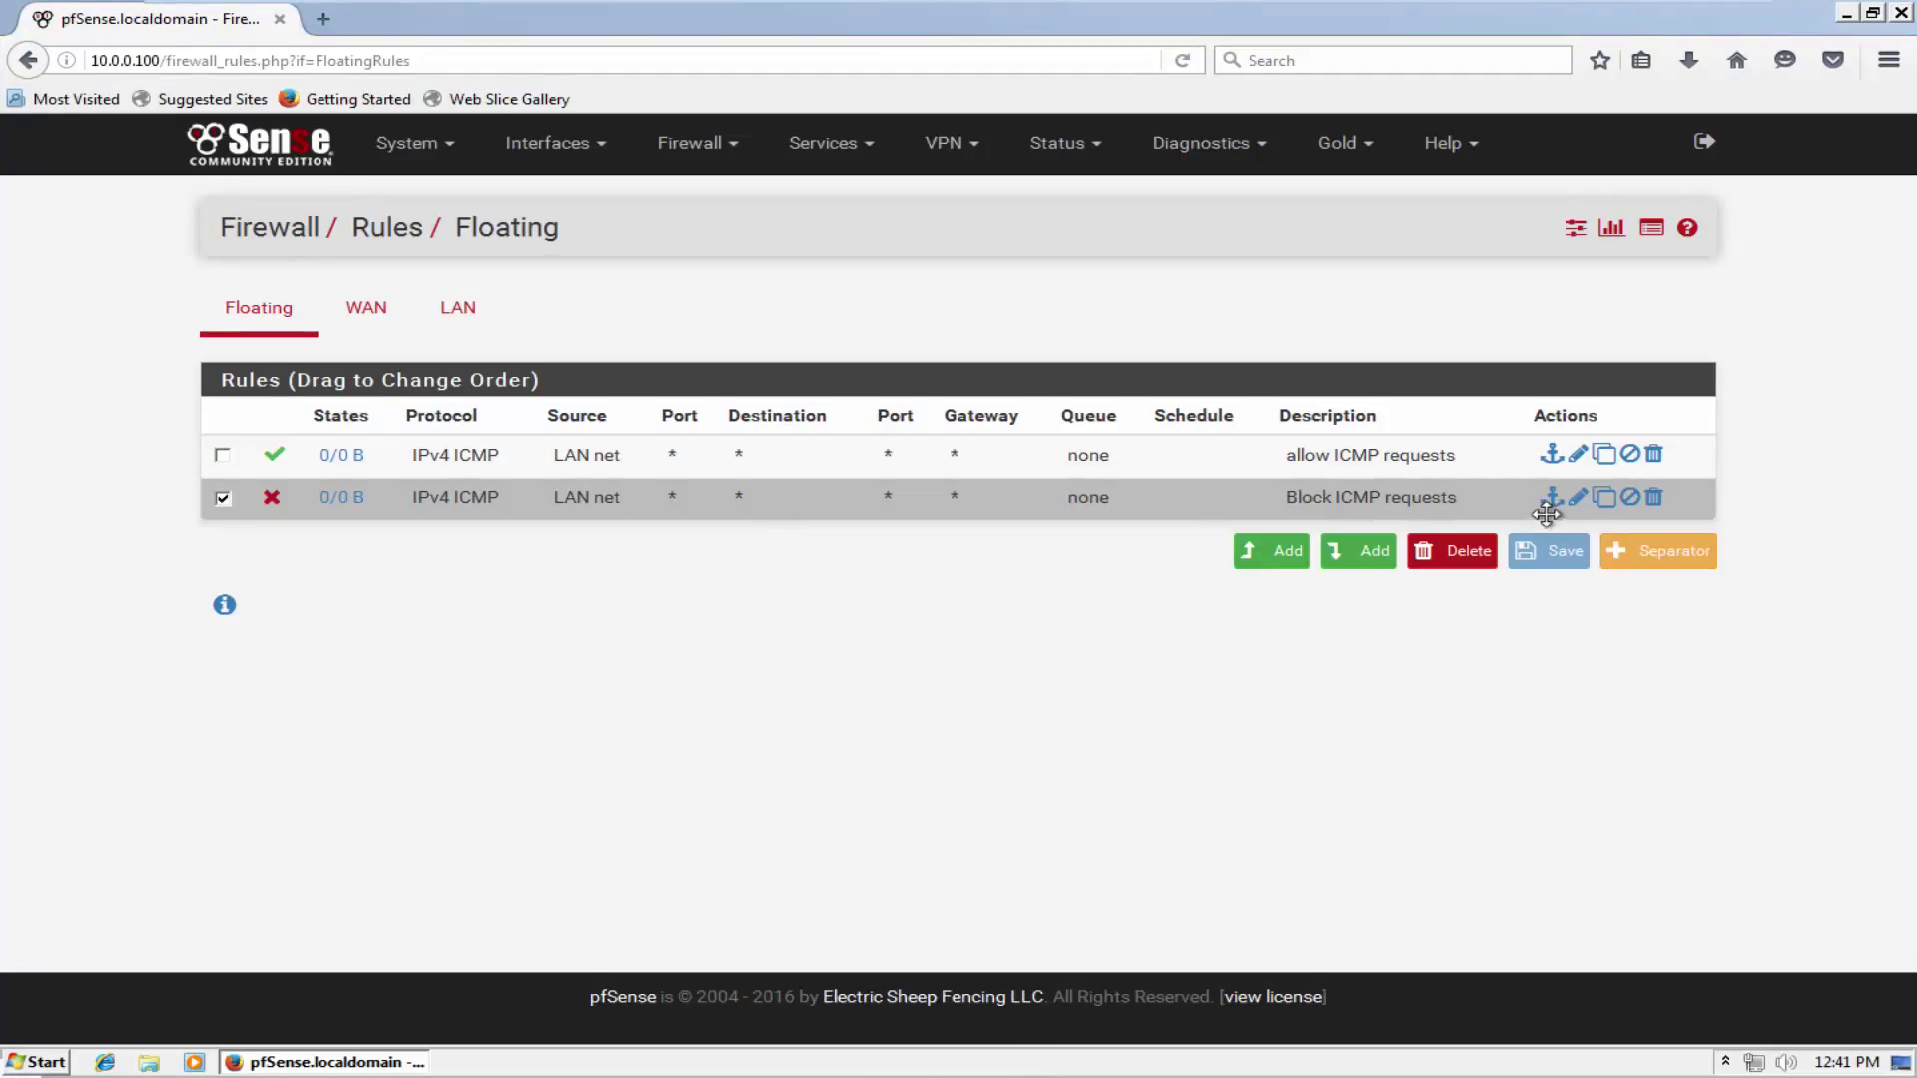
left_click(1580, 500)
scroll(1147, 732, "down", 6)
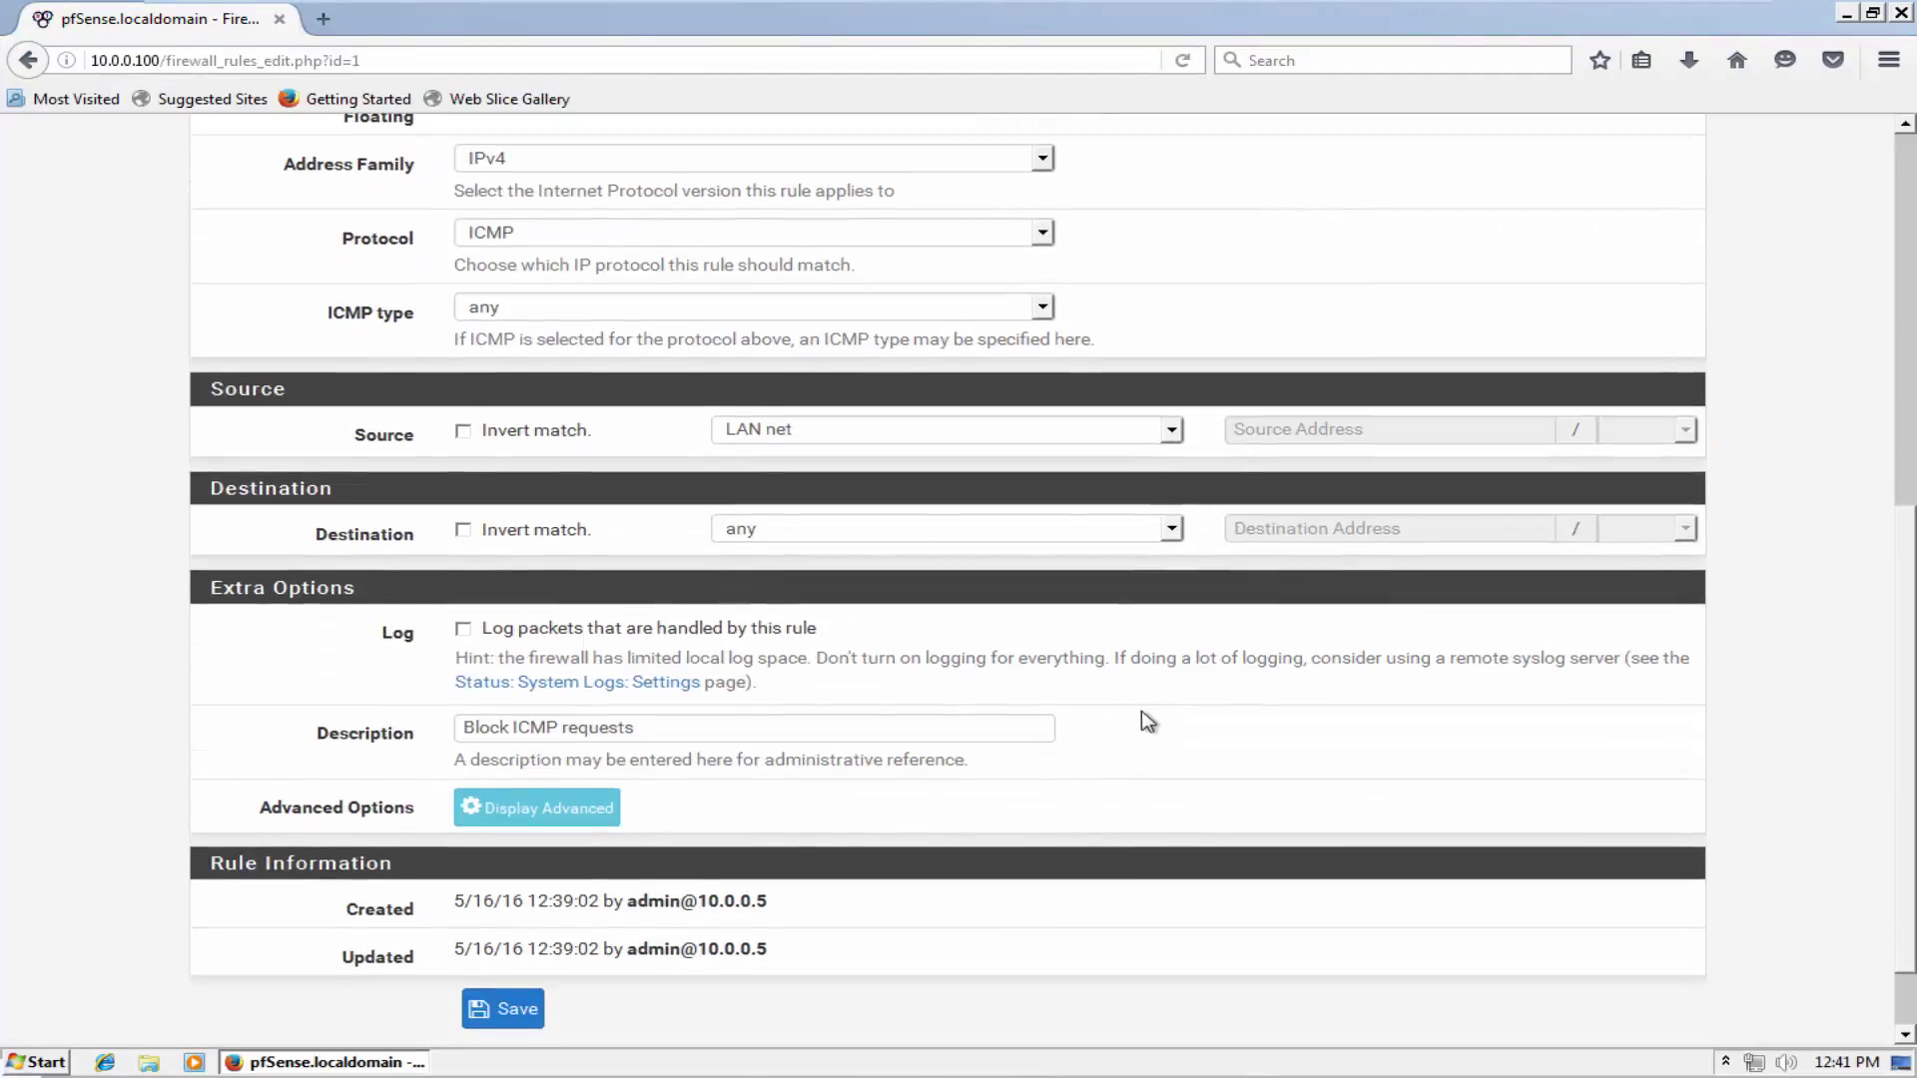
left_click(877, 440)
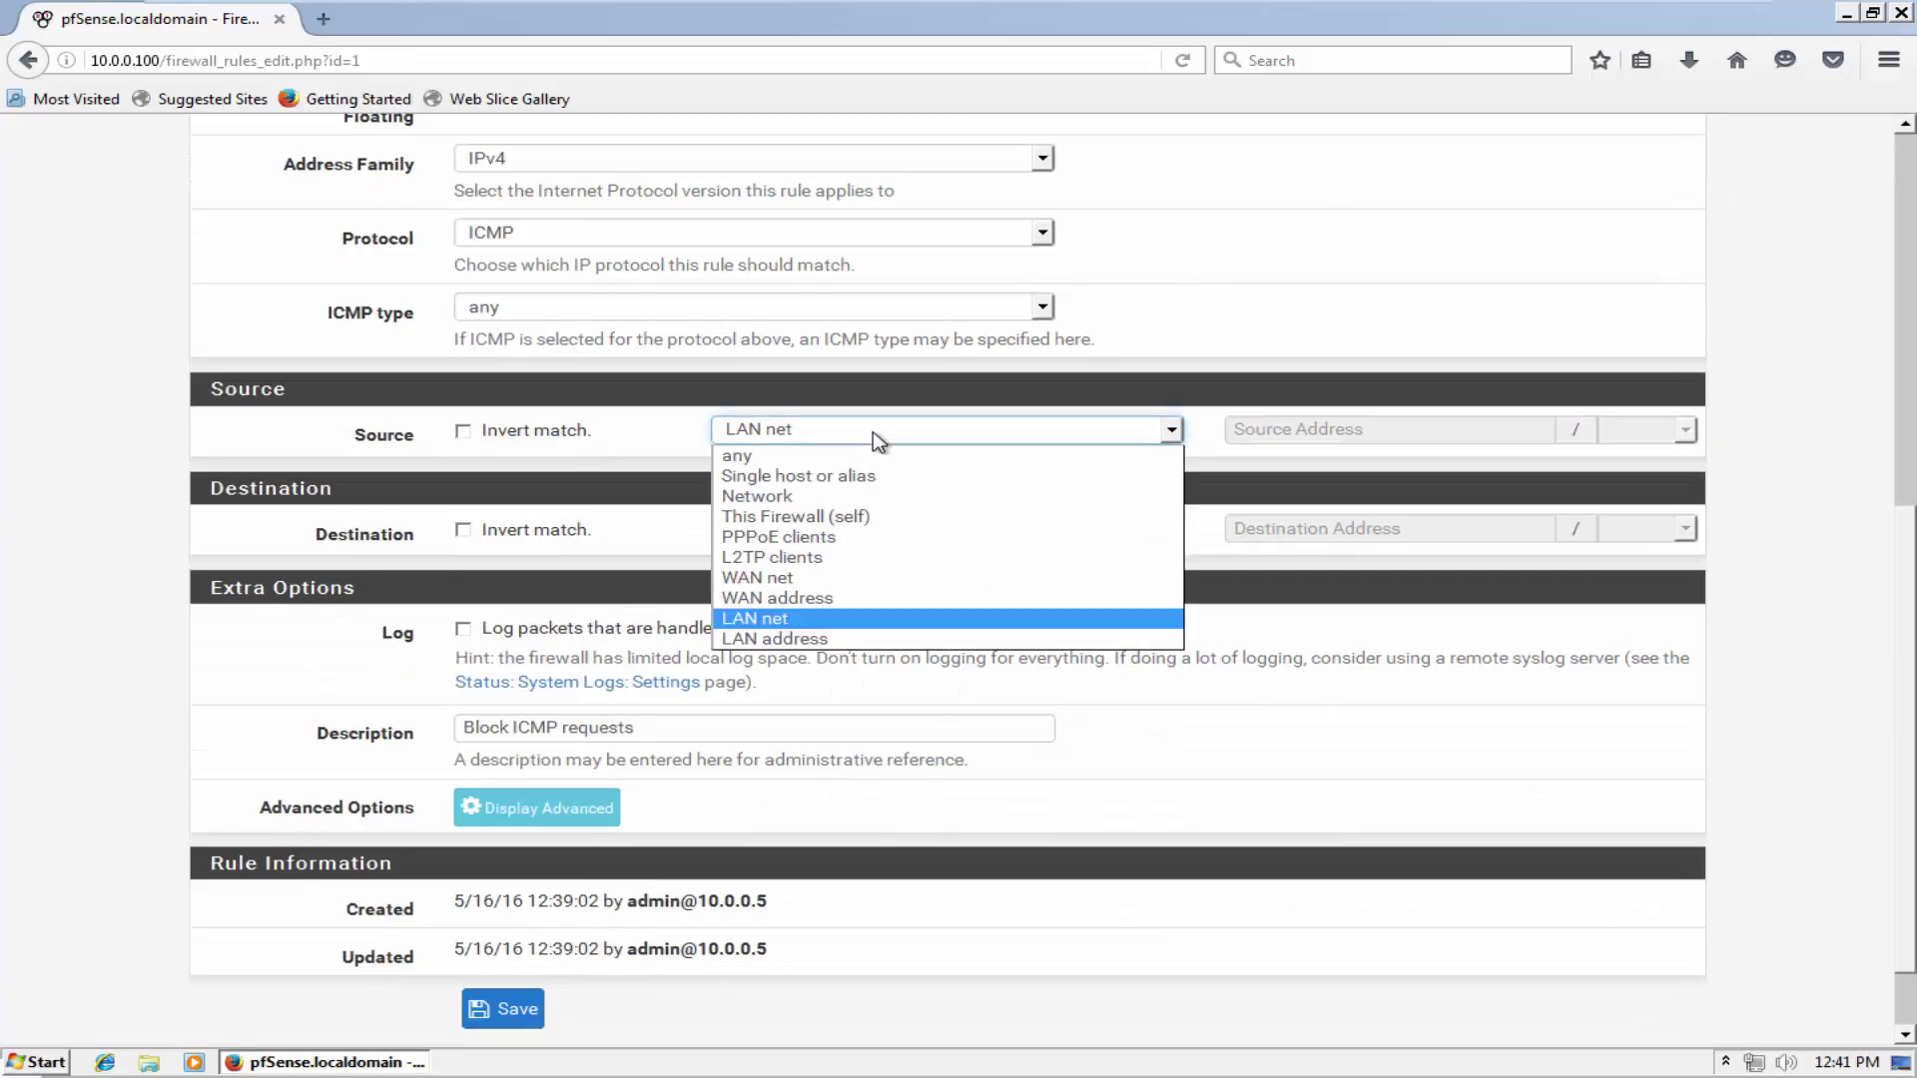
left_click(823, 598)
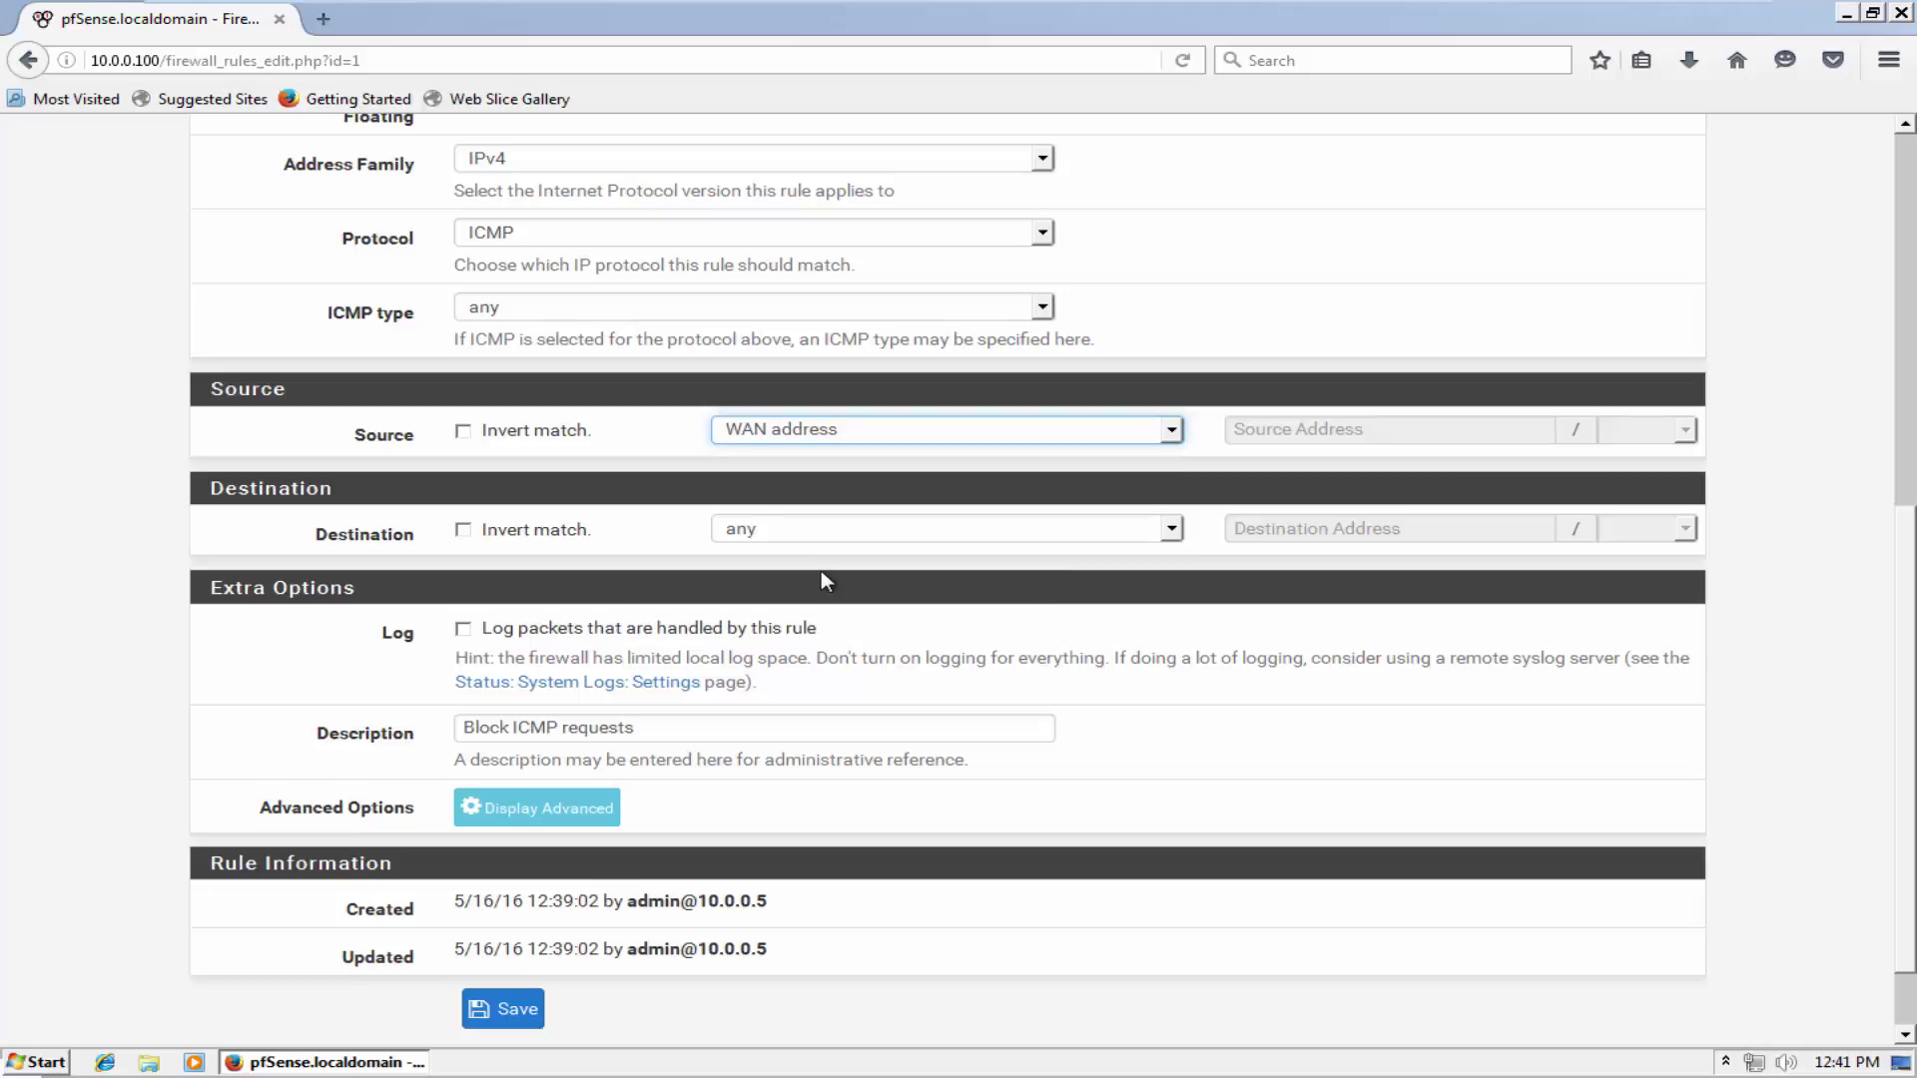
Set the block rule's source to any, save the rule and apply the firewall changes.
left_click(851, 432)
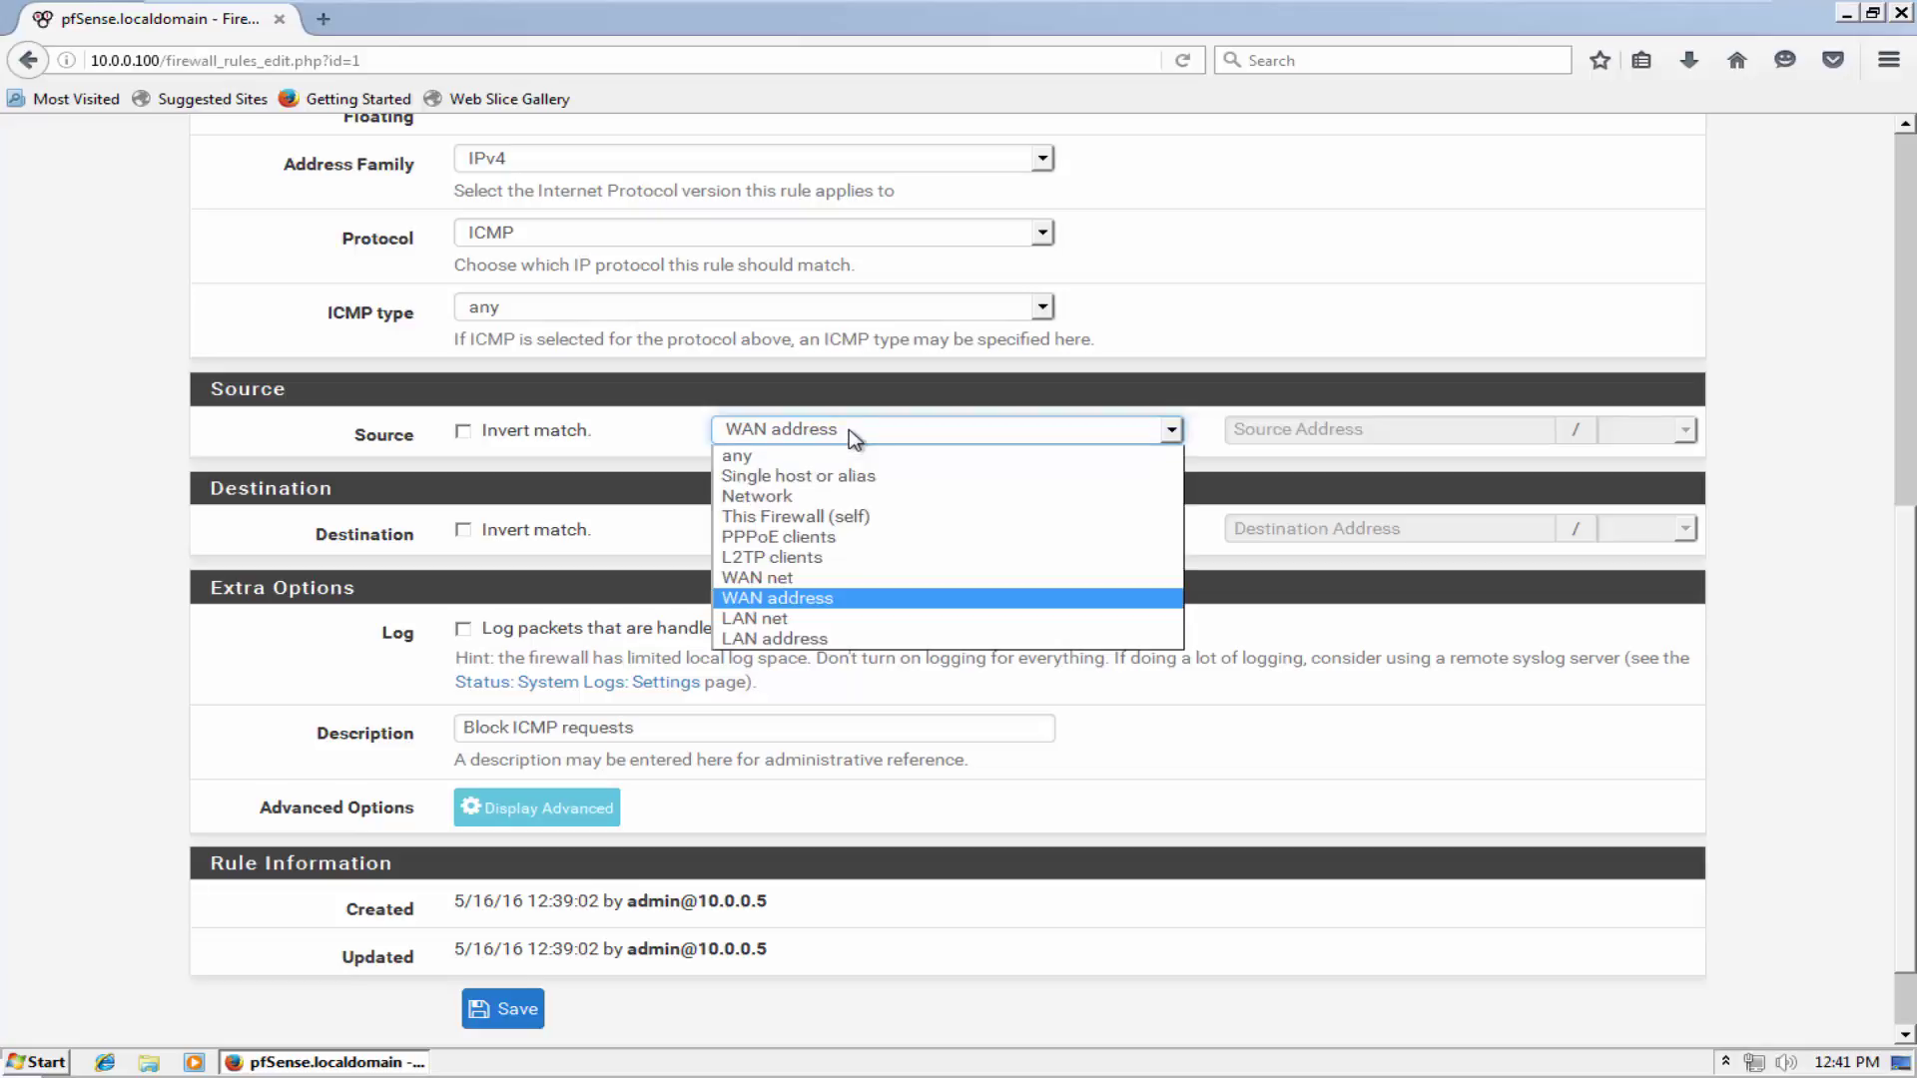
left_click(797, 455)
left_click(859, 438)
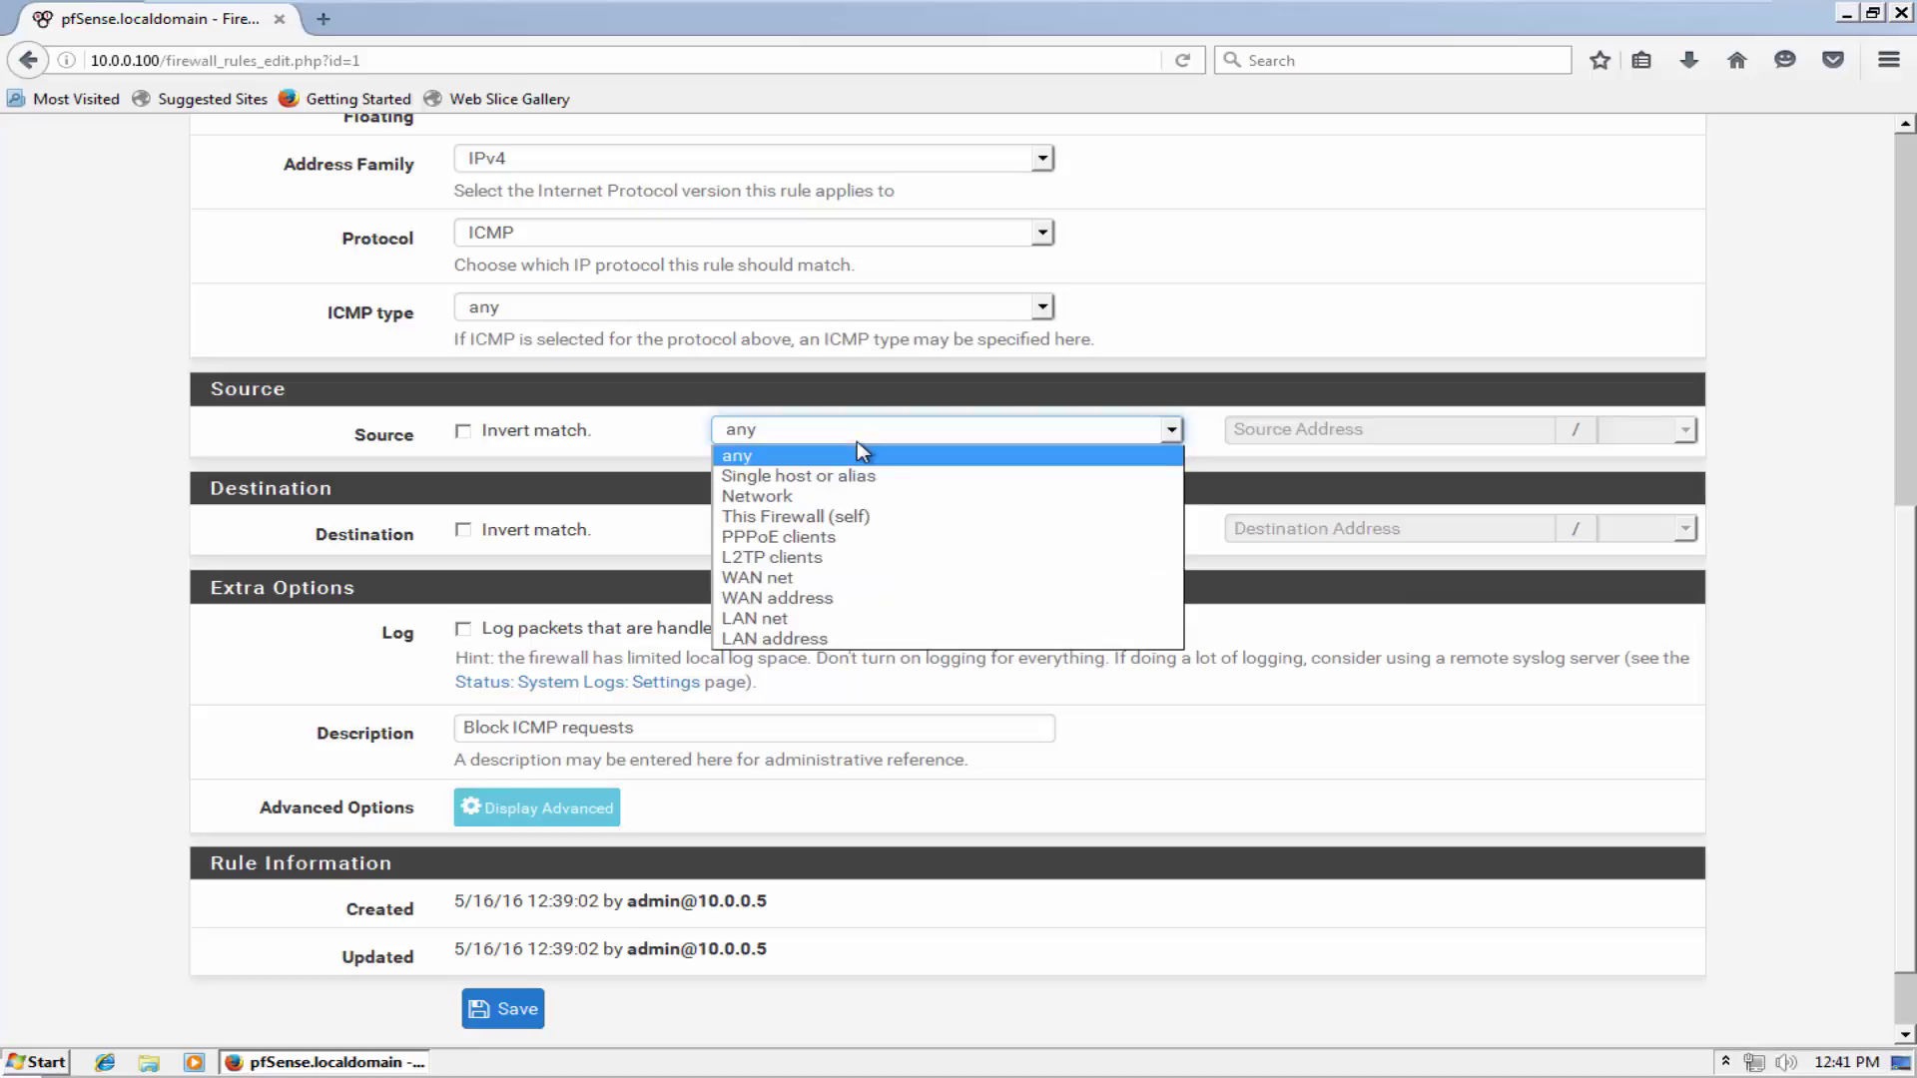
left_click(855, 441)
left_click(831, 438)
left_click(799, 439)
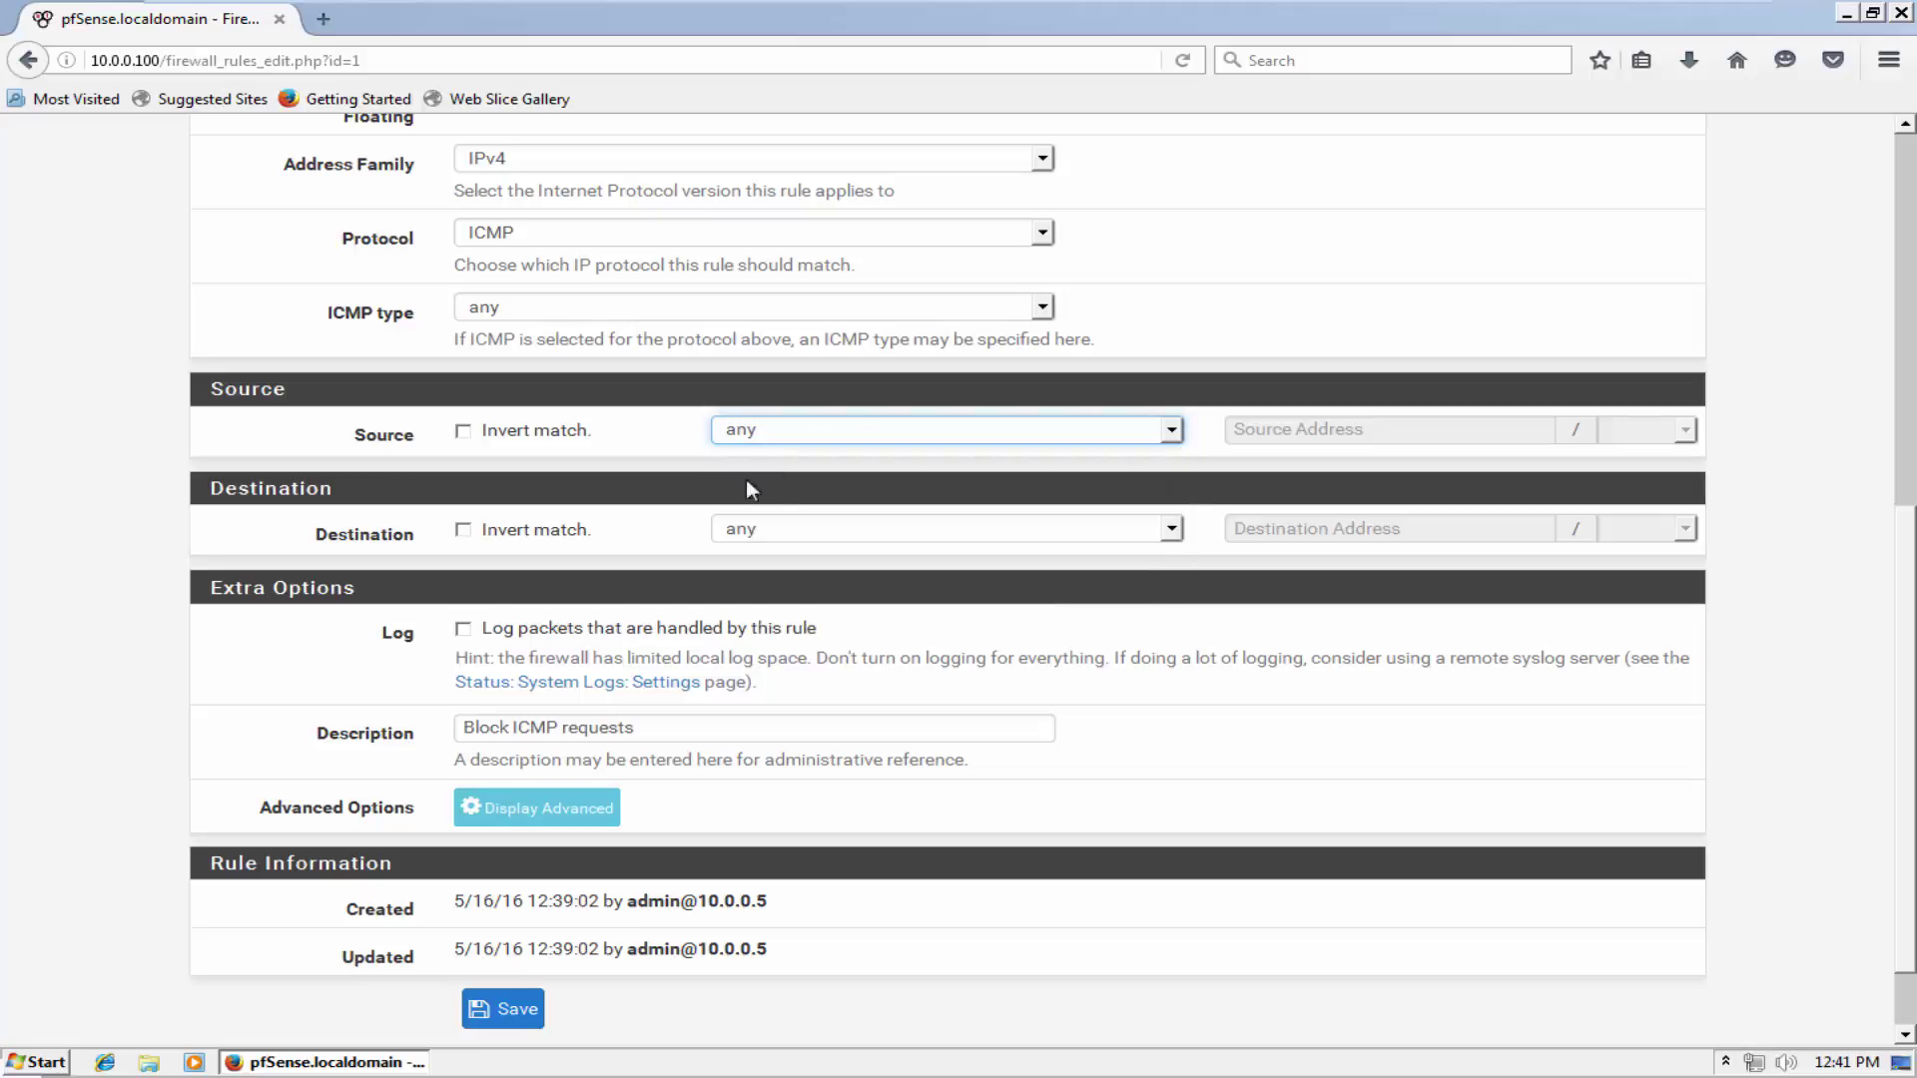
left_click(512, 1009)
left_click(1609, 337)
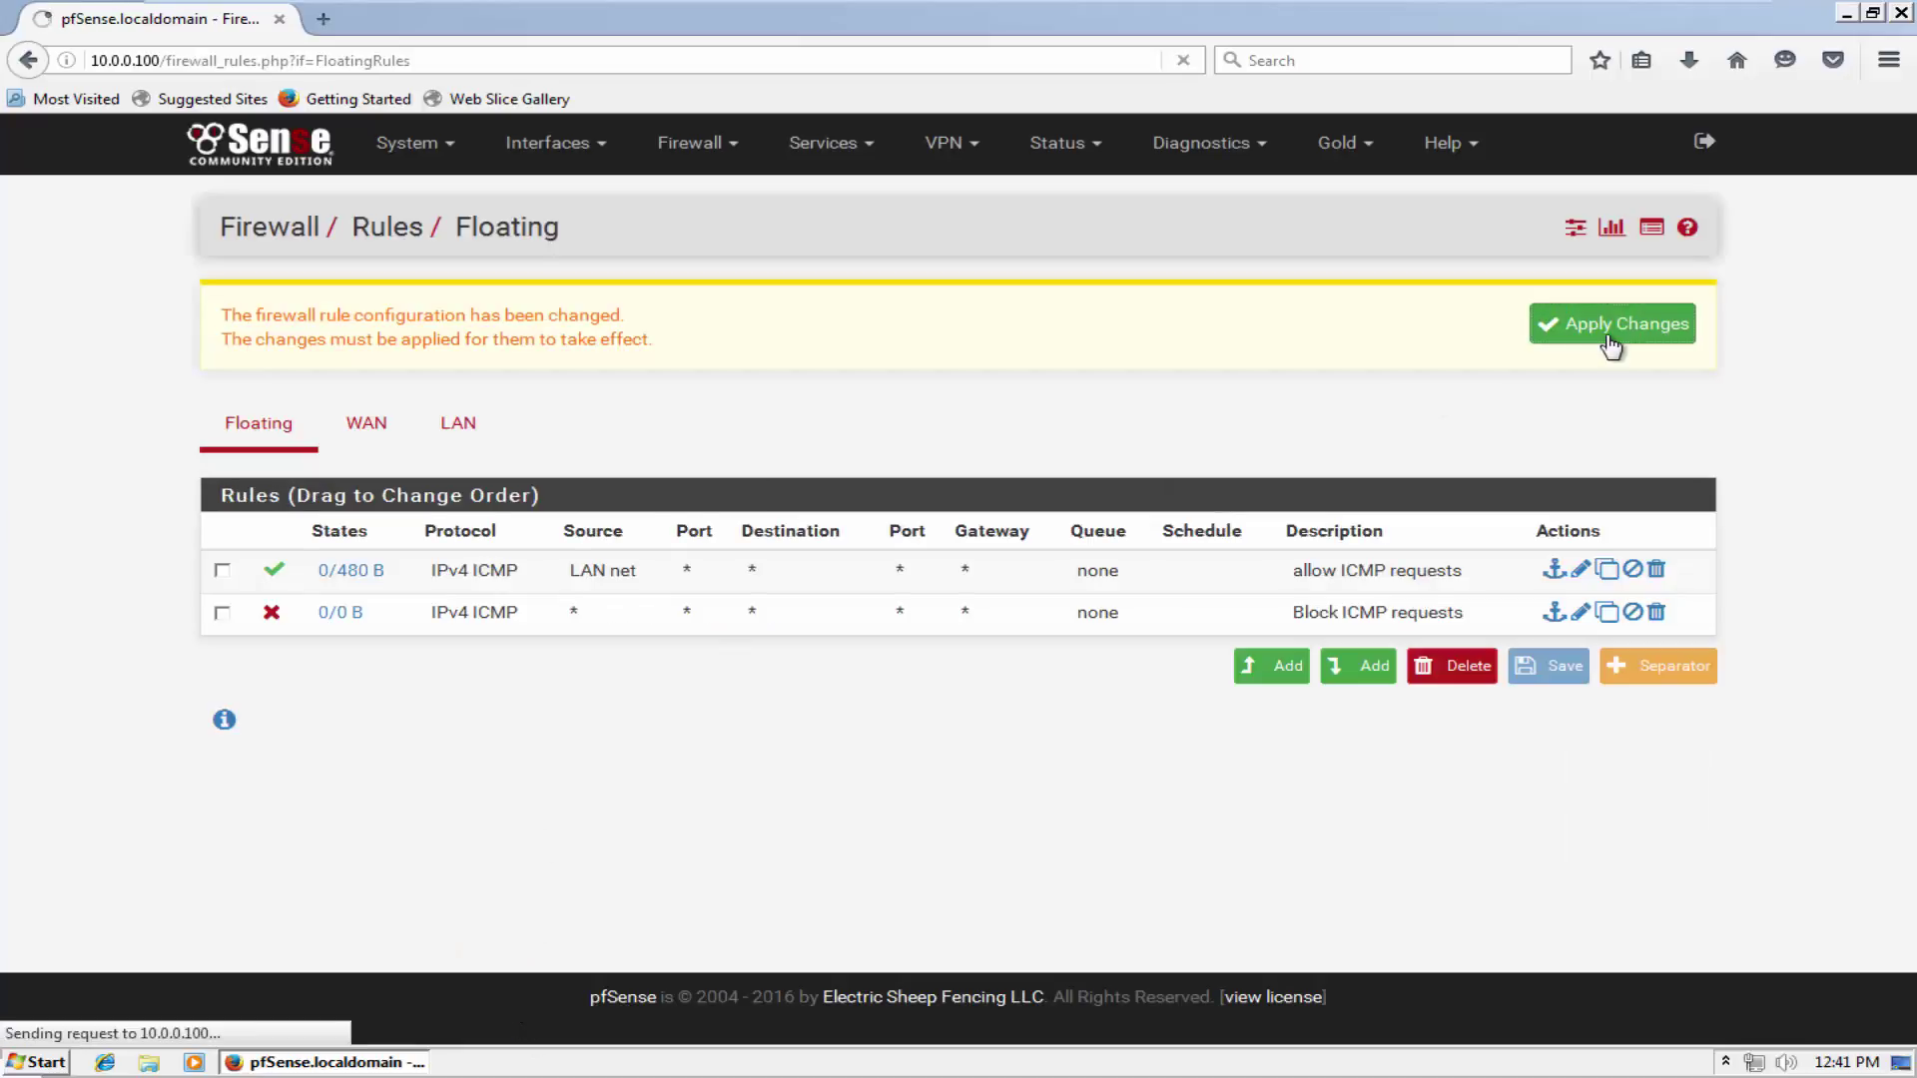
left_click(647, 616)
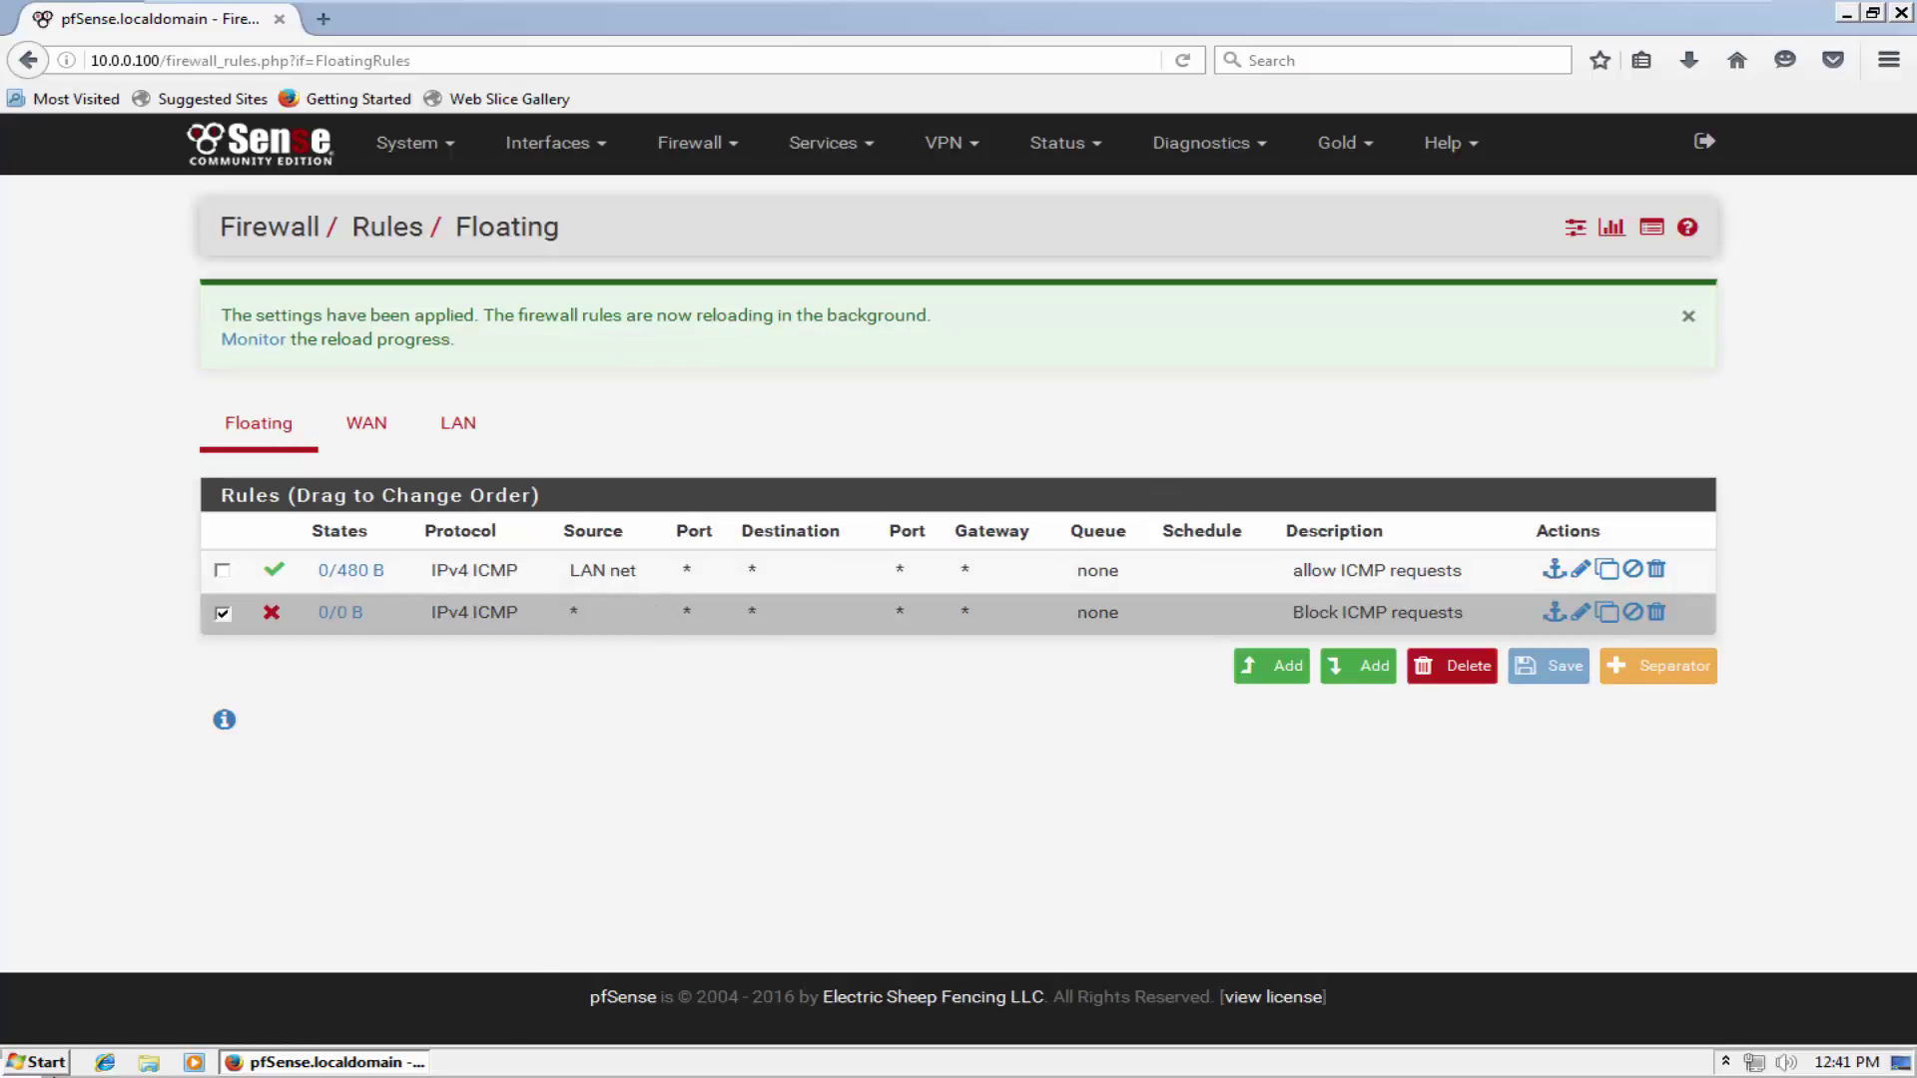
Open a command prompt, ping google.com to test the edited block rule, and return to the floating rules page.
key("super")
left_click(400, 977)
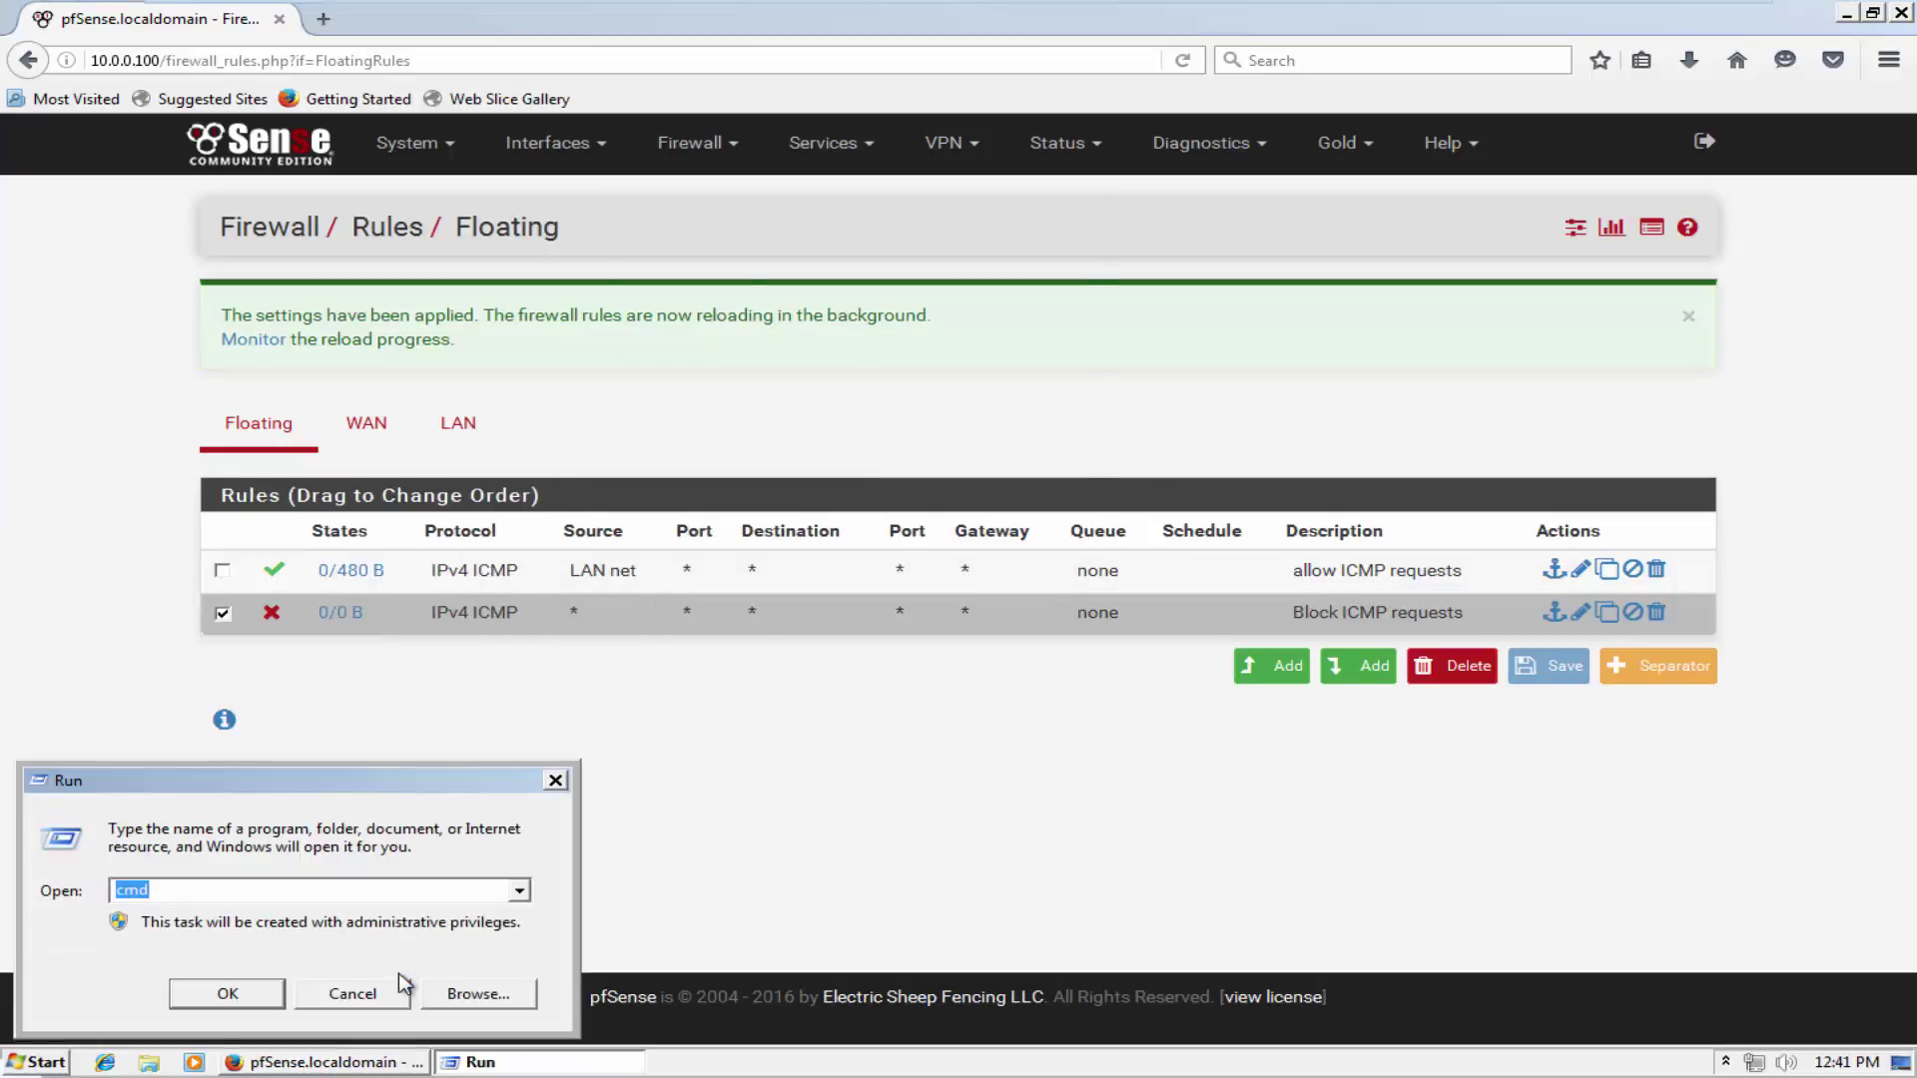
key("Return")
type("ping google.com")
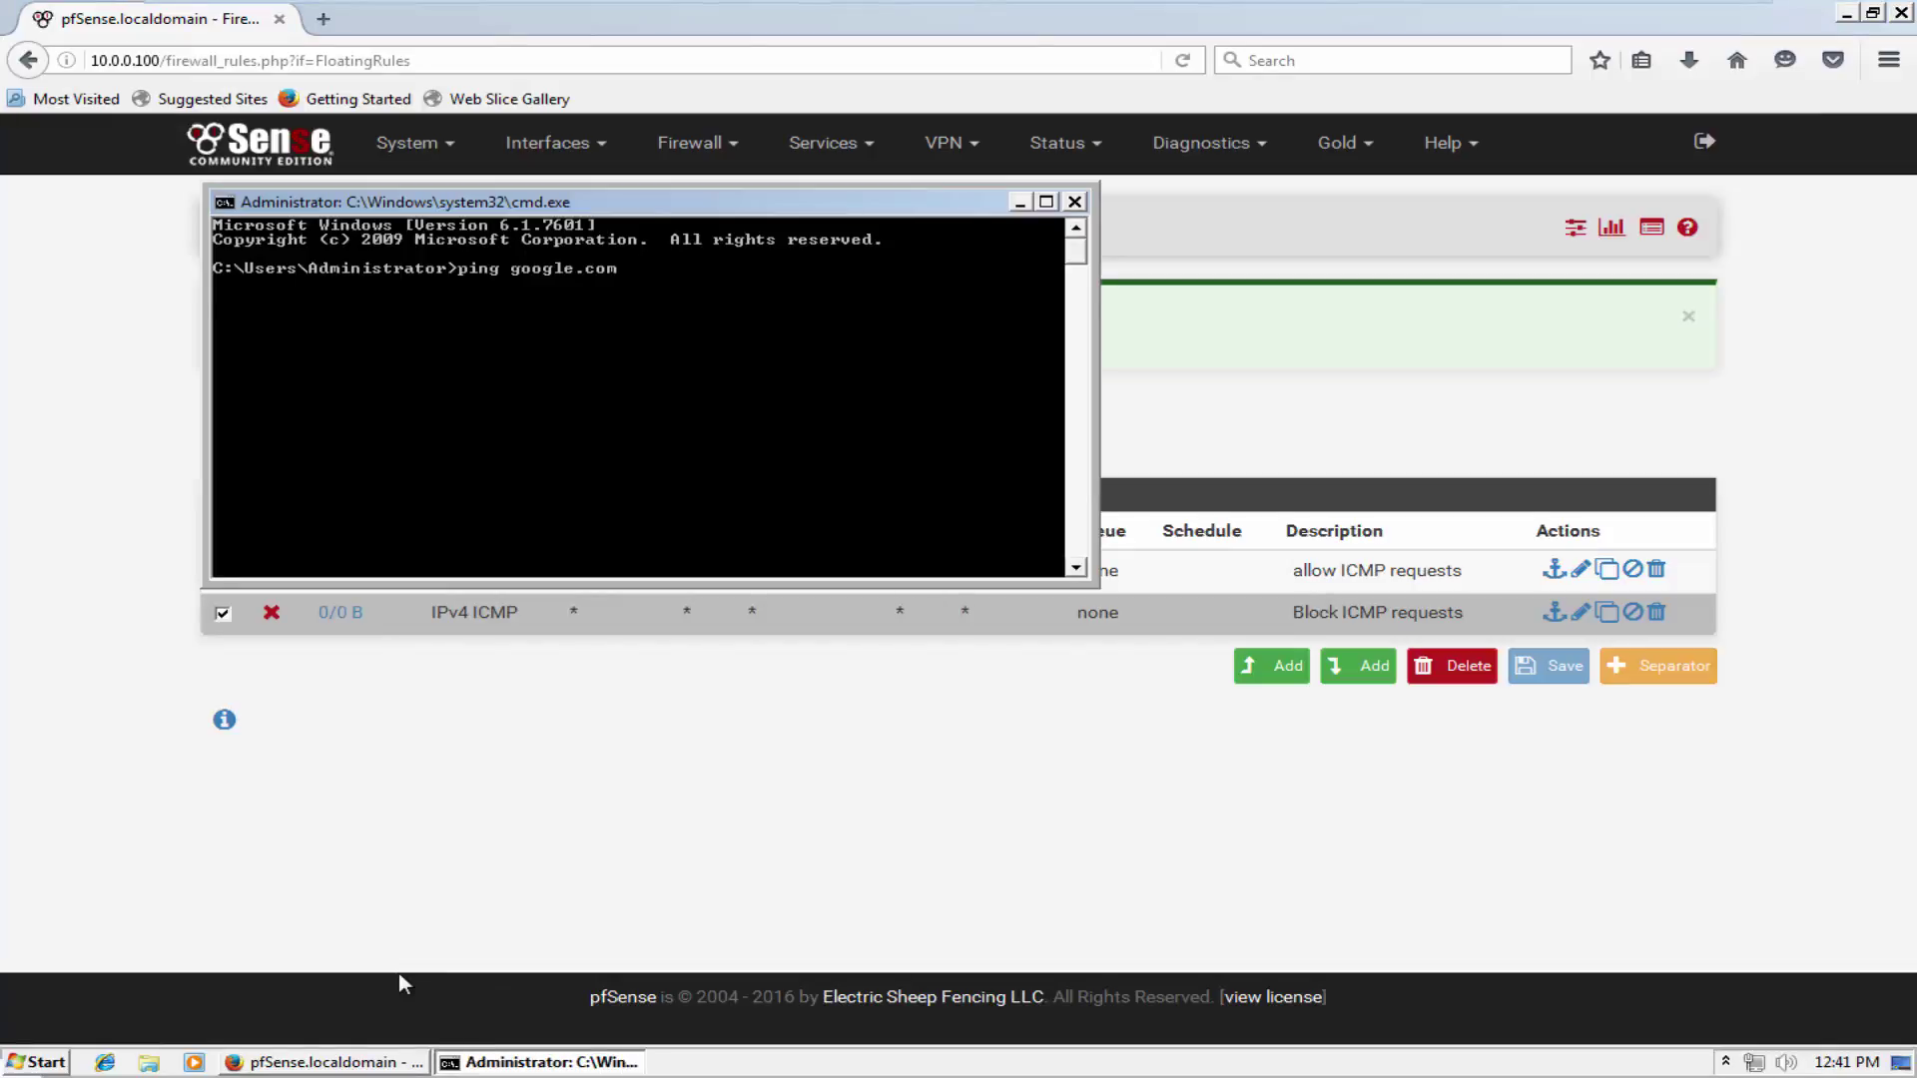
key("Return")
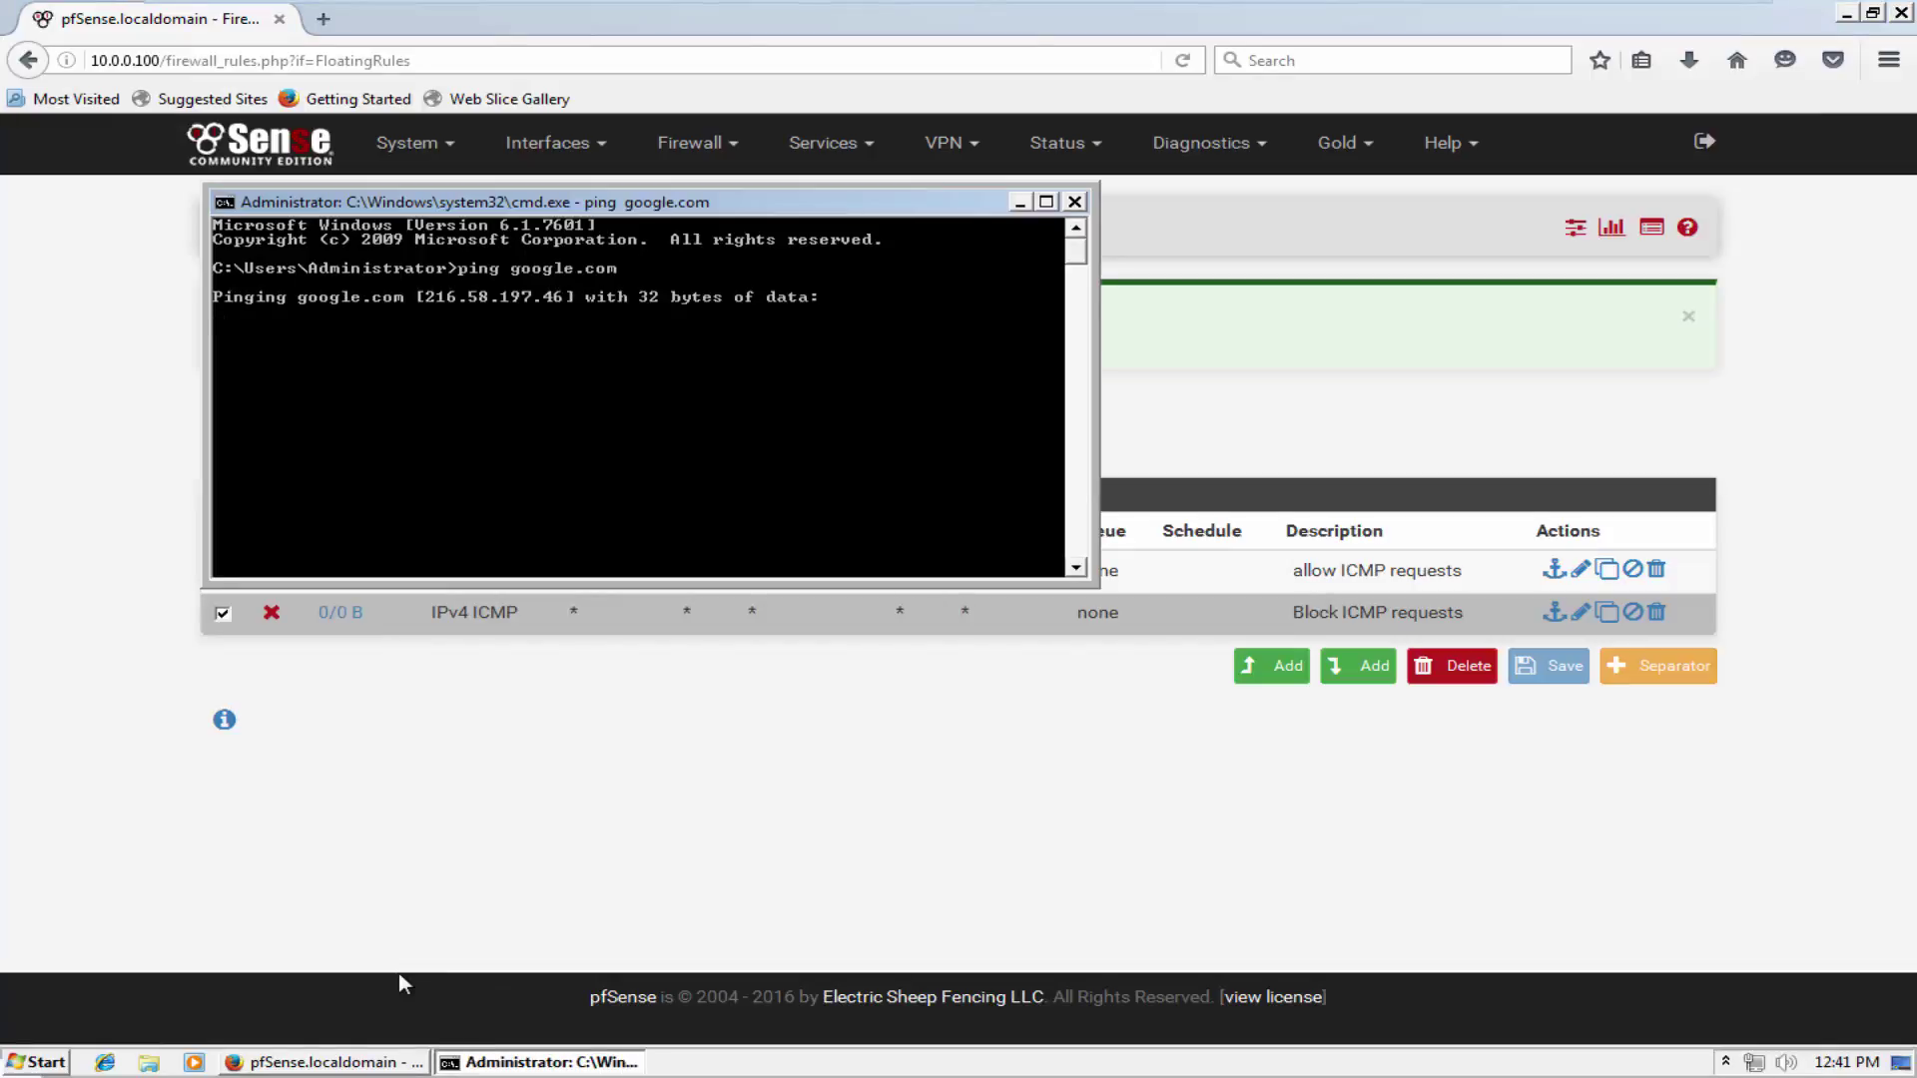
left_click(821, 894)
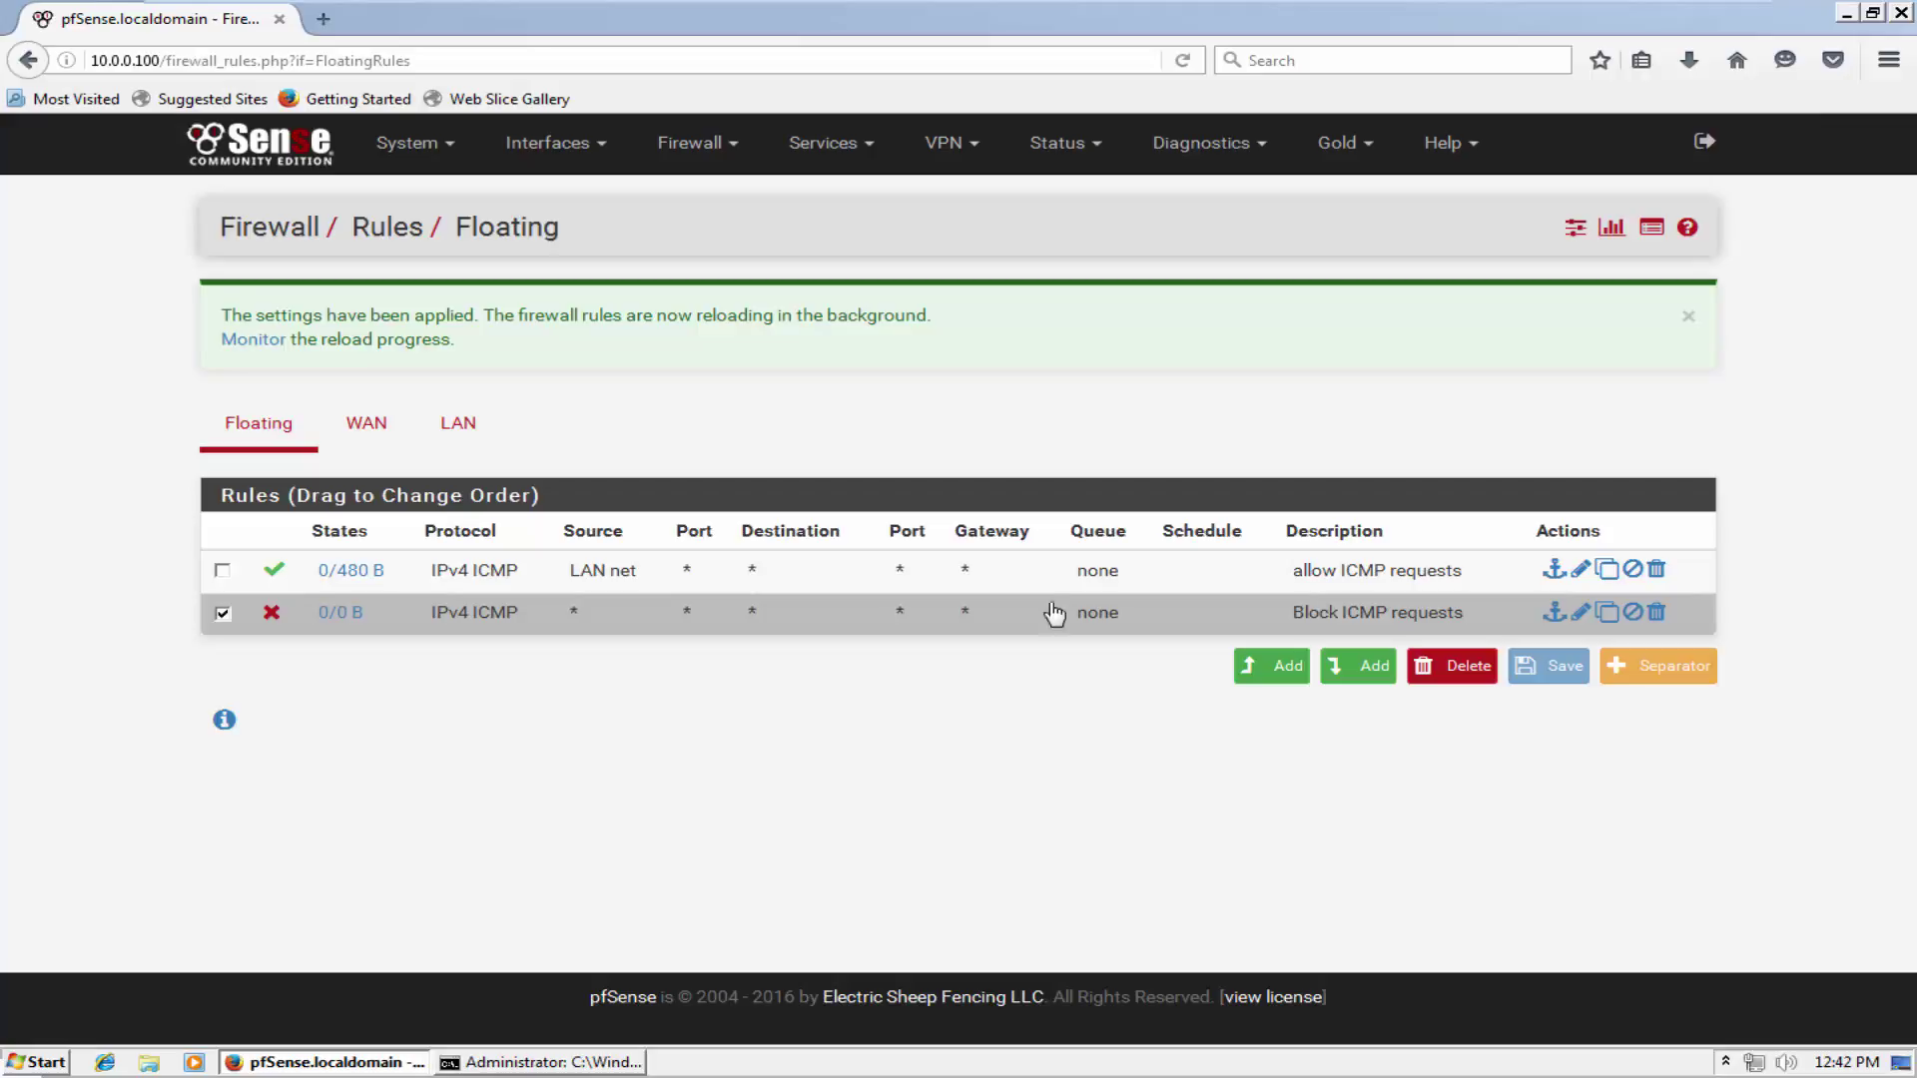
Switch to Firefox on the host and read the Automatic NAT Rules Generation paragraph on the default single WAN configuration and static routes.
mouse_move(1492, 8)
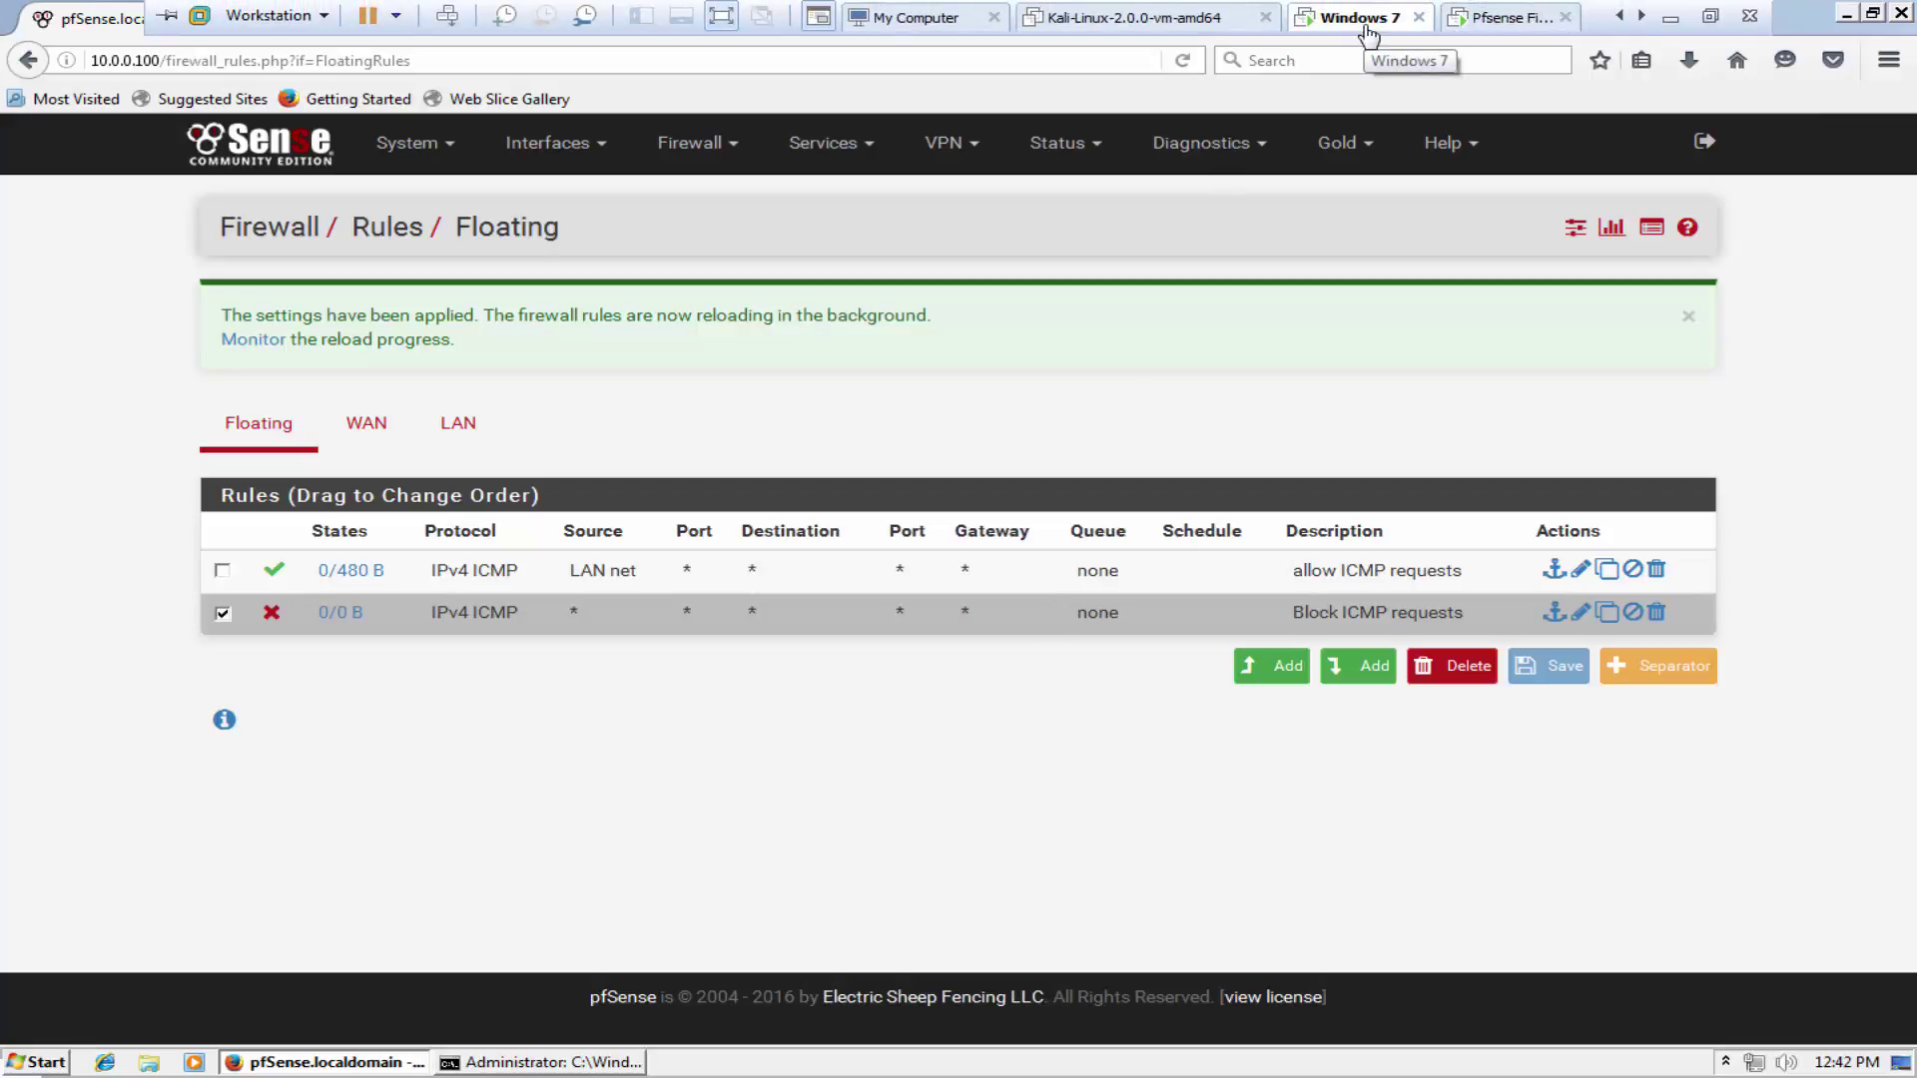
left_click(1670, 17)
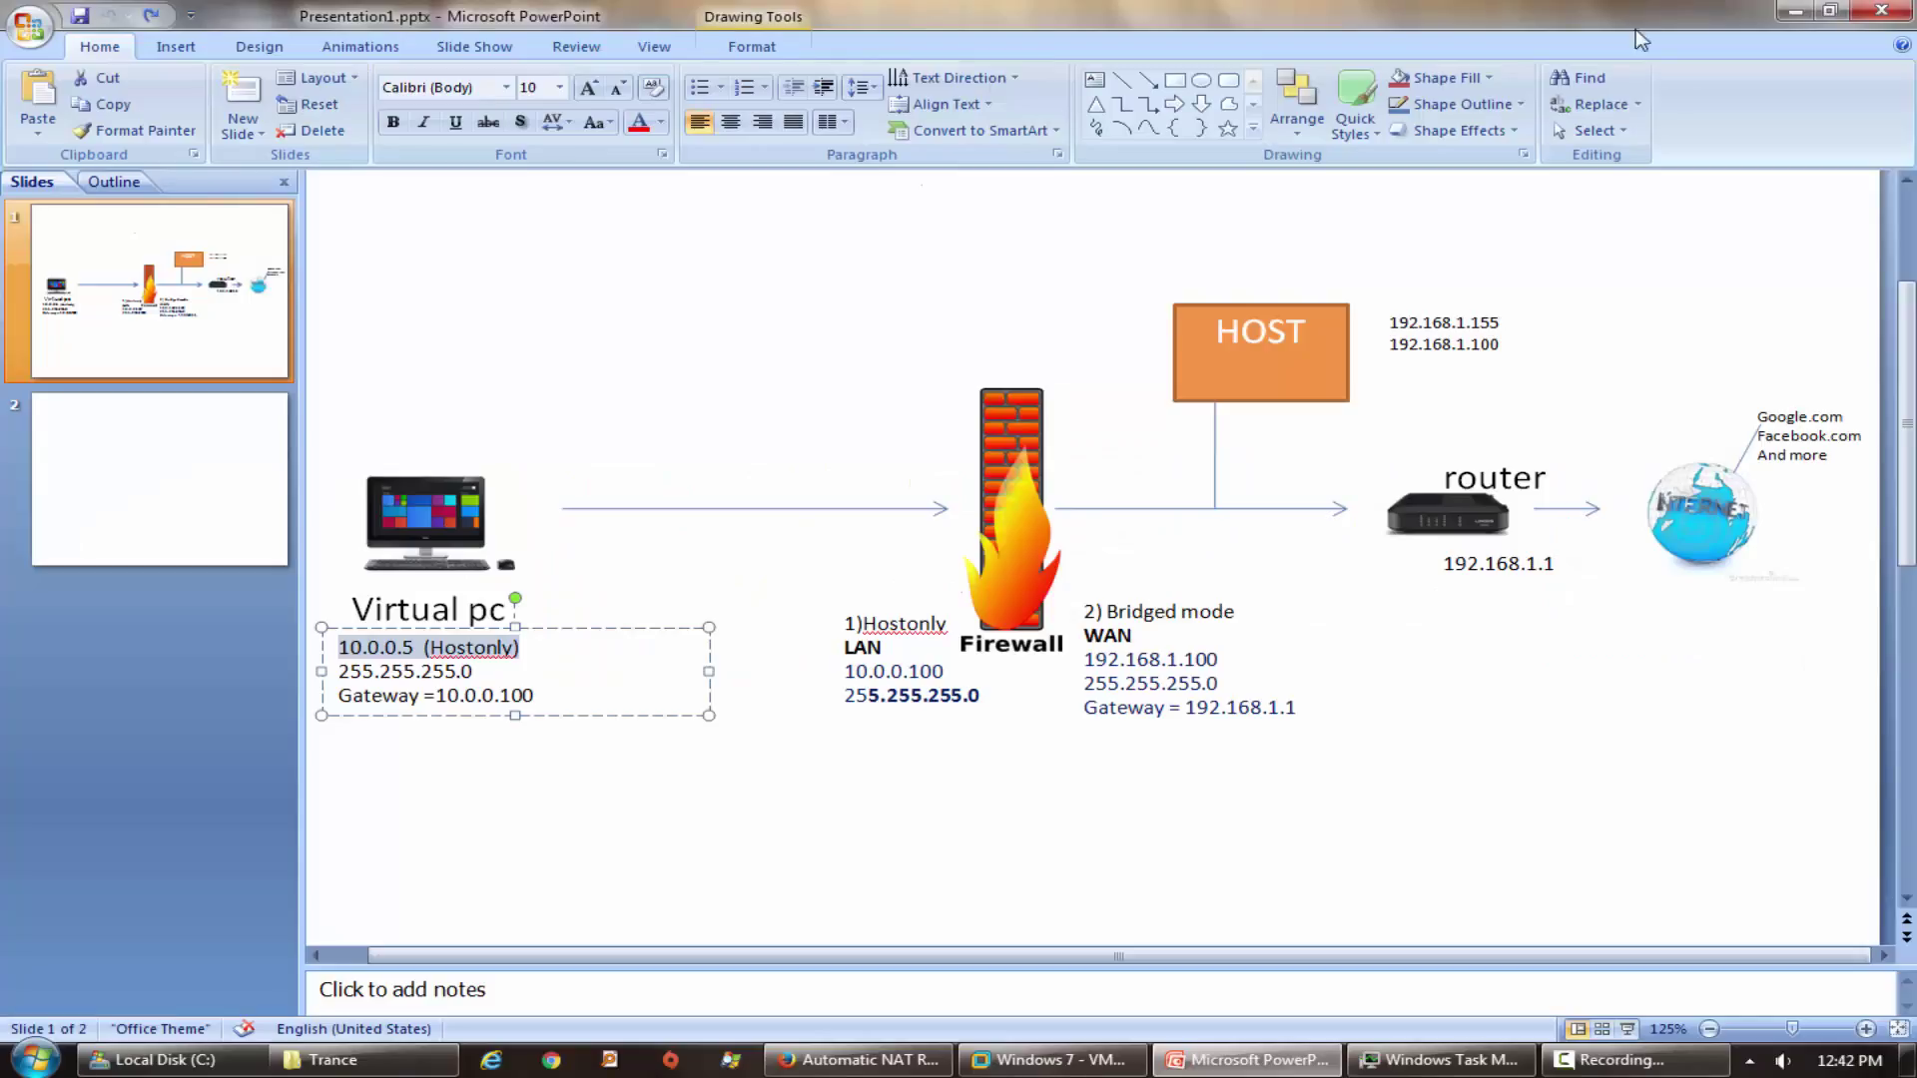
left_click(925, 1053)
left_click_drag(655, 470, 778, 469)
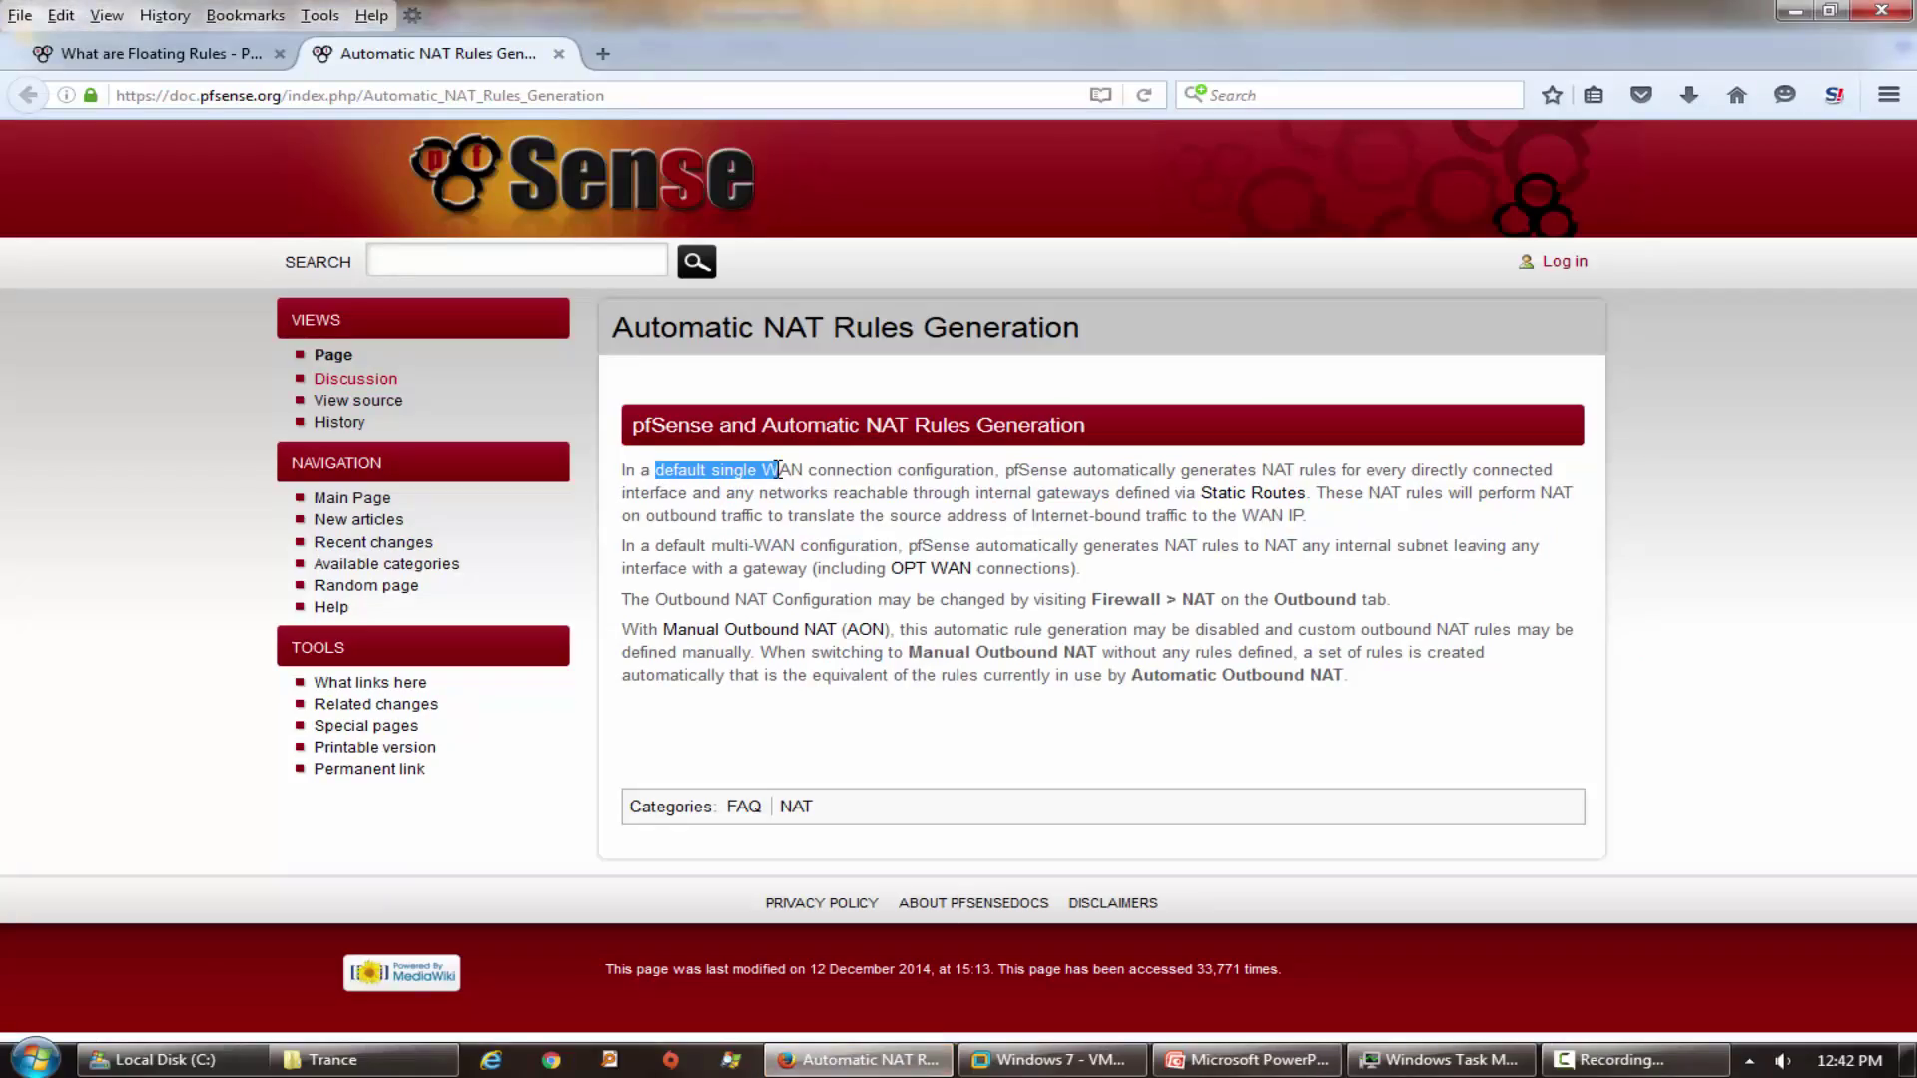
left_click(1020, 473)
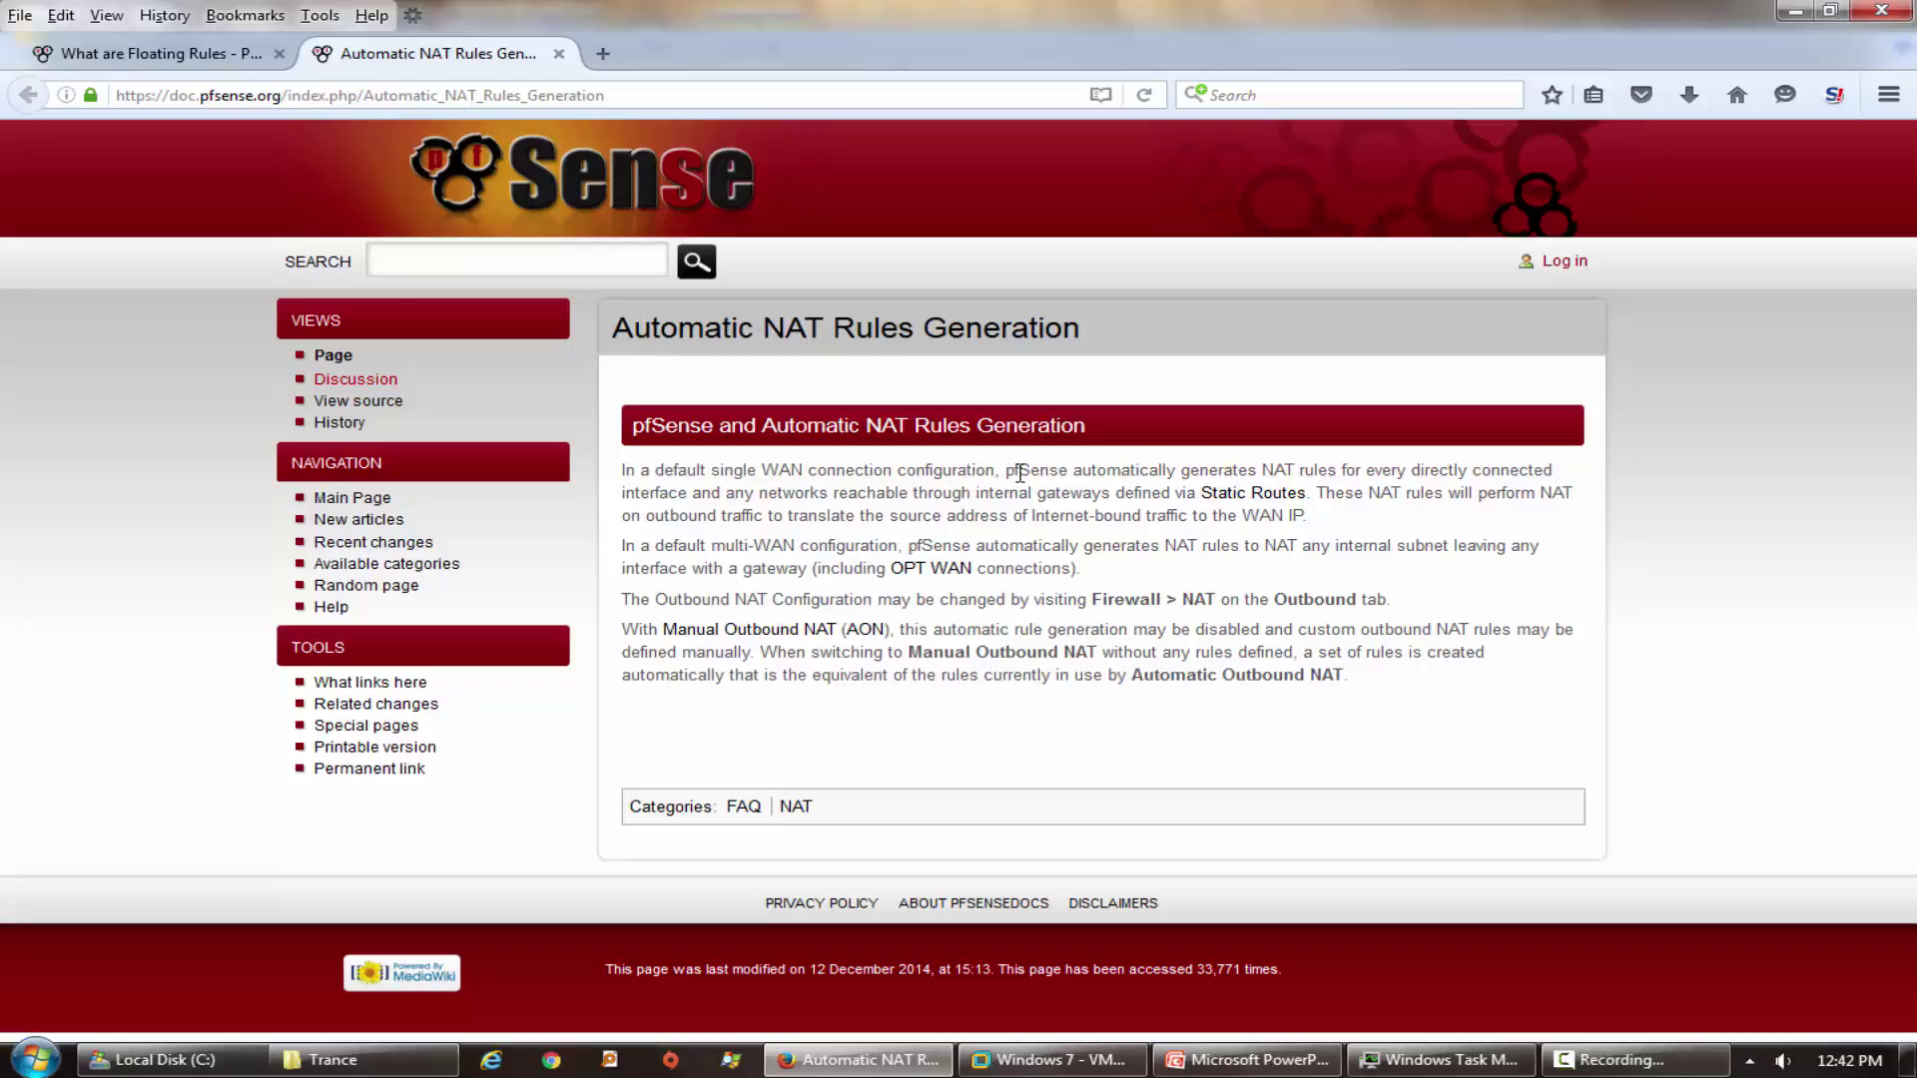
left_click_drag(1019, 473, 1336, 477)
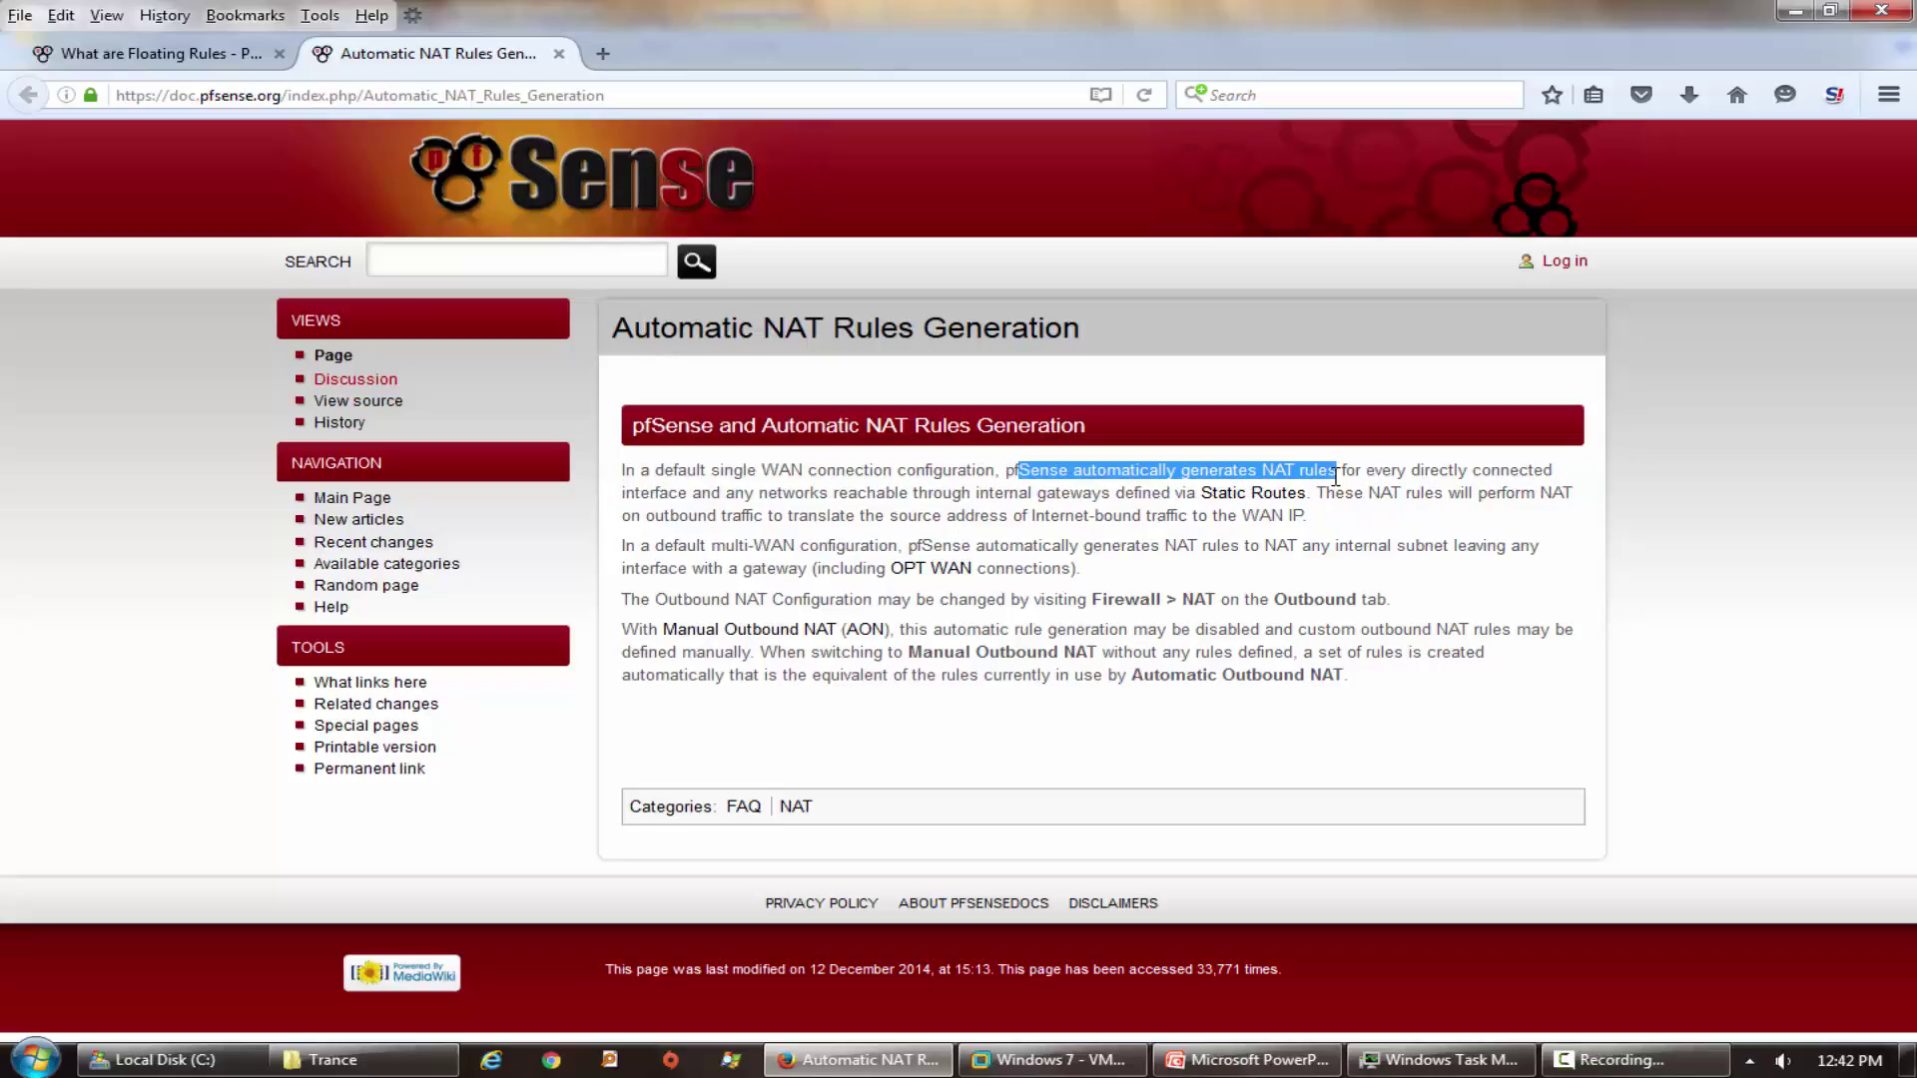
left_click(801, 525)
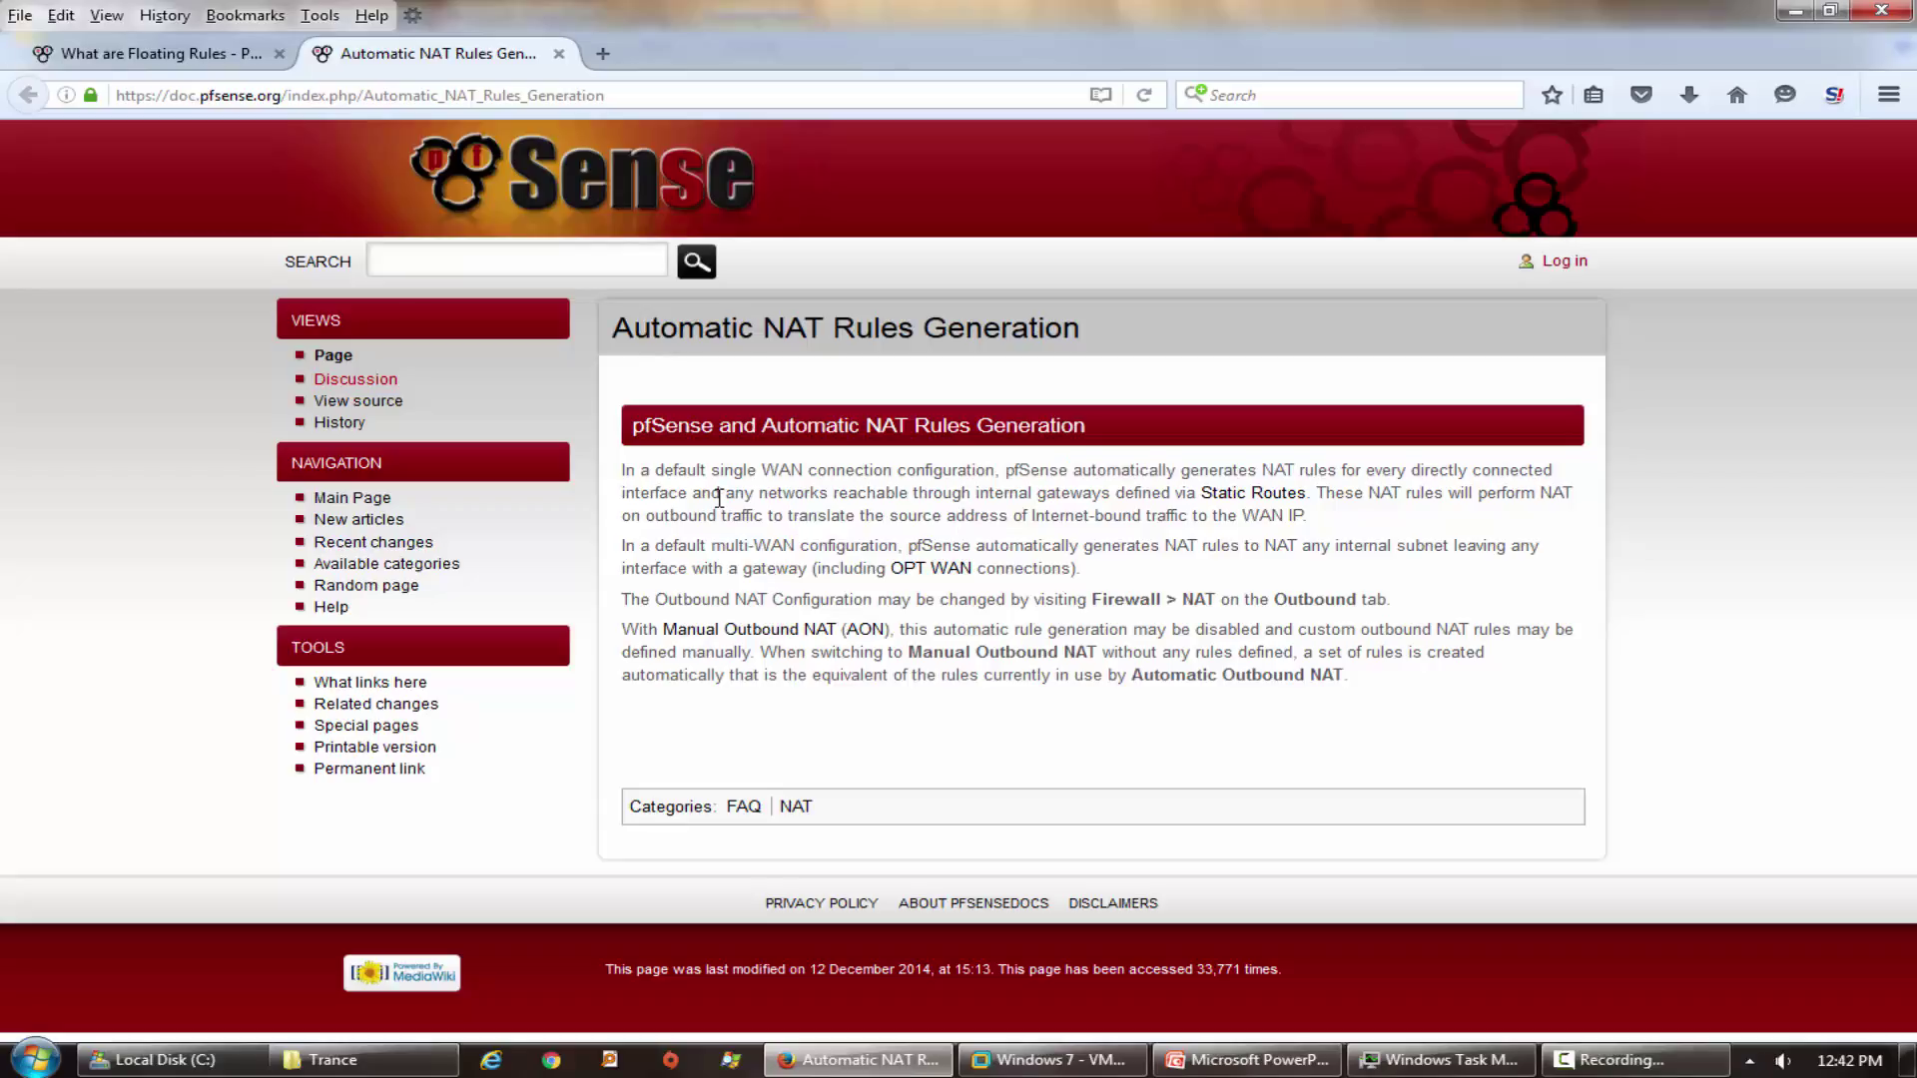
left_click_drag(719, 497, 1298, 493)
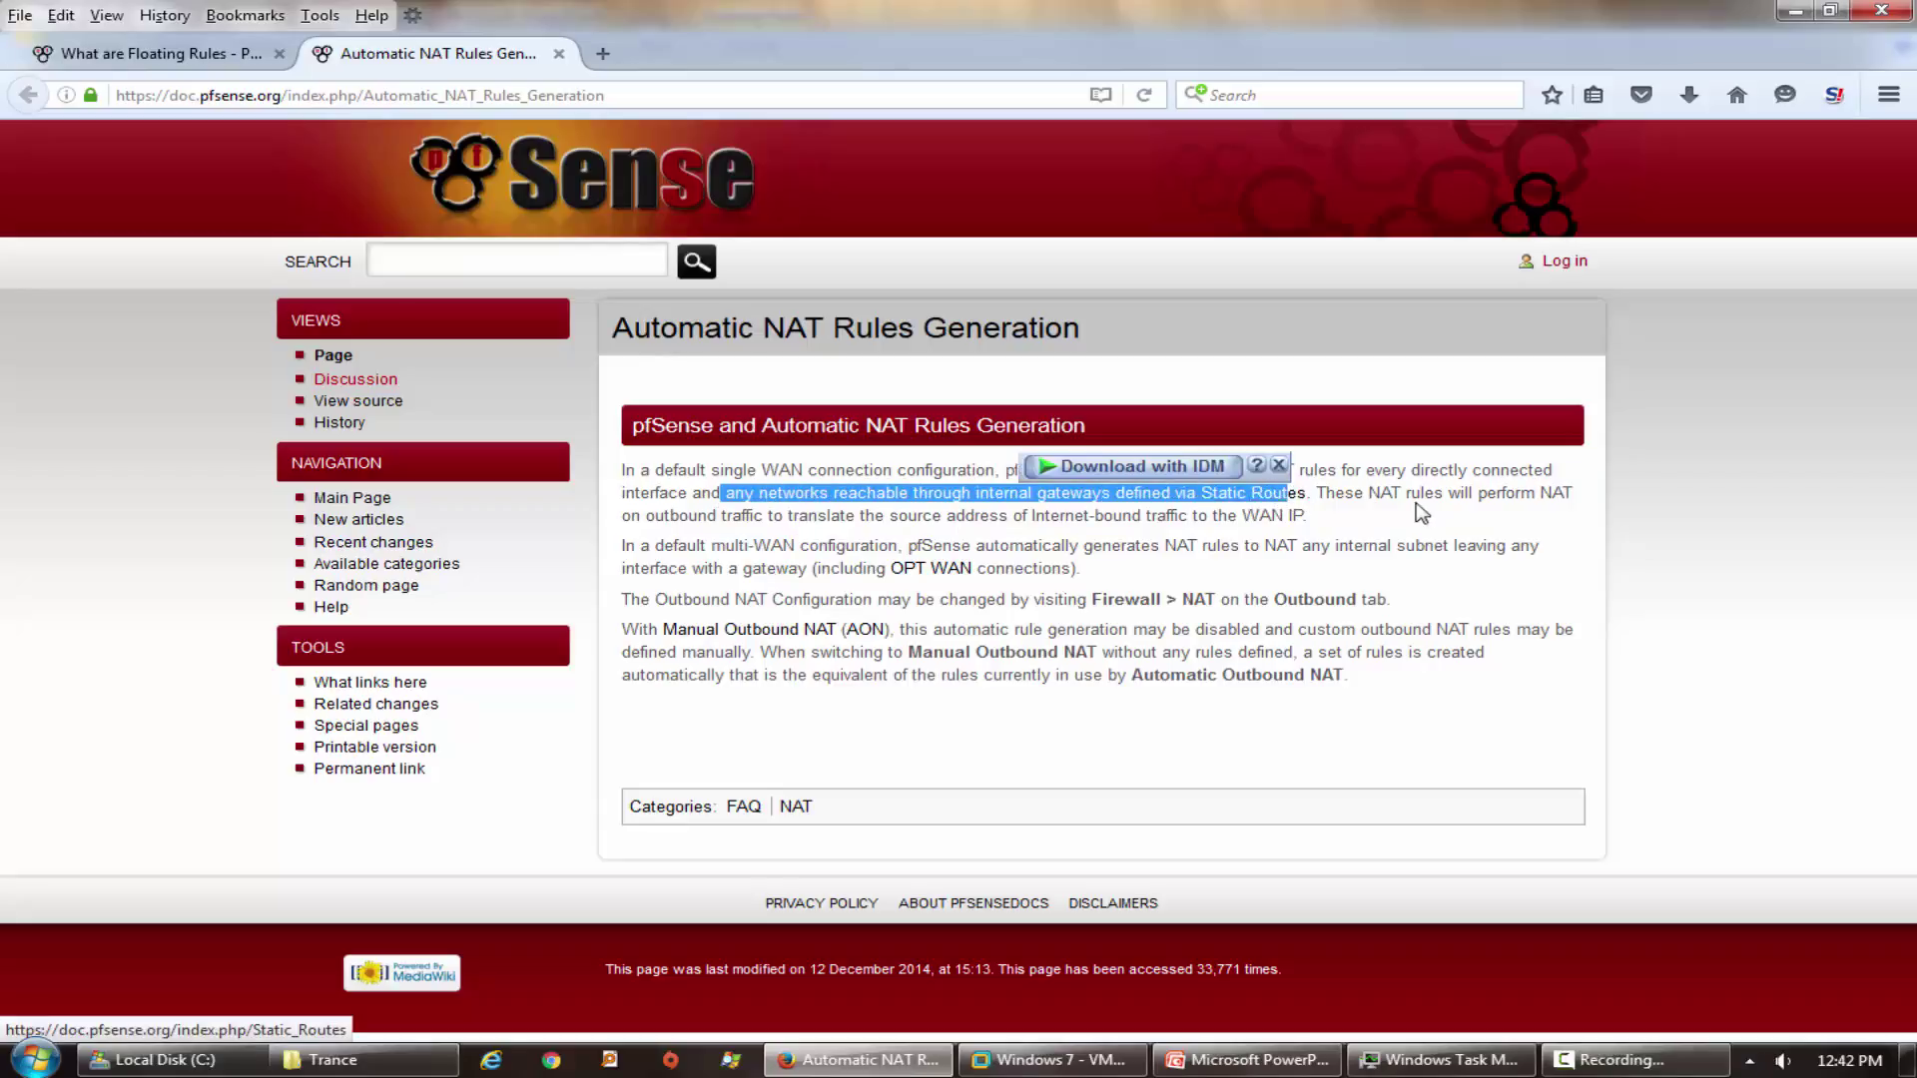
left_click(1426, 514)
Switch to the PowerPoint network diagram, revisit the NAT documentation in Firefox, and return to the Windows 7 virtual machine.
left_click(1243, 1060)
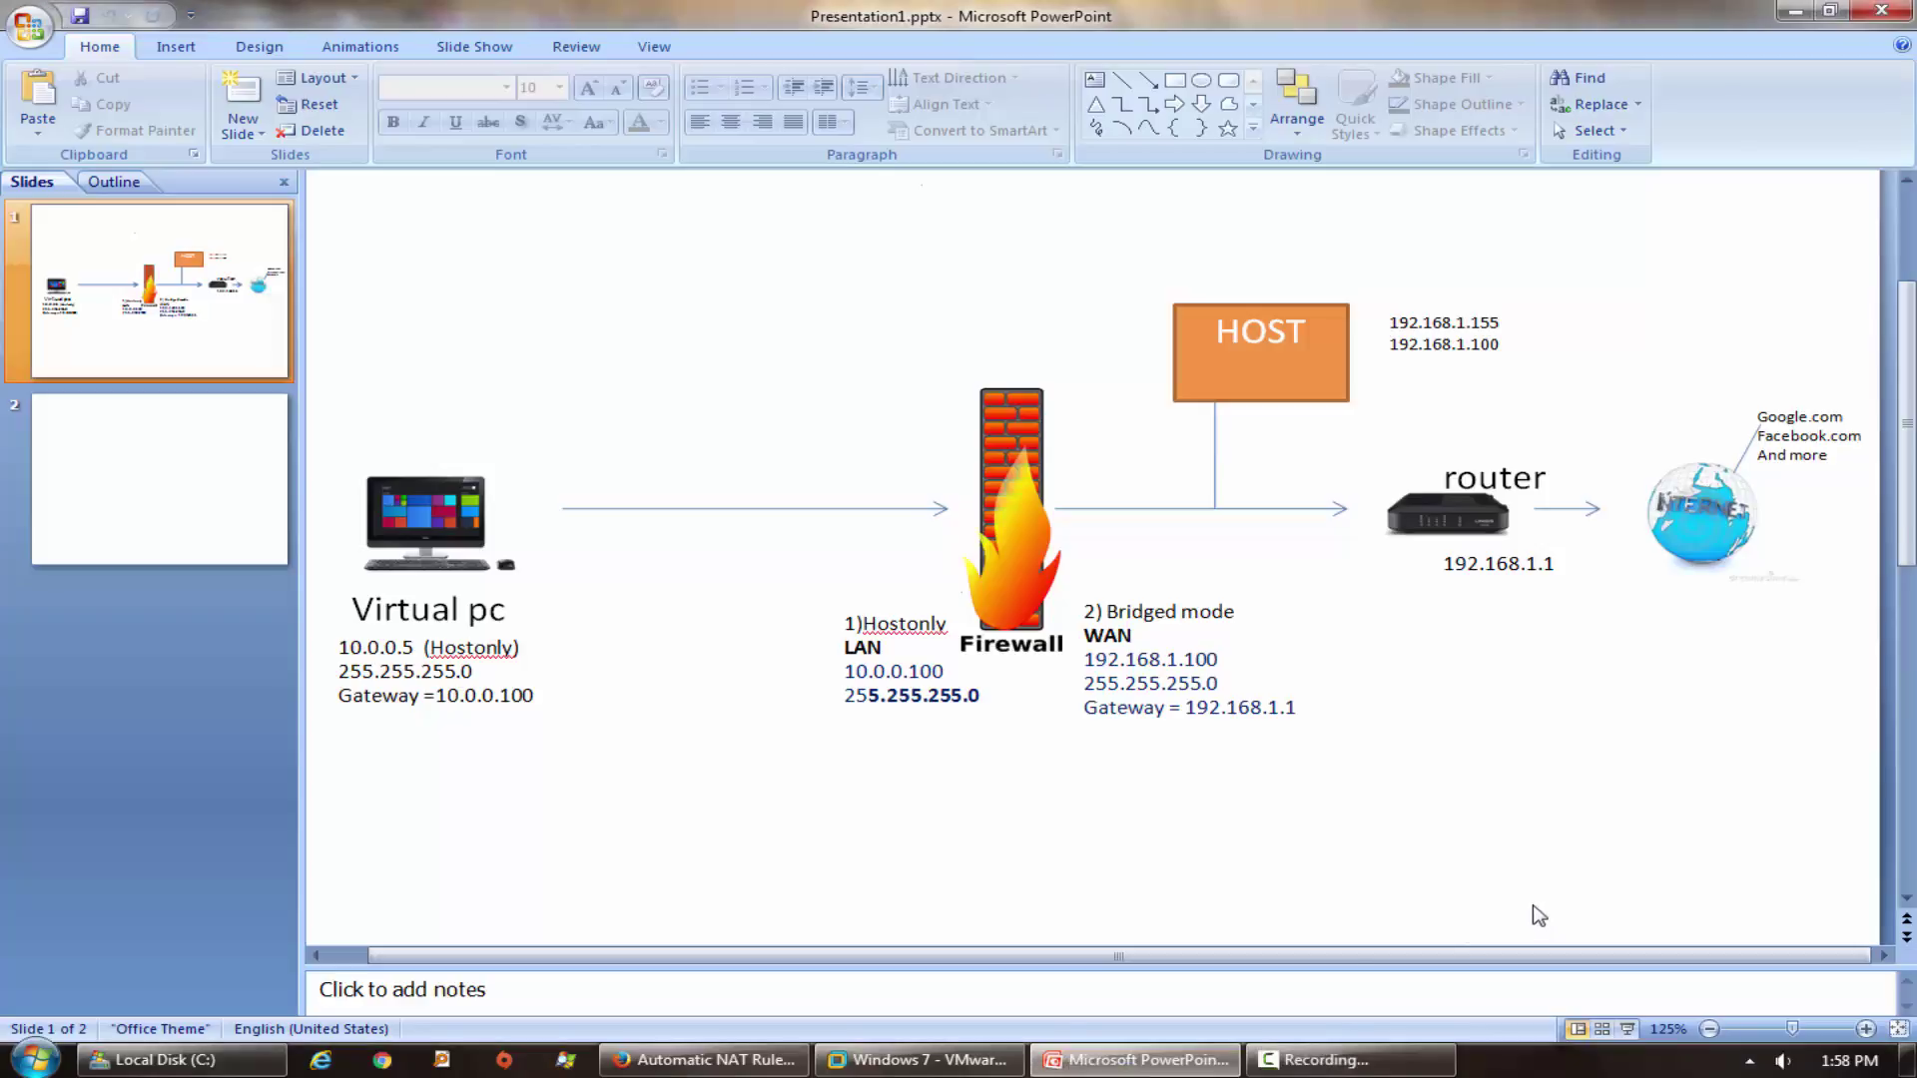
left_click(780, 1065)
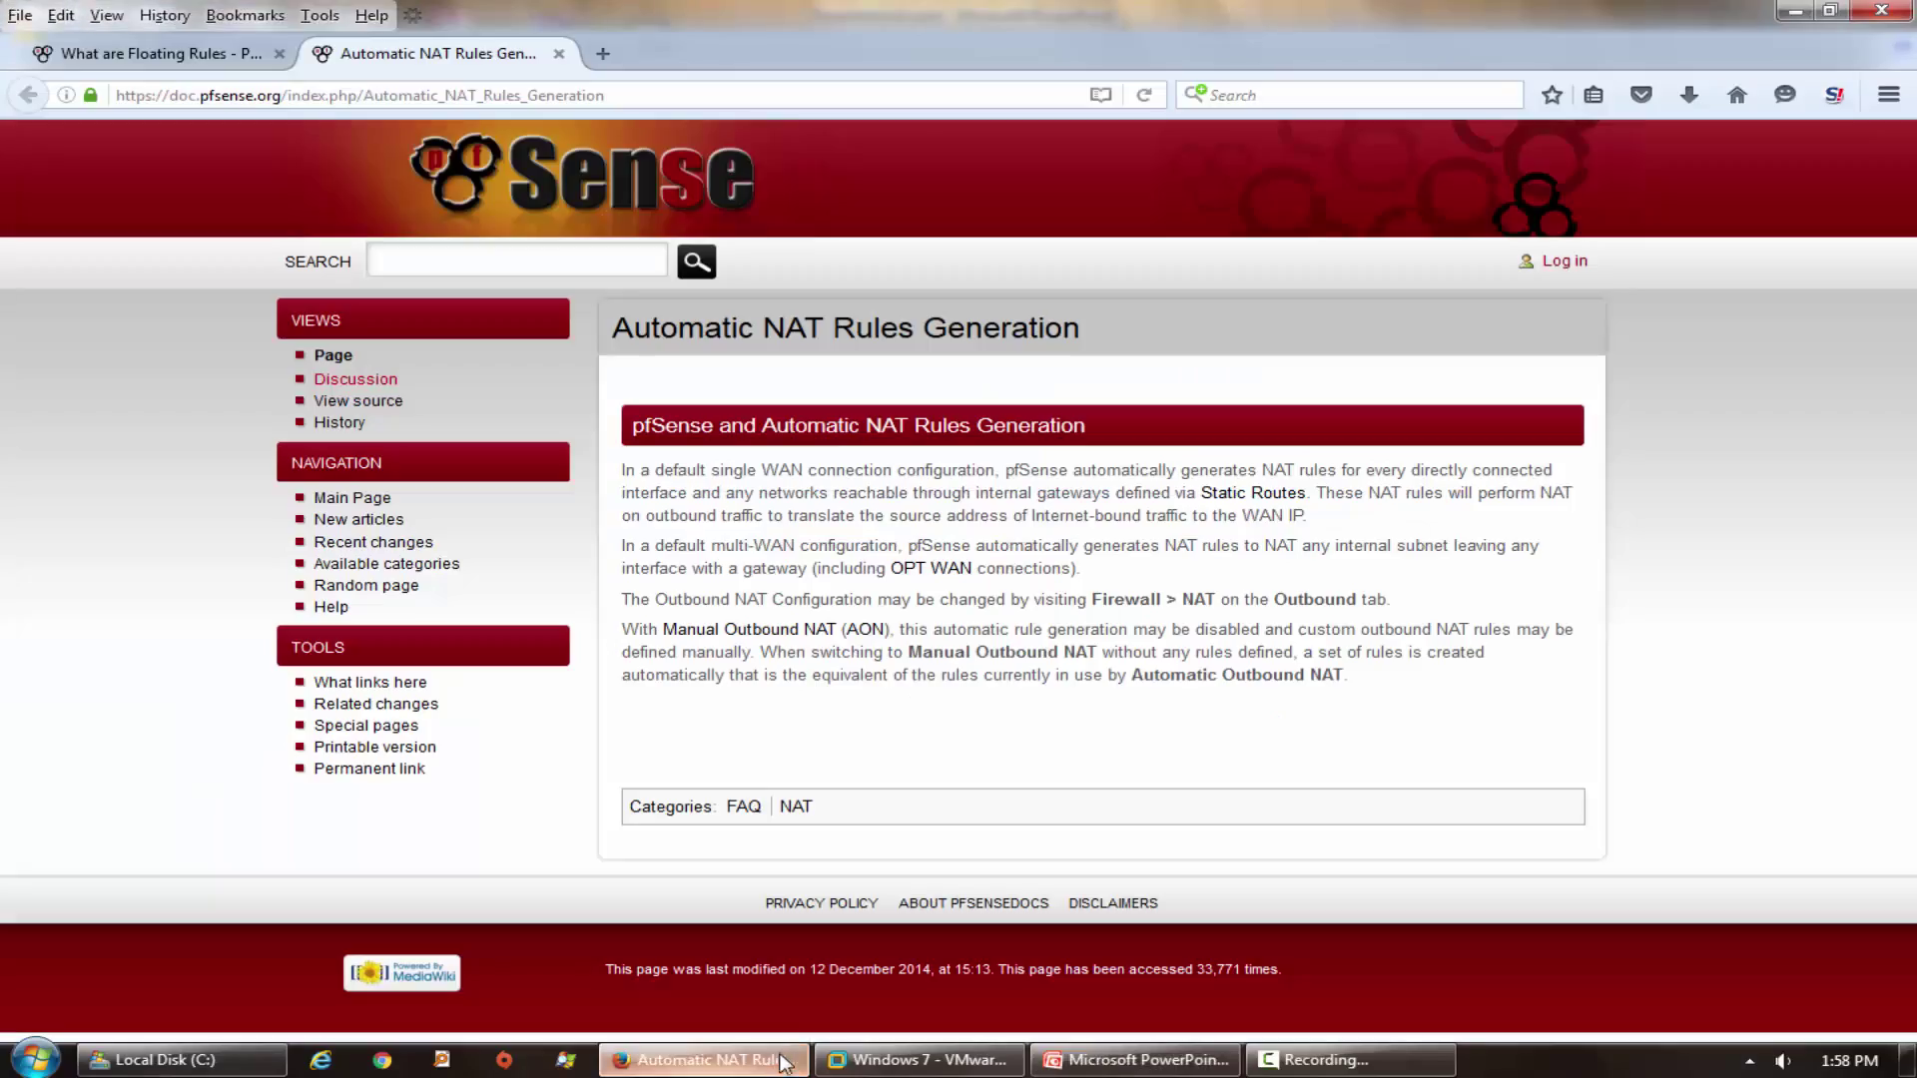
left_click(33, 1056)
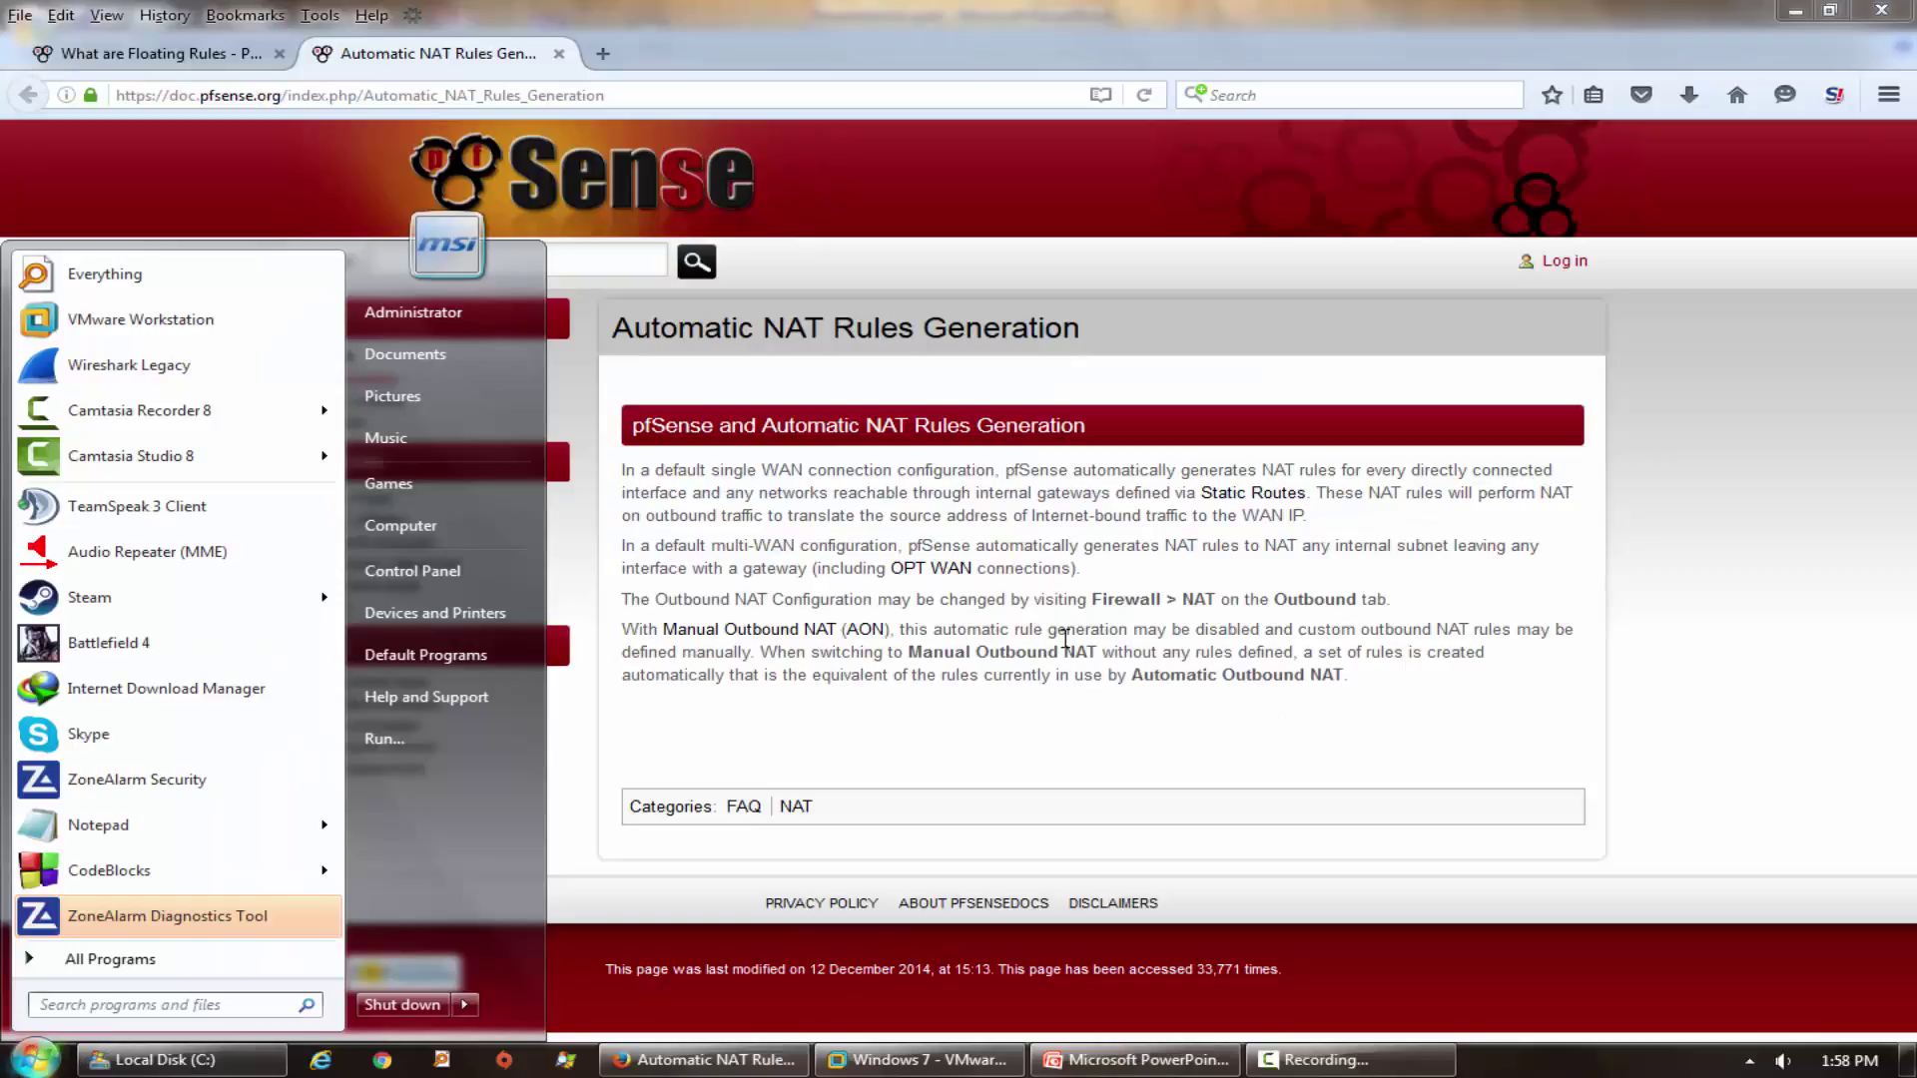
left_click(33, 1057)
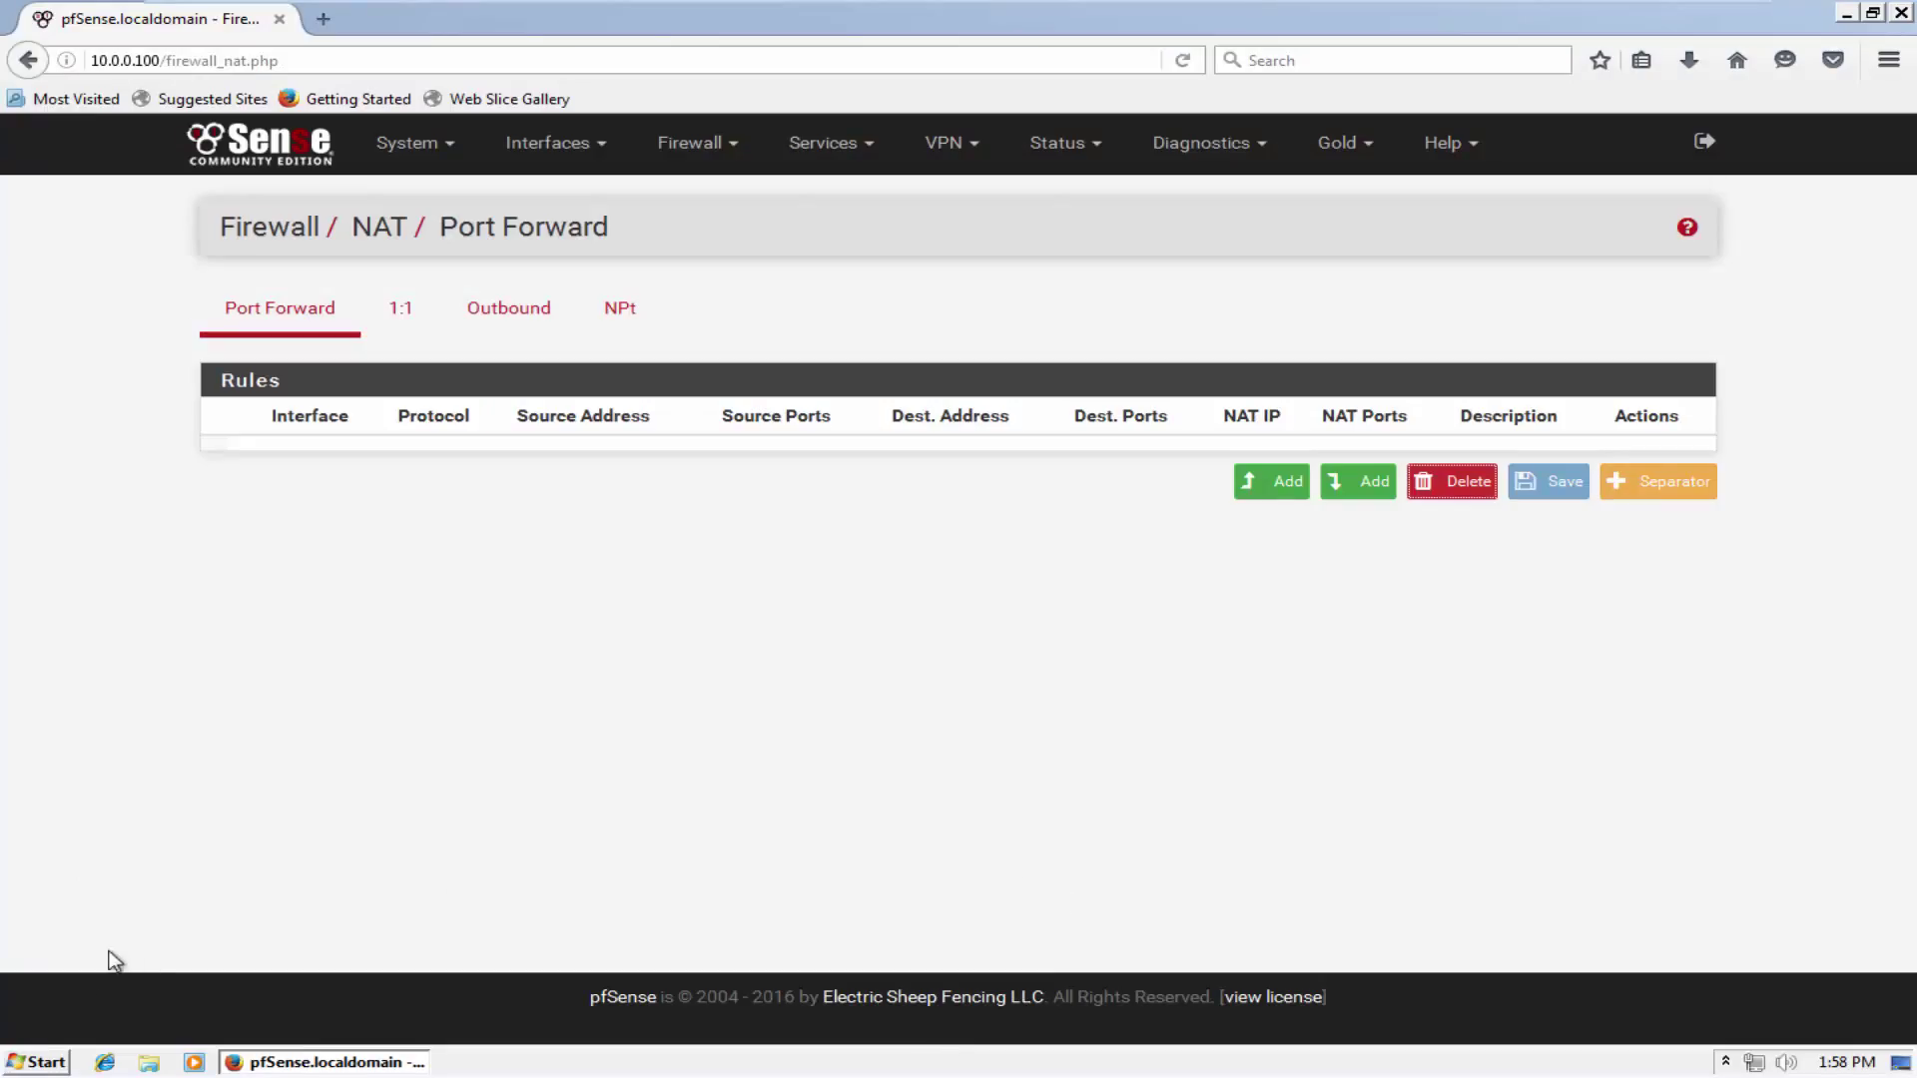
left_click(36, 1062)
left_click(1154, 512)
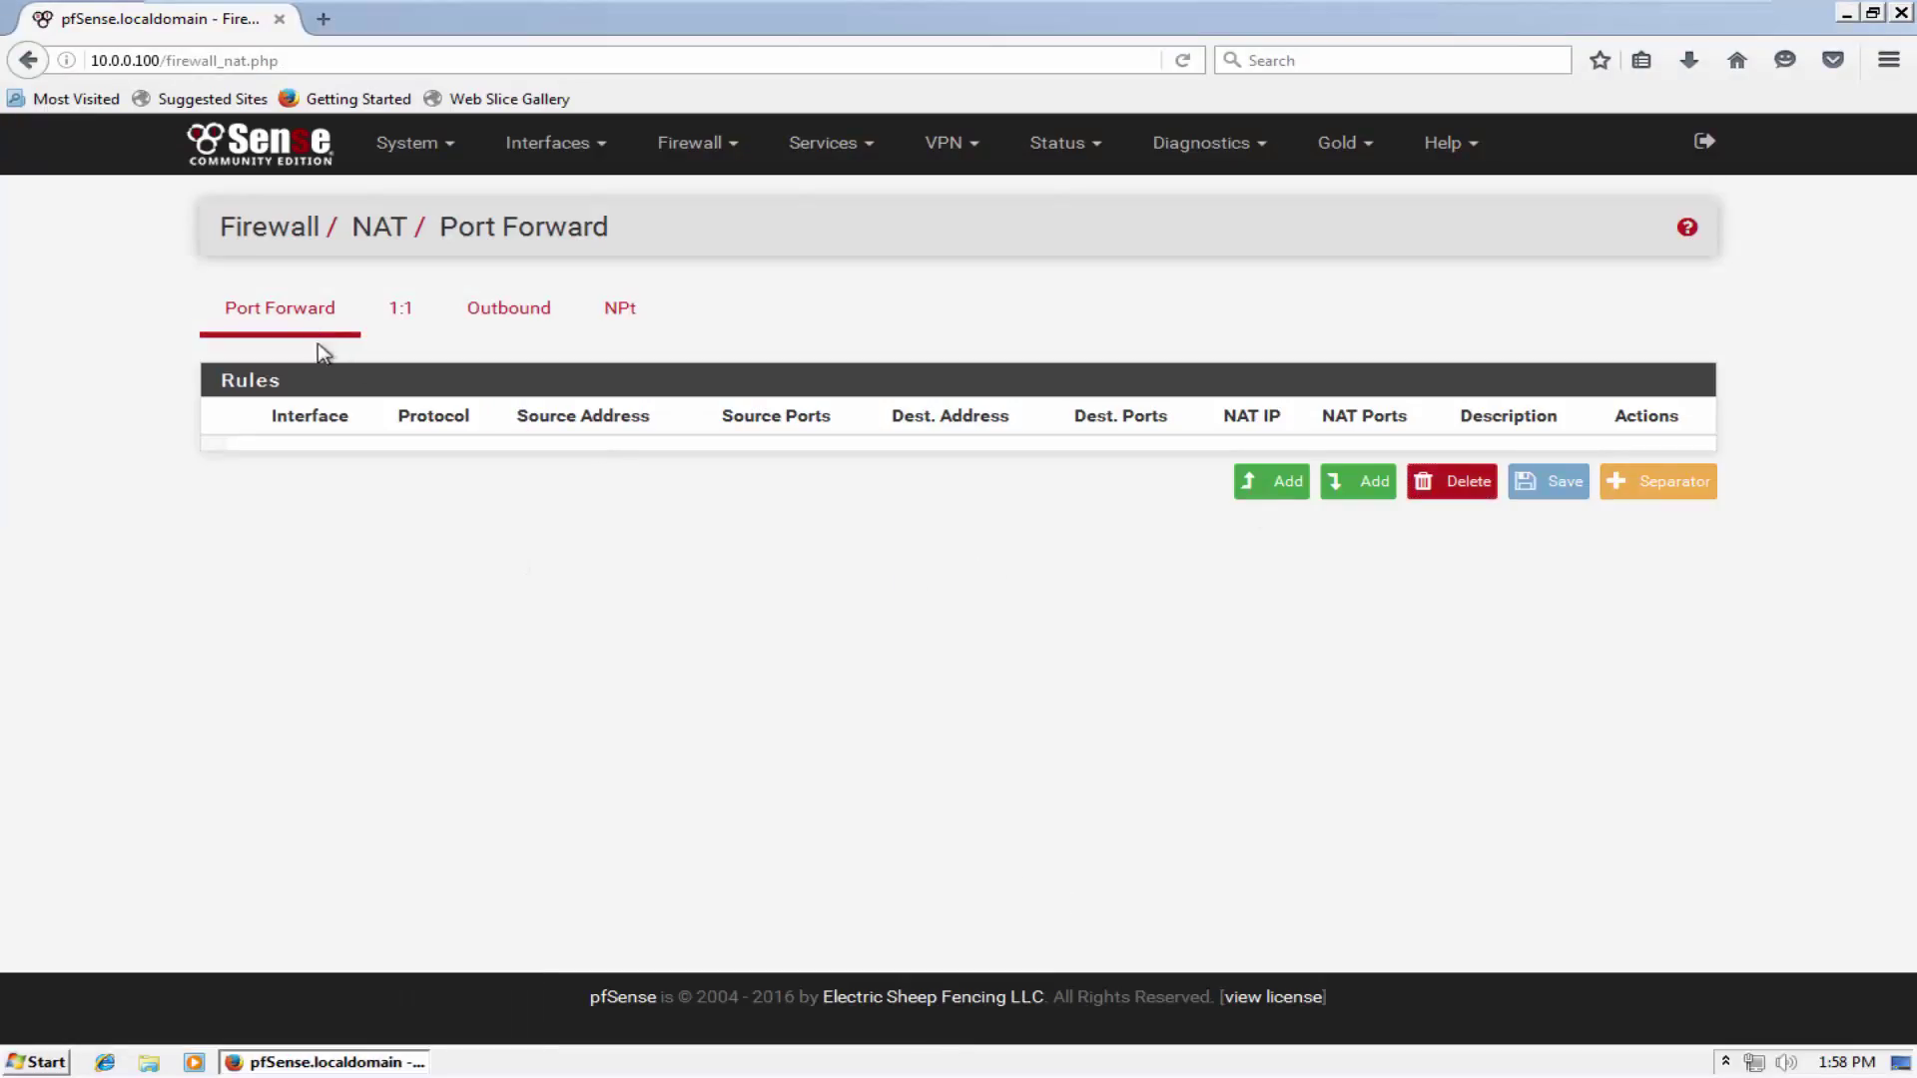
Open the floating firewall rules, delete the Block Firewall's traffic rule and apply the changes.
left_click(684, 143)
left_click(689, 270)
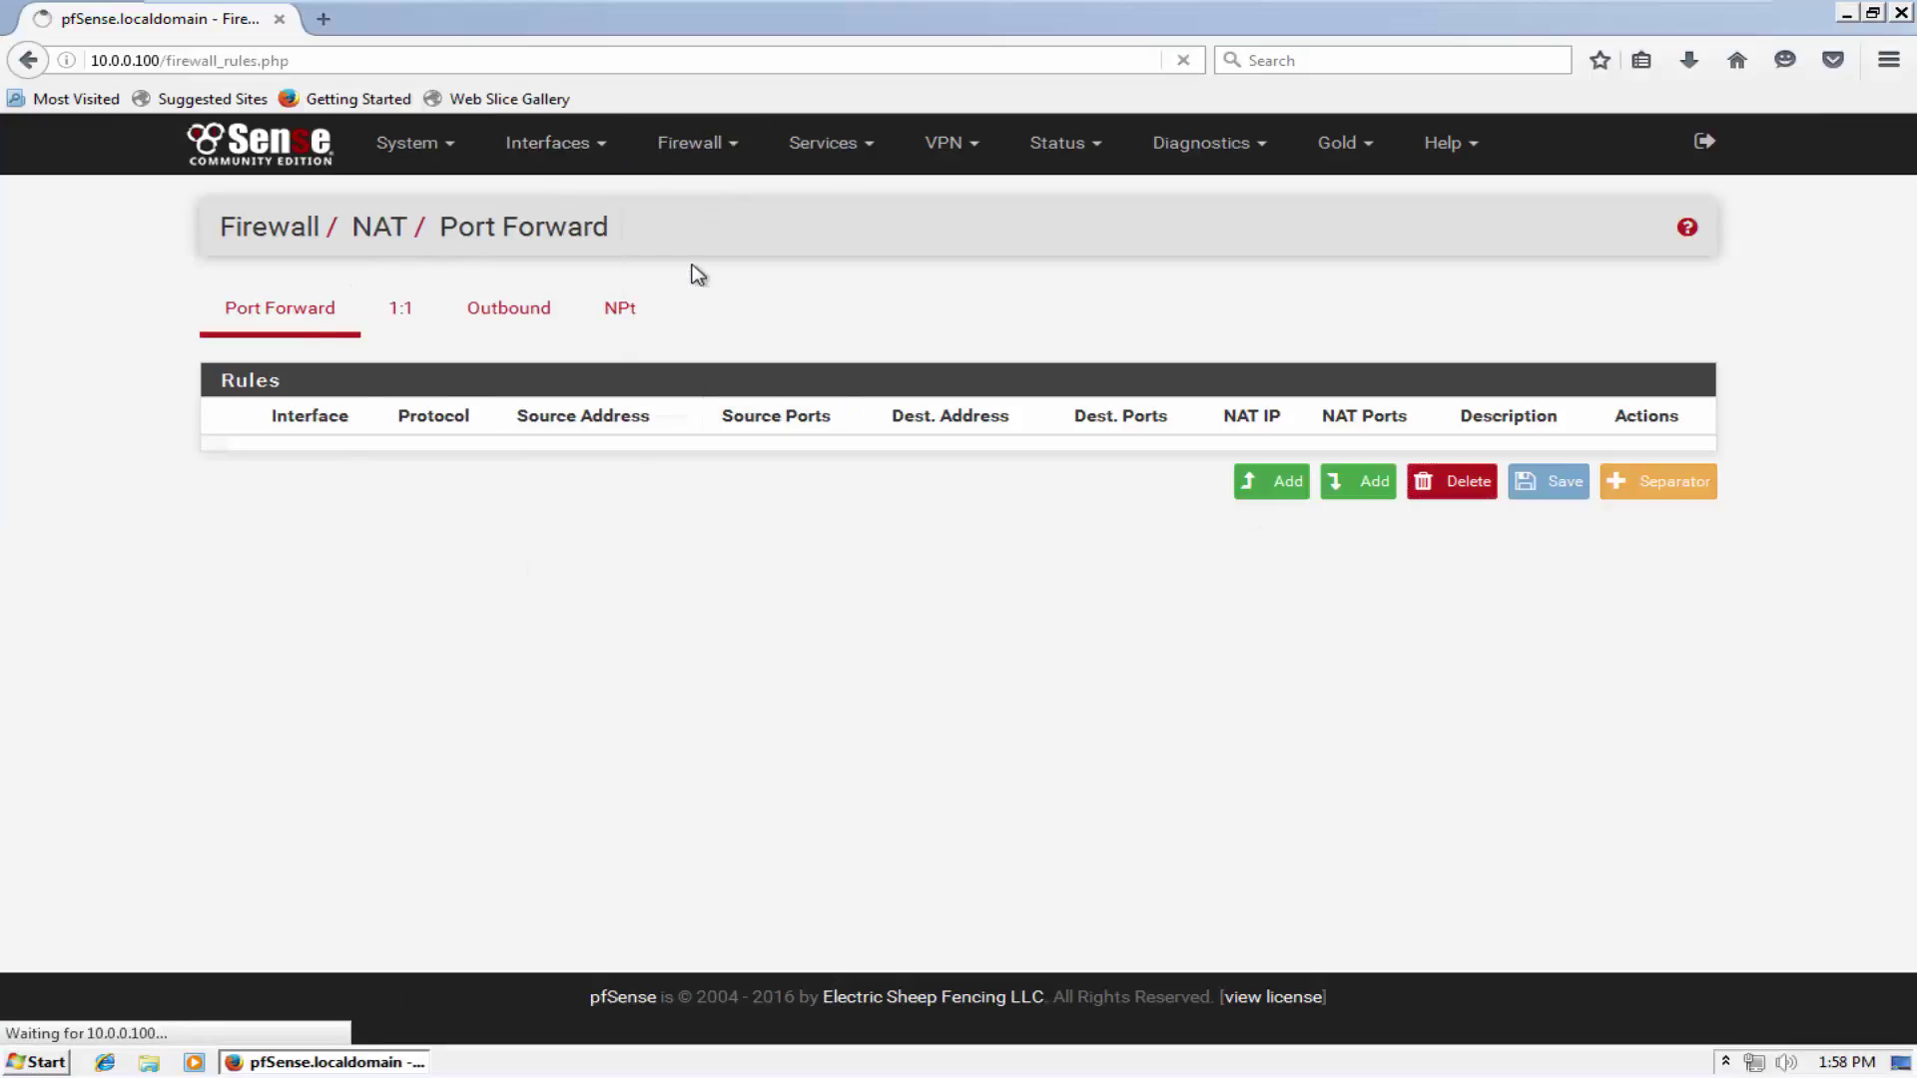
left_click(254, 329)
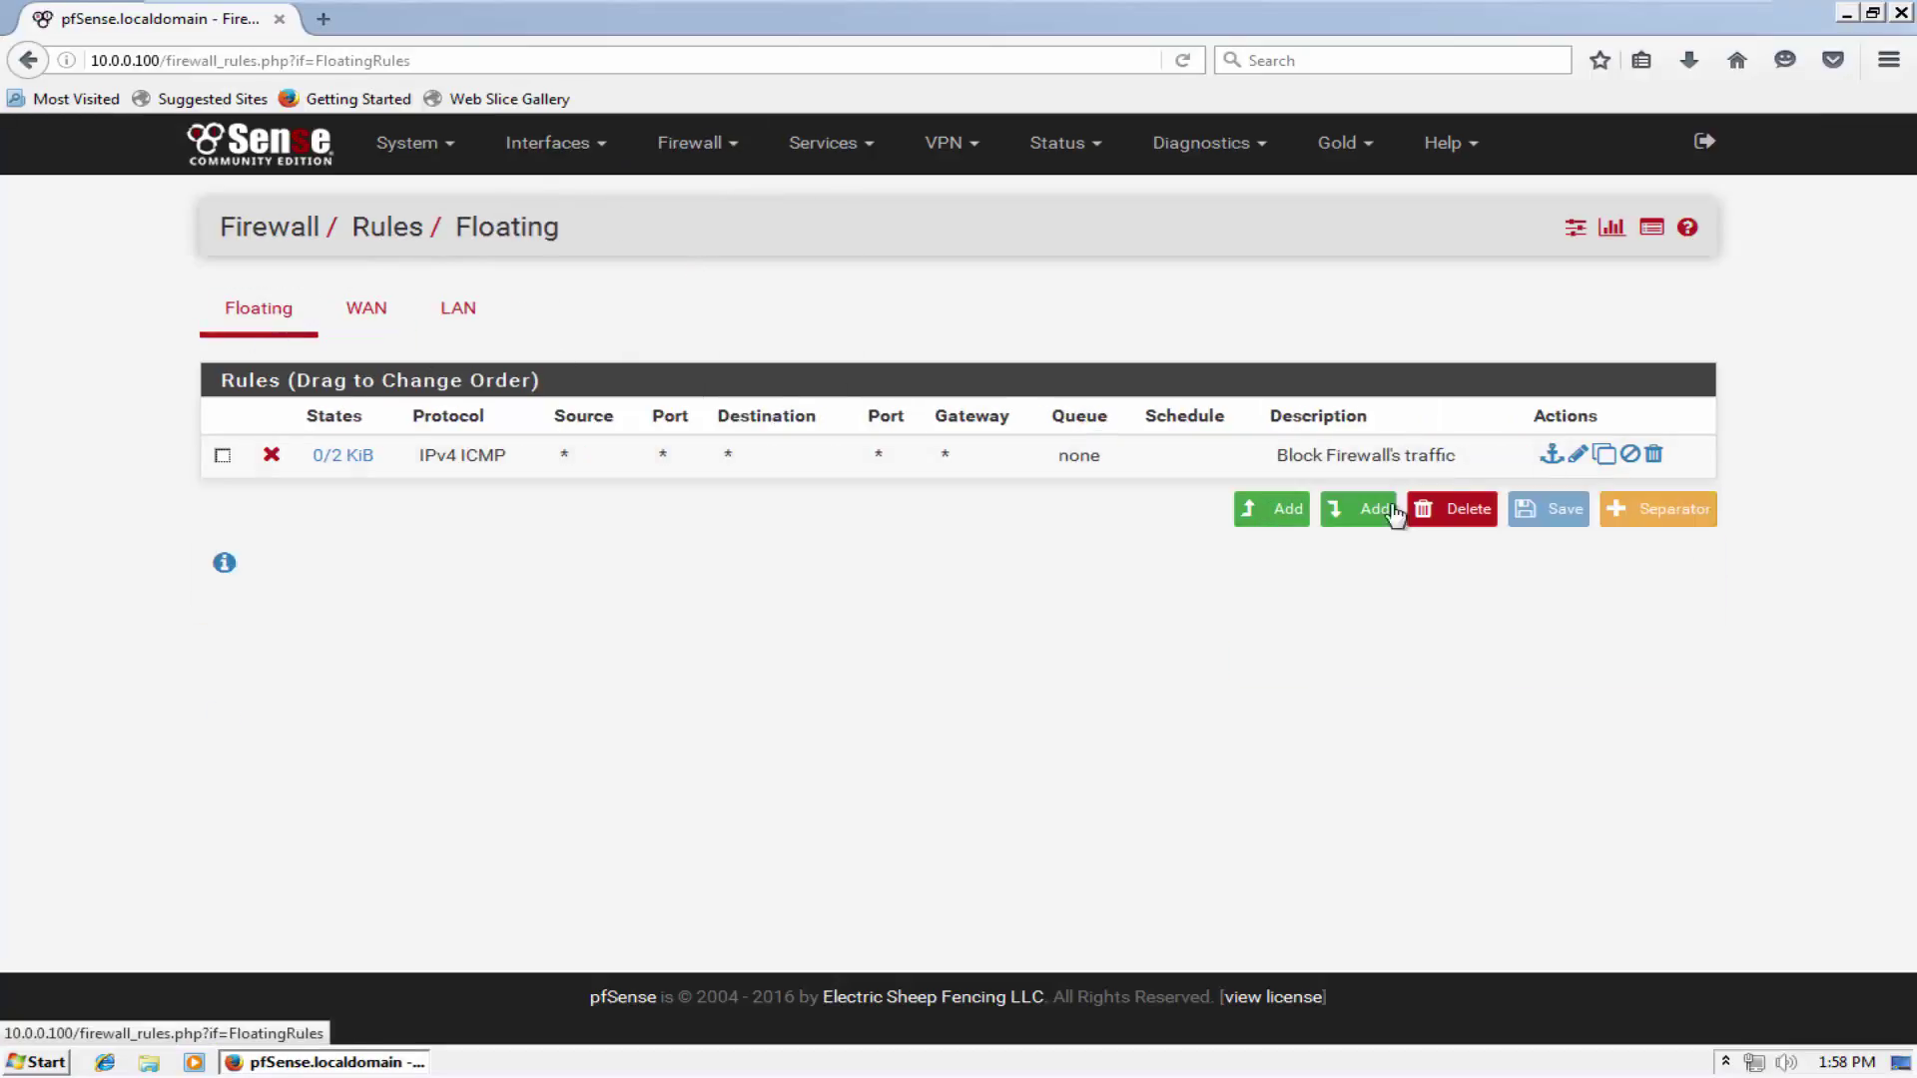
left_click(1653, 454)
left_click(909, 511)
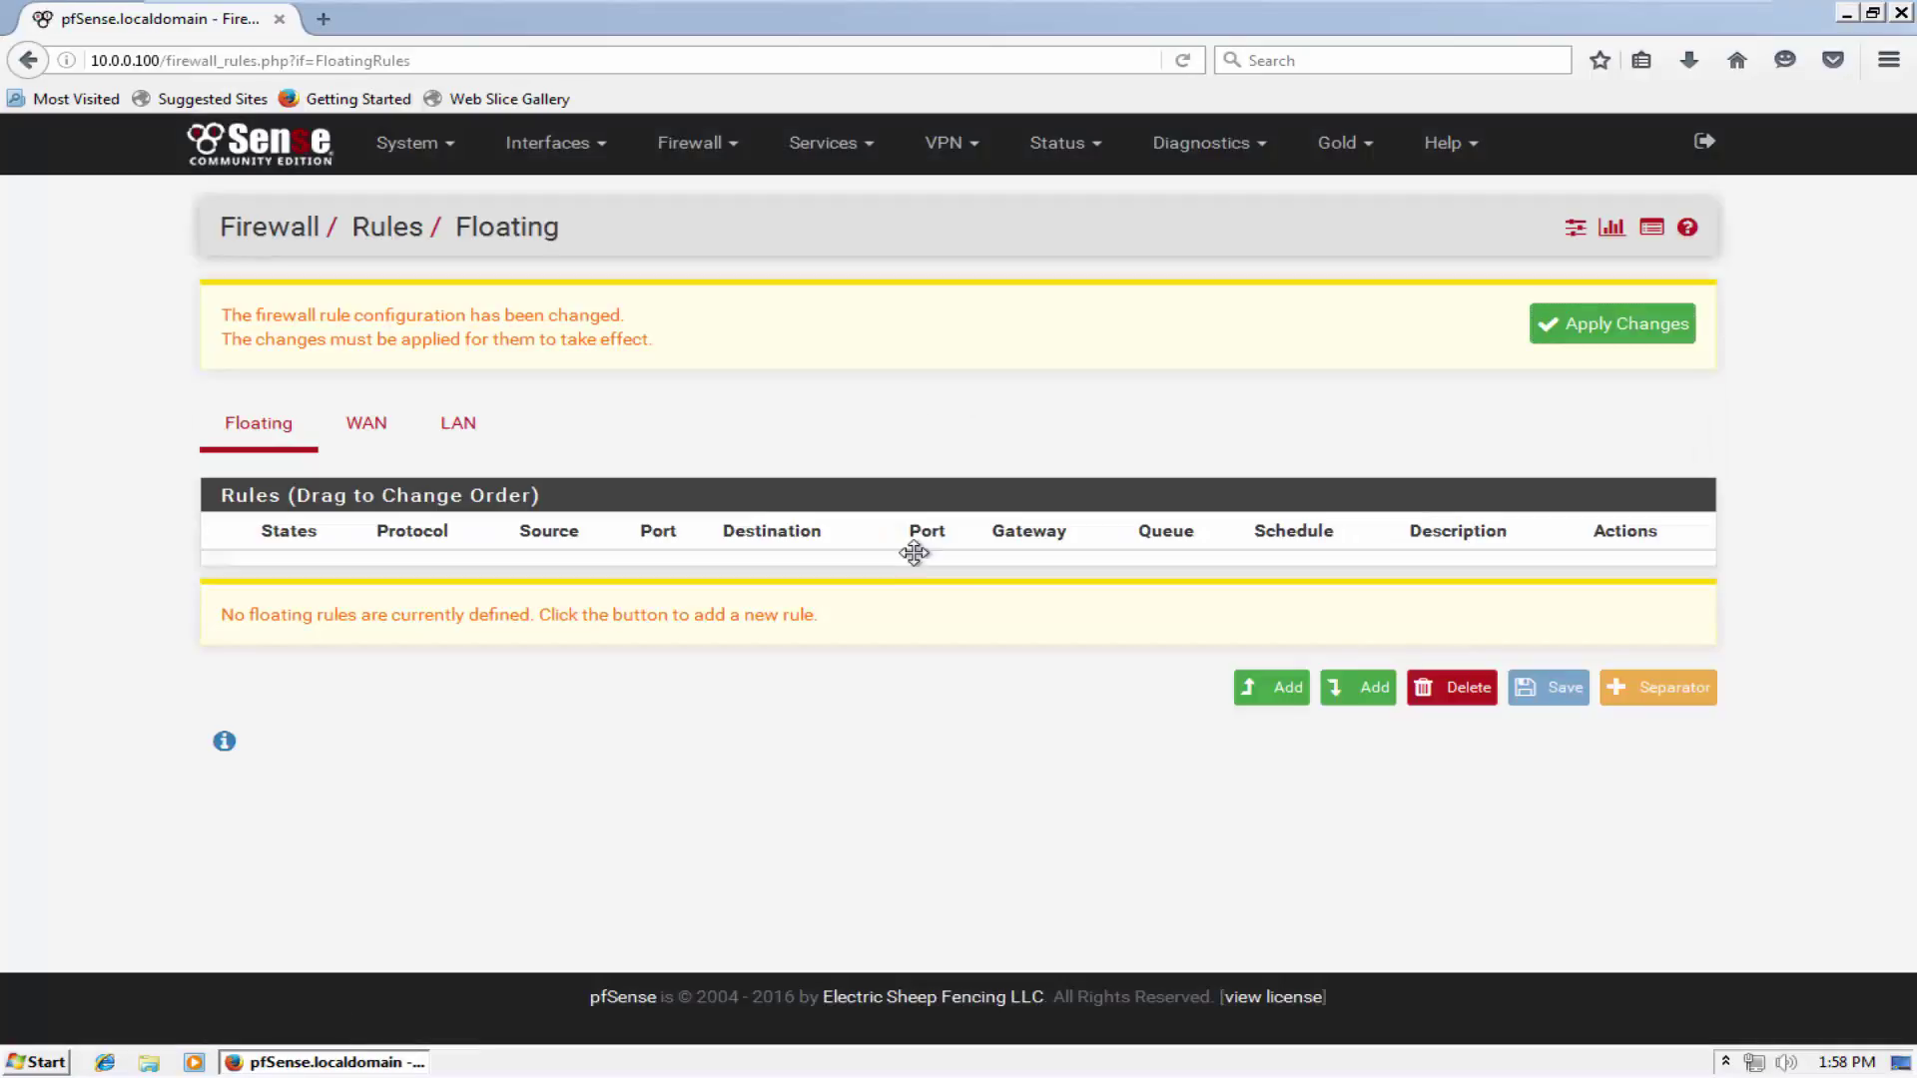
left_click(1538, 337)
Add a floating pass rule on the LAN interface with protocol ICMP and direction in.
left_click(1300, 694)
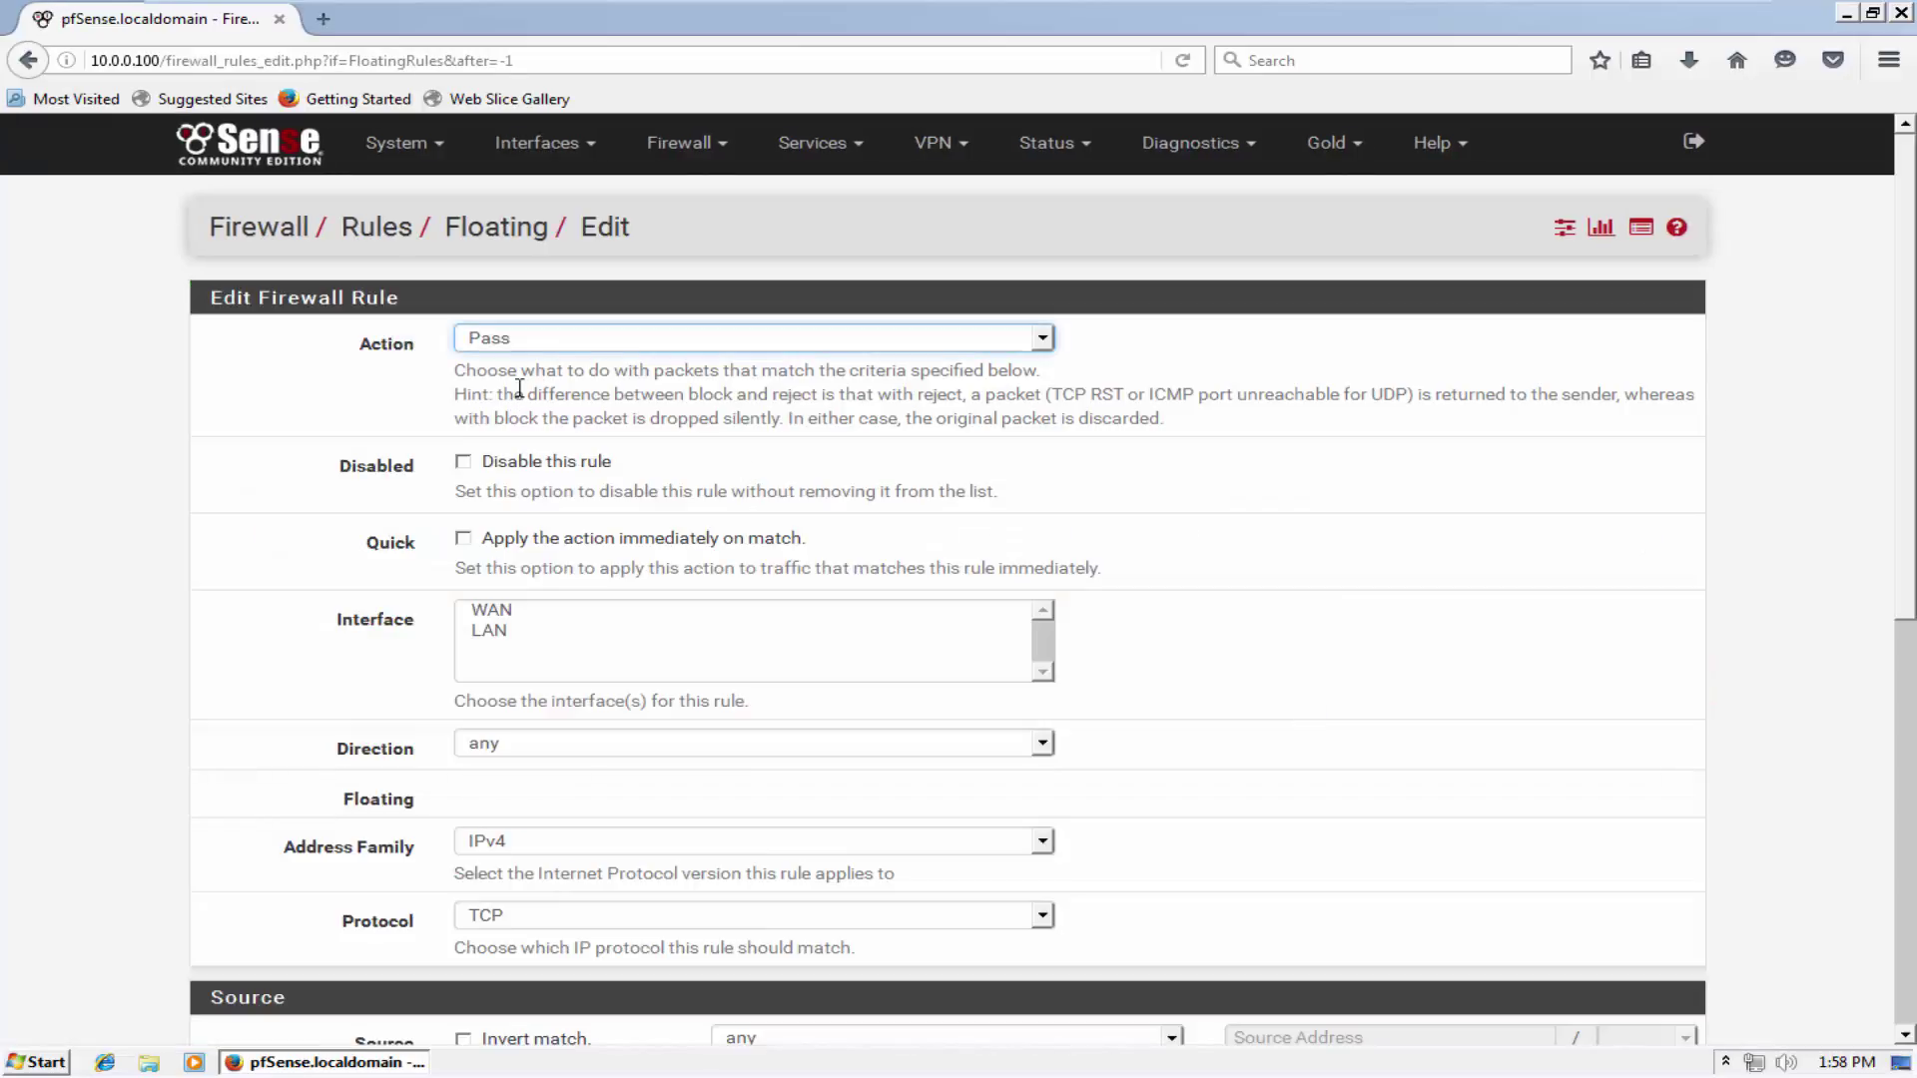
left_click(525, 340)
left_click(525, 344)
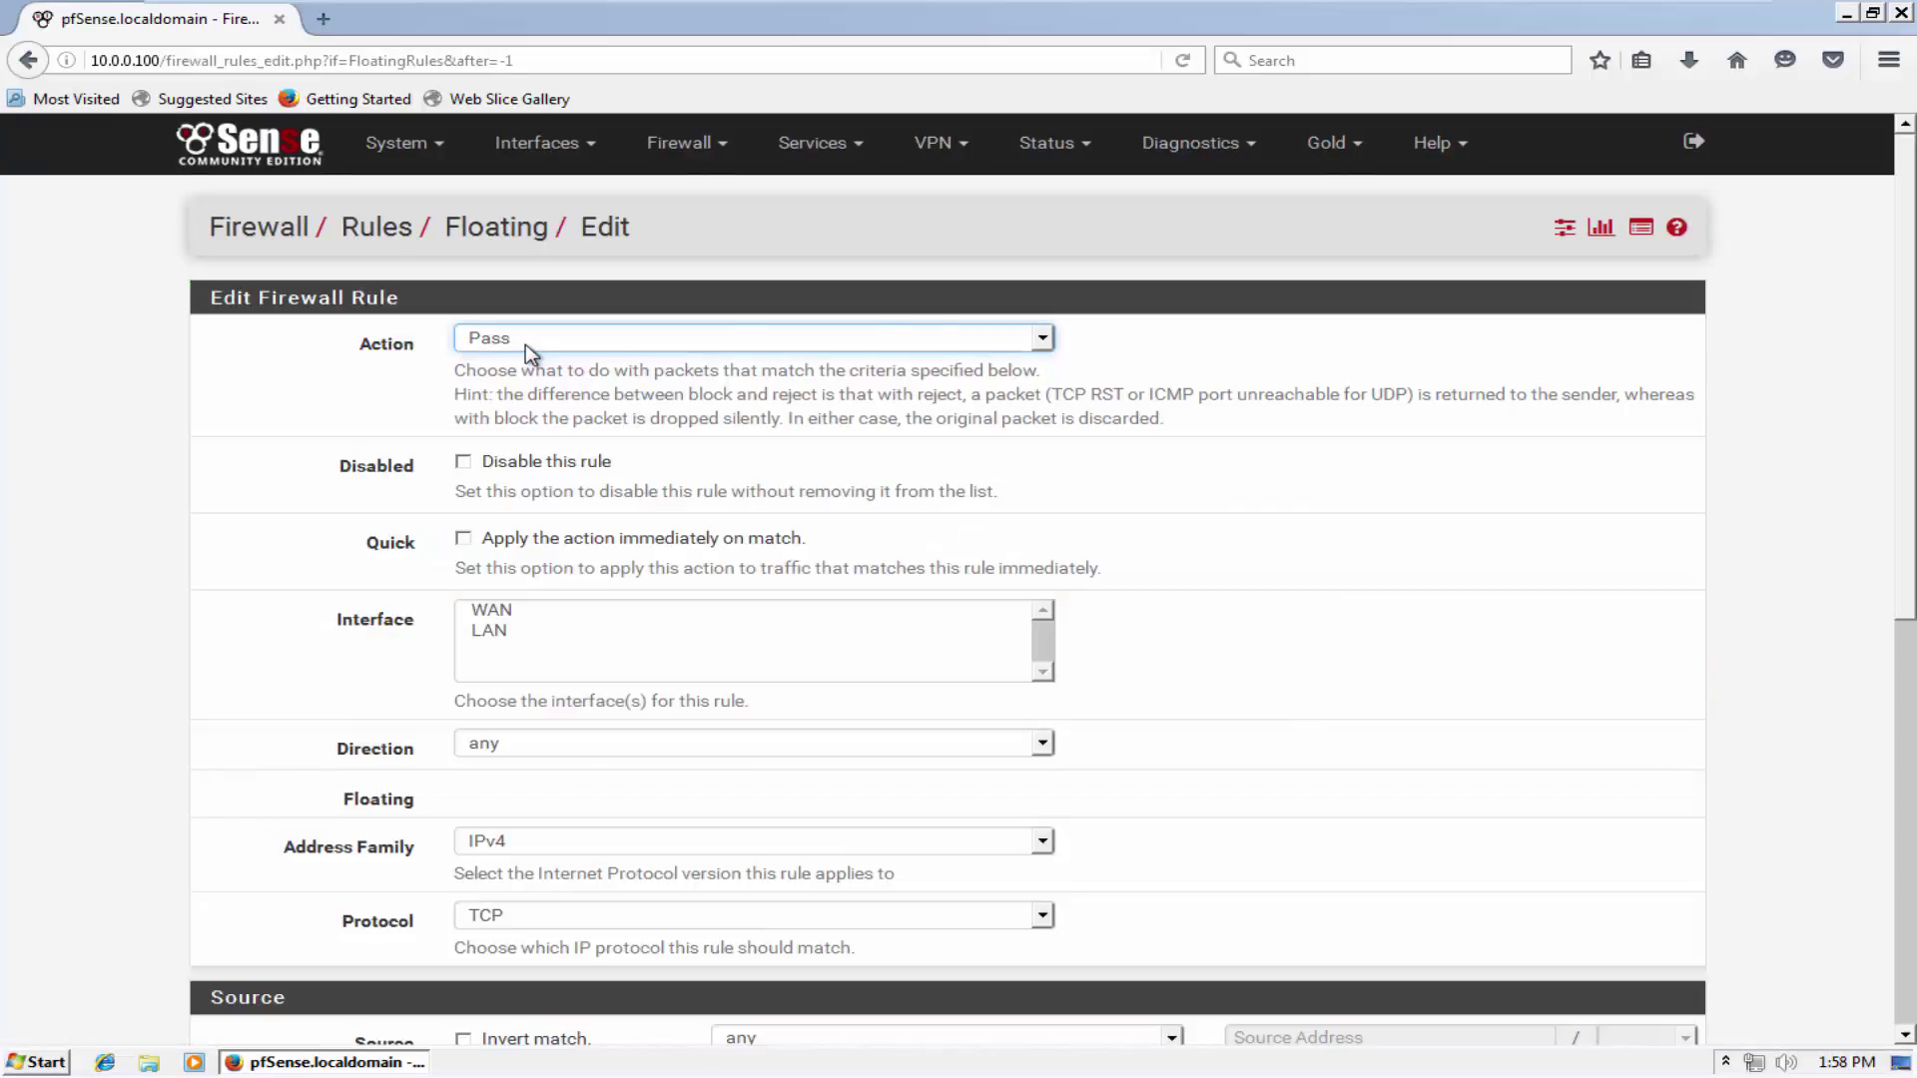
left_click(489, 630)
scroll(287, 642, "down", 4)
left_click(547, 506)
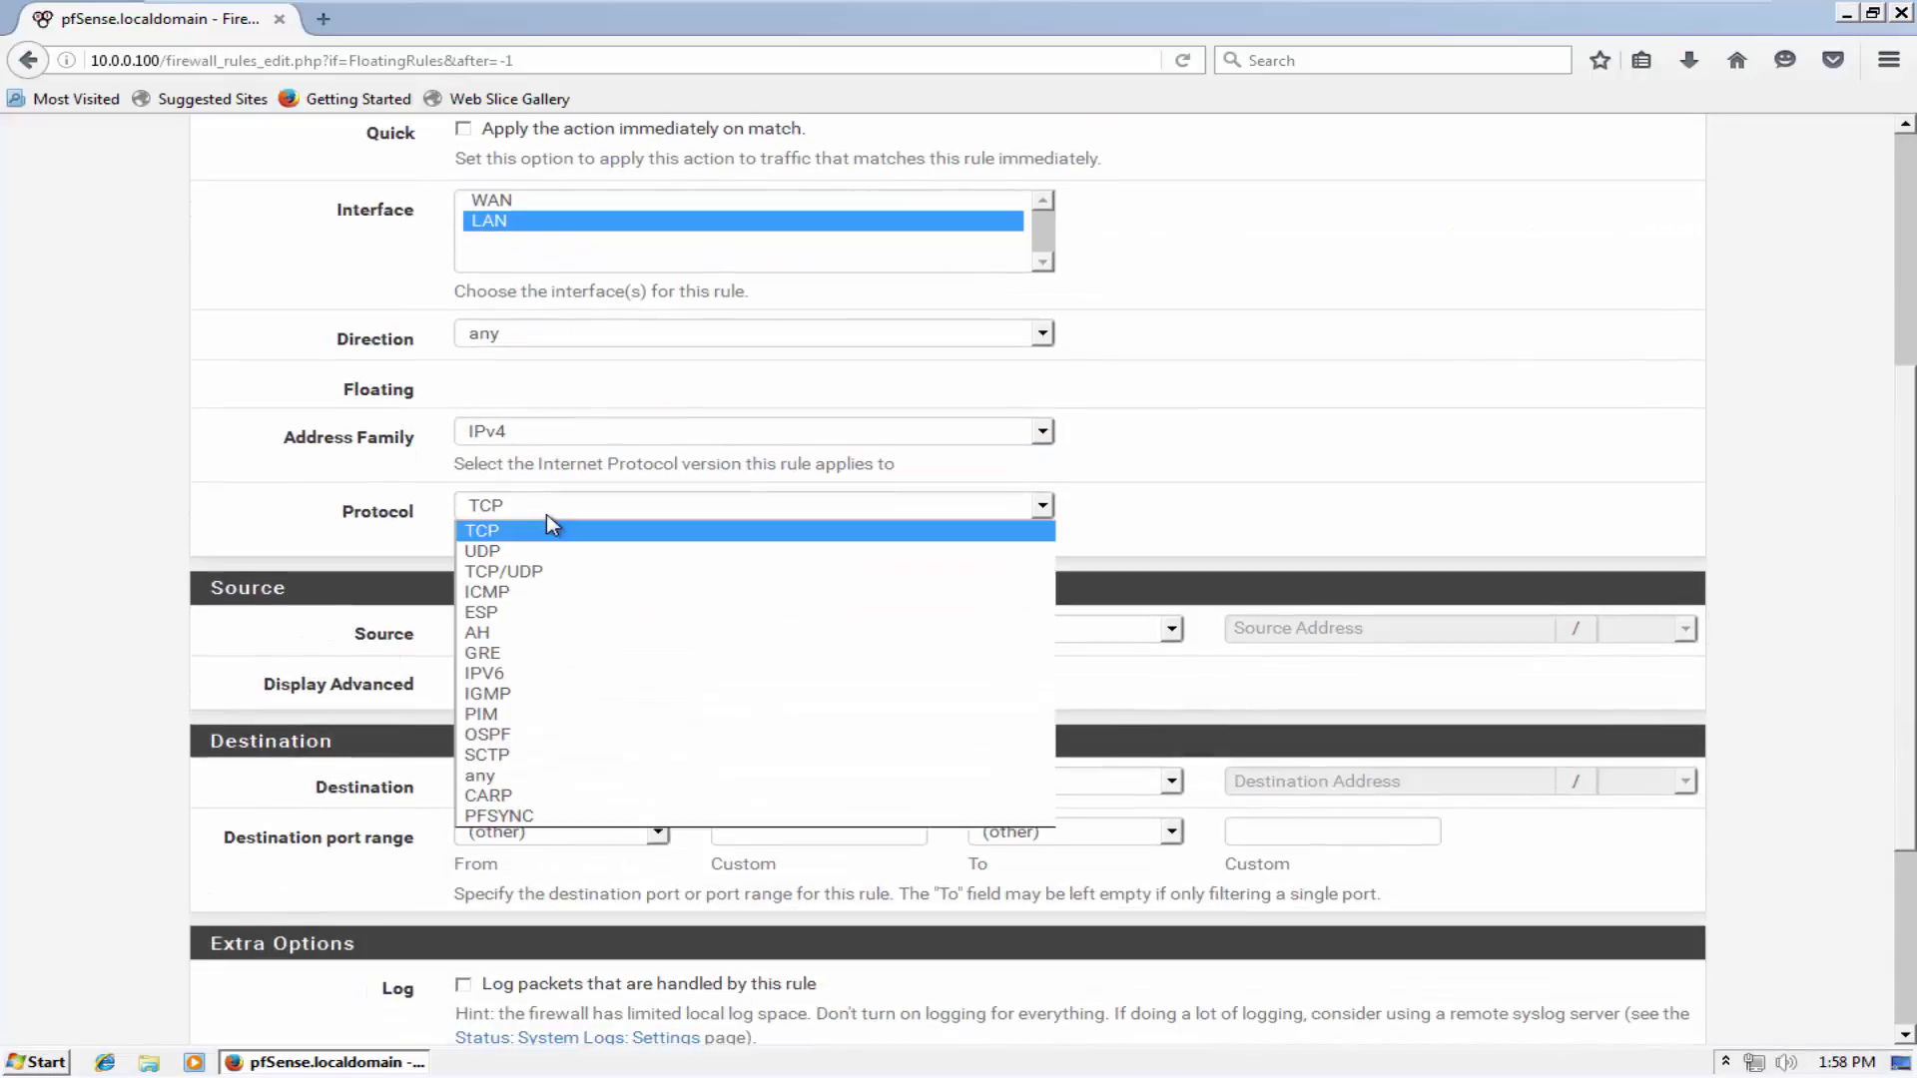
left_click(519, 591)
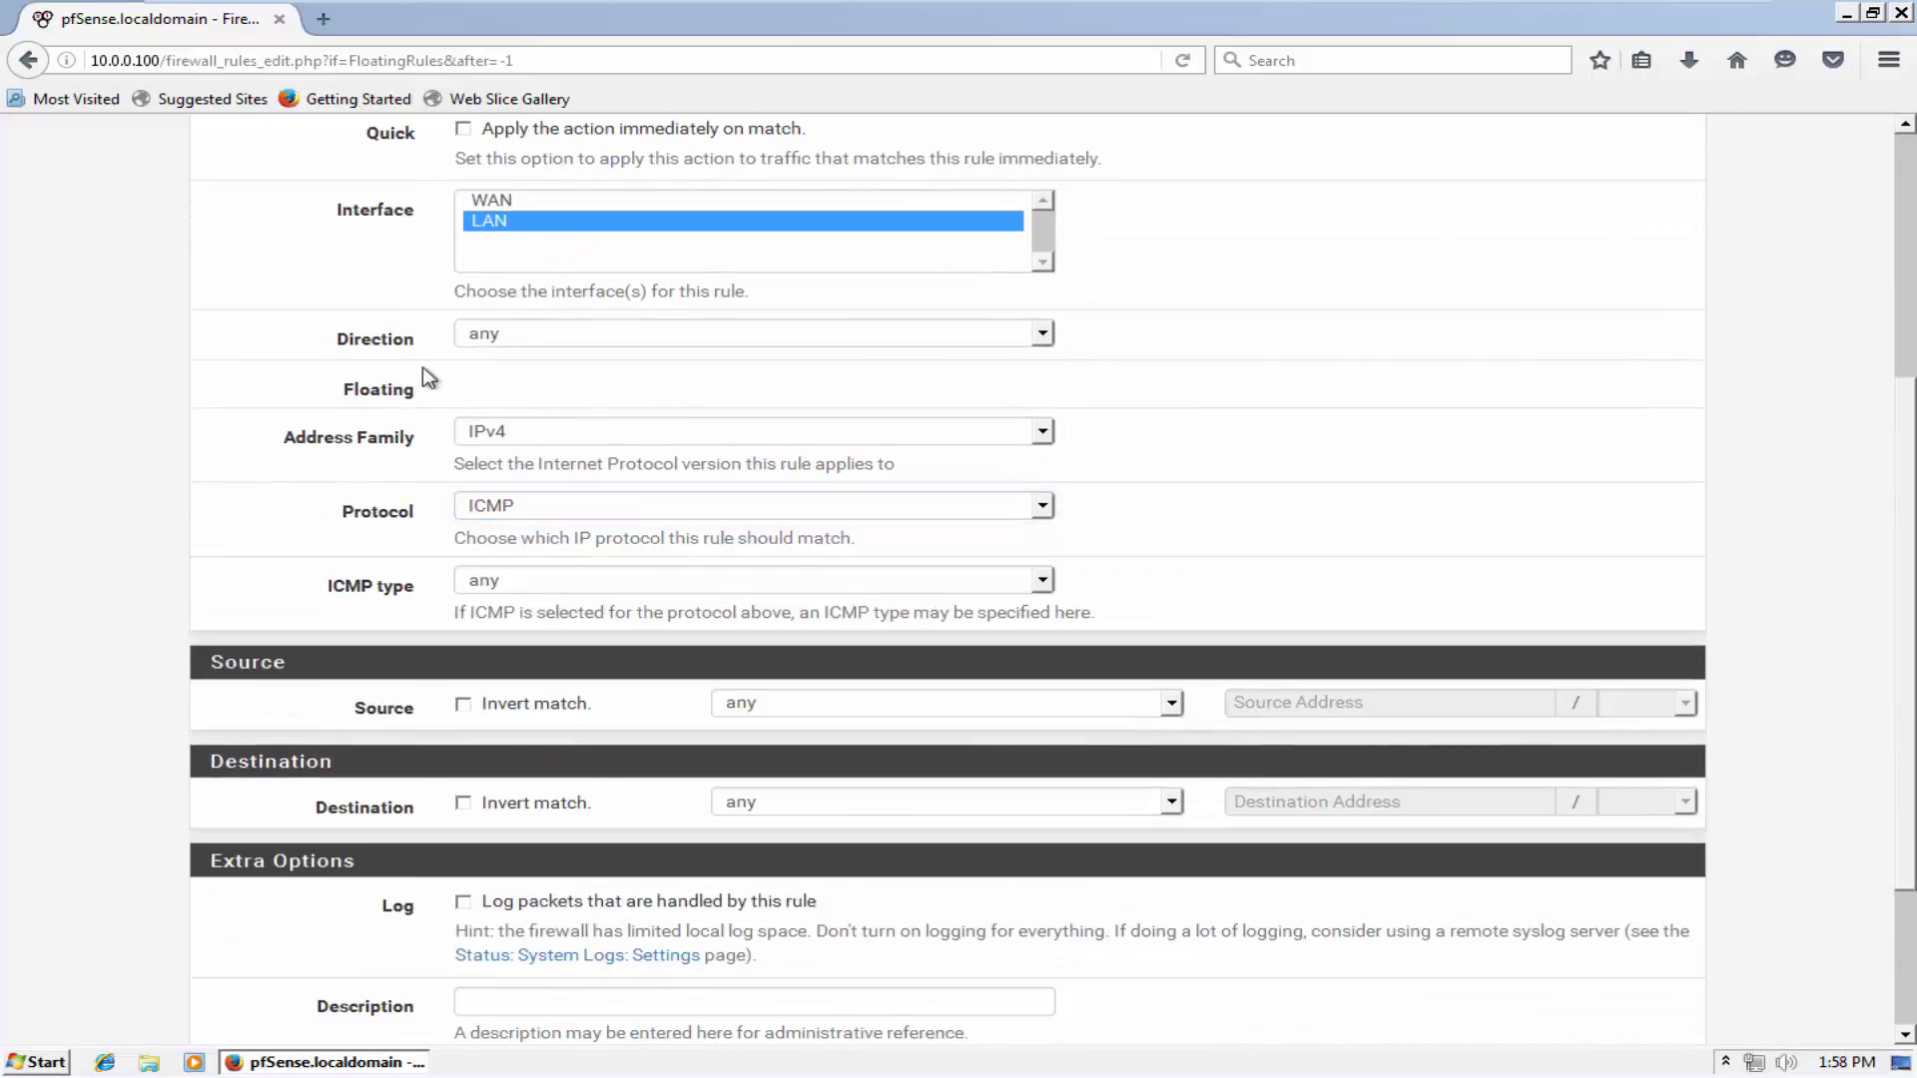
left_click(489, 339)
left_click(470, 376)
Set the rule's source to LAN net, describe it as "allow ICMP requests", save it and apply the changes.
scroll(394, 470, "down", 3)
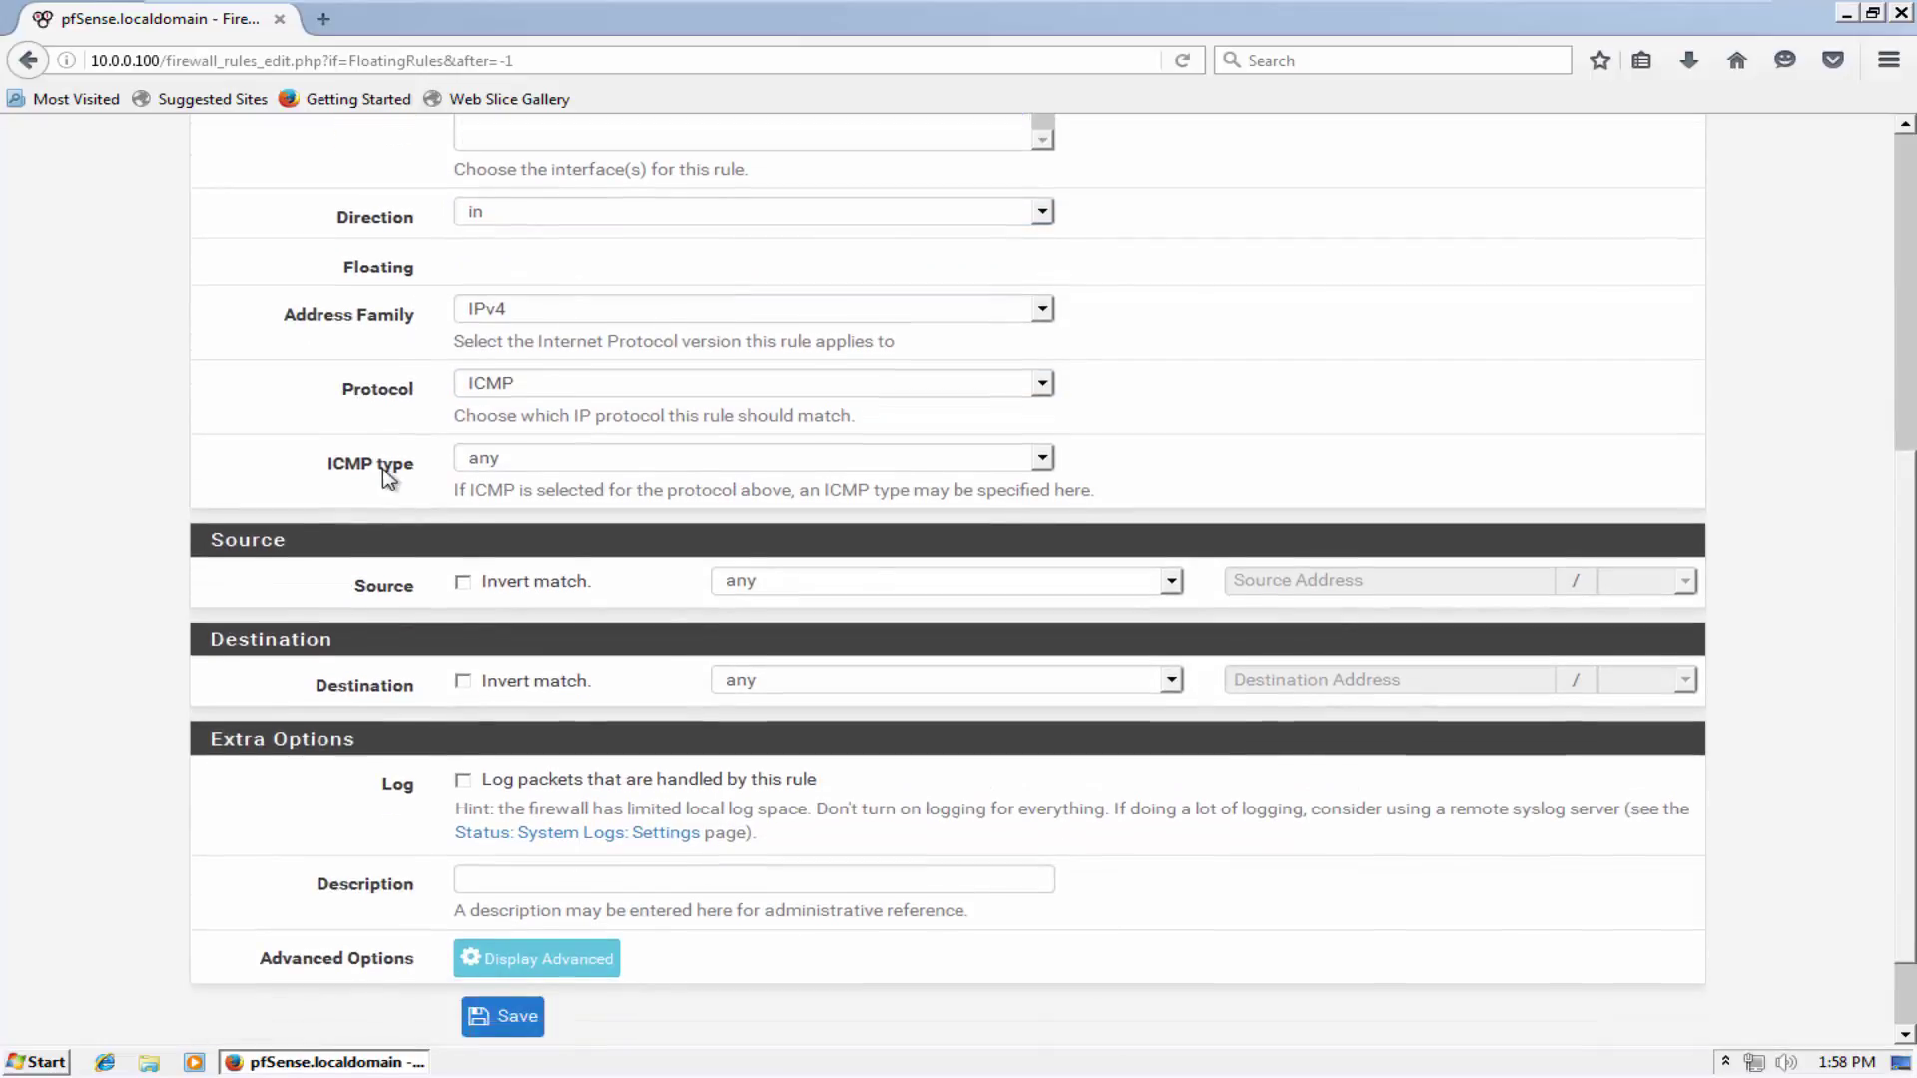
left_click(771, 567)
left_click(776, 756)
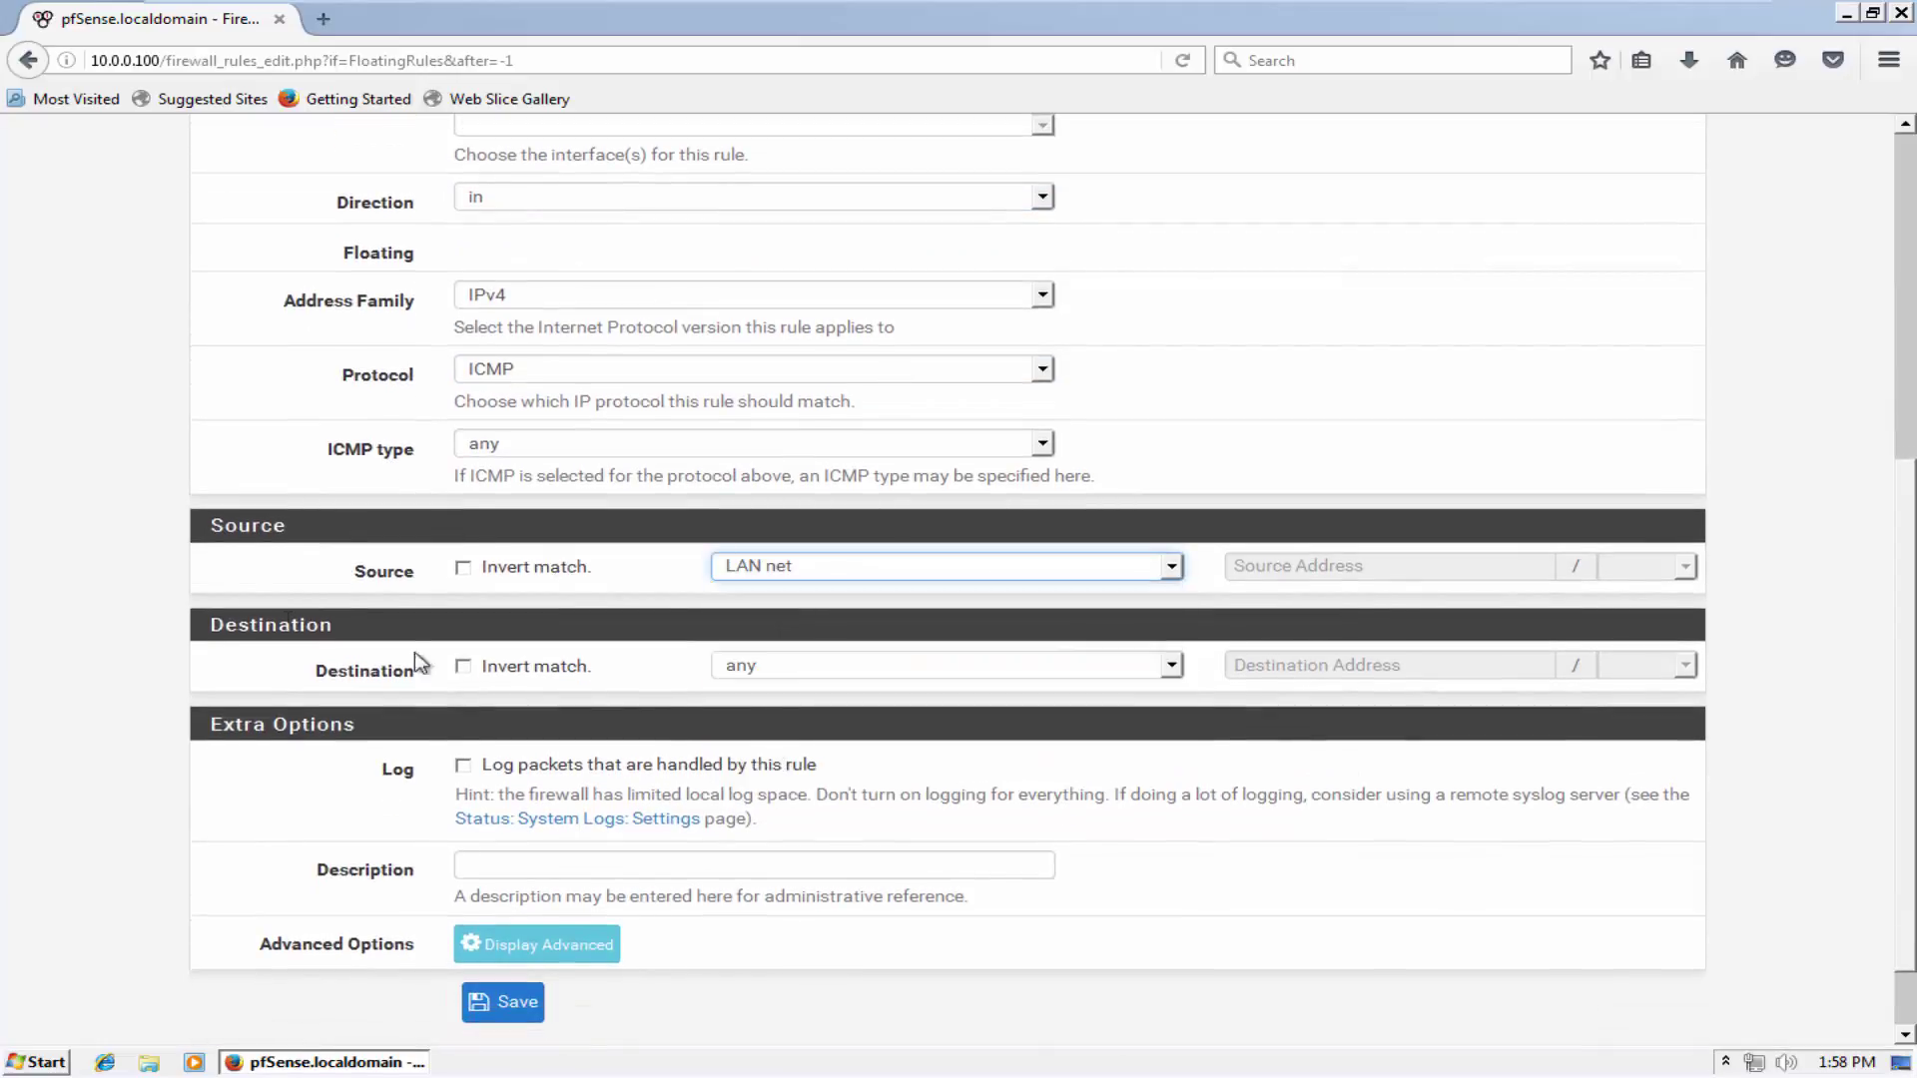
left_click(515, 866)
left_click(521, 891)
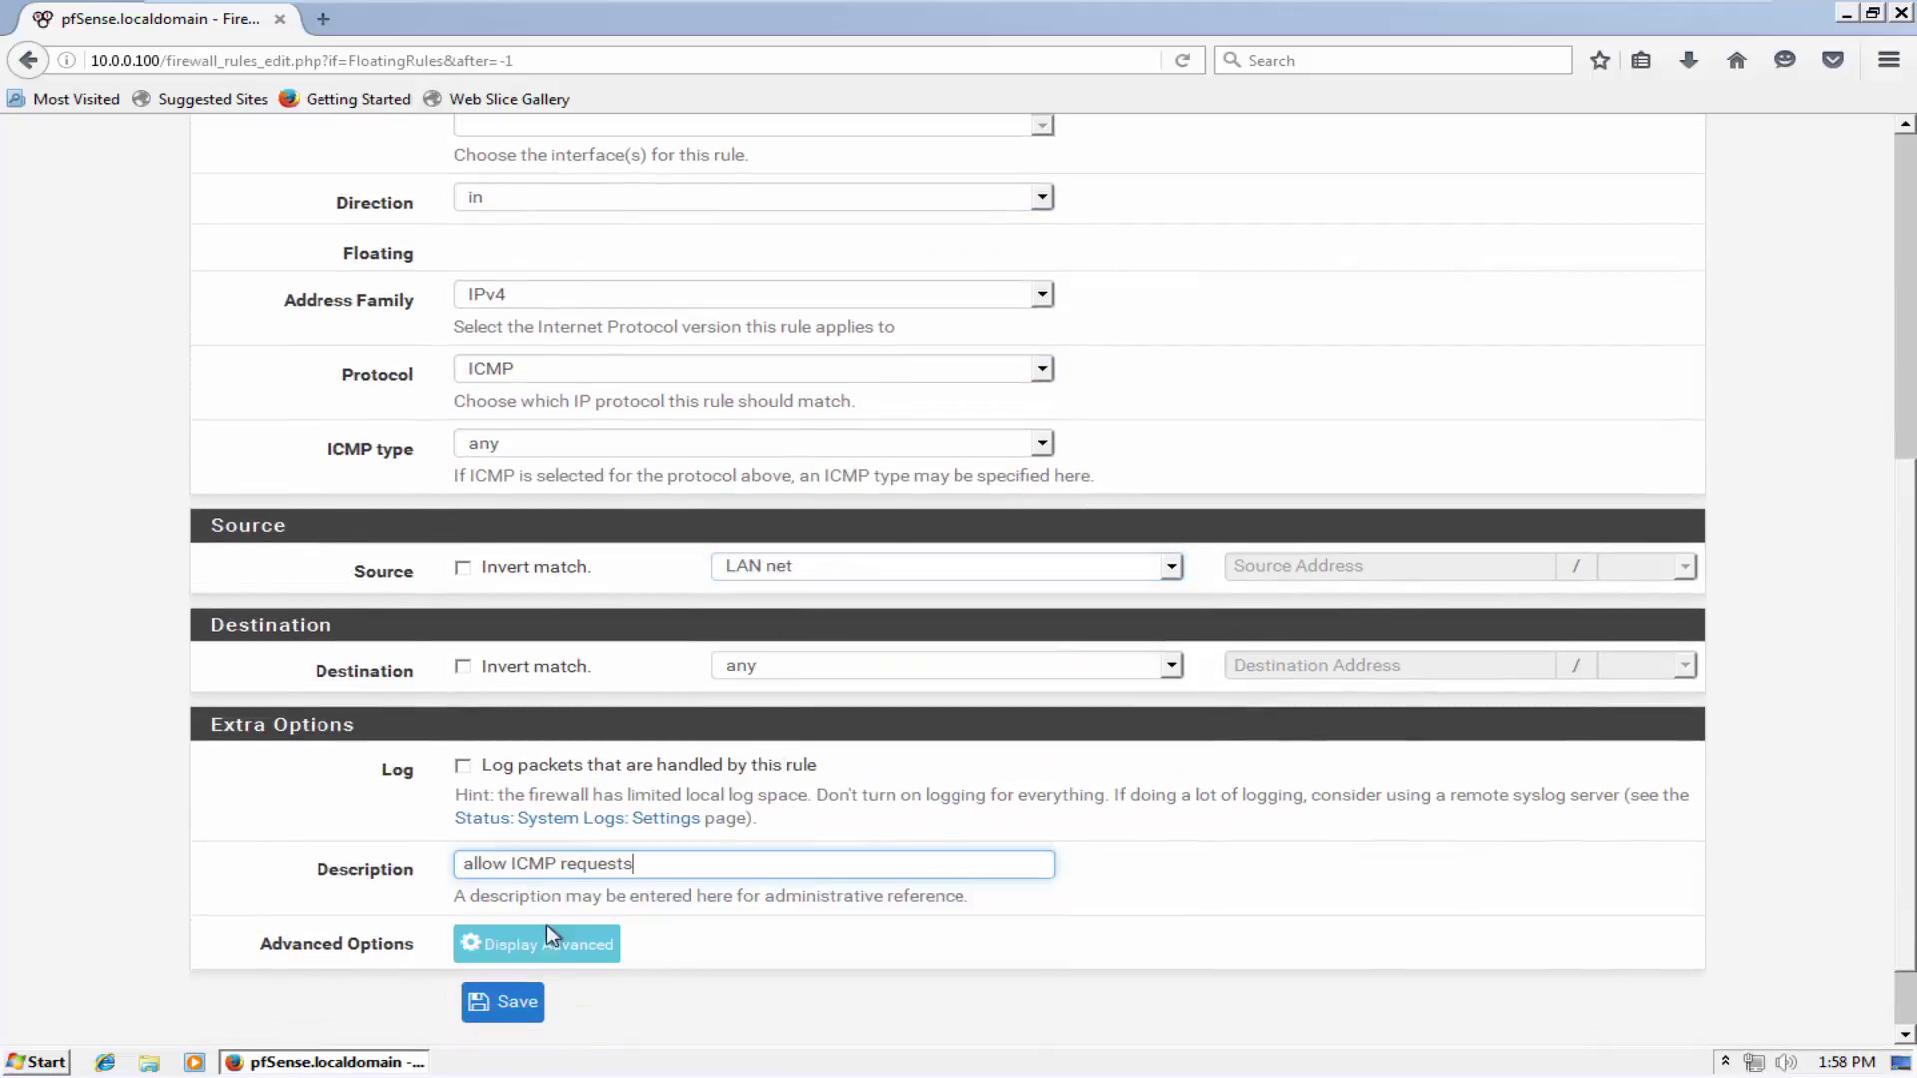
left_click(514, 1003)
left_click(1611, 323)
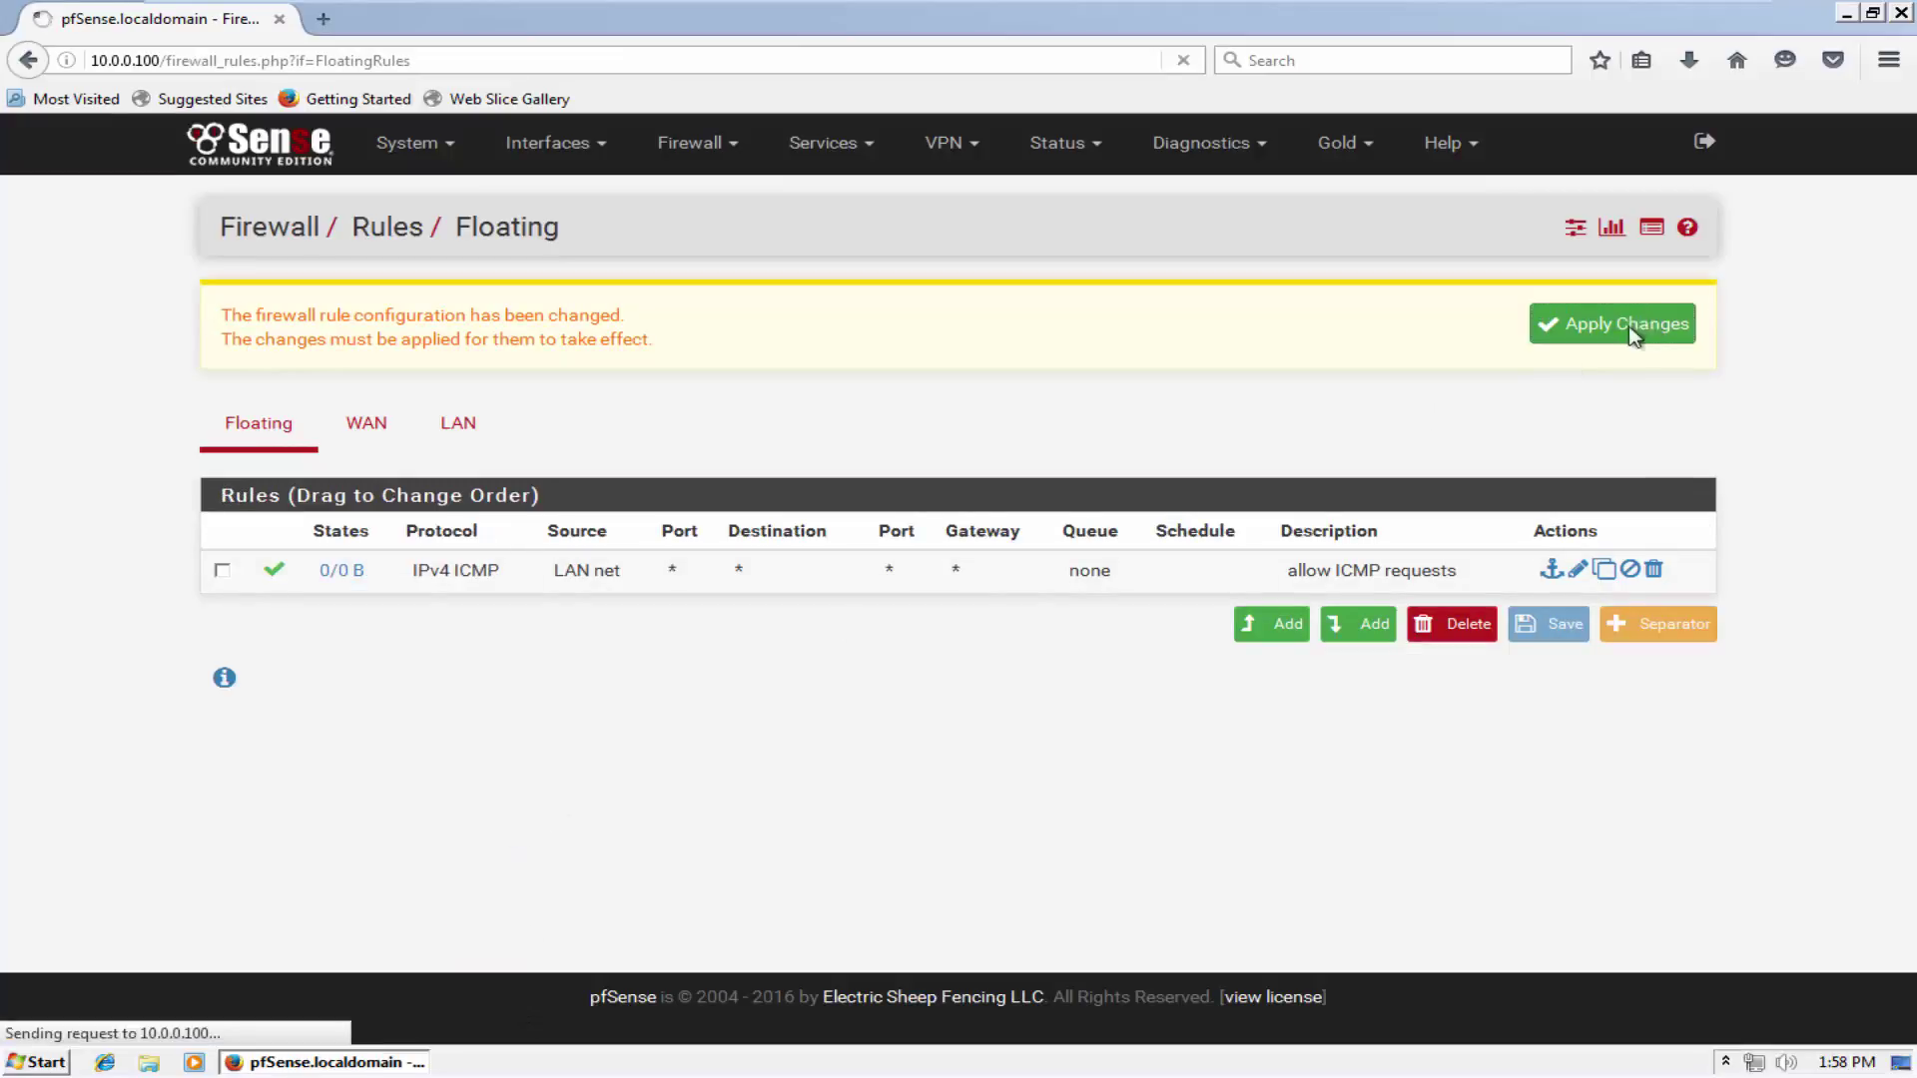
Open a command prompt, ping google.com to test the new allow rule, and close the prompt.
left_click(38, 1061)
left_click(409, 980)
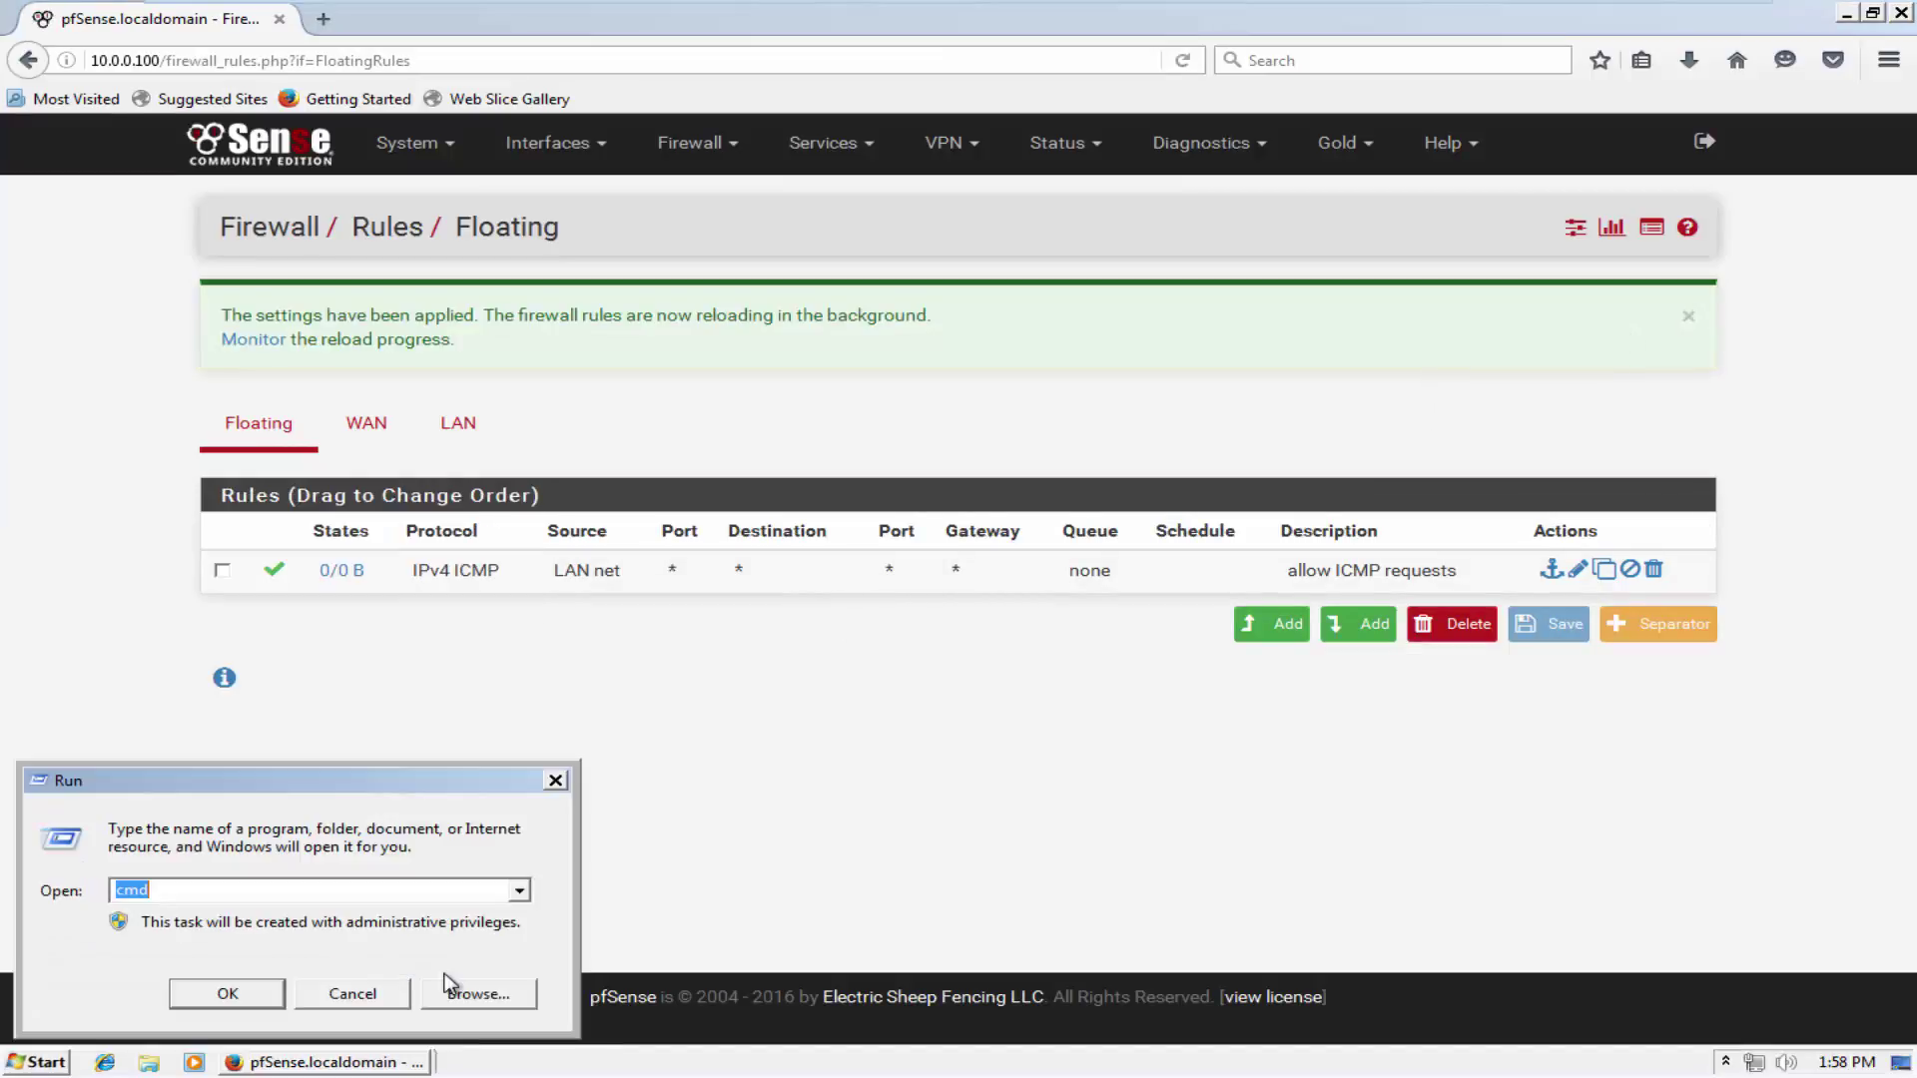
key("Return")
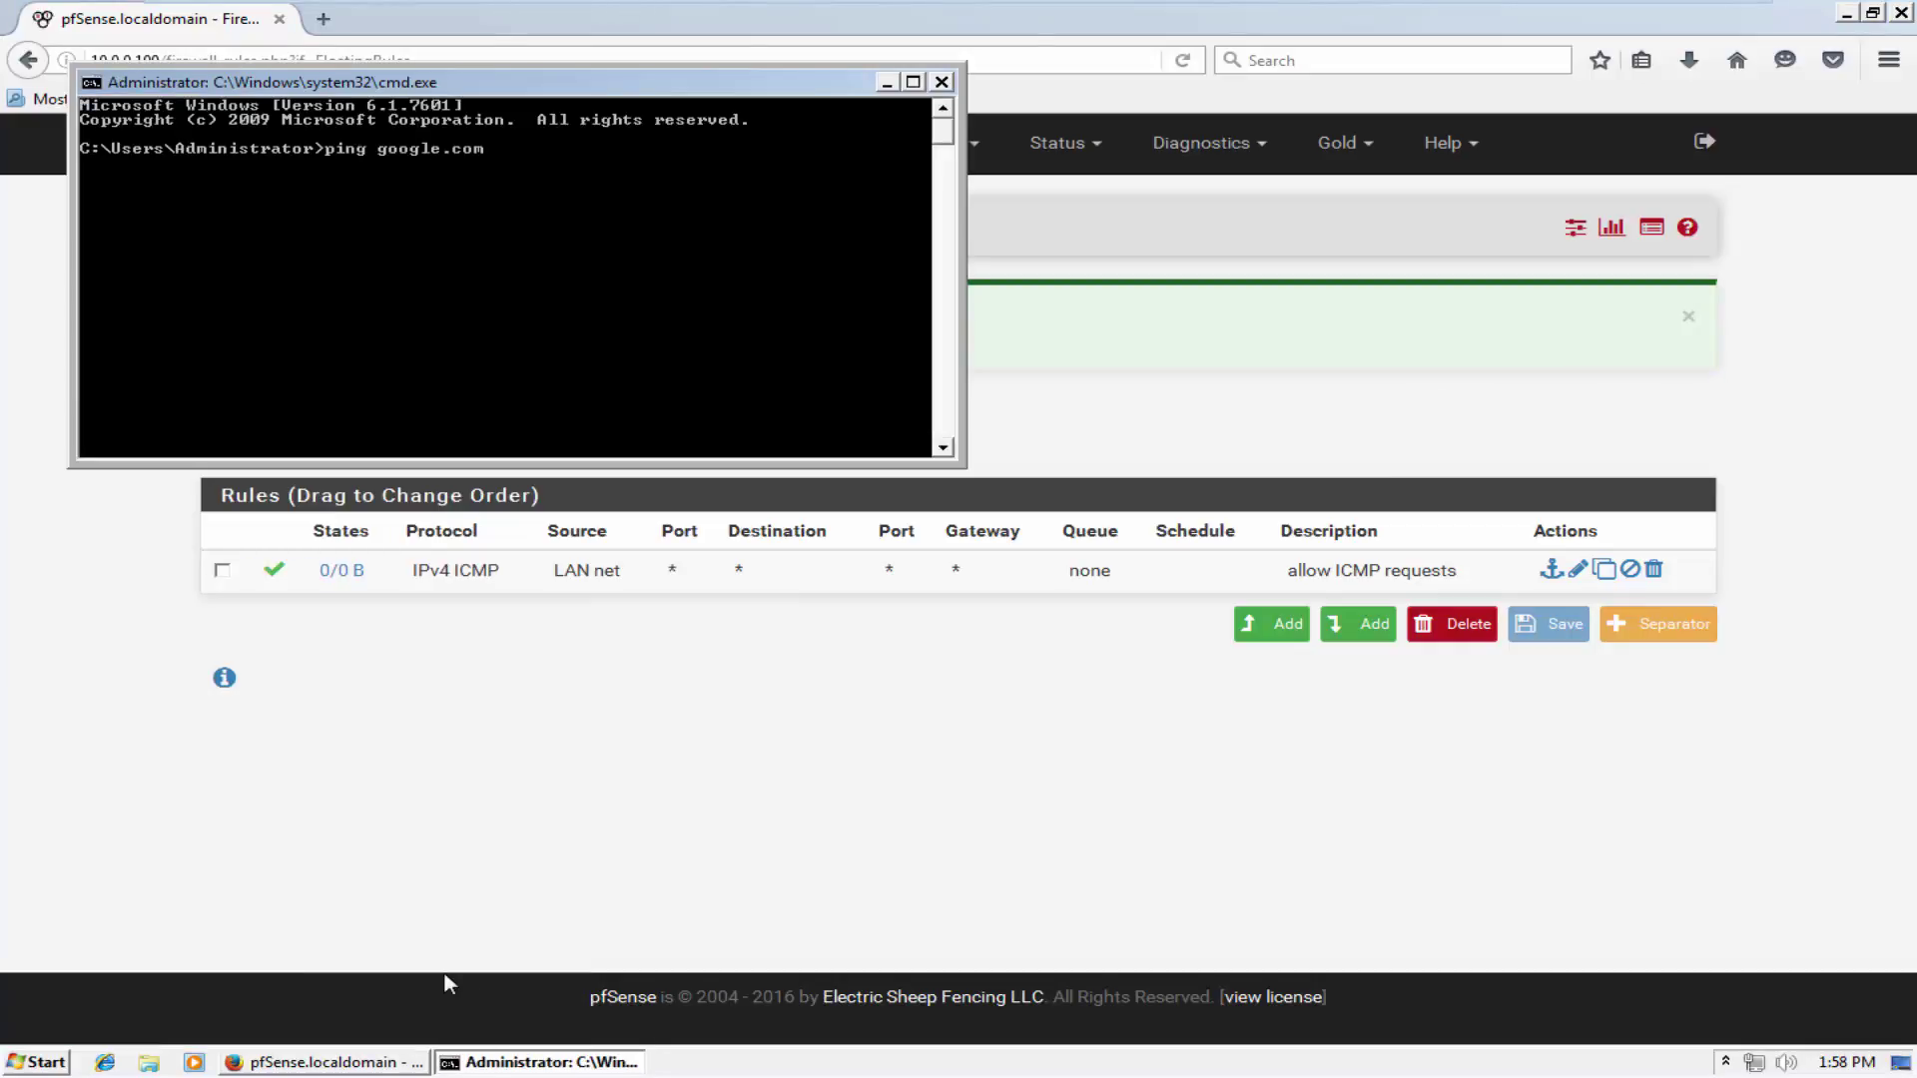
type("ping google.com")
key("Return")
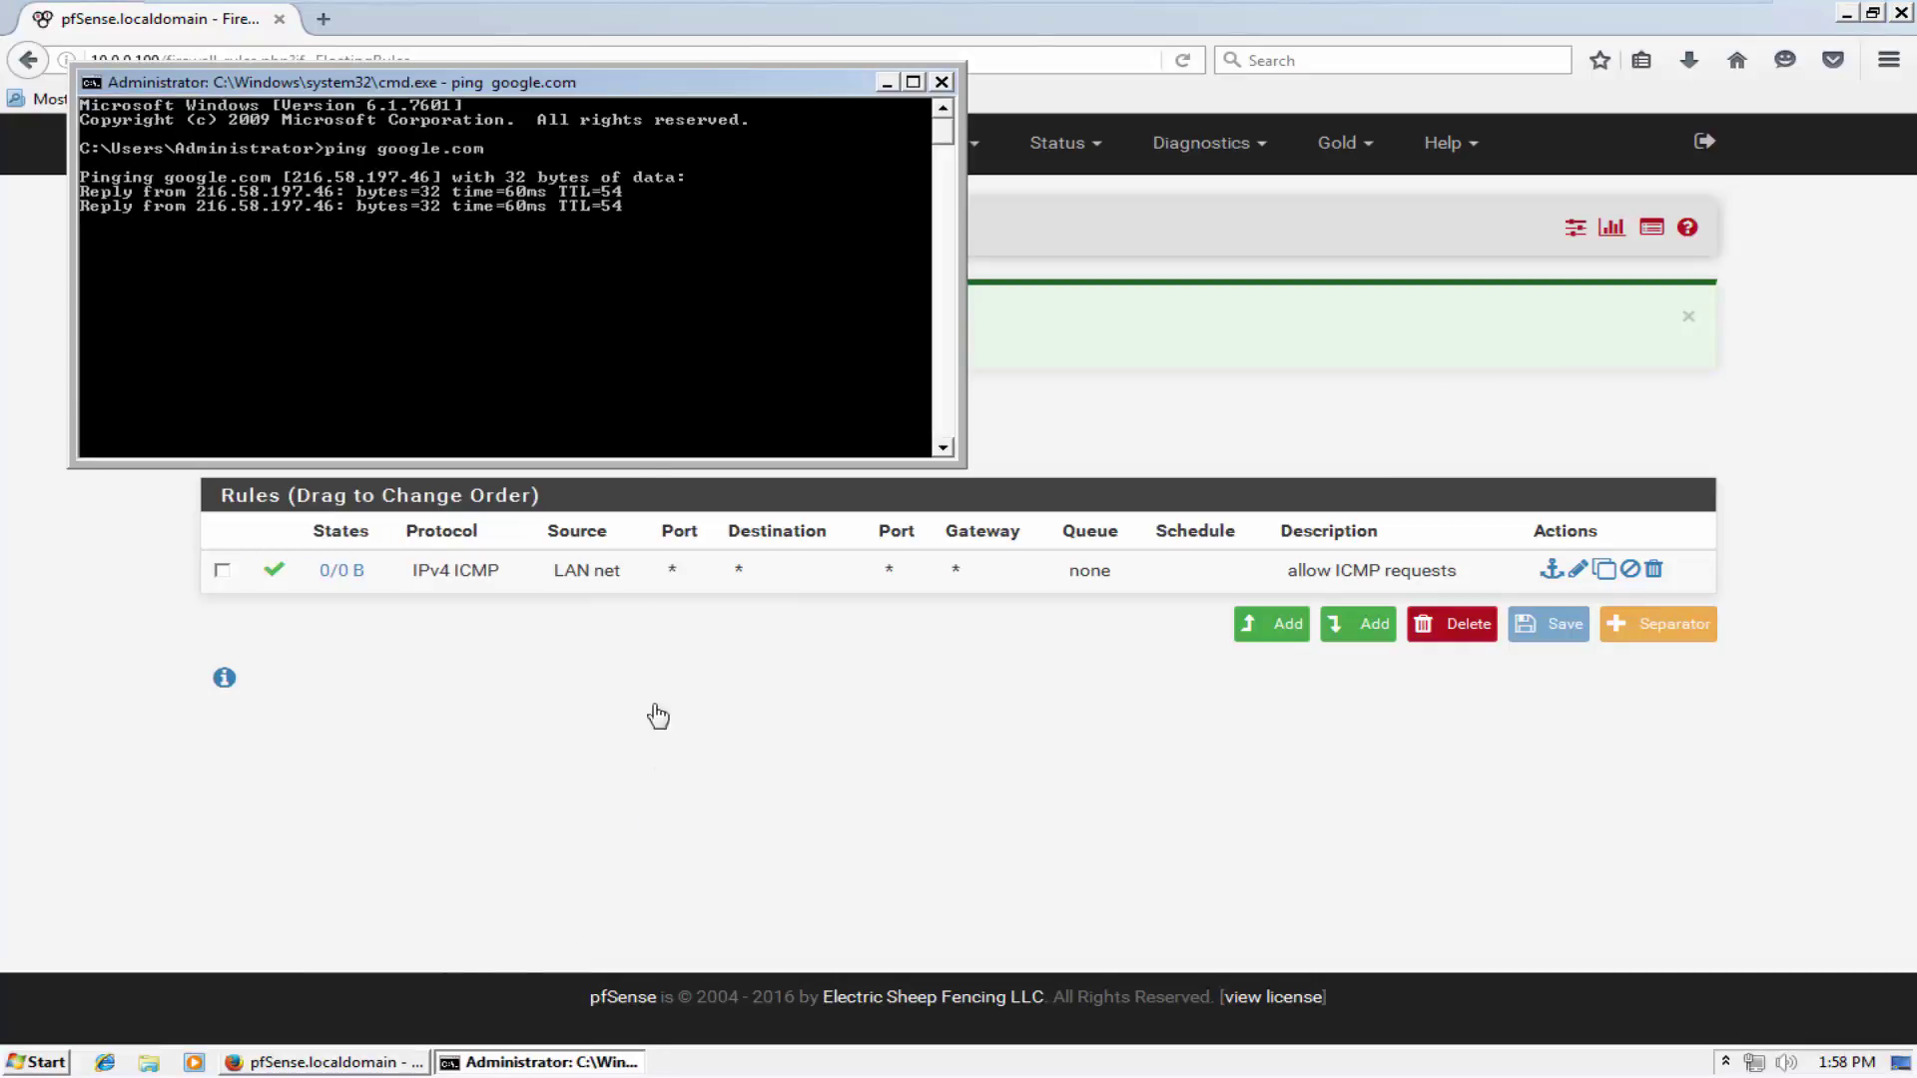
left_click(944, 83)
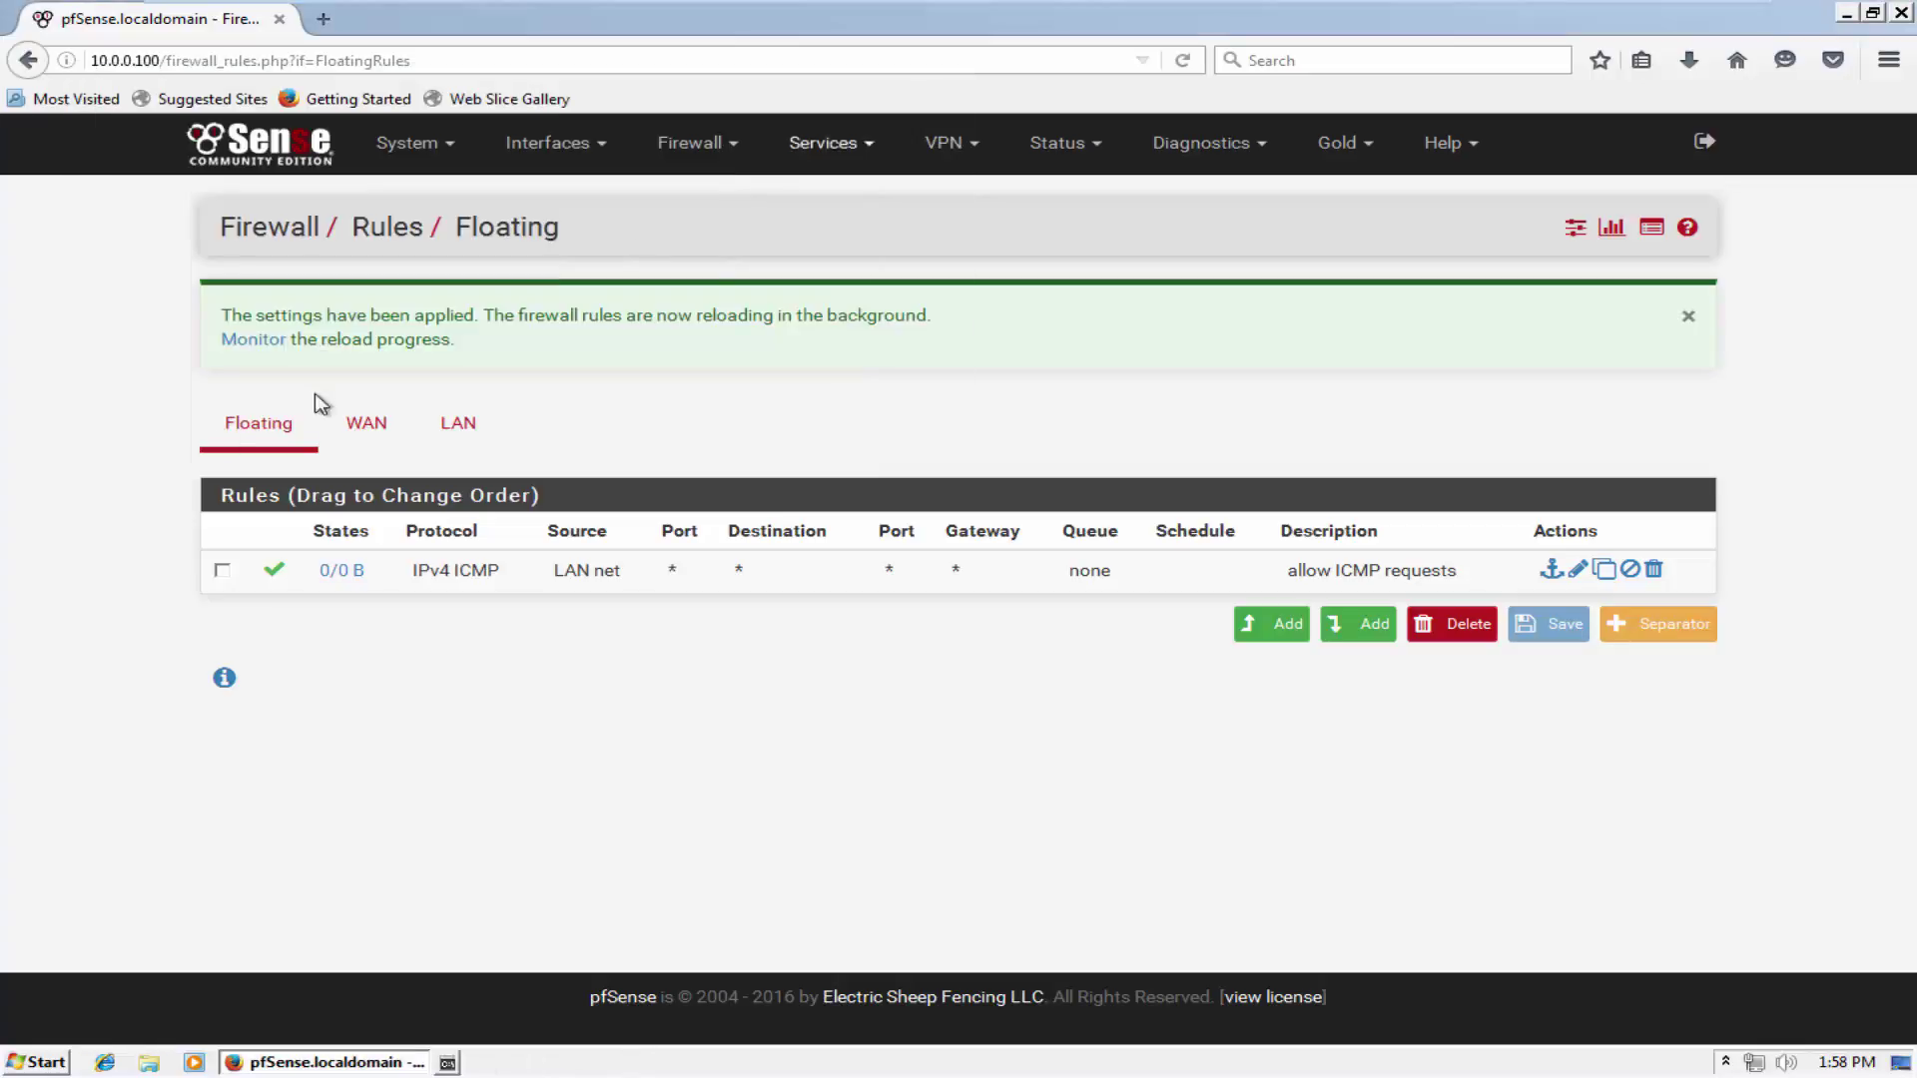
View the firewall's NAT port forward page, then return to the pfSense dashboard.
left_click(737, 147)
left_click(710, 235)
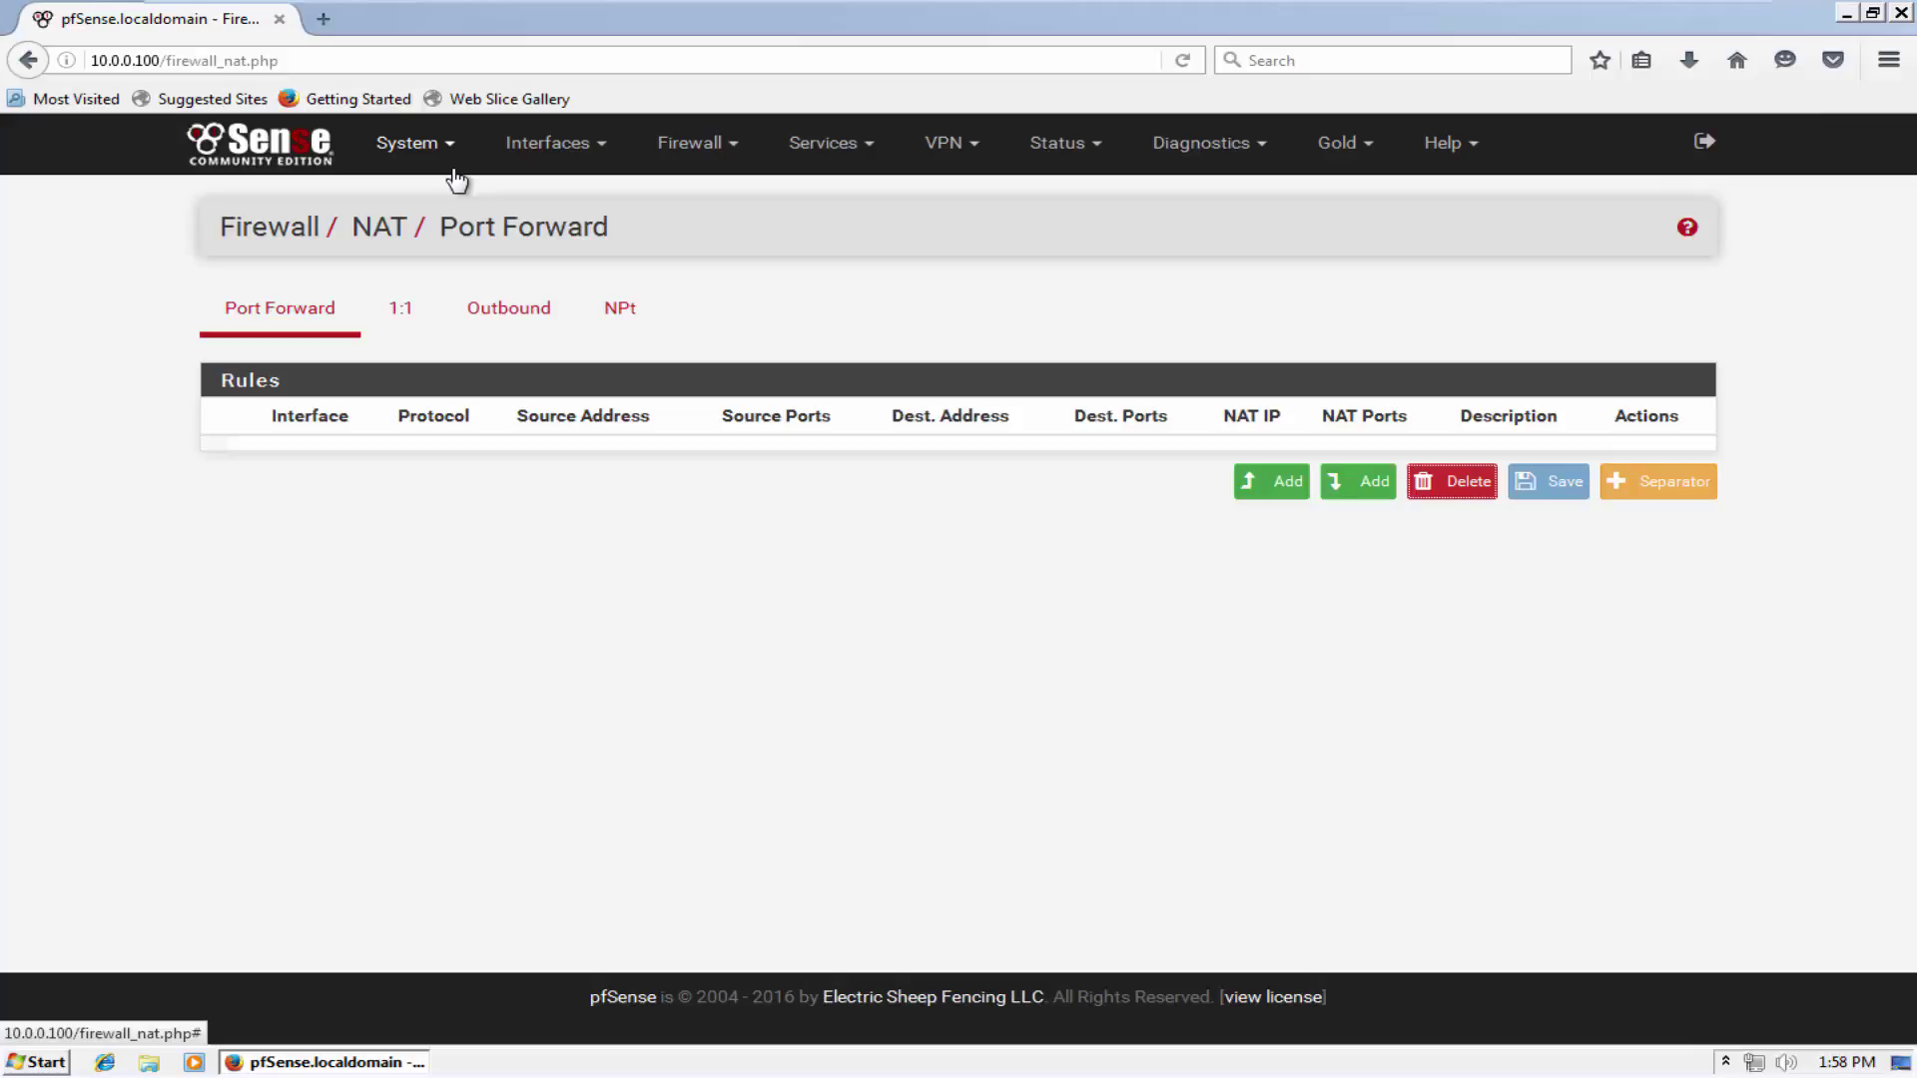
left_click(280, 170)
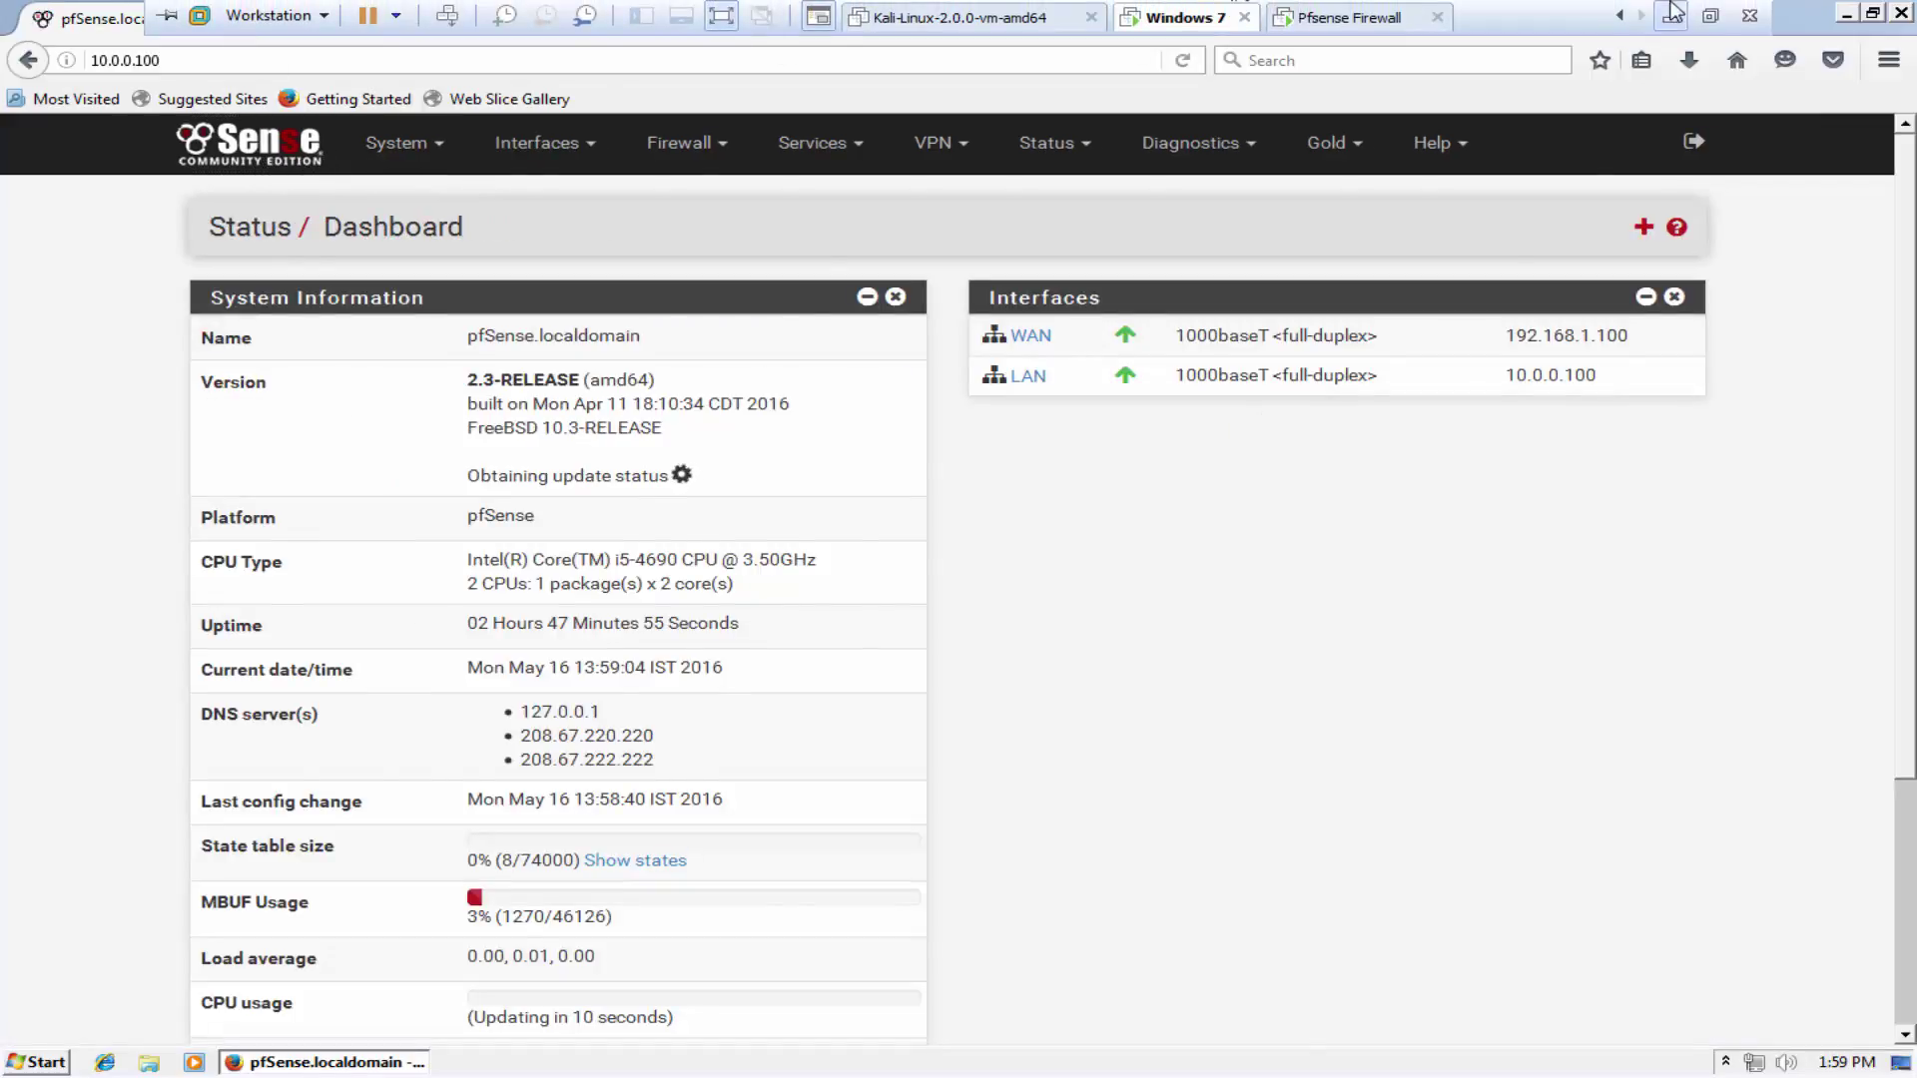
Switch to the host, launch Wireshark, start capturing on Local Area Connection and allow its access in ZoneAlarm.
left_click(1673, 10)
left_click(35, 1058)
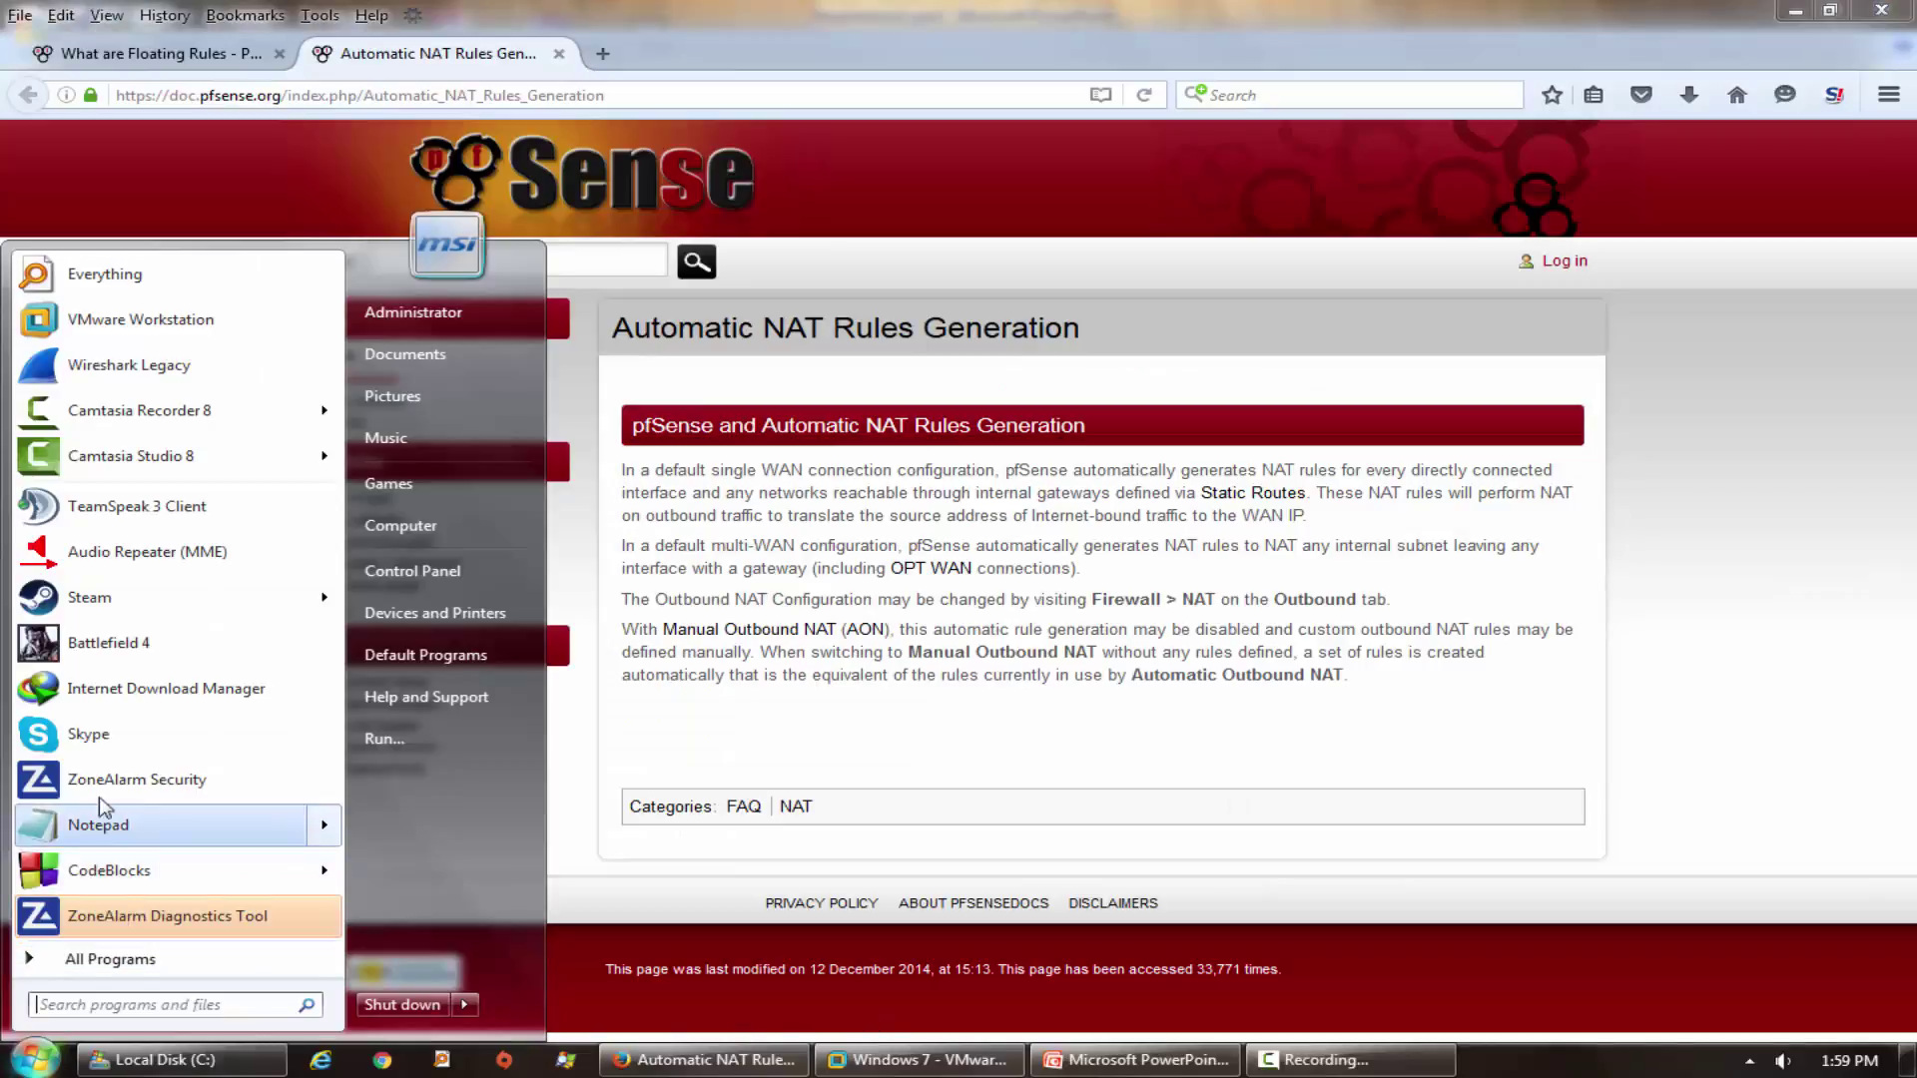
left_click(97, 363)
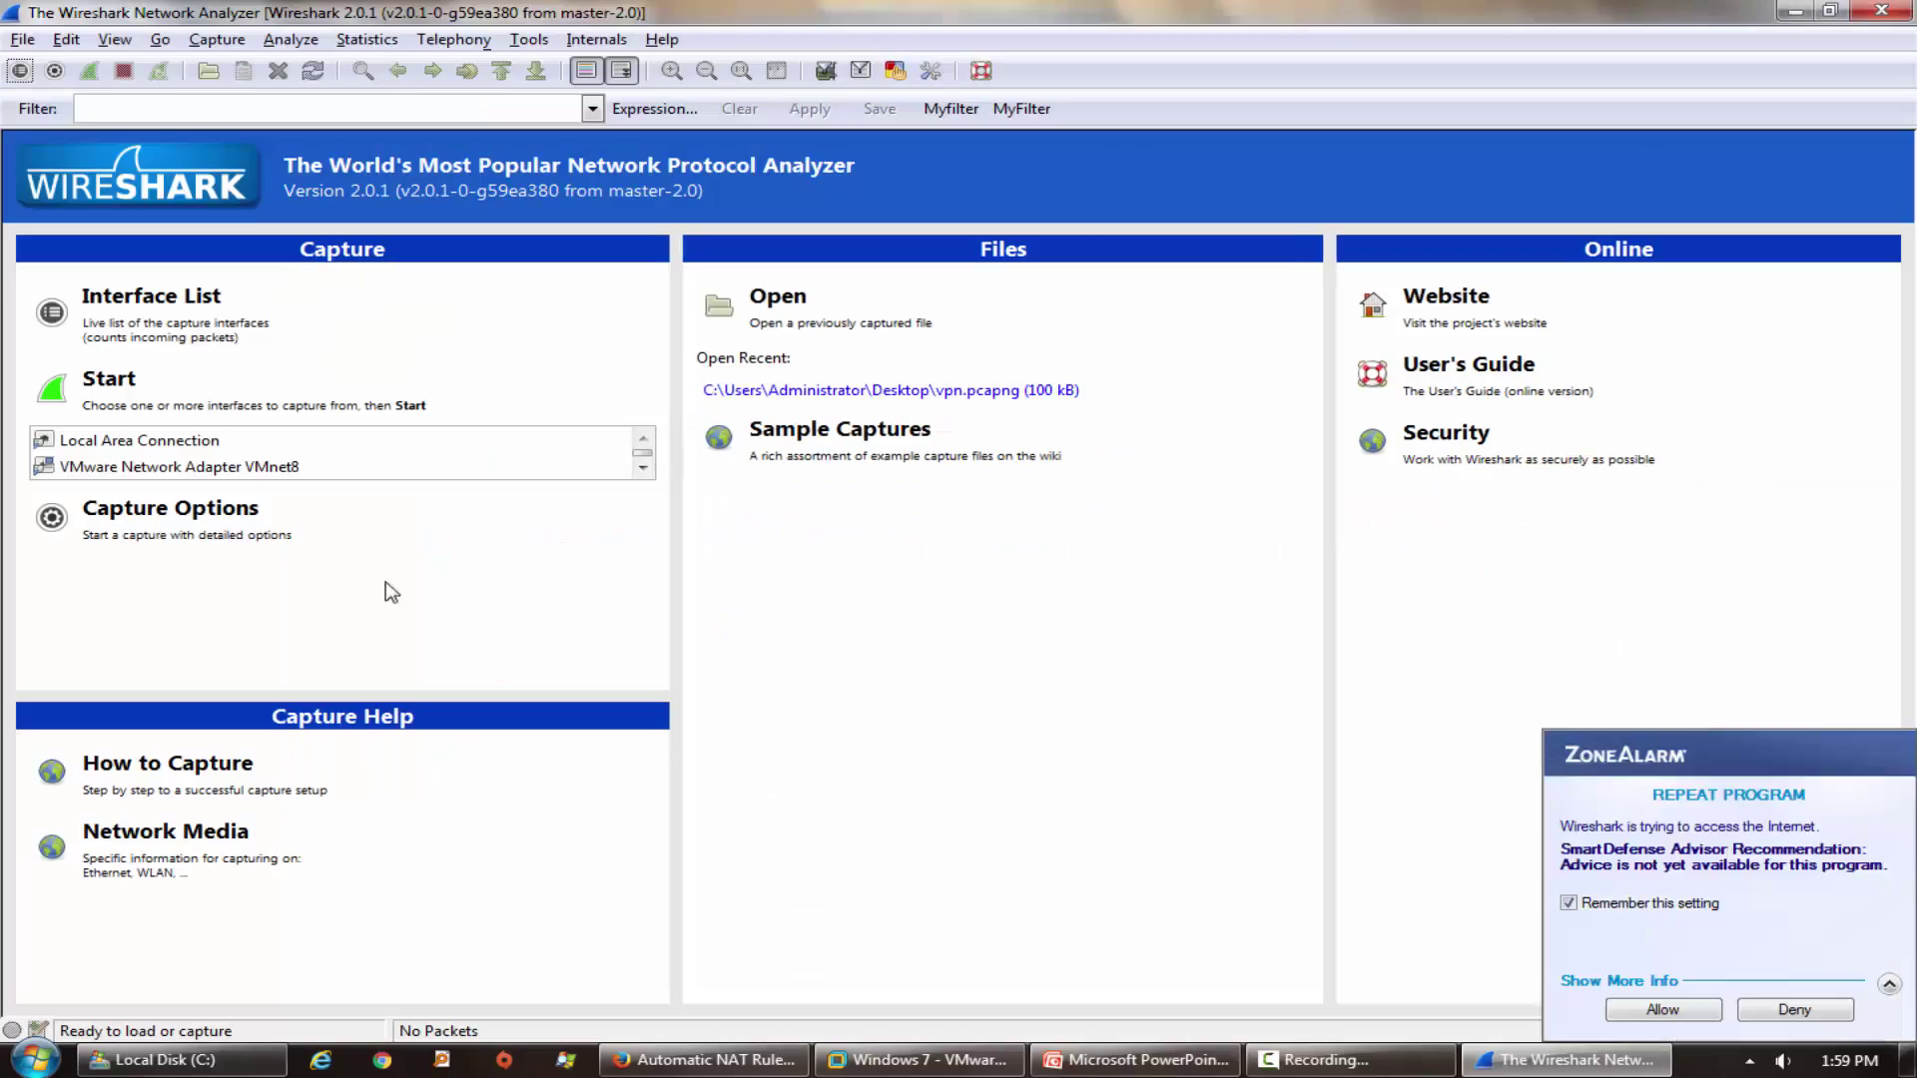
left_click(145, 439)
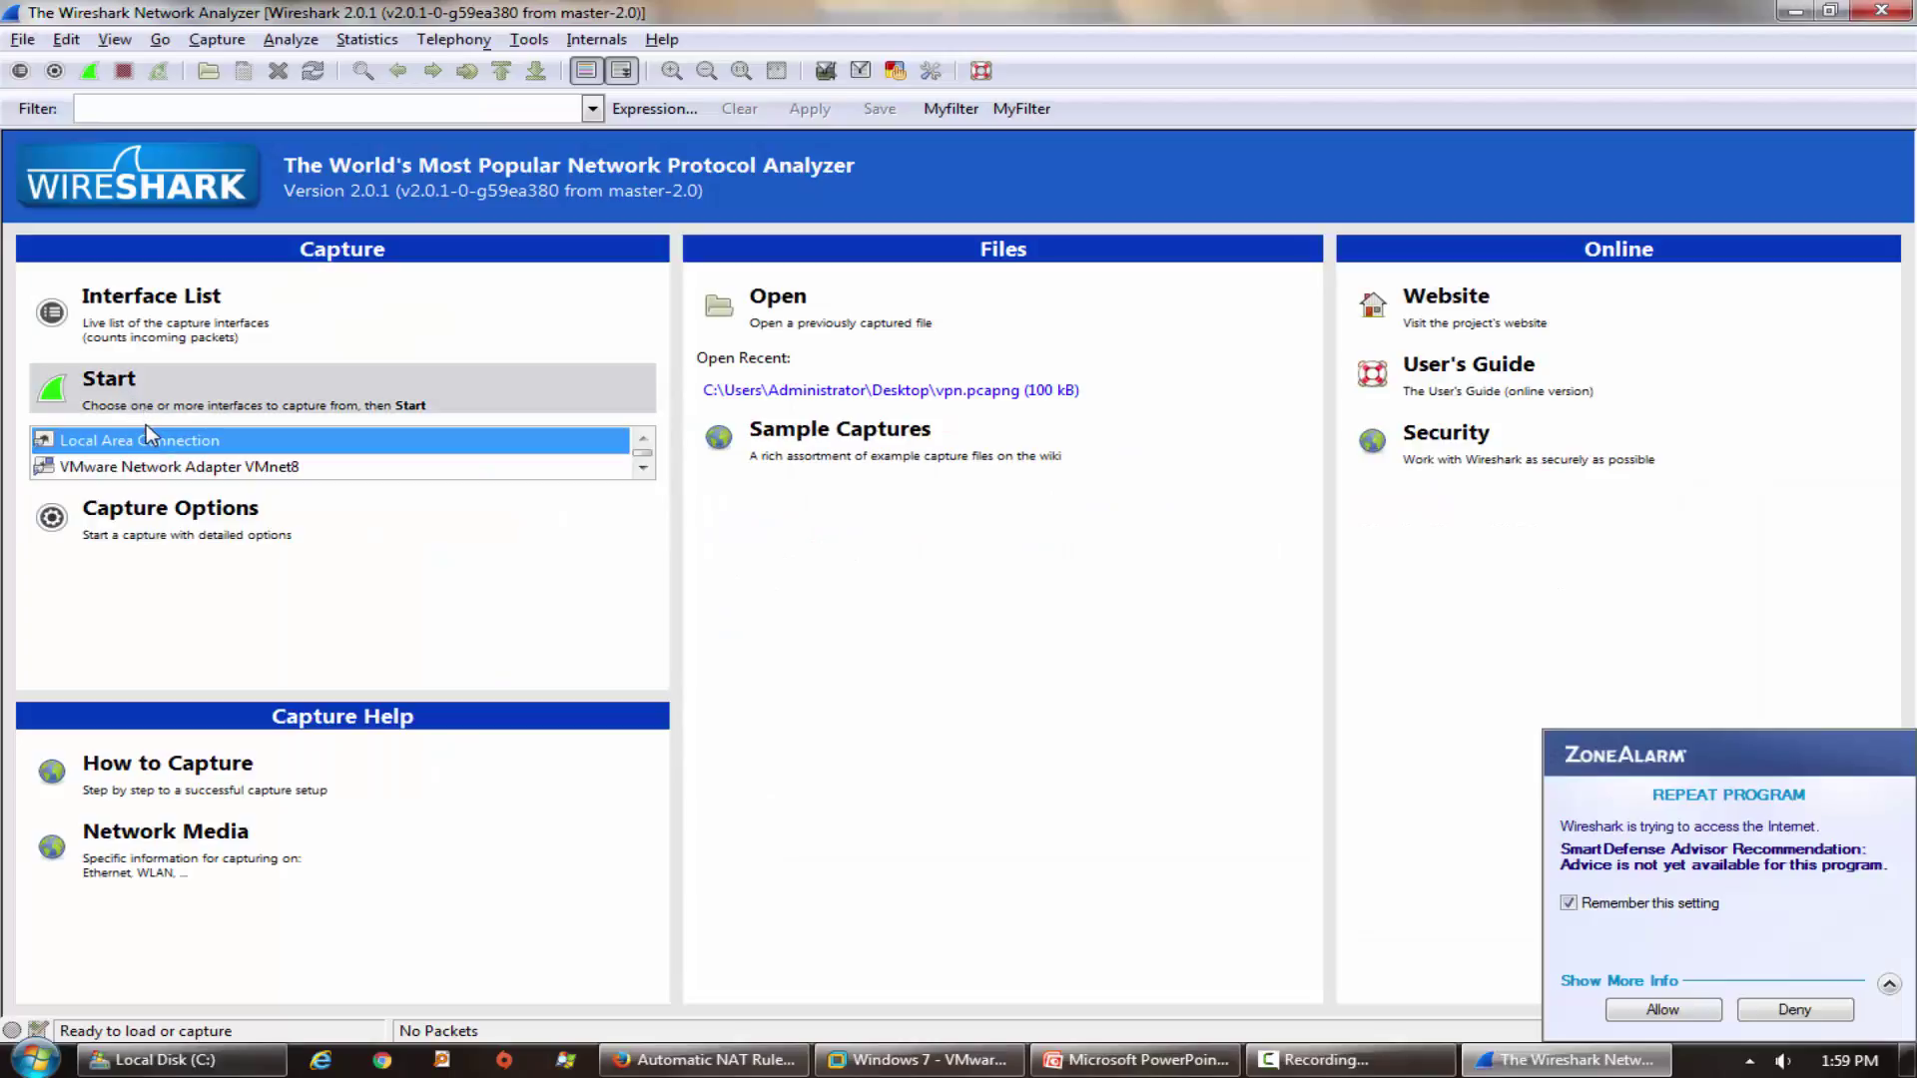
left_click(1662, 1009)
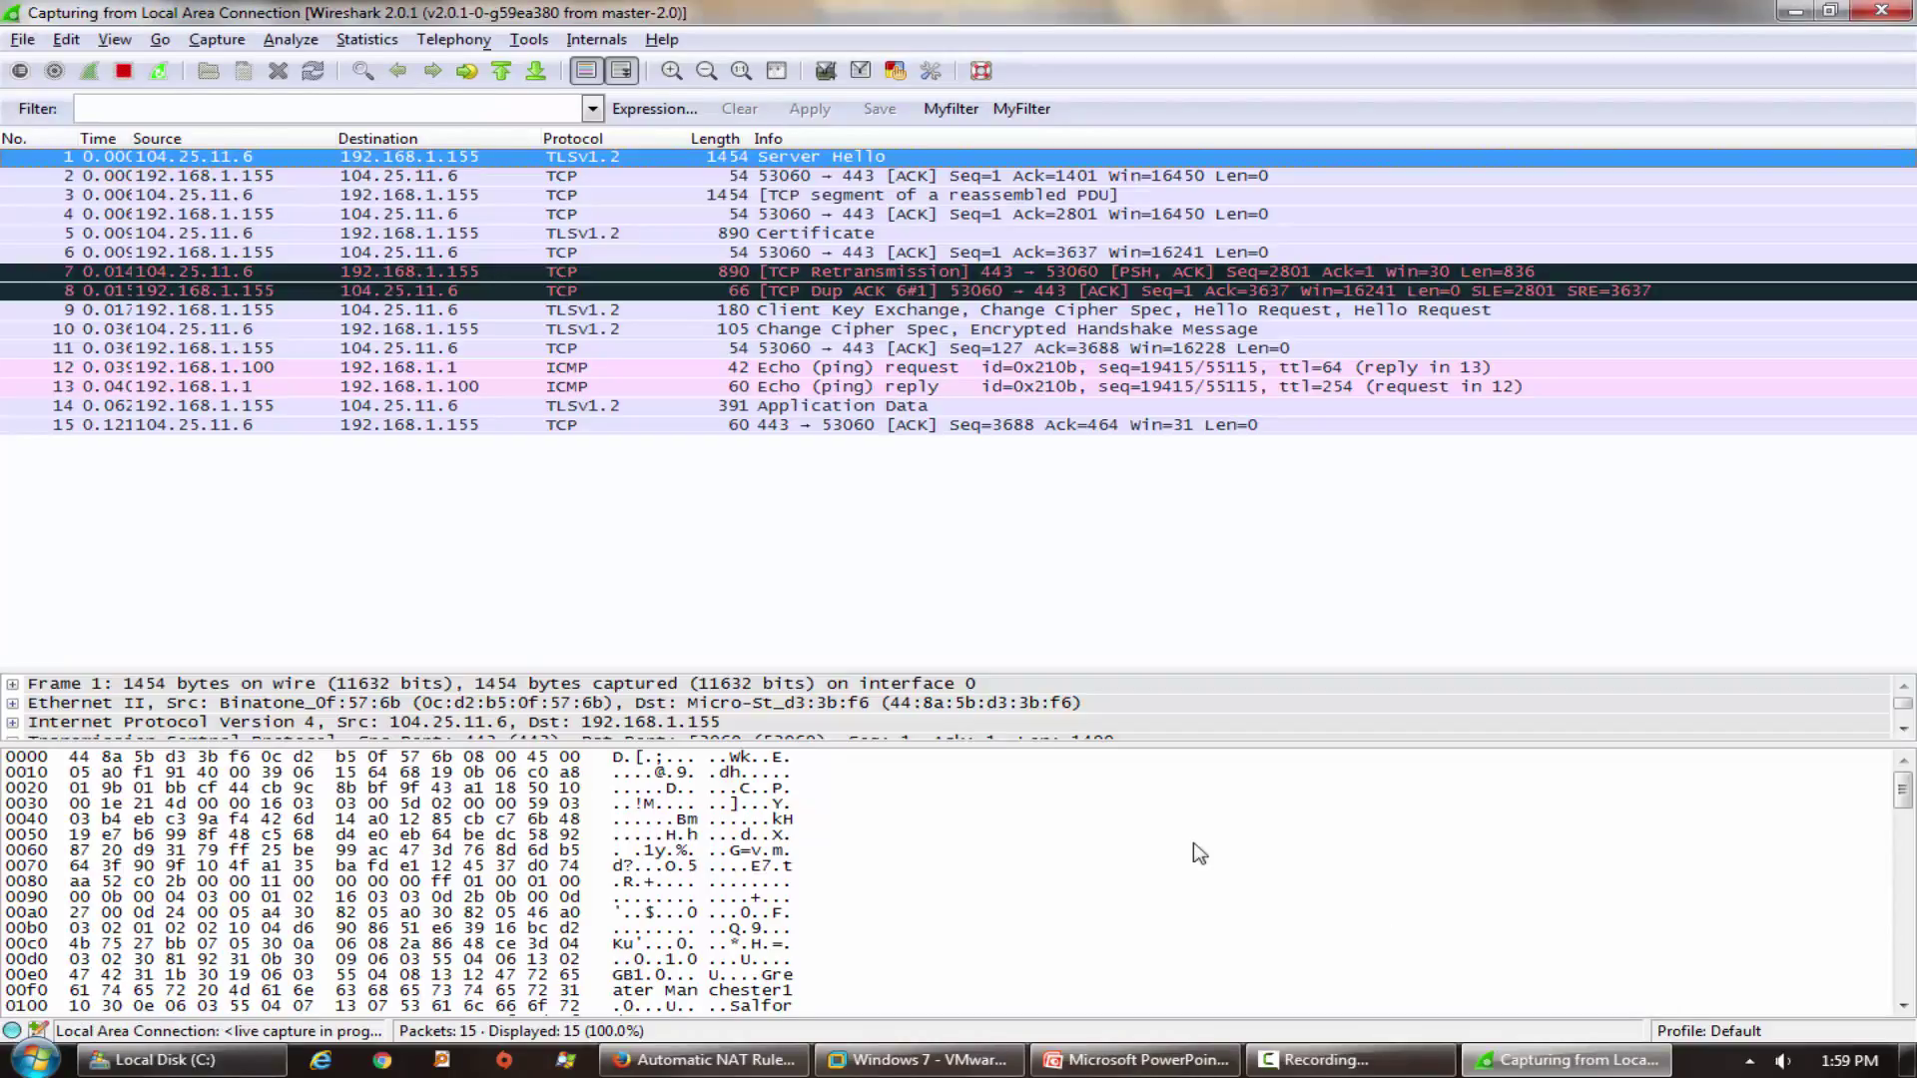
left_click(609, 474)
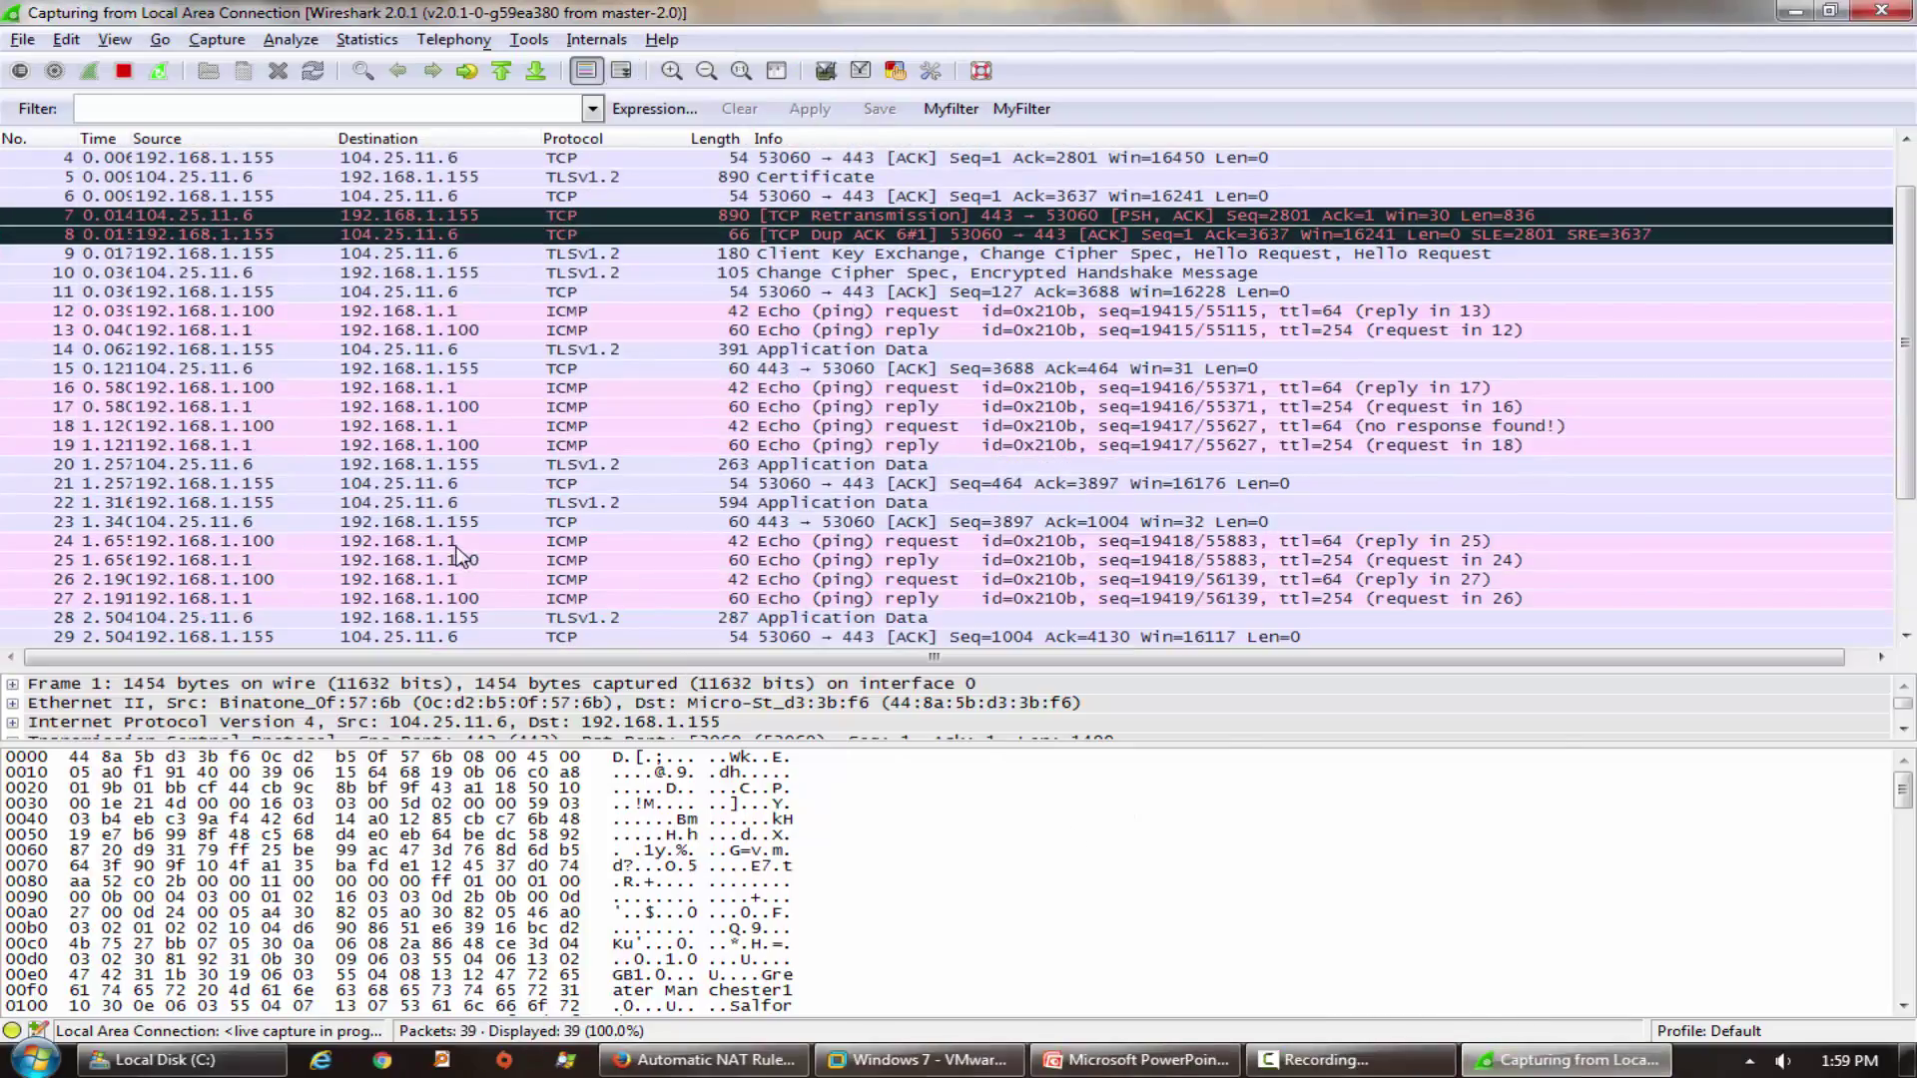
Compare a captured ICMP request to 192.168.1.1 with the PowerPoint network diagram and return to the Wireshark capture.
left_click(459, 545)
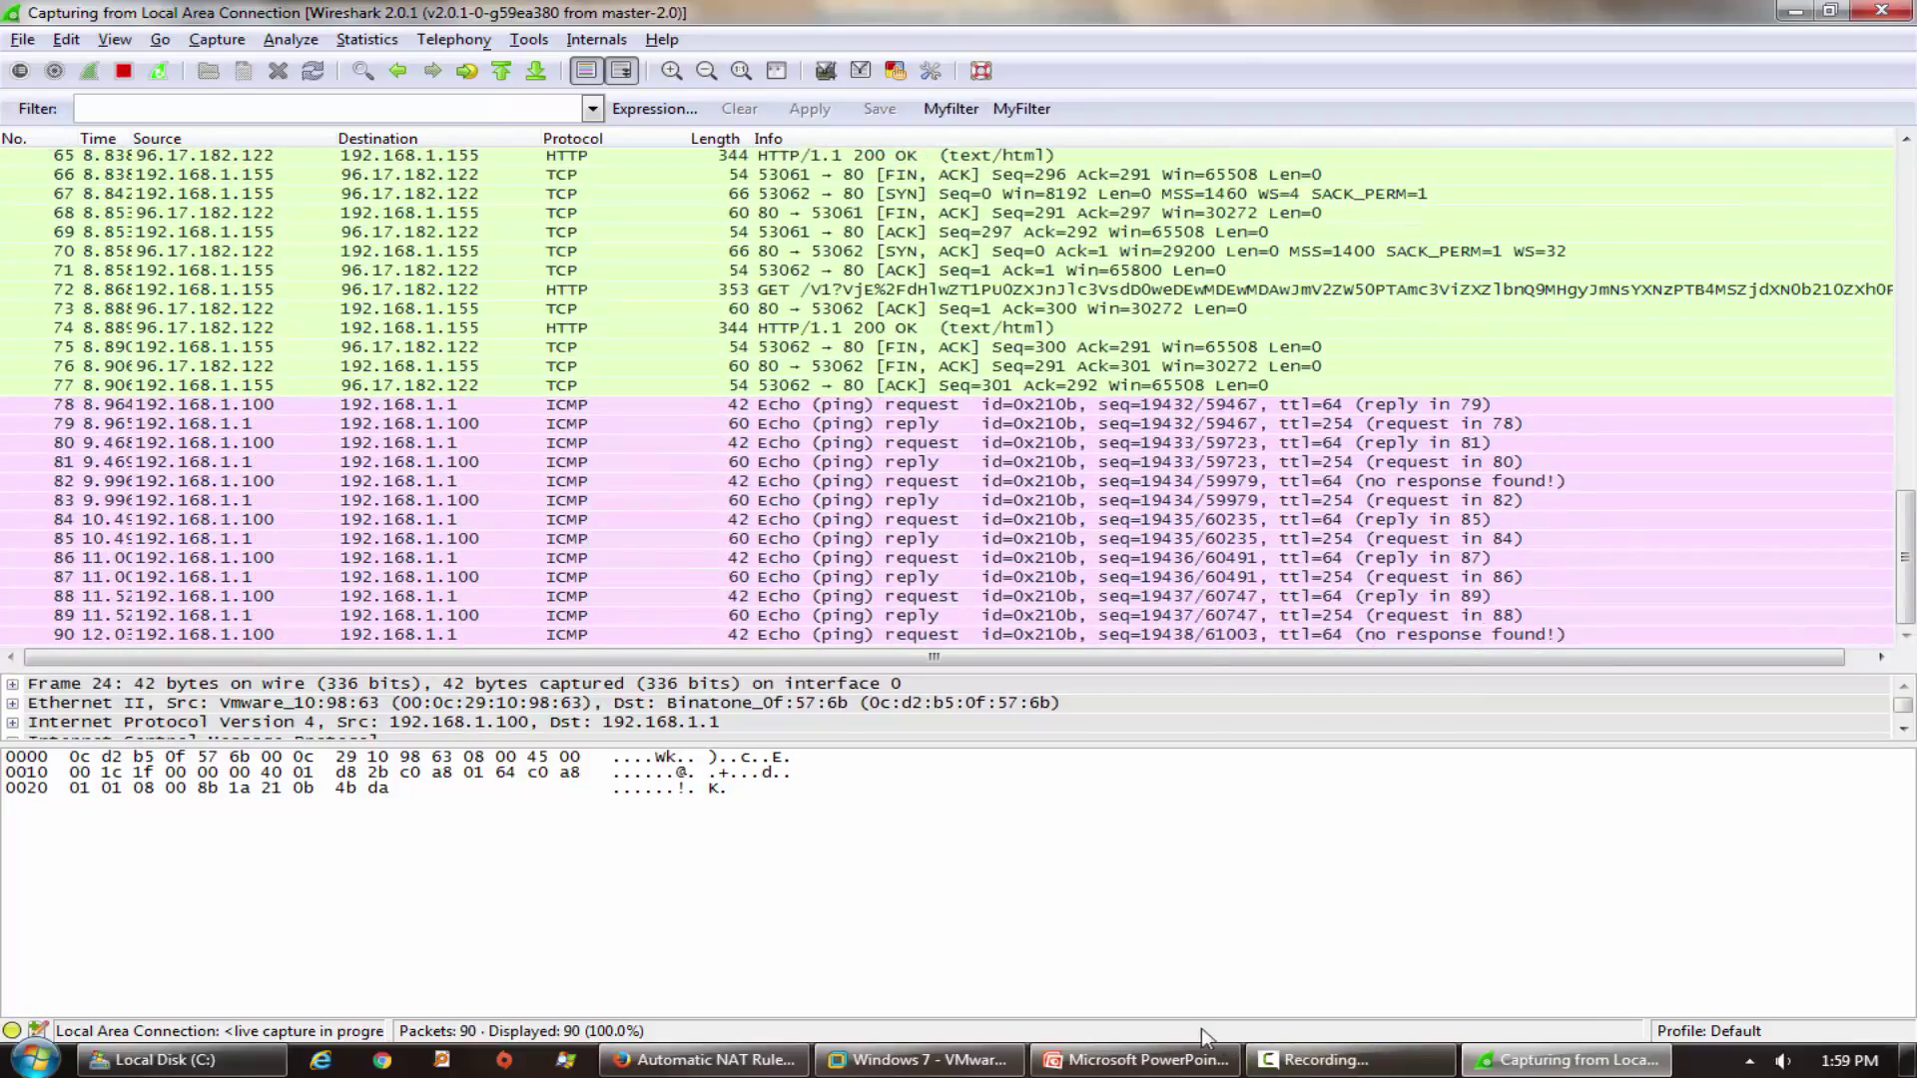
left_click(1188, 1058)
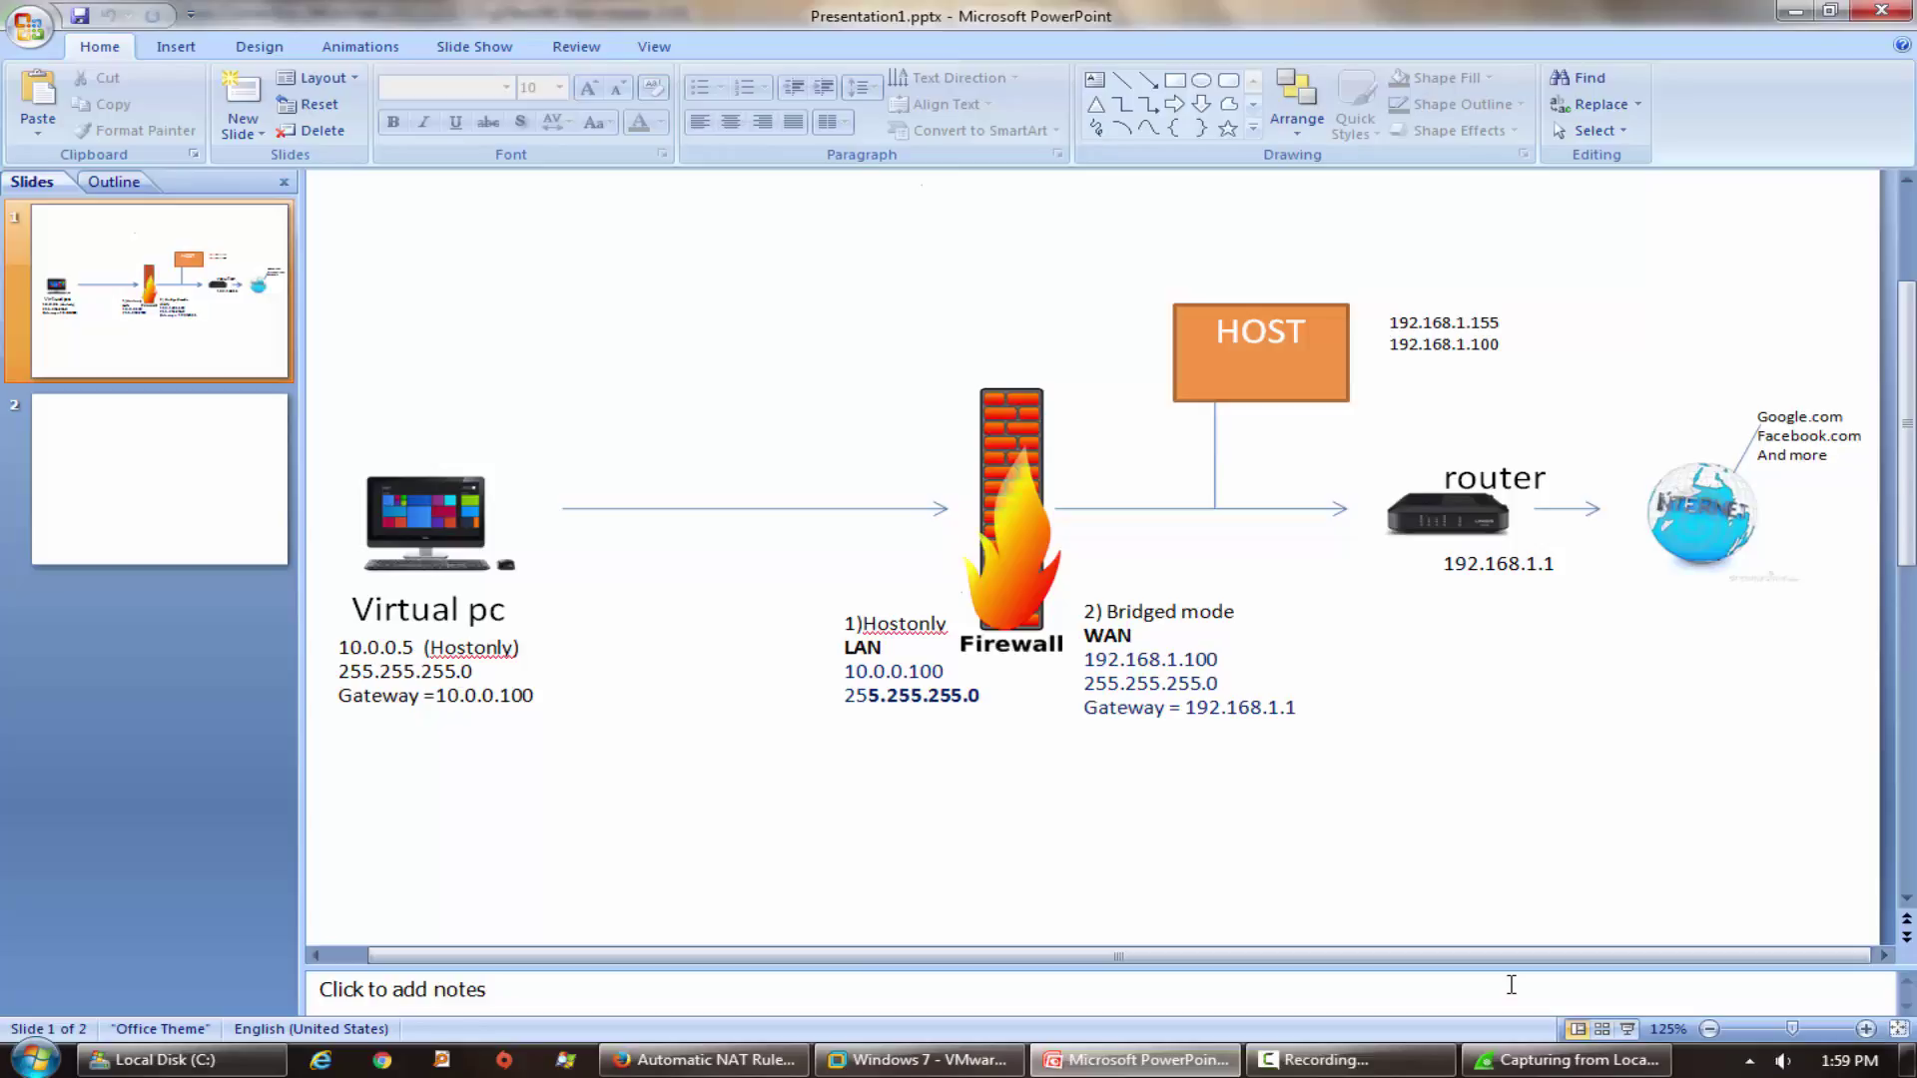
left_click(1568, 1061)
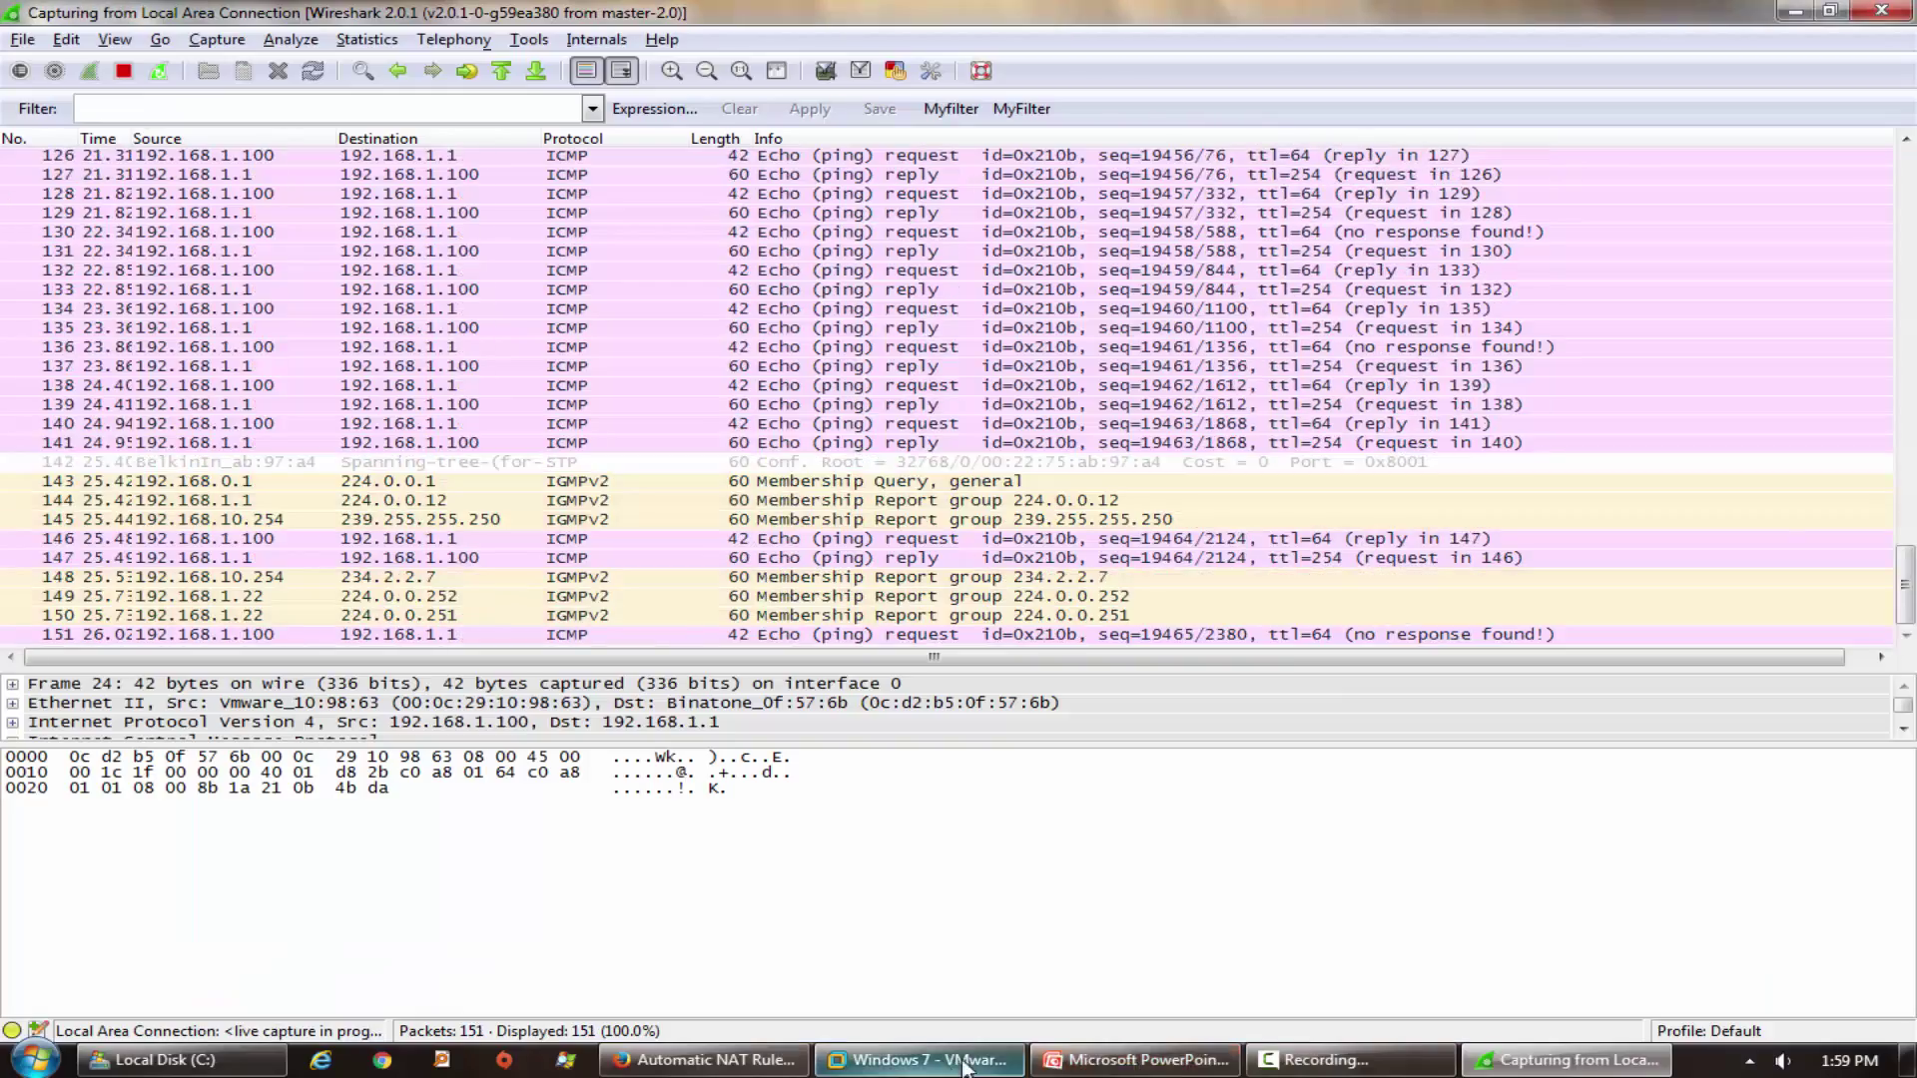
left_click(704, 1061)
left_click(1573, 1063)
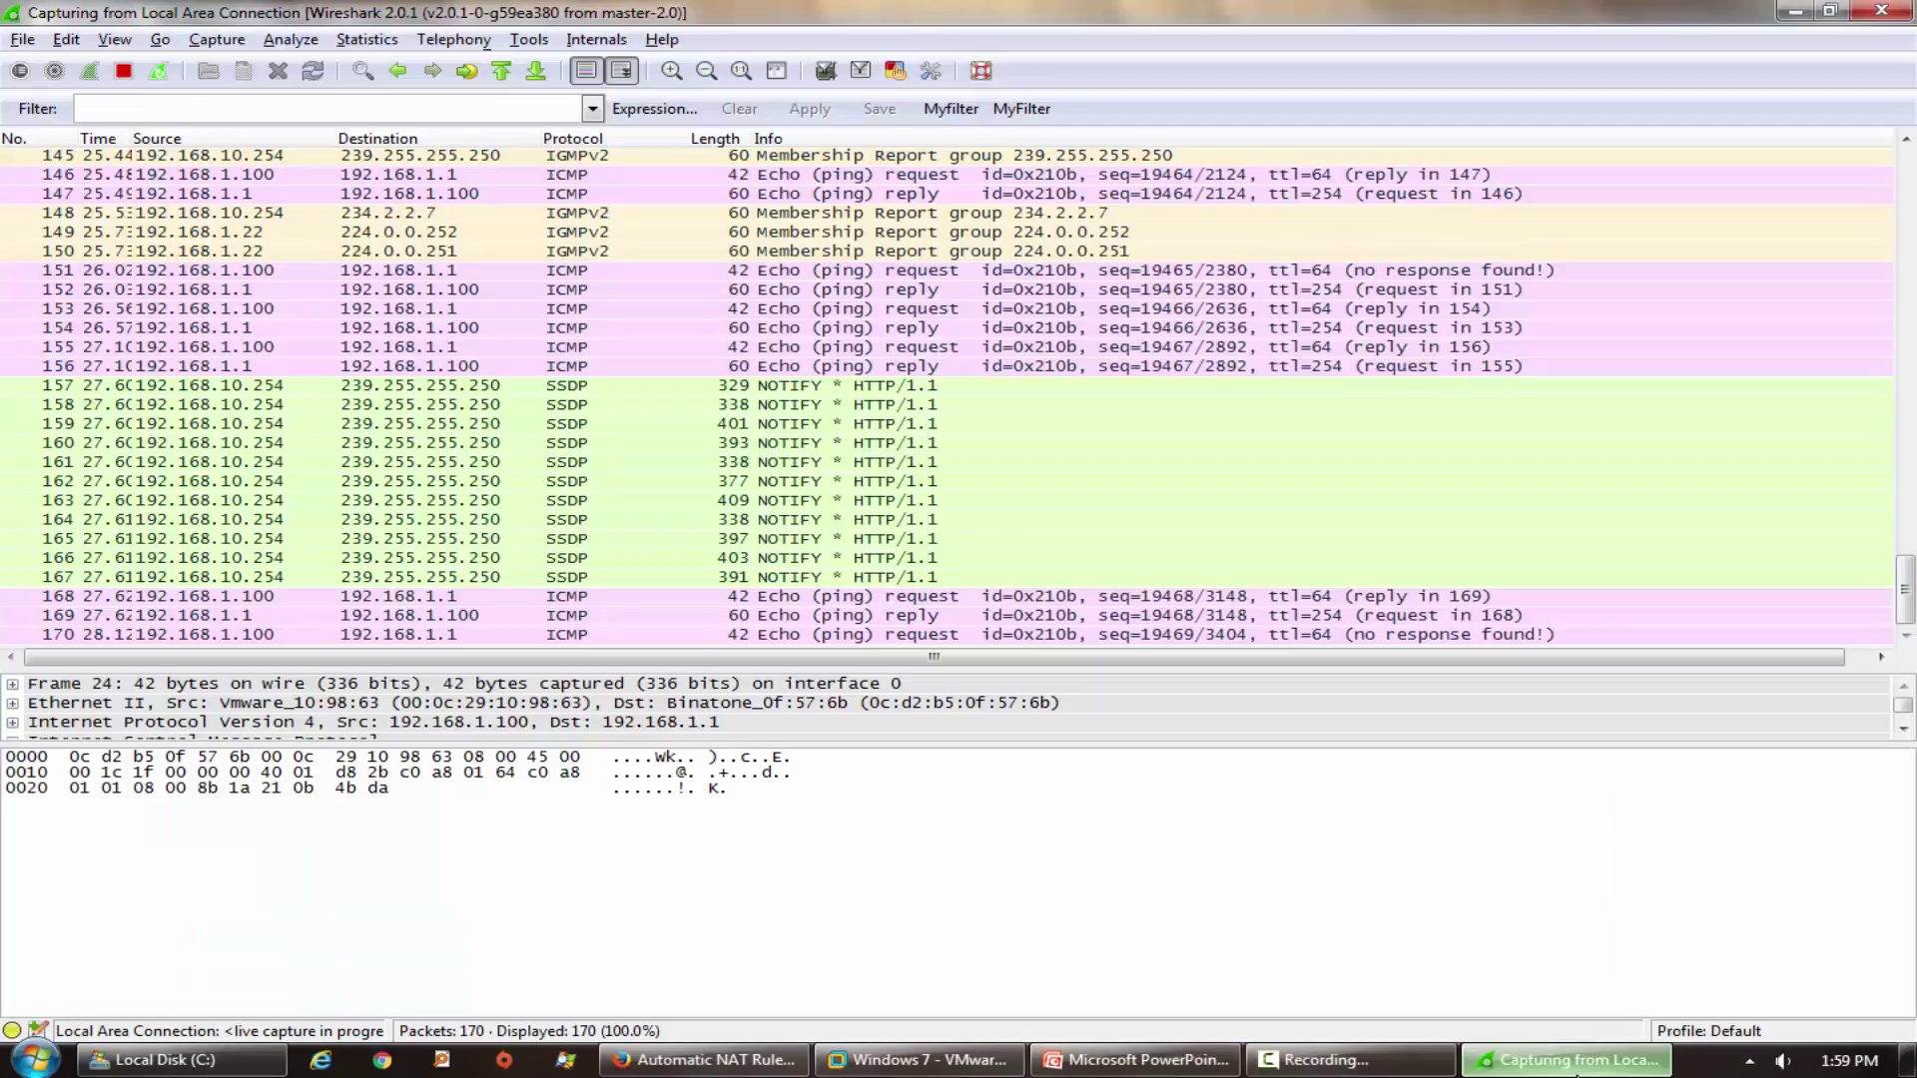
Apply a display filter that excludes packets with destination 192.168.1.1.
right_click(502, 551)
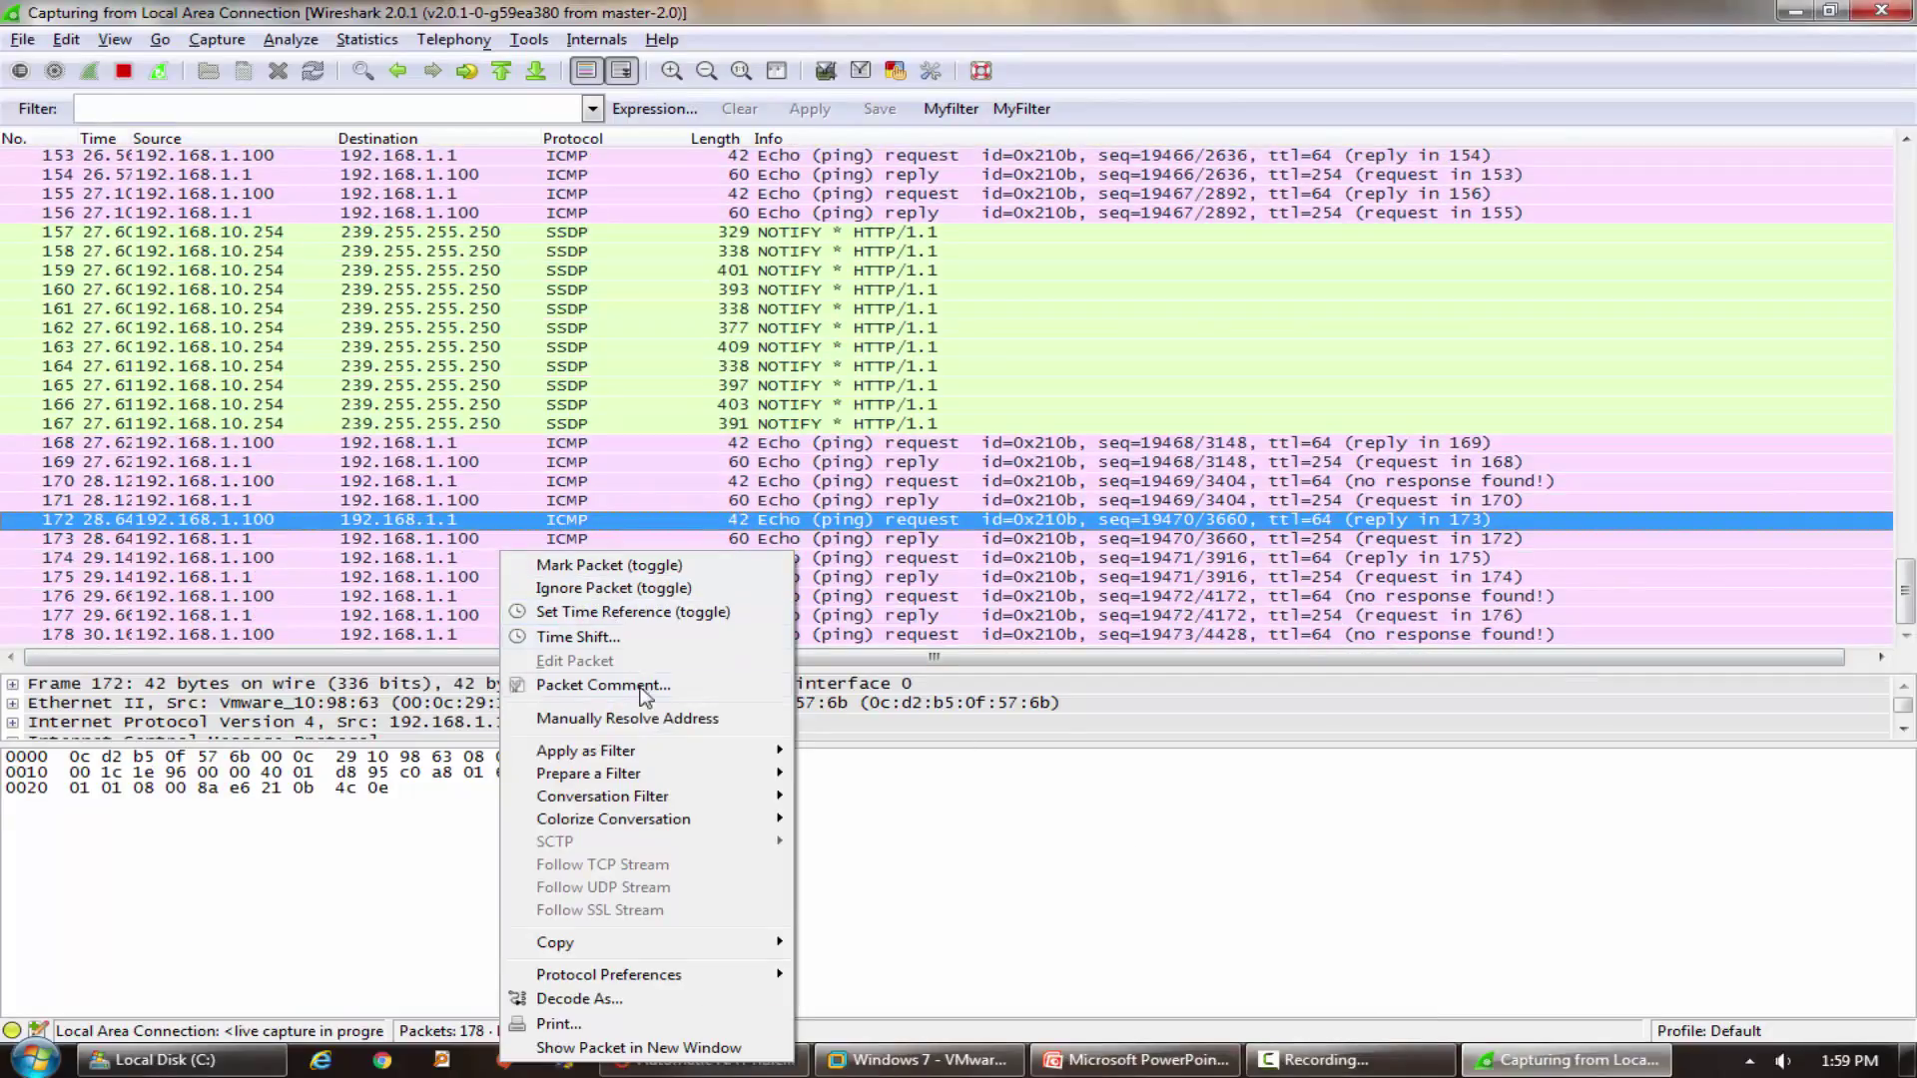
mouse_move(645, 757)
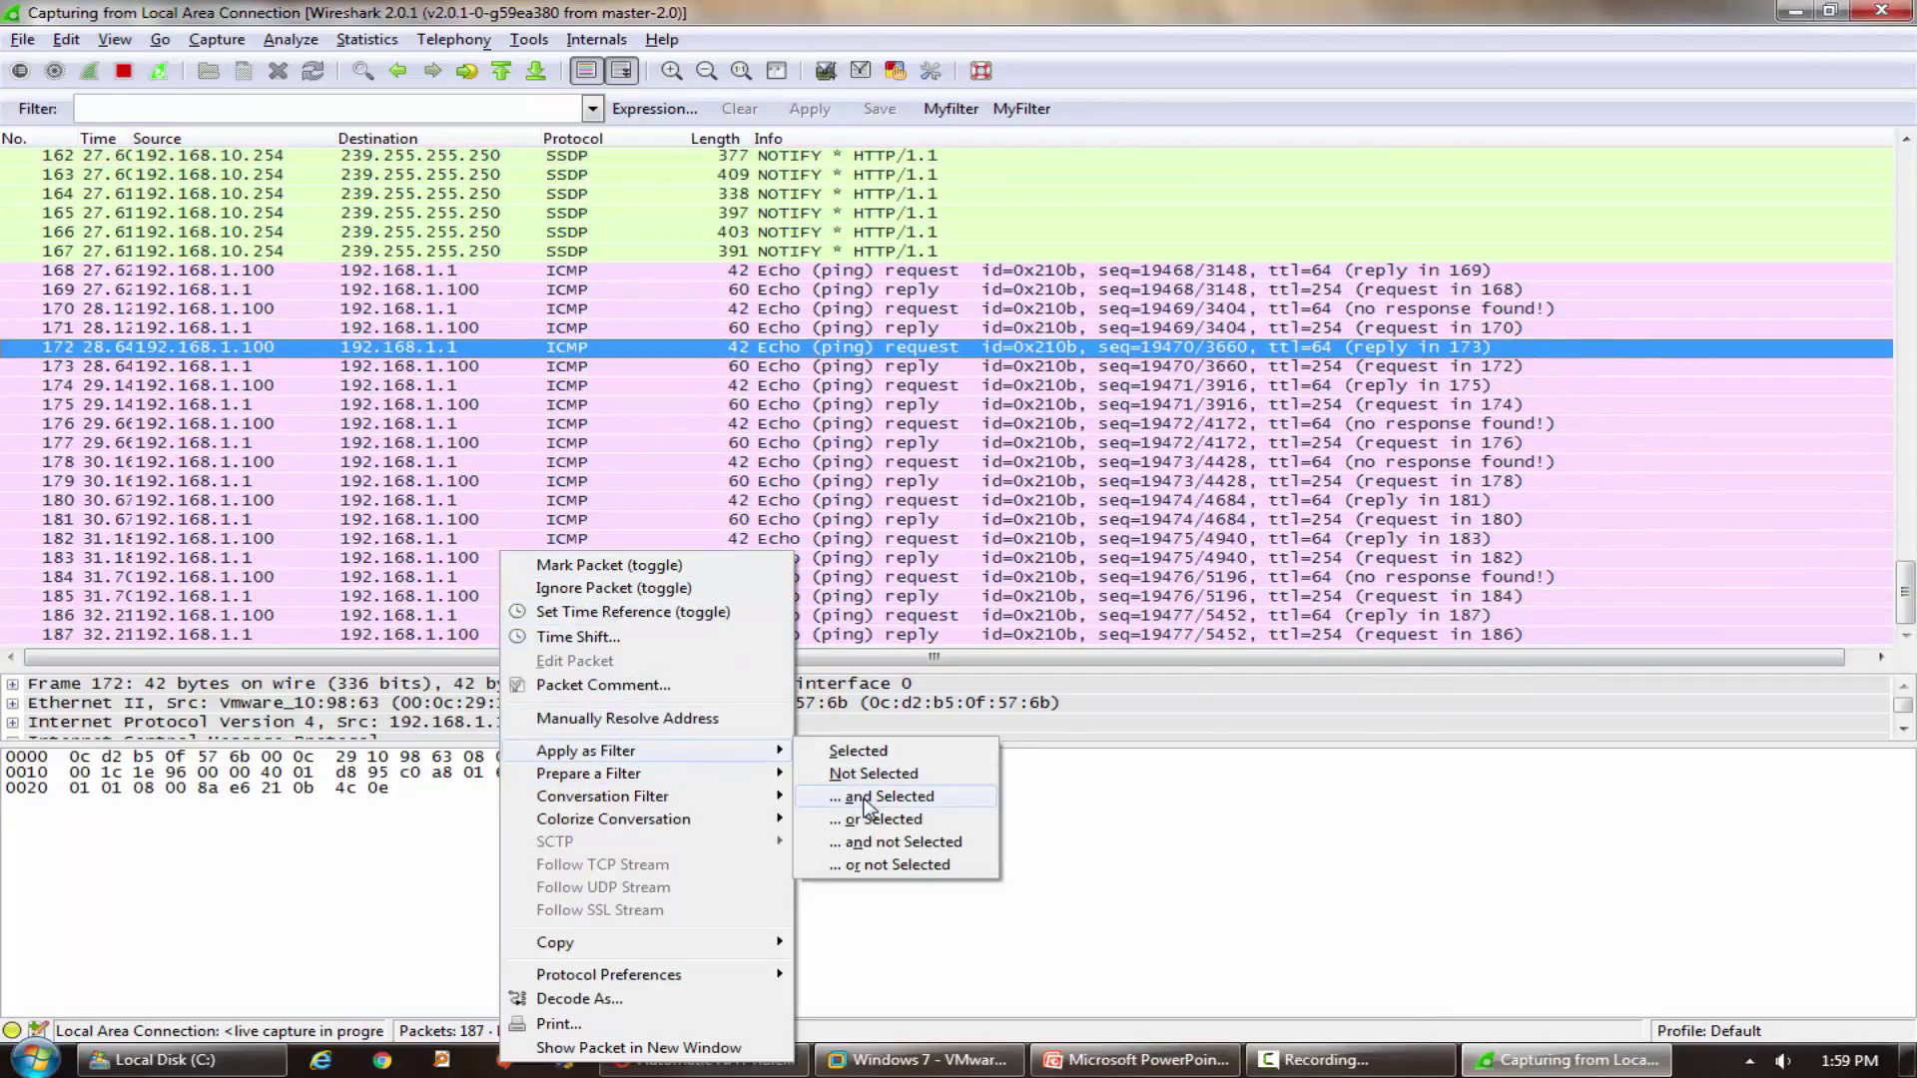
left_click(873, 774)
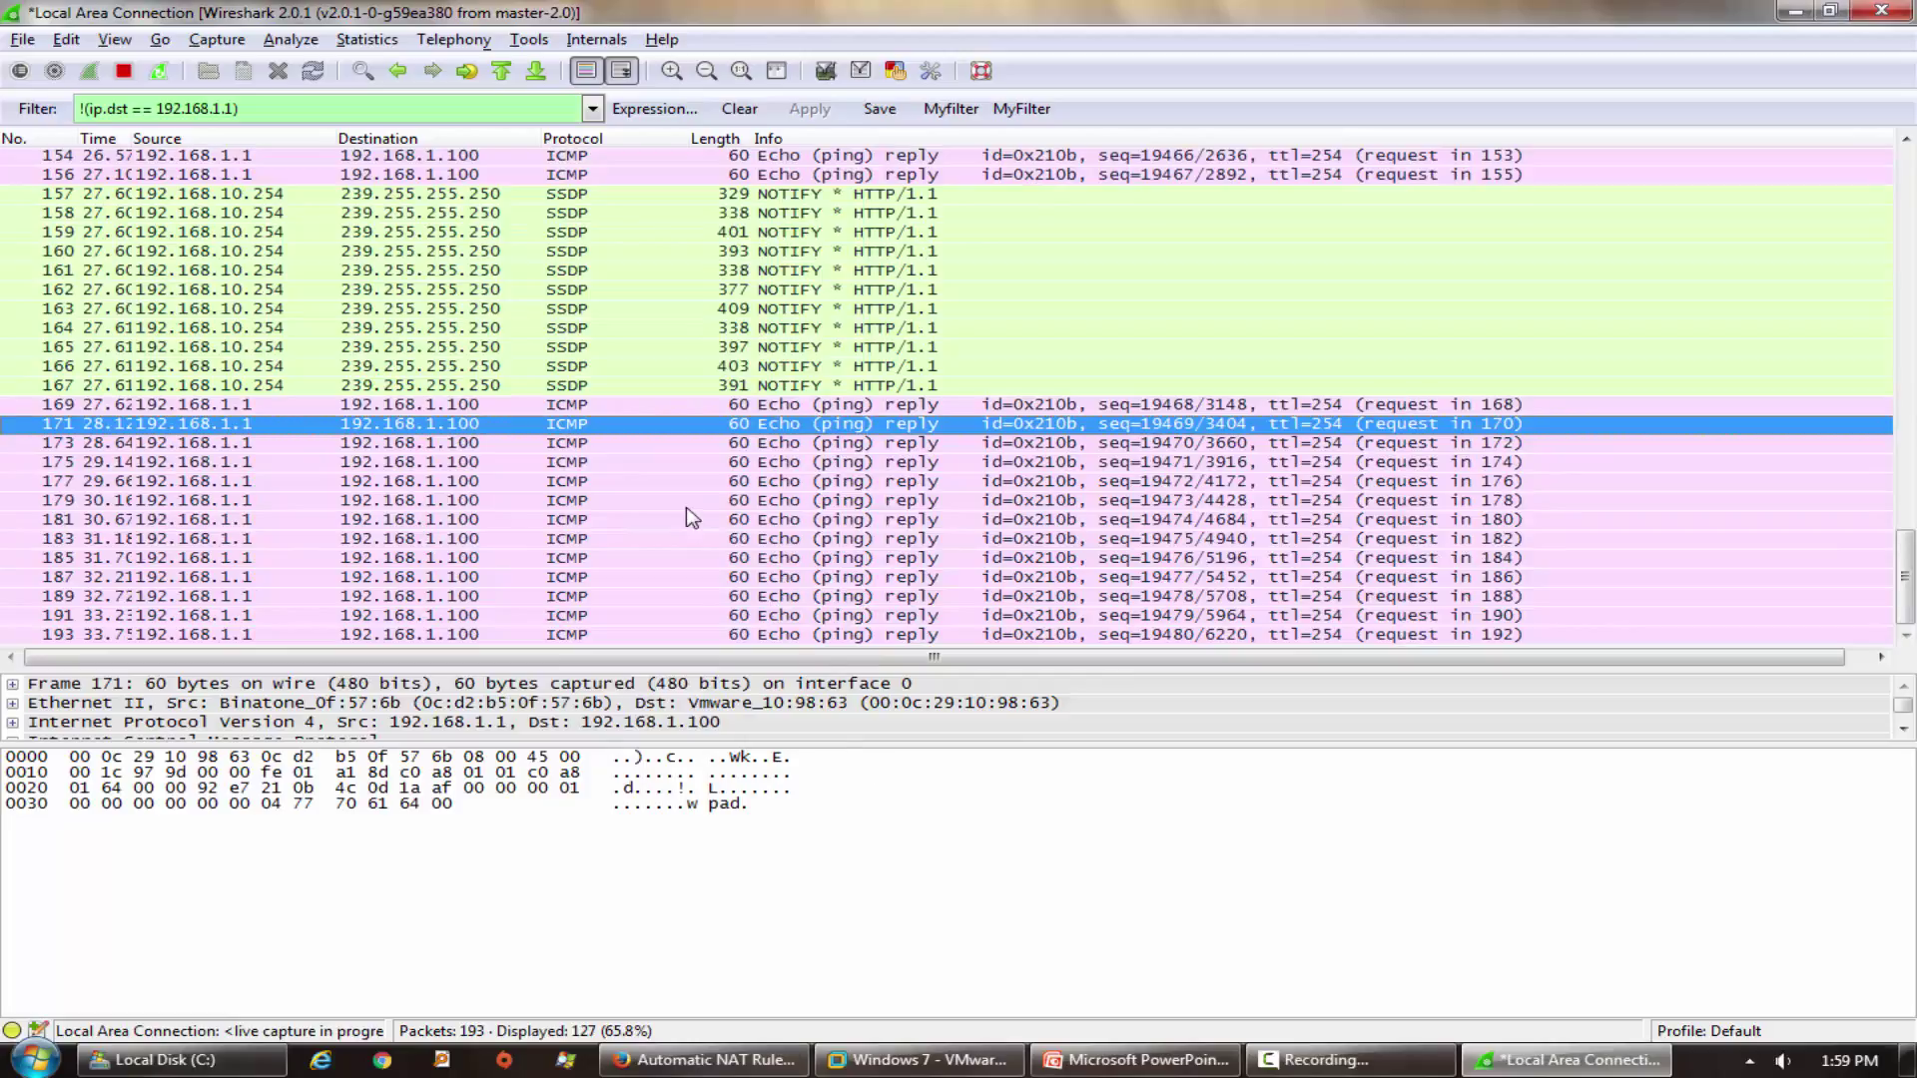
Change the display filter to !(ip.addr == 192.168.1.1), apply it and restart the capture.
left_click(116, 108)
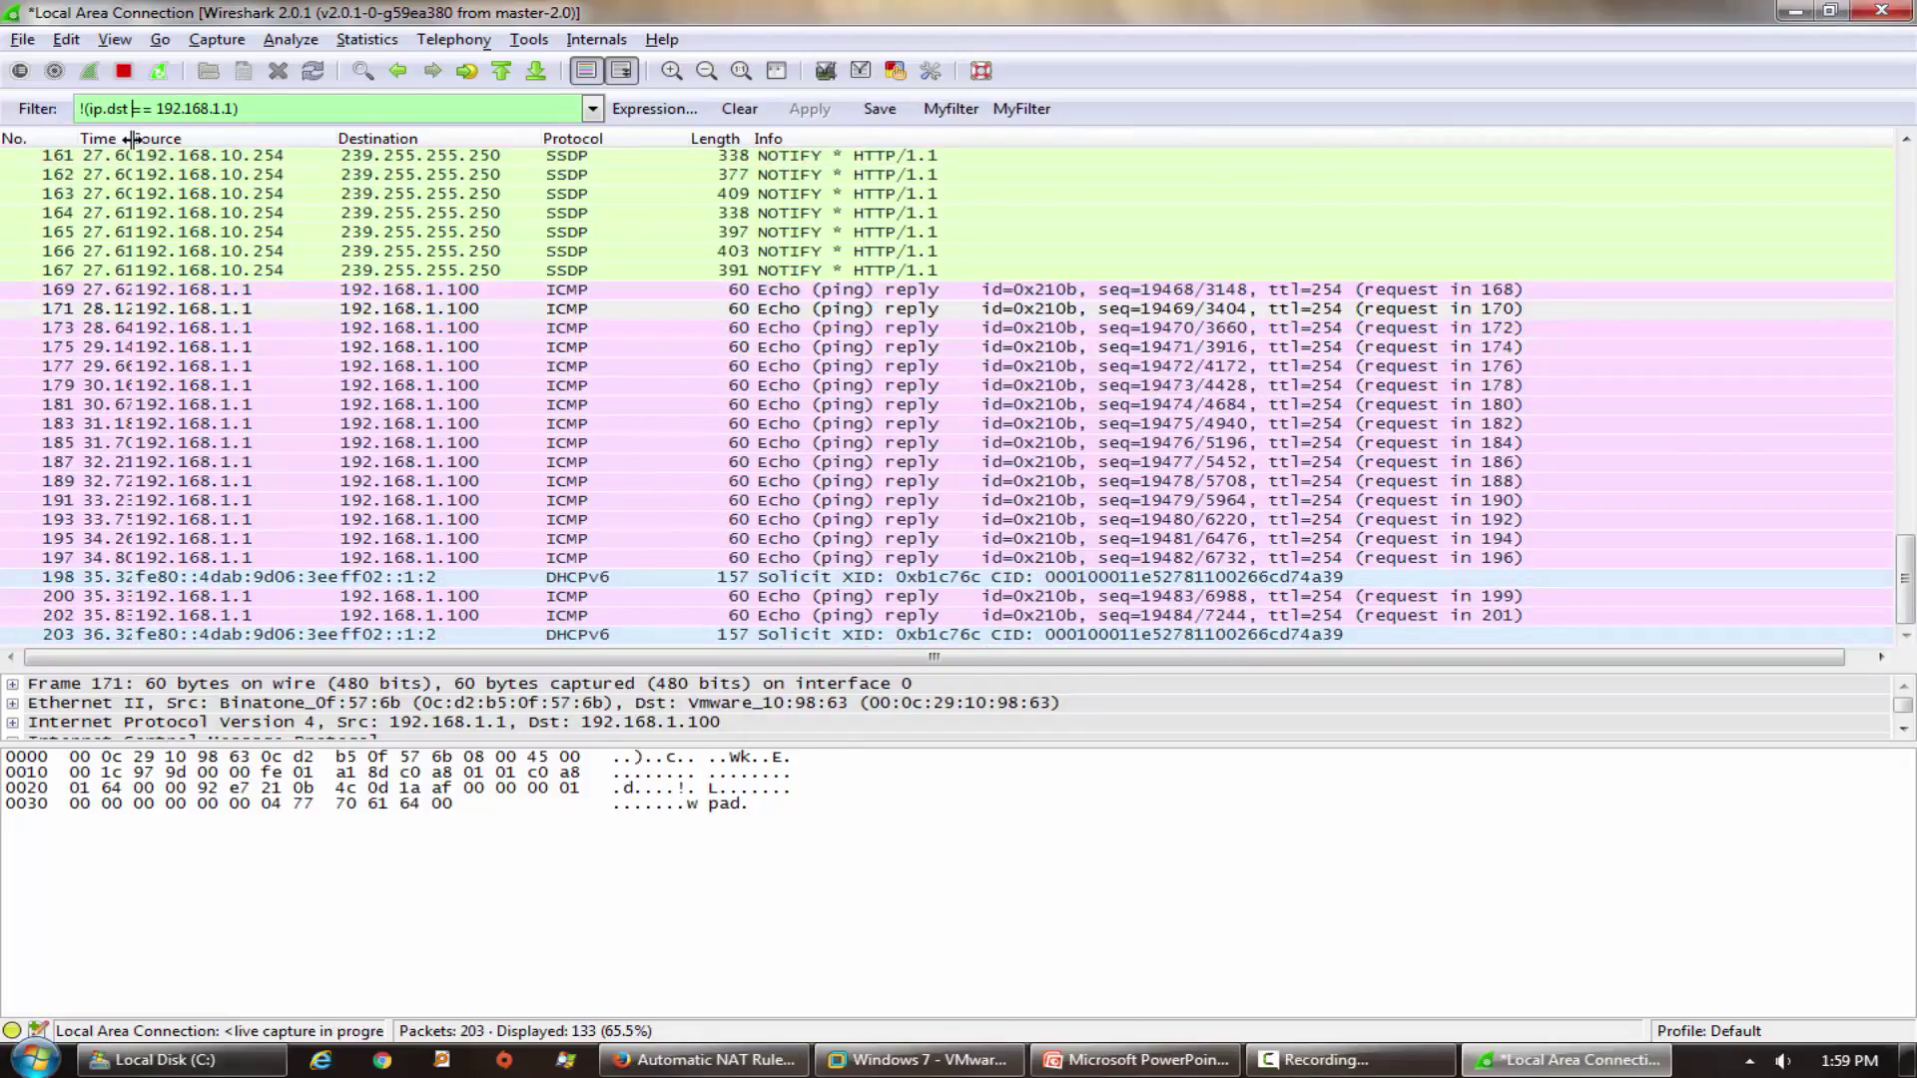
key("BackSpace")
key("BackSpace")
key("BackSpace")
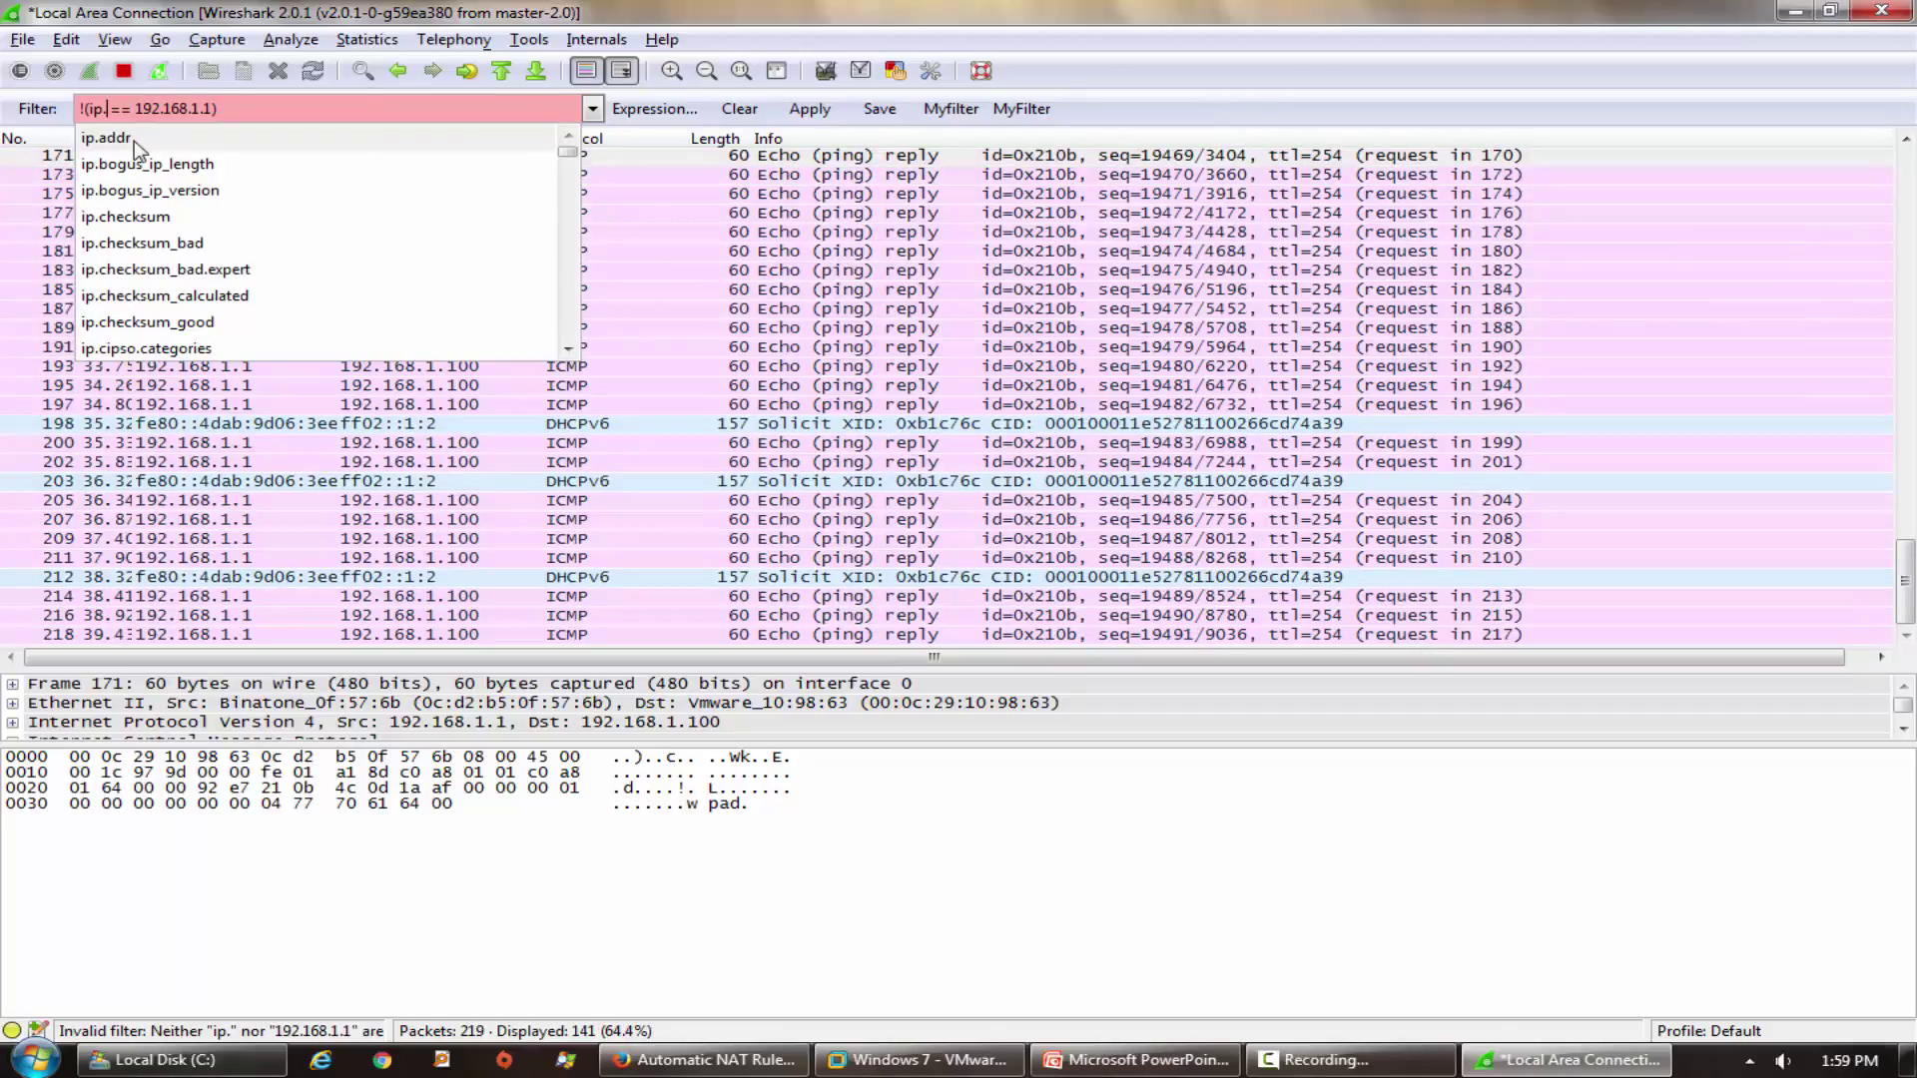
left_click(134, 140)
left_click(809, 110)
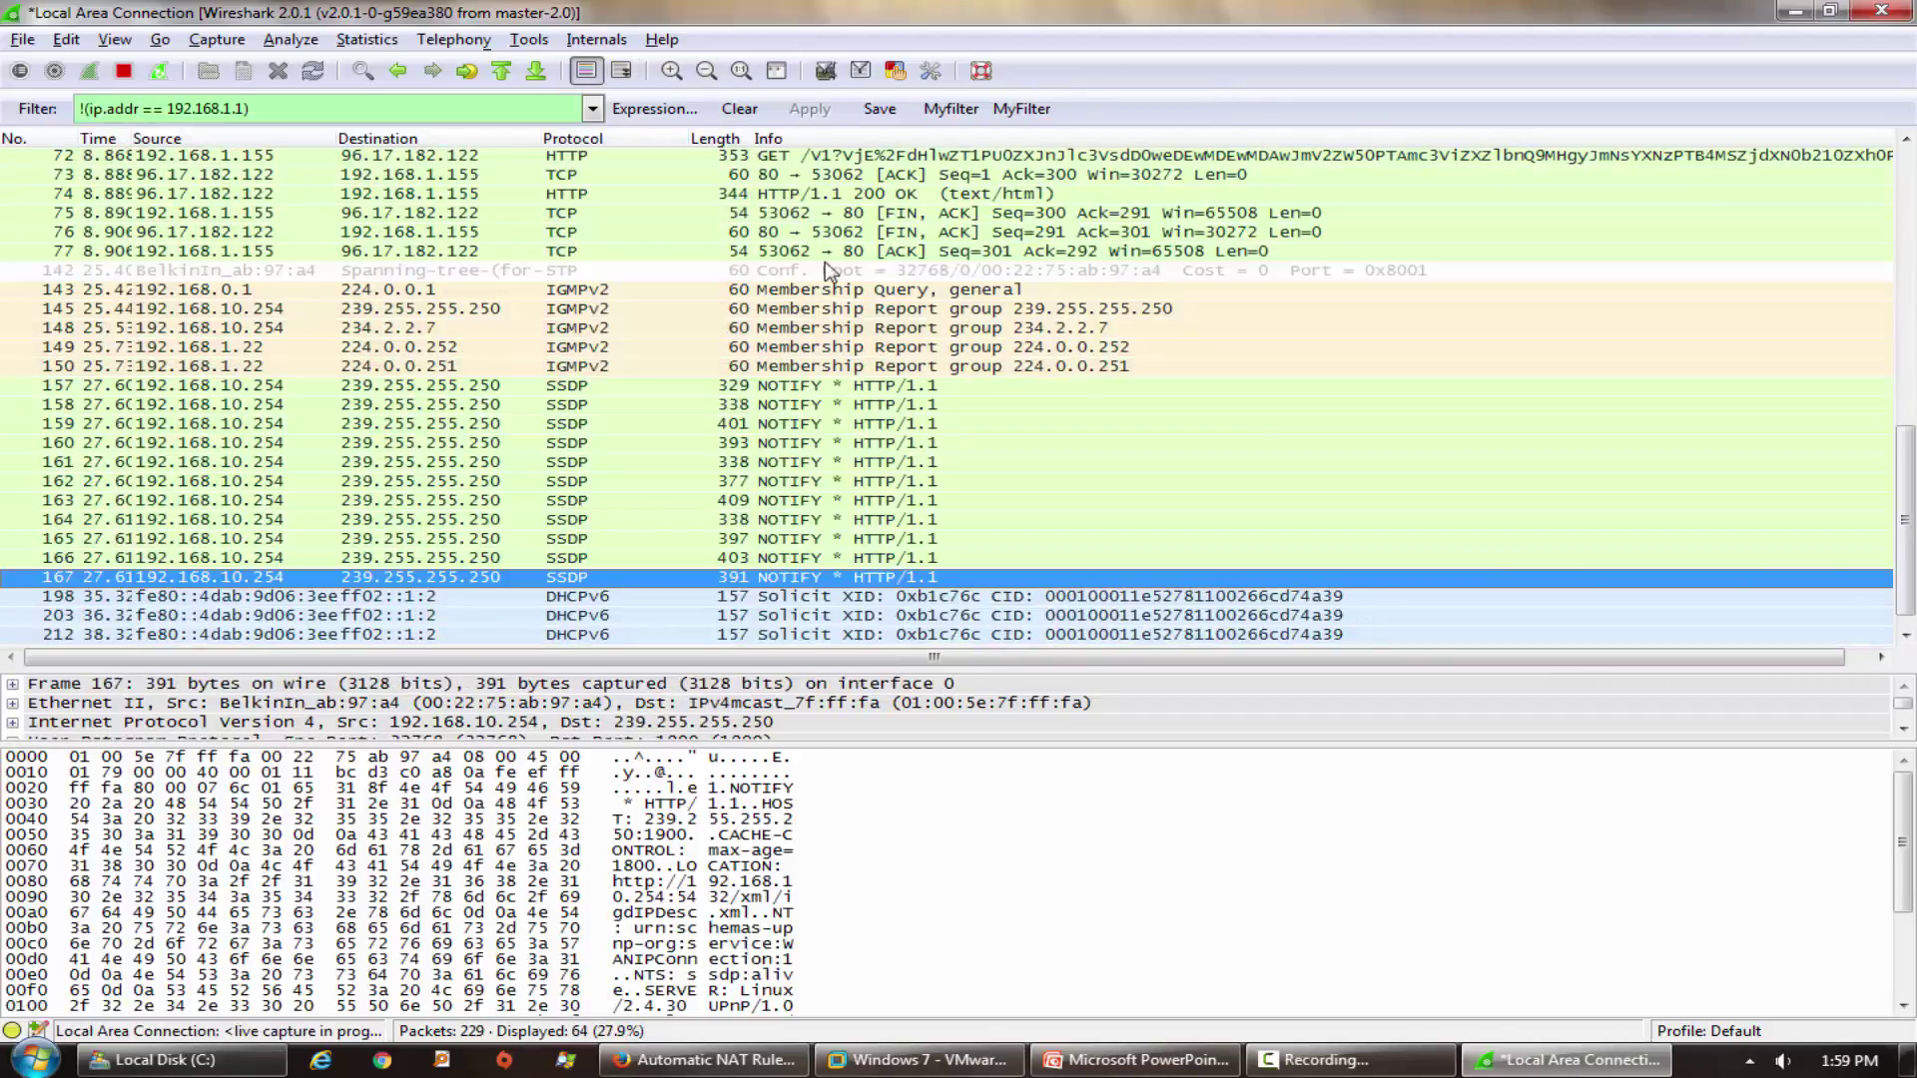
left_click(146, 71)
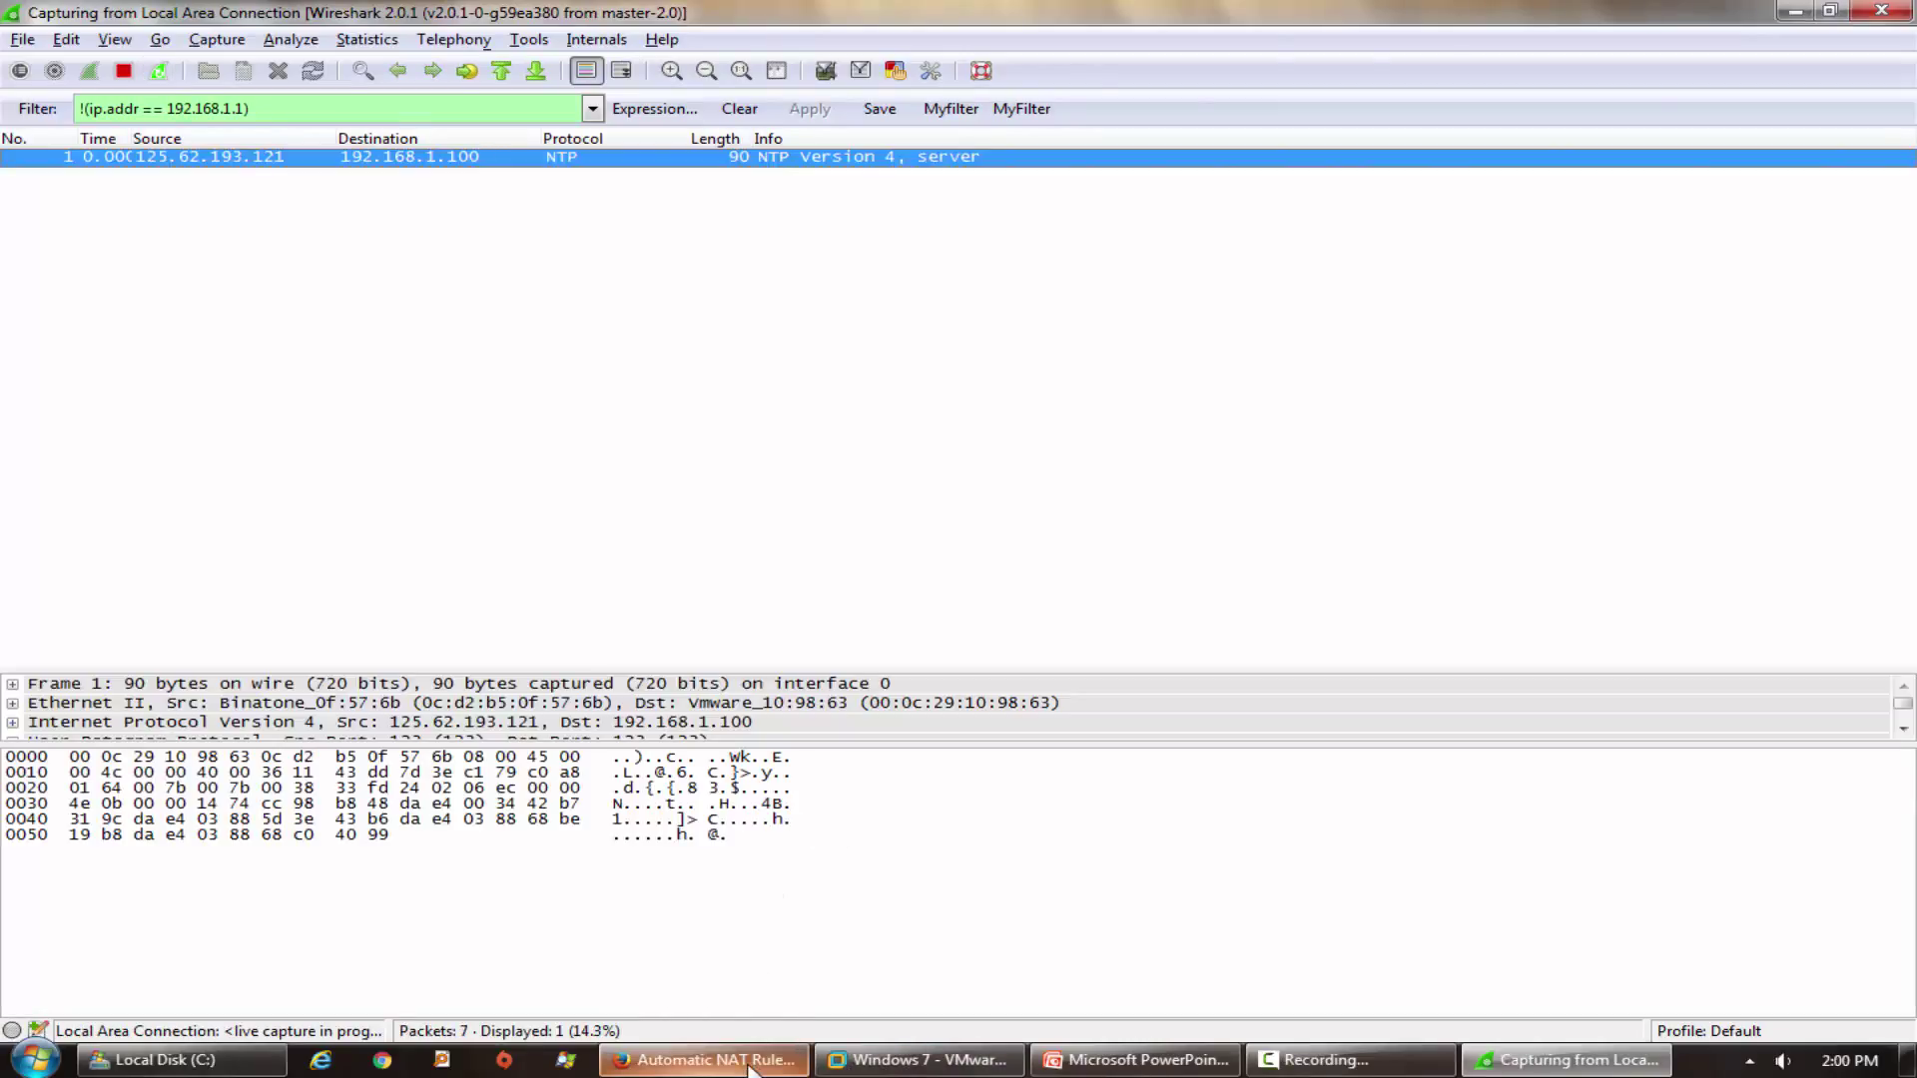
Switch to the Windows 7 virtual machine, open a command prompt and ping the host at 192.168.1.155.
left_click(759, 1060)
left_click(828, 1060)
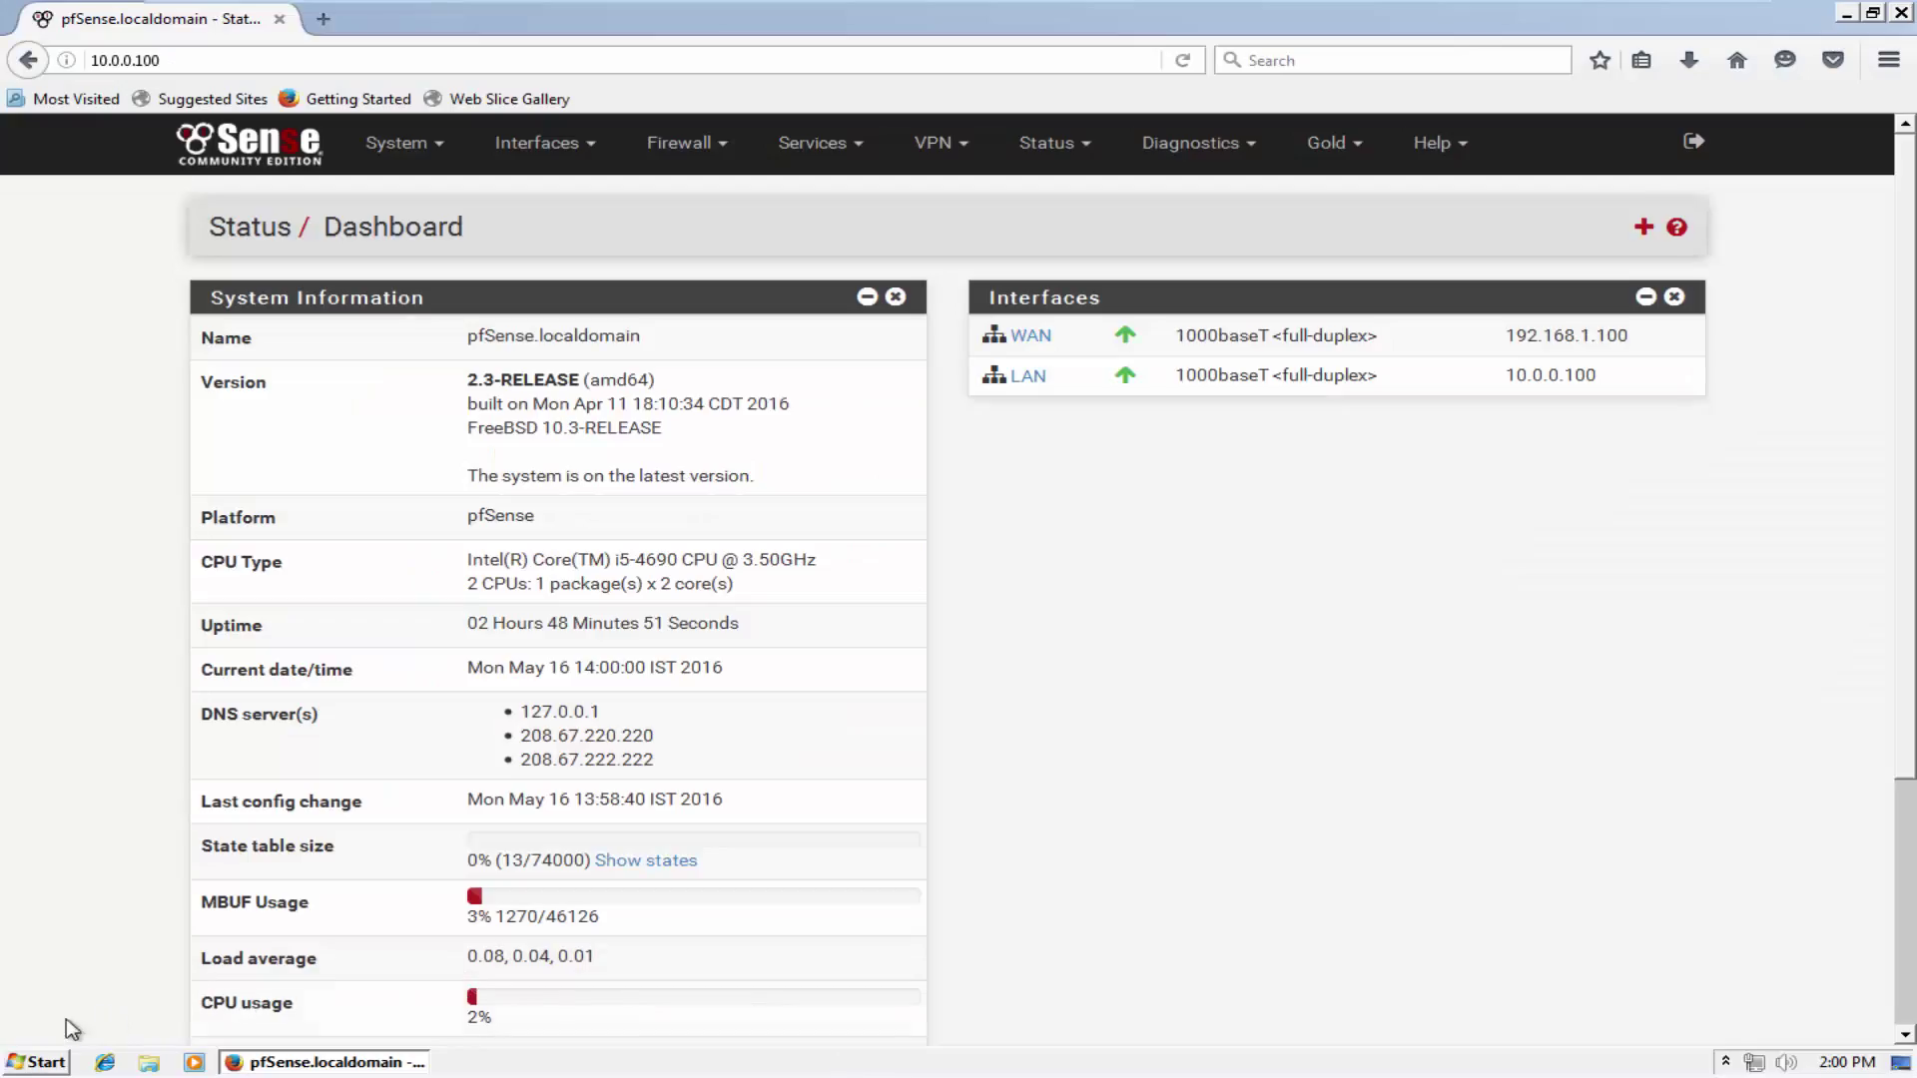
left_click(35, 1062)
left_click(387, 975)
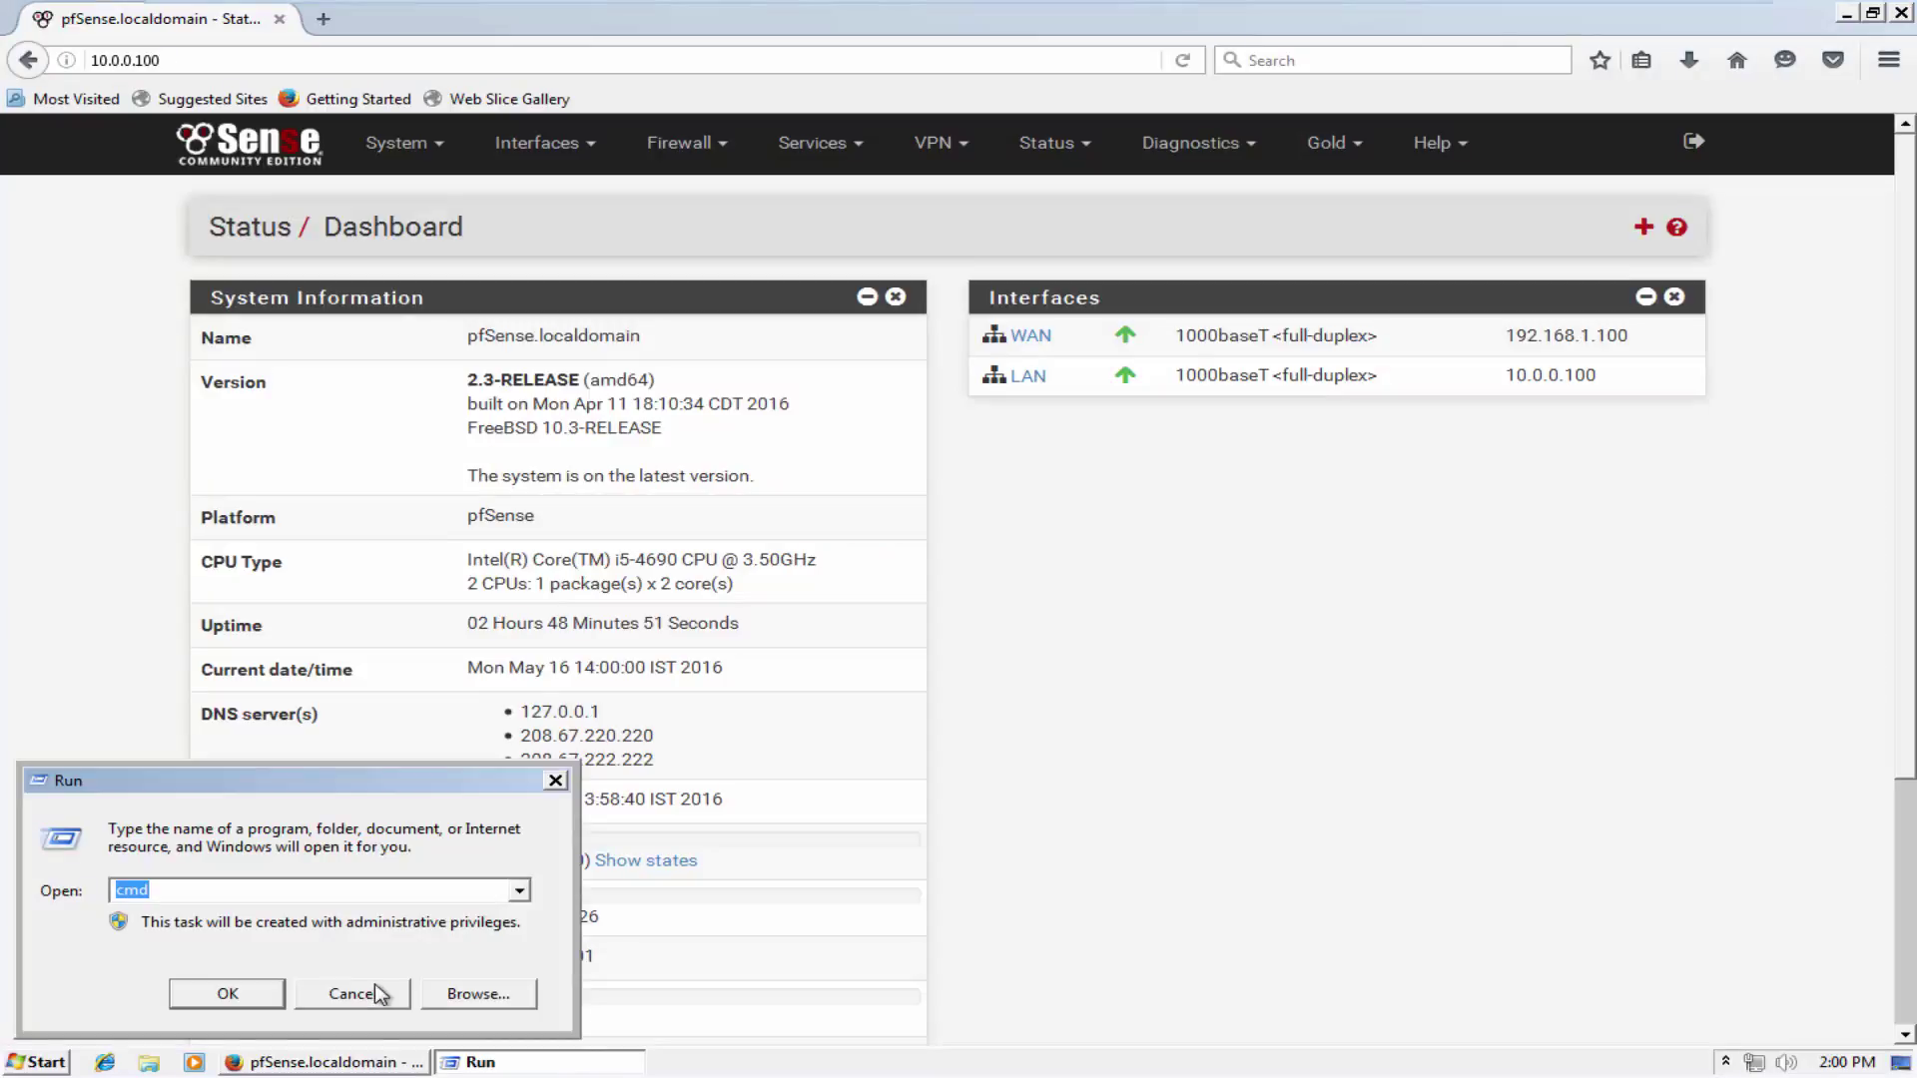
type("p")
type("cmd")
key("Return")
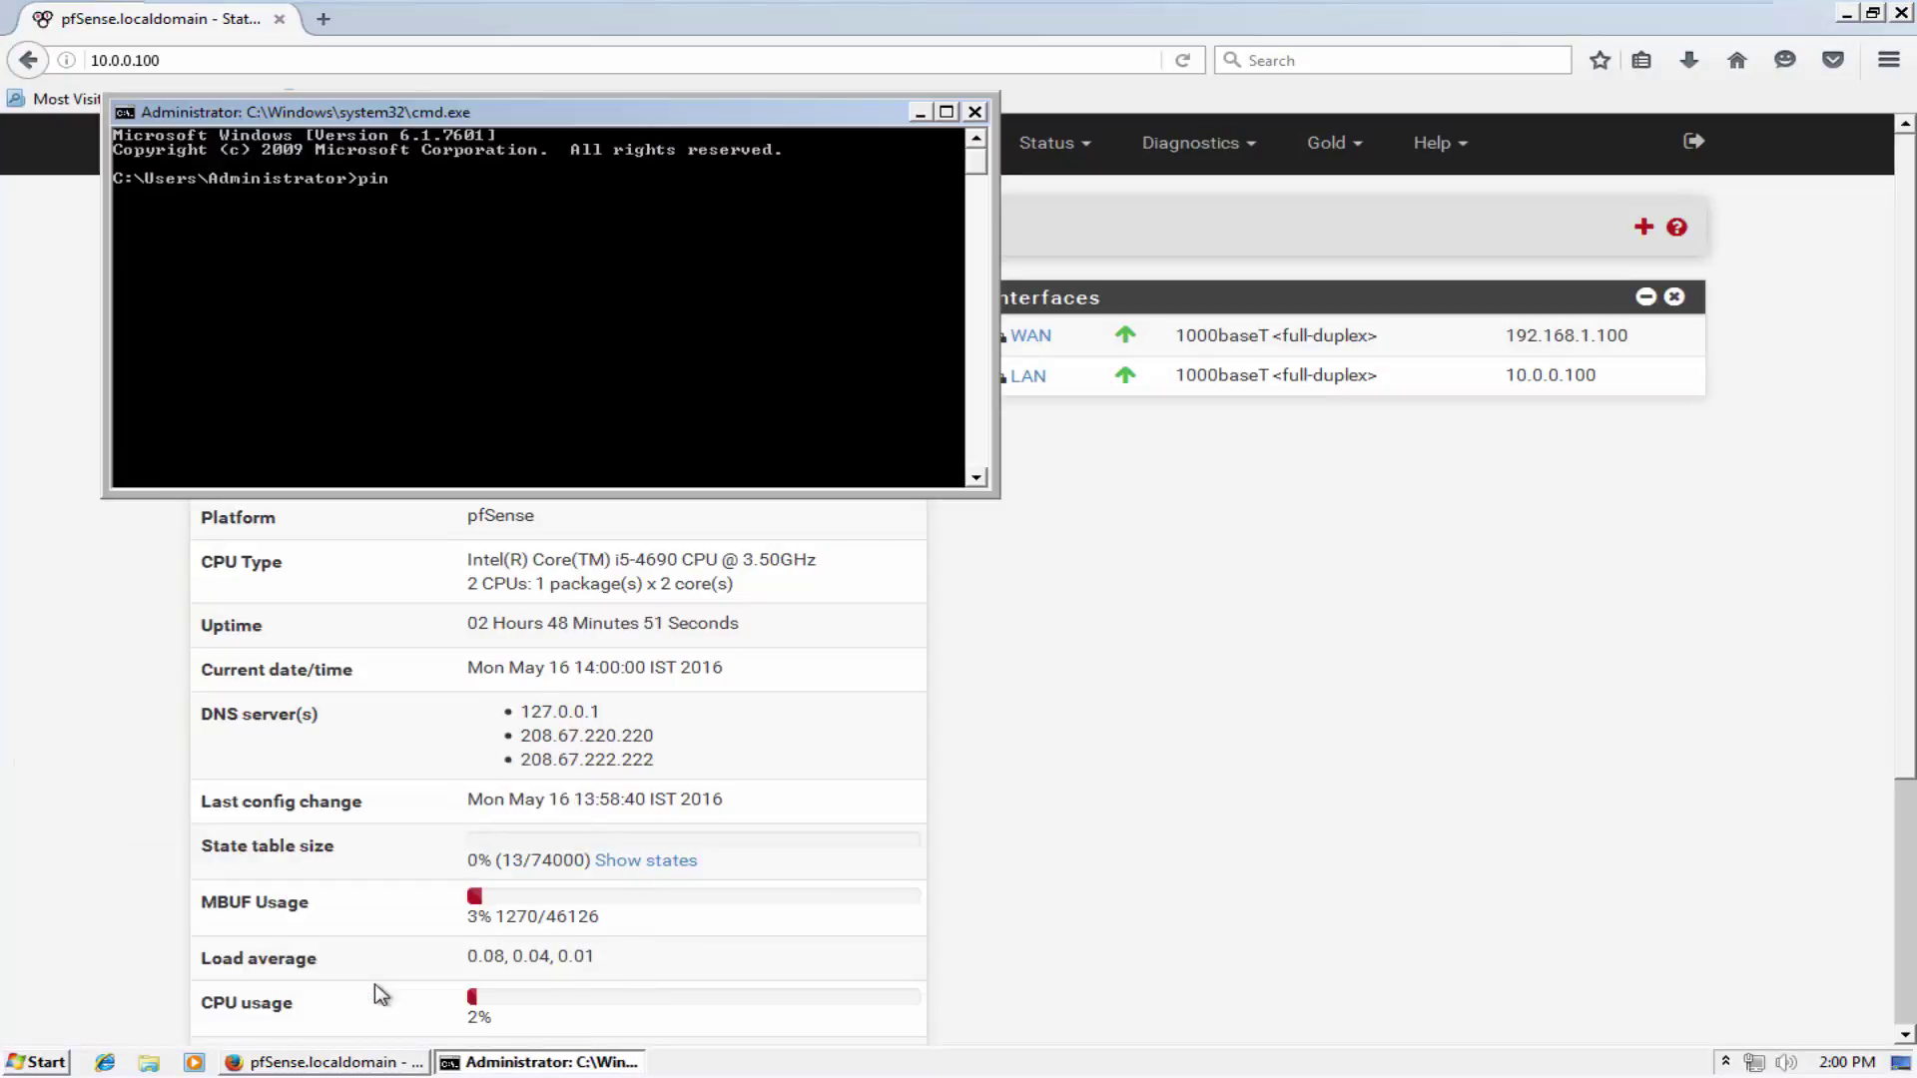
type("ping 192.168.1.155")
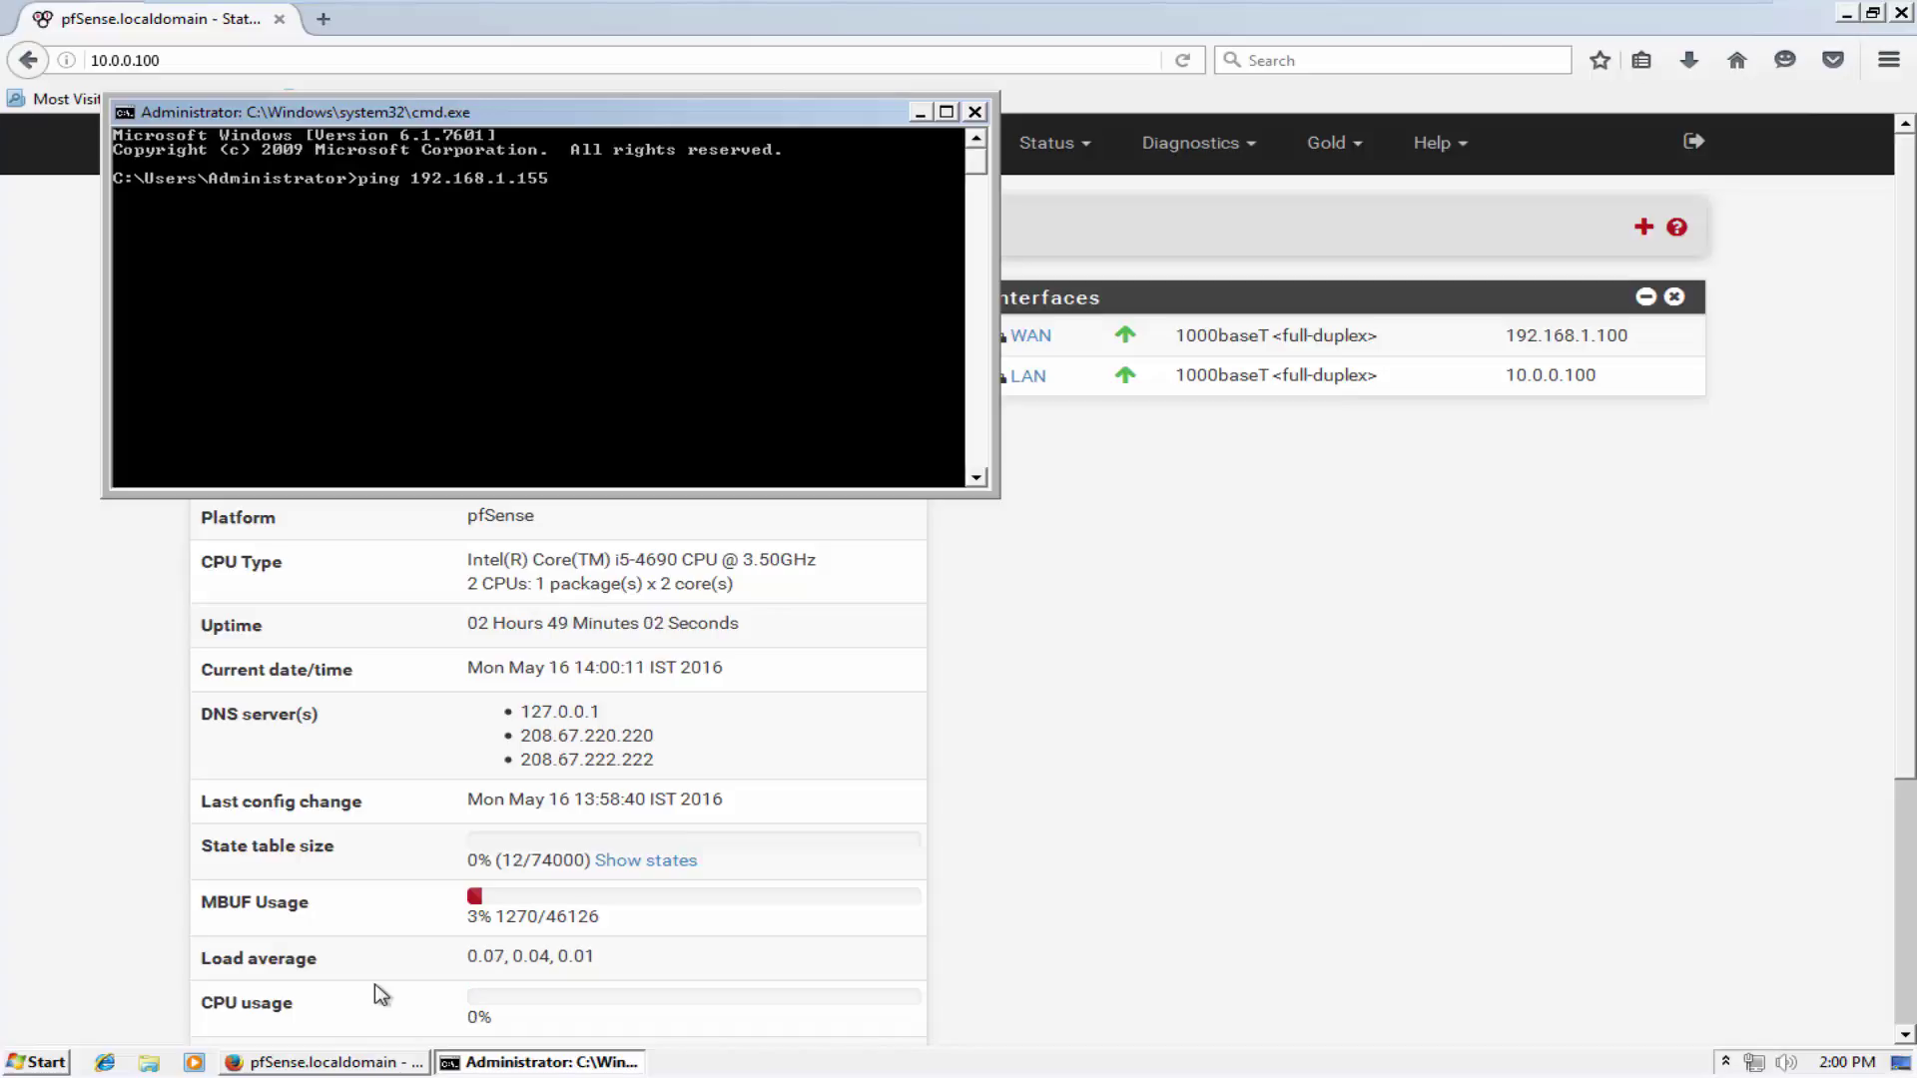
key("Return")
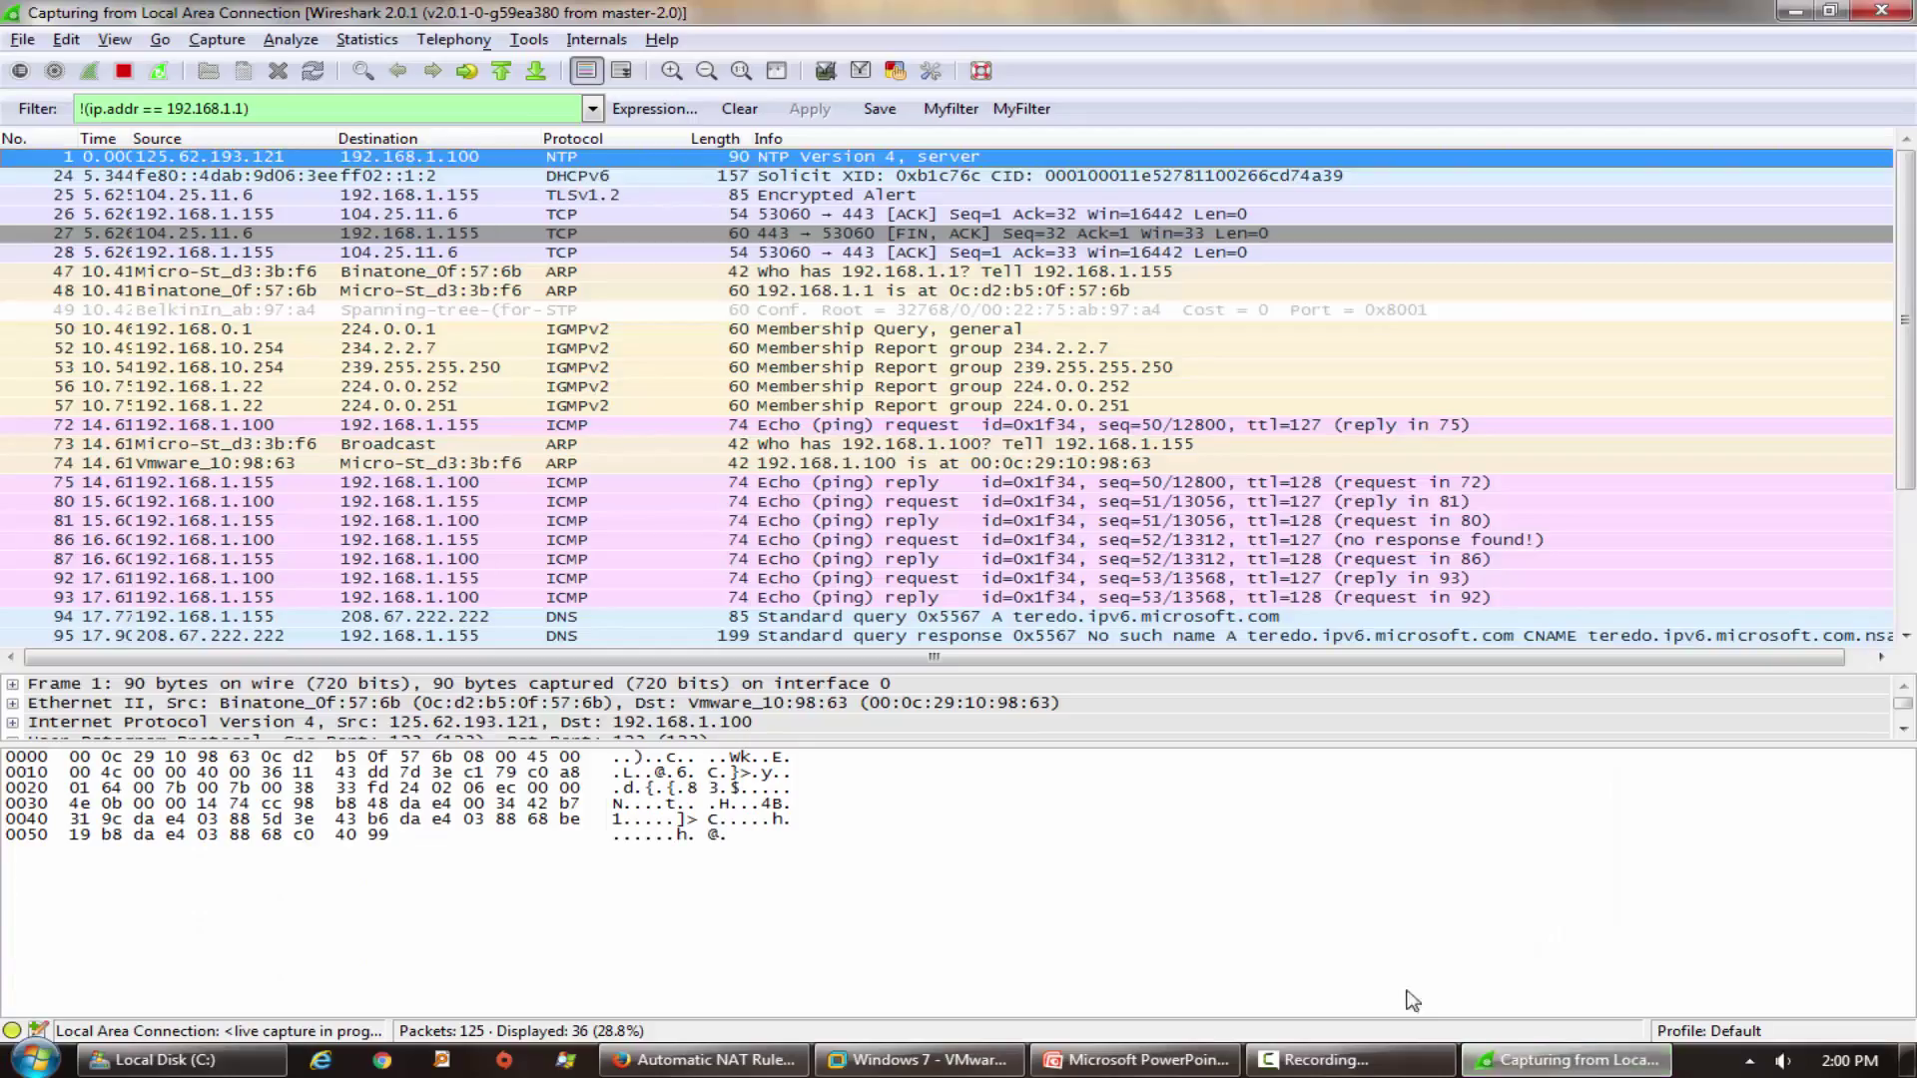
Switch to Wireshark, stop the capture and inspect the ICMP request and reply packets between 192.168.1.100 and 192.168.1.155.
left_click(1506, 1060)
left_click(117, 74)
left_click(365, 386)
left_click(359, 484)
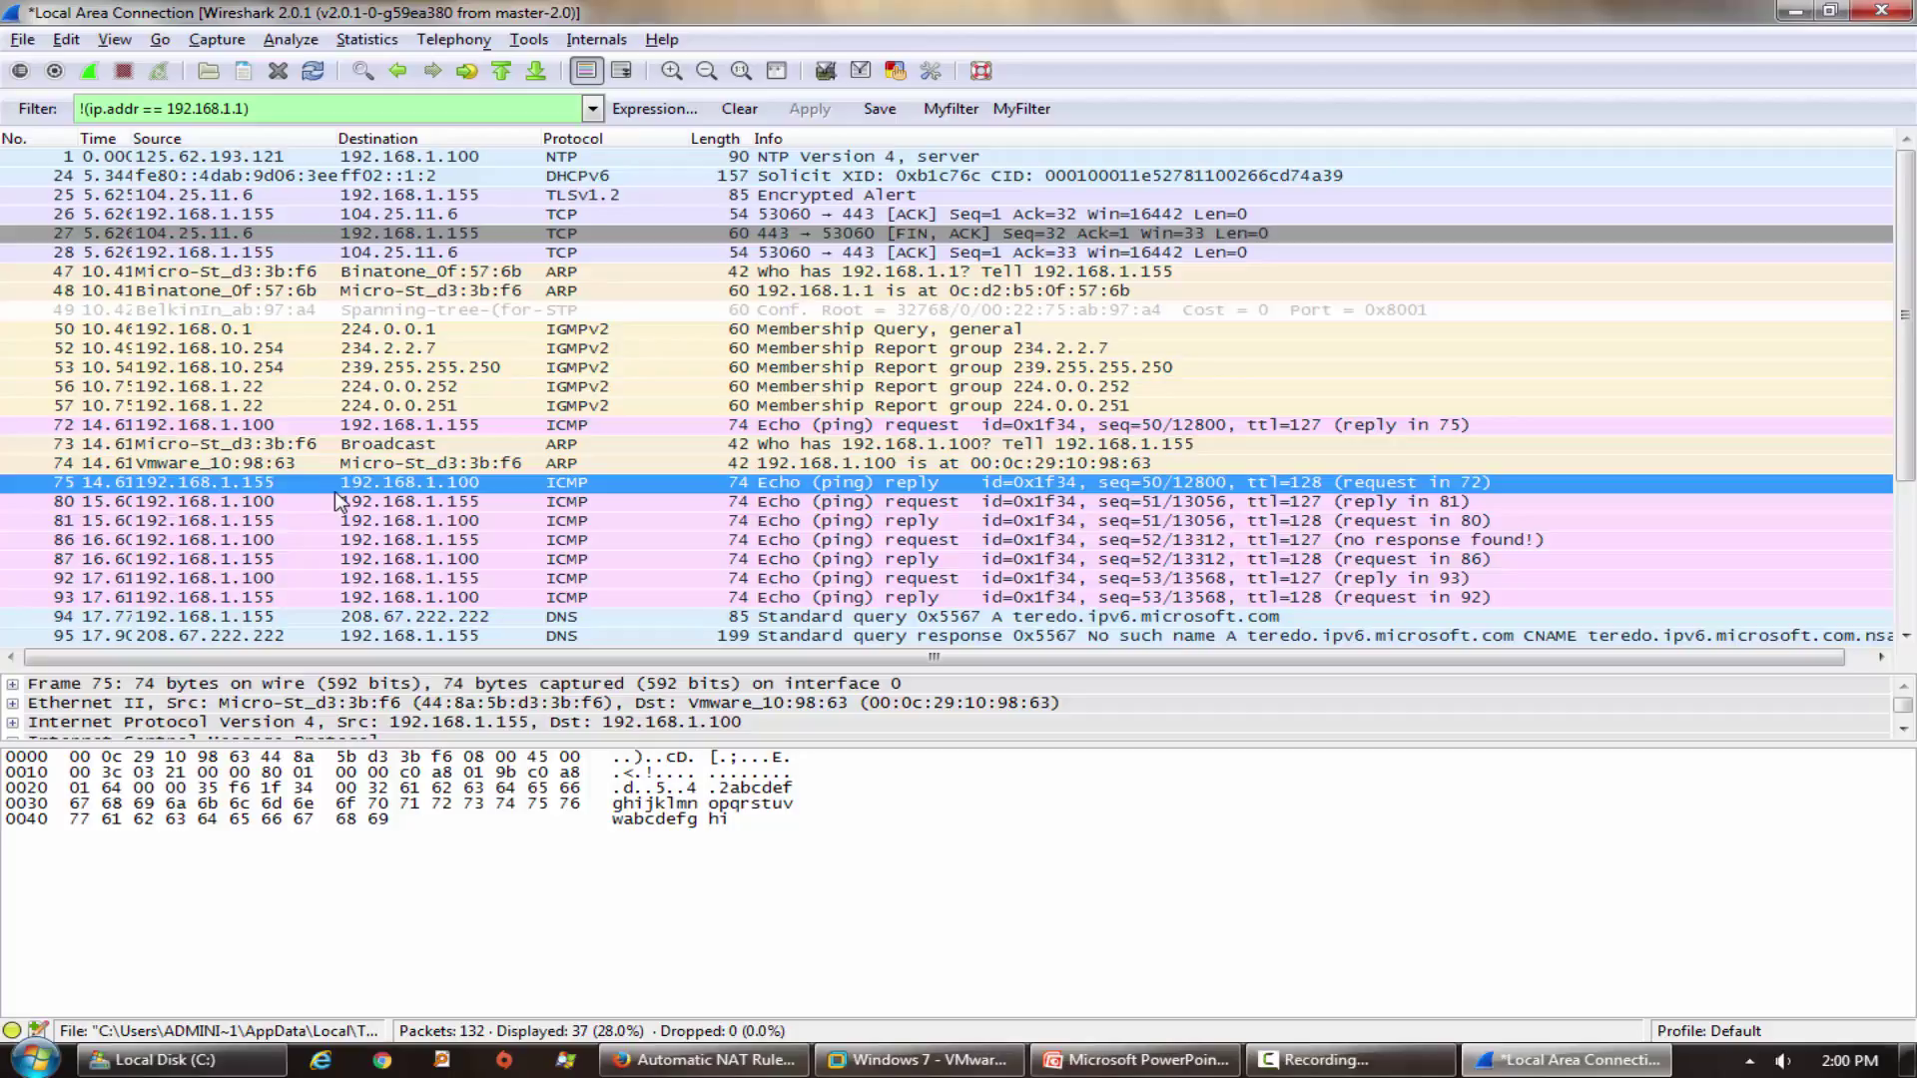
left_click(319, 504)
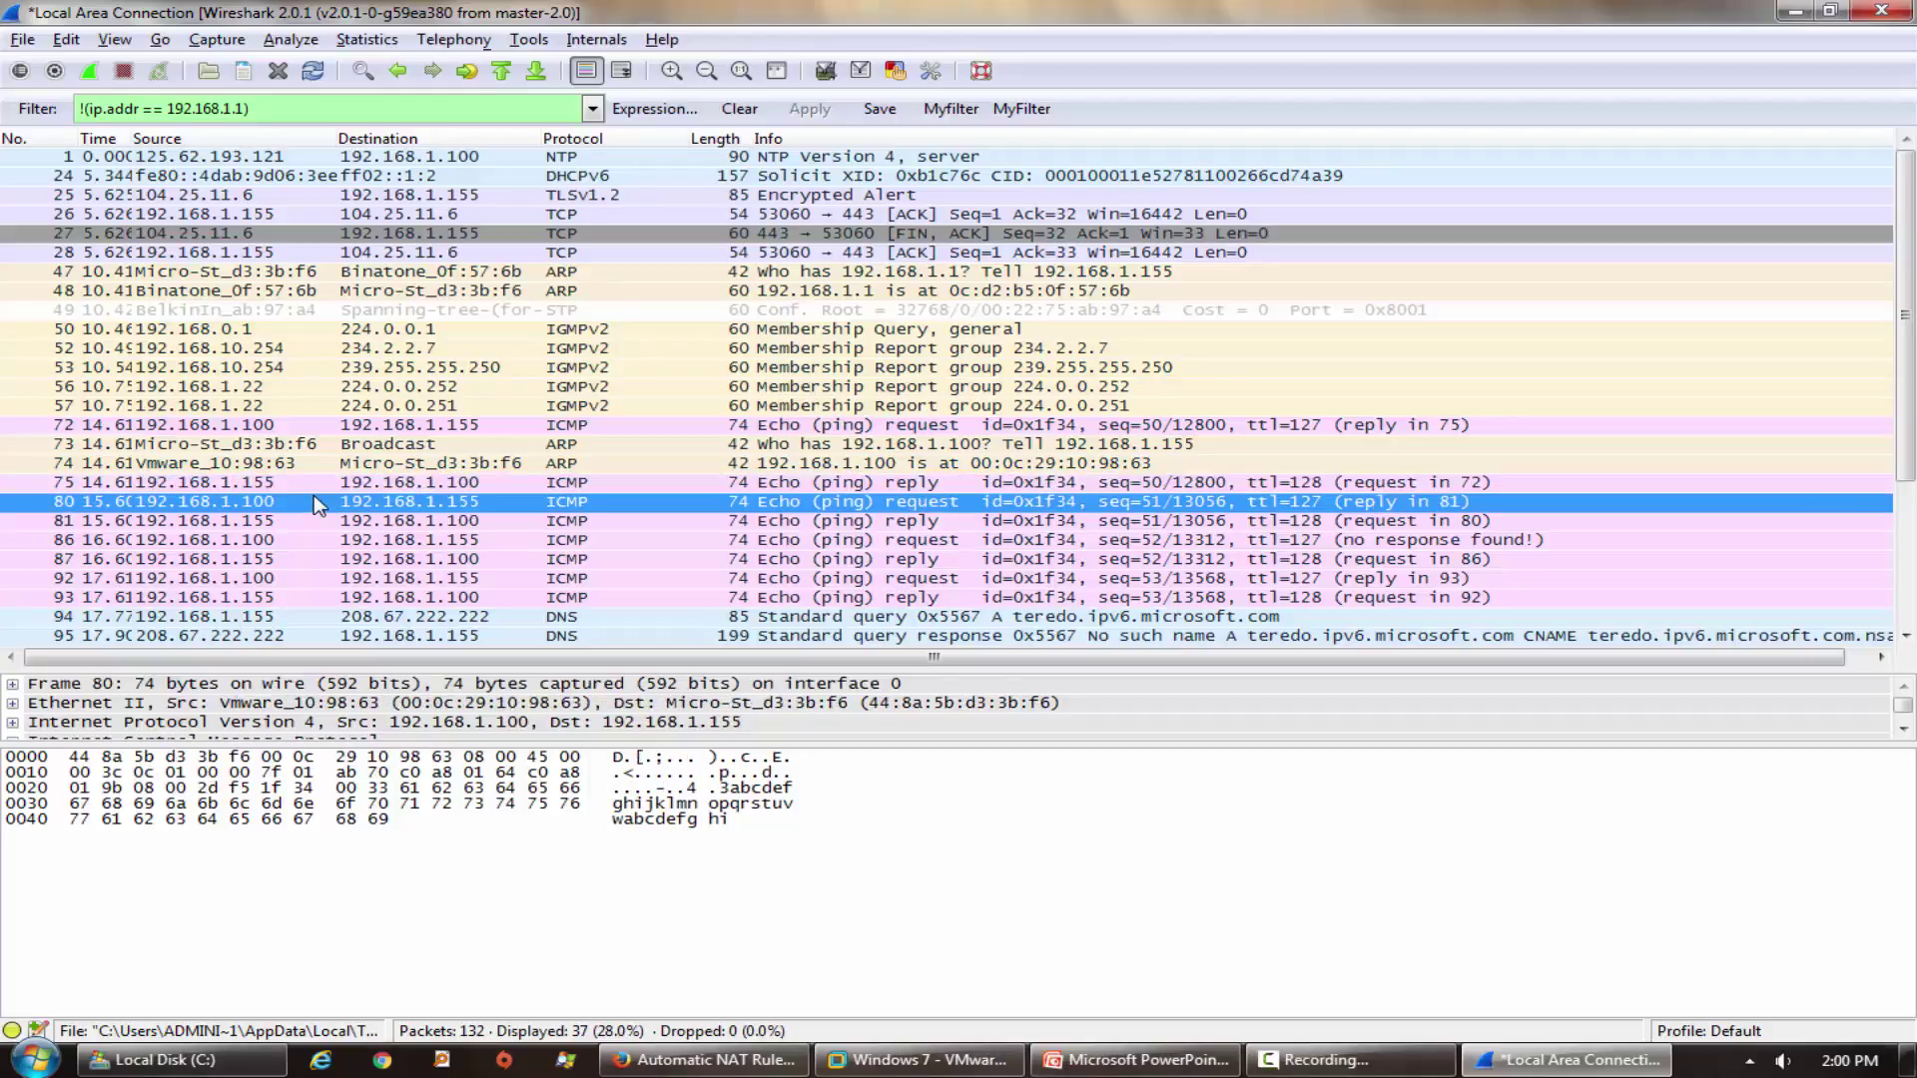
left_click(267, 427)
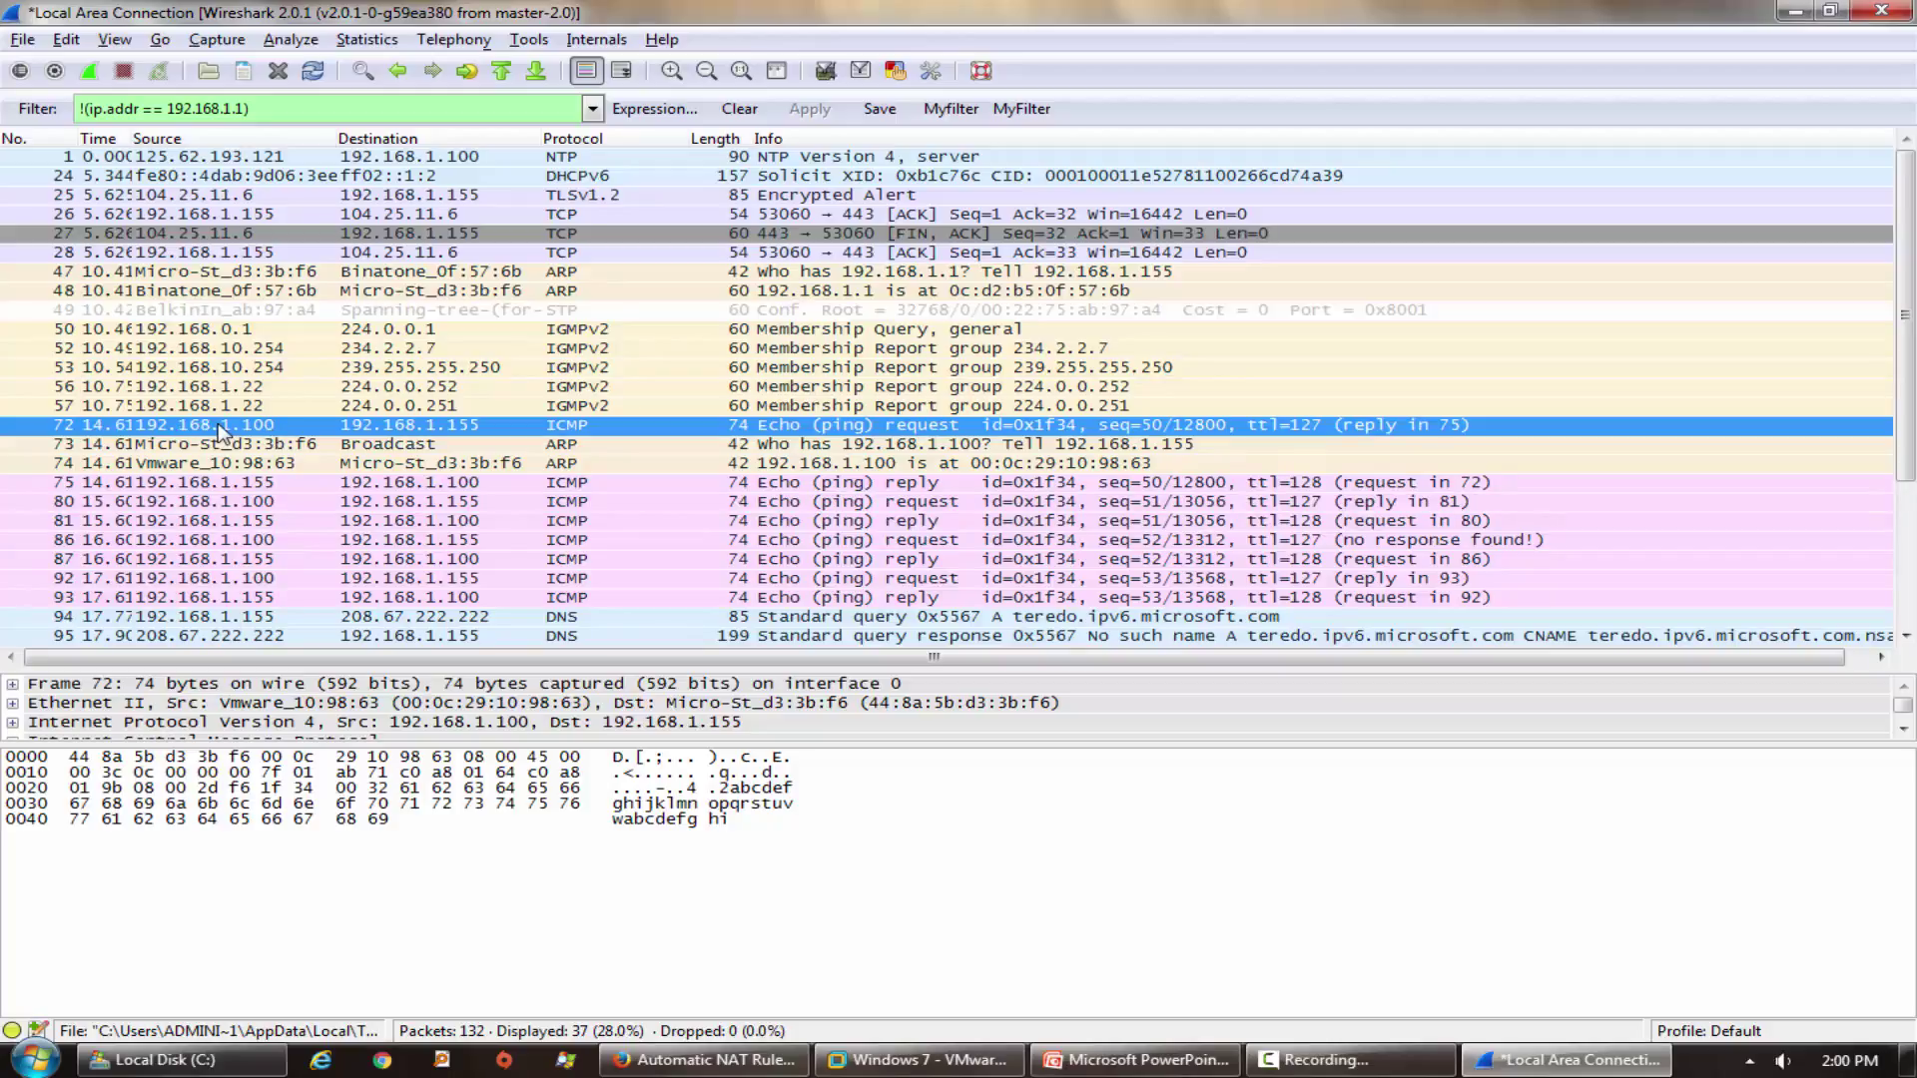
Compare the WAN address and virtual PC in the PowerPoint network diagram with the captured ICMP packets in Wireshark.
left_click(1117, 1060)
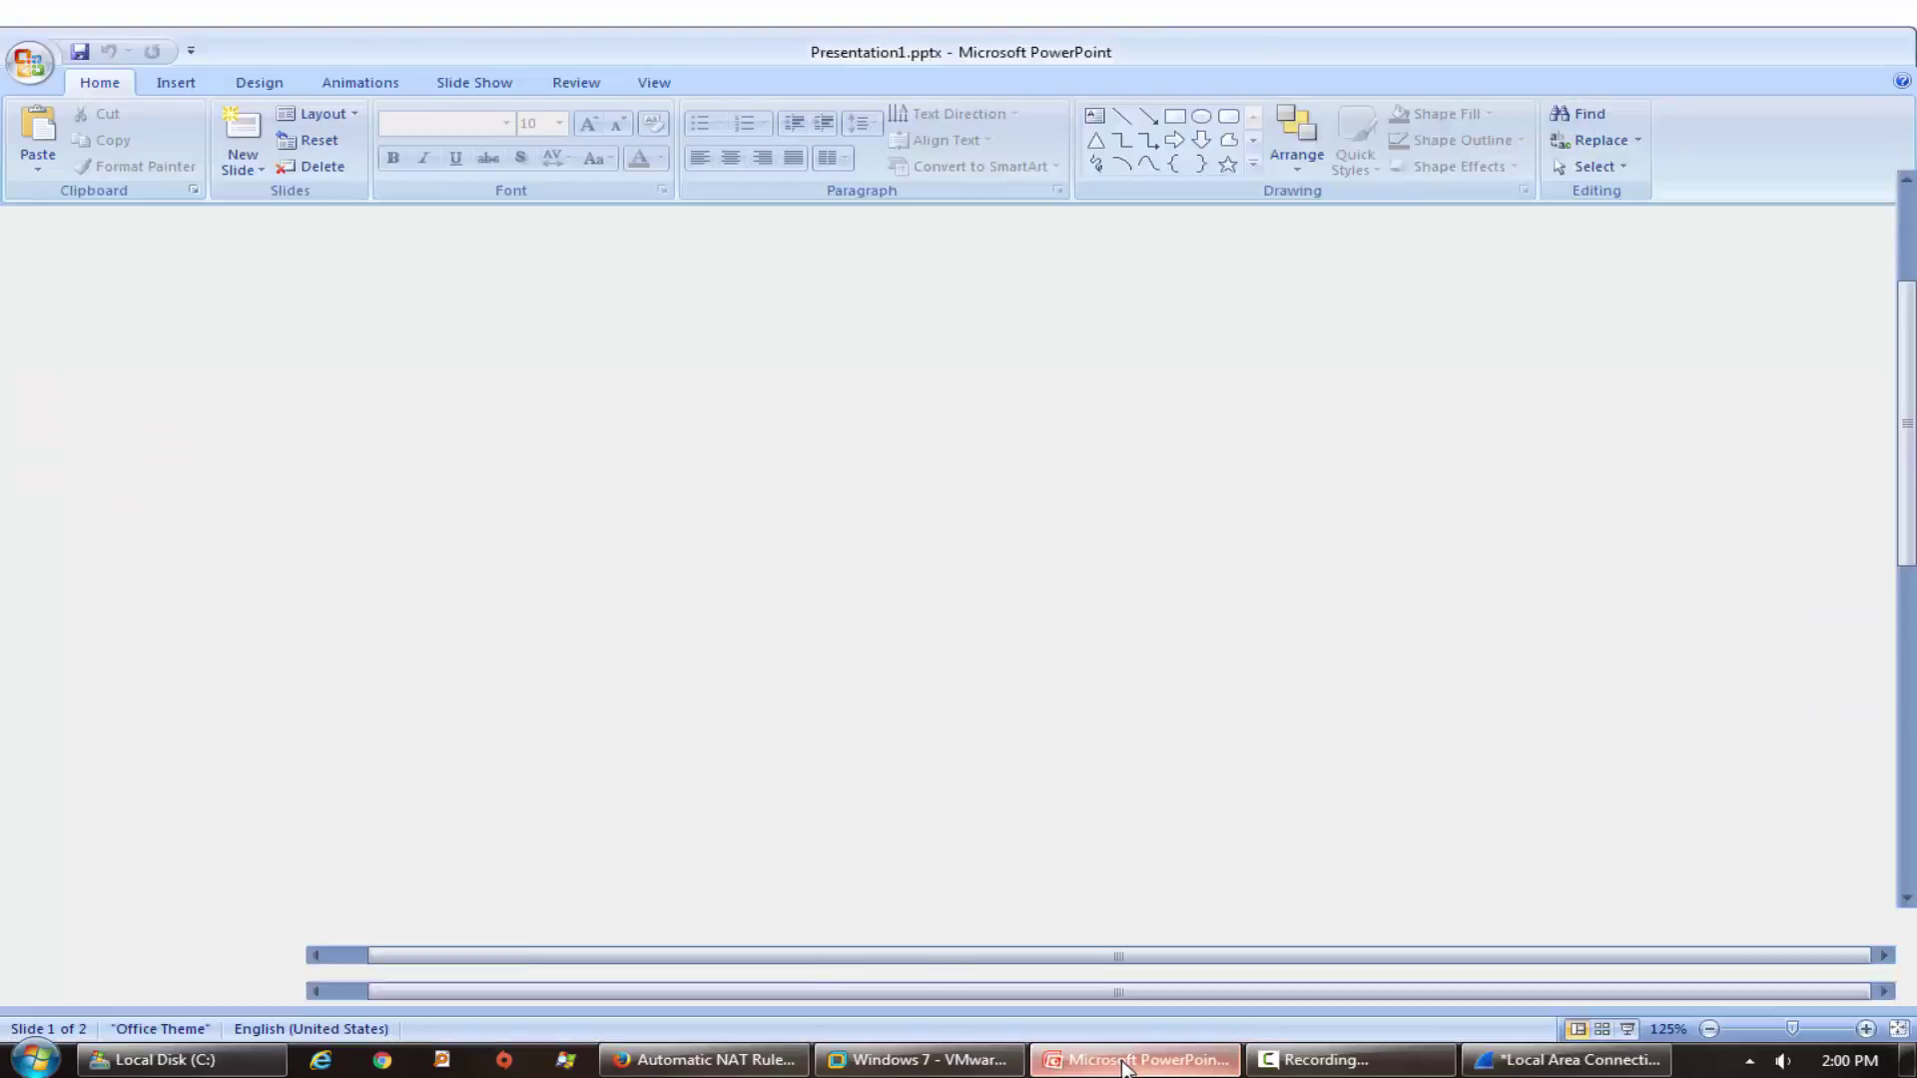
left_click_drag(1258, 684, 1108, 637)
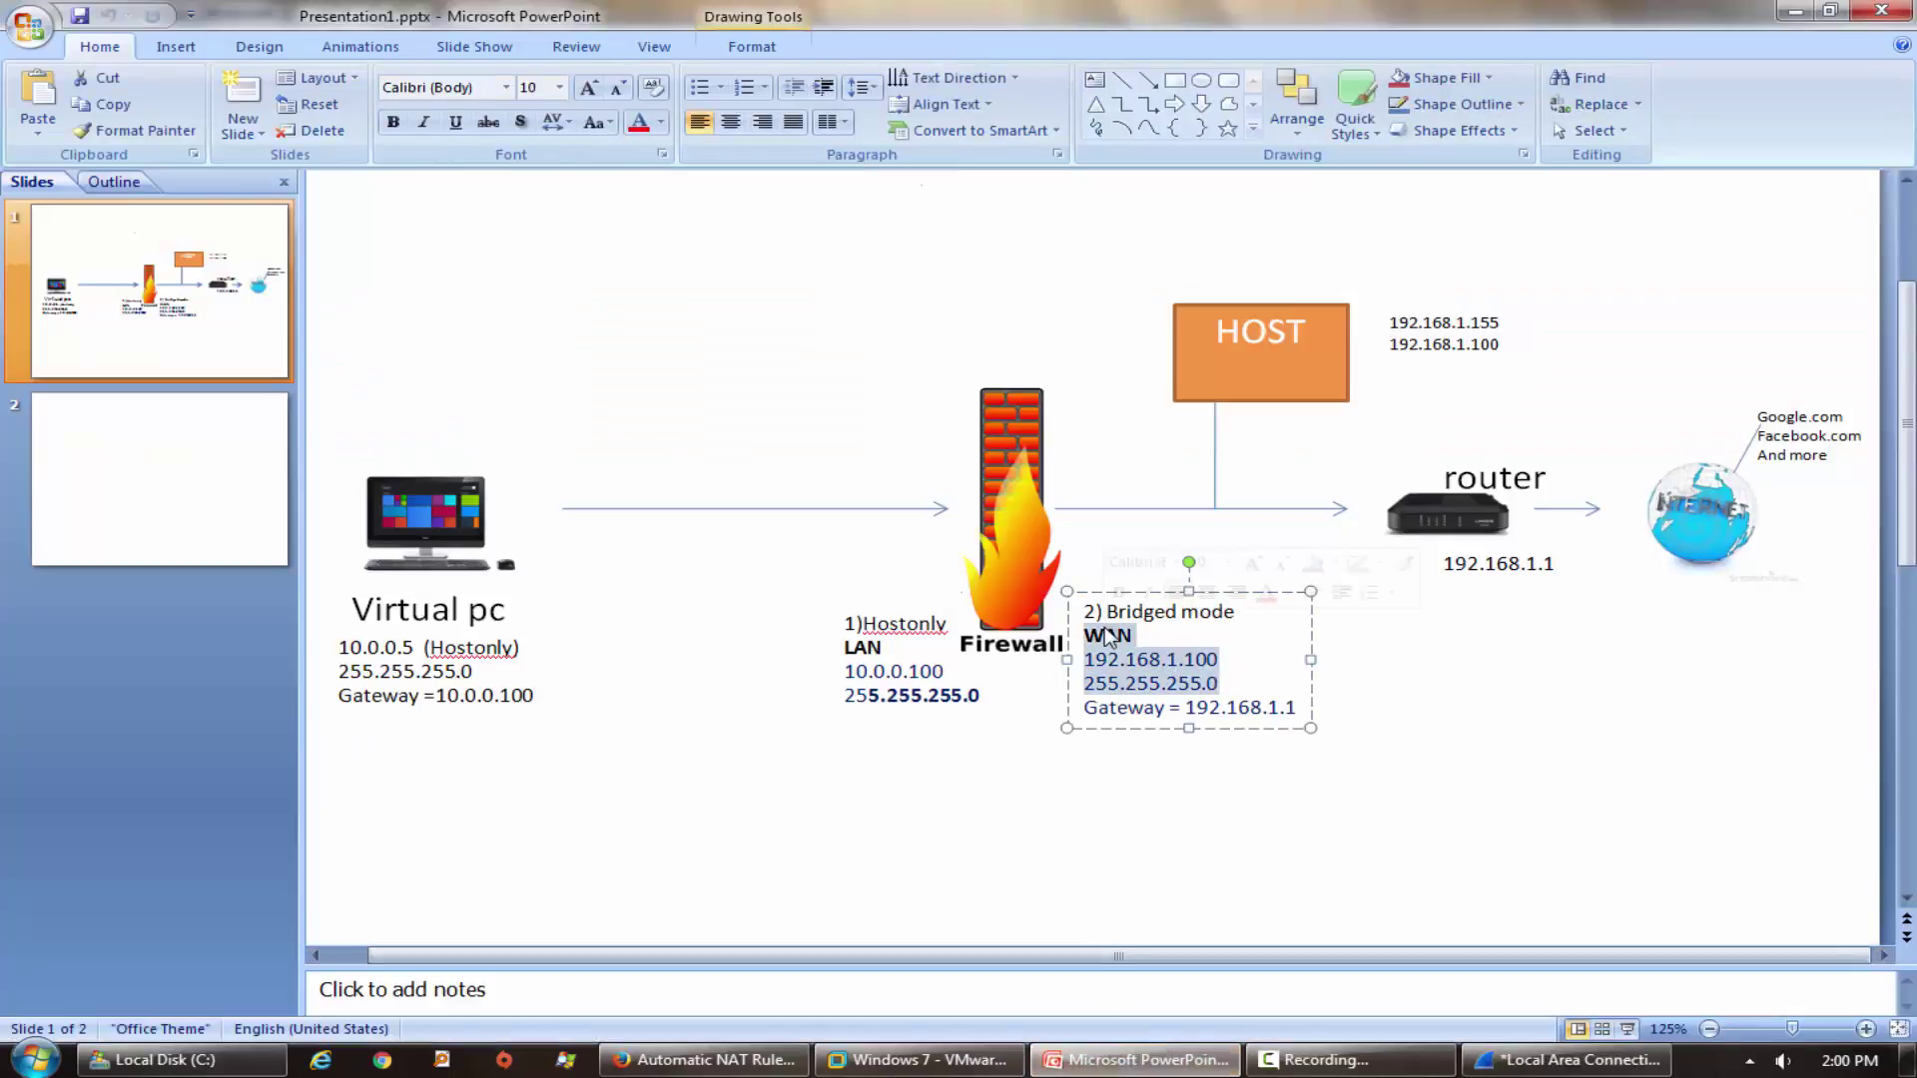
left_click(422, 572)
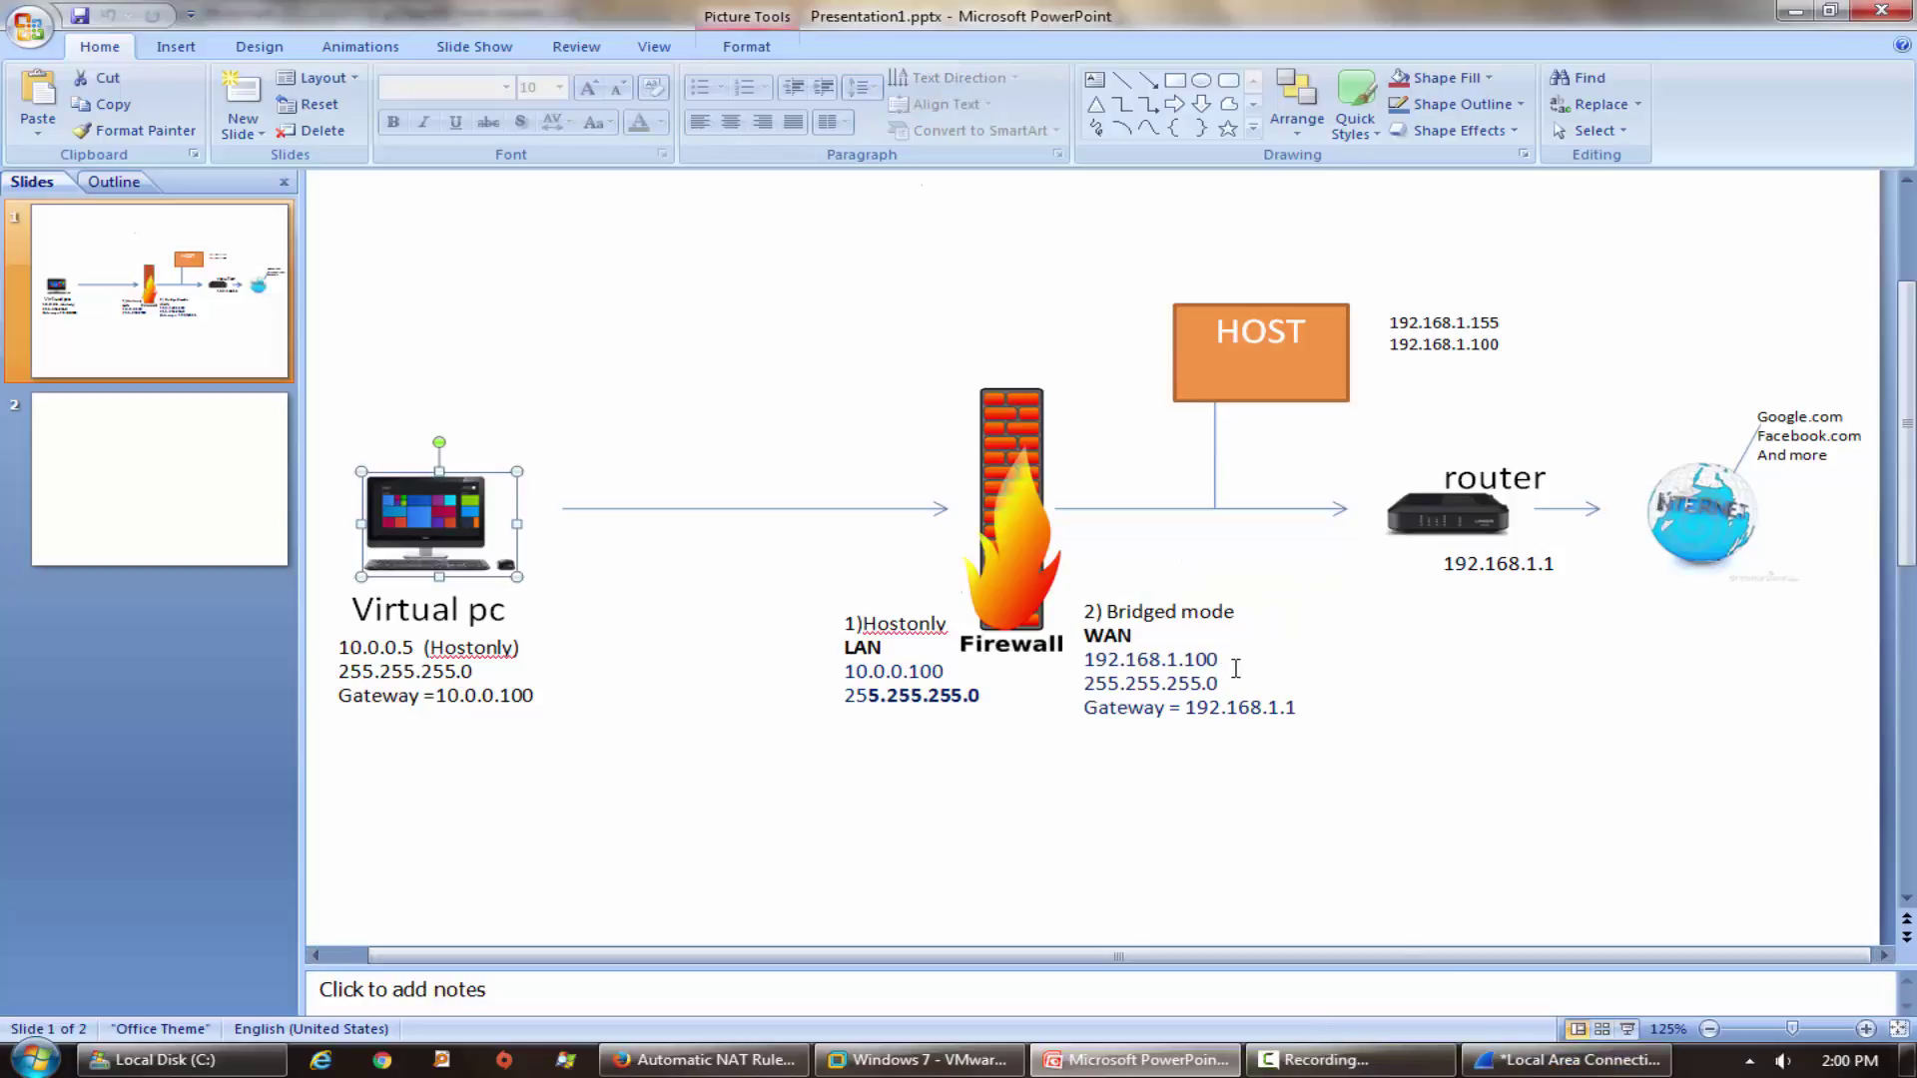
left_click_drag(1236, 668, 1106, 652)
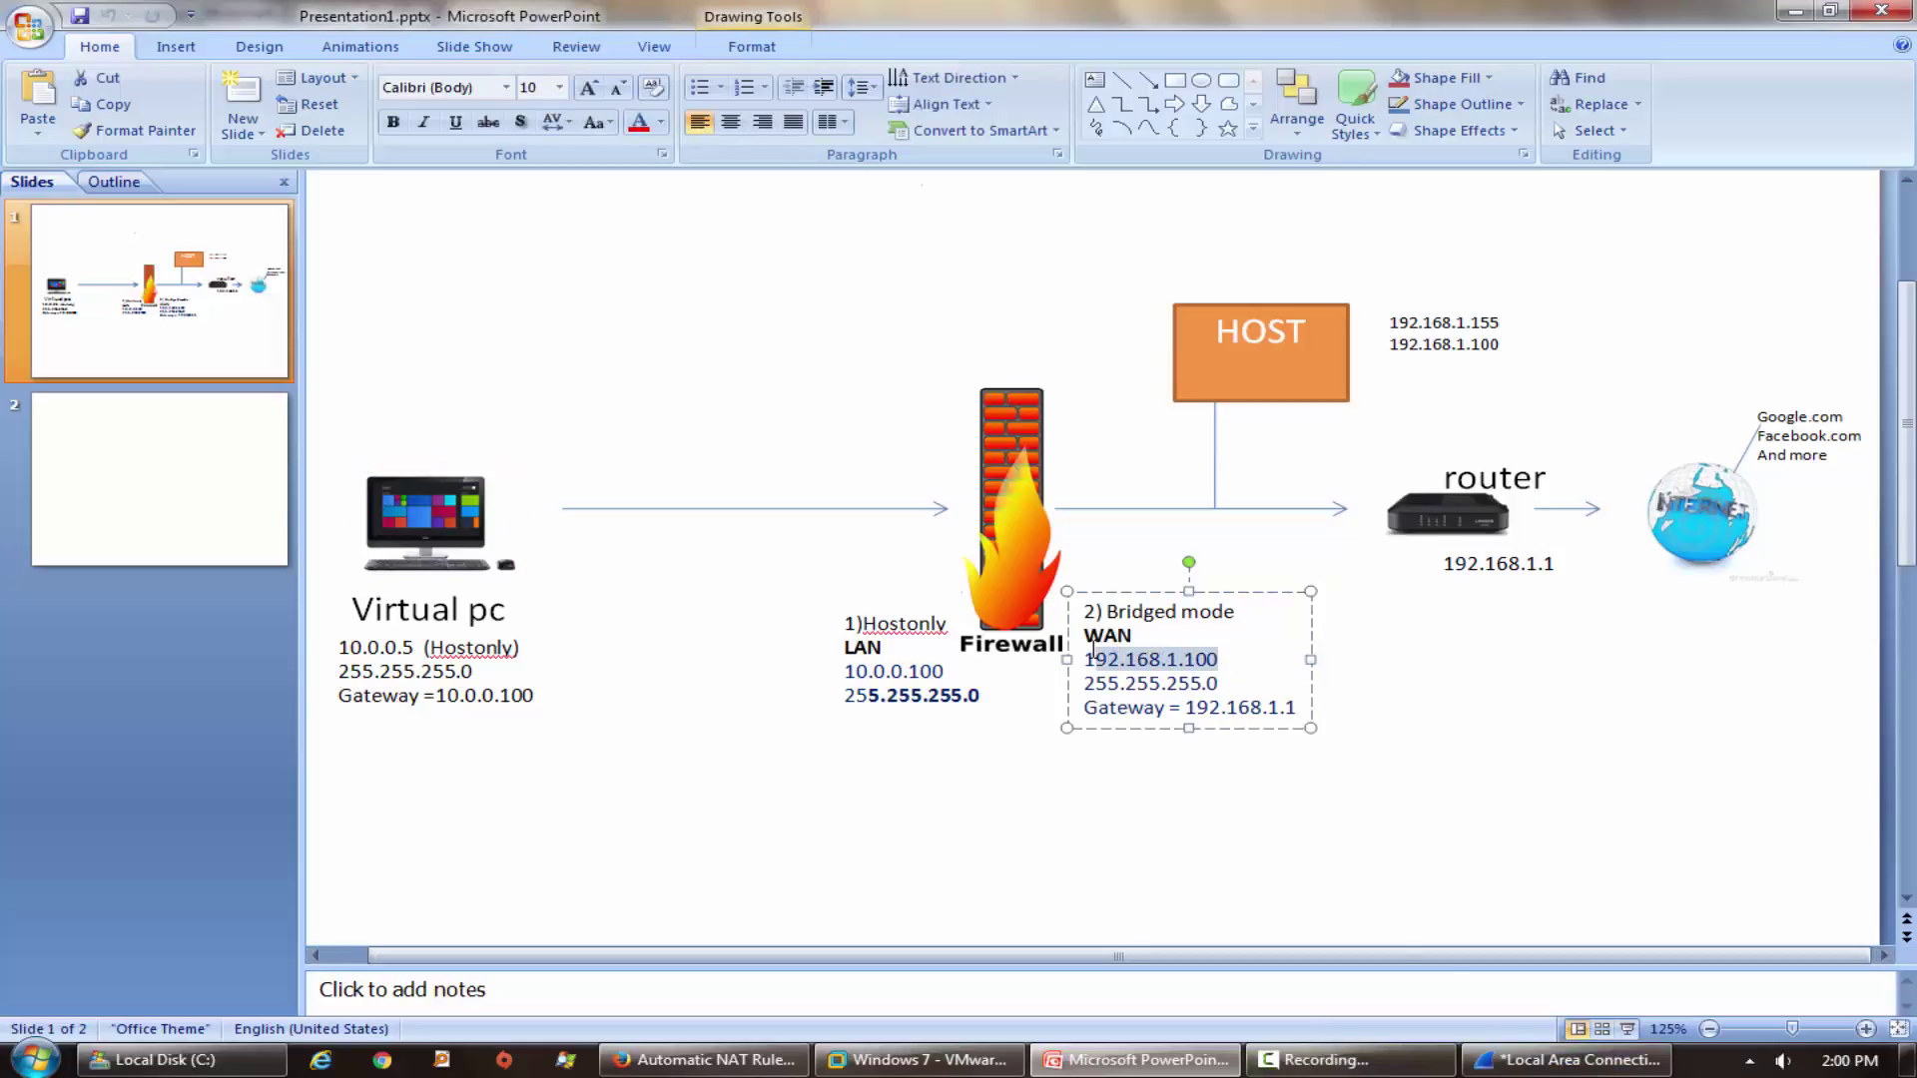
left_click(1560, 1060)
left_click(305, 481)
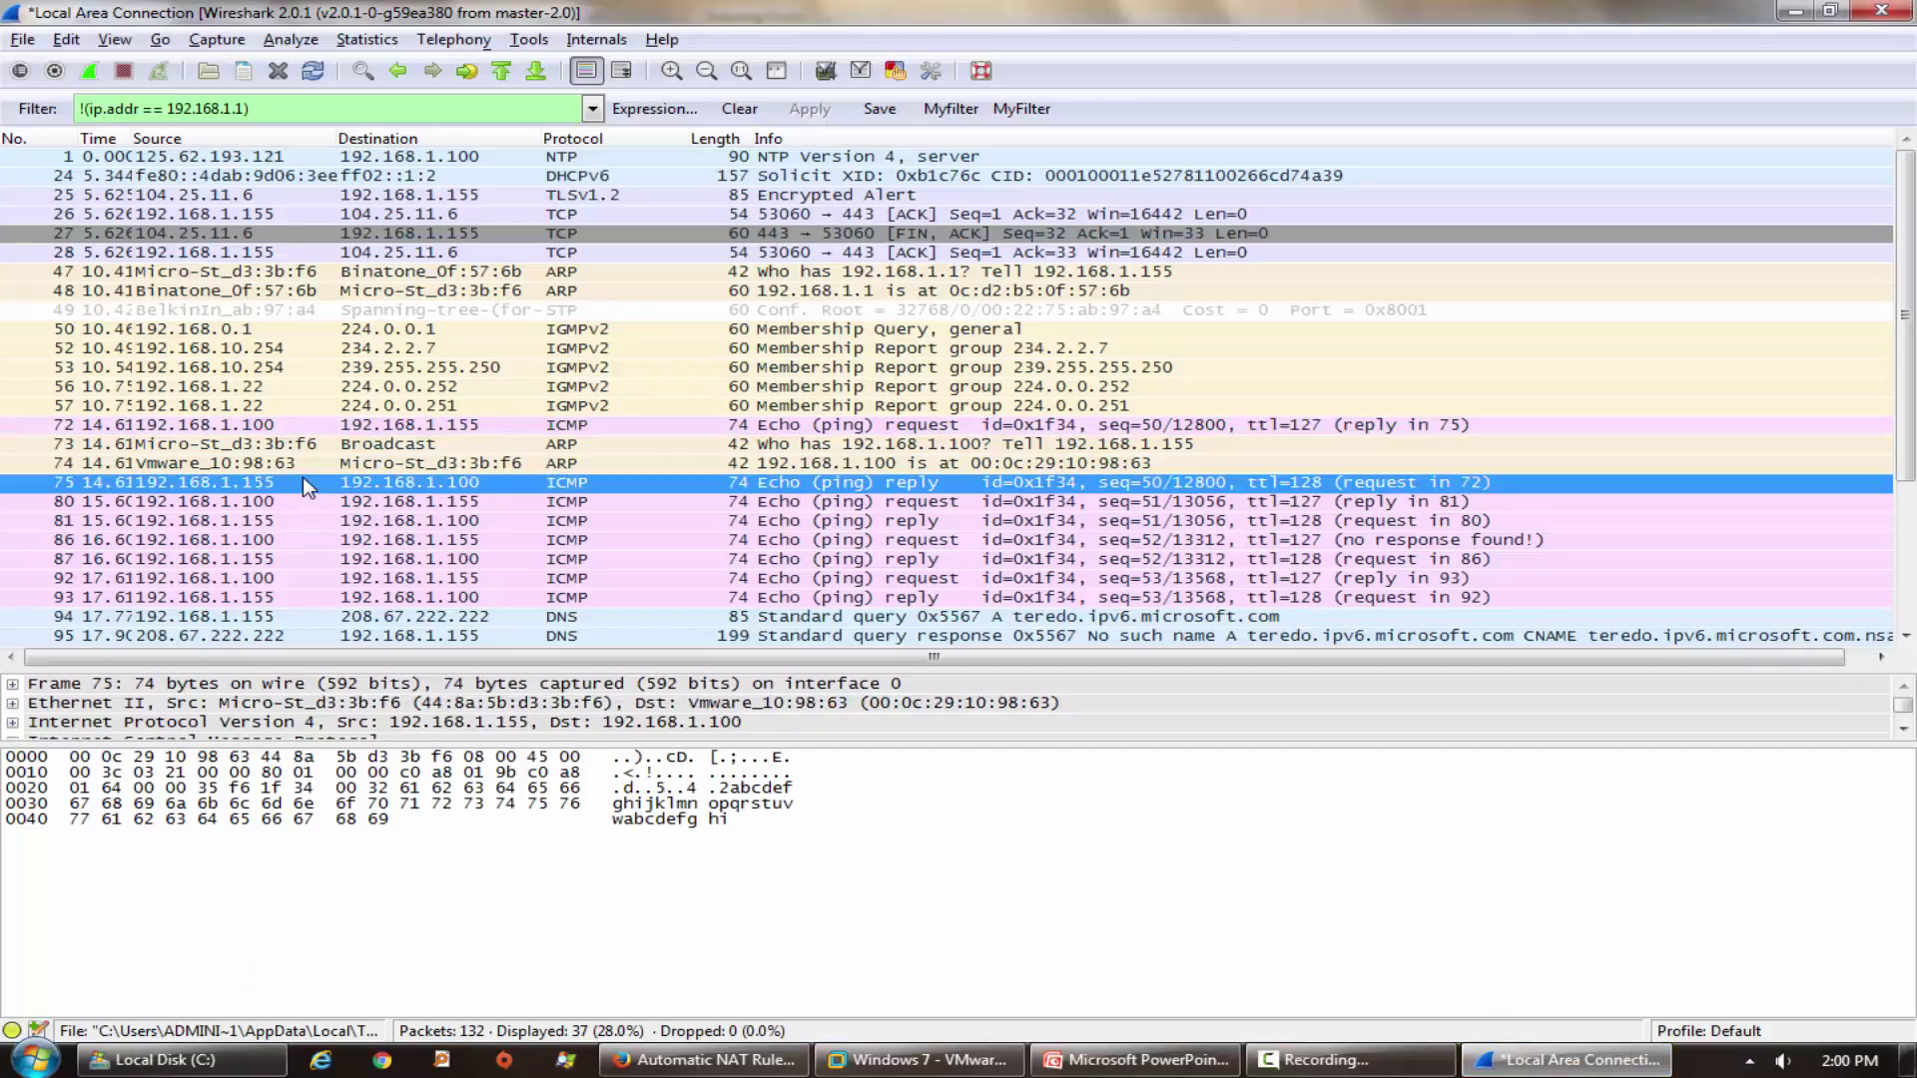
left_click(297, 501)
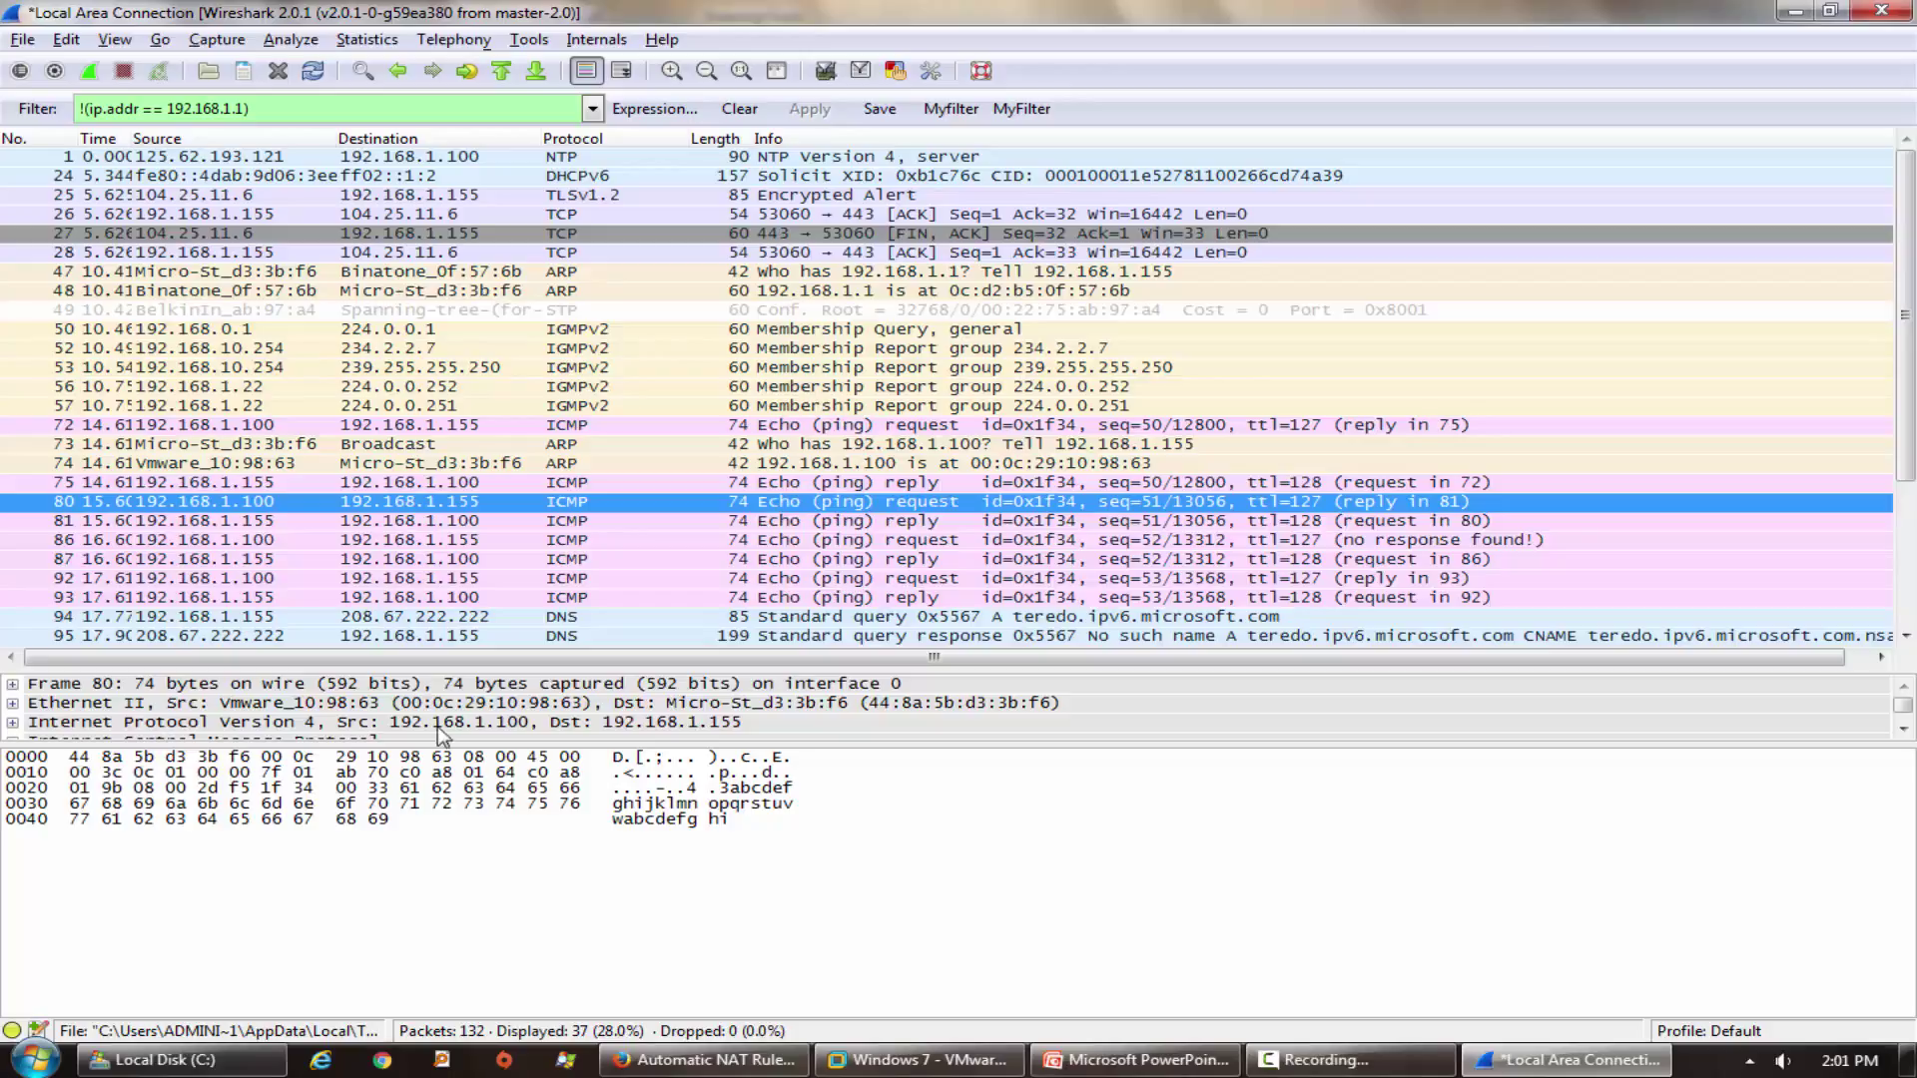
Switch to Firefox and review the point about filtering traffic from the firewall itself on the What are Floating Rules page.
left_click(705, 1059)
left_click(178, 55)
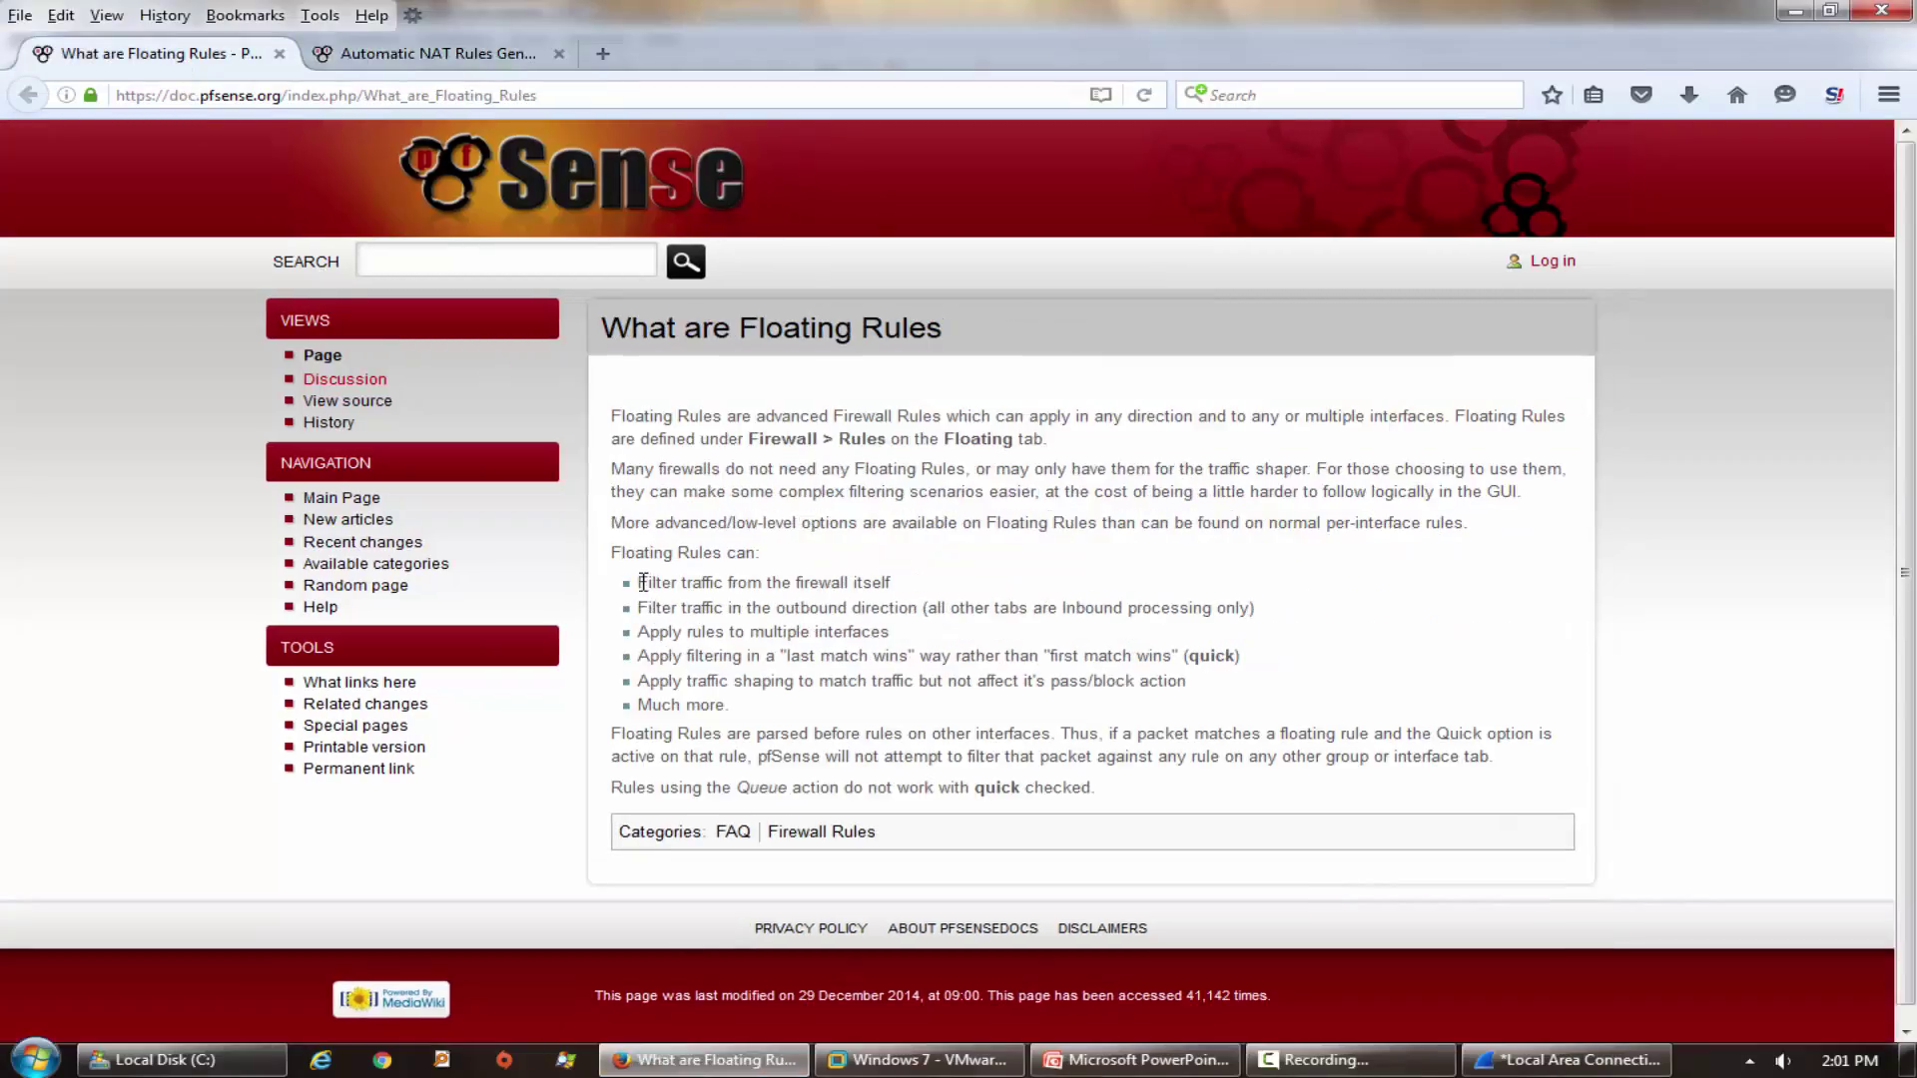
left_click_drag(643, 582, 882, 583)
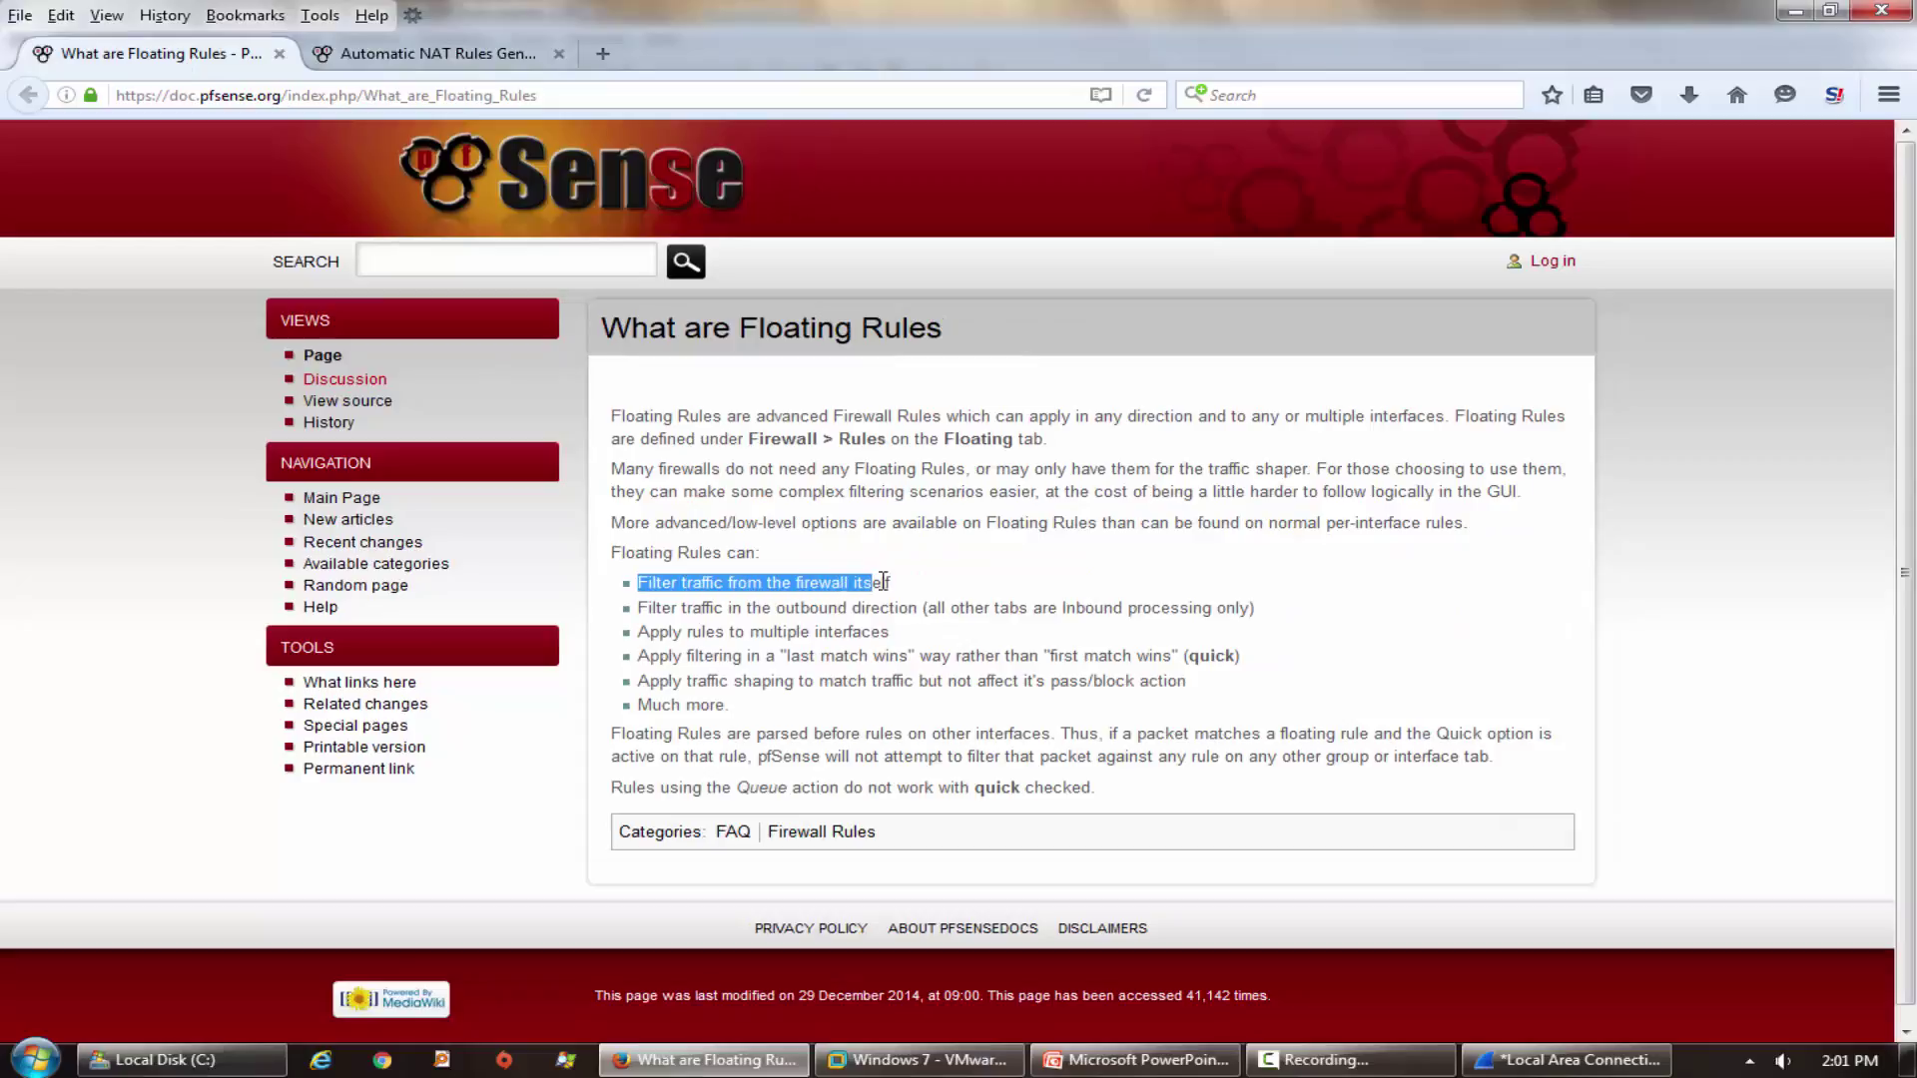
left_click(885, 583)
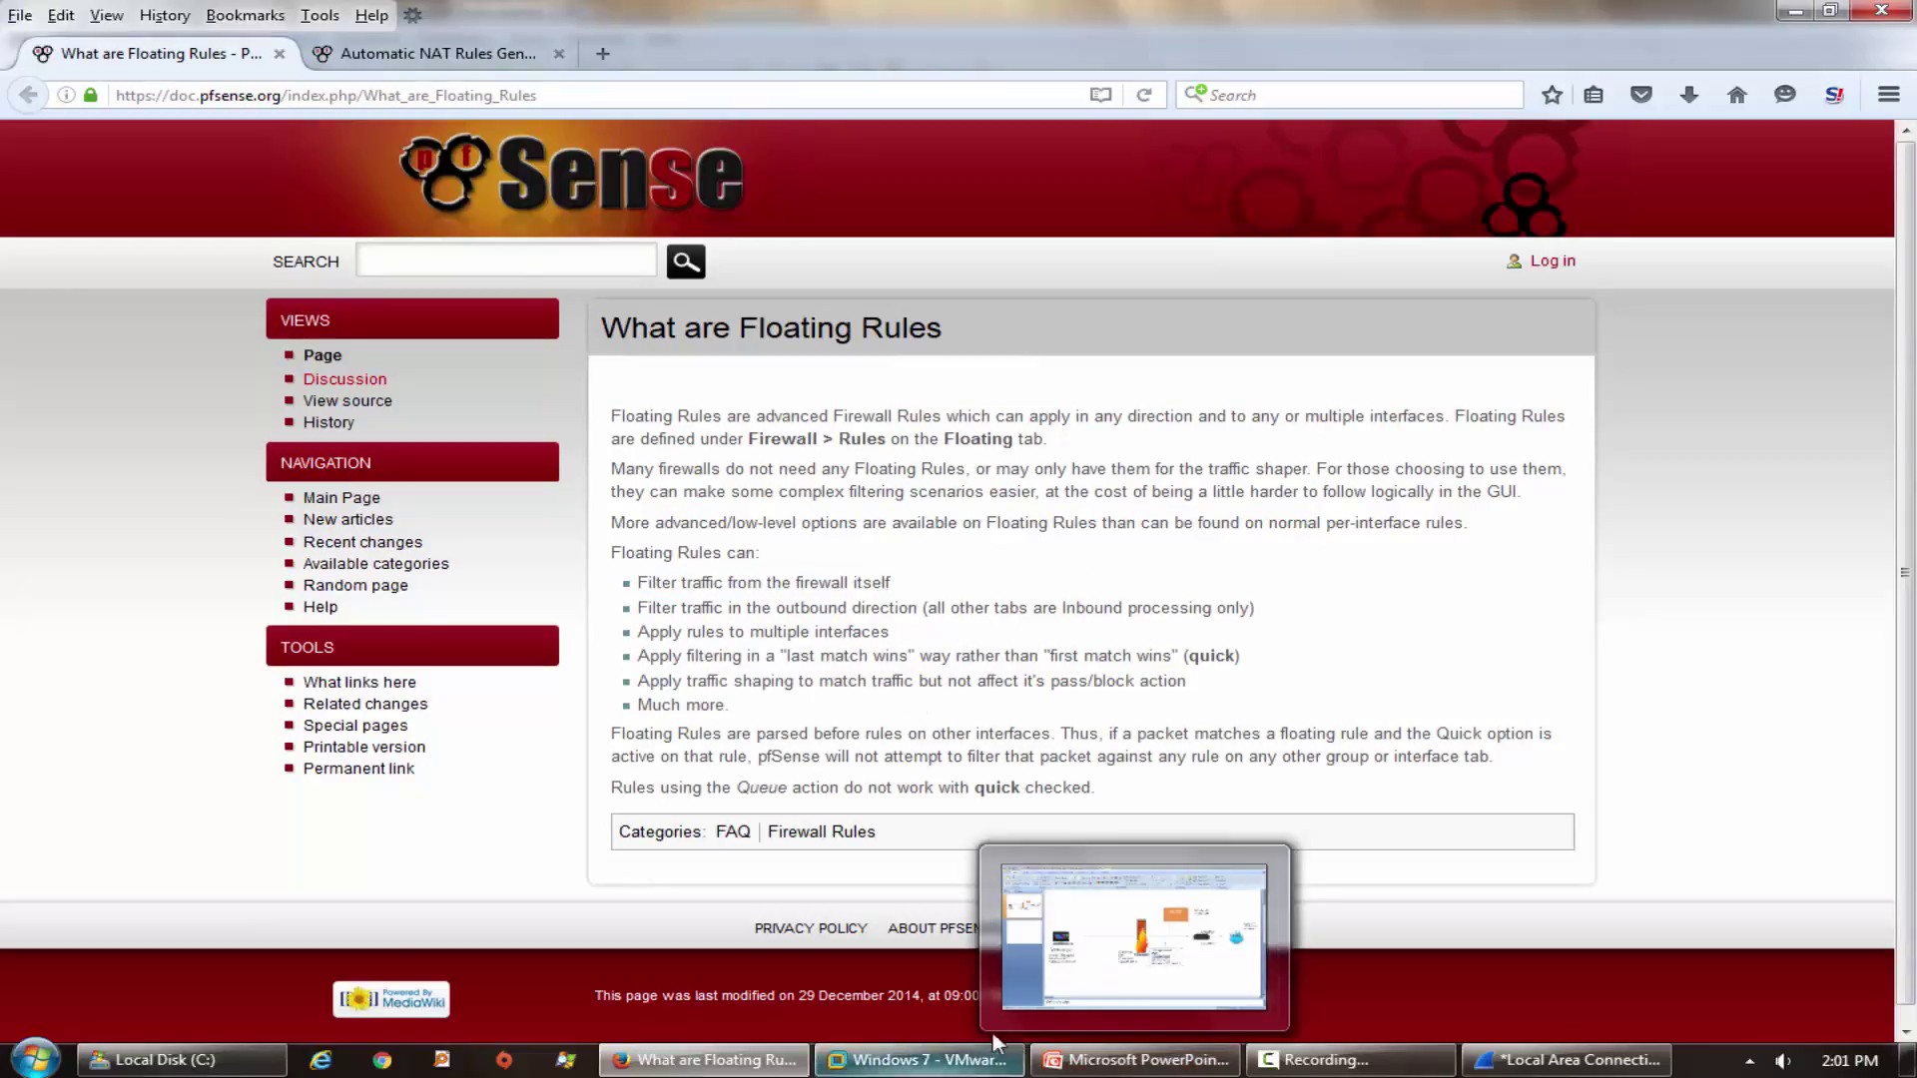
In the Windows 7 virtual machine, close the command prompt, delete the "allow ICMP requests" floating rule in pfSense and apply the change.
left_click(916, 1063)
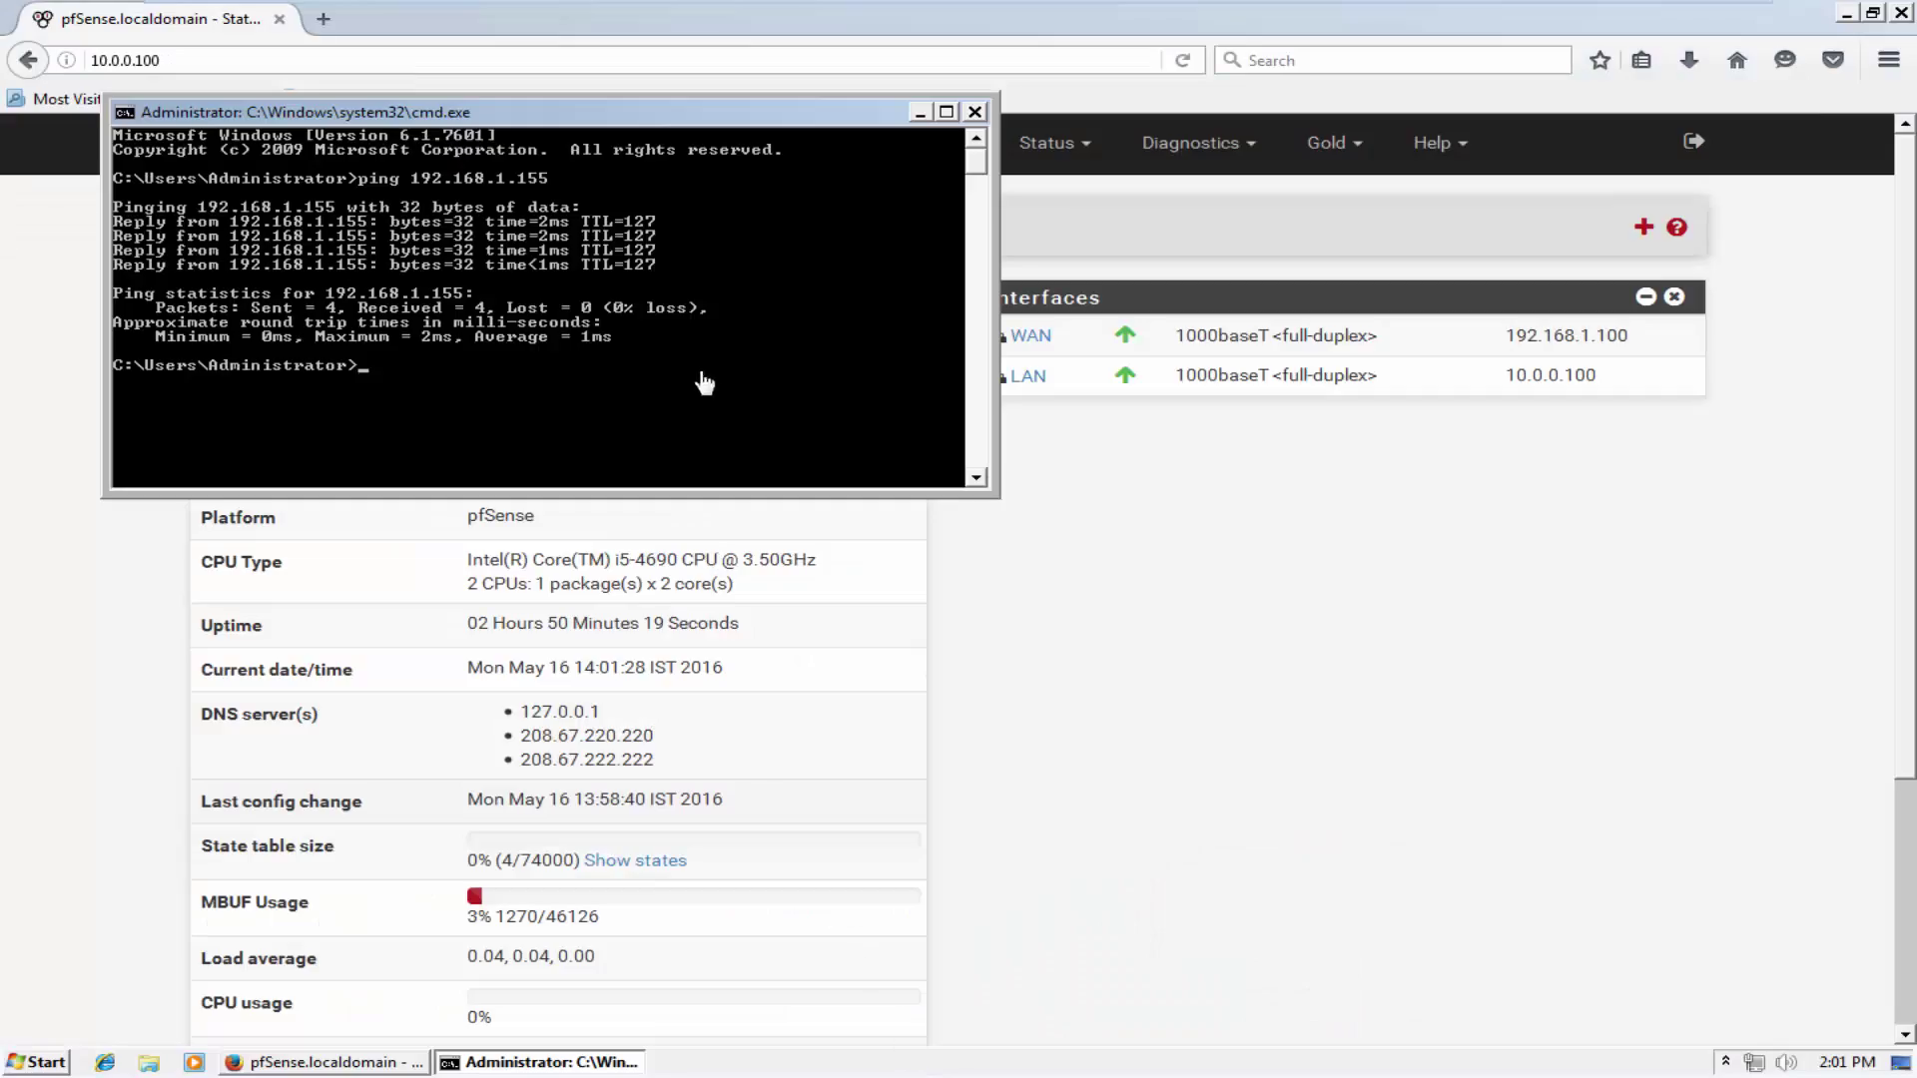
left_click(975, 111)
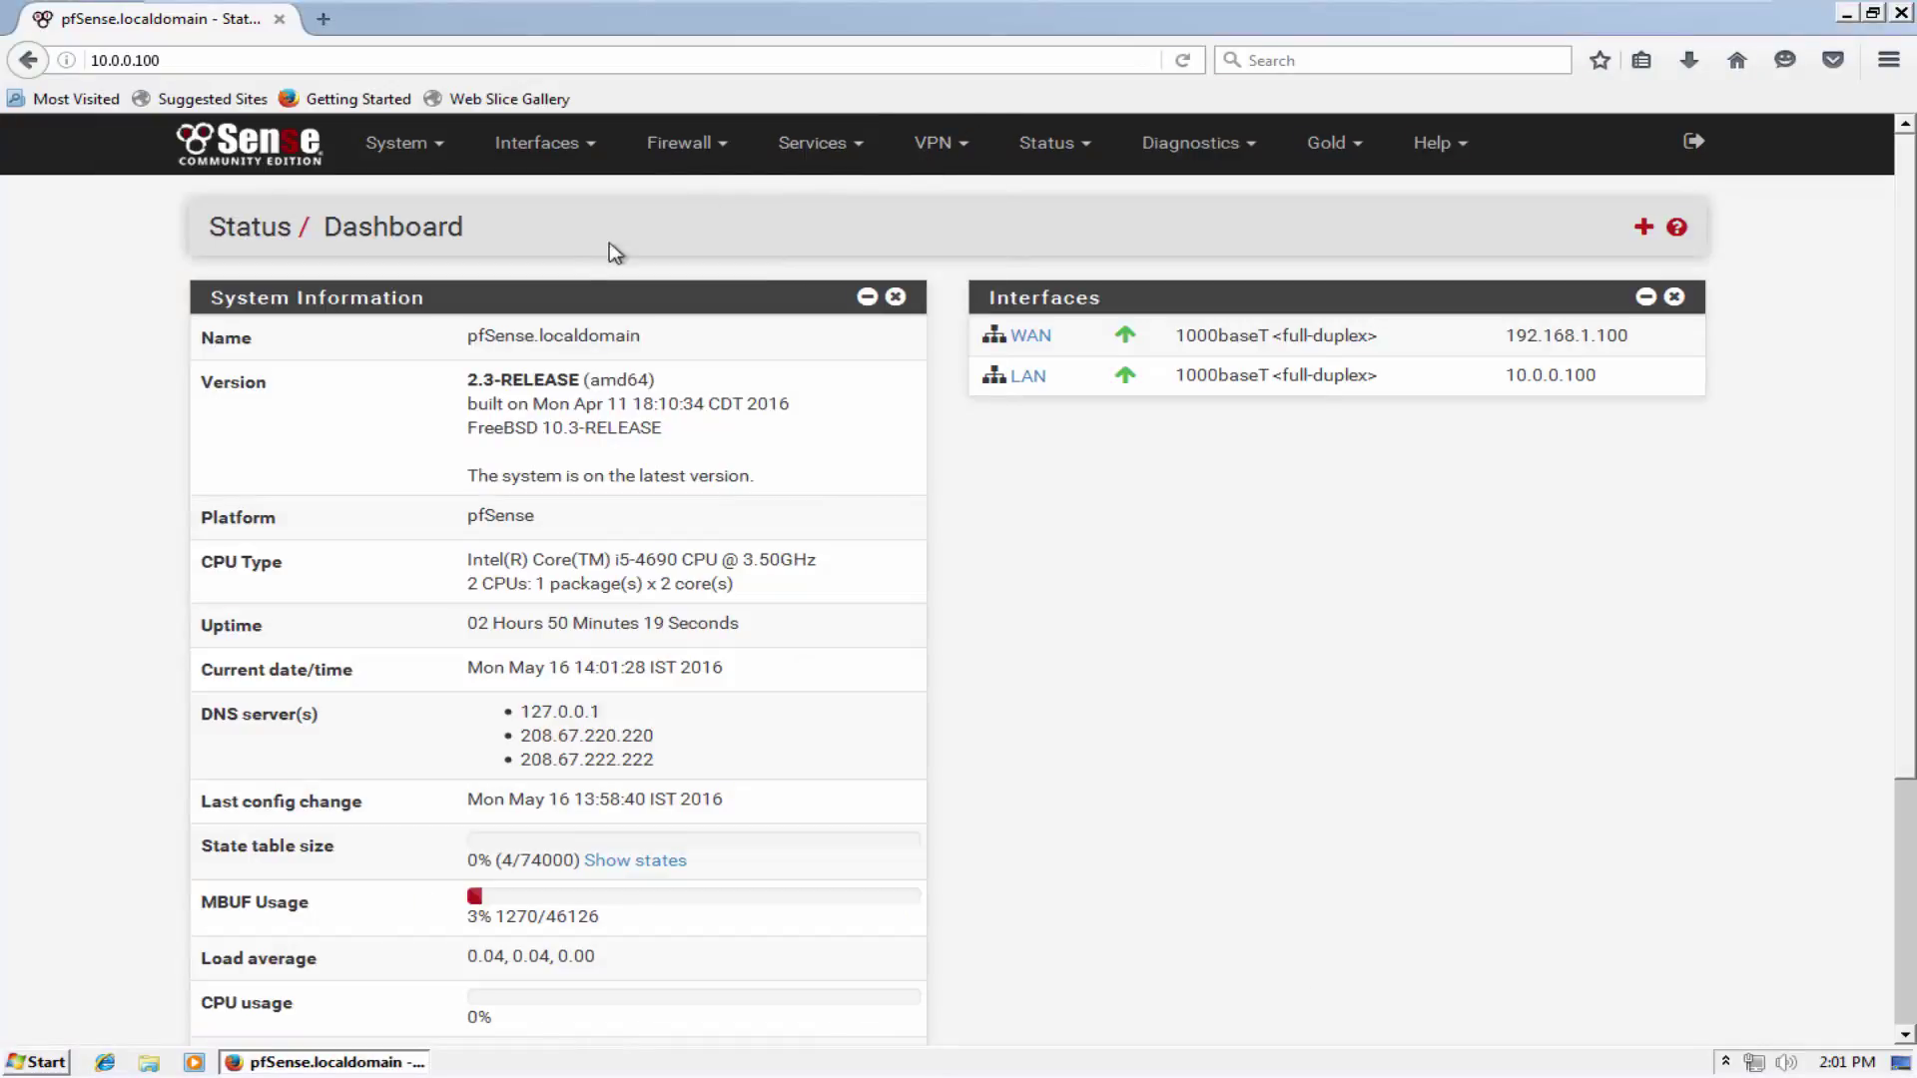
left_click(522, 165)
left_click(685, 146)
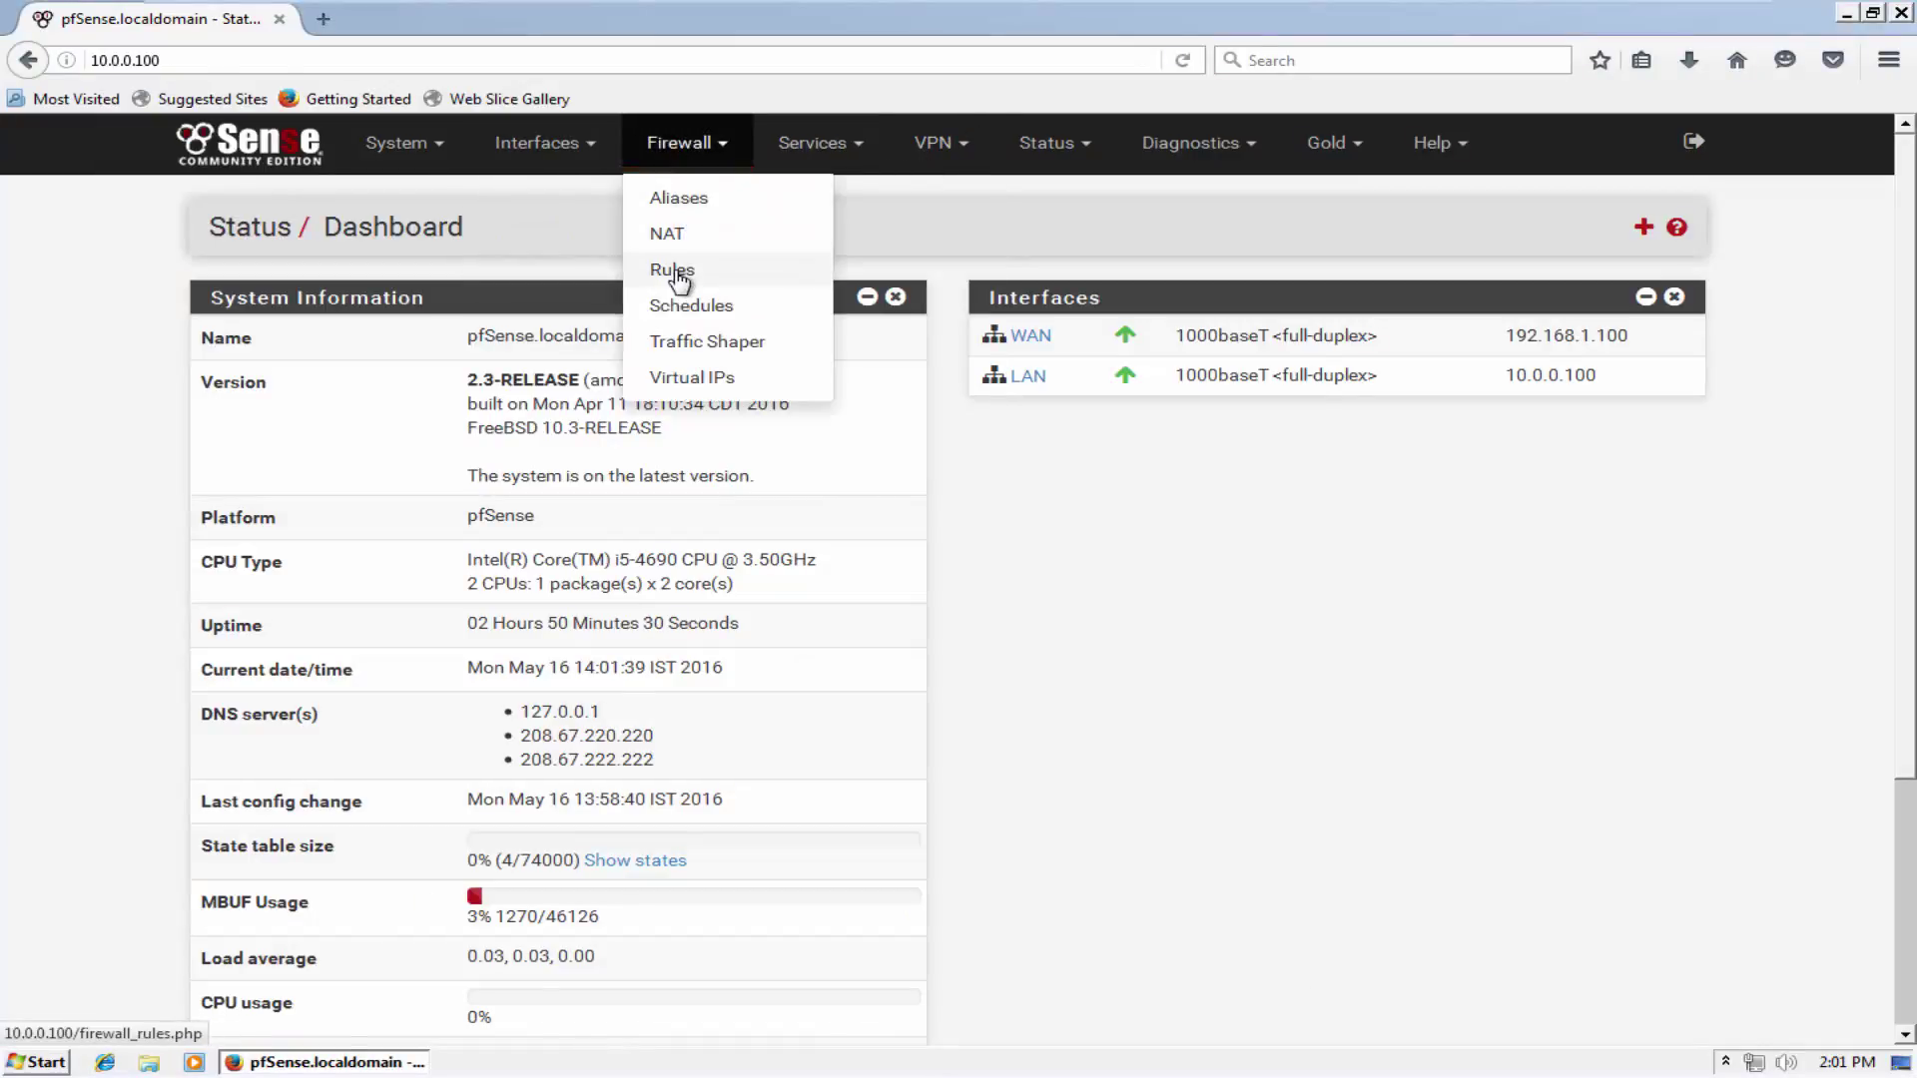
left_click(671, 265)
left_click(258, 309)
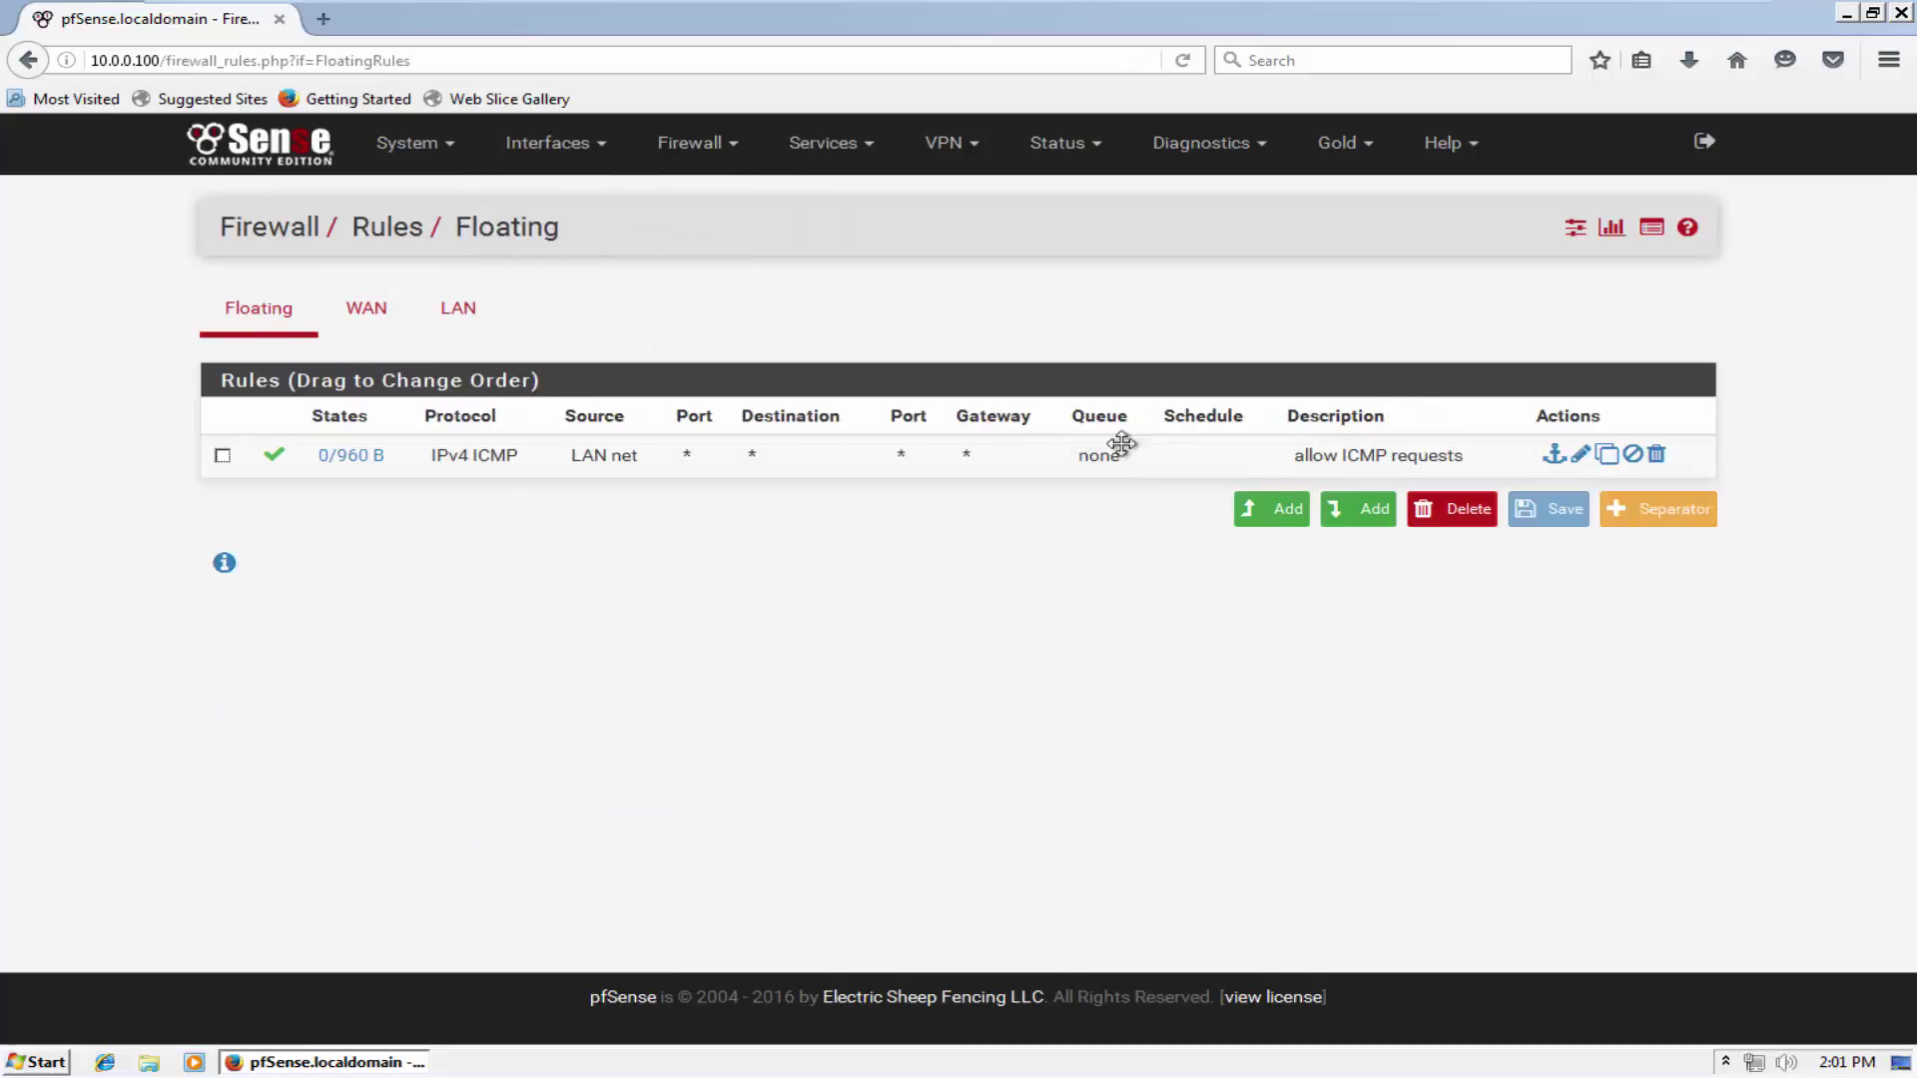
left_click(1652, 458)
left_click(924, 504)
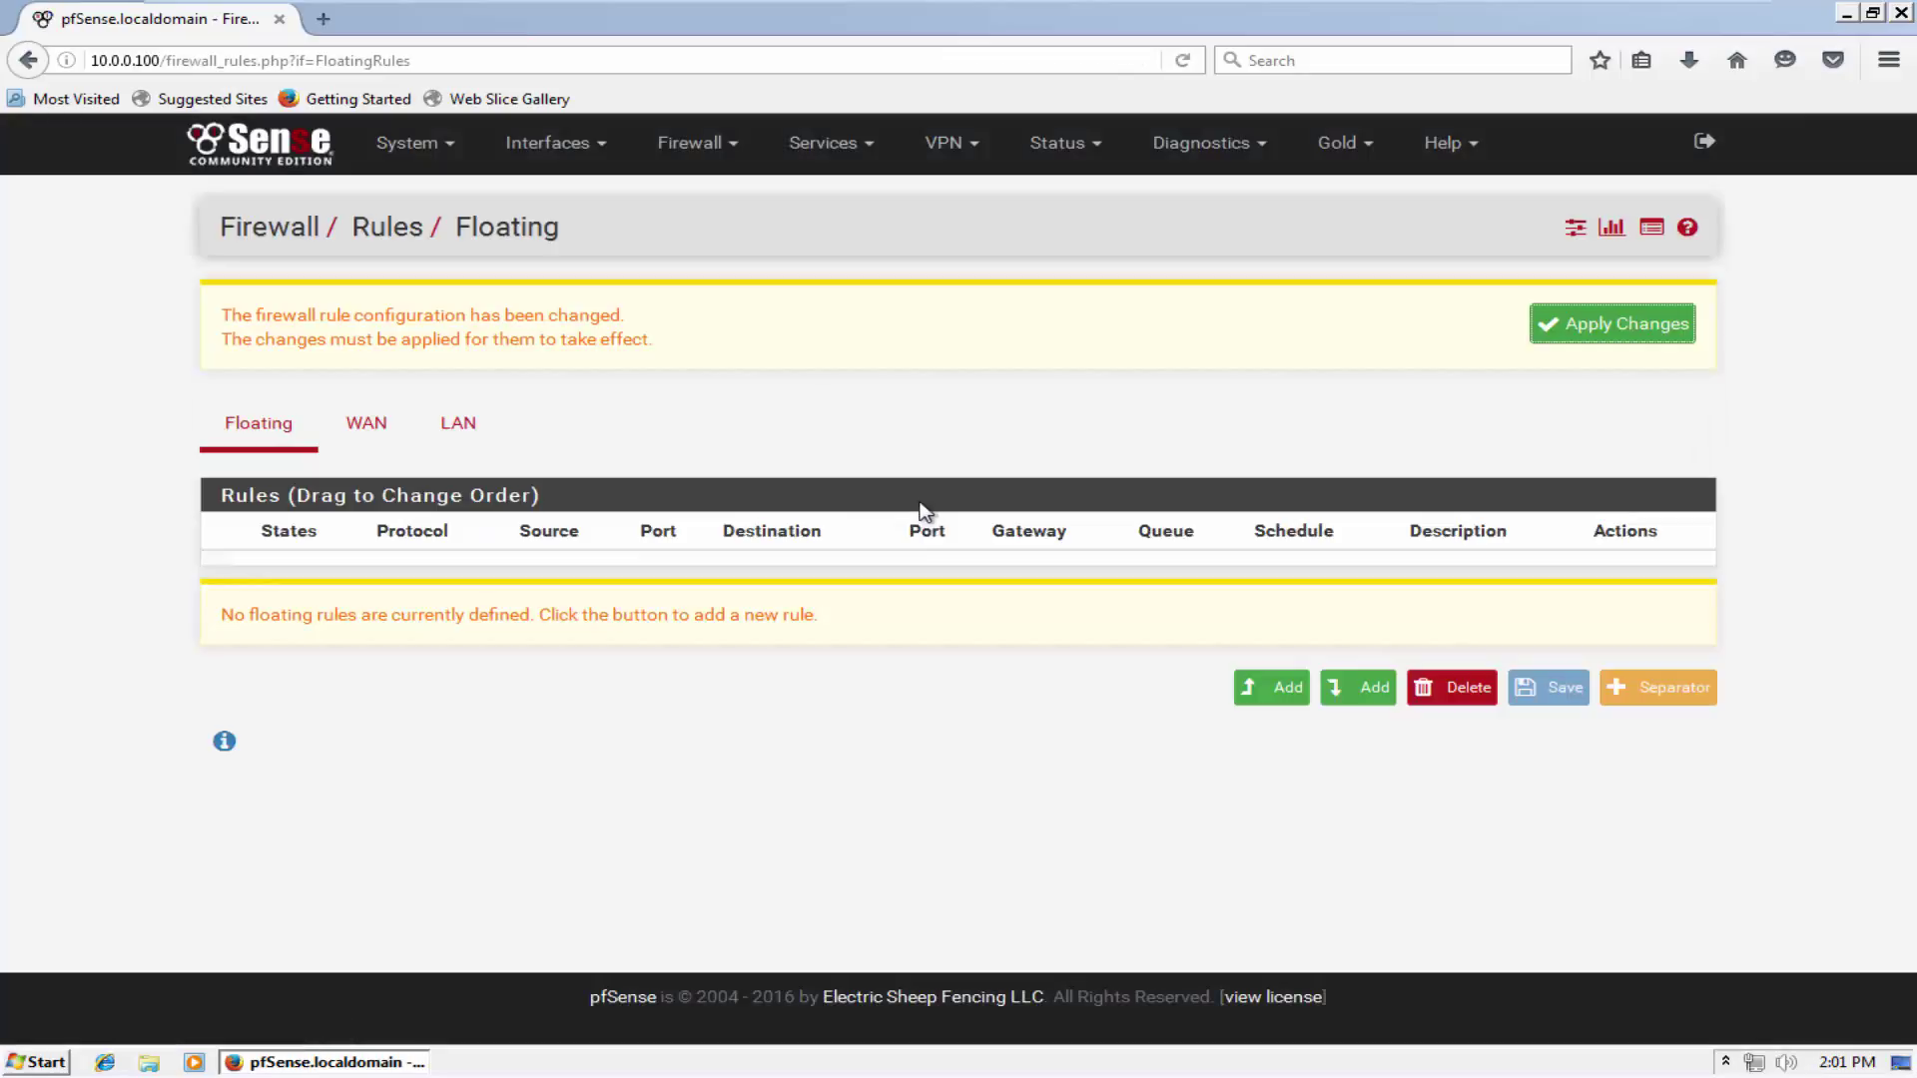
left_click(1588, 326)
Enable the "Block All Outgoing Traffic(Clean_up Rule)" rule on the LAN interface and apply the change.
left_click(458, 424)
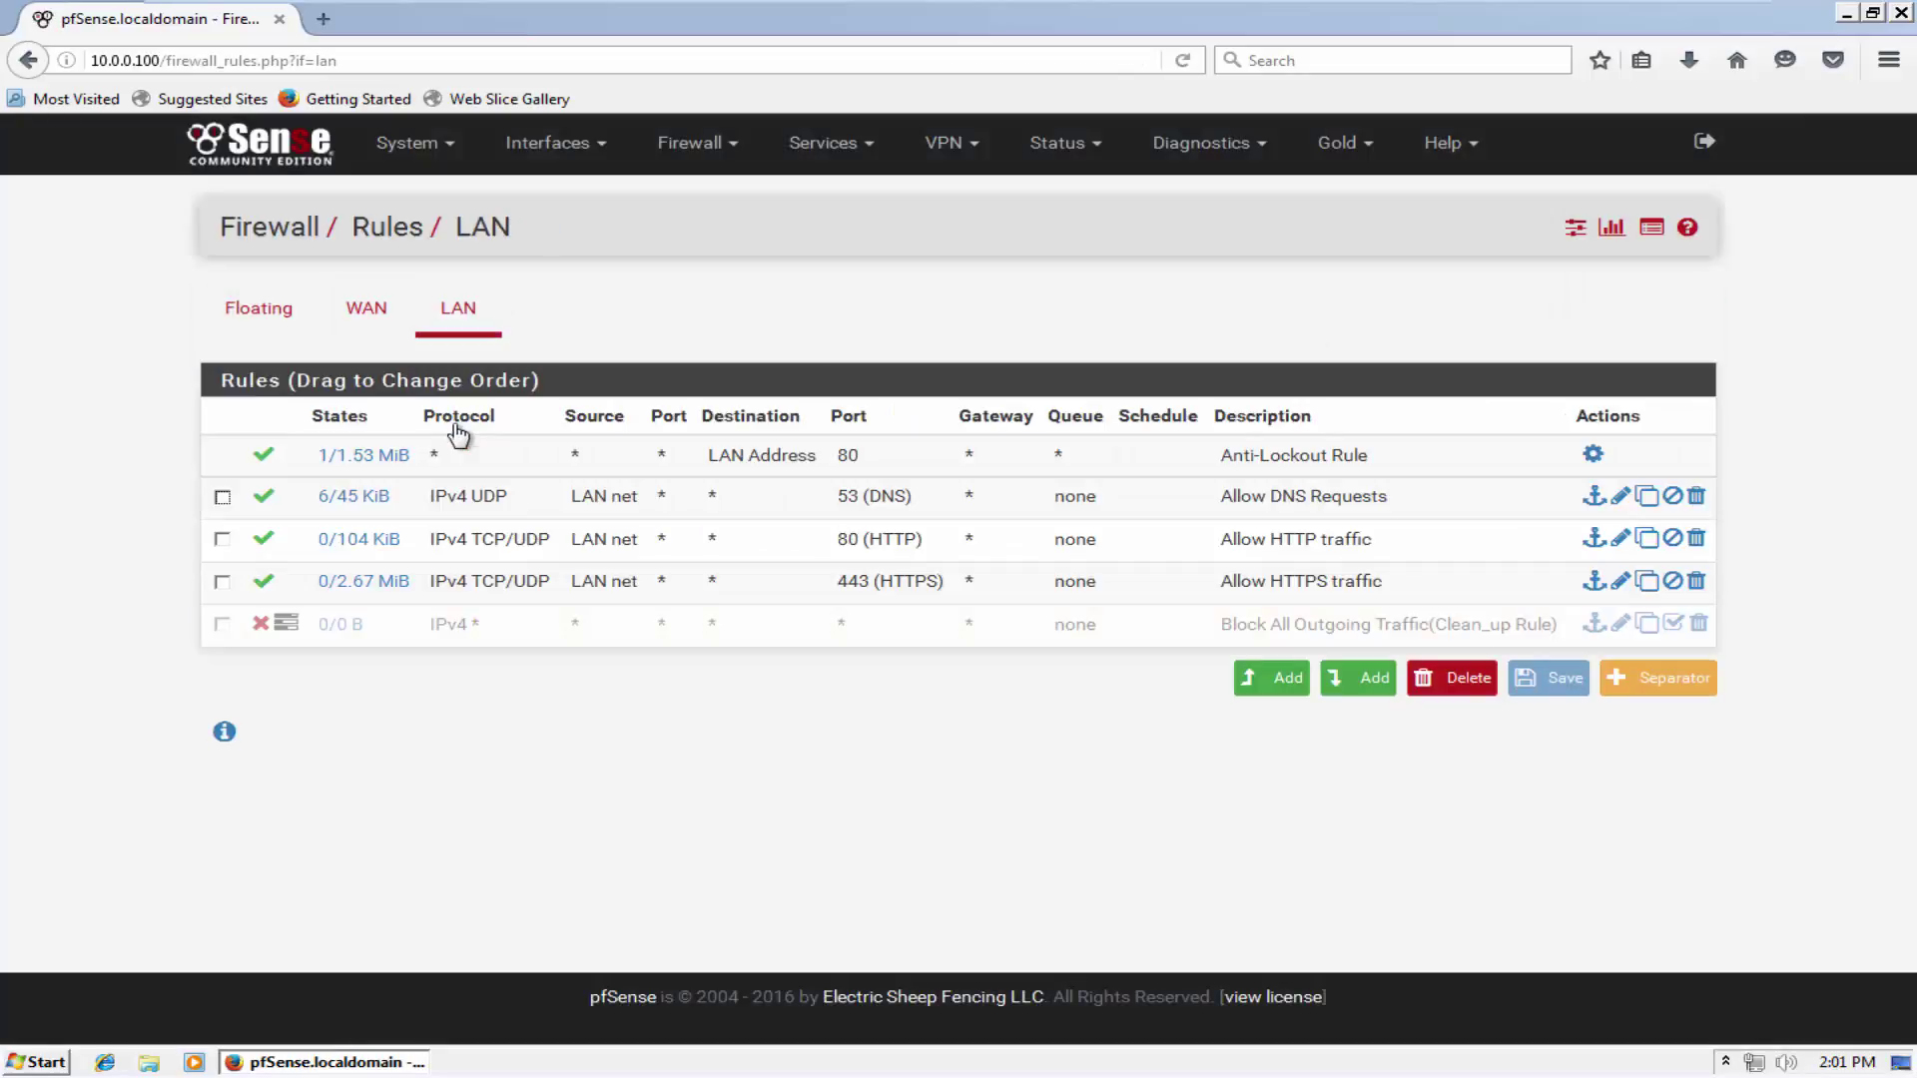
left_click(1673, 623)
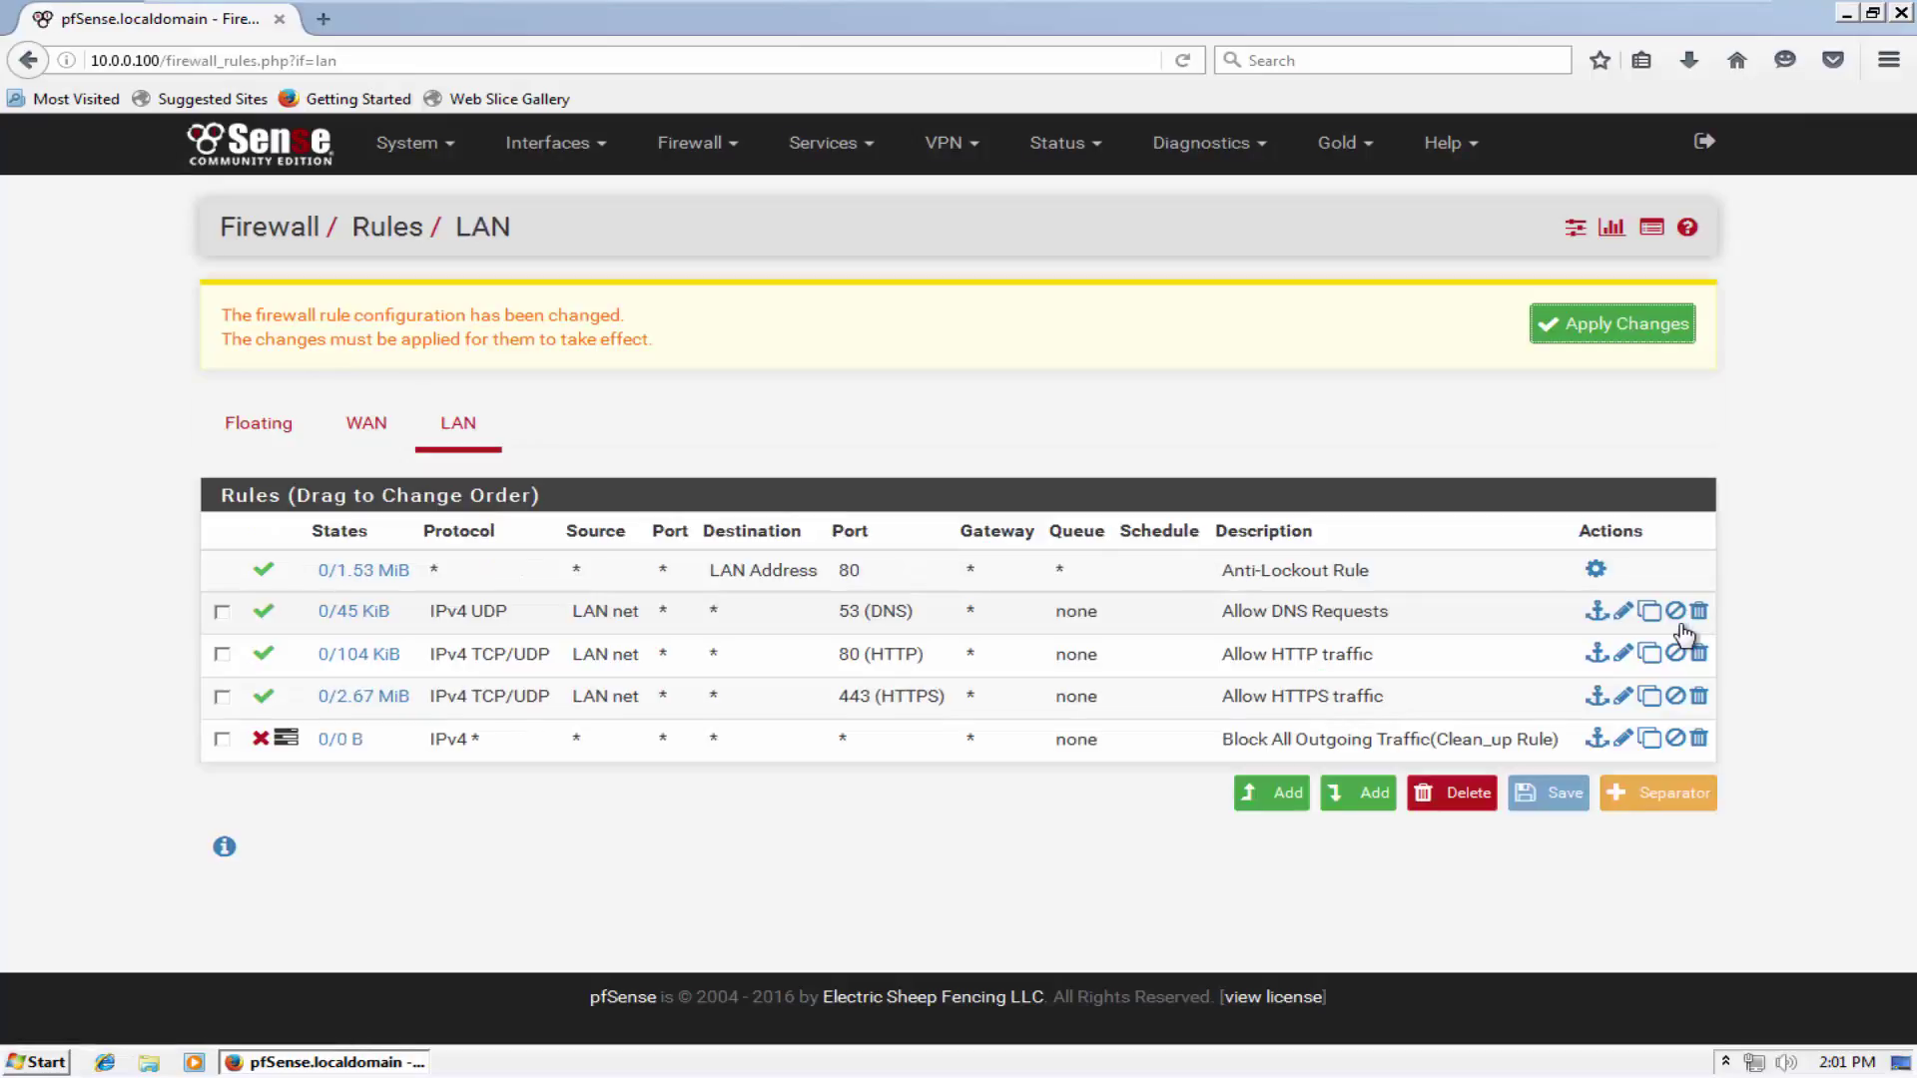
left_click(1588, 326)
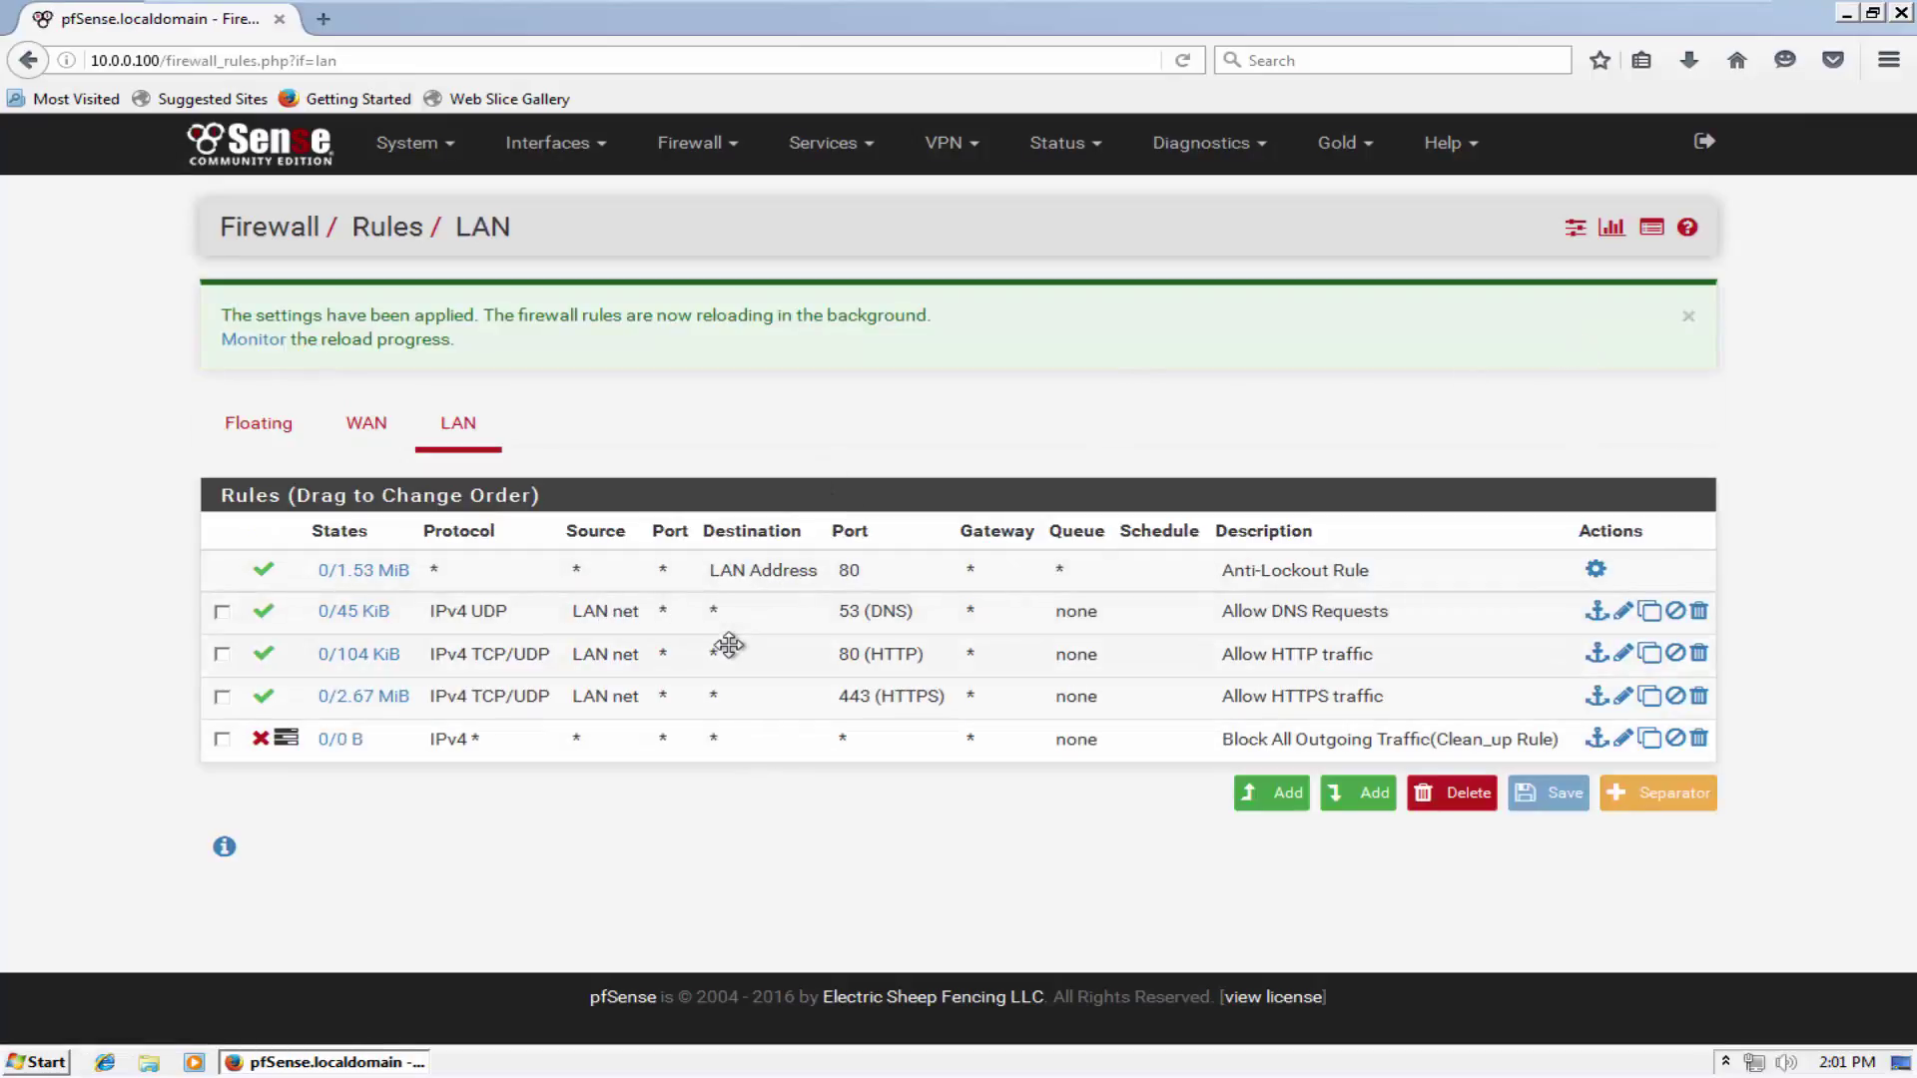
Select the DNS, HTTP and HTTPS allow rules in the LAN rule list to review them.
left_click(832, 659)
left_click(837, 619)
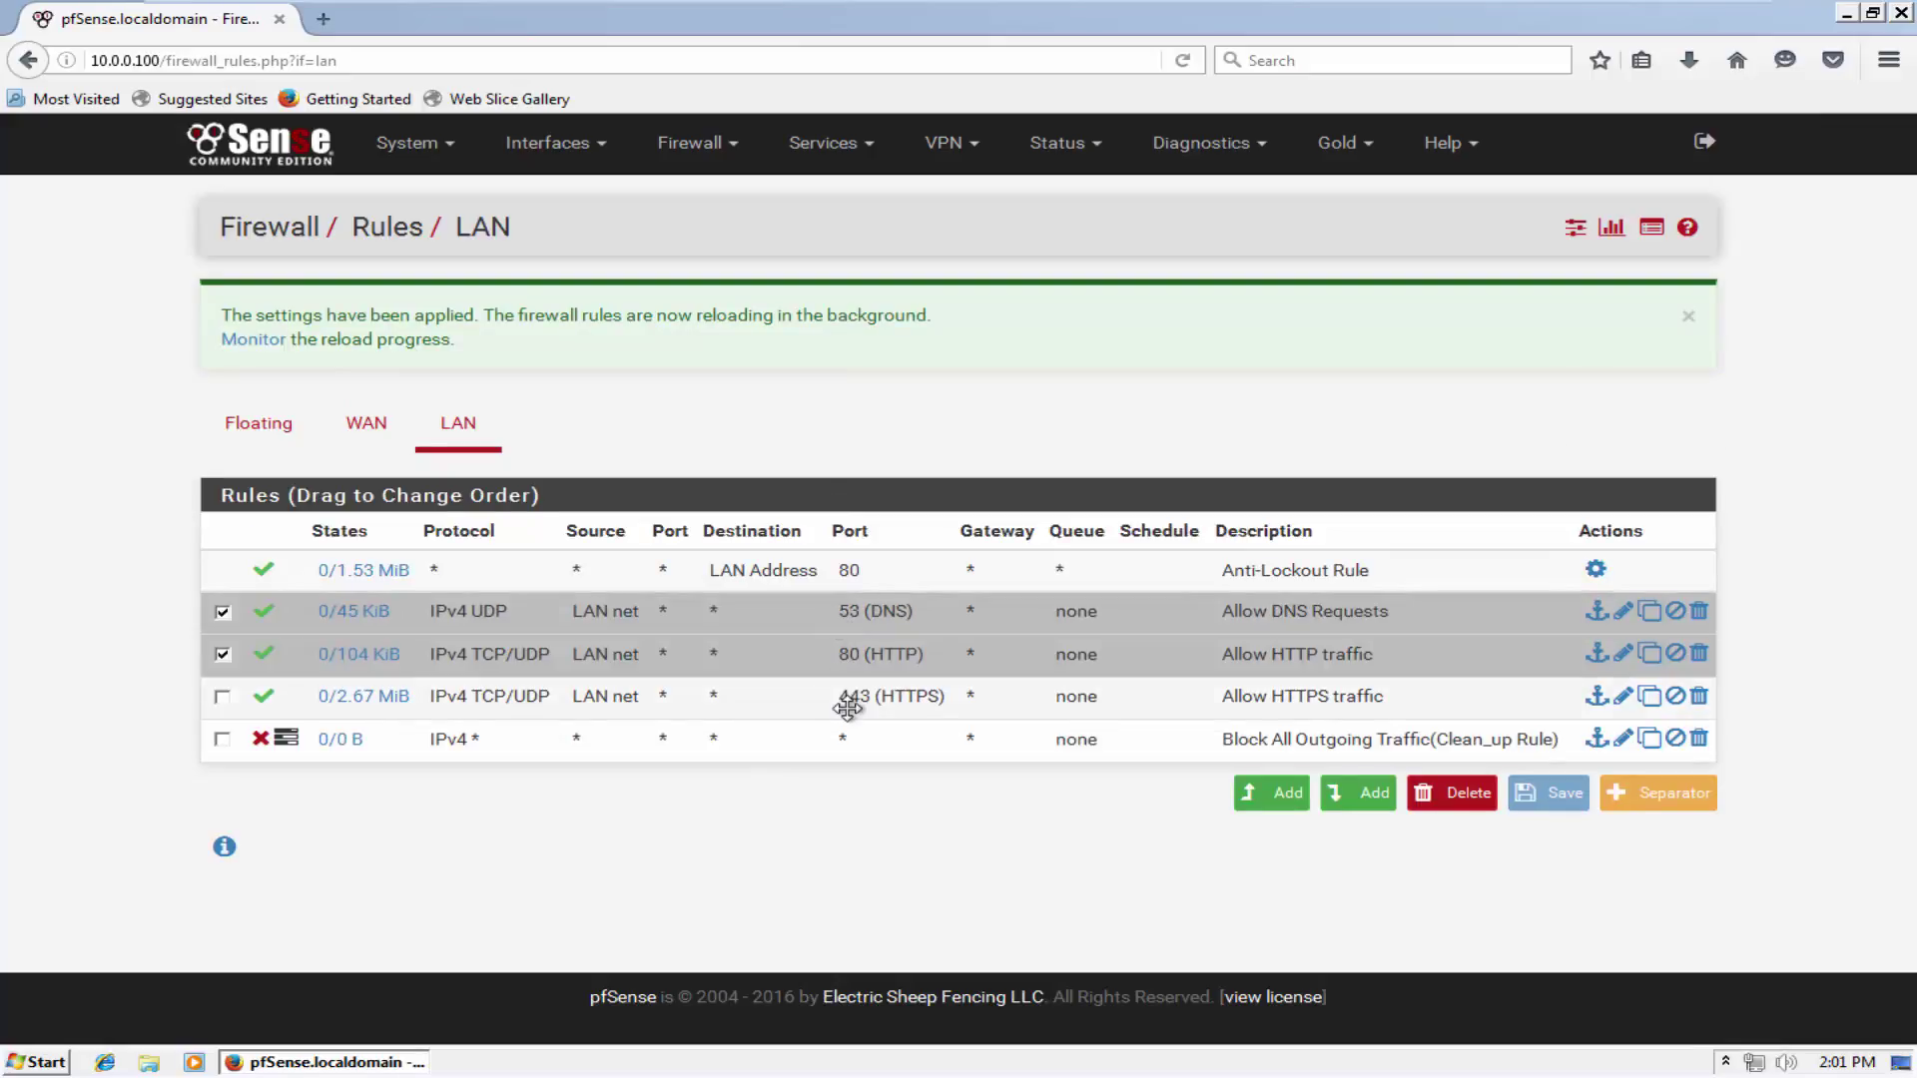
left_click(848, 704)
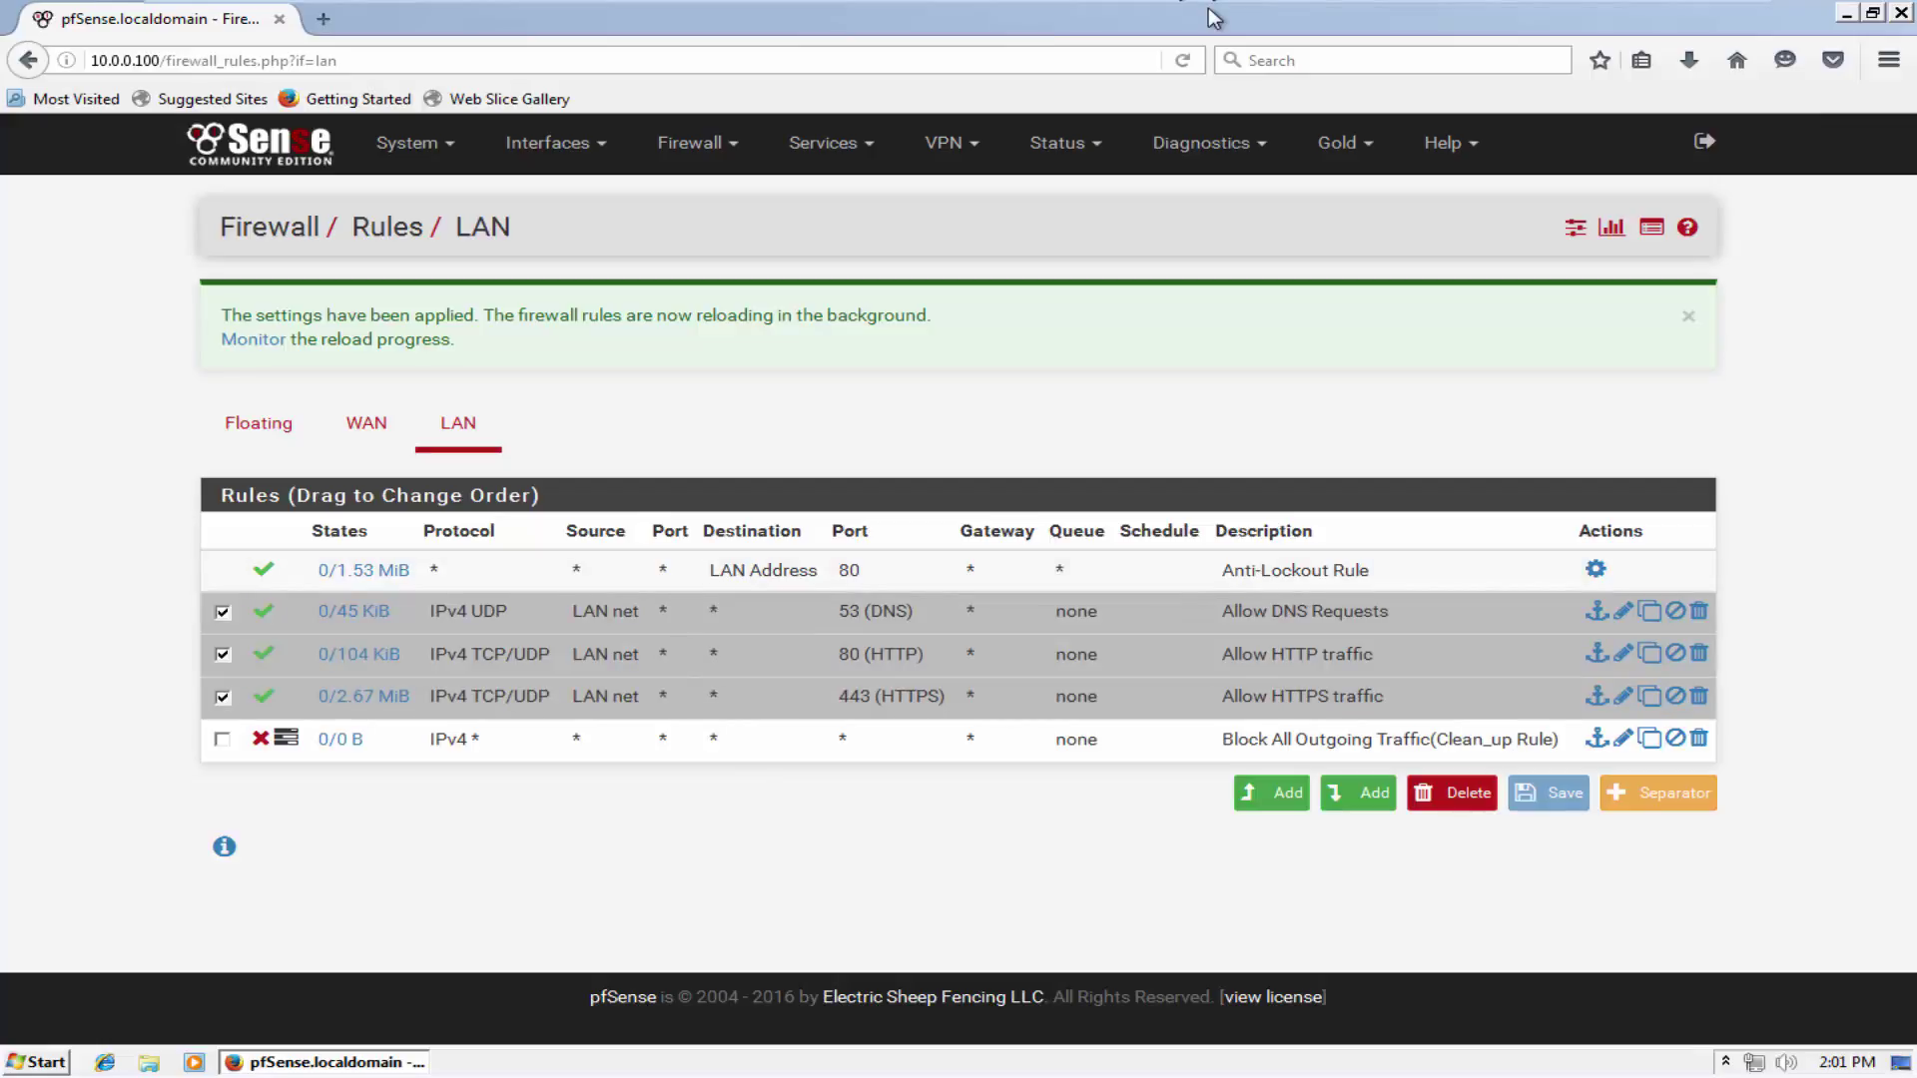
Switch to the Pfsense Firewall virtual machine and exit the shell to the console menu.
left_click(1328, 17)
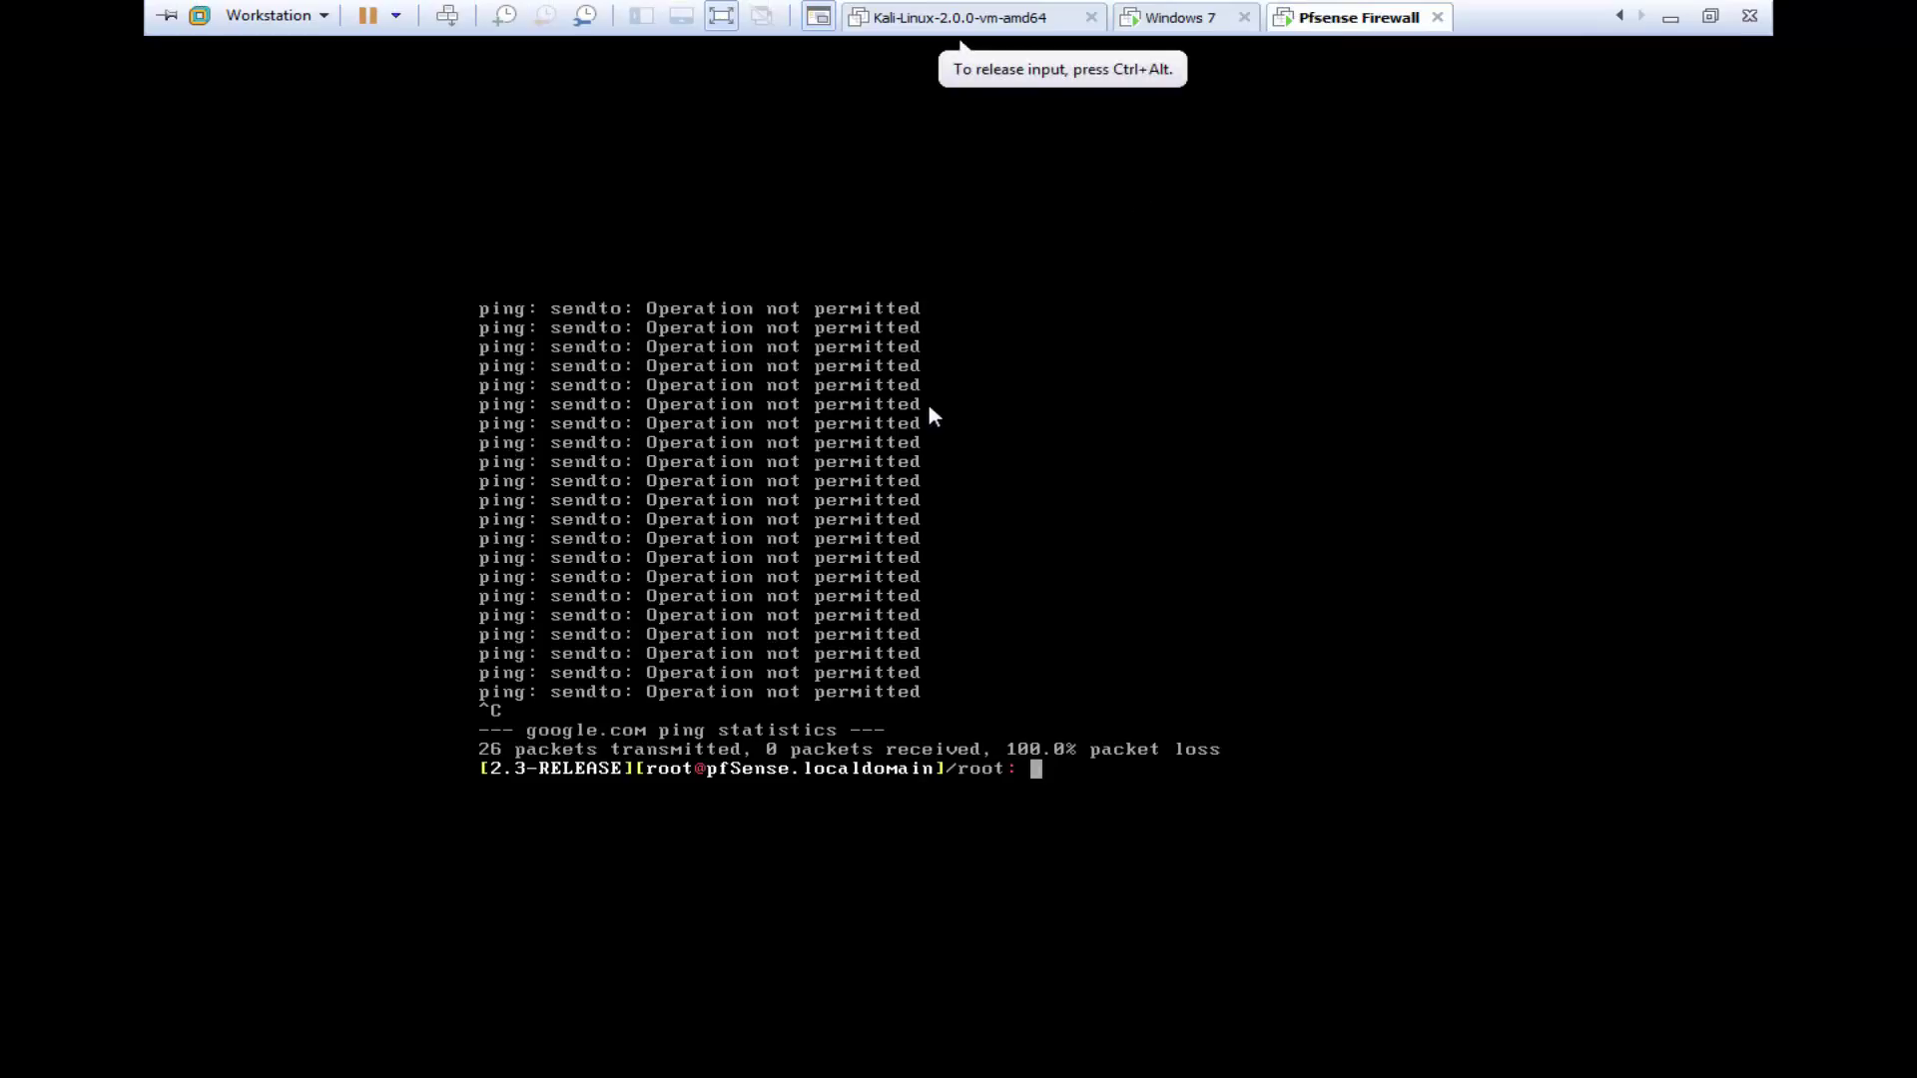
key("Return")
key("Return")
key("Return")
key("Return")
type("exit")
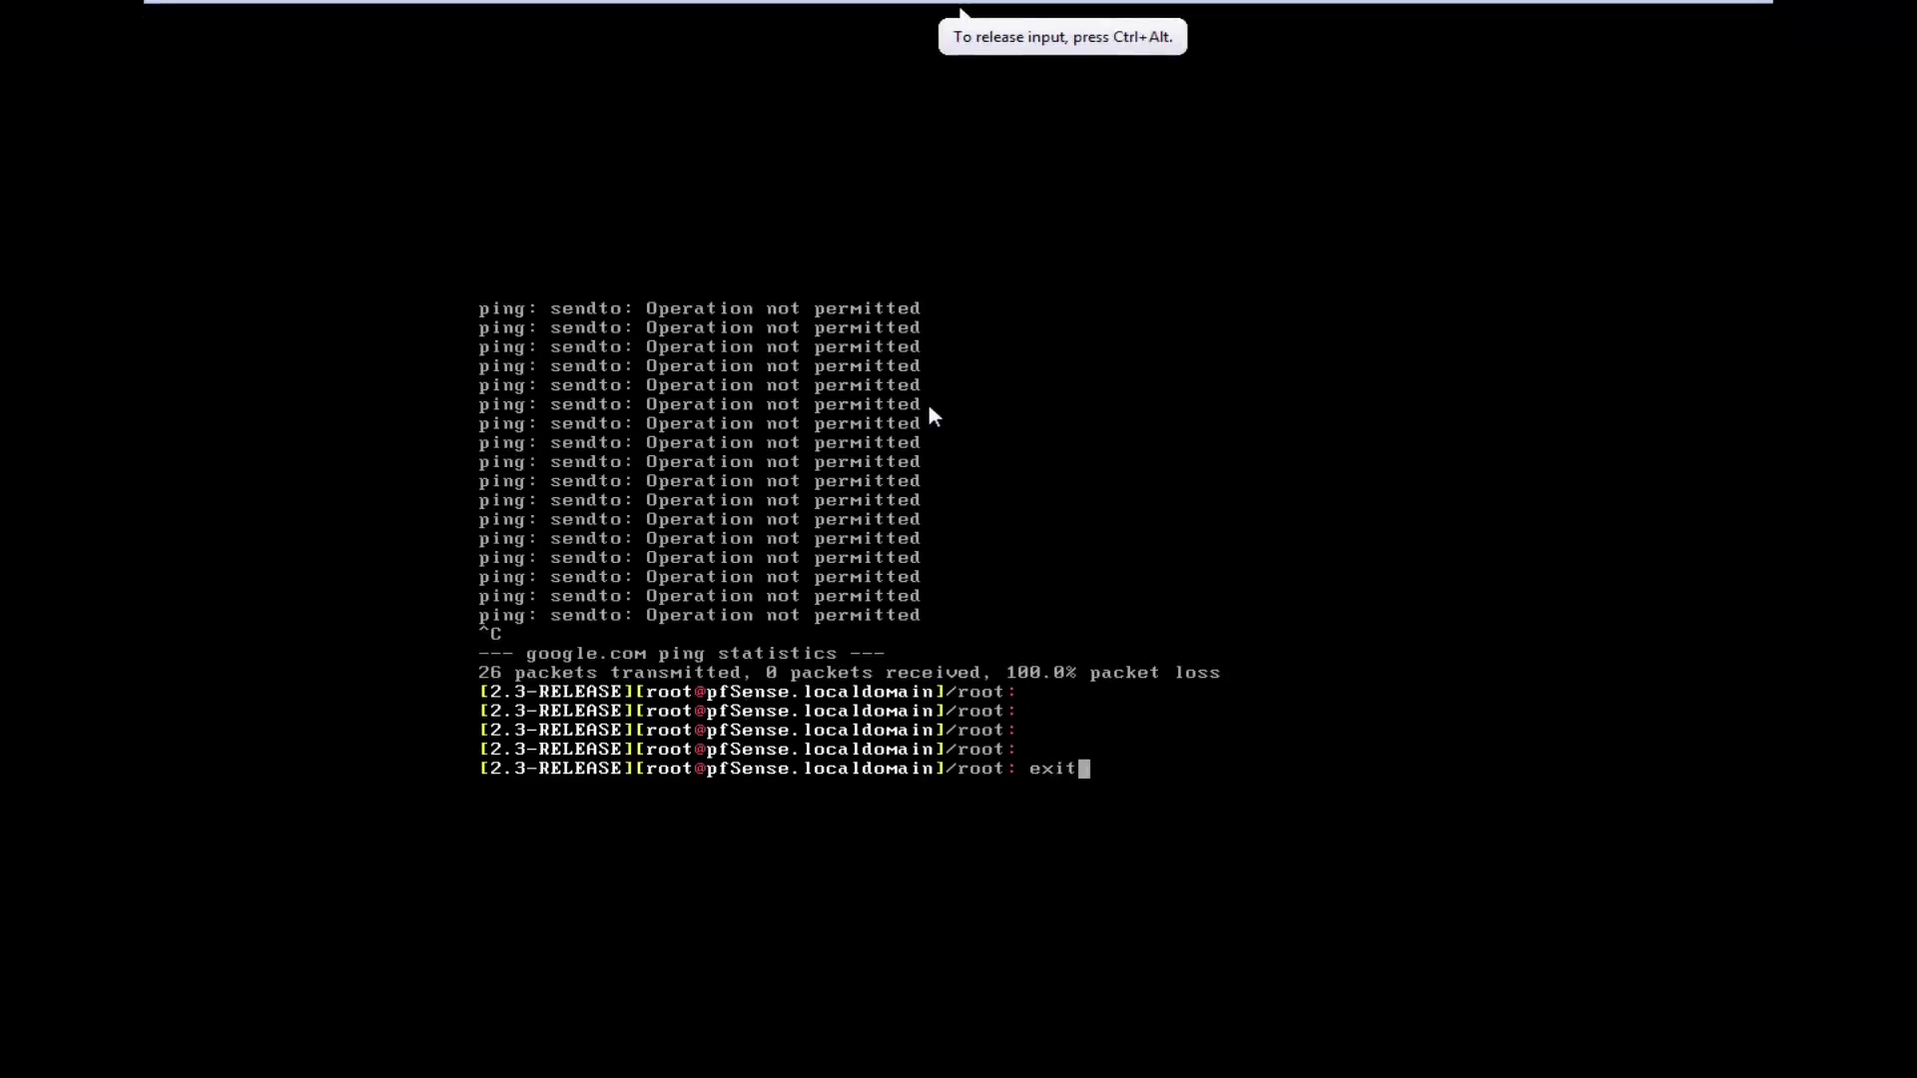
key("Return")
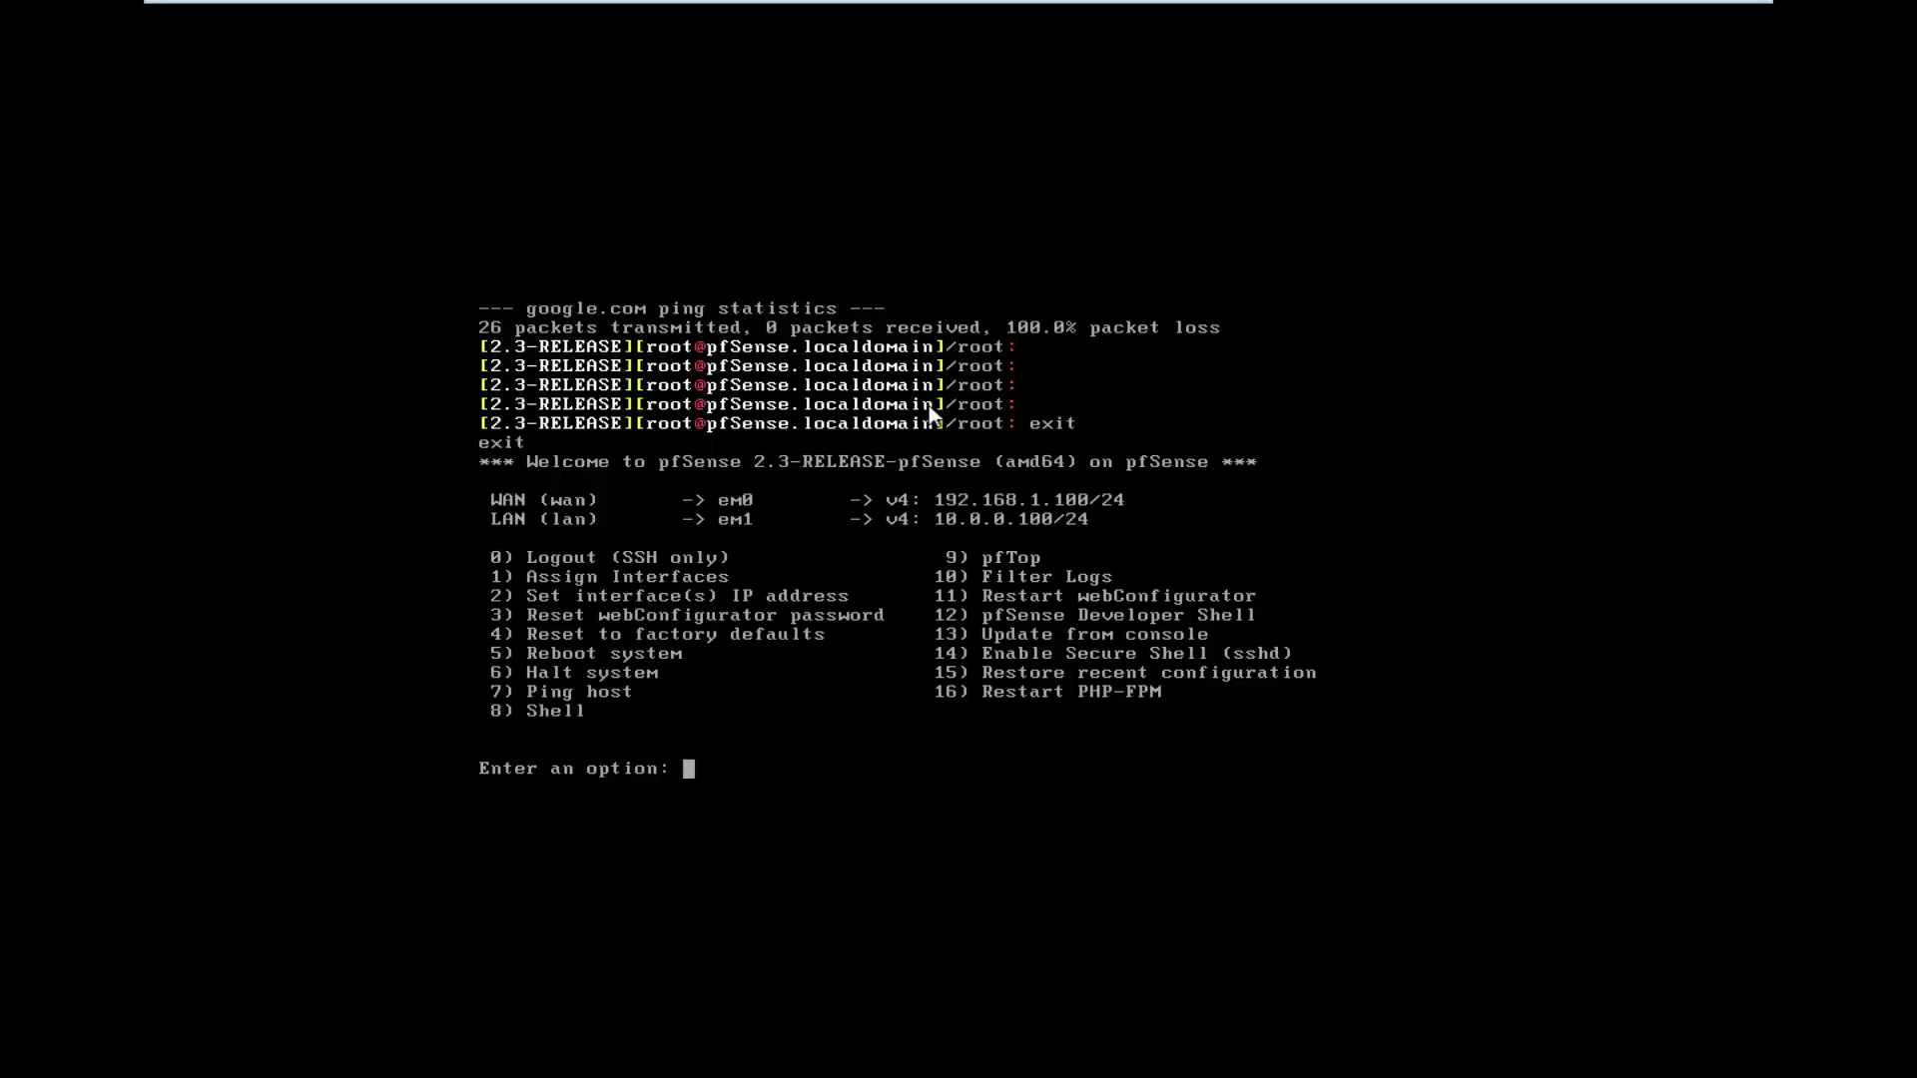
Open the pfSense shell with option 8 and ping google.com from the firewall.
type("8")
key("Return")
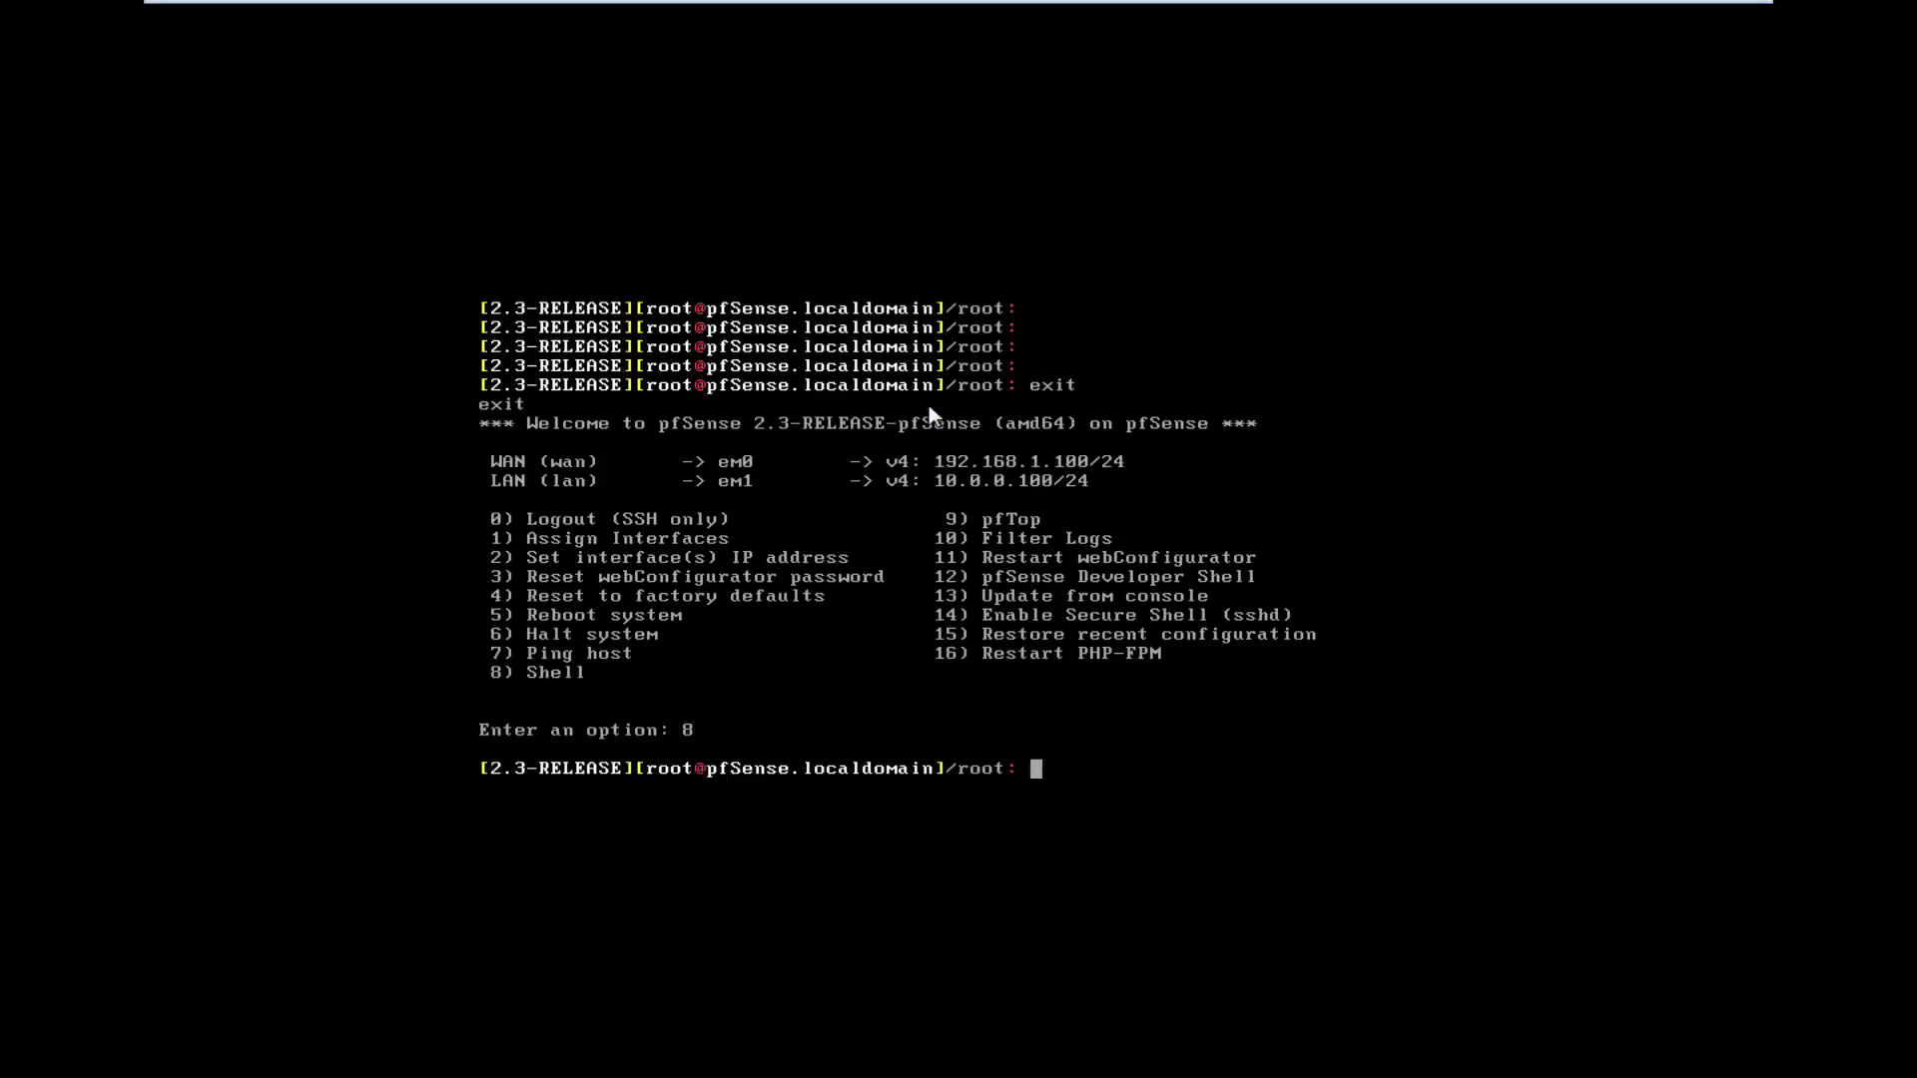
type("ping google.com")
key("Return")
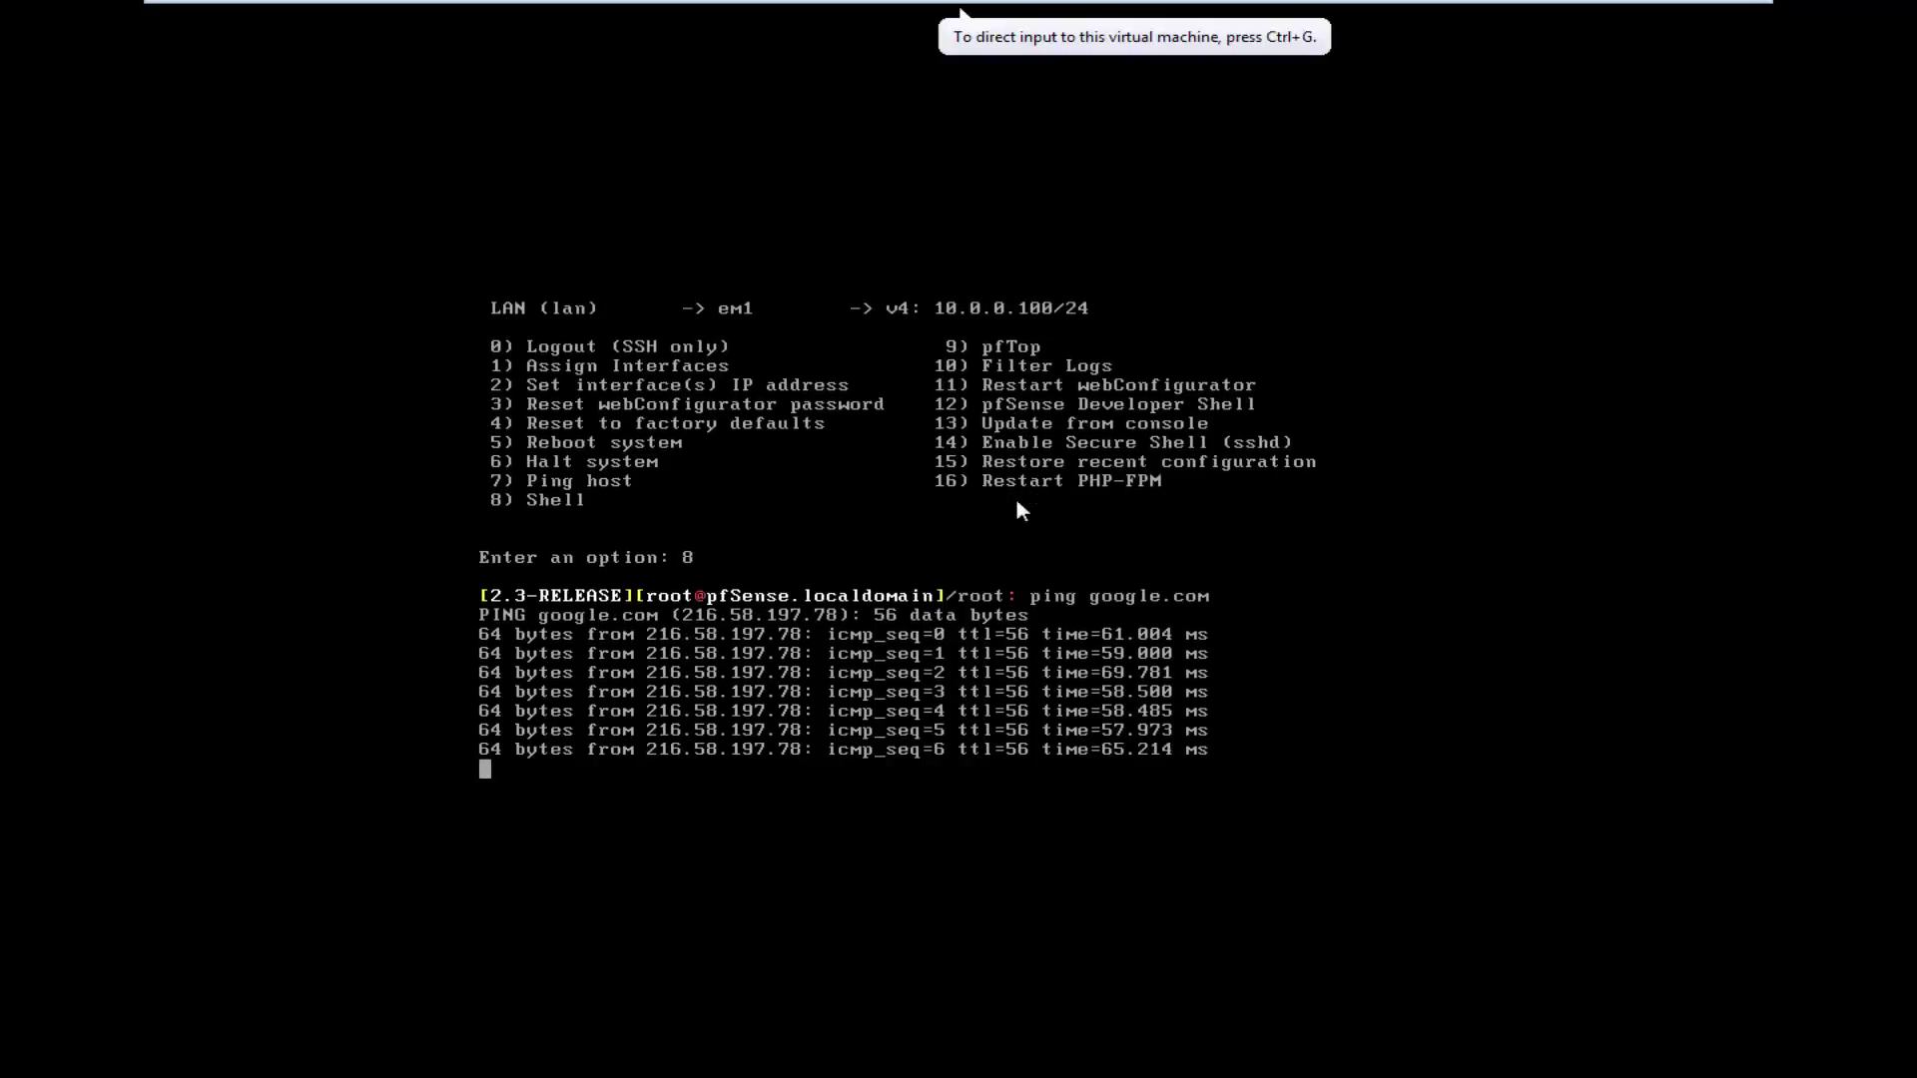
Return to the Windows 7 virtual machine and view the pfSense floating rules list.
mouse_move(967, 12)
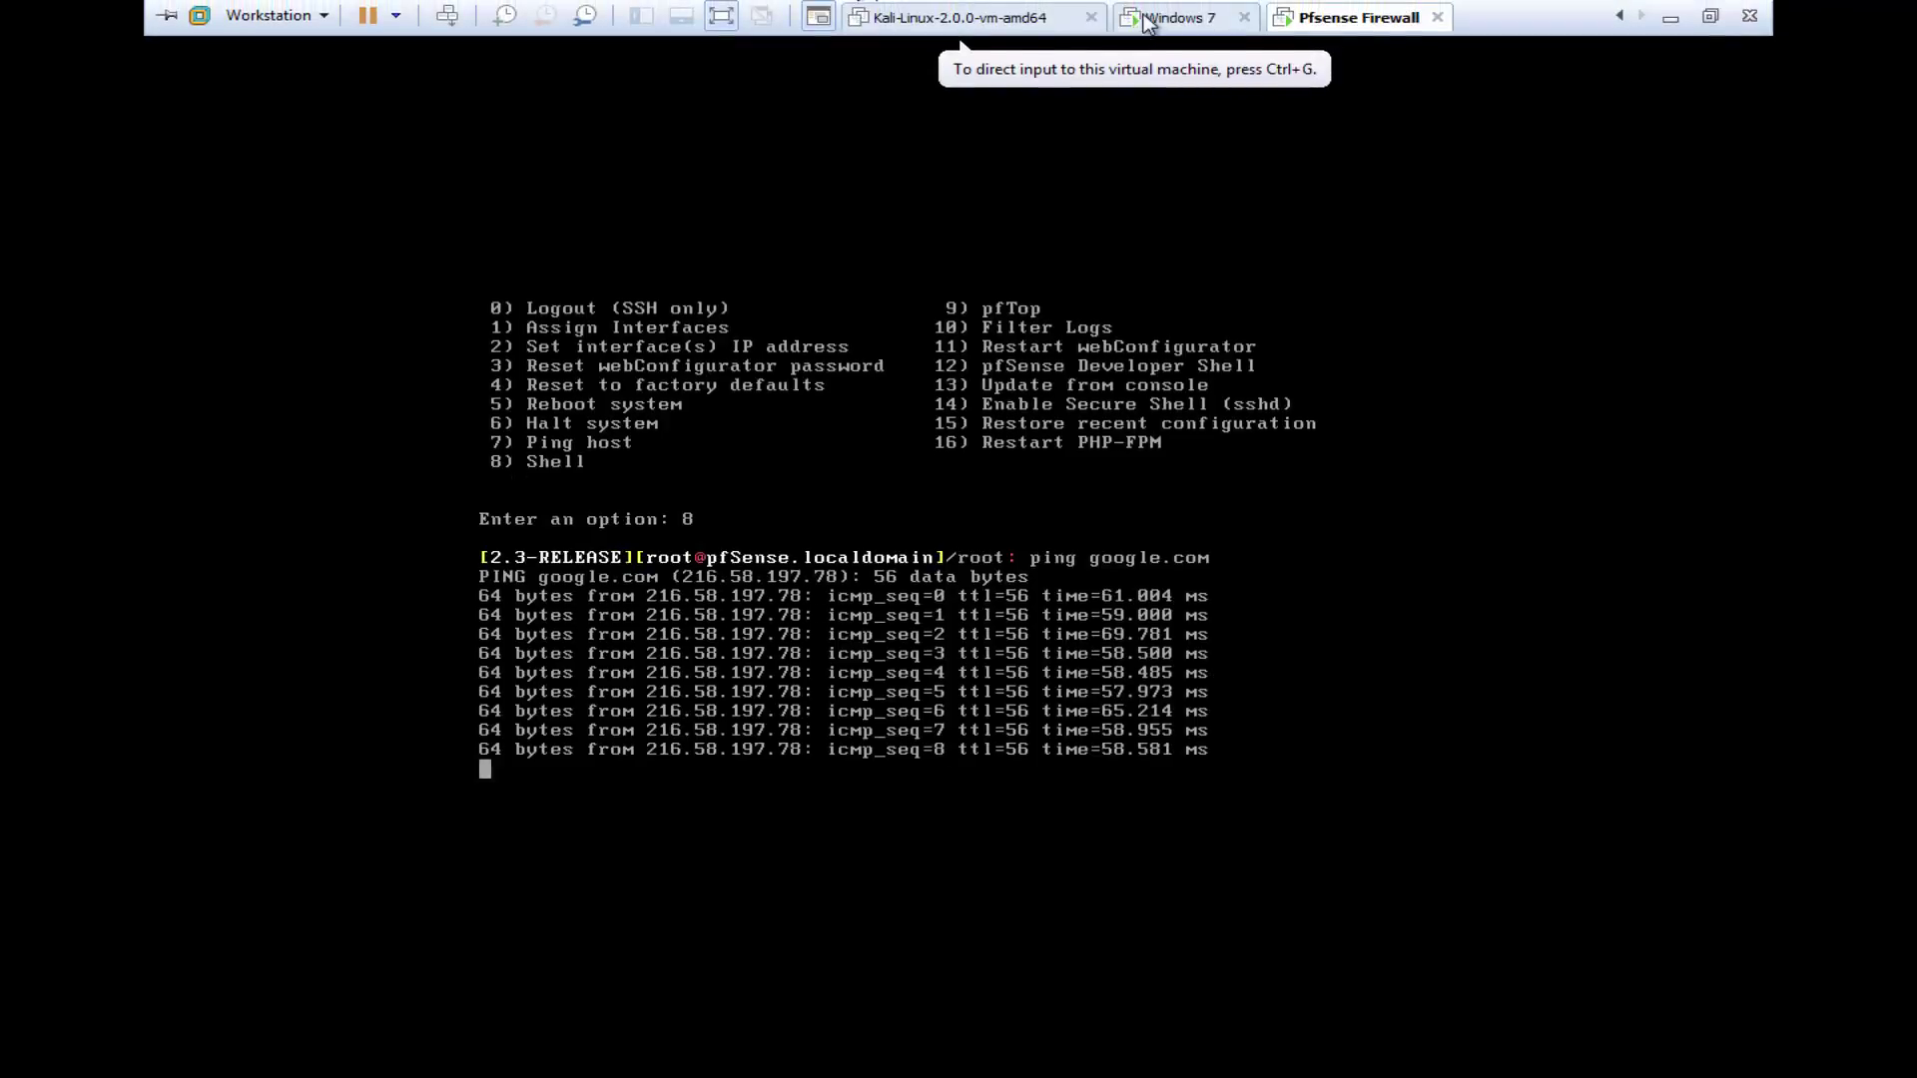
left_click(1163, 17)
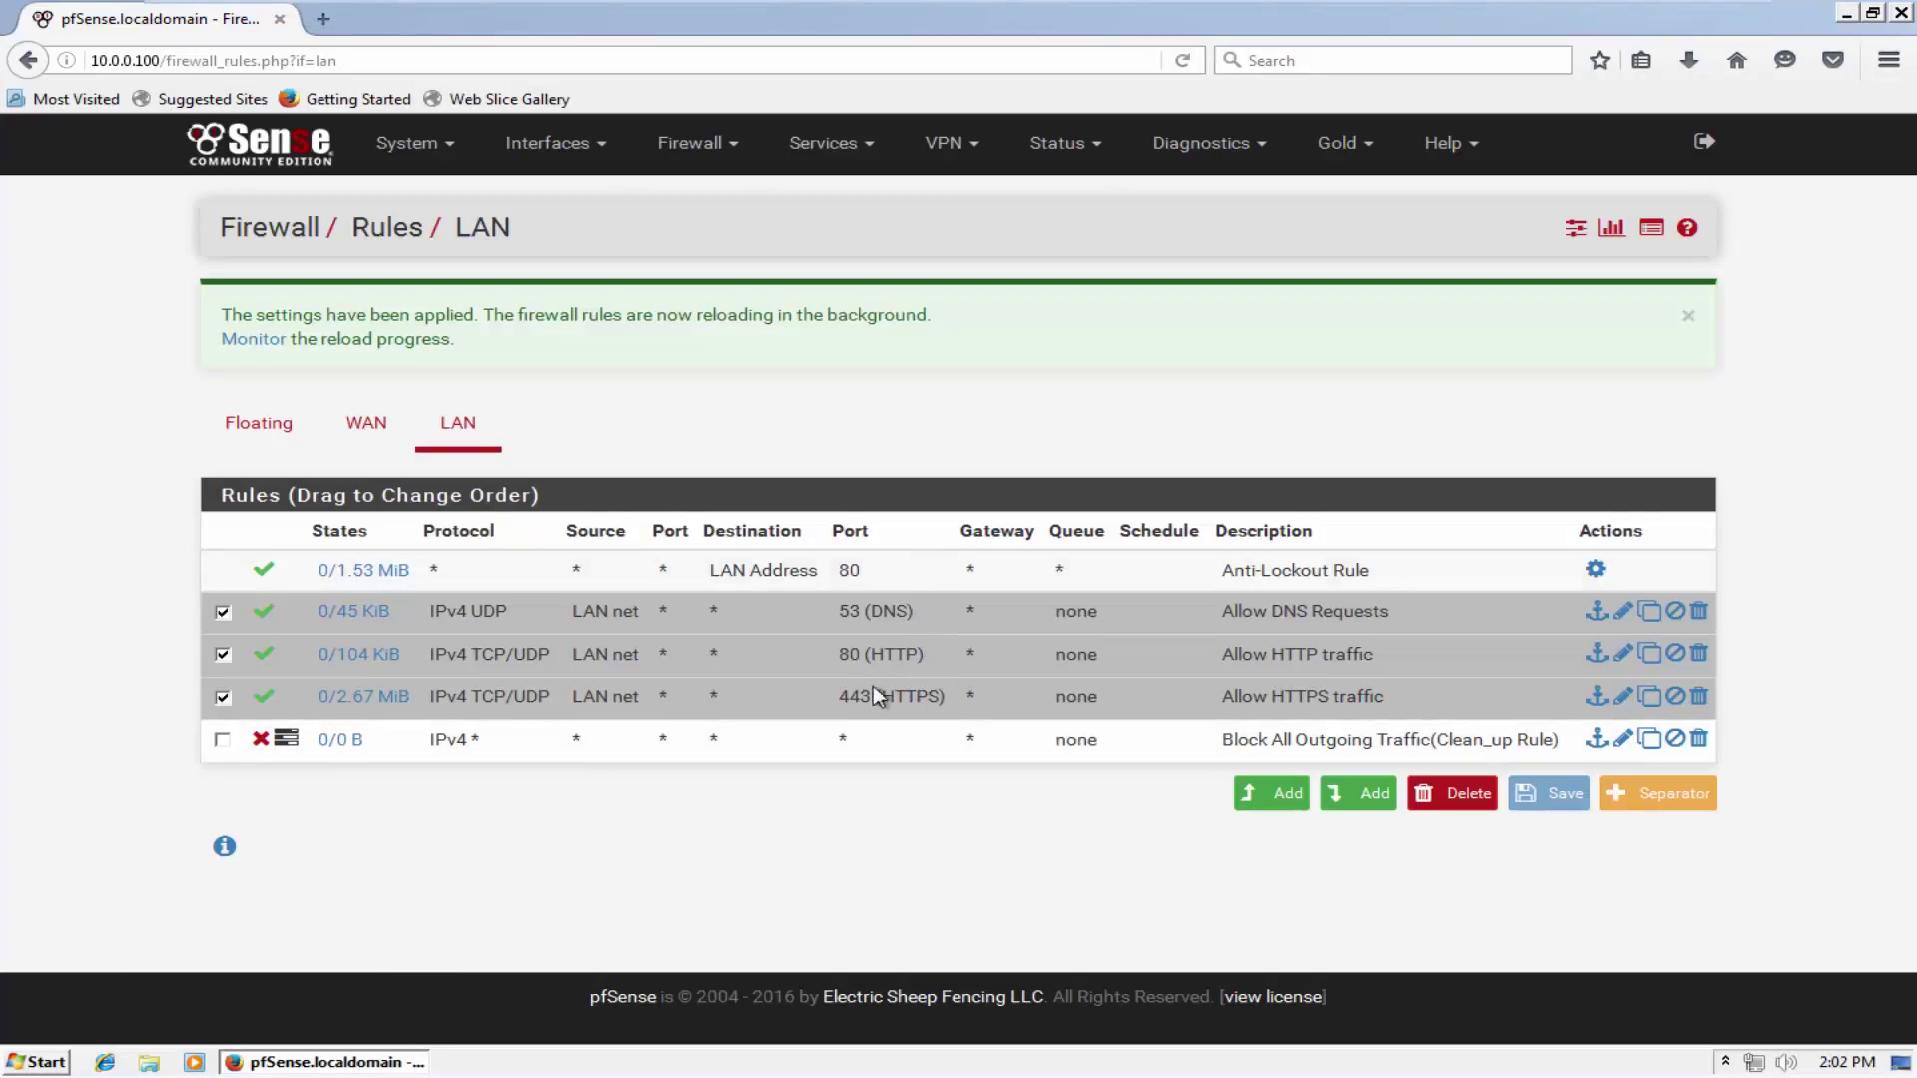
left_click(258, 423)
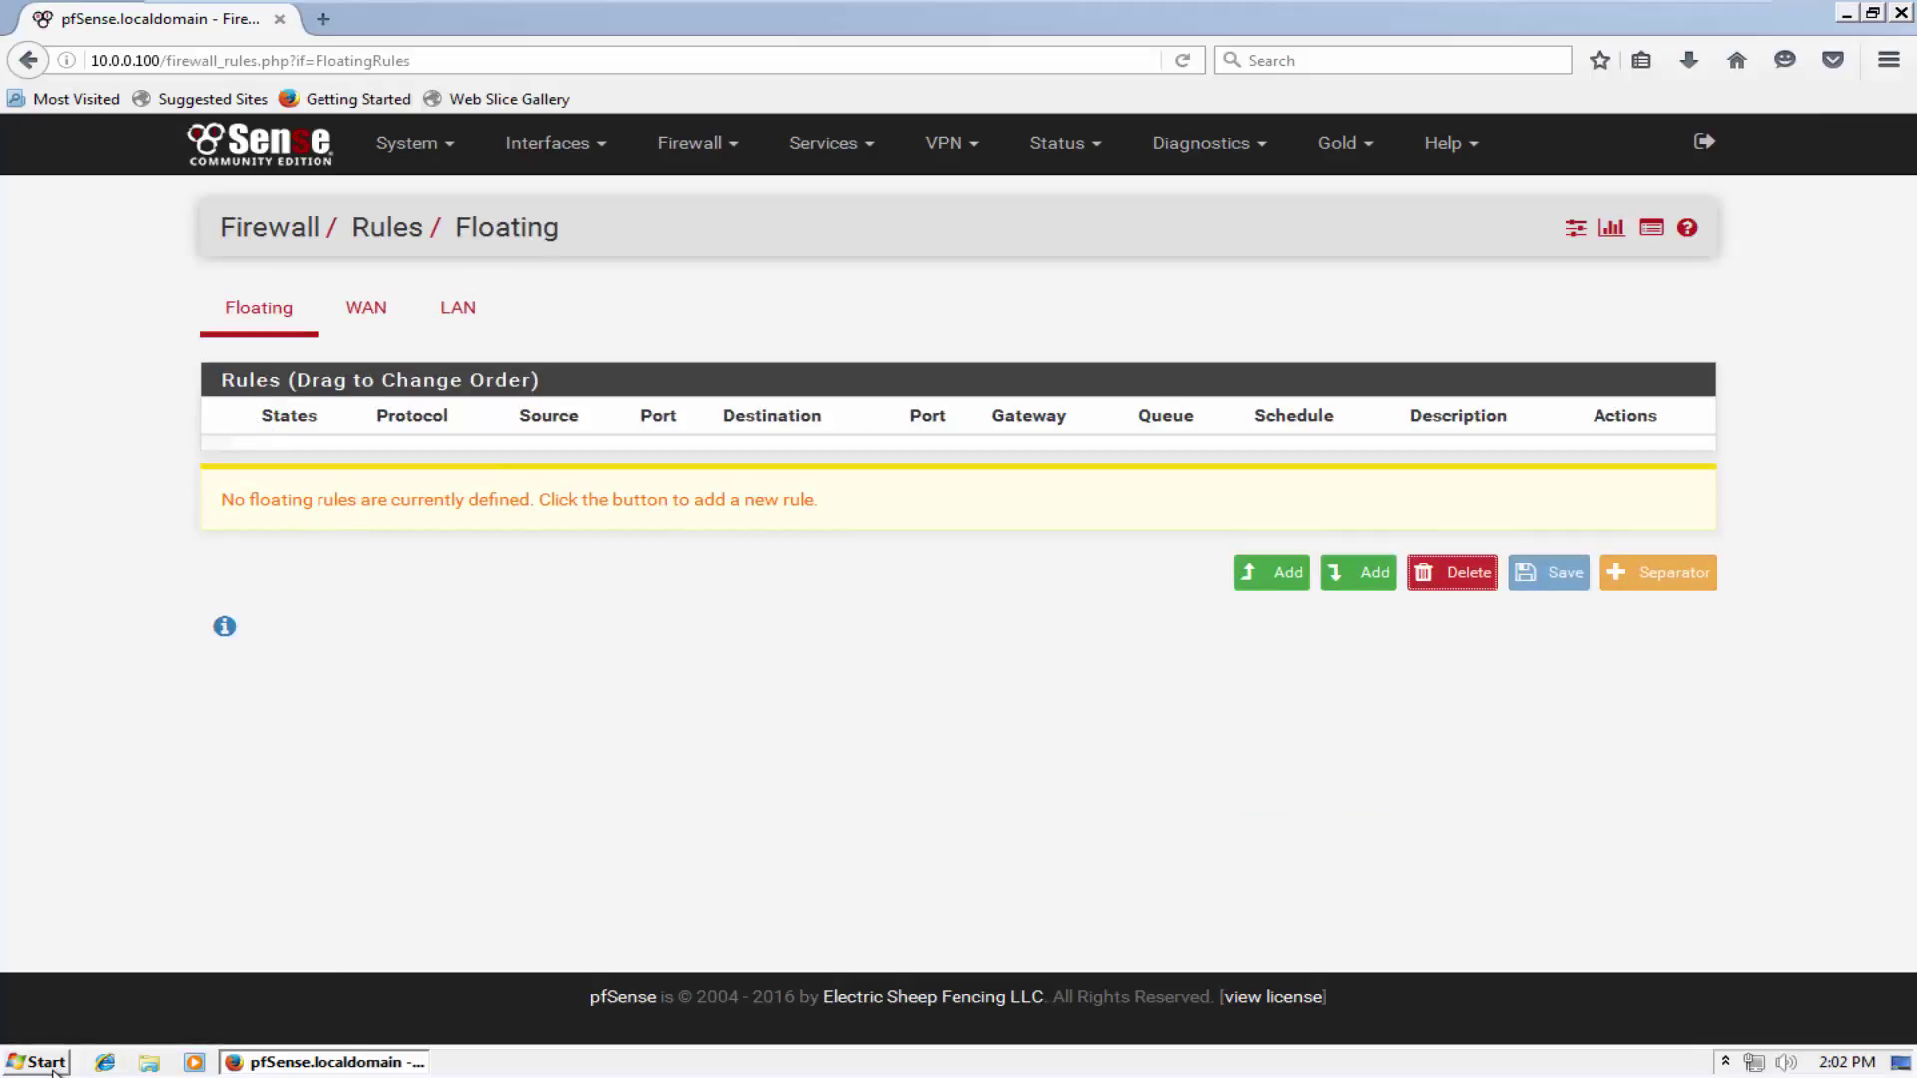
Go back to the Pfsense Firewall virtual machine and stop the running ping to google.com.
mouse_move(1028, 10)
left_click(1358, 17)
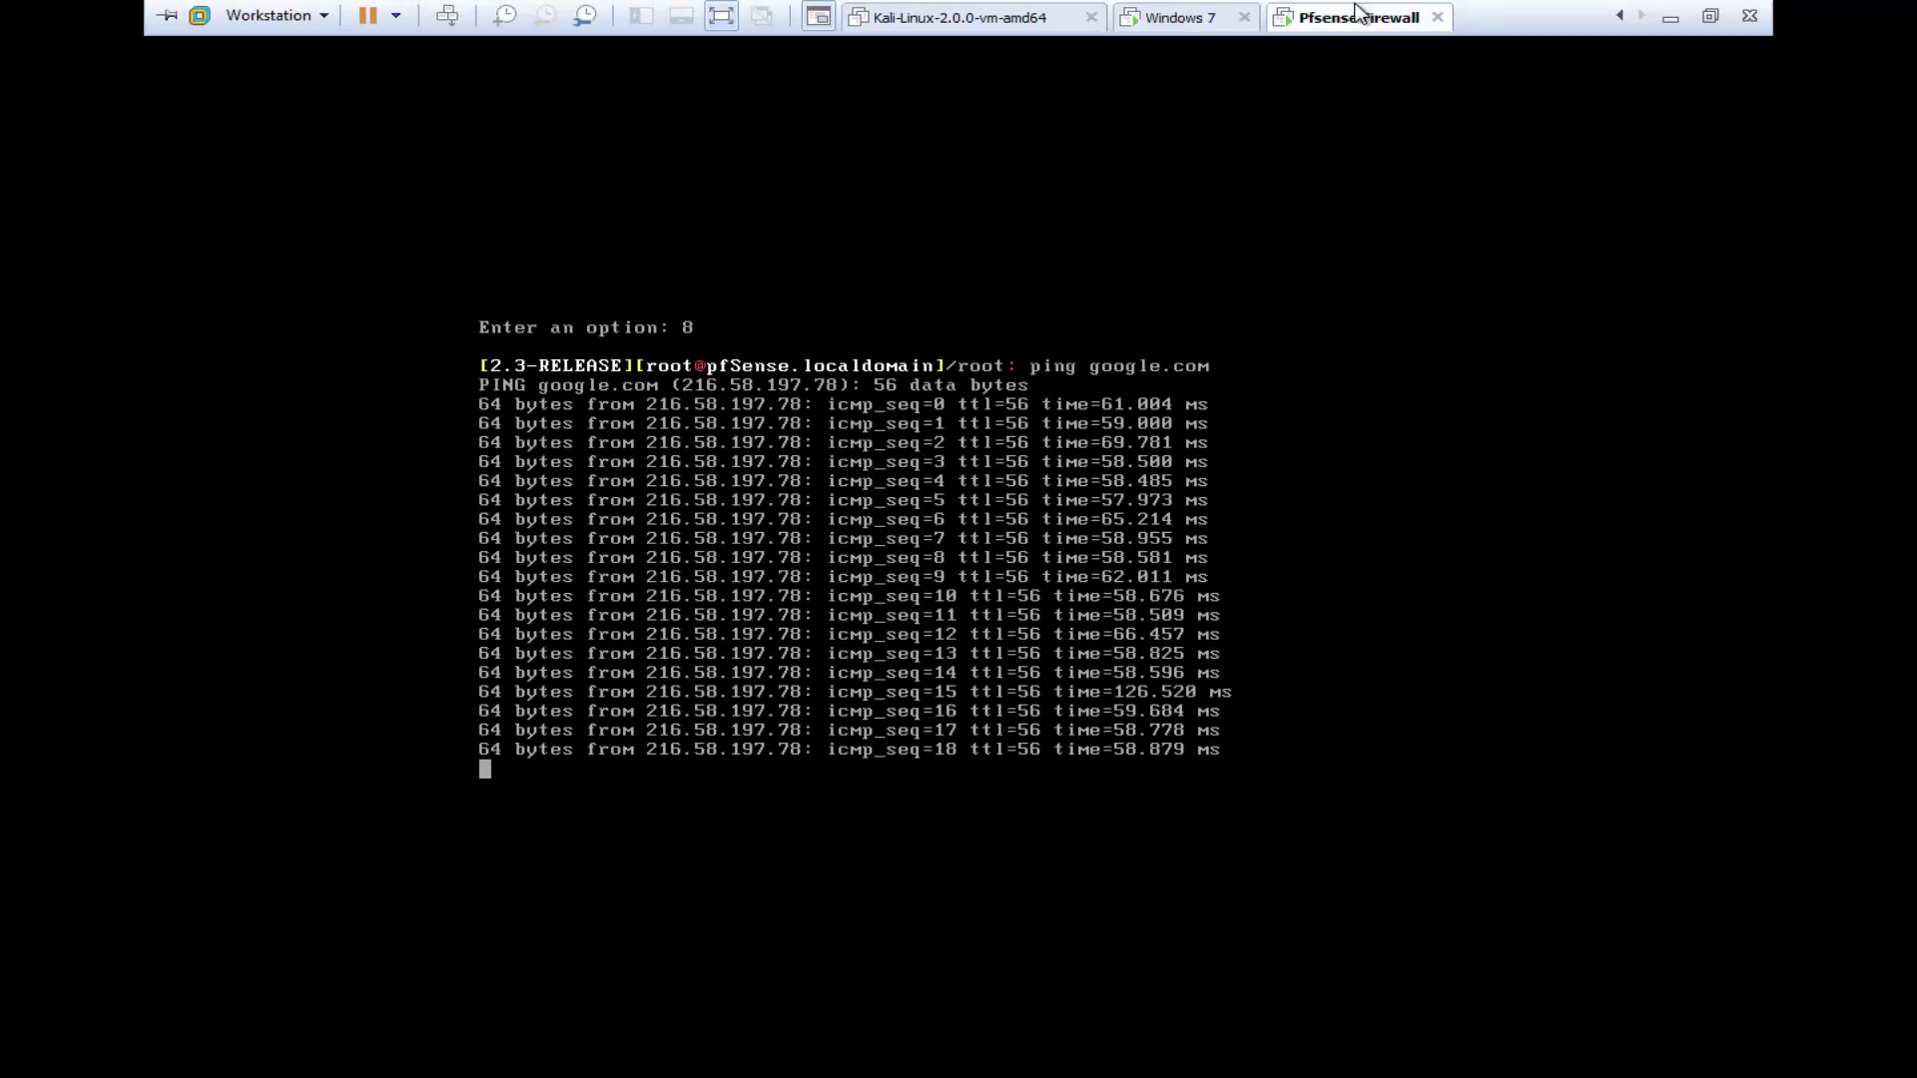
left_click(984, 502)
key("ctrl+c")
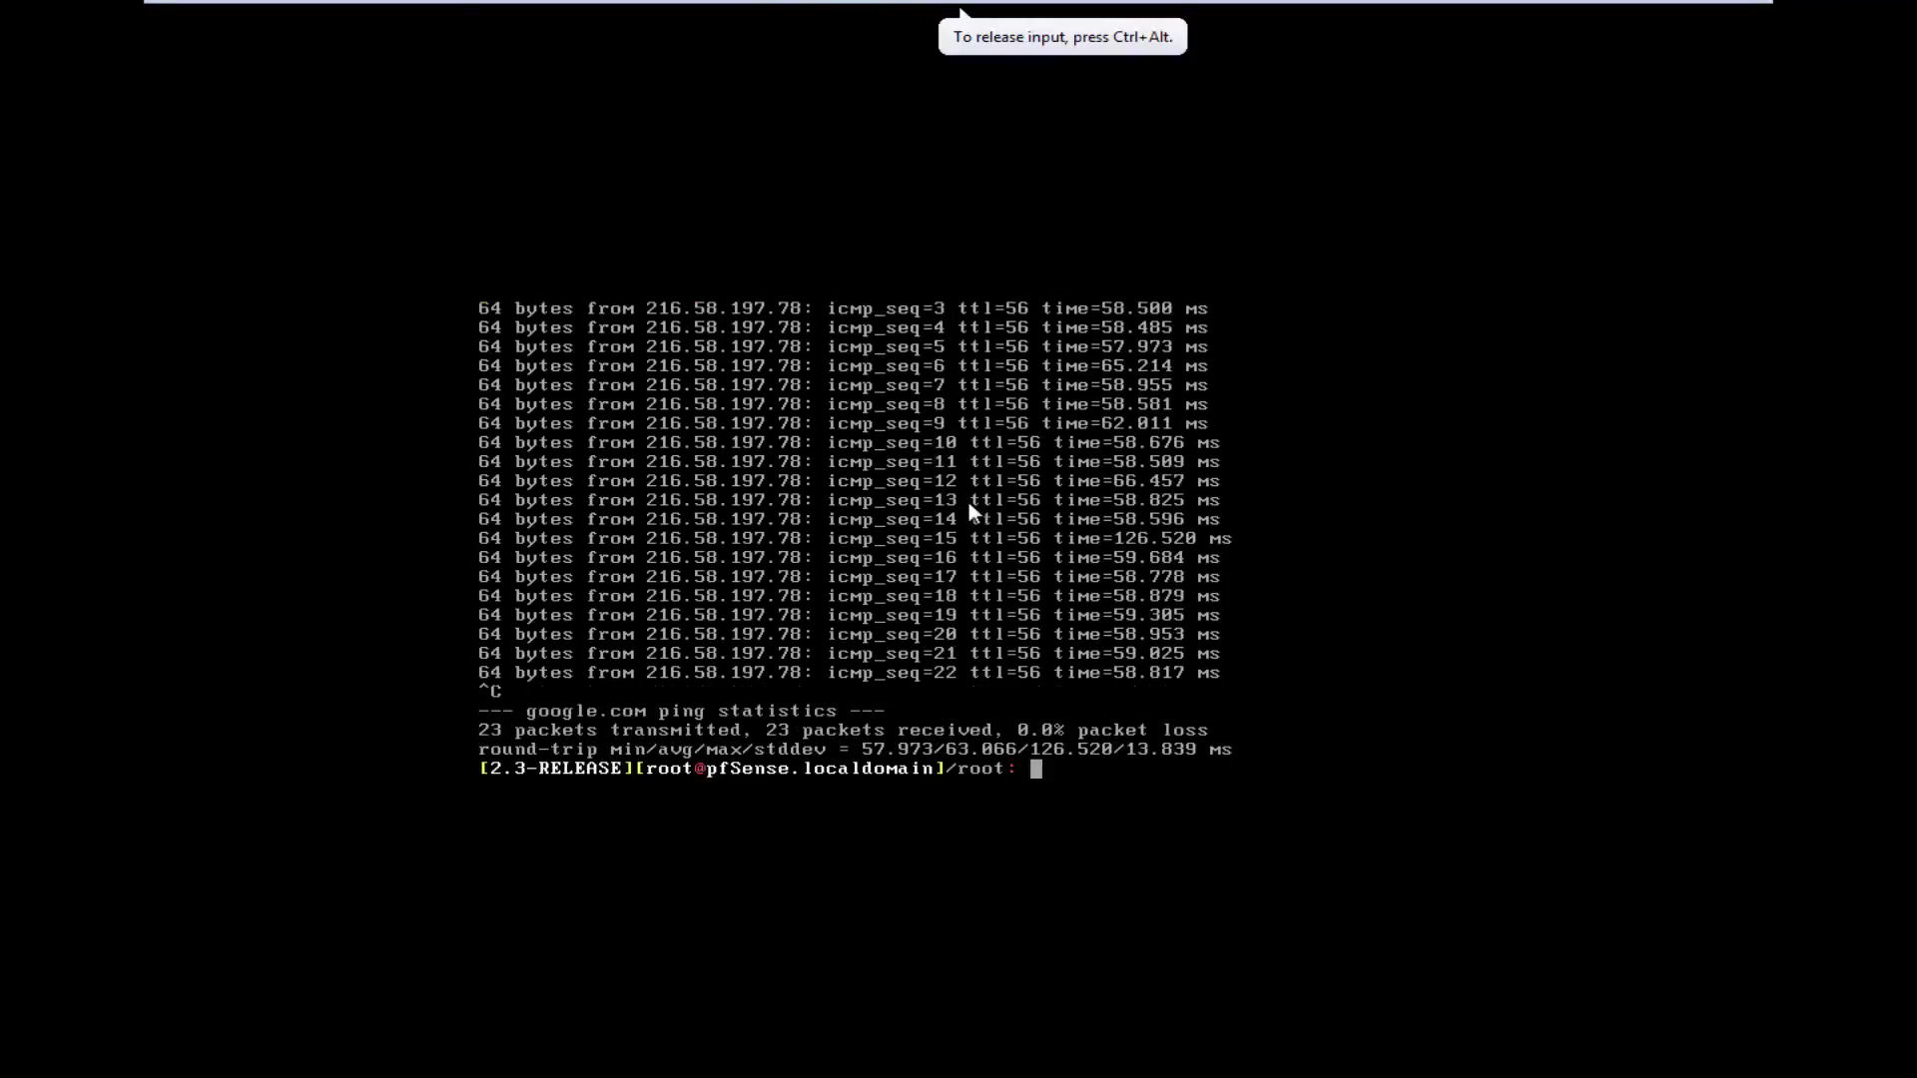
Return to the Windows 7 virtual machine and add a new floating rule to the top of the list with the action Block.
key("ctrl+alt")
mouse_move(1241, 5)
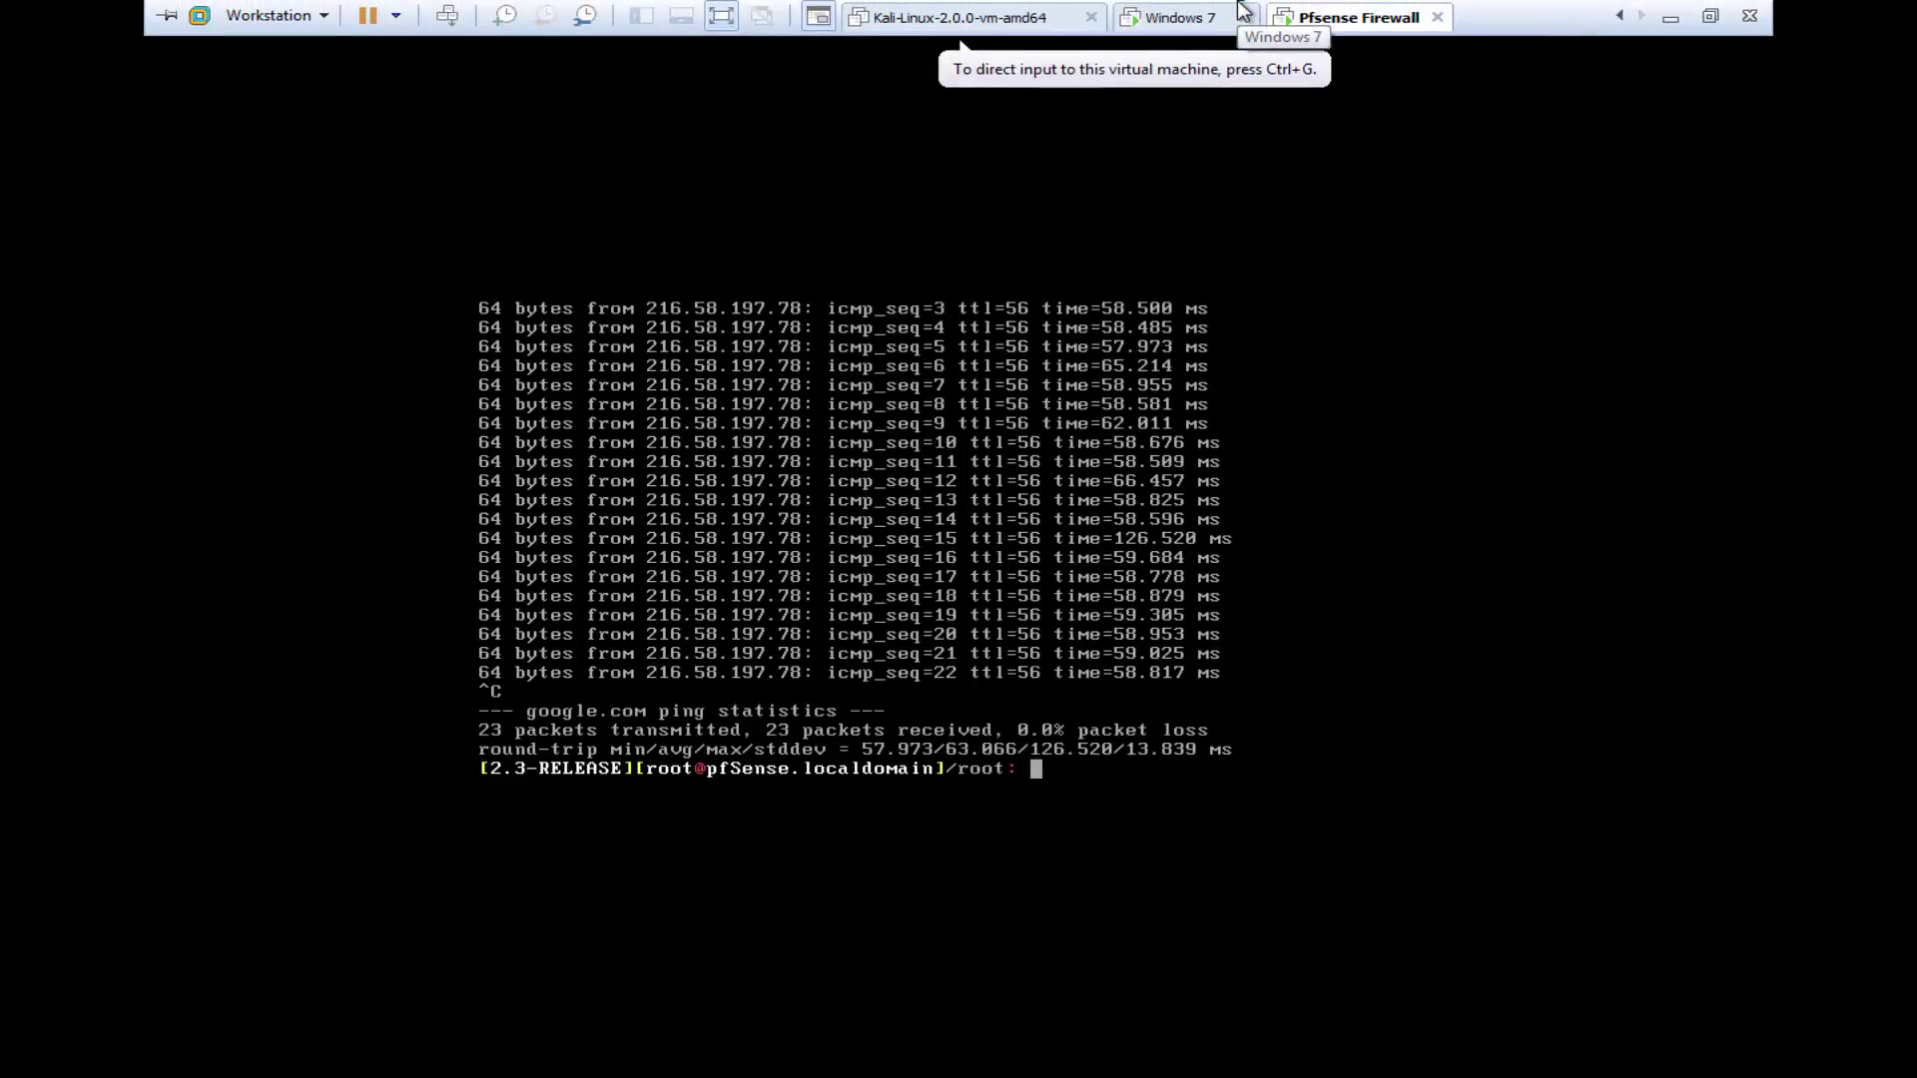
left_click(1185, 17)
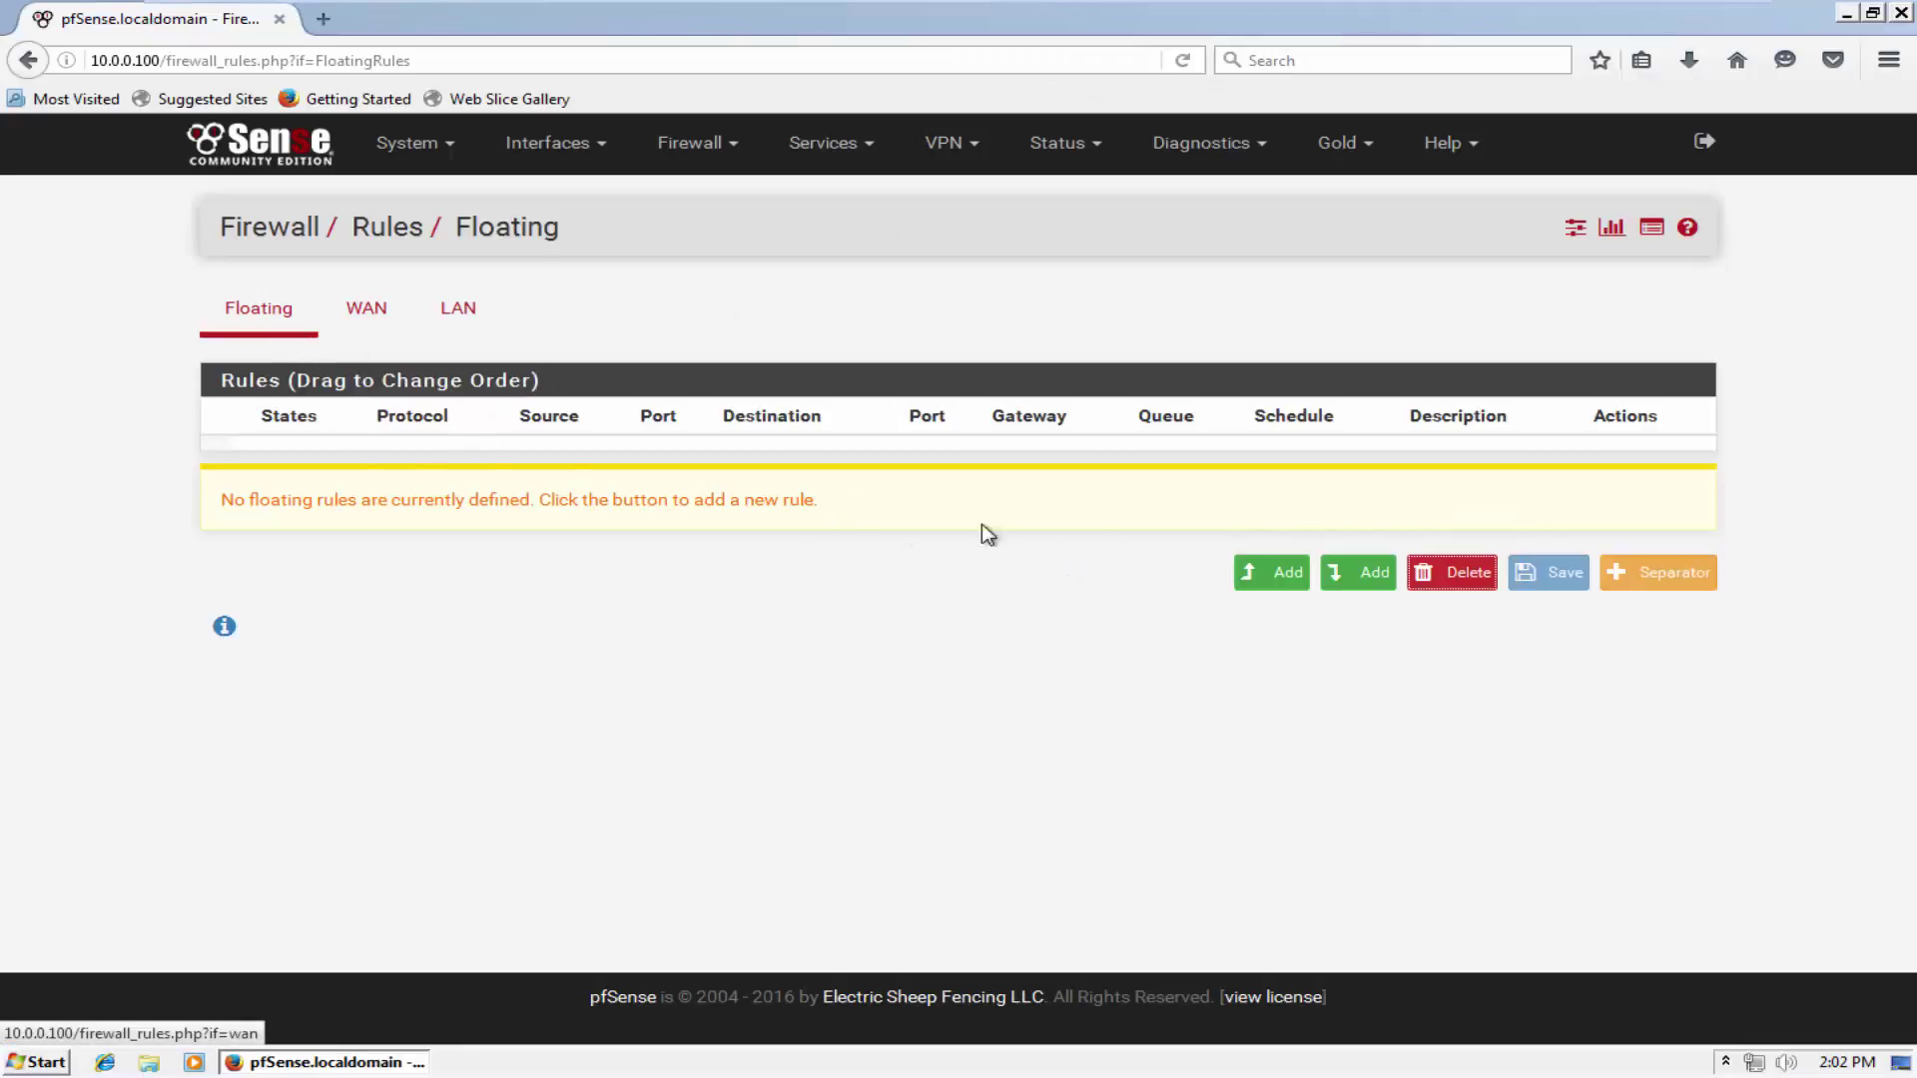
left_click(1271, 572)
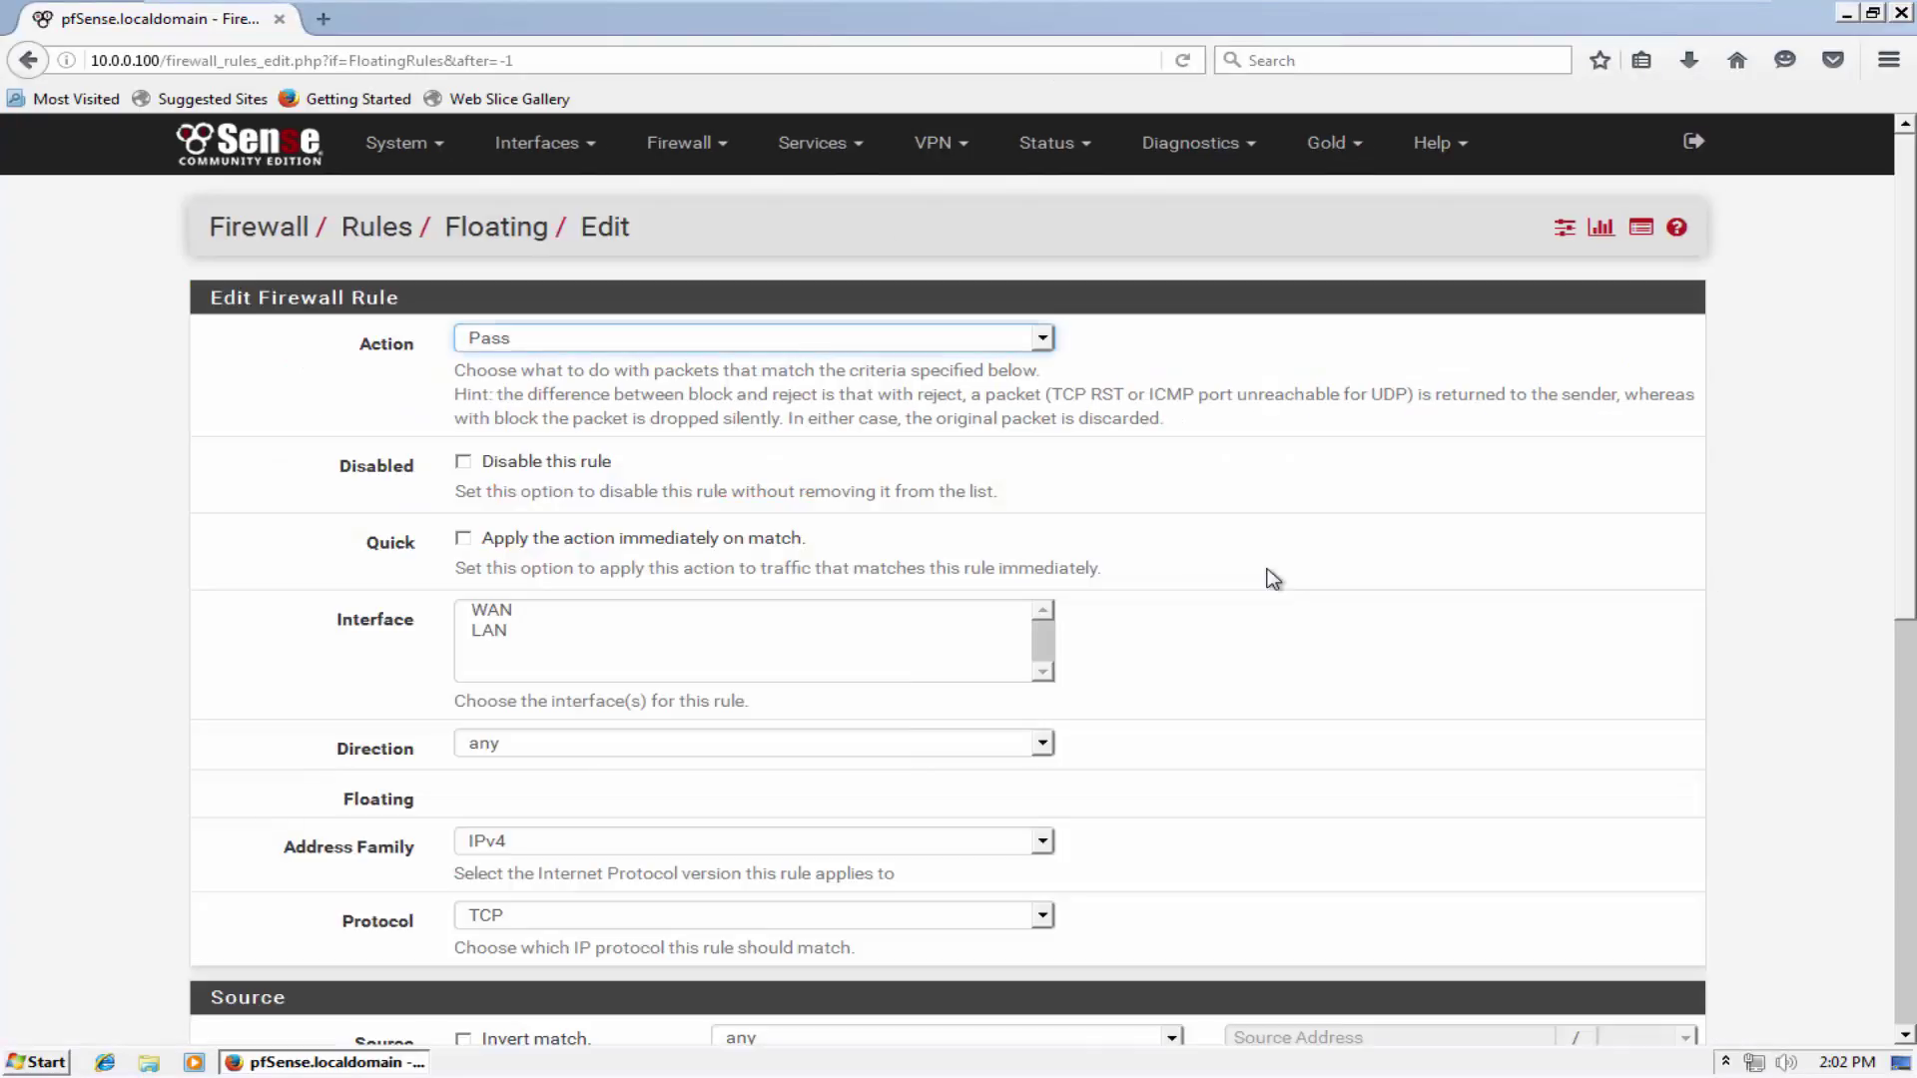
left_click(547, 345)
left_click(507, 388)
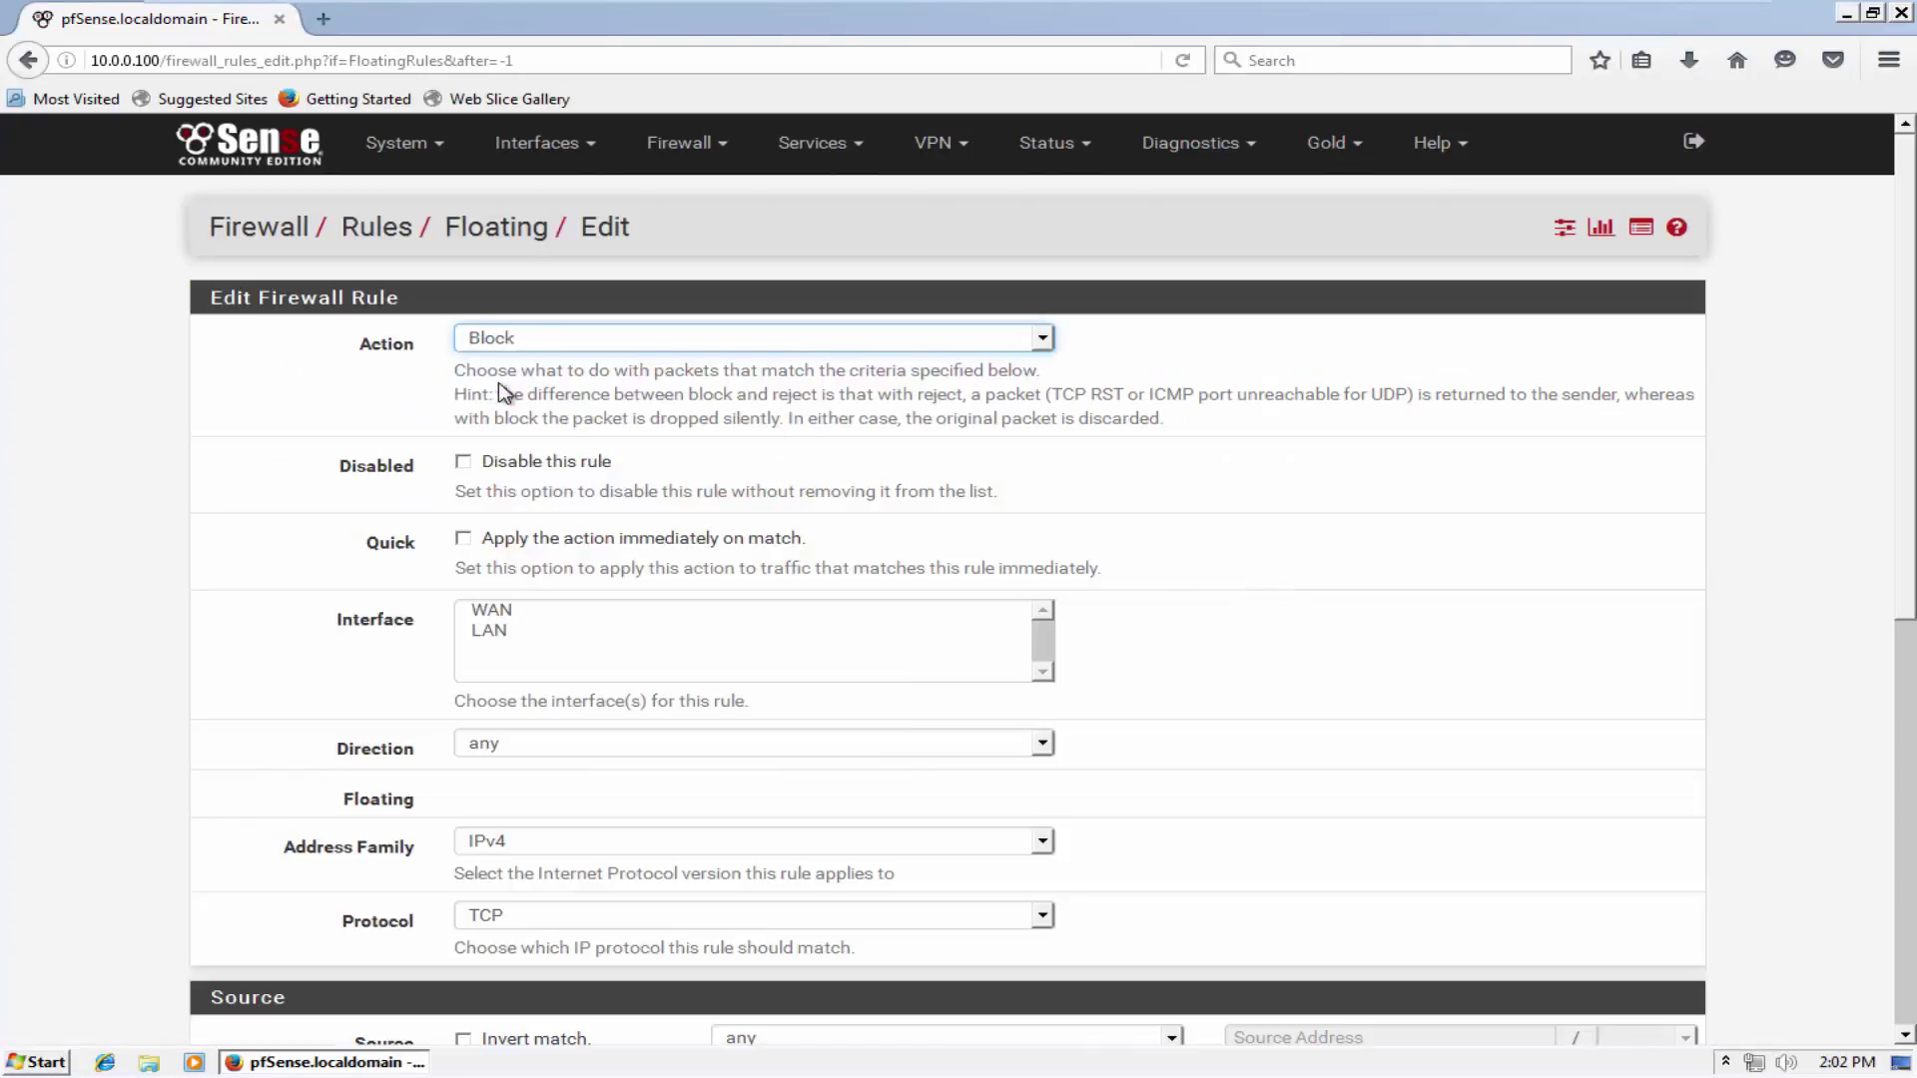
Apply the block rule to the WAN interface in the out direction and set its protocol to ICMP.
left_click(547, 612)
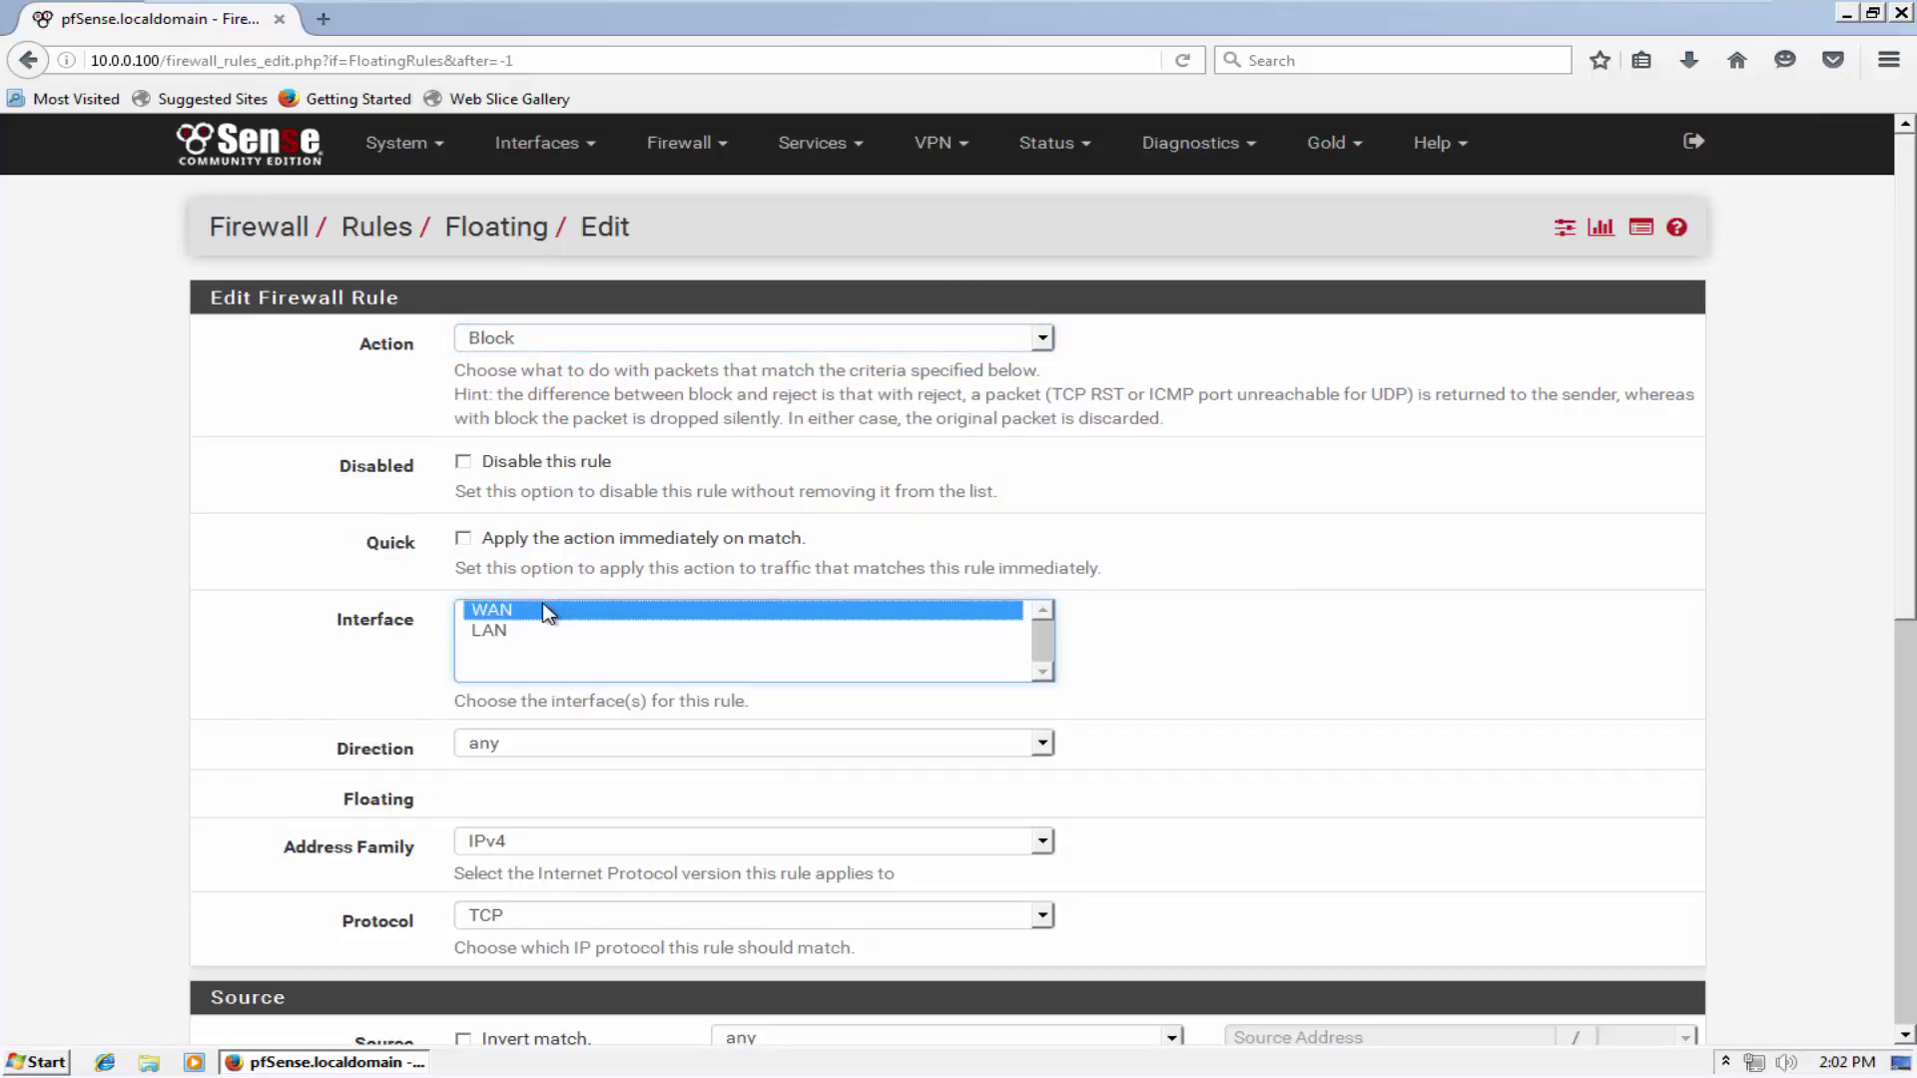
left_click(557, 744)
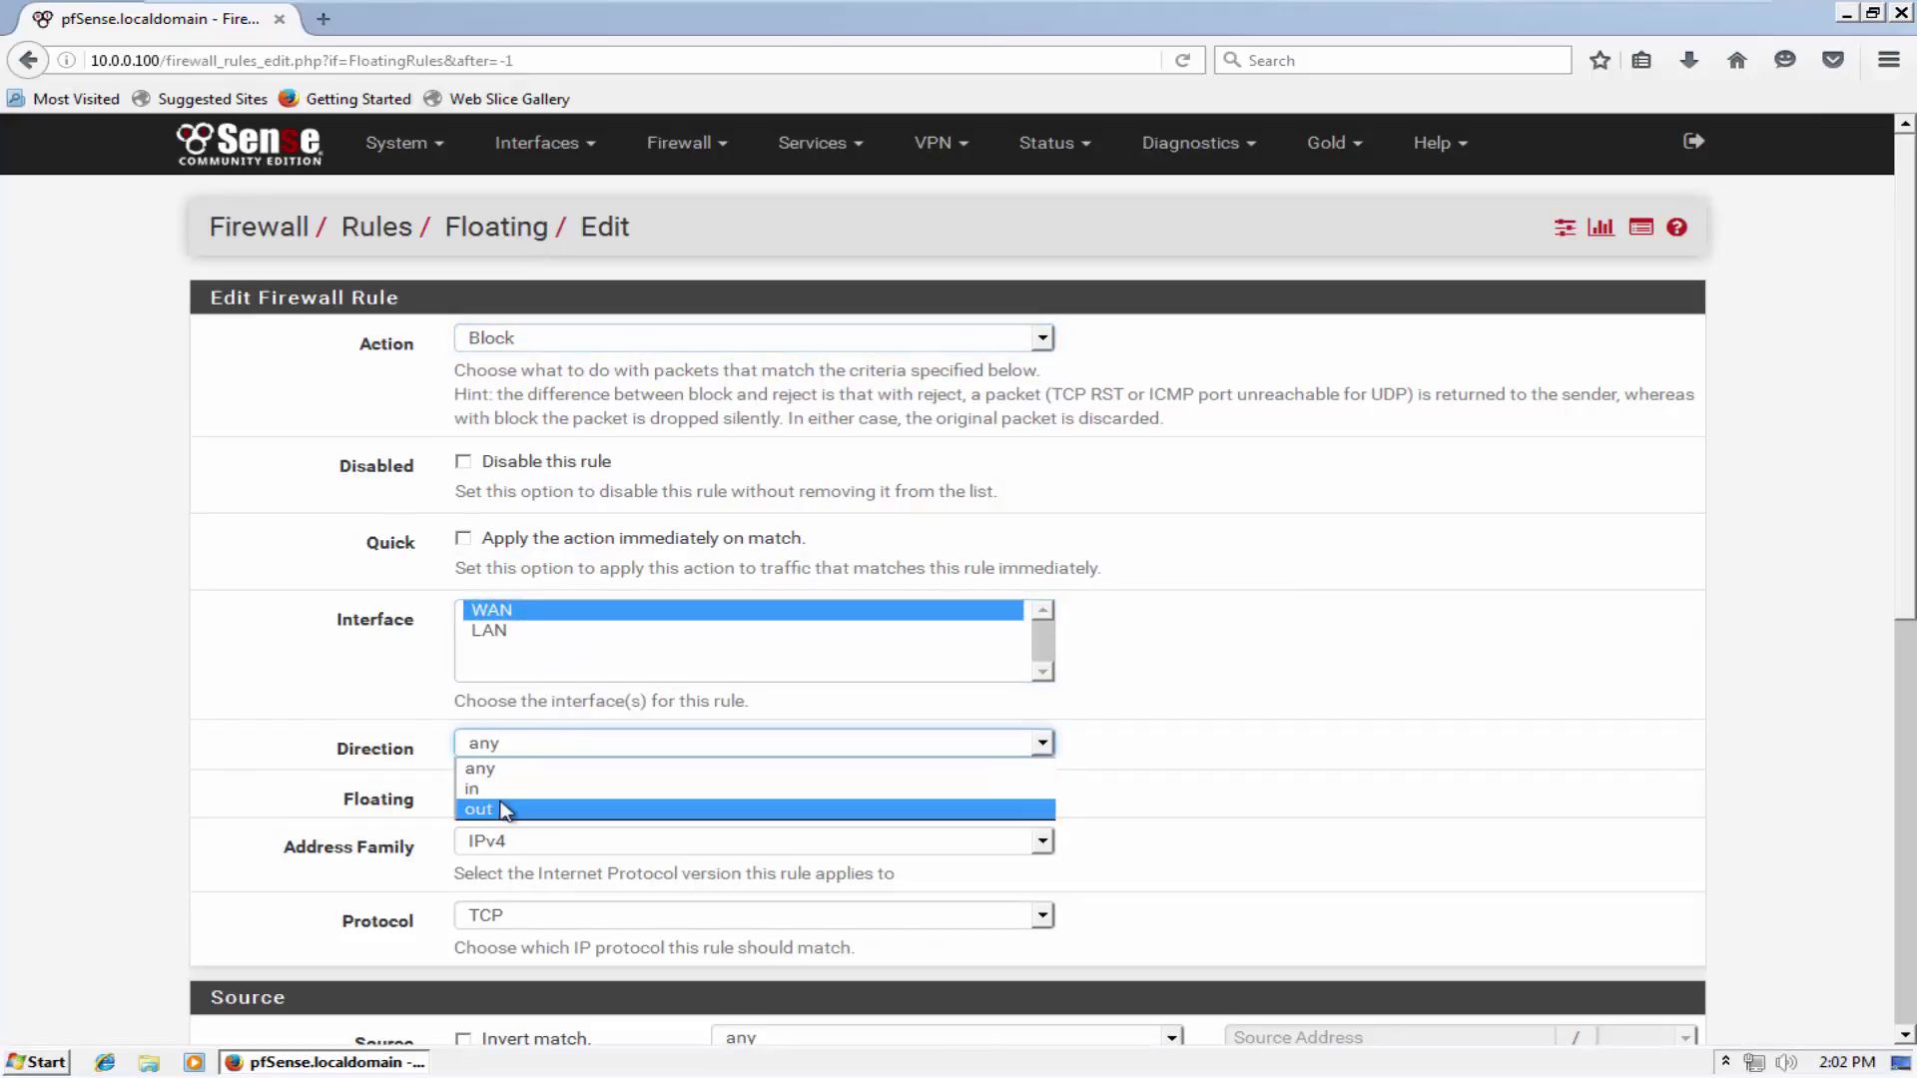
left_click(504, 809)
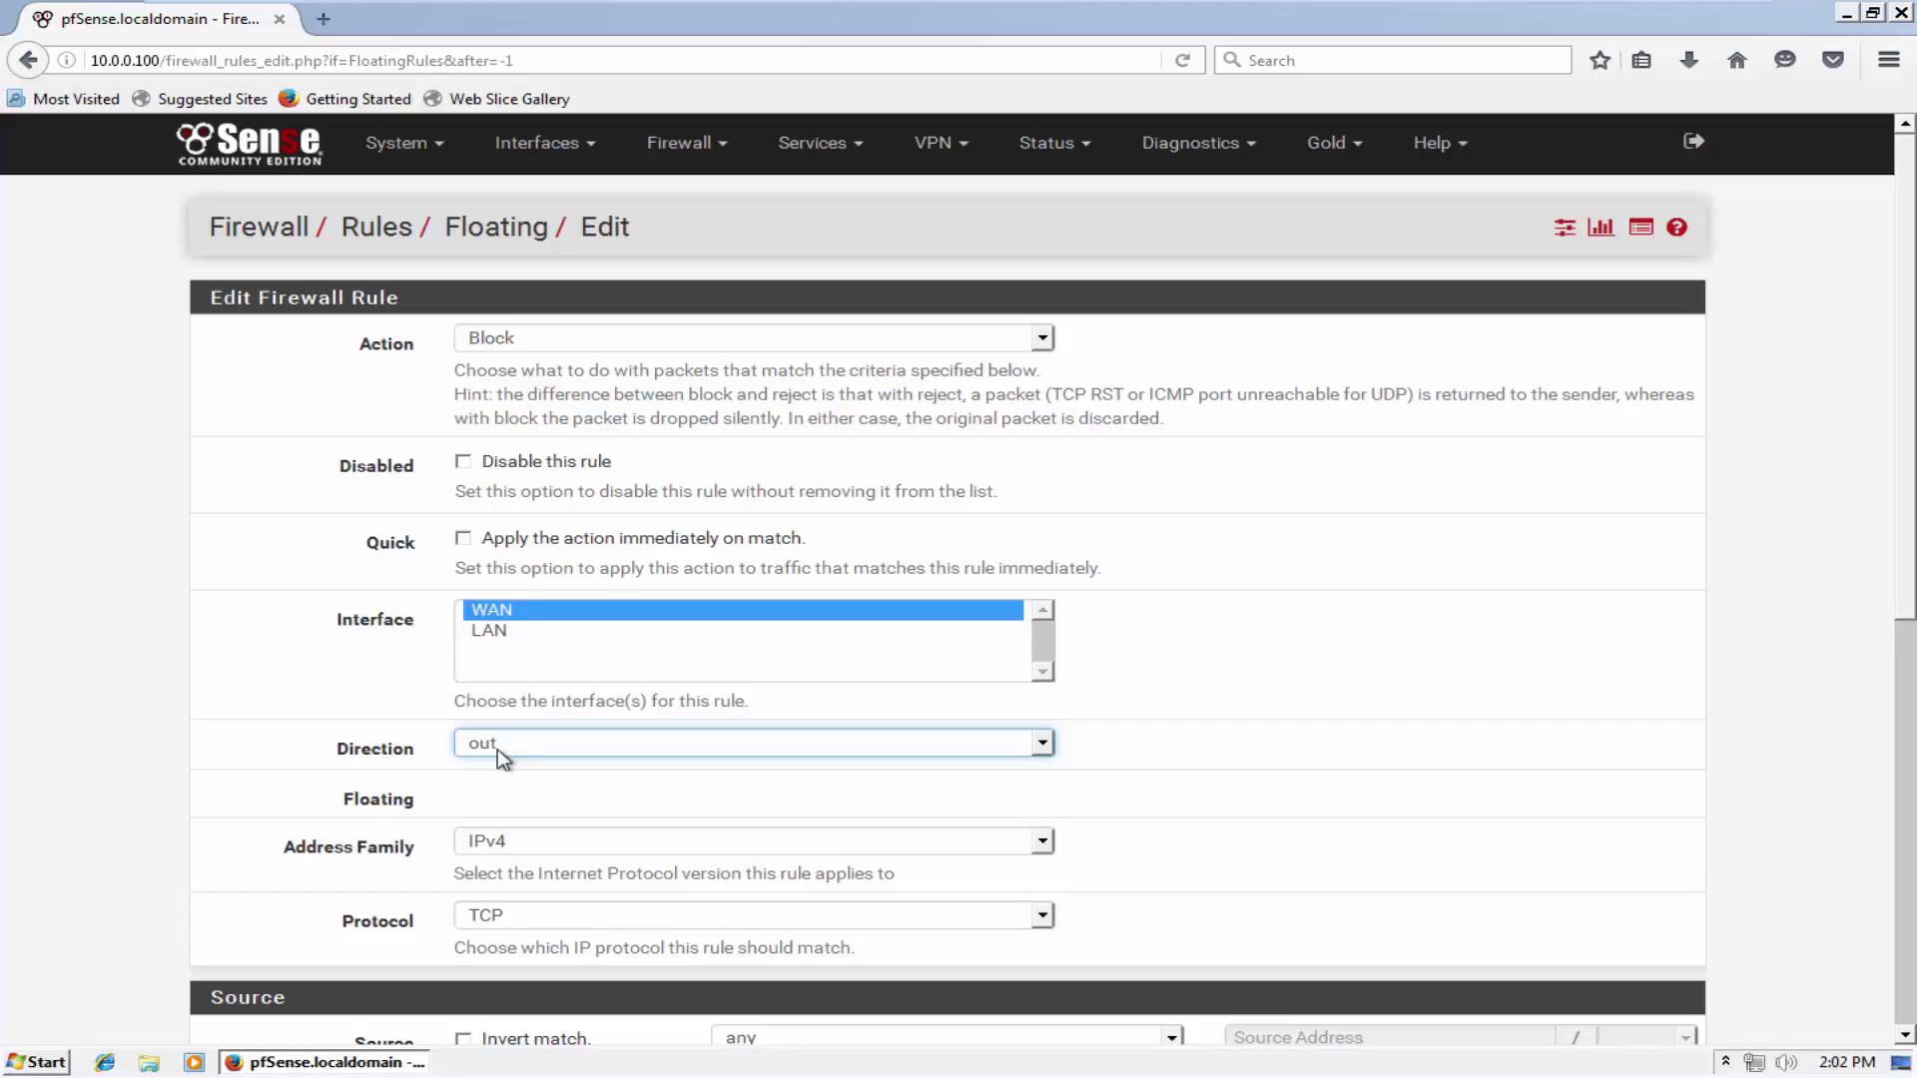
scroll(555, 763, "down", 5)
left_click(530, 642)
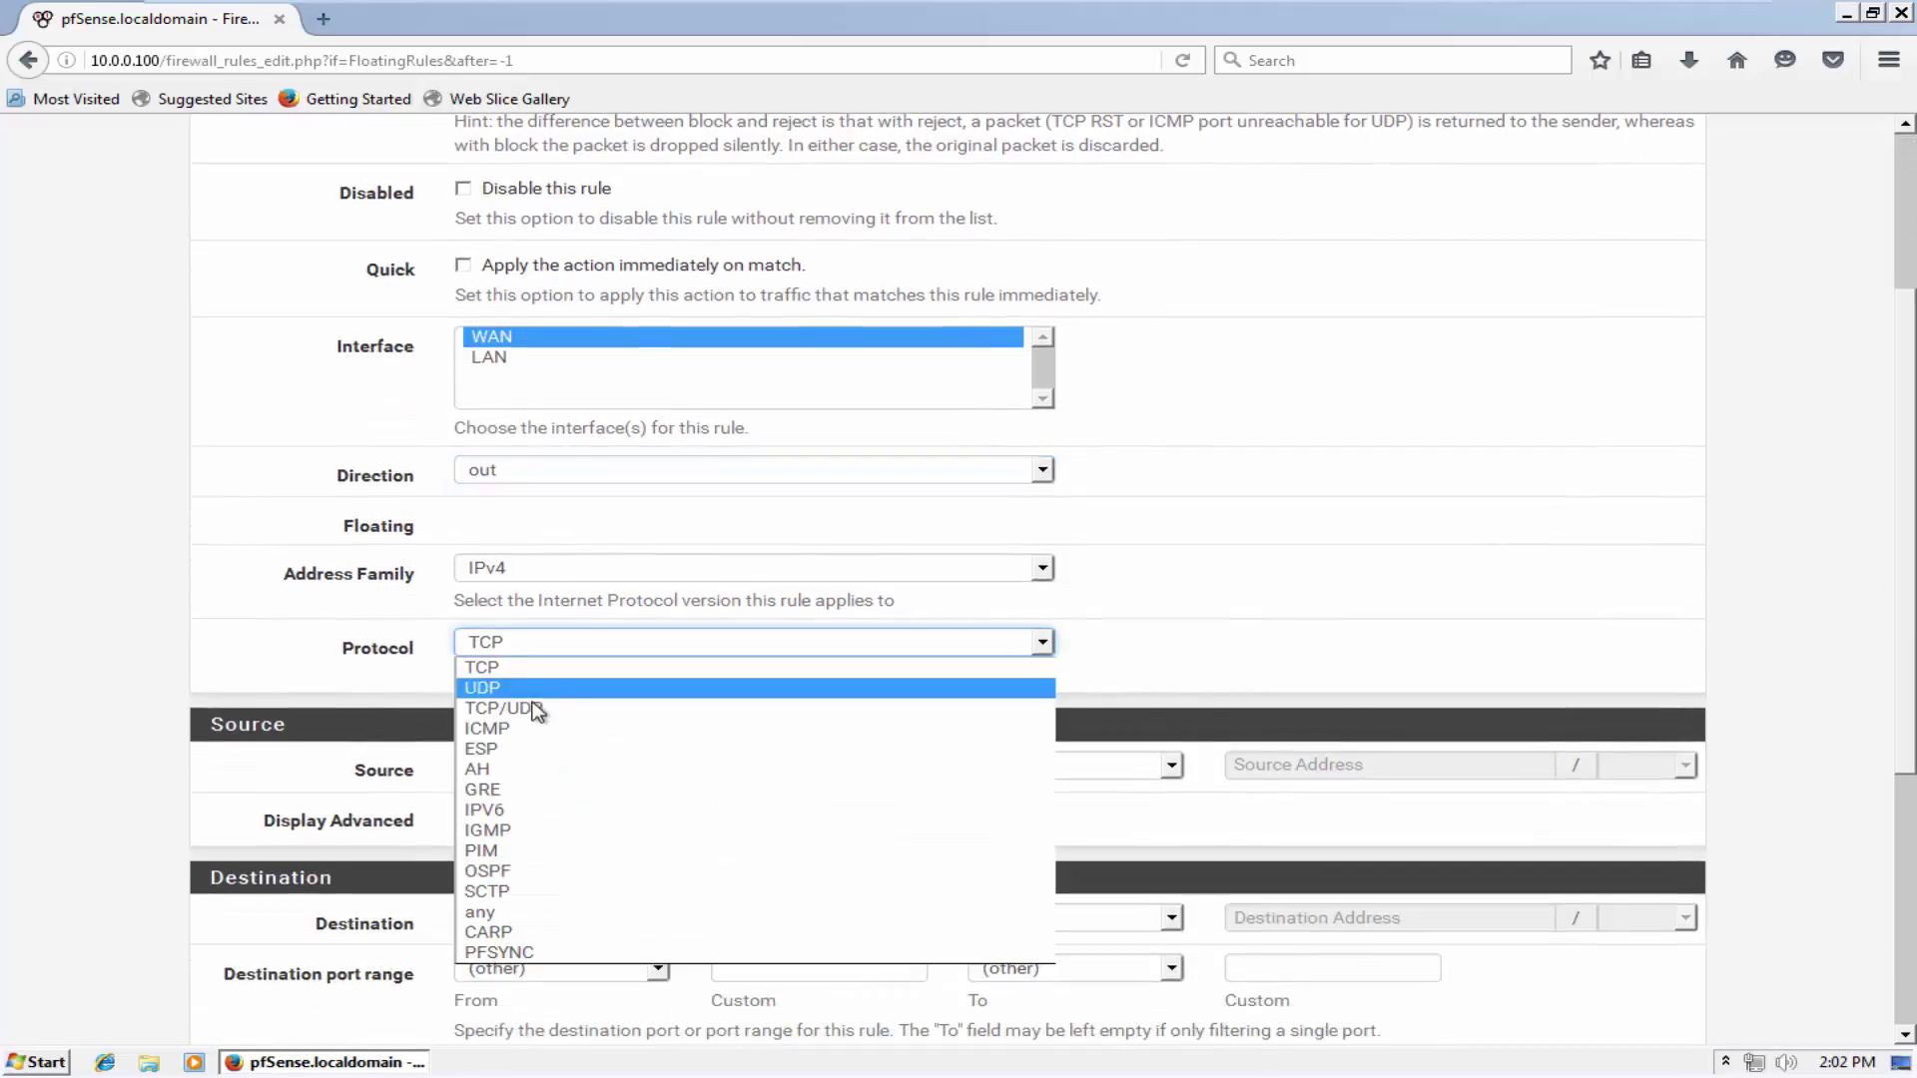
left_click(507, 729)
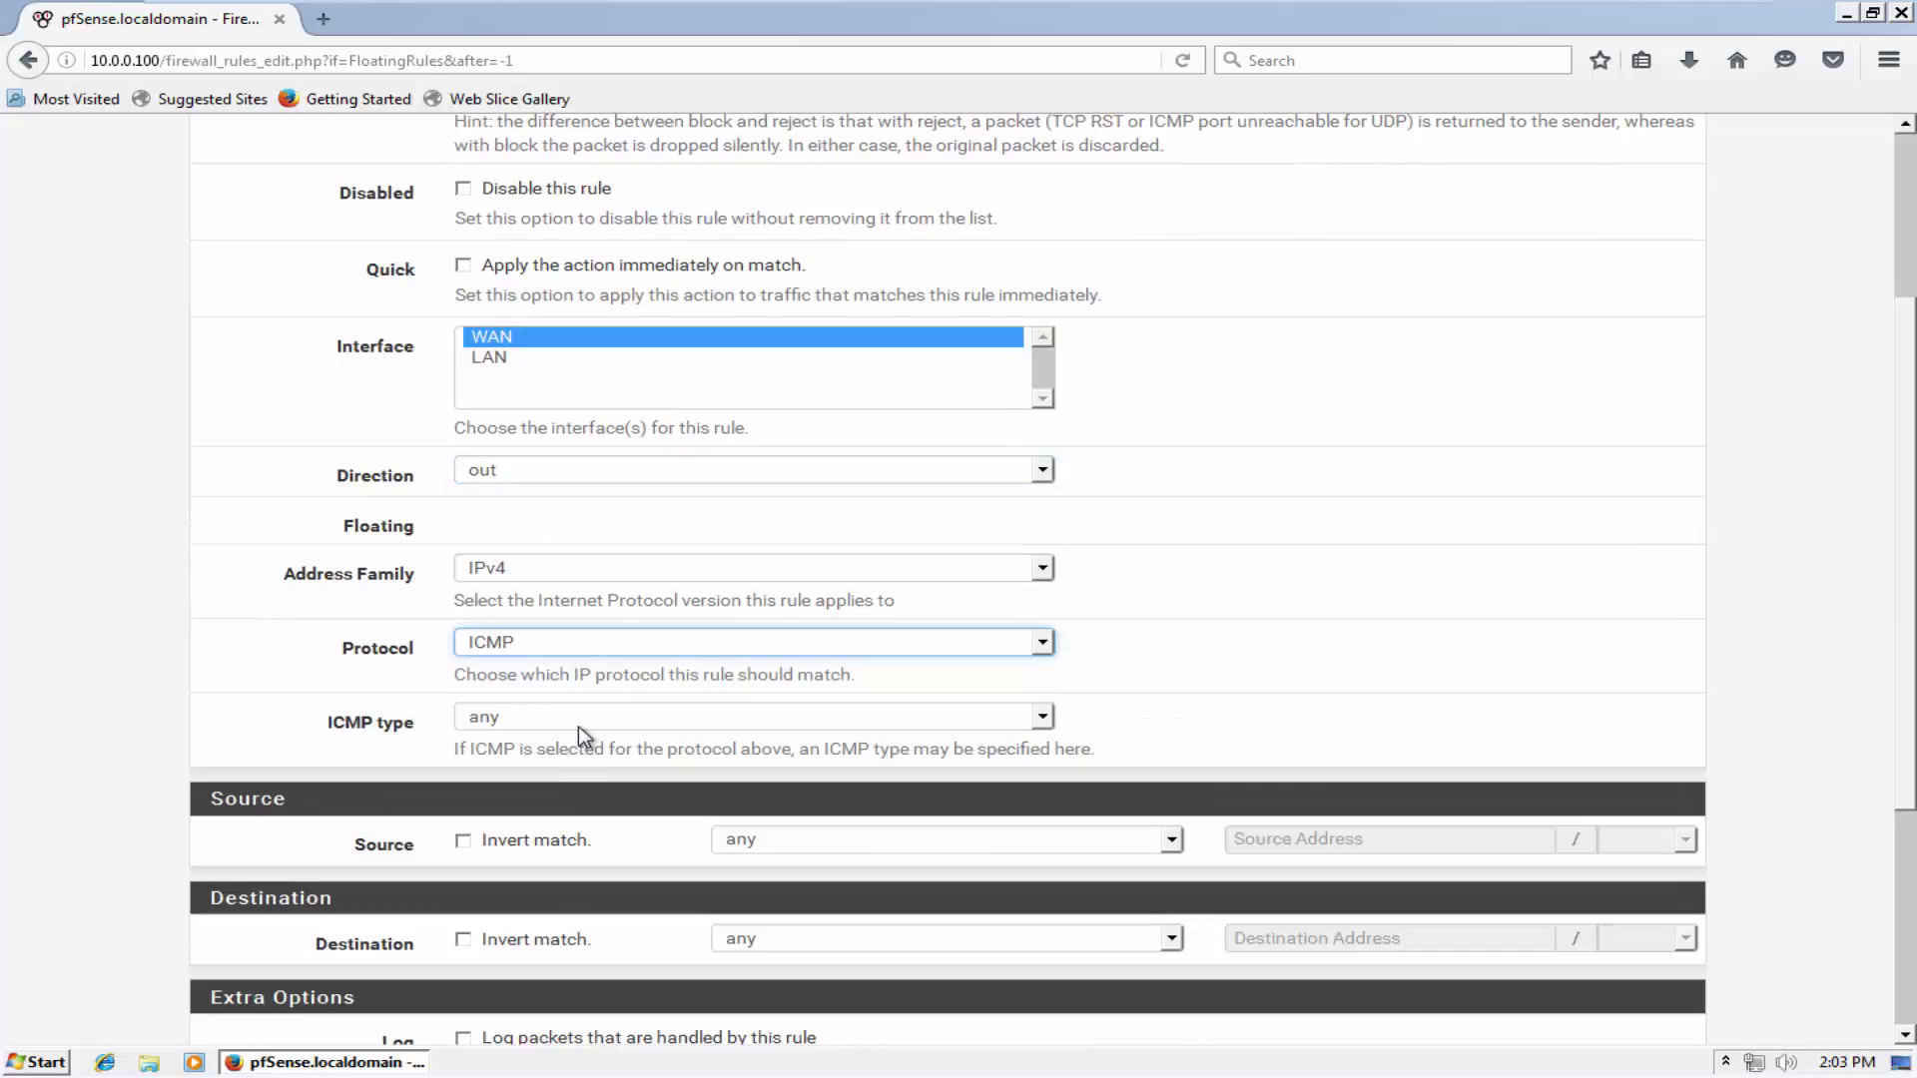
left_click(362, 728)
Set the source of the block rule to WAN address.
scroll(358, 728, "down", 3)
left_click(800, 715)
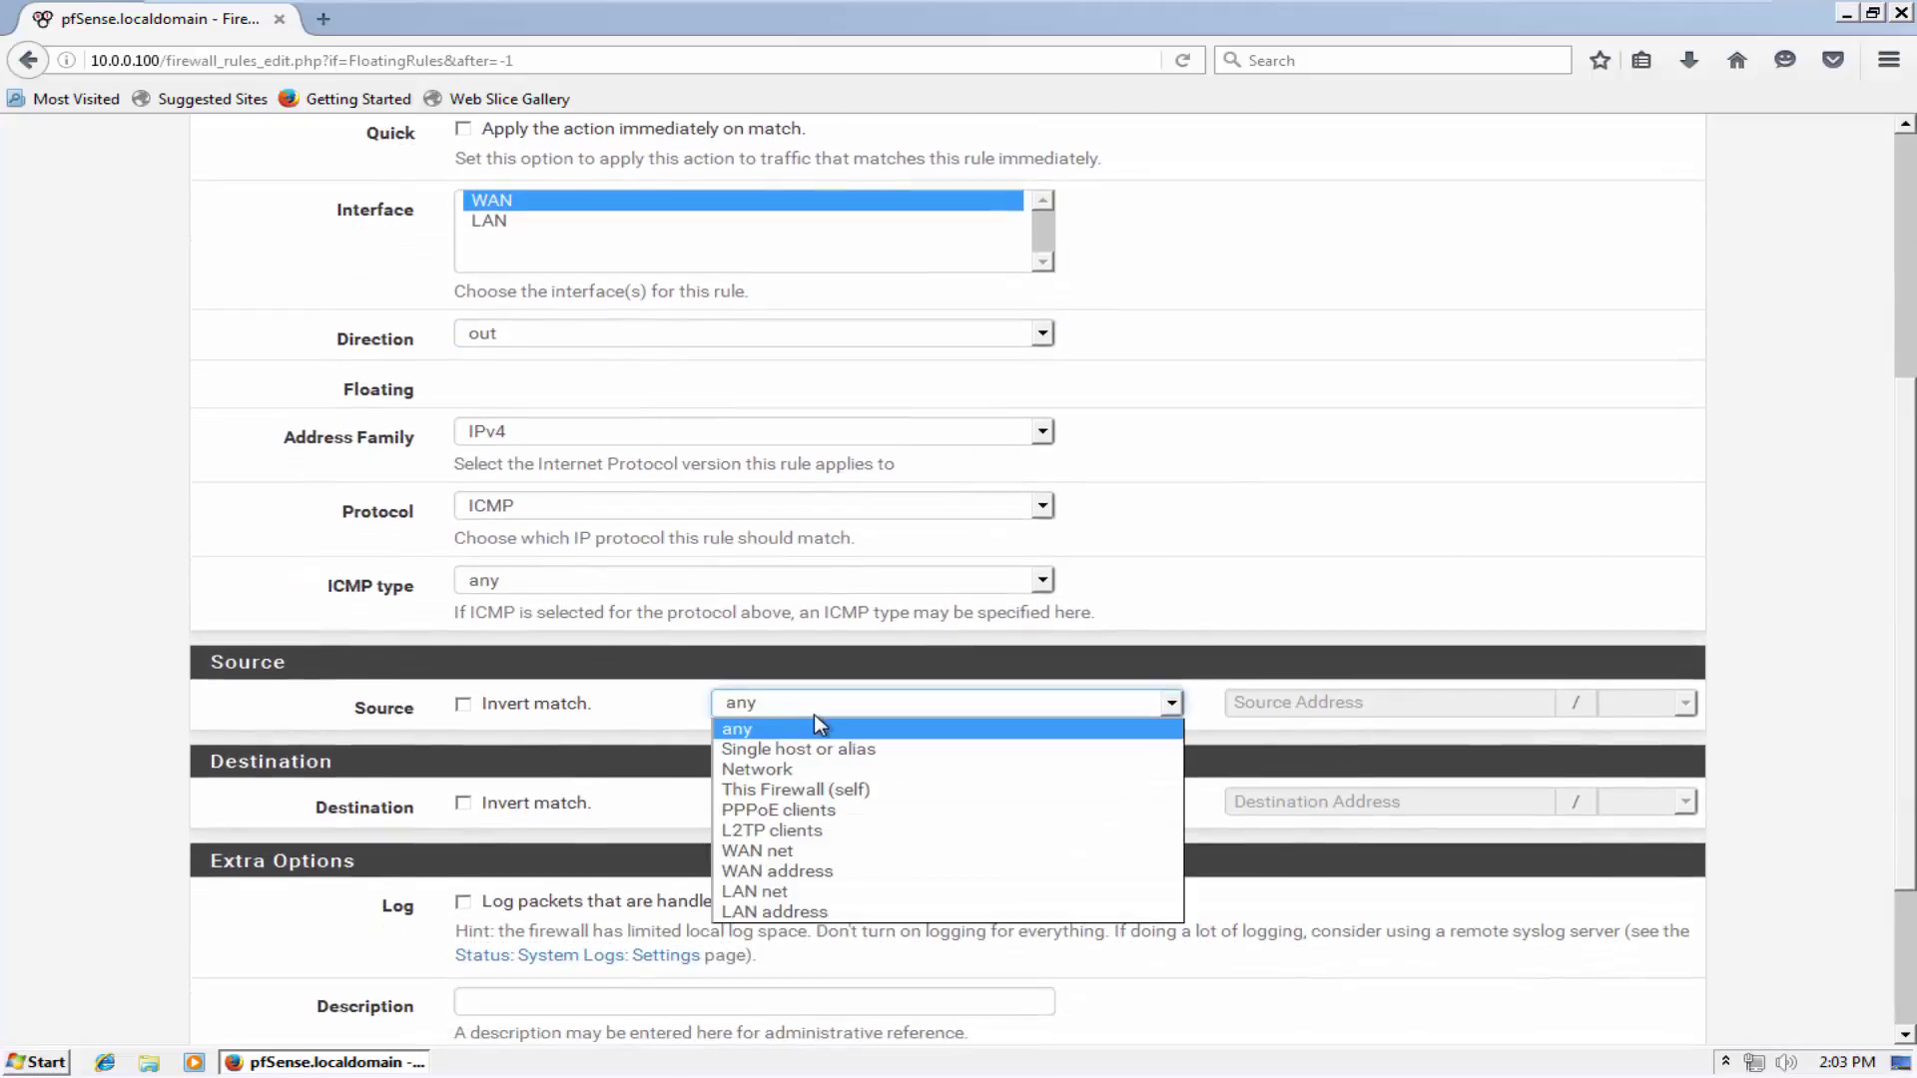
left_click(817, 871)
left_click(257, 728)
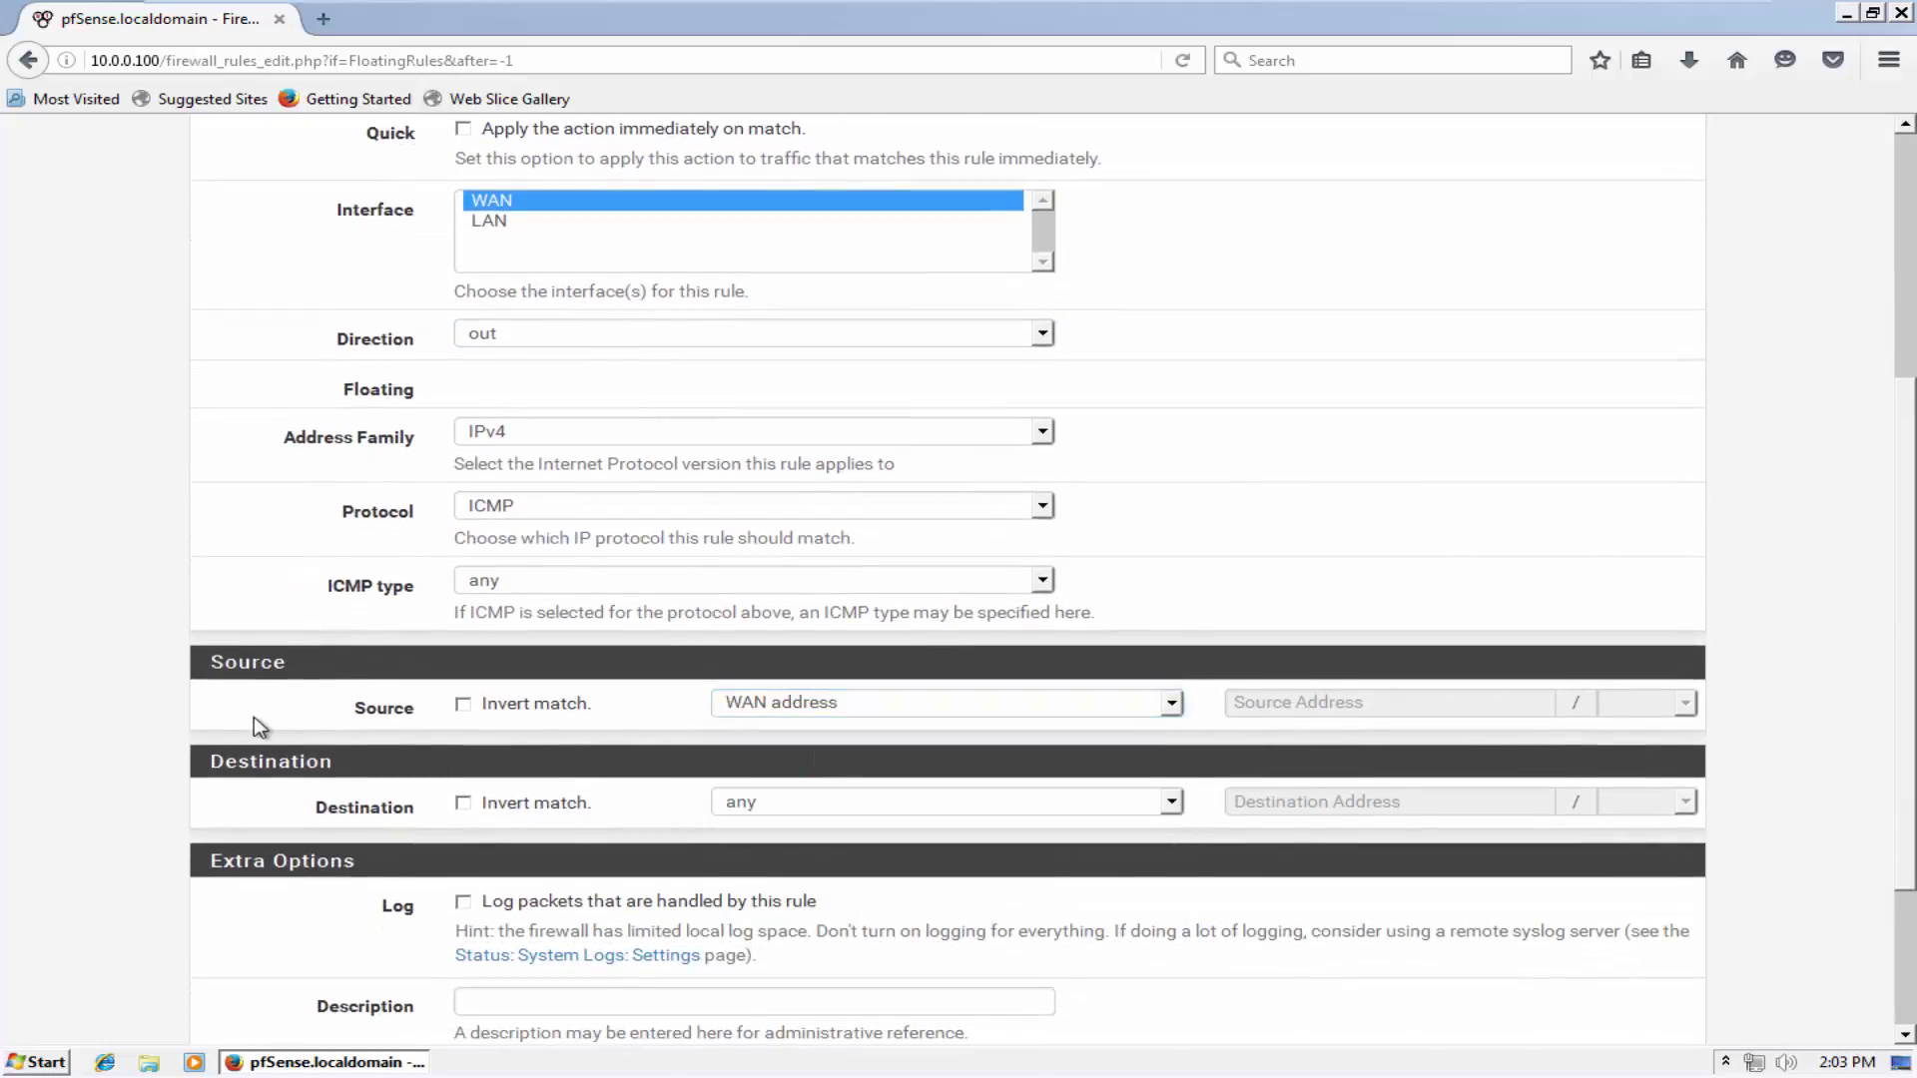
Describe the rule as "Block ICMP requests", then save it and apply the firewall changes.
scroll(258, 728, "down", 4)
left_click(662, 780)
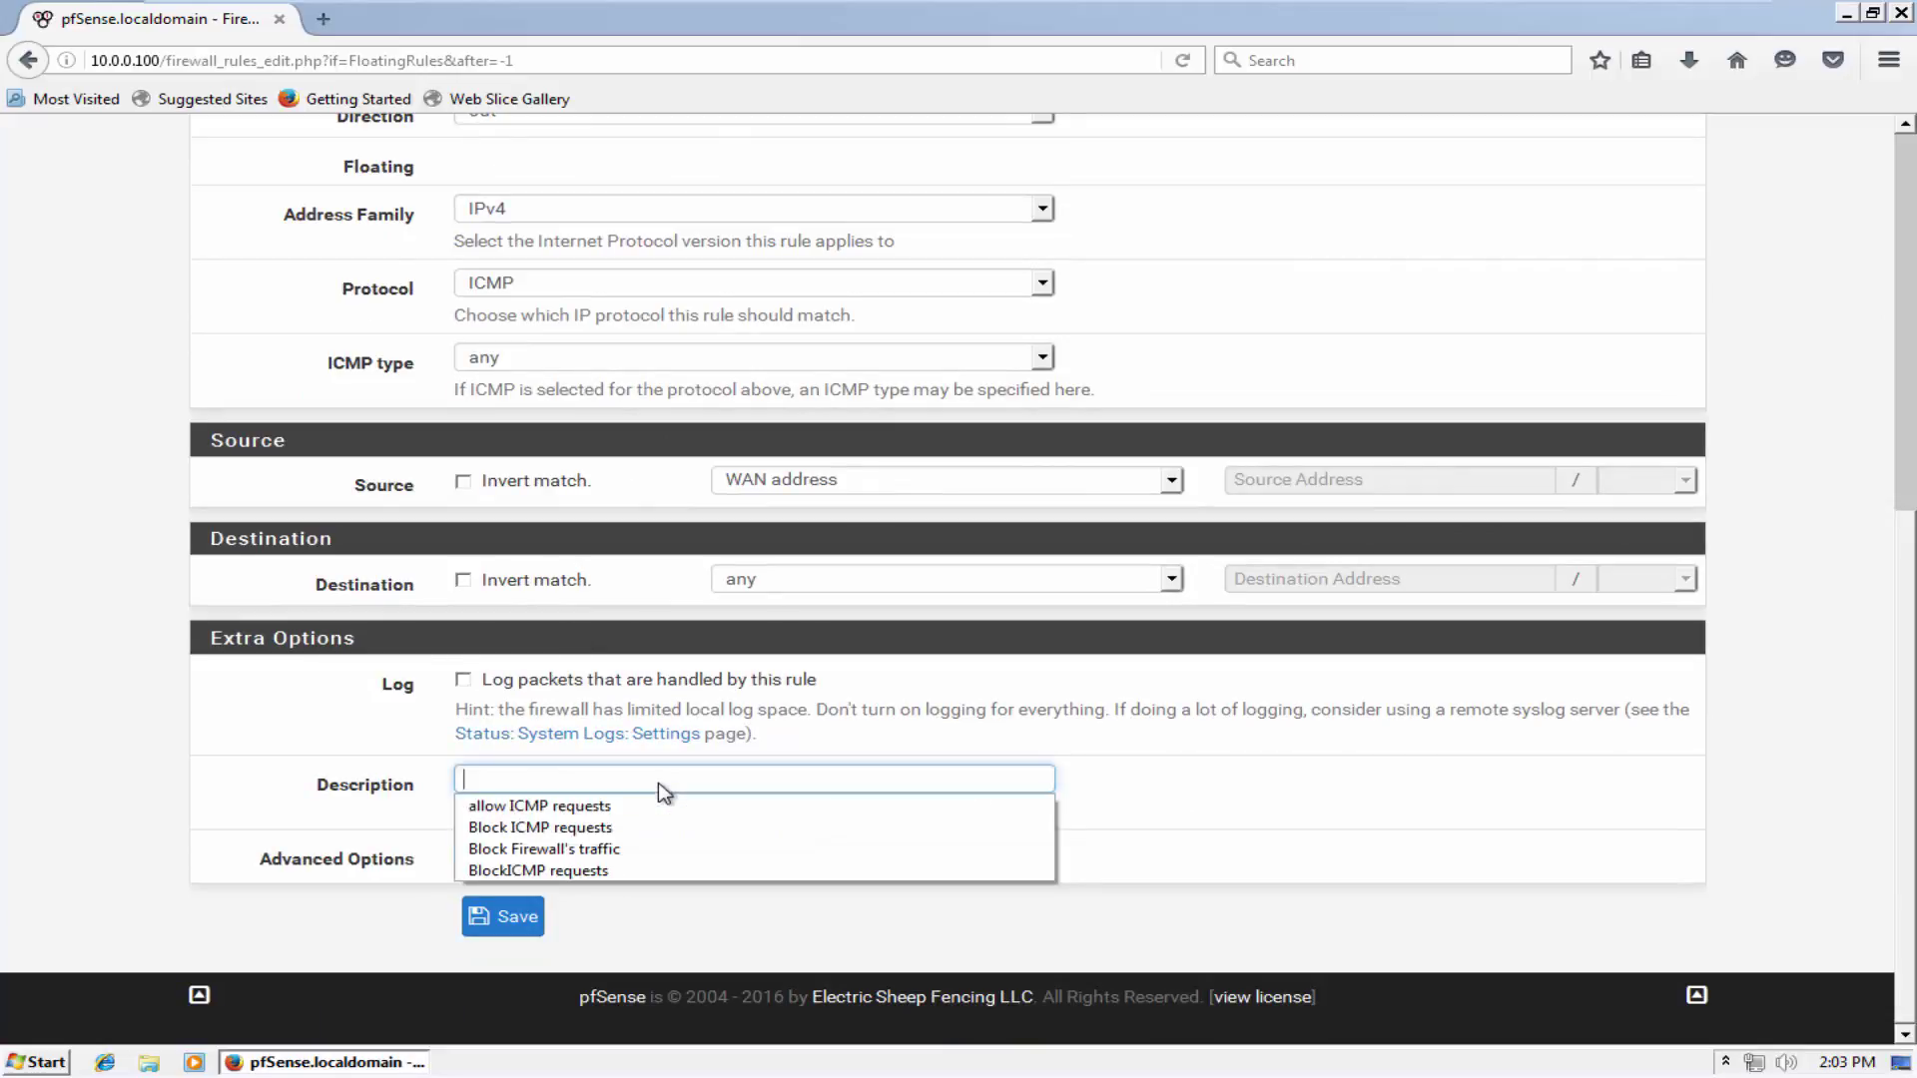
left_click(611, 834)
left_click(518, 917)
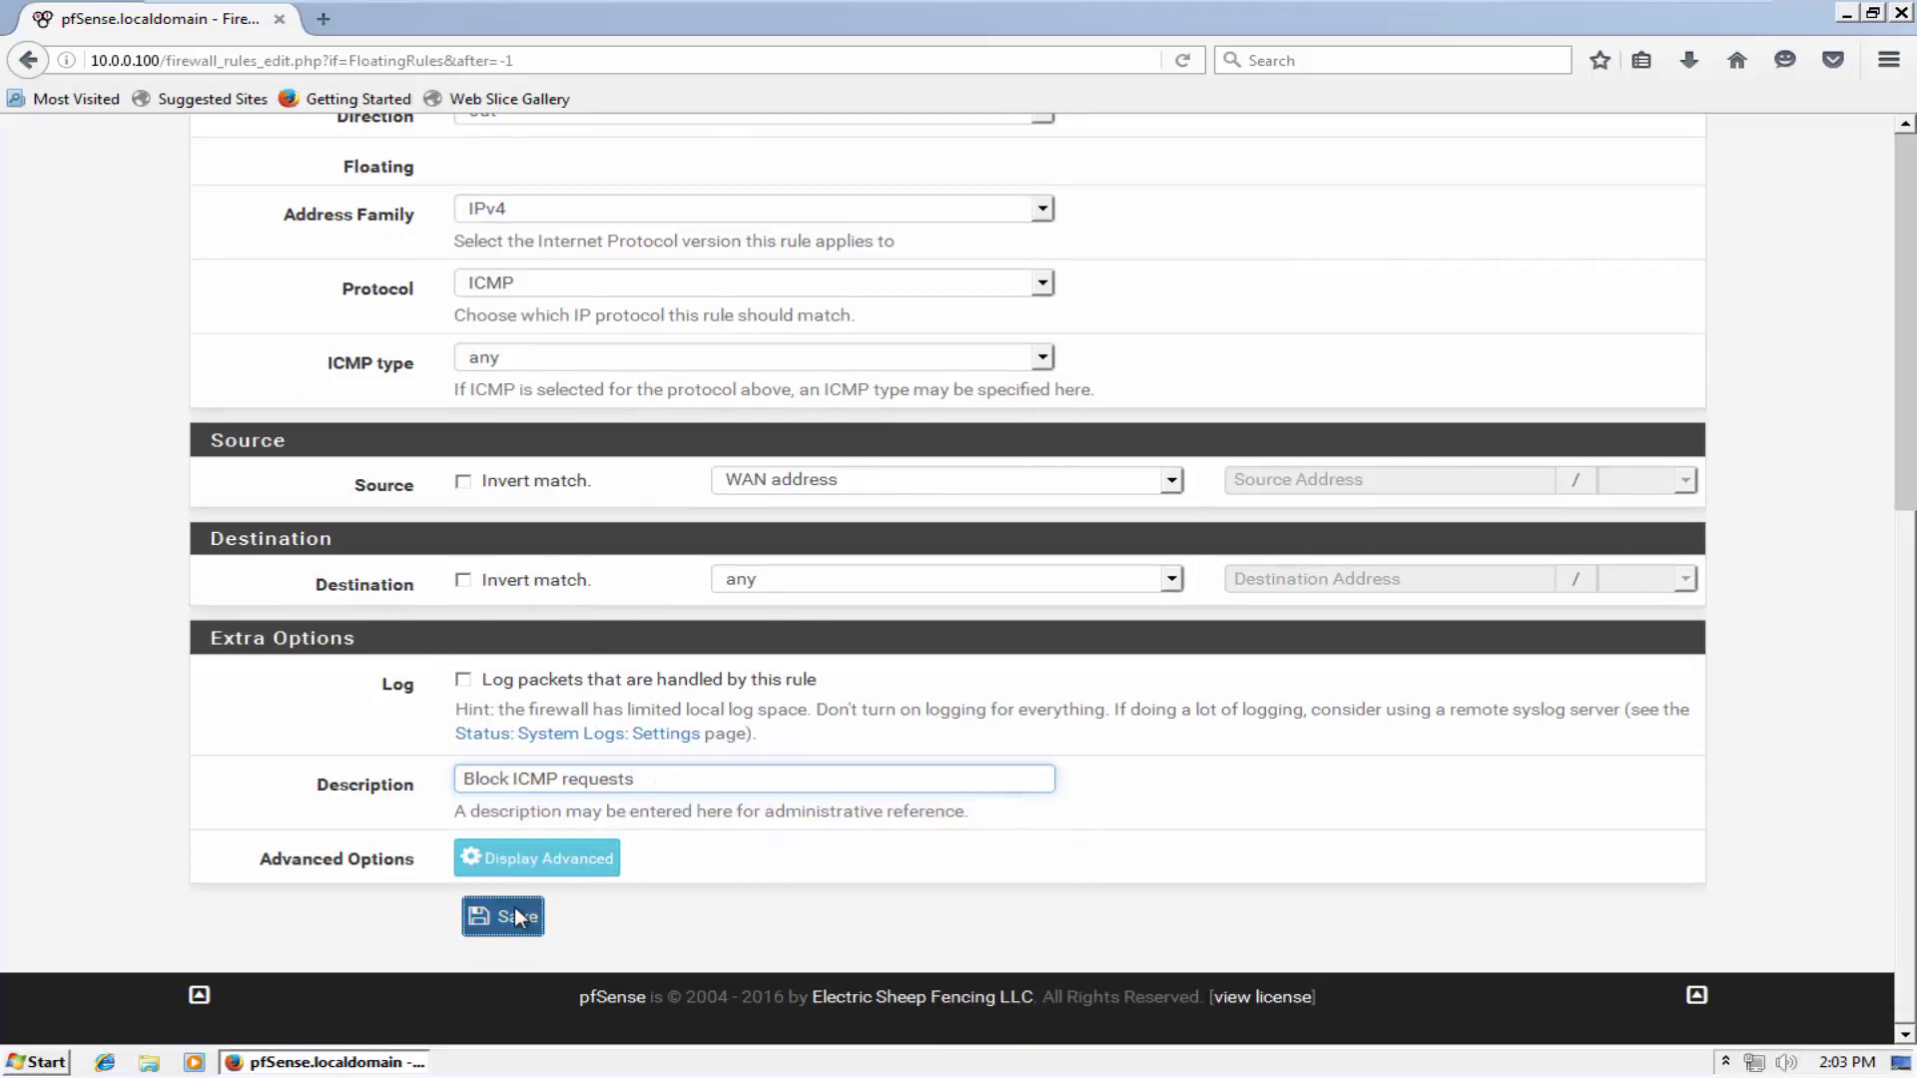
left_click(1579, 339)
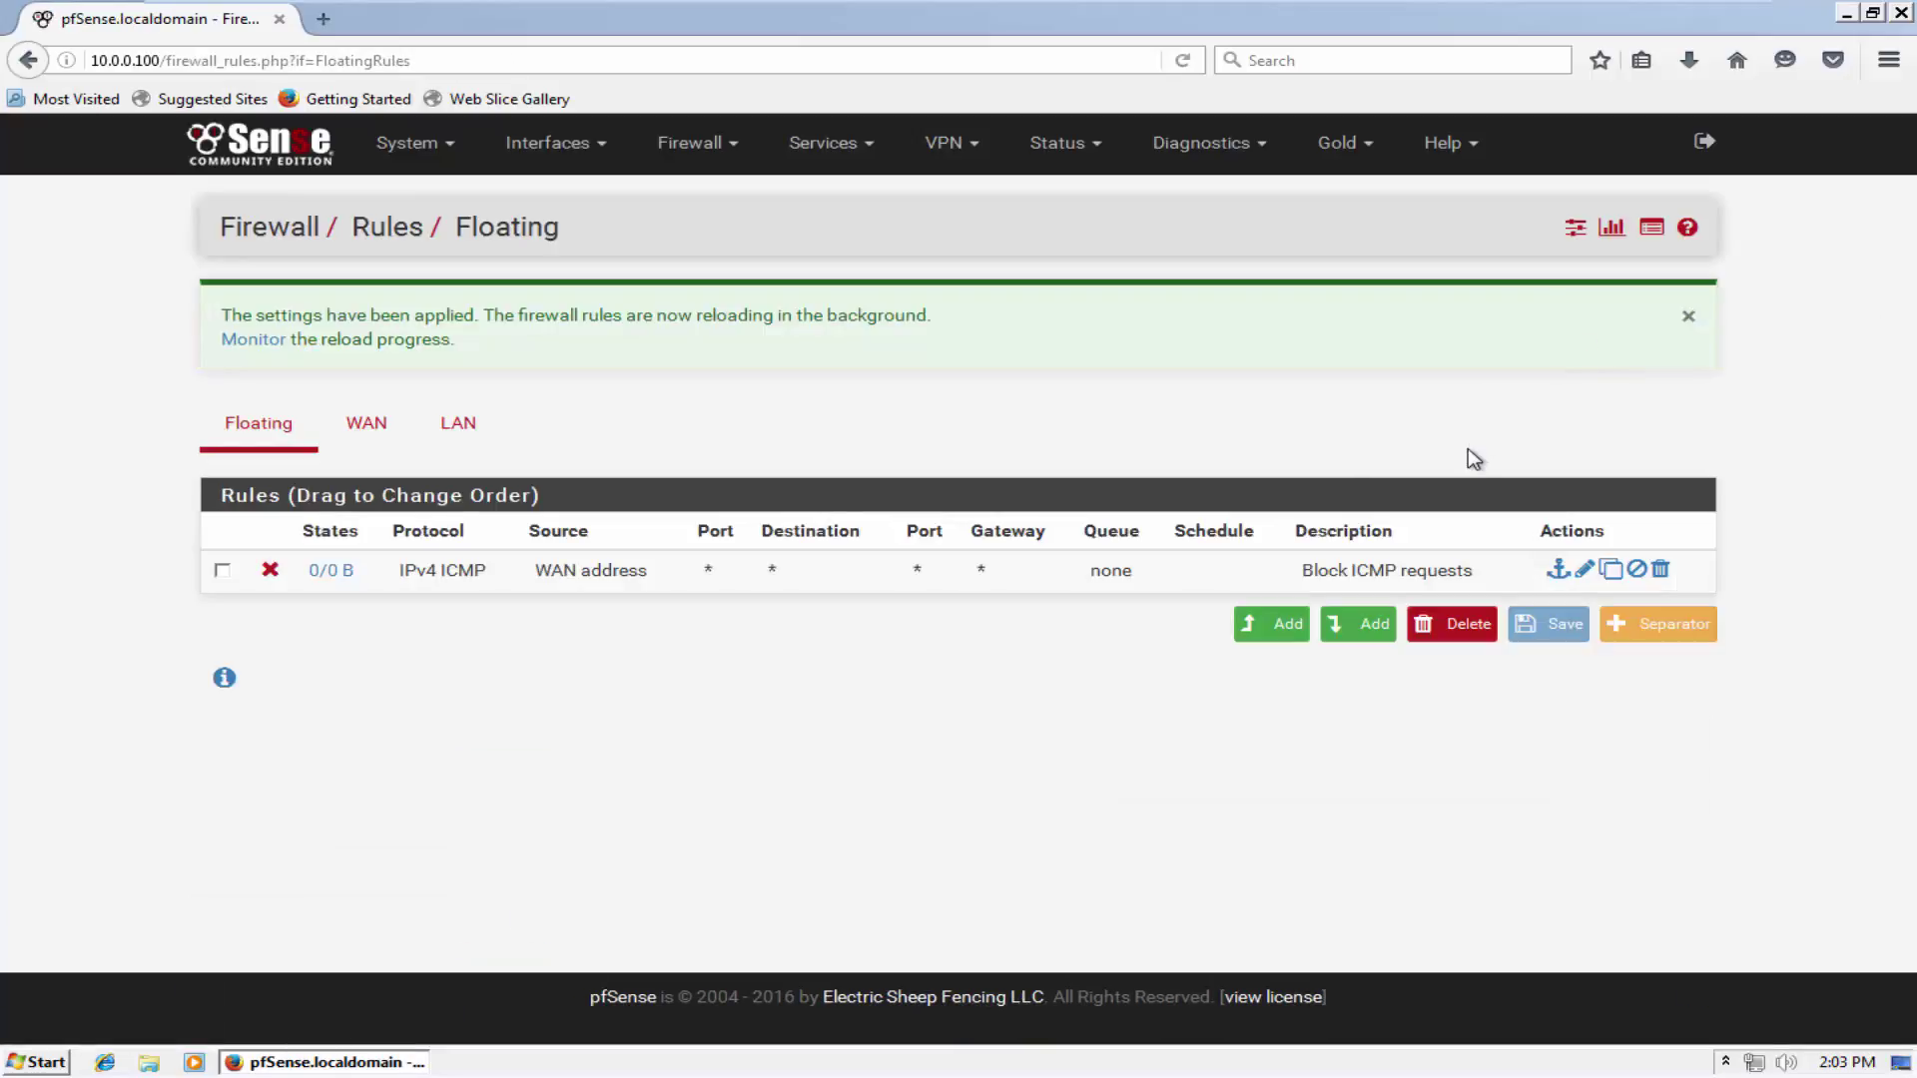
Switch to the Pfsense Firewall virtual machine, ping google.com again from its shell, and stop the ping.
left_click(1306, 17)
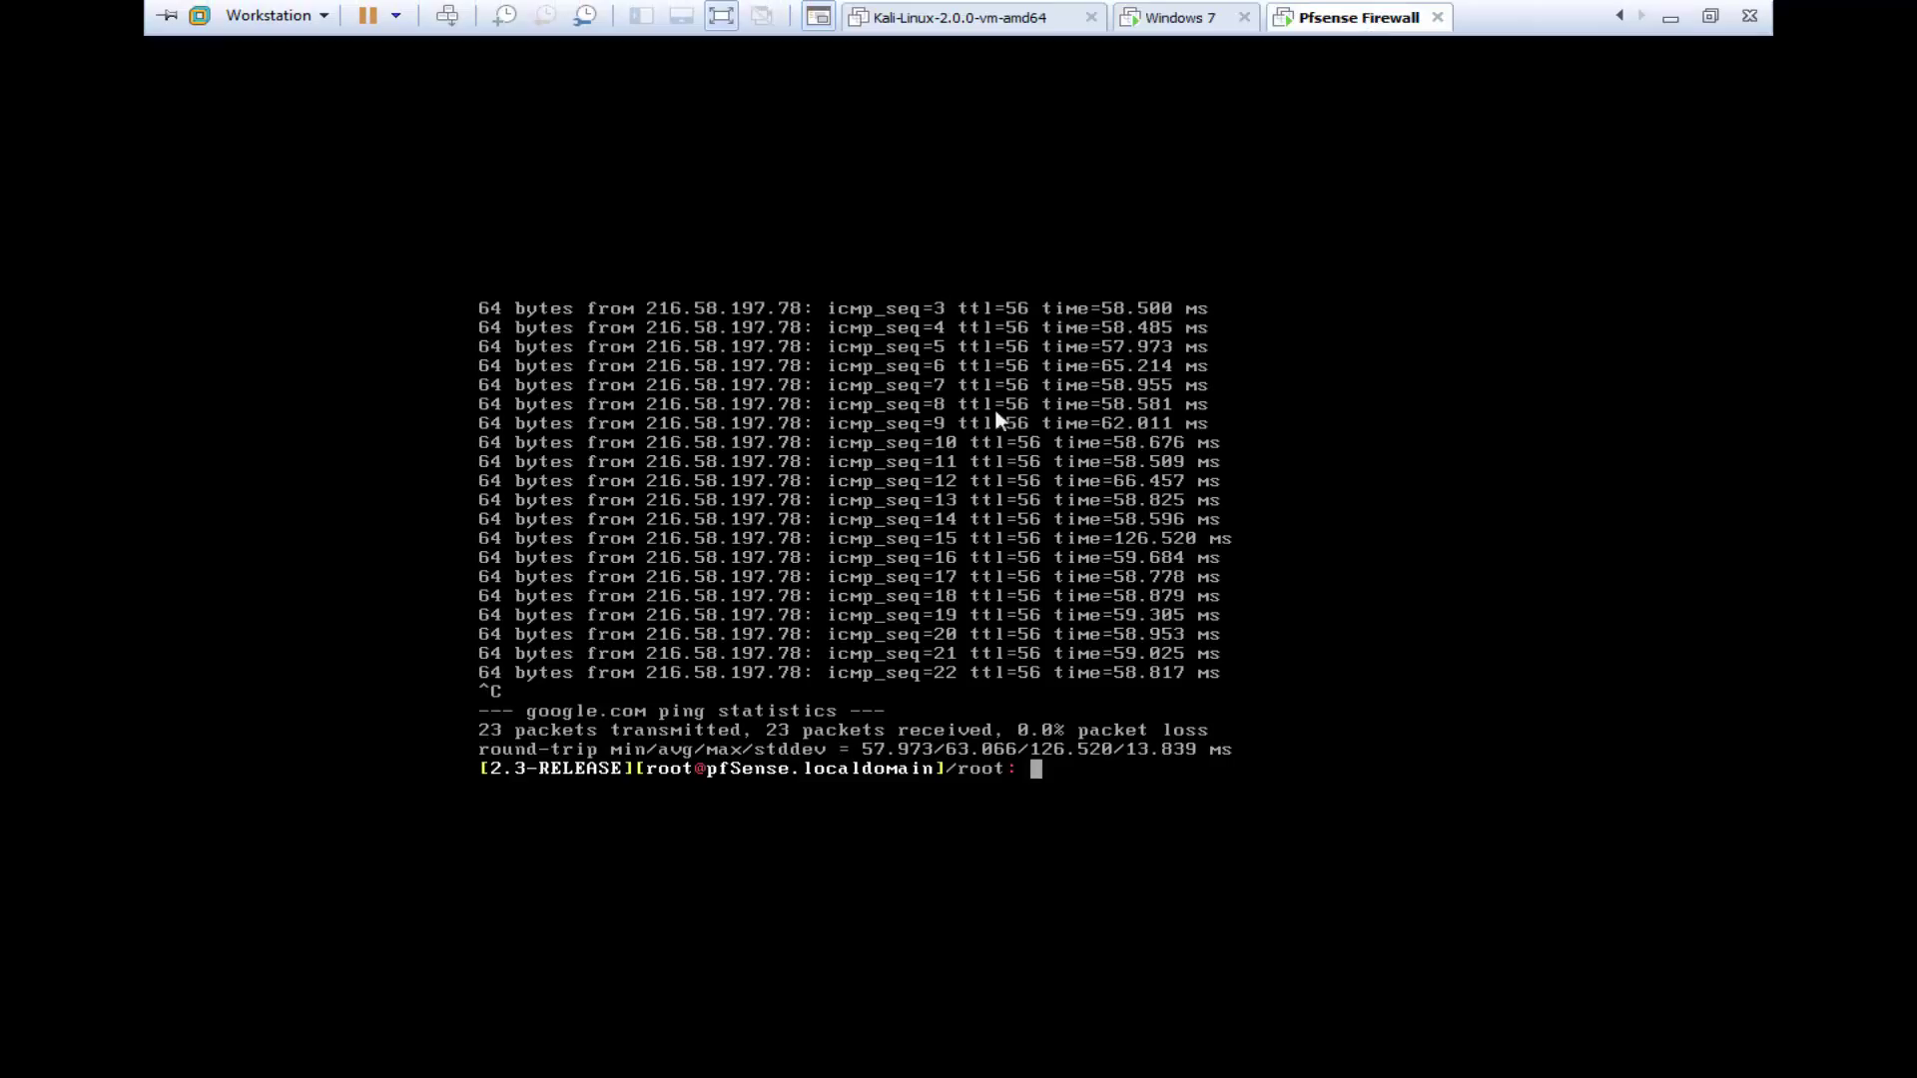
left_click(936, 500)
type("pi")
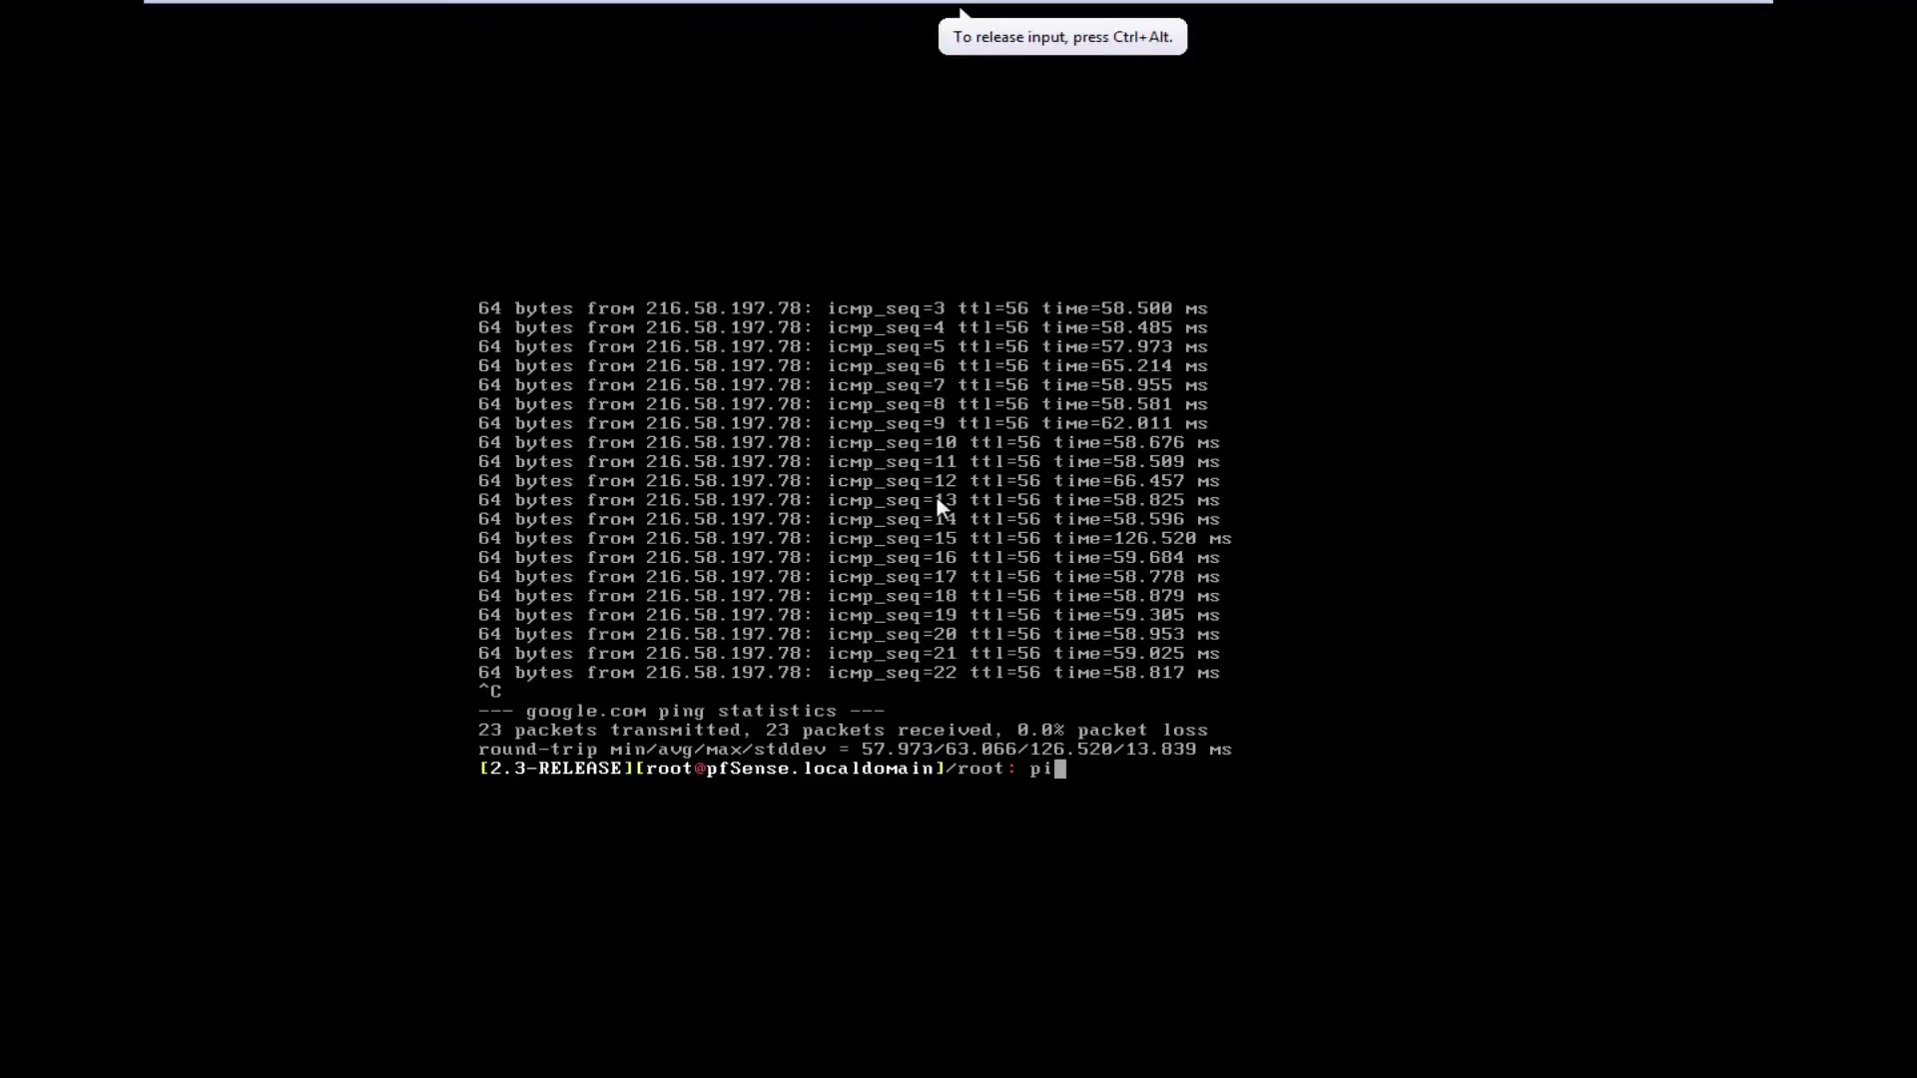
key("BackSpace")
key("BackSpace")
key("Up")
key("Return")
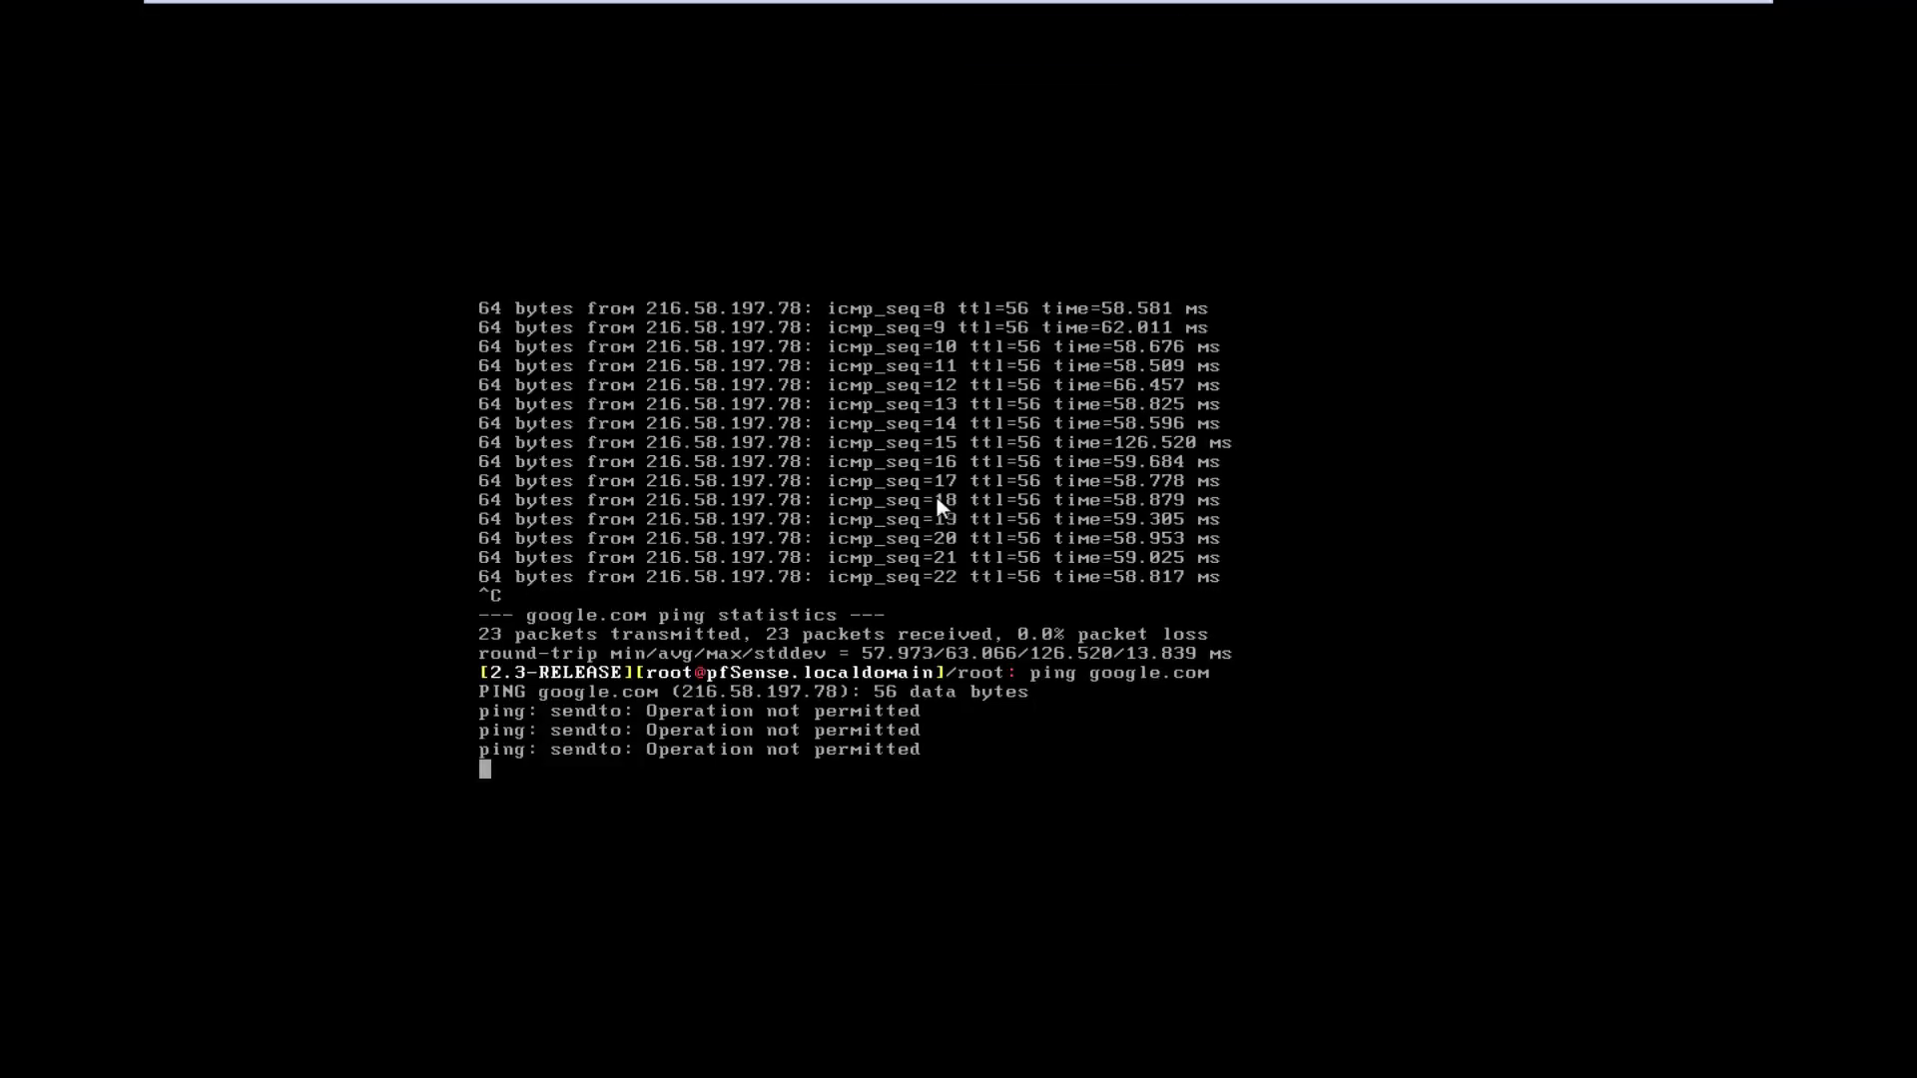
key("ctrl+c")
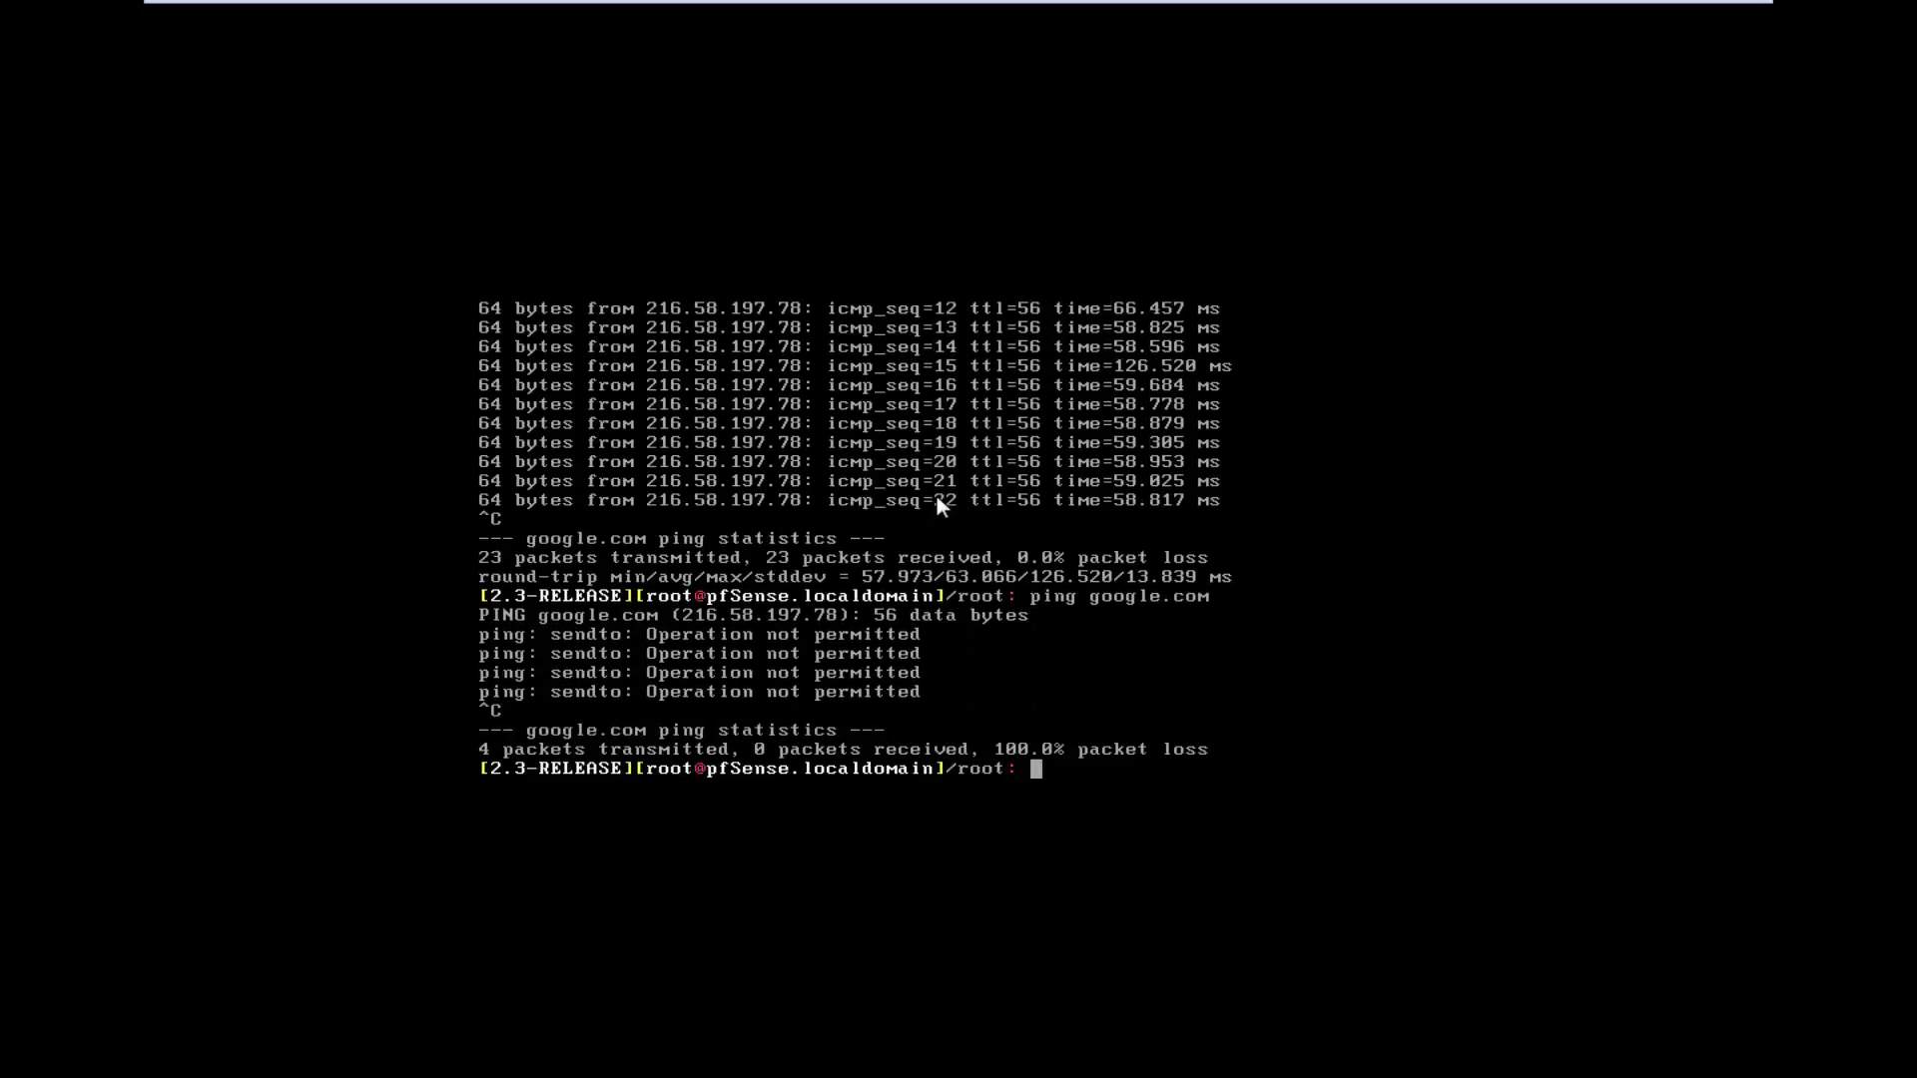
Minimize the virtual machine and review the "What are Floating Rules" and "Automatic NAT Rules Generation" pages in the host's Firefox.
mouse_move(1541, 10)
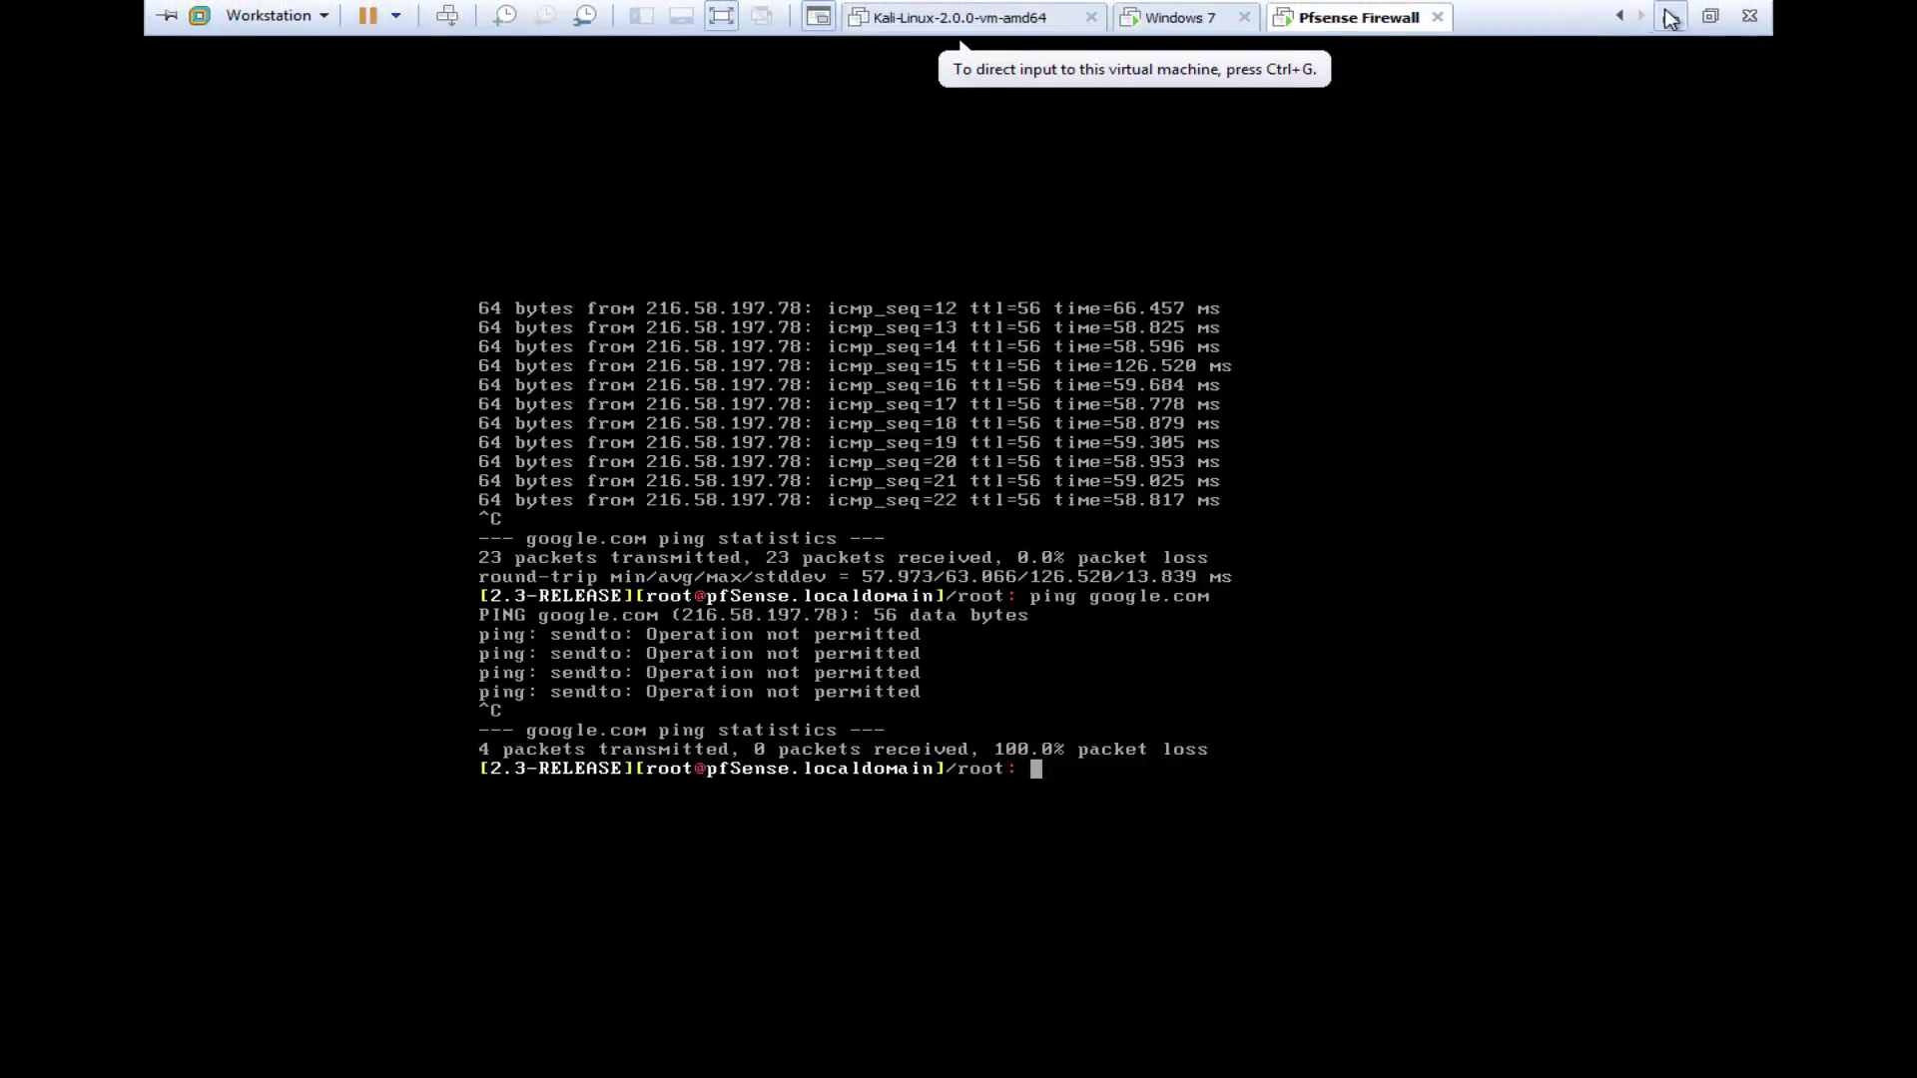
left_click(1670, 10)
left_click_drag(1248, 661, 774, 584)
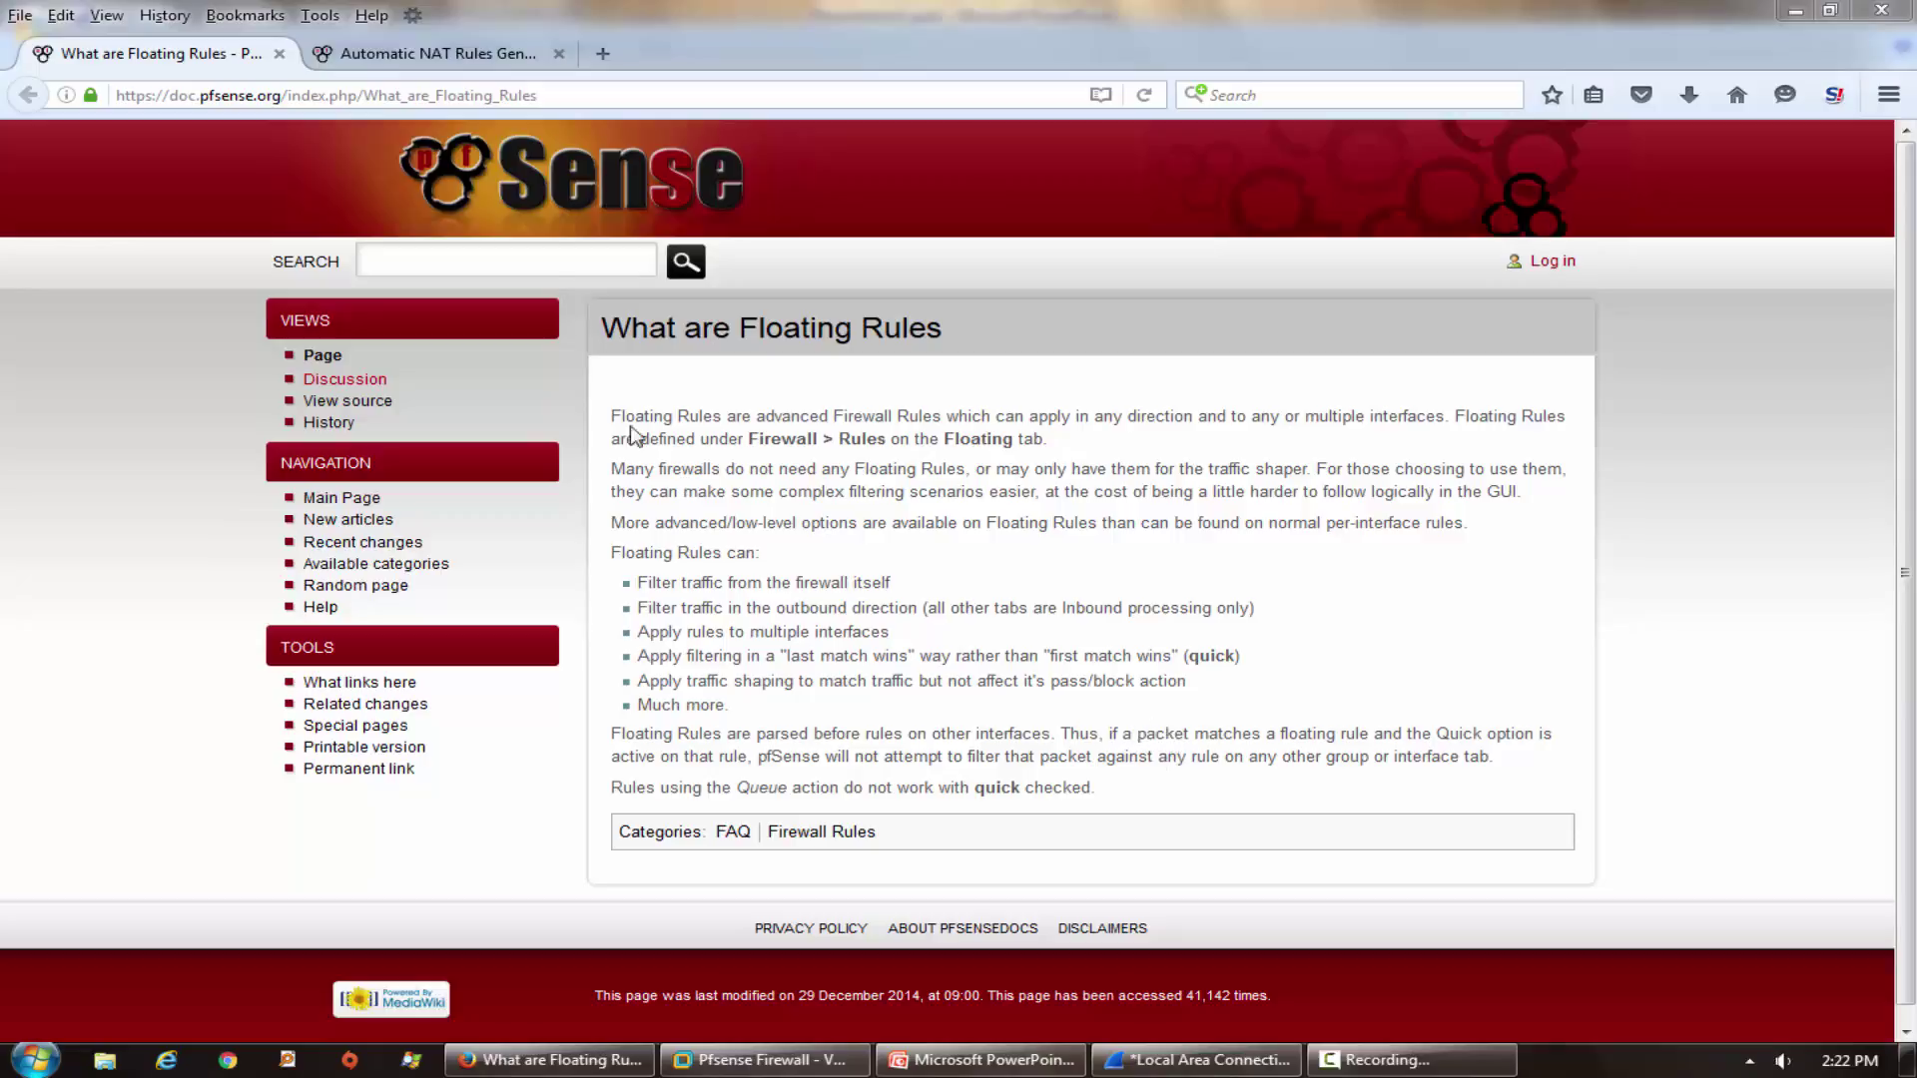
left_click(467, 55)
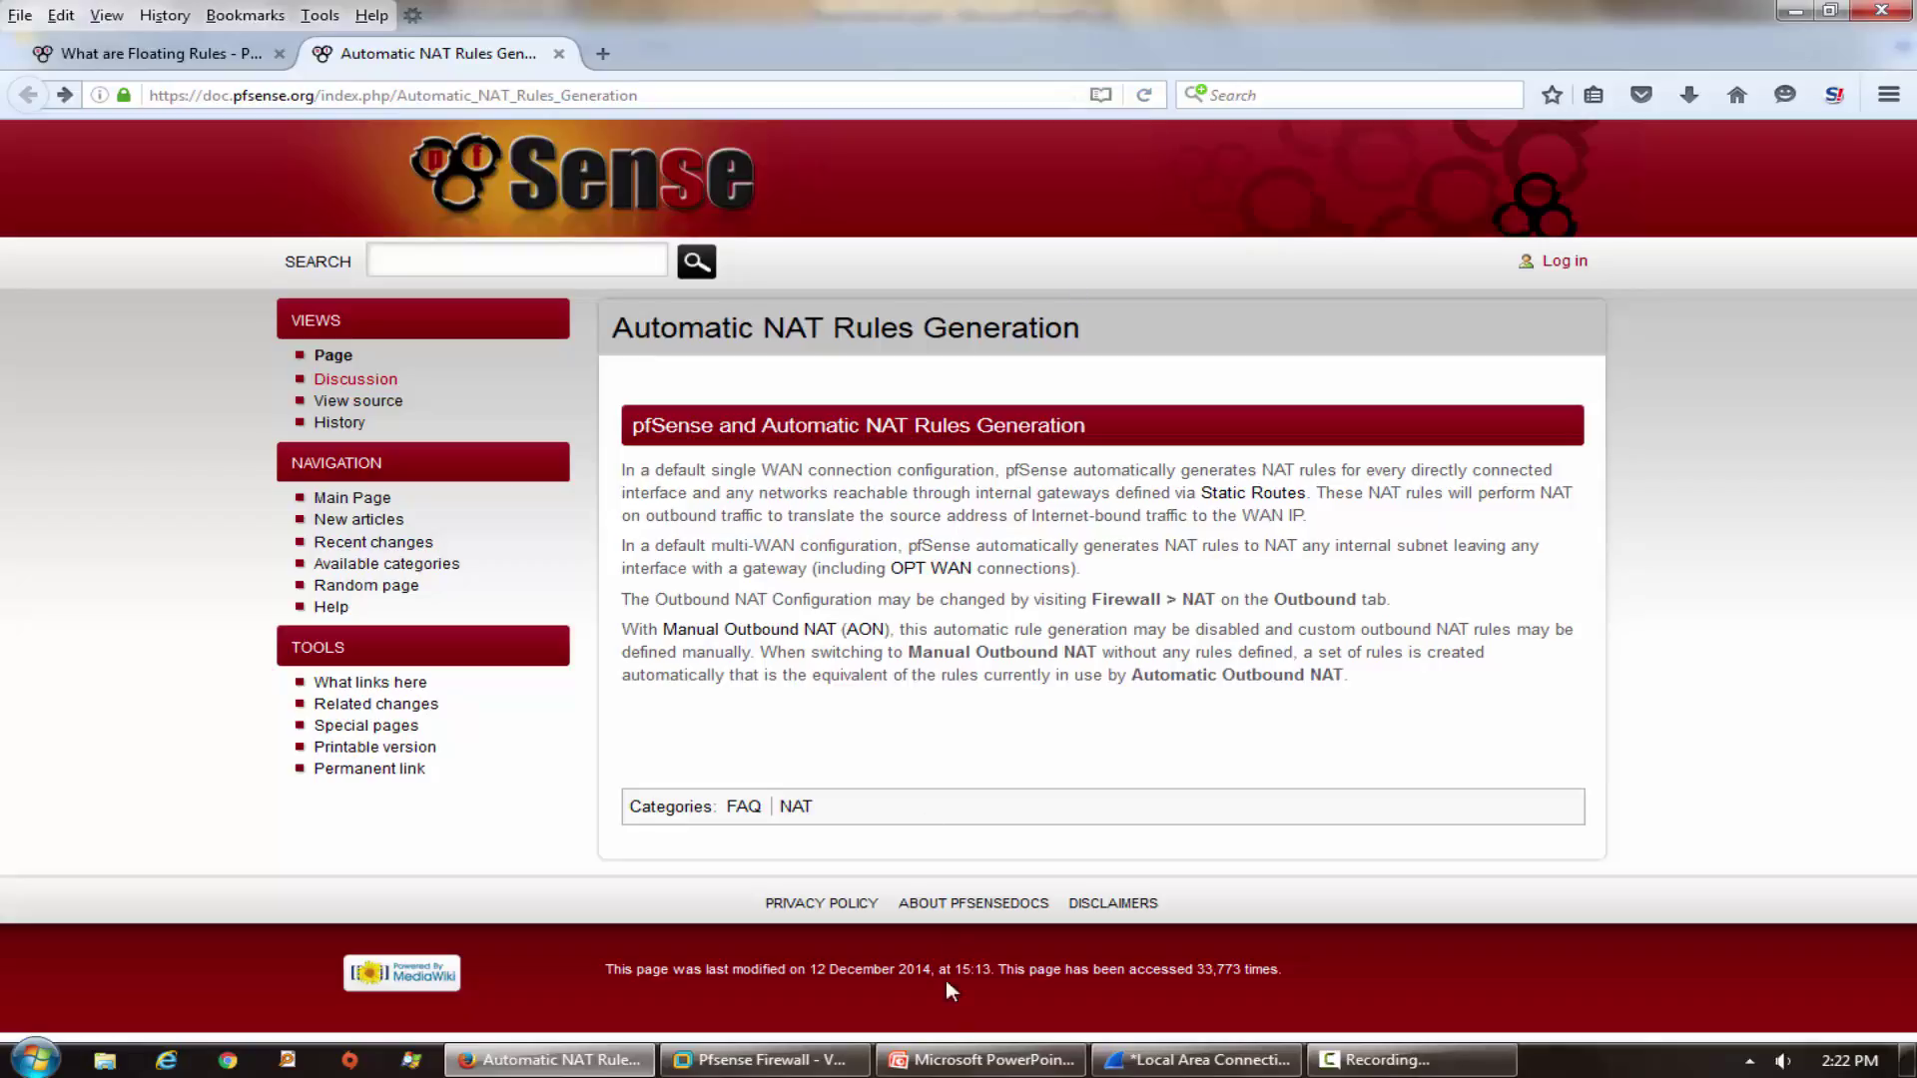
Switch to PowerPoint and examine the firewall's LAN and WAN addressing and the Virtual pc settings in the network diagram.
left_click(979, 1059)
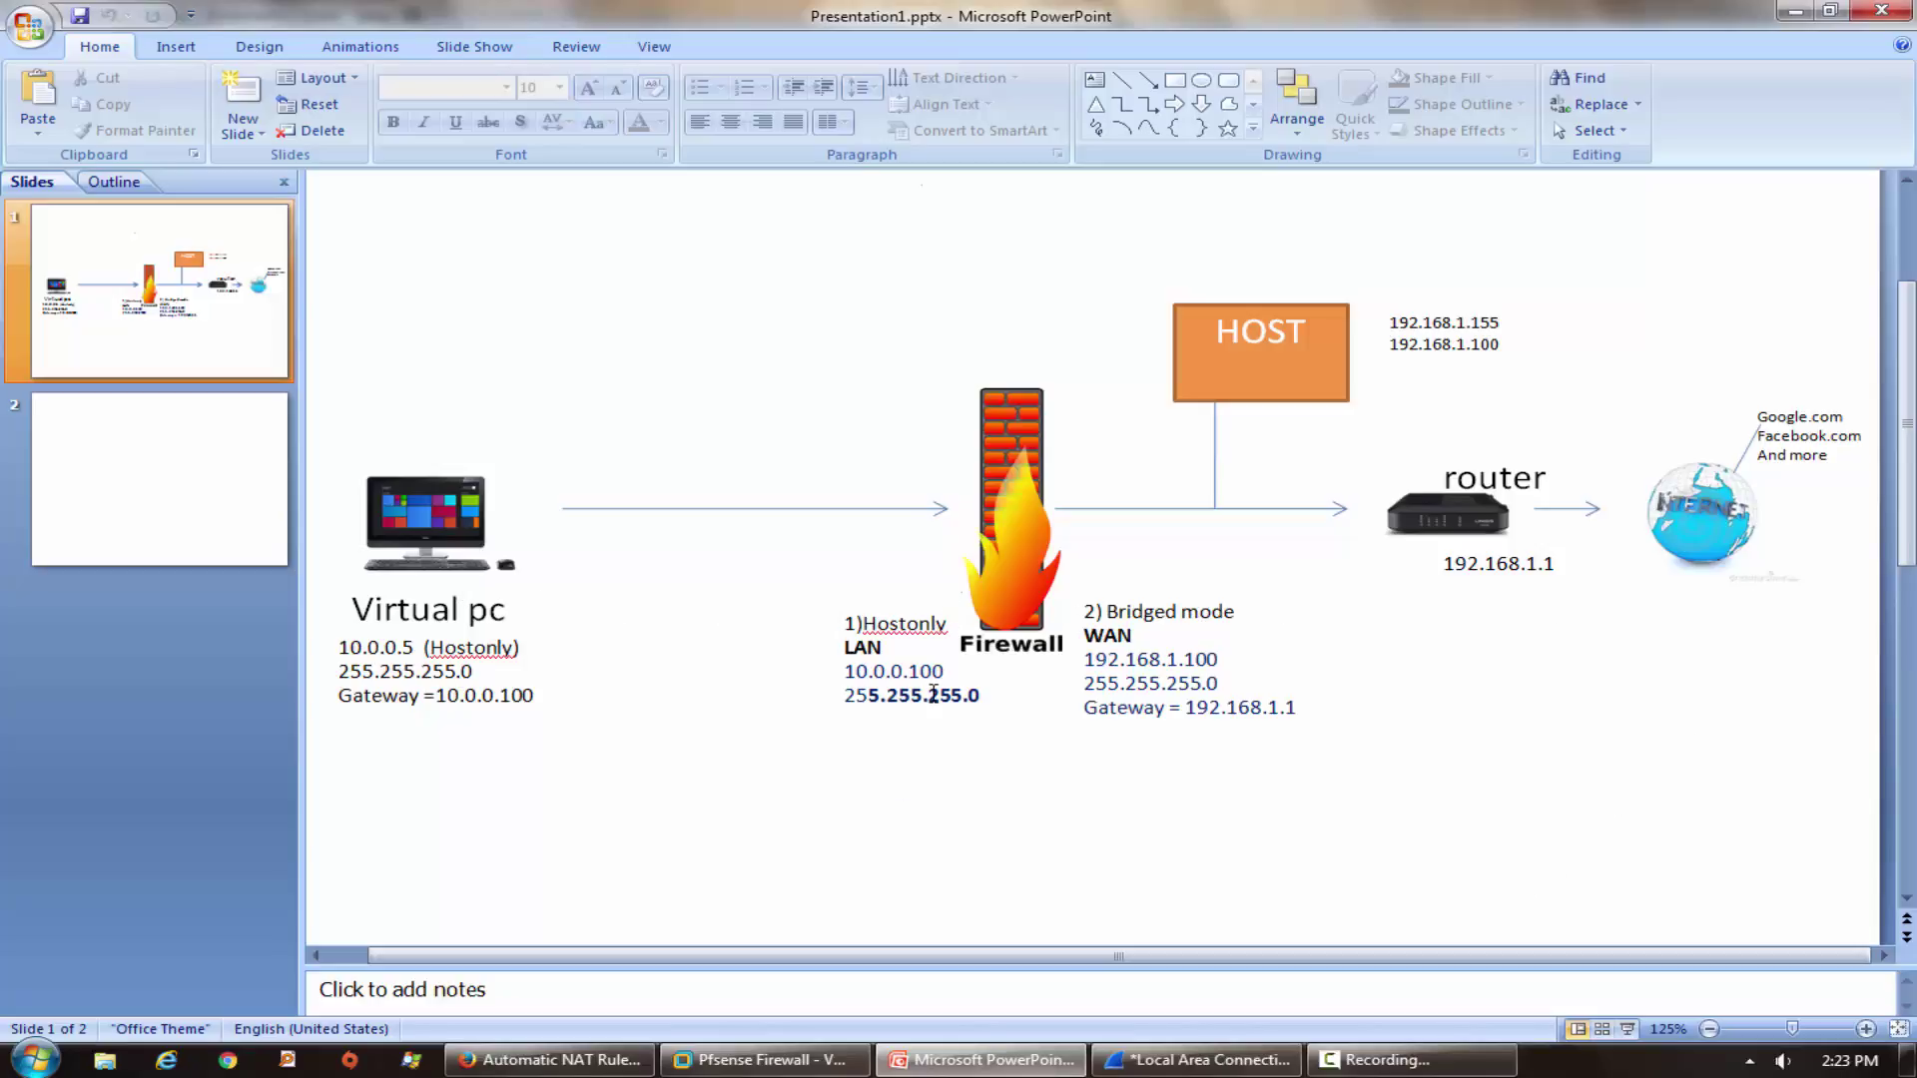
mouse_move(980, 696)
left_mouse_down()
mouse_move(878, 674)
mouse_move(840, 631)
left_mouse_up()
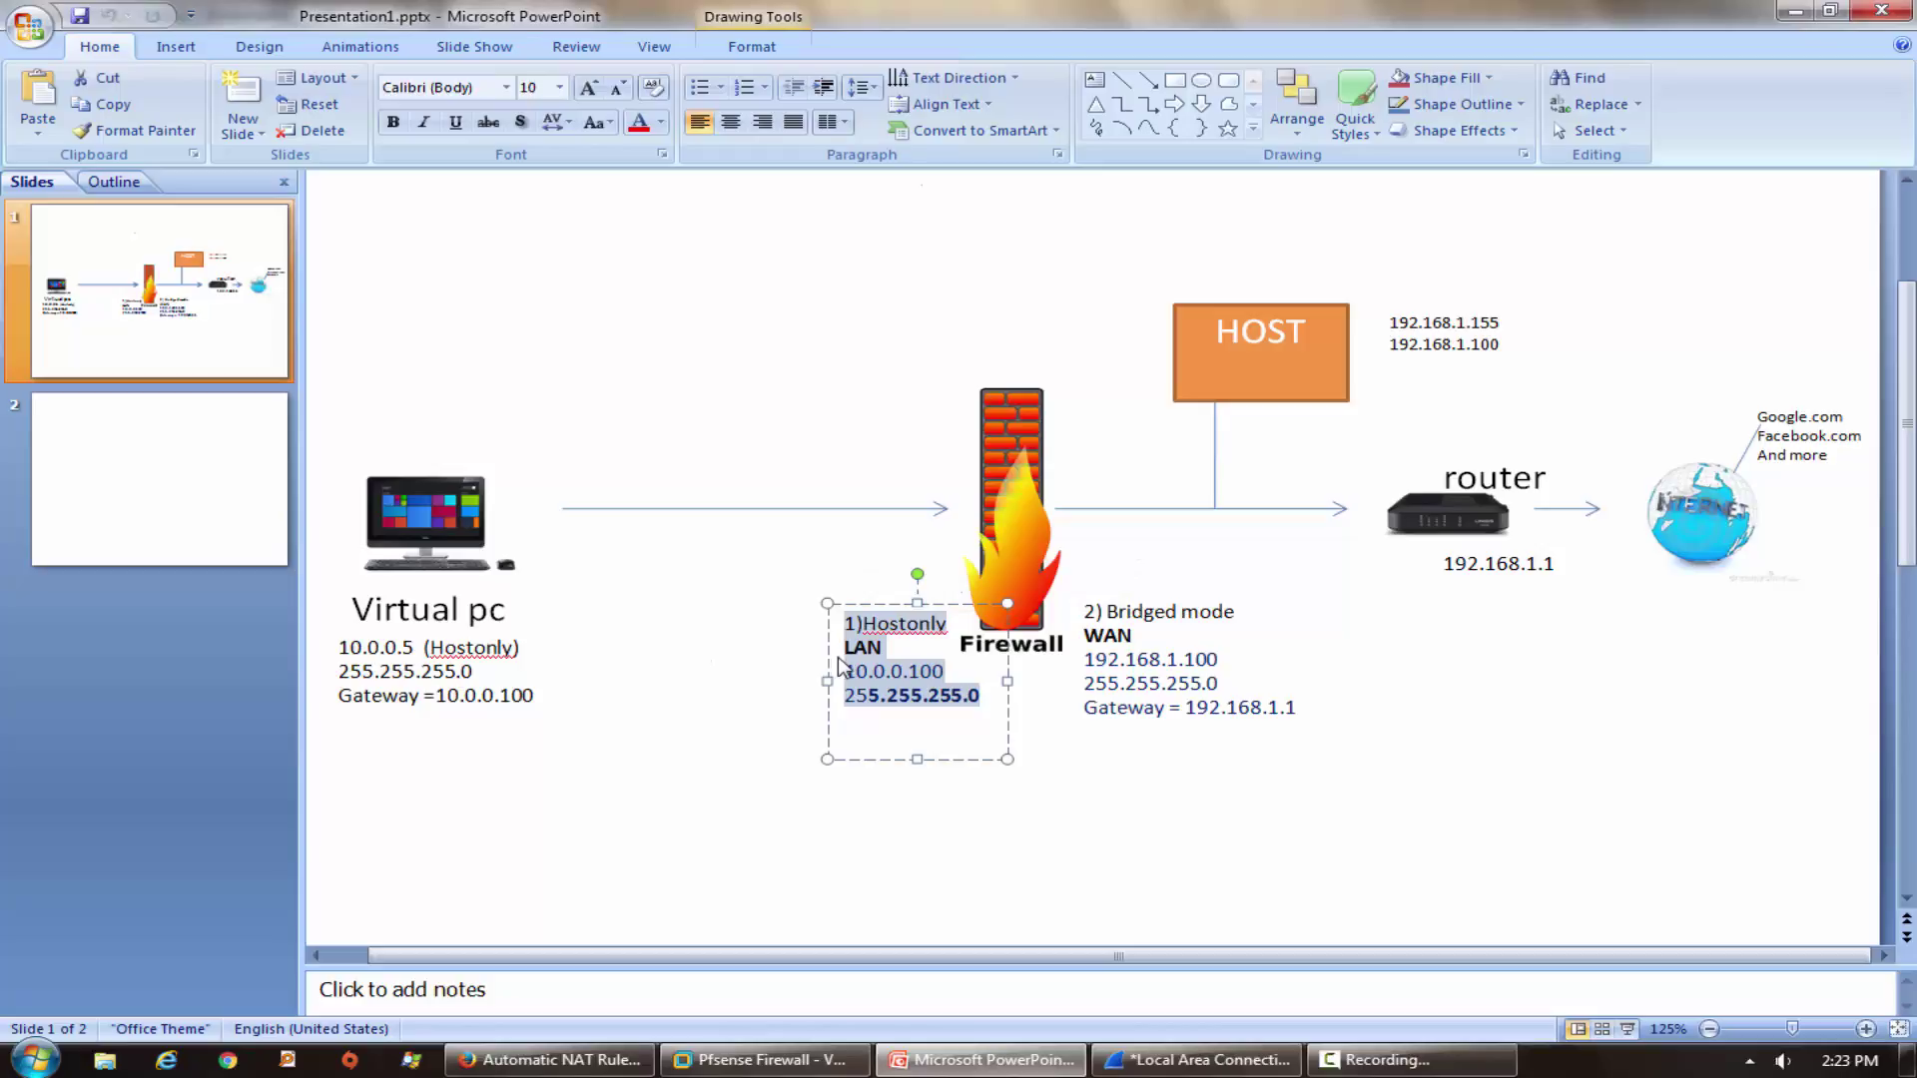
left_click(1164, 683)
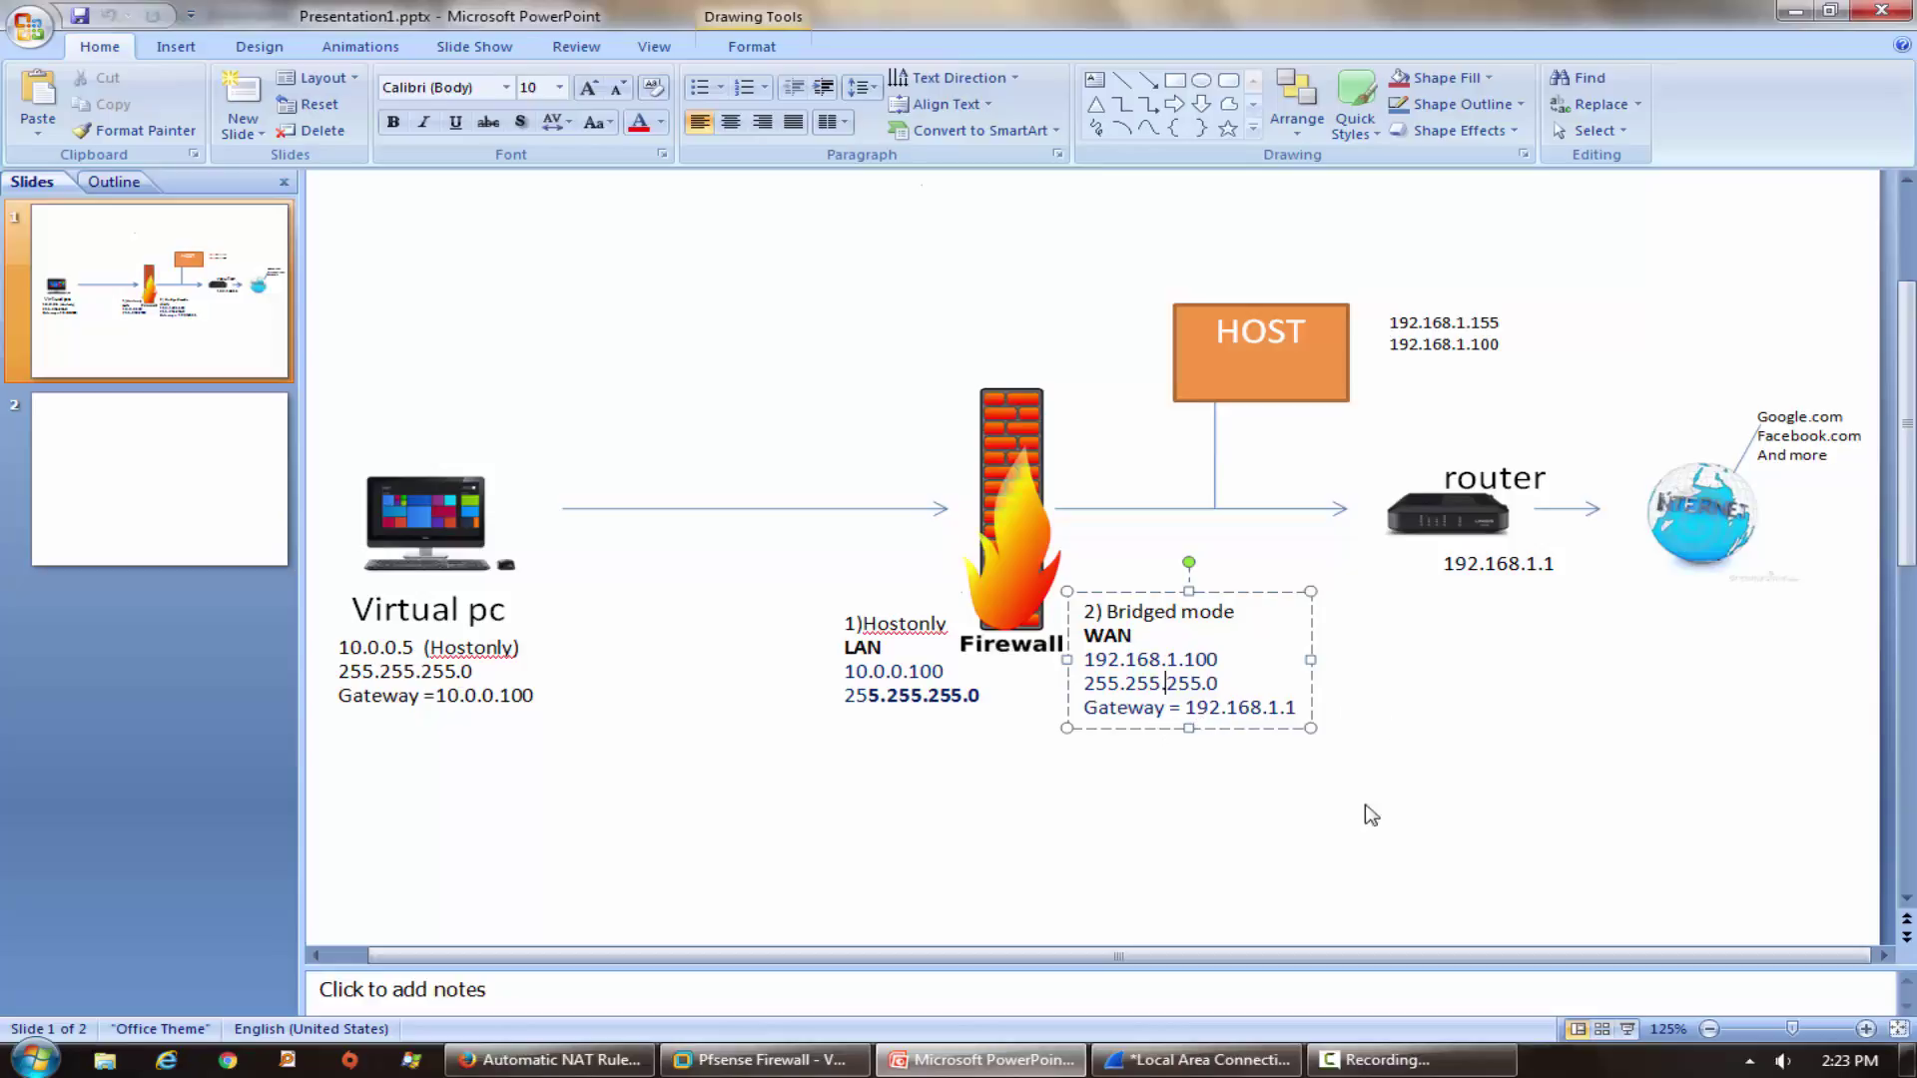
left_click(1345, 851)
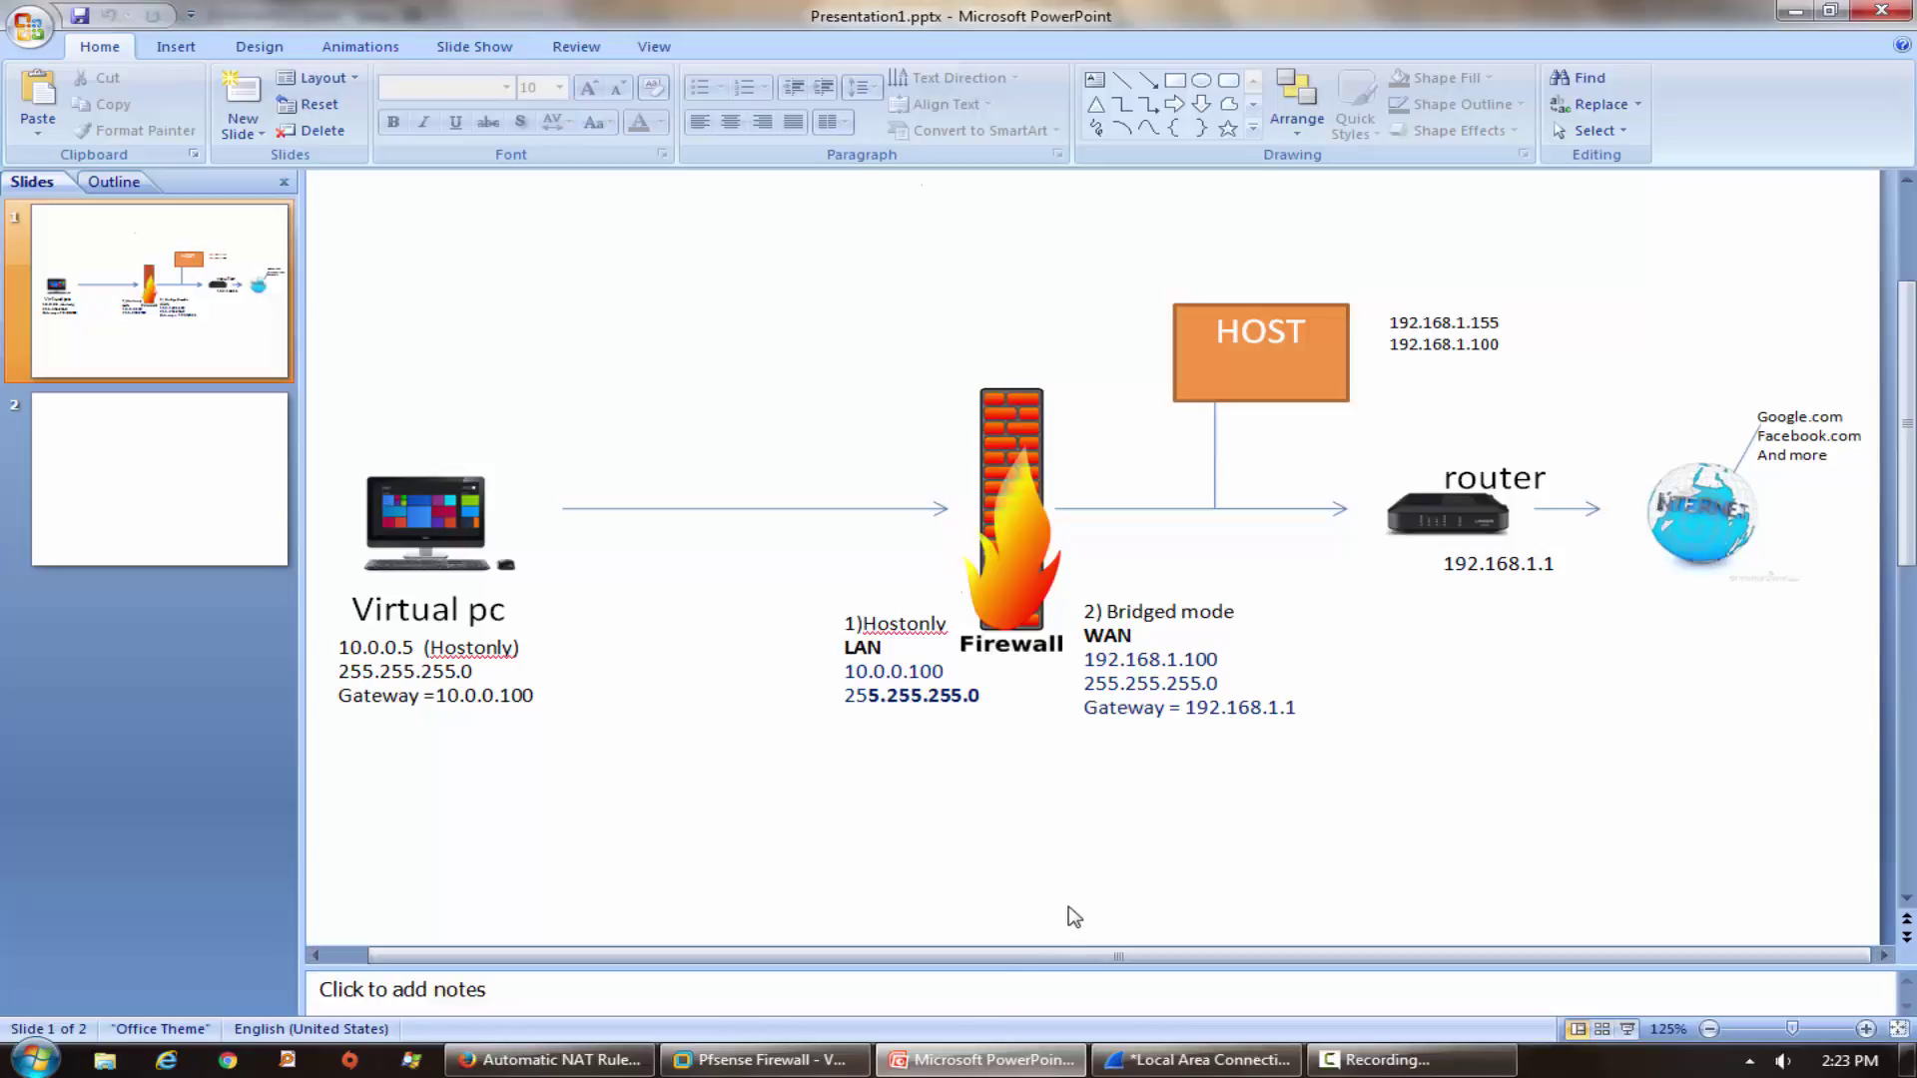
left_click_drag(1219, 685, 1090, 626)
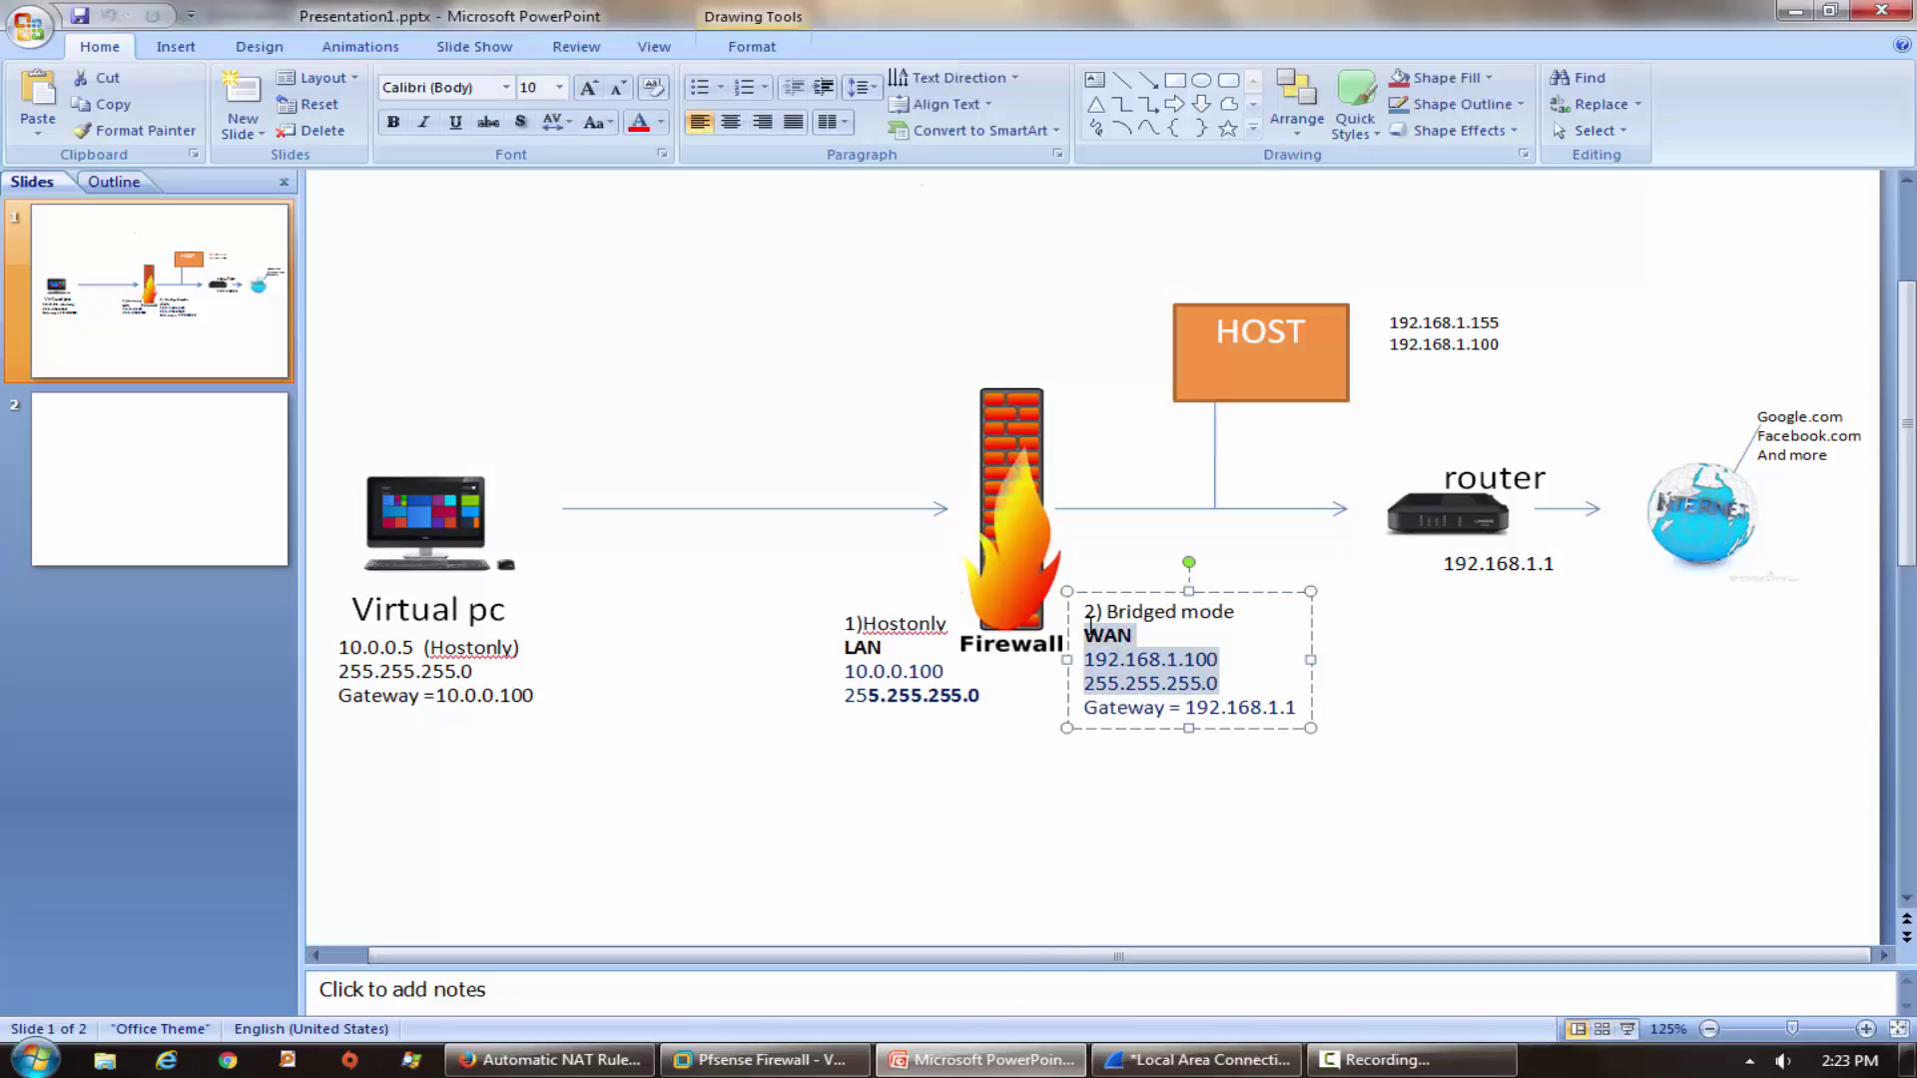
left_click(1106, 784)
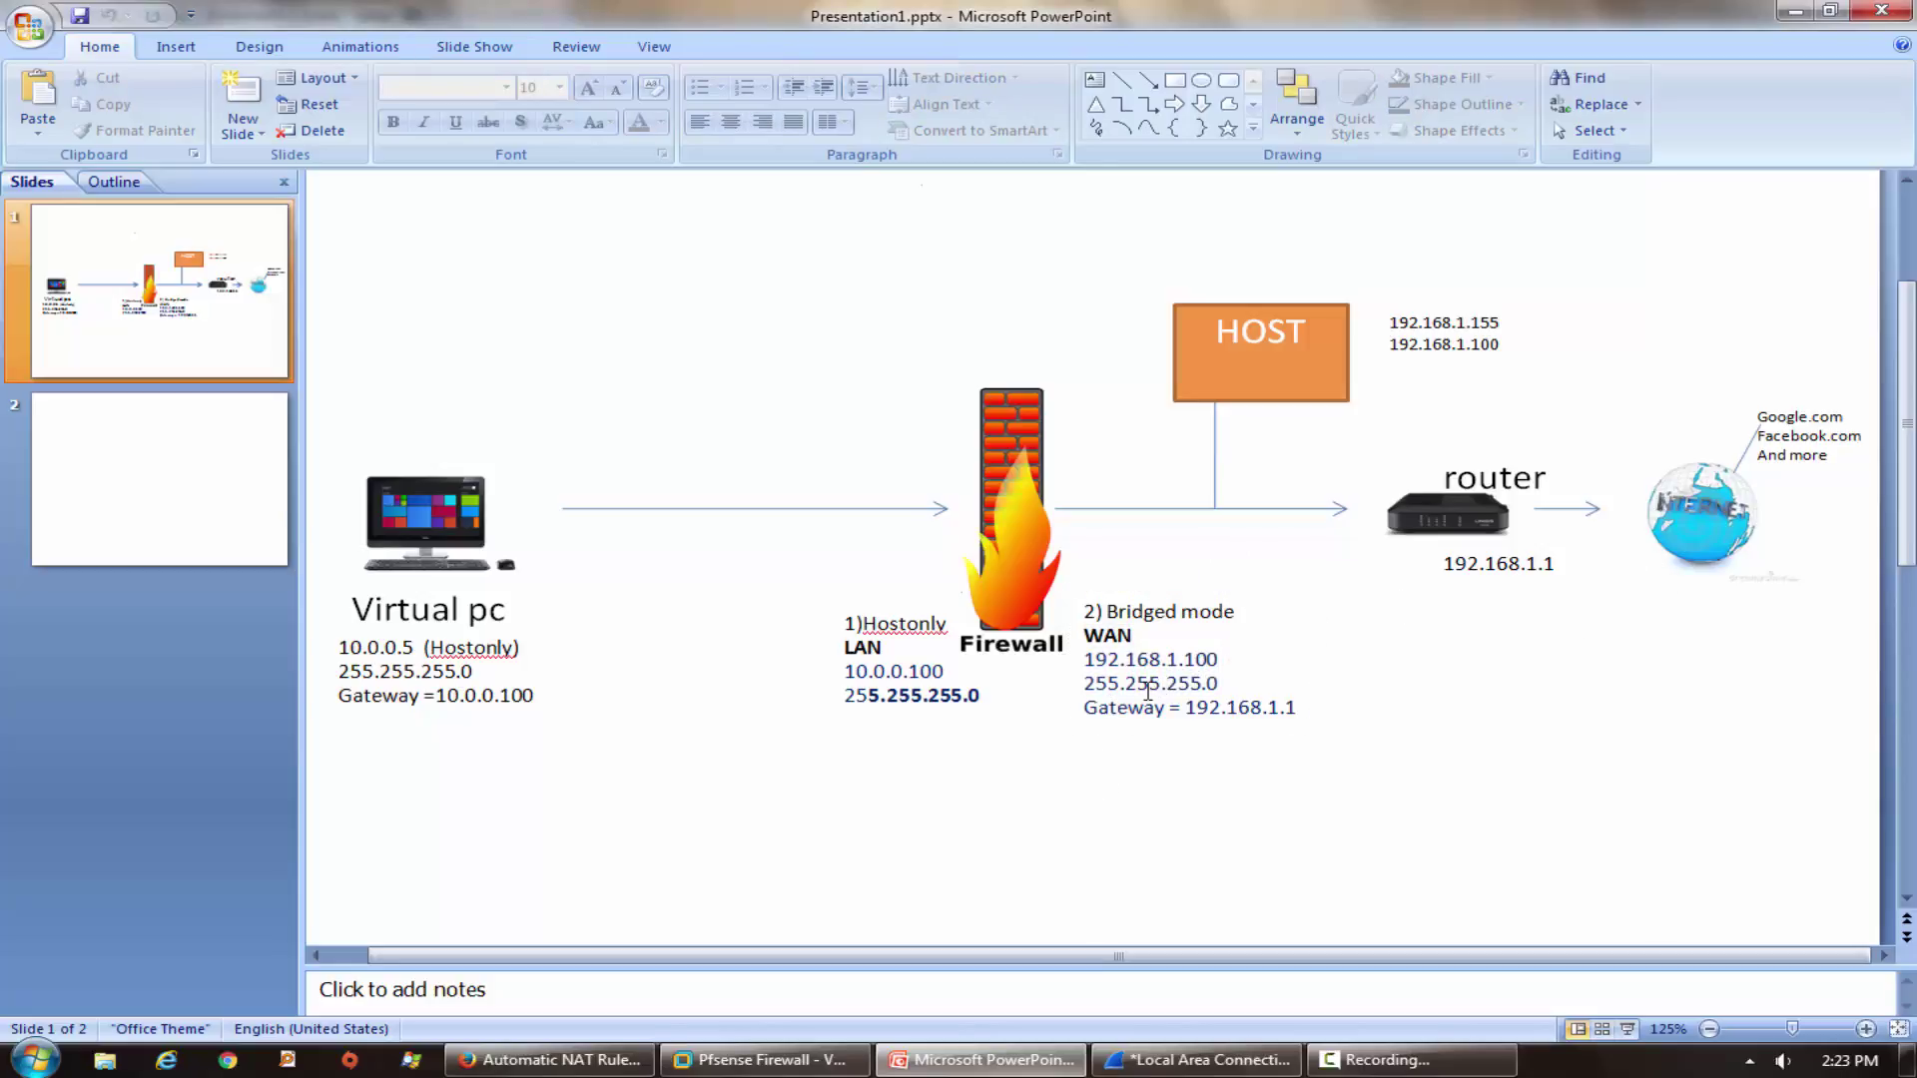
mouse_move(909, 681)
left_mouse_down()
mouse_move(841, 667)
mouse_move(819, 635)
left_mouse_up()
left_click(780, 741)
left_click(466, 669)
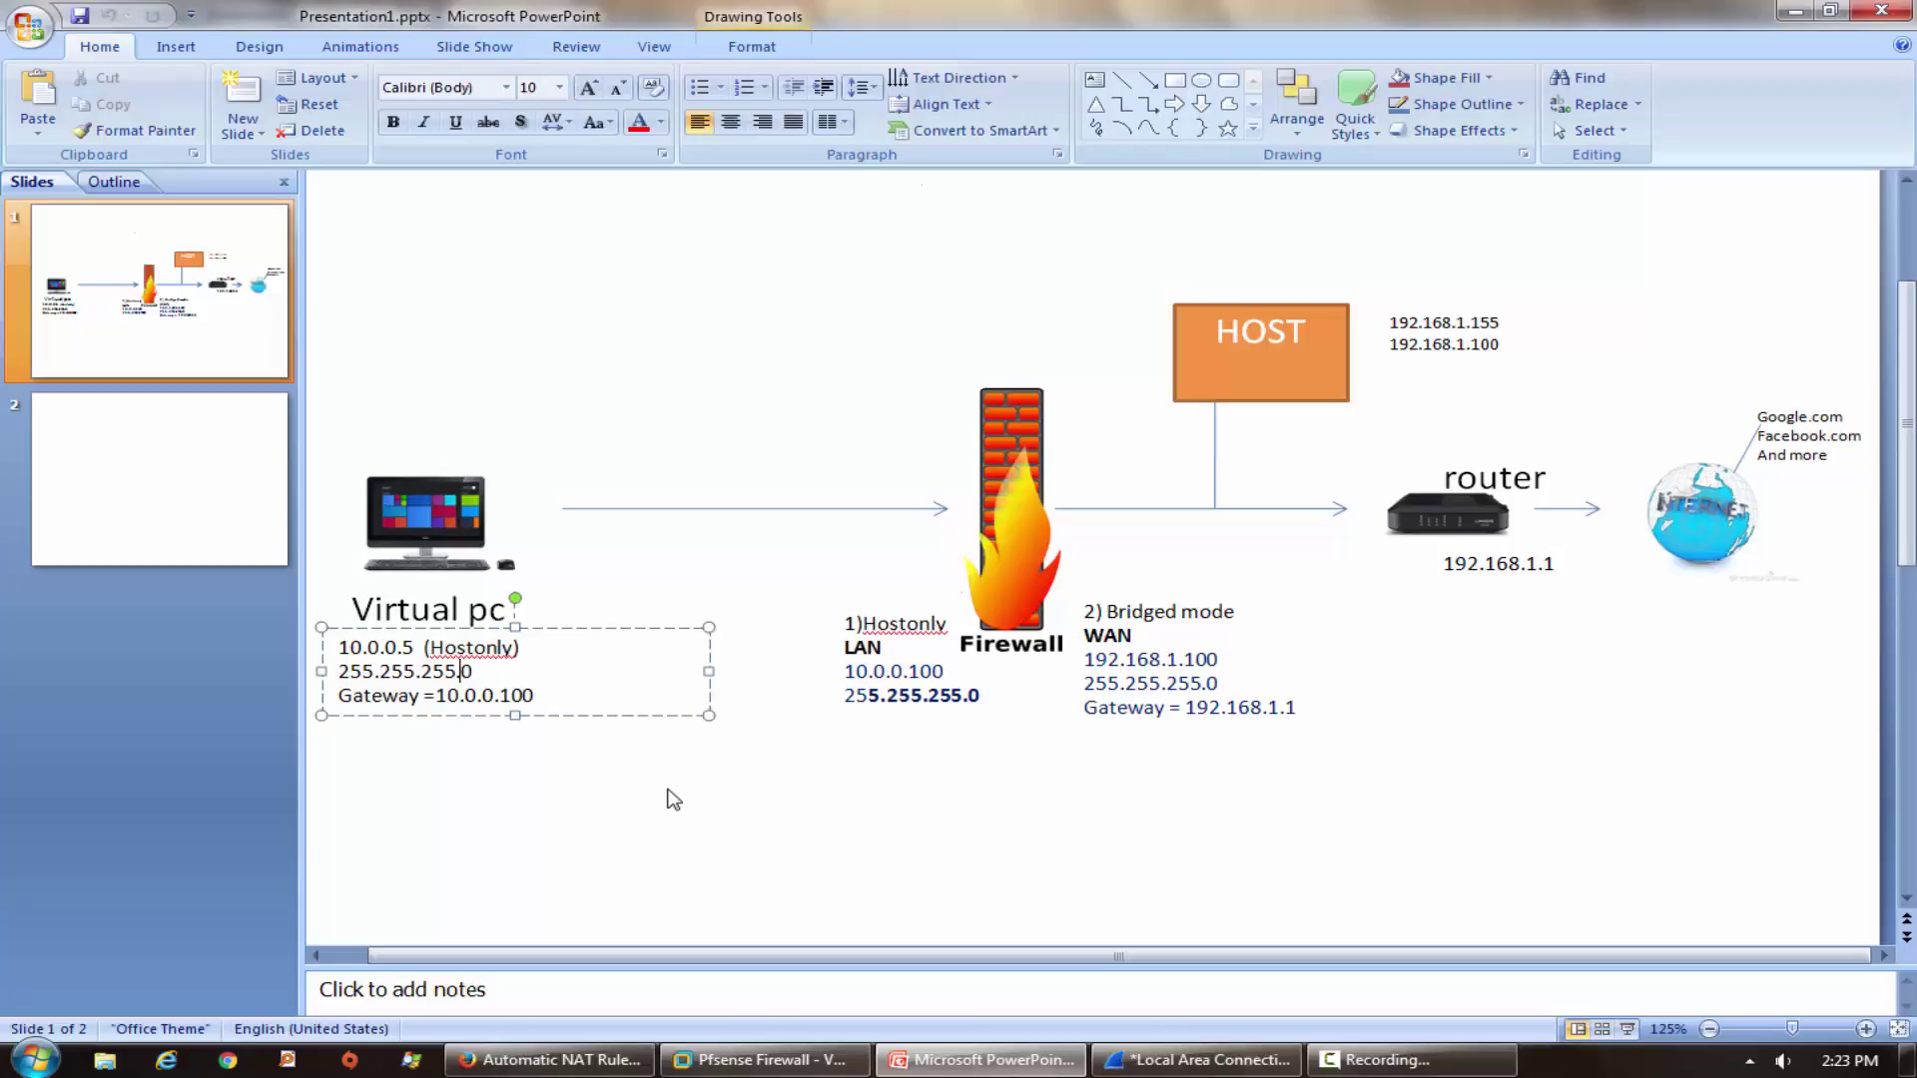
Switch back to the "Automatic NAT Rules Generation" page in Firefox.
left_click(572, 1064)
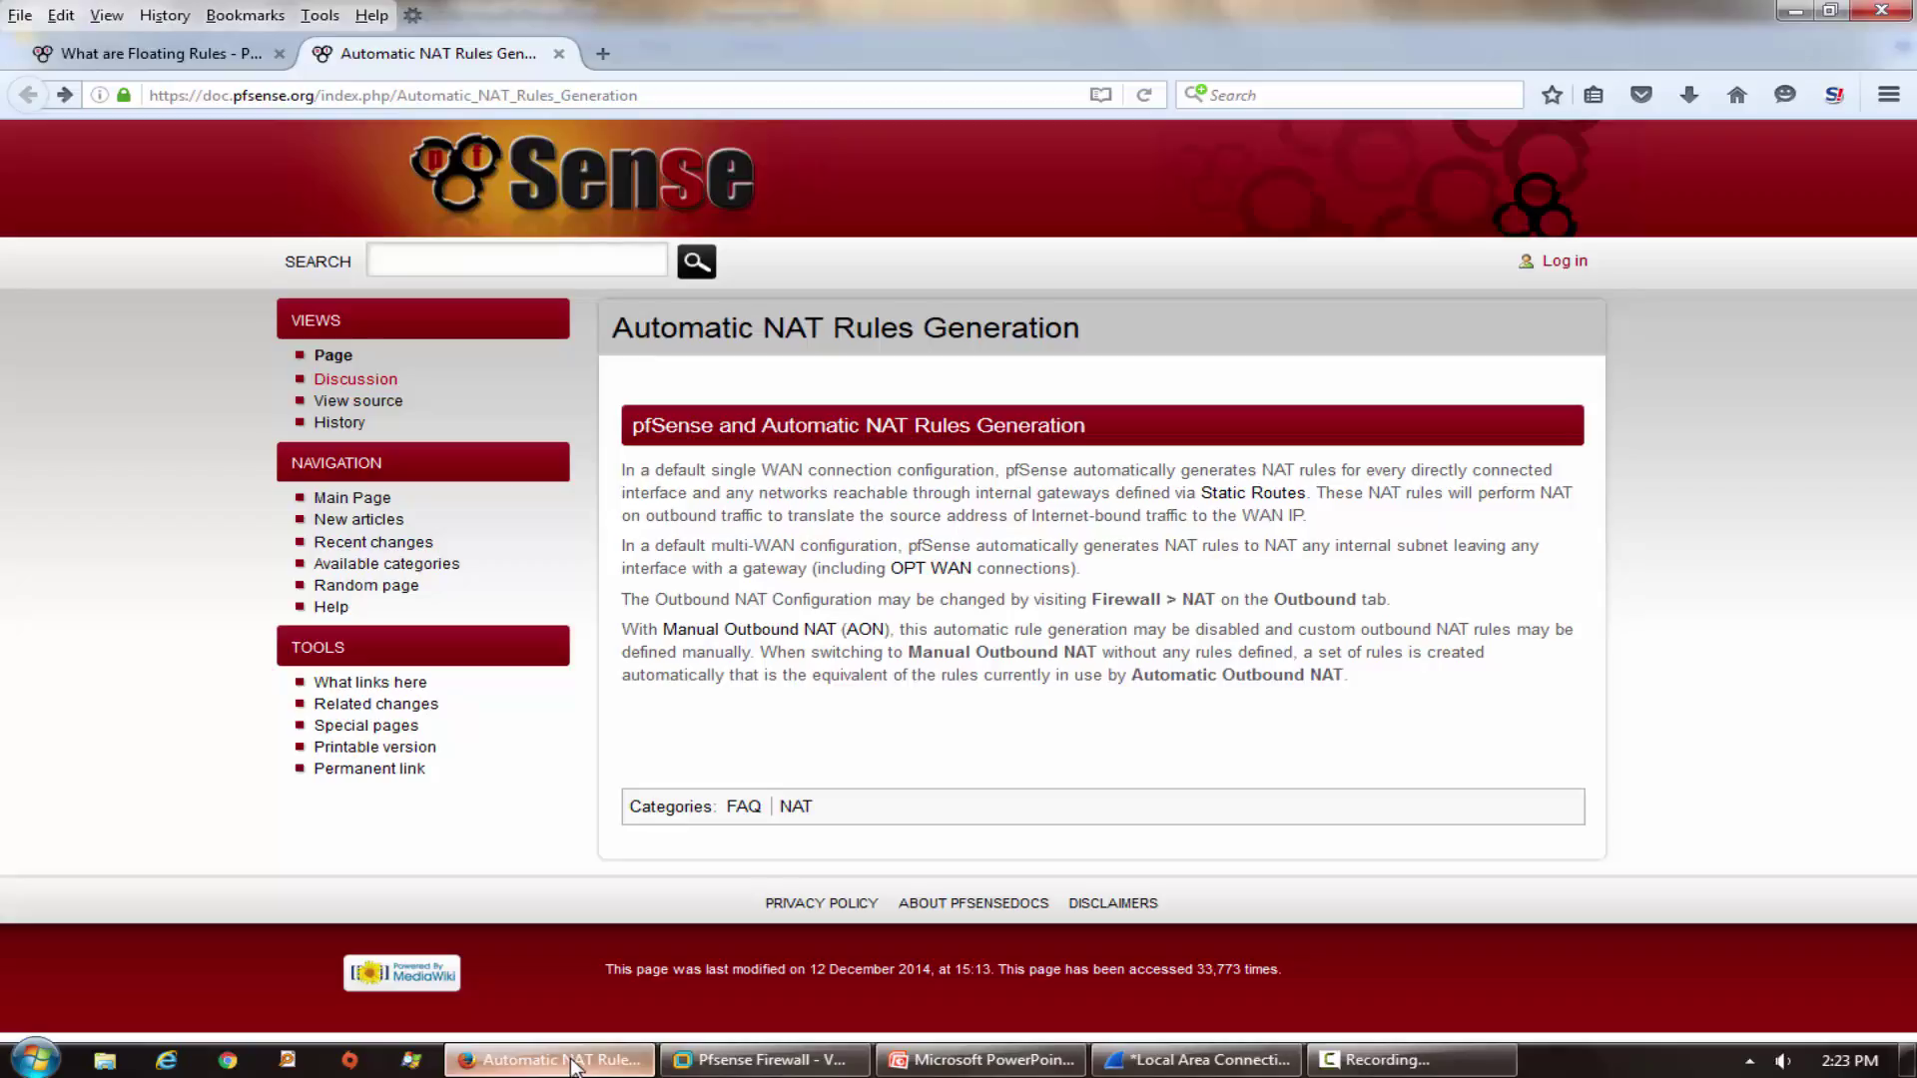
left_click(1373, 1064)
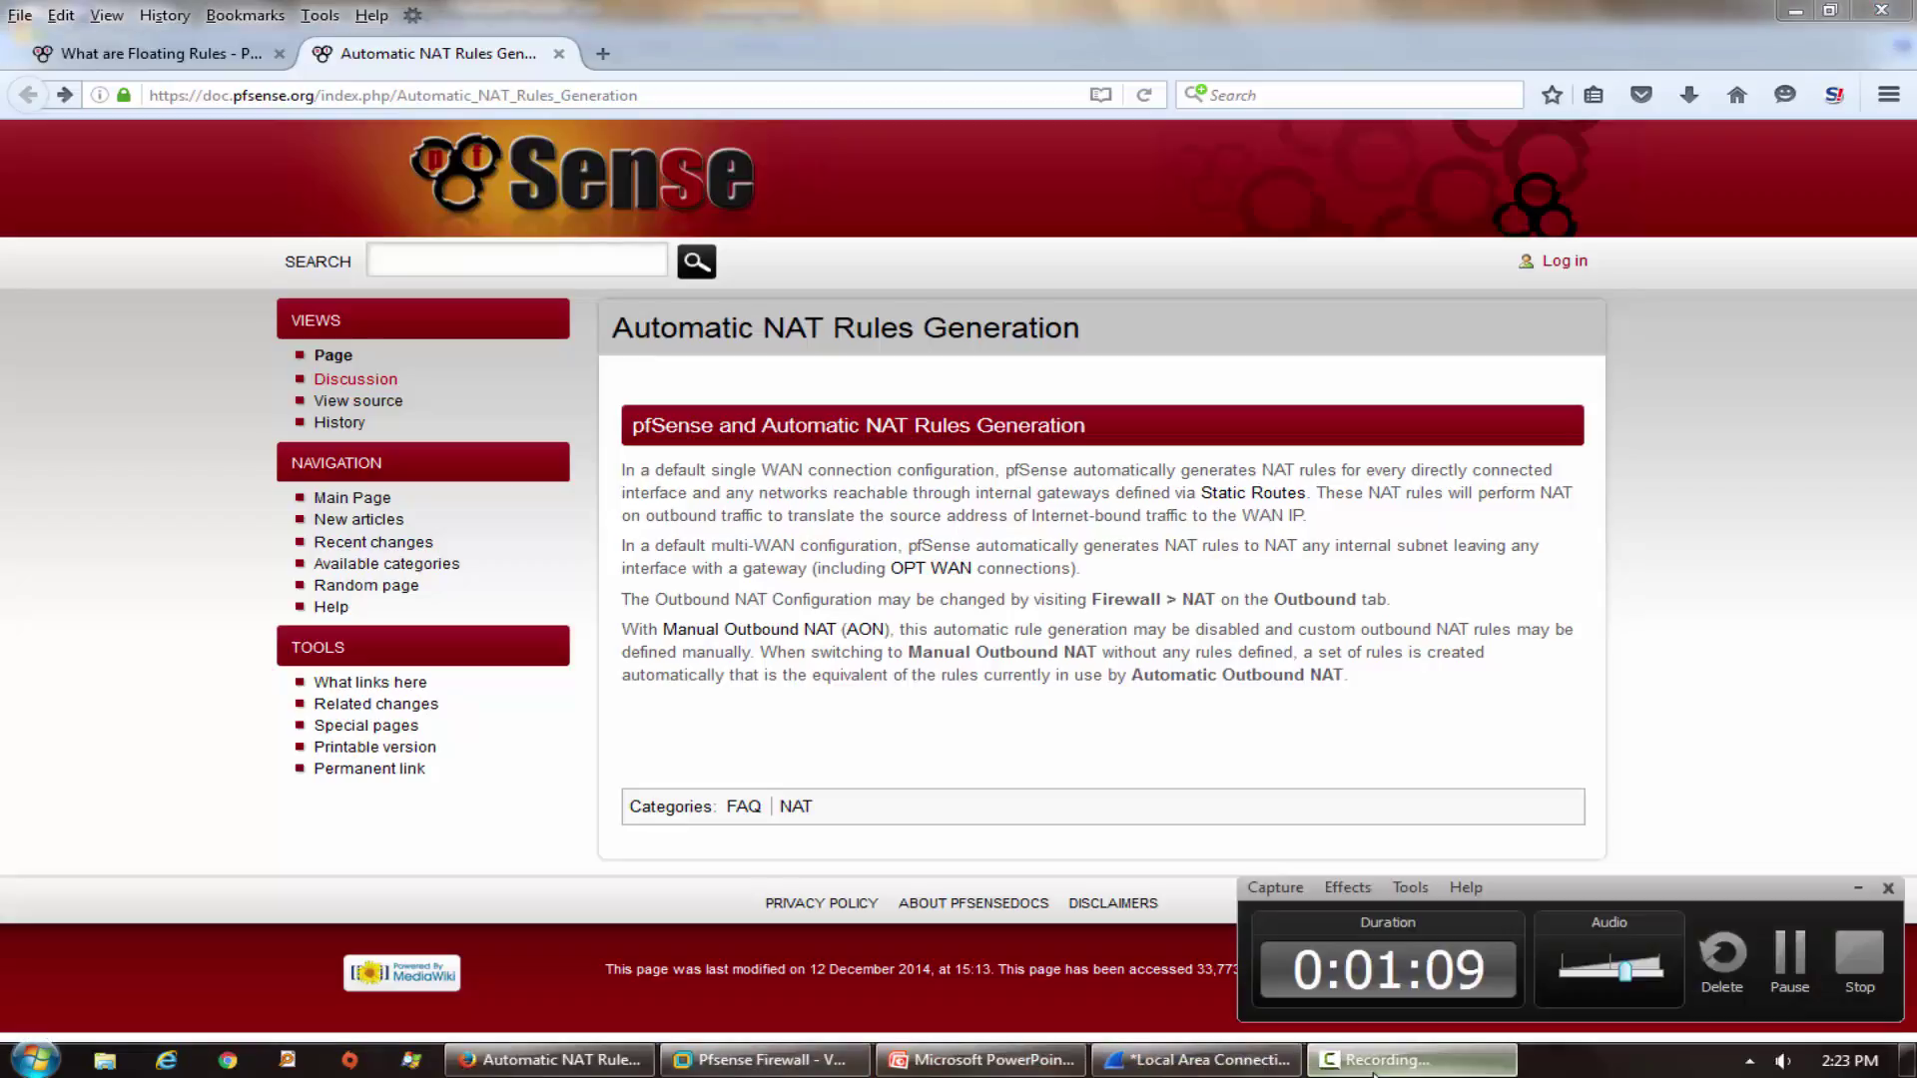